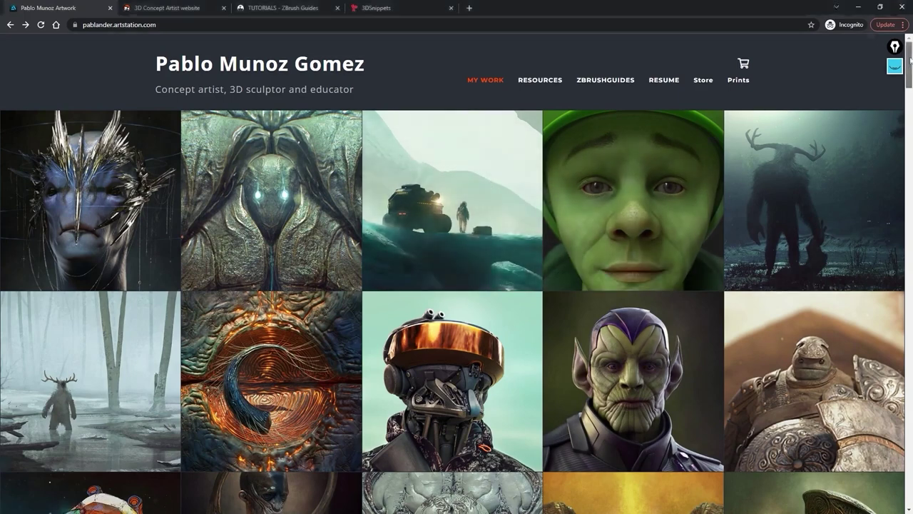
# Step: Look through the character and creature artwork gallery on the ArtStation portfolio page
pyautogui.scroll(-4, 910, 60)
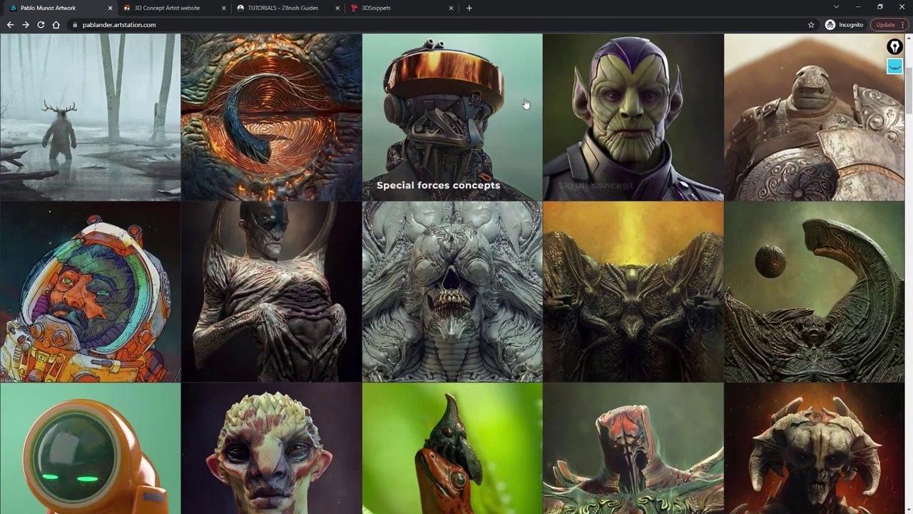
pyautogui.scroll(-1, 485, 164)
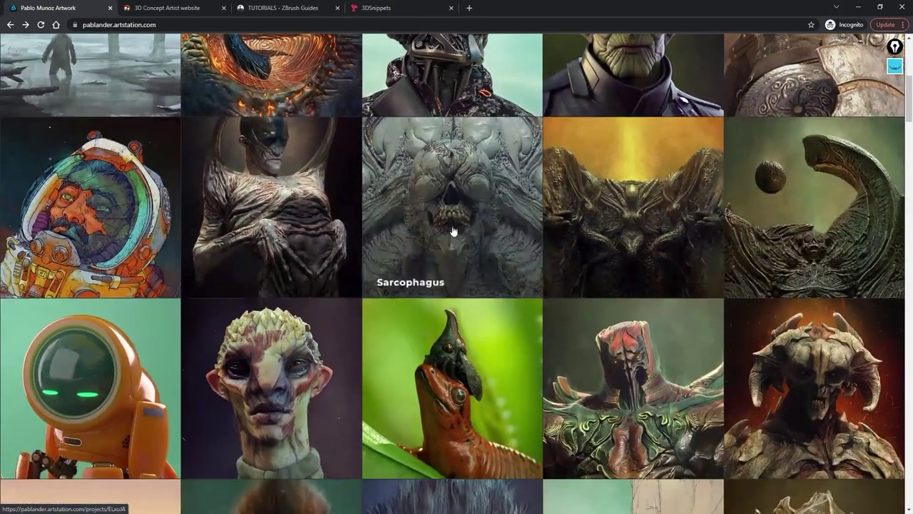
pyautogui.scroll(-1, 118, 159)
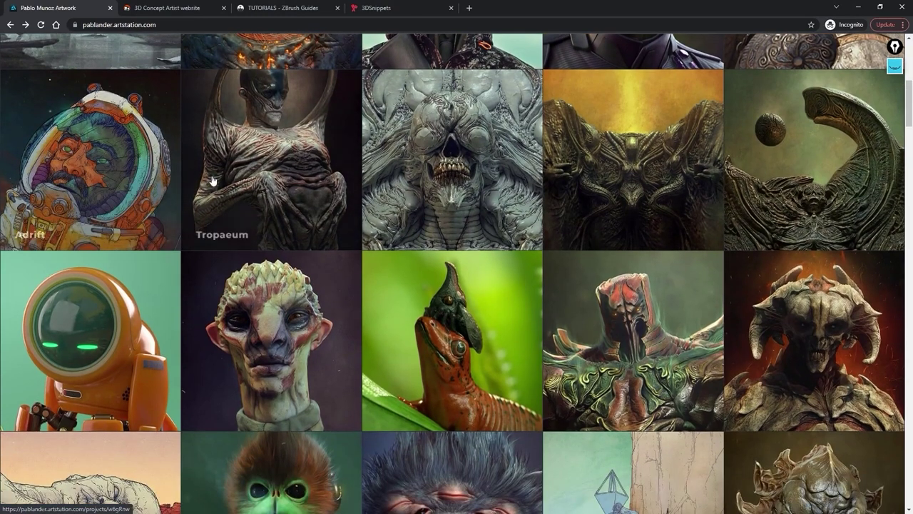
pyautogui.scroll(-1, 214, 182)
pyautogui.scroll(-2, 342, 269)
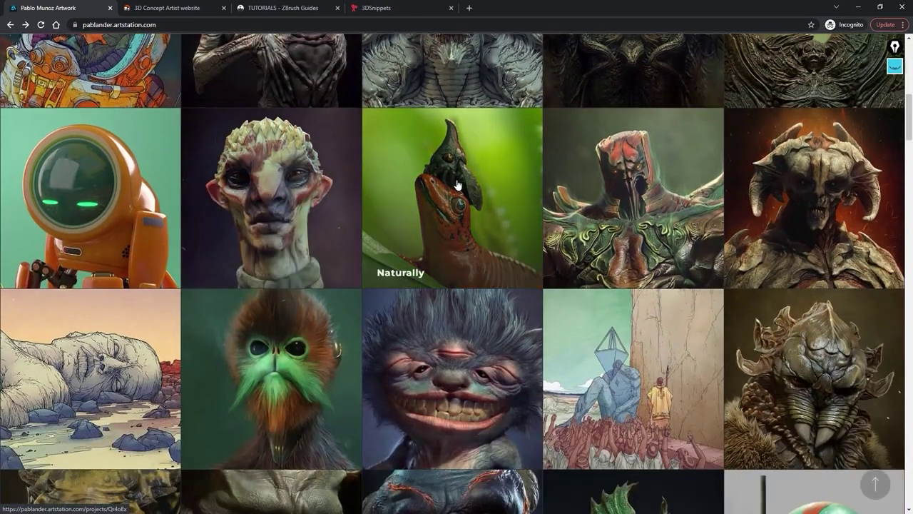
pyautogui.scroll(-1, 461, 188)
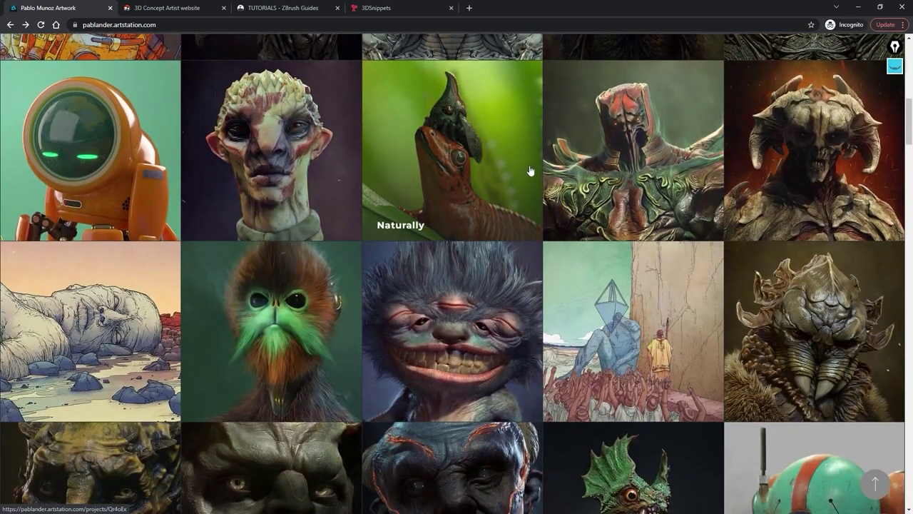
pyautogui.scroll(-6, 531, 171)
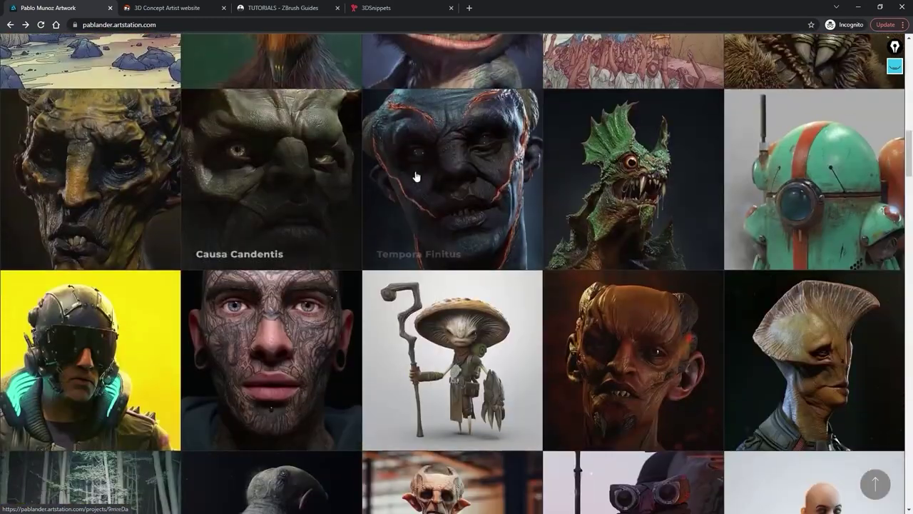
pyautogui.scroll(-1, 516, 205)
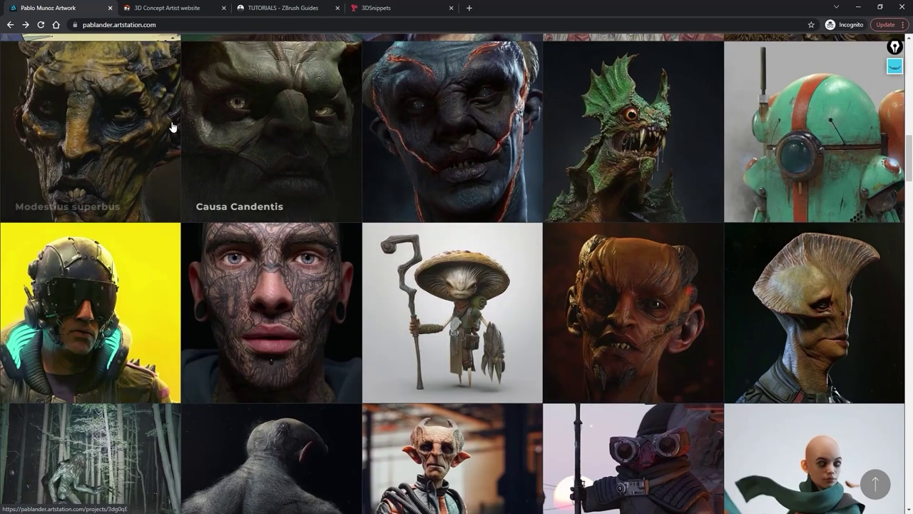
pyautogui.scroll(-1, 713, 206)
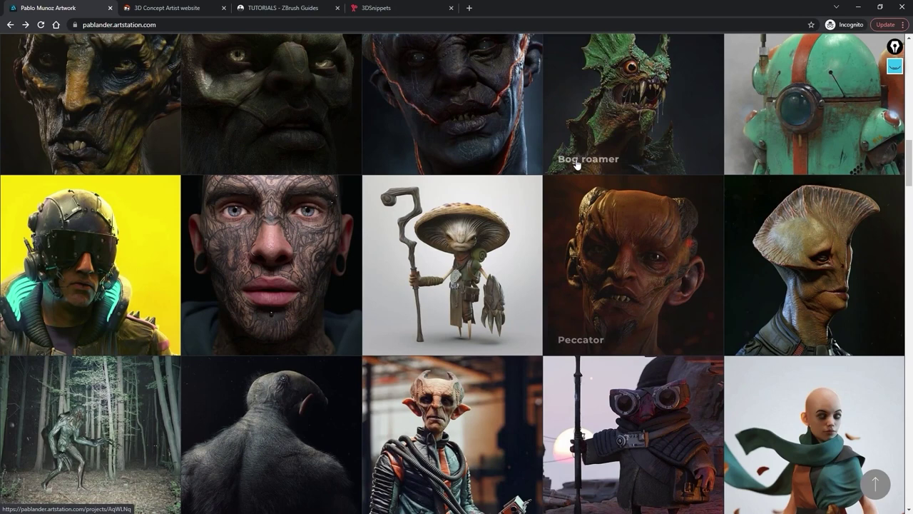
pyautogui.scroll(-1, 577, 164)
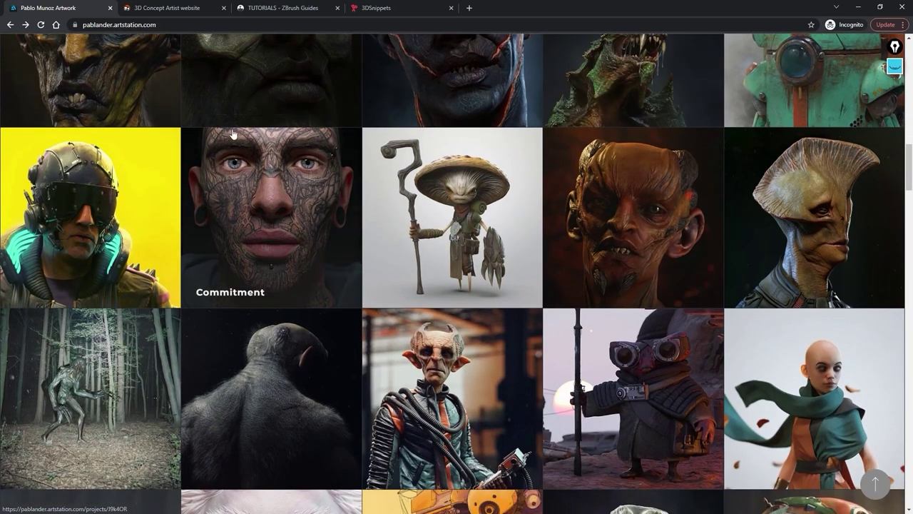
pyautogui.scroll(-1, 172, 137)
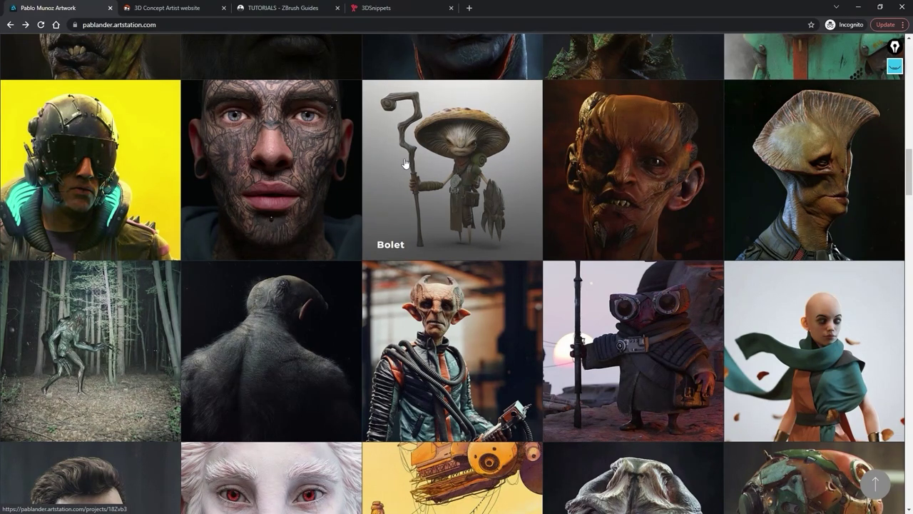
pyautogui.scroll(-7, 423, 173)
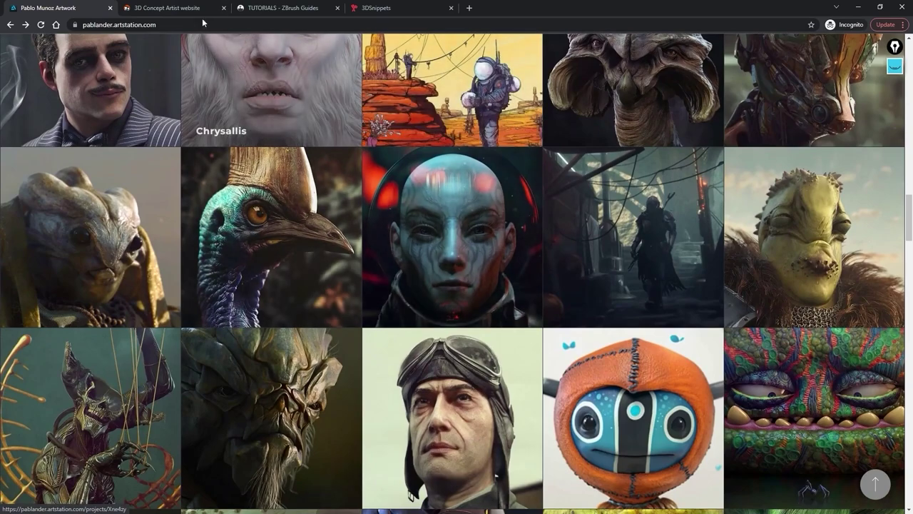
# Step: Review the courses and featured resources on the 3D Concept Artist website's home page
pyautogui.click(174, 8)
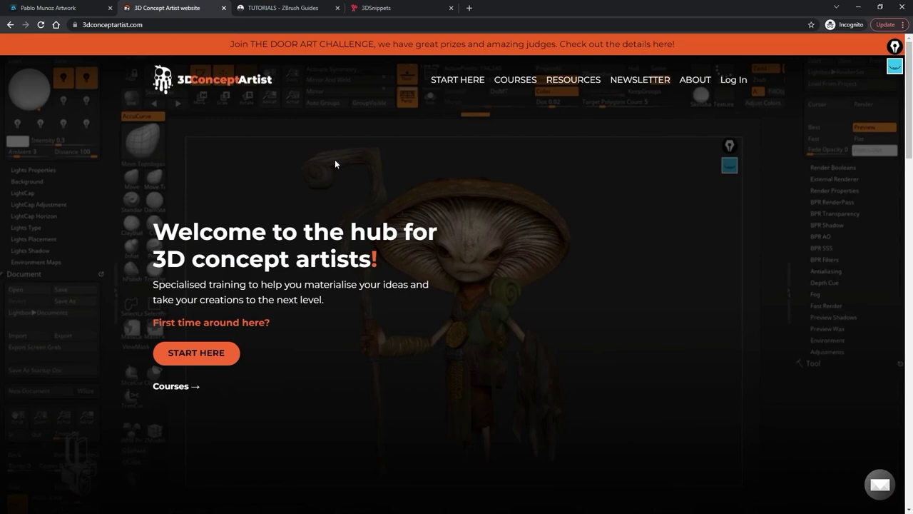
pyautogui.scroll(-12, 461, 179)
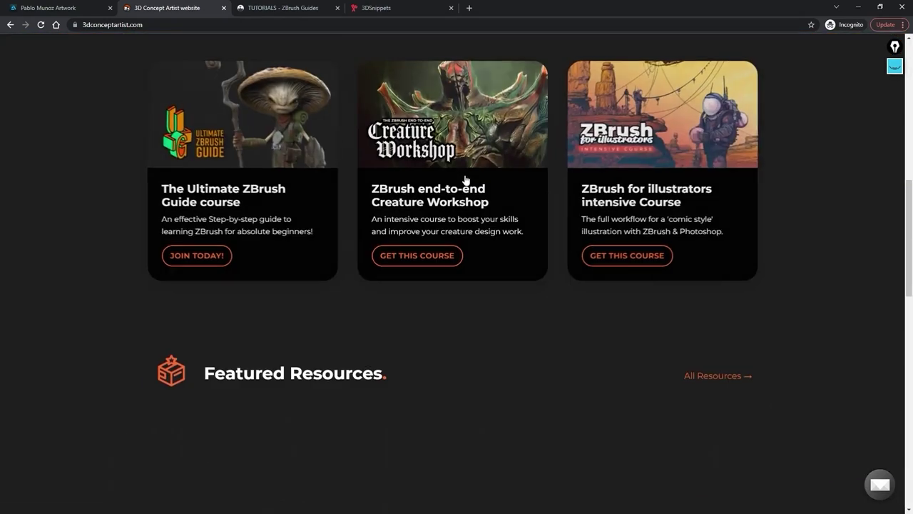
pyautogui.scroll(-6, 365, 133)
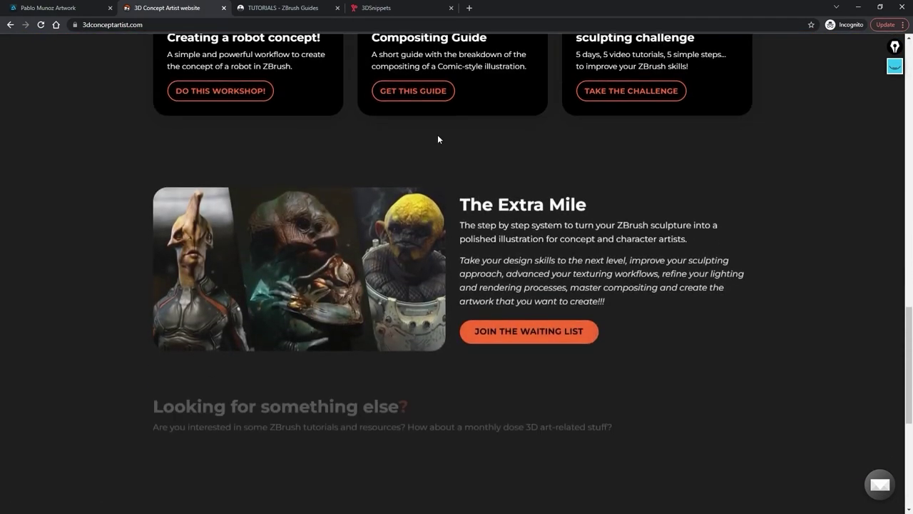
pyautogui.scroll(6, 435, 168)
pyautogui.scroll(12, 433, 164)
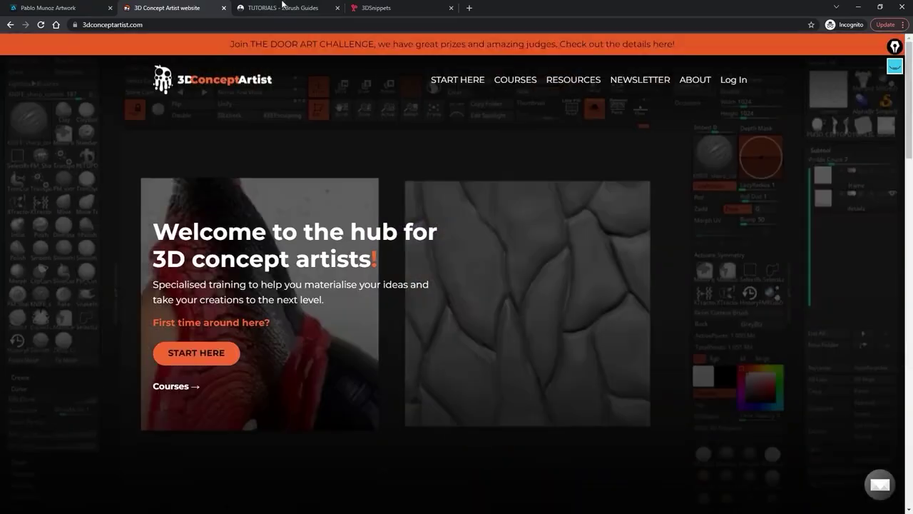
# Step: Browse the tutorial library on the ZBrushGuides site and dismiss the sharing pop-up
pyautogui.click(283, 8)
pyautogui.scroll(-8, 429, 129)
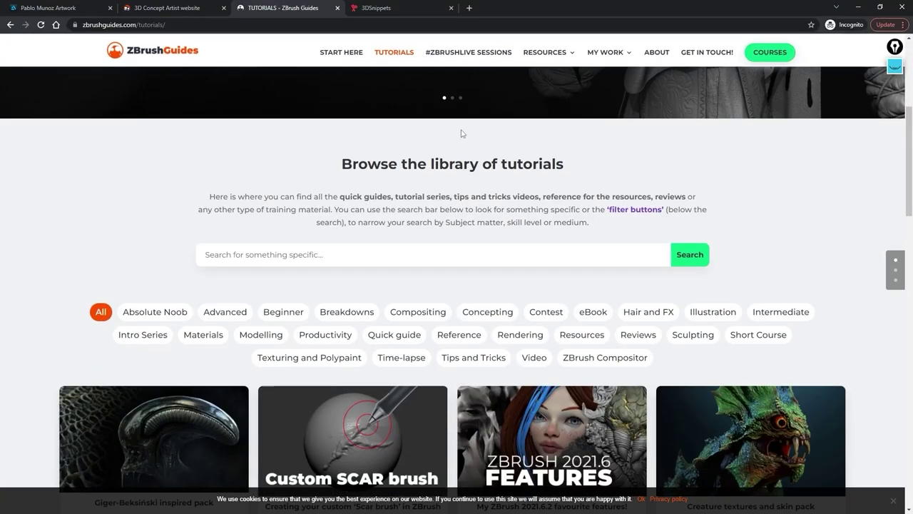
pyautogui.scroll(-3, 460, 127)
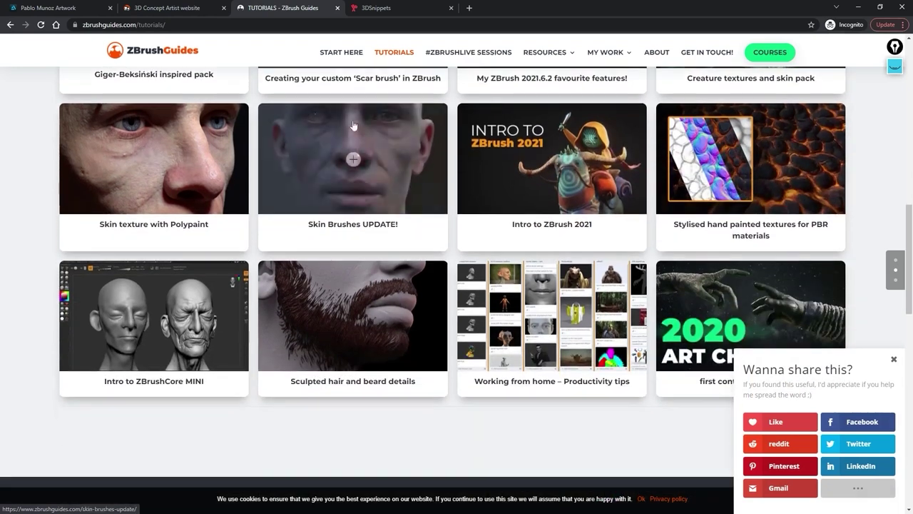
pyautogui.click(892, 361)
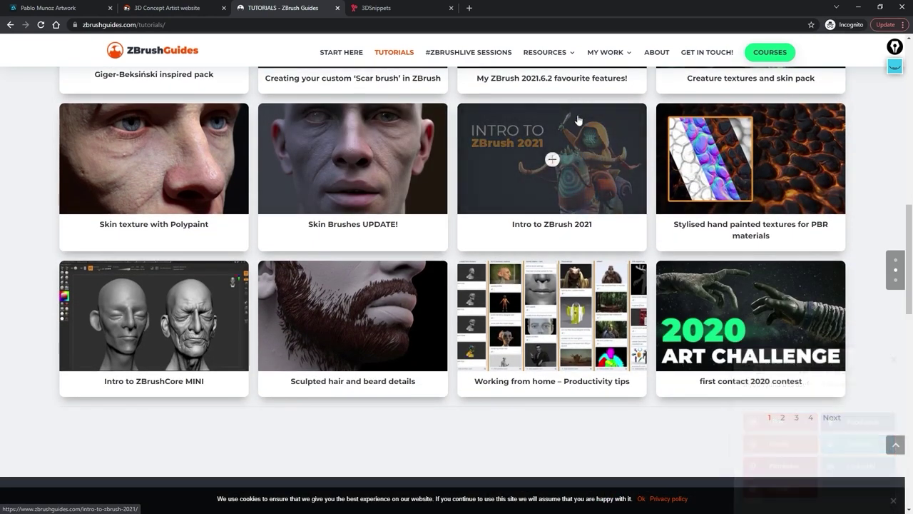
pyautogui.scroll(1, 487, 189)
pyautogui.scroll(2, 487, 189)
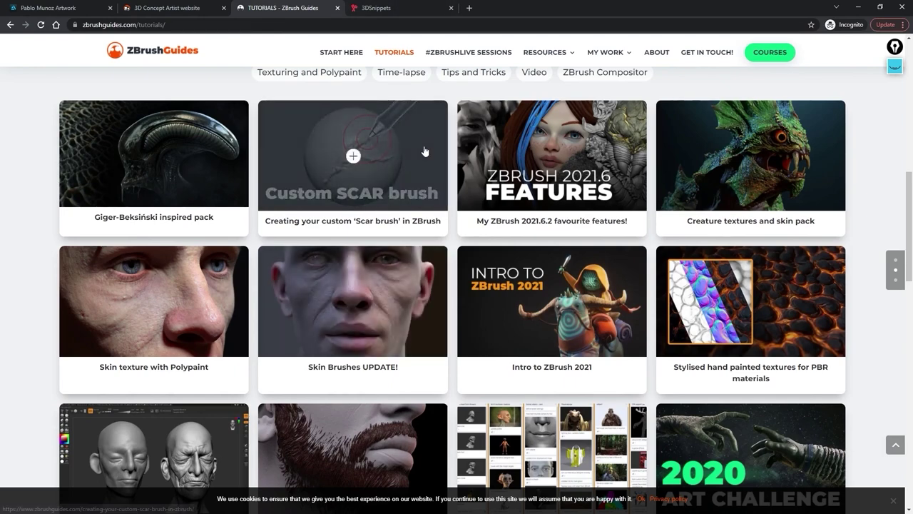
# Step: Look through the Shaman and Door project posts on the 3DSnippets website down to the page's end
pyautogui.click(398, 9)
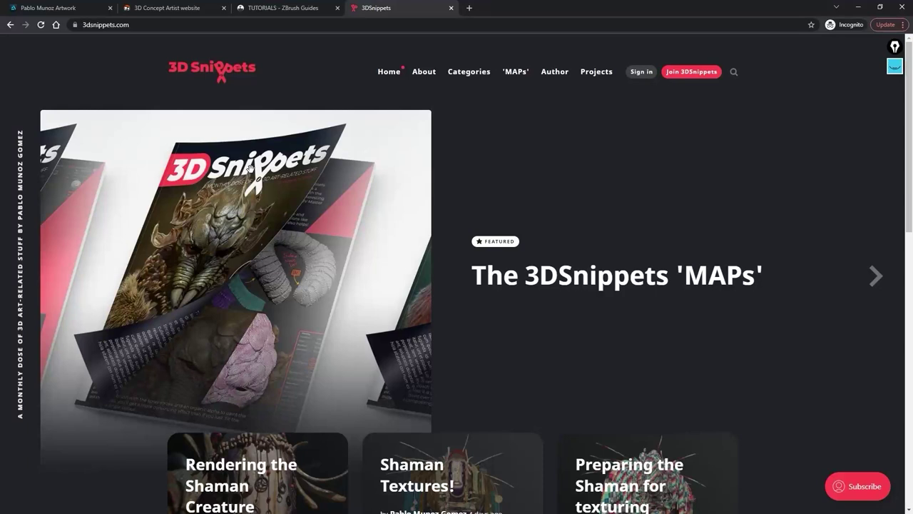
pyautogui.scroll(-3, 327, 121)
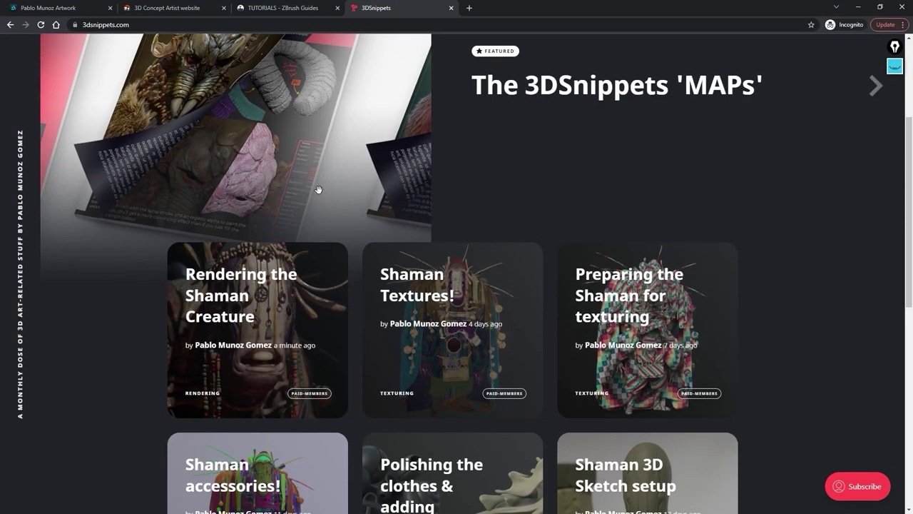
pyautogui.scroll(-3, 319, 189)
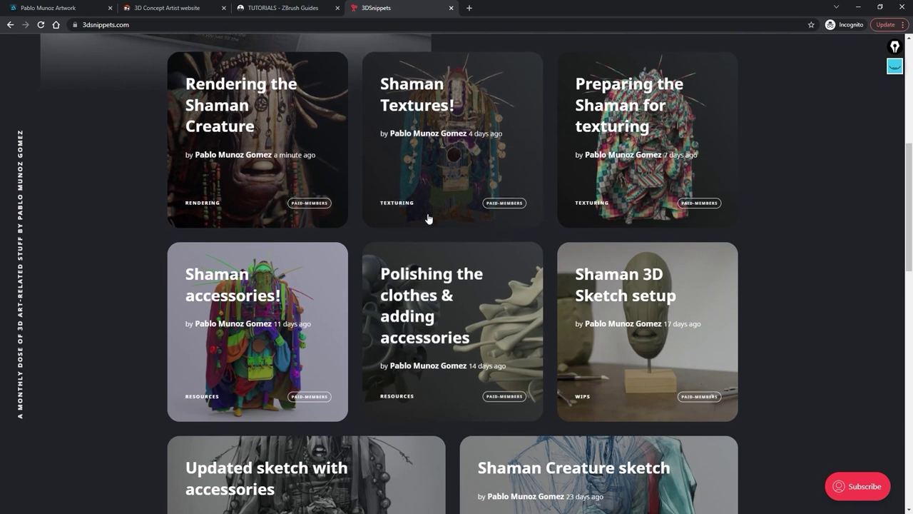
pyautogui.scroll(-2, 435, 207)
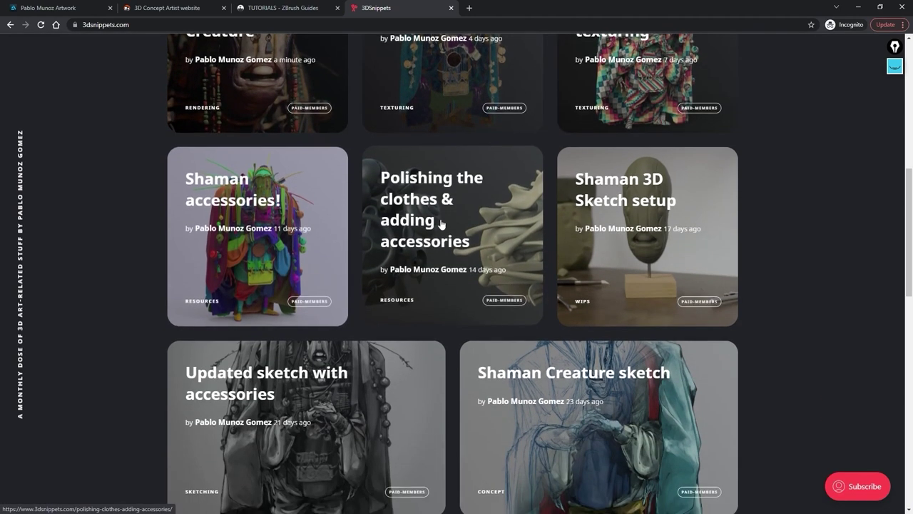
pyautogui.scroll(-2, 441, 223)
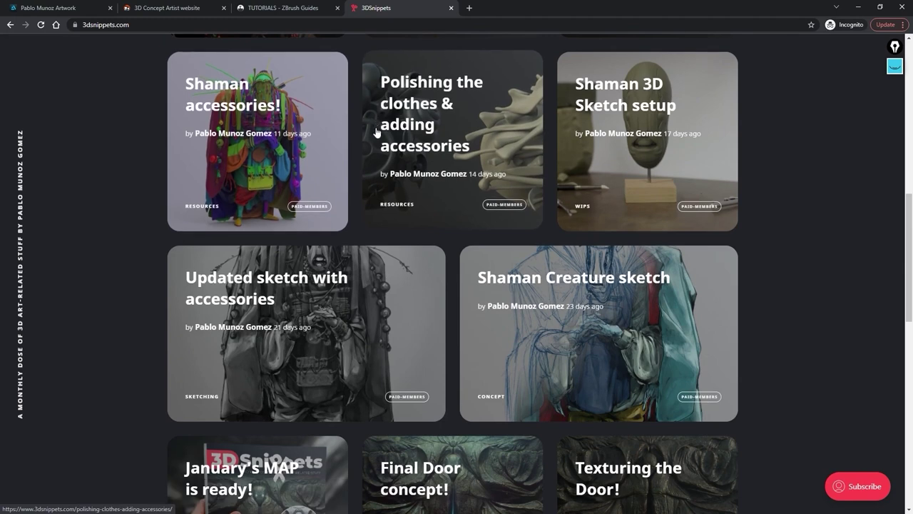
pyautogui.scroll(-5, 400, 157)
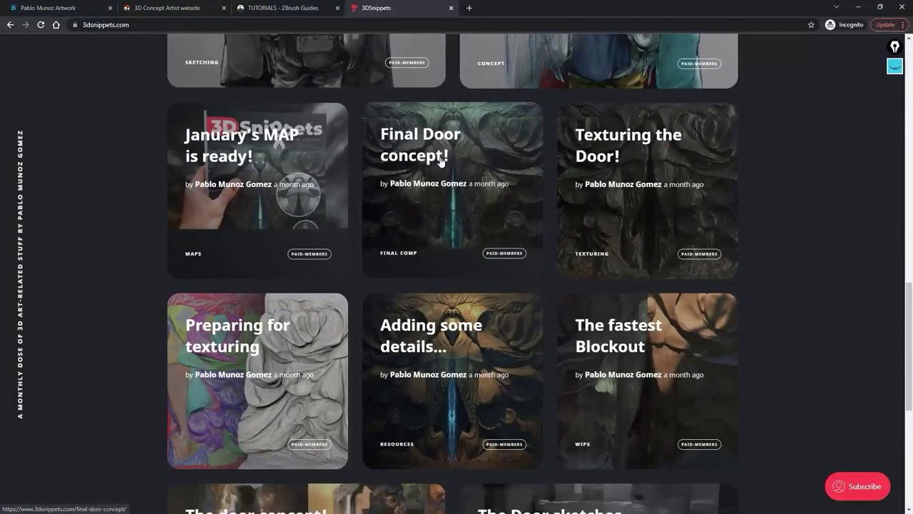
pyautogui.scroll(-5, 441, 161)
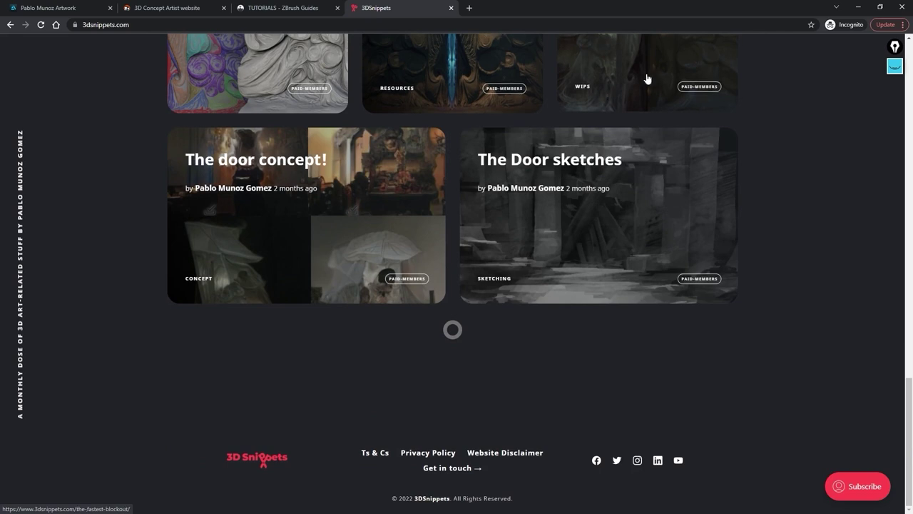
# Step: Switch to ZBrush and turn on the PolyFrame wireframe display for the sphere
pyautogui.click(860, 9)
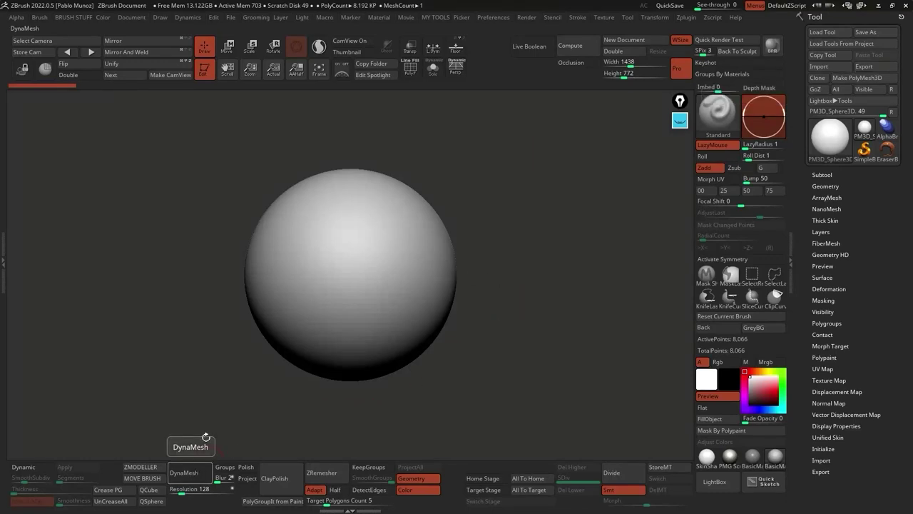
pyautogui.click(407, 74)
pyautogui.moveTo(480, 199); pyautogui.dragTo(498, 309)
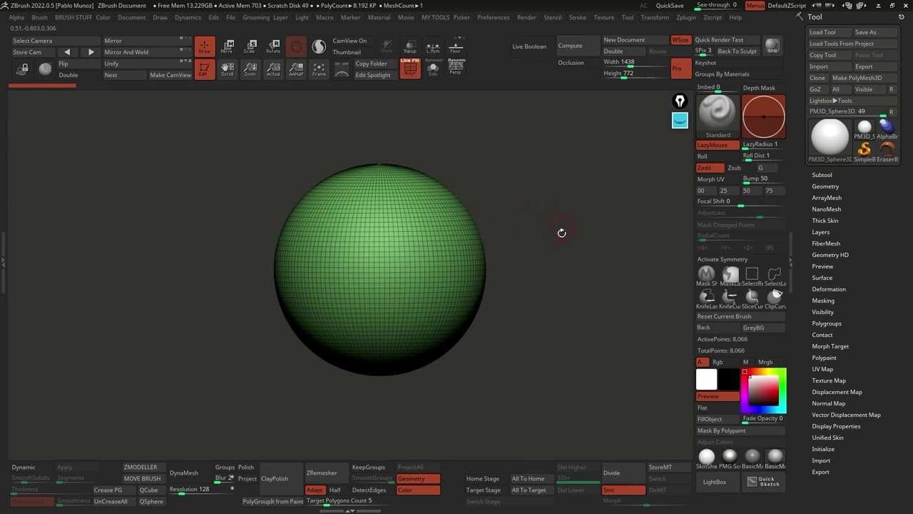
# Step: Draw freehand yellow annotation lines over and beside the sphere, clear them and put the annotation tools away
pyautogui.click(676, 126)
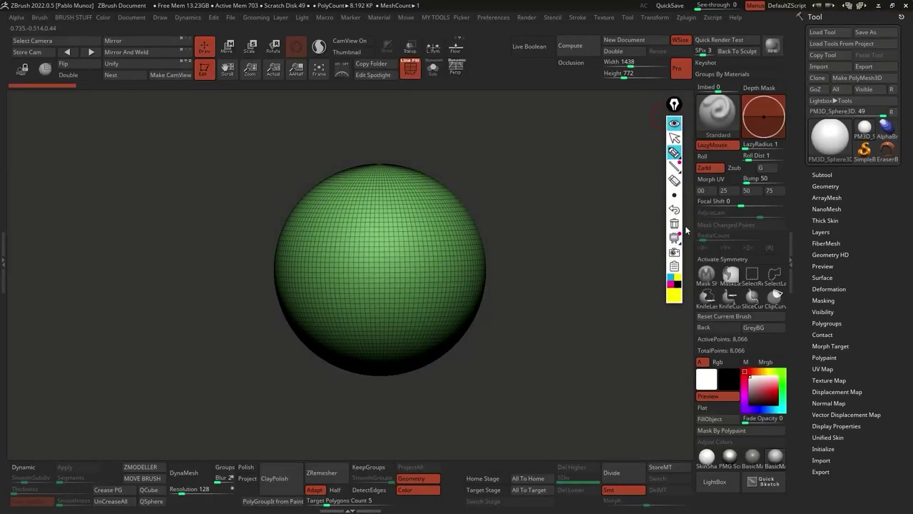
pyautogui.moveTo(544, 155); pyautogui.dragTo(528, 349)
pyautogui.moveTo(498, 160)
pyautogui.mouseDown()
pyautogui.moveTo(449, 167)
pyautogui.moveTo(401, 306)
pyautogui.mouseUp()
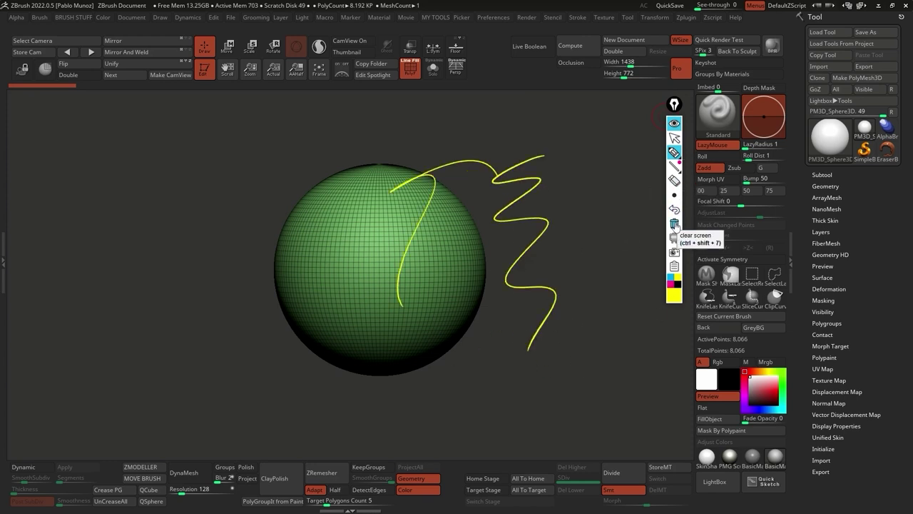
pyautogui.click(674, 224)
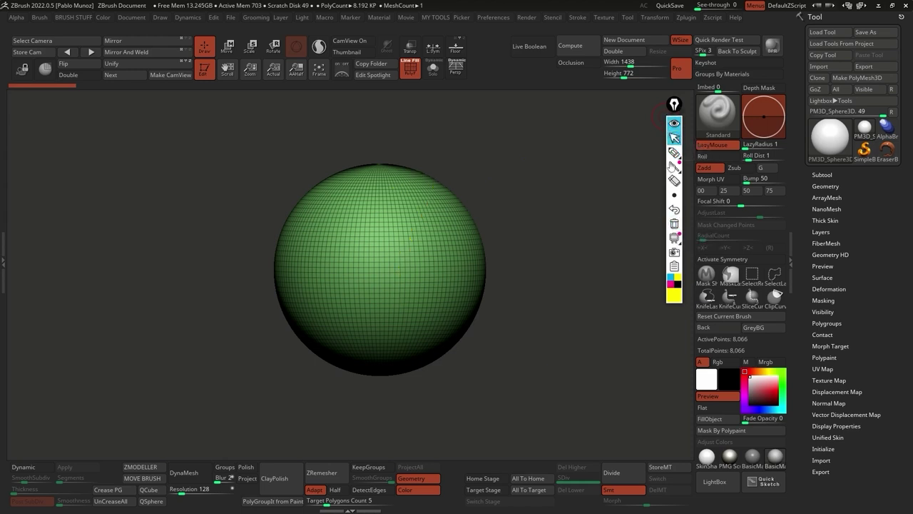
pyautogui.click(675, 137)
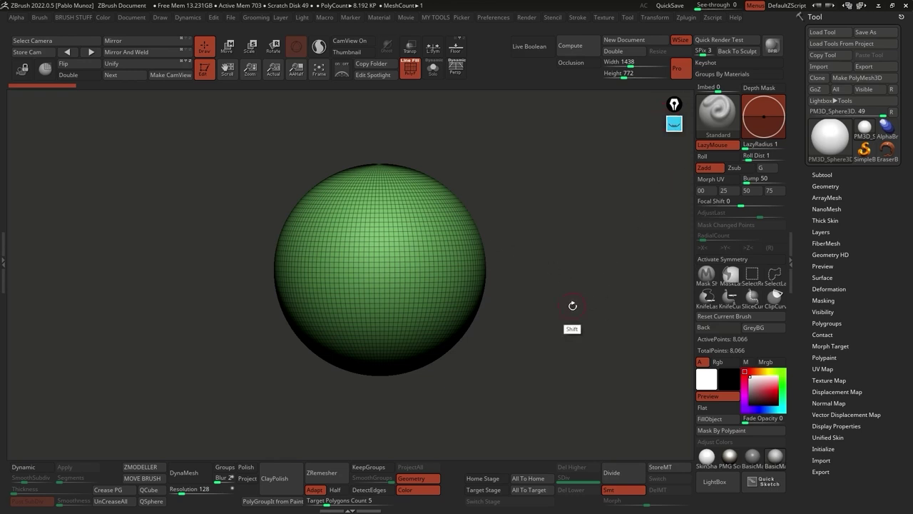
# Step: Select the Move brush from the essential brushes for sculpting the sphere
pyautogui.moveTo(571, 306); pyautogui.dragTo(508, 297)
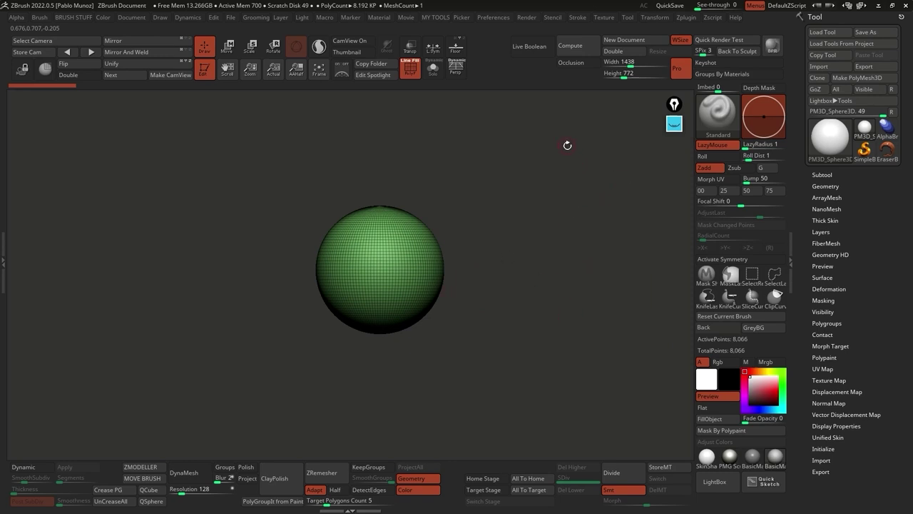
pyautogui.press('b')
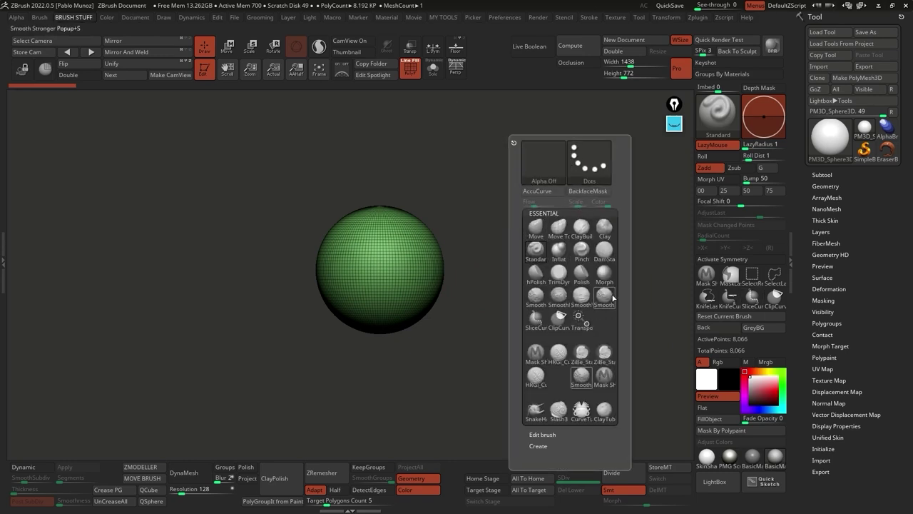
pyautogui.click(545, 229)
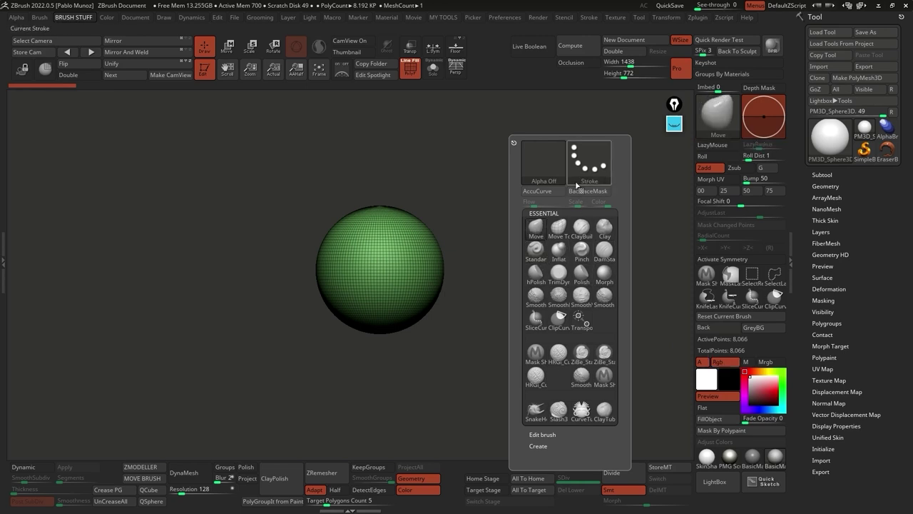
# Step: Turn on AccuCurve for the Move brush and look up the brush's Curve settings
pyautogui.click(542, 191)
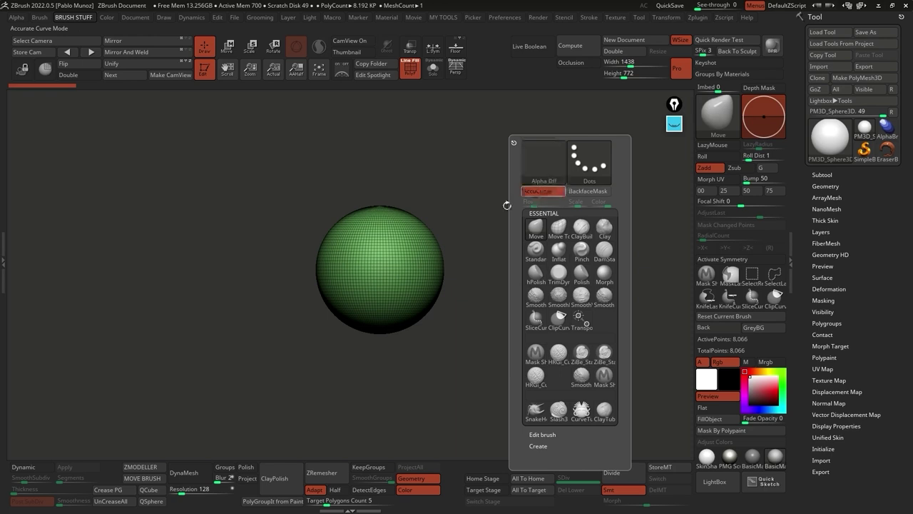
pyautogui.click(40, 18)
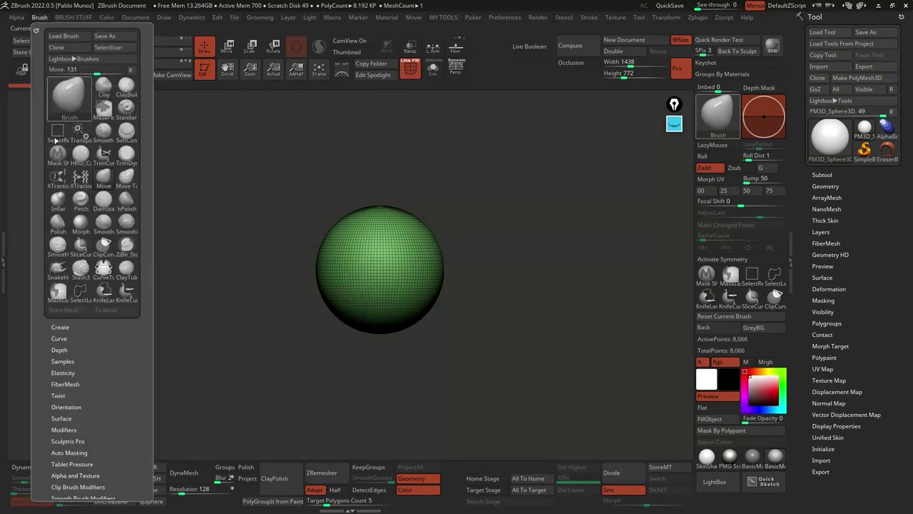
pyautogui.click(60, 339)
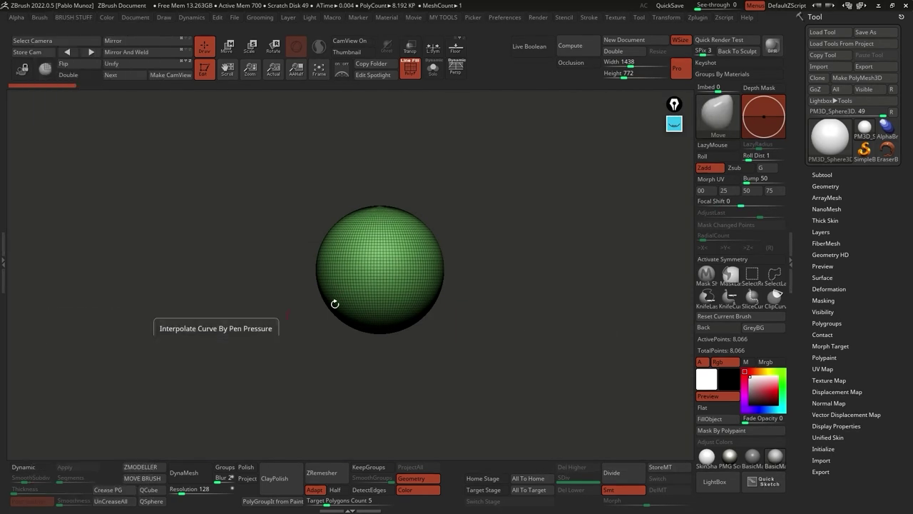
# Step: Adjust the draw size and pull a pointed spike out of the sphere's upper right side
pyautogui.press('space')
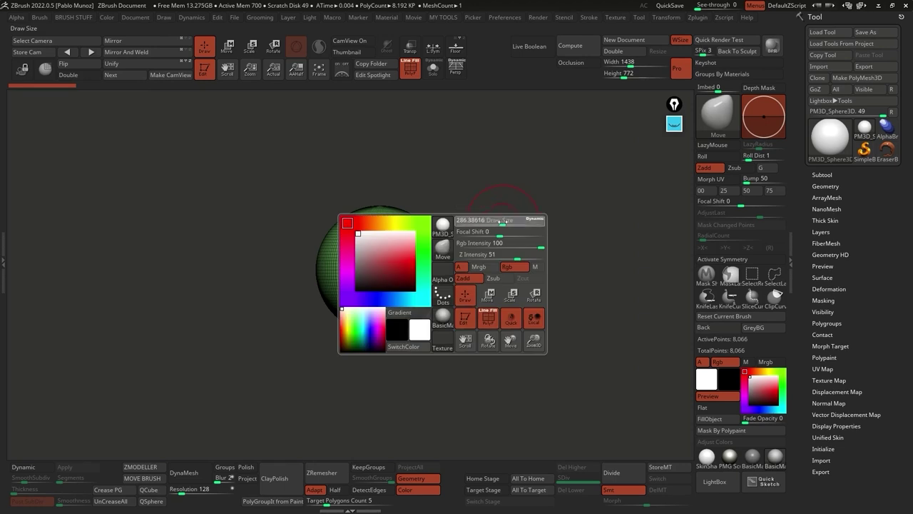
pyautogui.moveTo(503, 222); pyautogui.dragTo(510, 219)
pyautogui.moveTo(425, 228)
pyautogui.mouseDown()
pyautogui.moveTo(439, 215)
pyautogui.moveTo(460, 215)
pyautogui.moveTo(485, 178)
pyautogui.moveTo(489, 212)
pyautogui.mouseUp()
pyautogui.hotkey('ctrl', 'z')
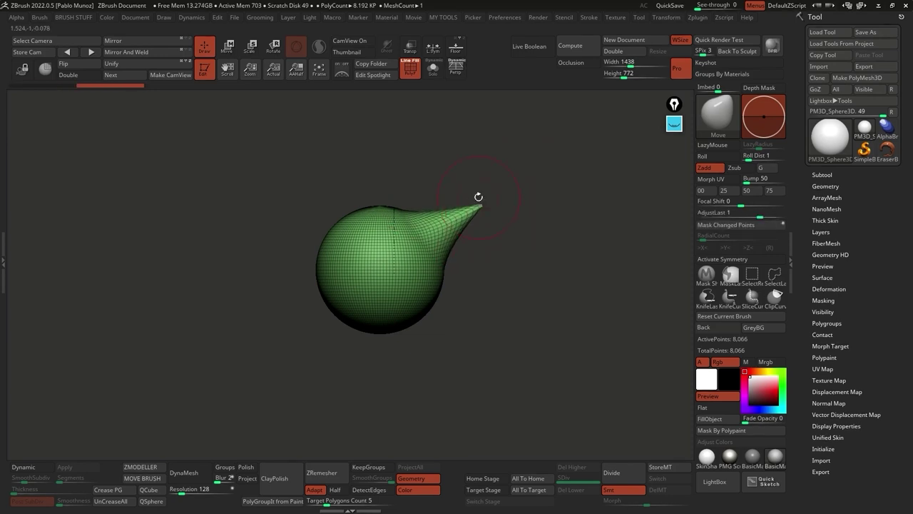
# Step: Turn off AccuCurve, pull a blunt bulge out of the sphere's upper left side, and undo both deformations
pyautogui.press('space')
pyautogui.click(535, 206)
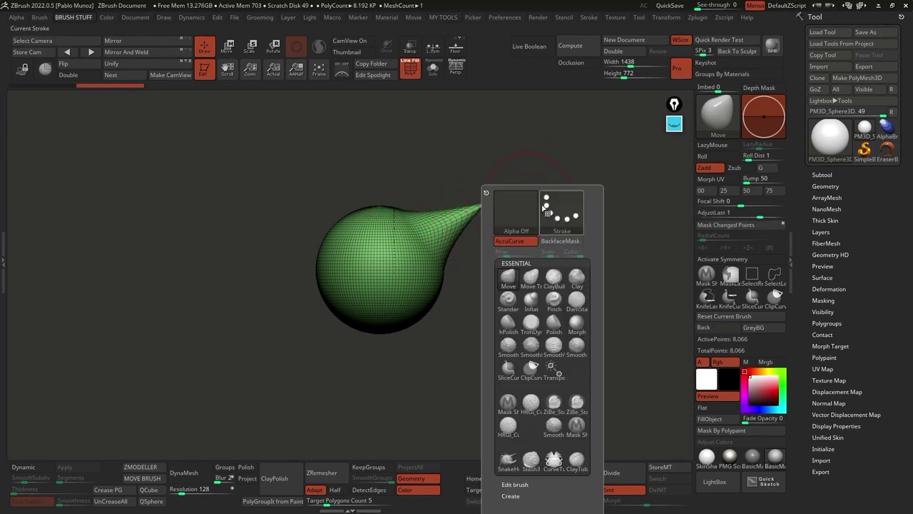
pyautogui.moveTo(328, 229)
pyautogui.mouseDown()
pyautogui.moveTo(278, 210)
pyautogui.moveTo(236, 222)
pyautogui.mouseUp()
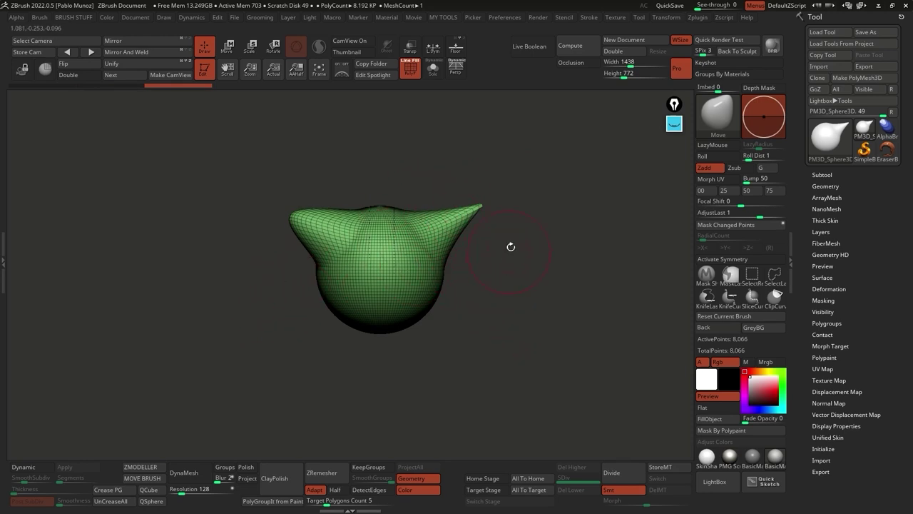
pyautogui.hotkey('ctrl', 'z')
pyautogui.press('space')
pyautogui.press('b')
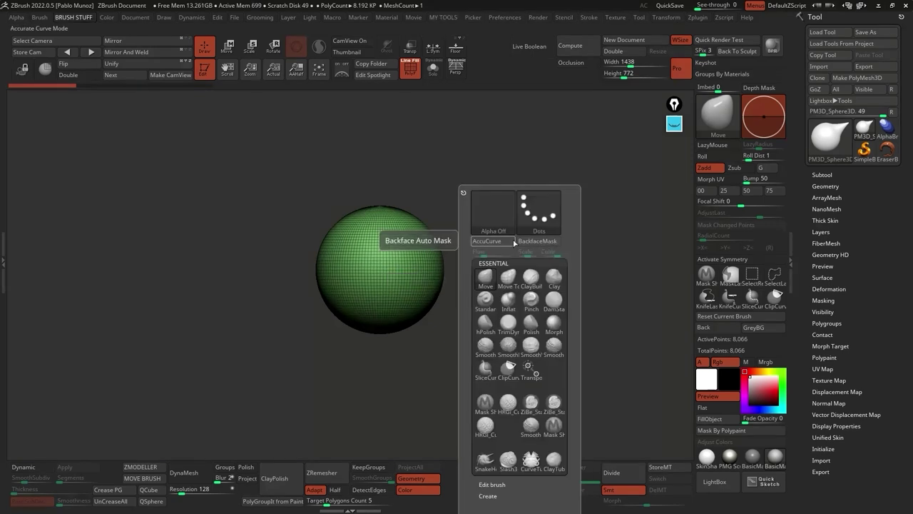
# Step: Activate X symmetry for the sphere and try moving and scaling it with the transform gizmo
pyautogui.press('x')
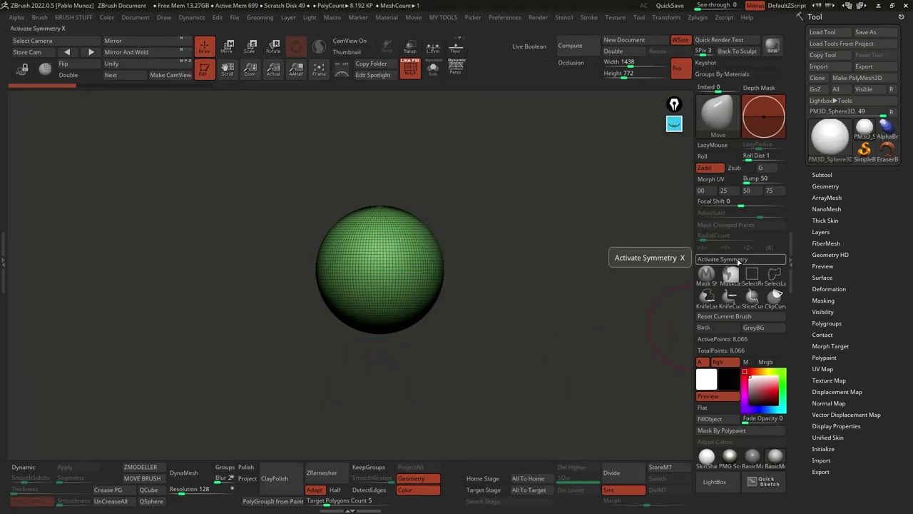
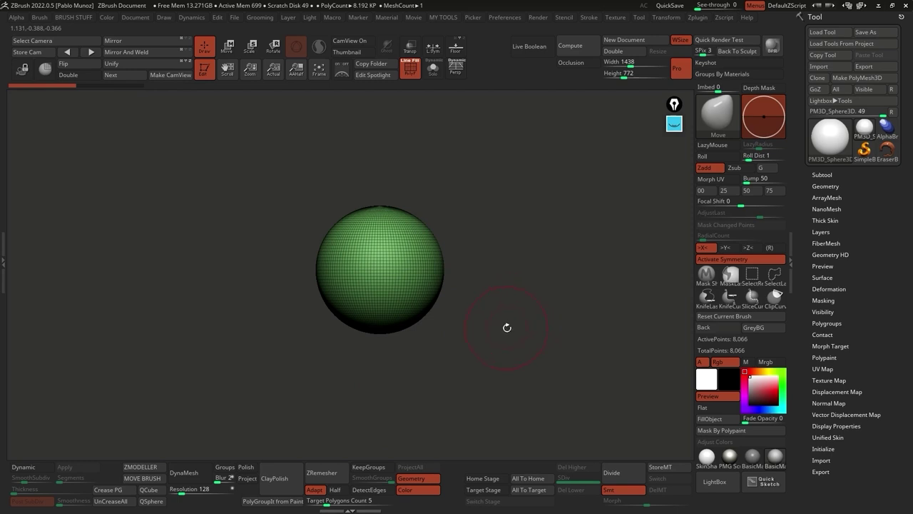
pyautogui.press('w')
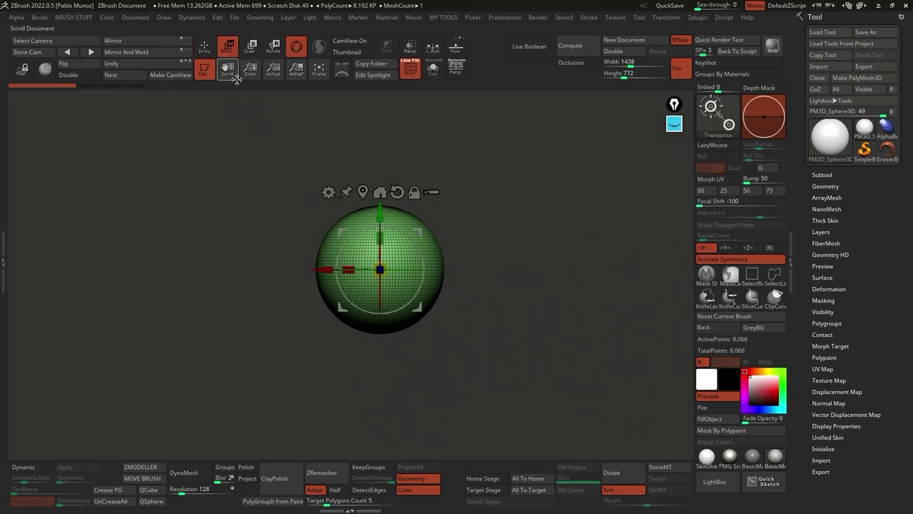
pyautogui.moveTo(419, 233)
pyautogui.mouseDown()
pyautogui.moveTo(404, 149)
pyautogui.moveTo(418, 230)
pyautogui.mouseUp()
pyautogui.hotkey('ctrl', 'z')
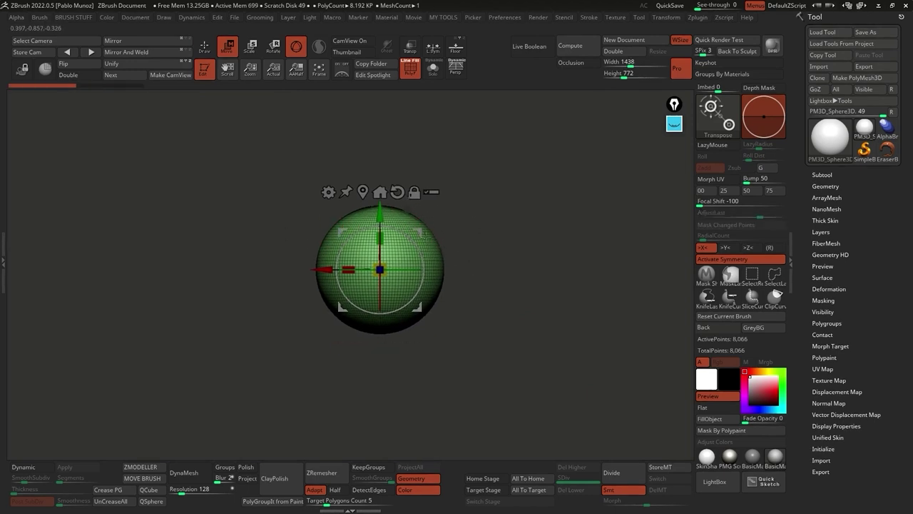
pyautogui.moveTo(379, 269); pyautogui.dragTo(400, 250)
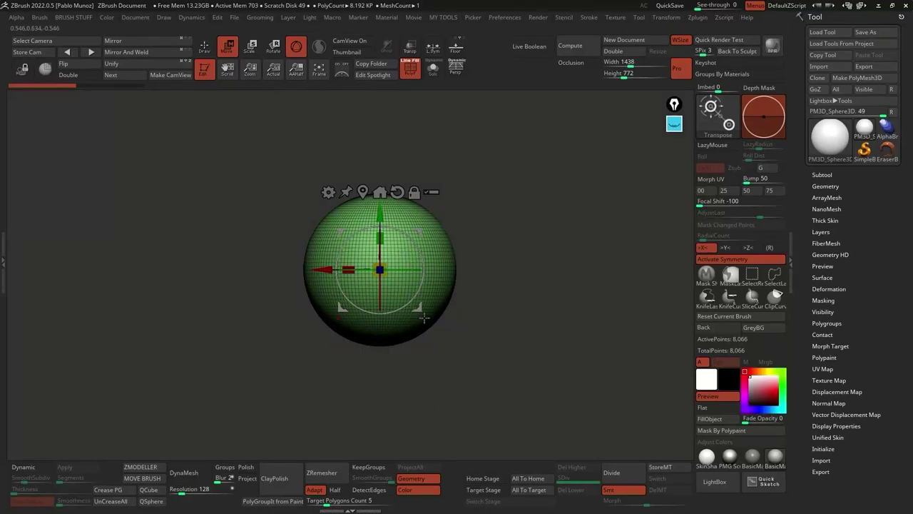
# Step: With the subtool list open, reposition and shrink the sphere with the gizmo and turn off the PolyFrame wireframe
pyautogui.click(824, 174)
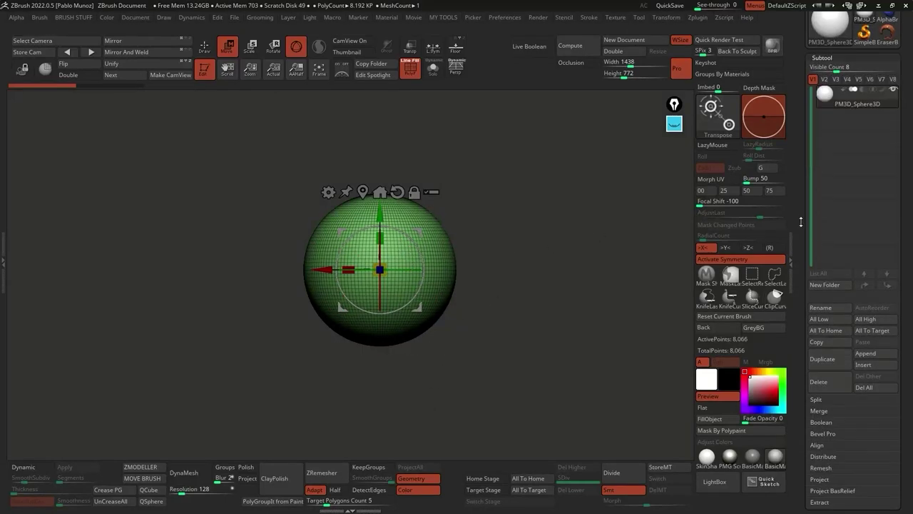
pyautogui.moveTo(801, 222); pyautogui.dragTo(803, 297)
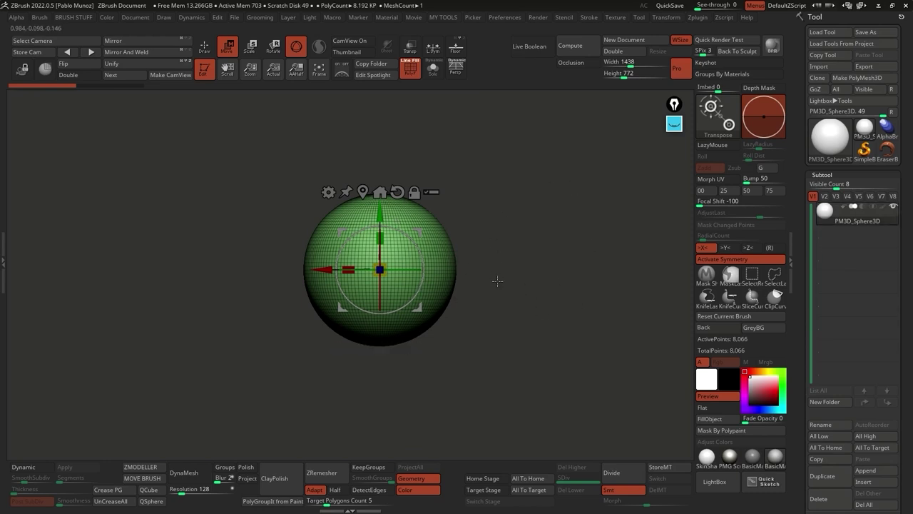
pyautogui.moveTo(380, 270); pyautogui.dragTo(464, 220)
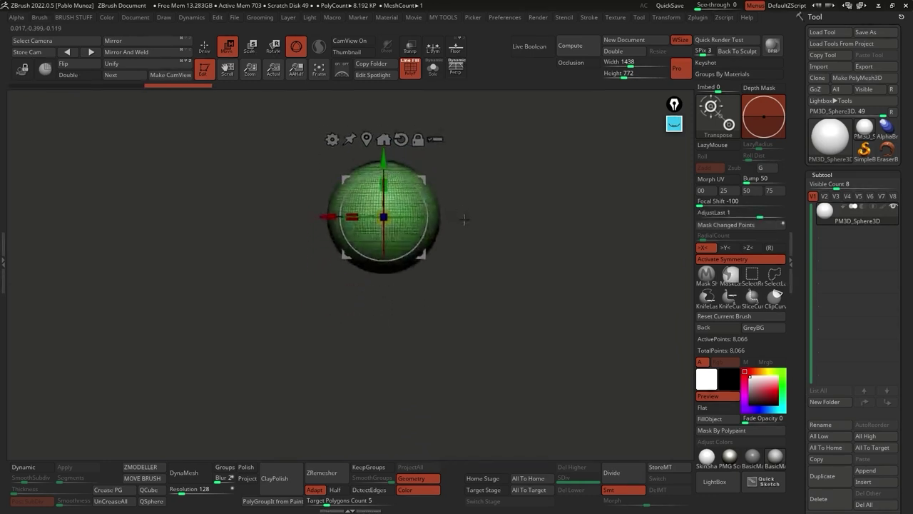
pyautogui.click(411, 67)
pyautogui.moveTo(389, 236); pyautogui.dragTo(431, 203)
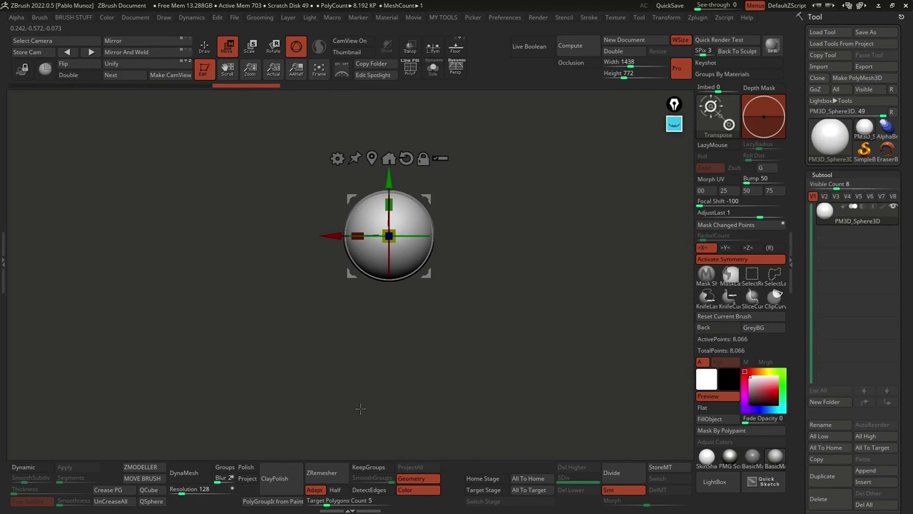
# Step: Append a Cylinder3D as a new subtool, make it active and frame it
pyautogui.scroll(-2, 850, 307)
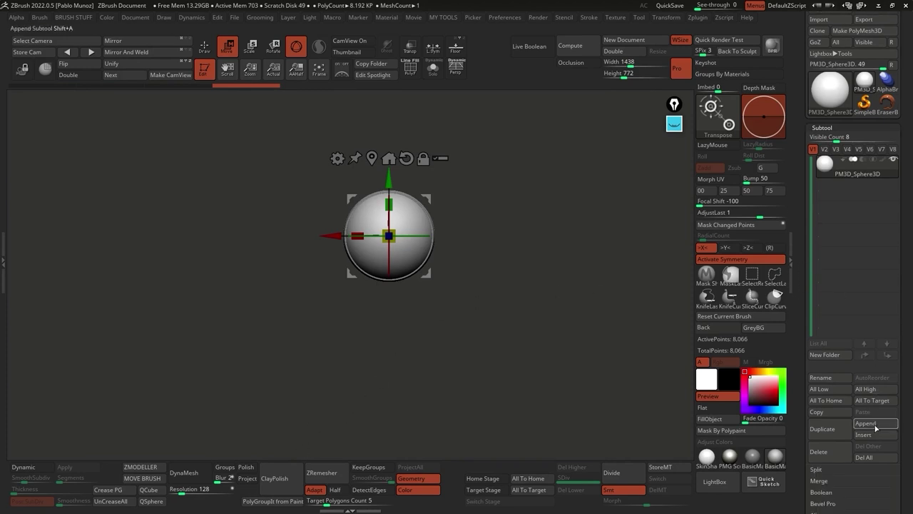
pyautogui.click(867, 425)
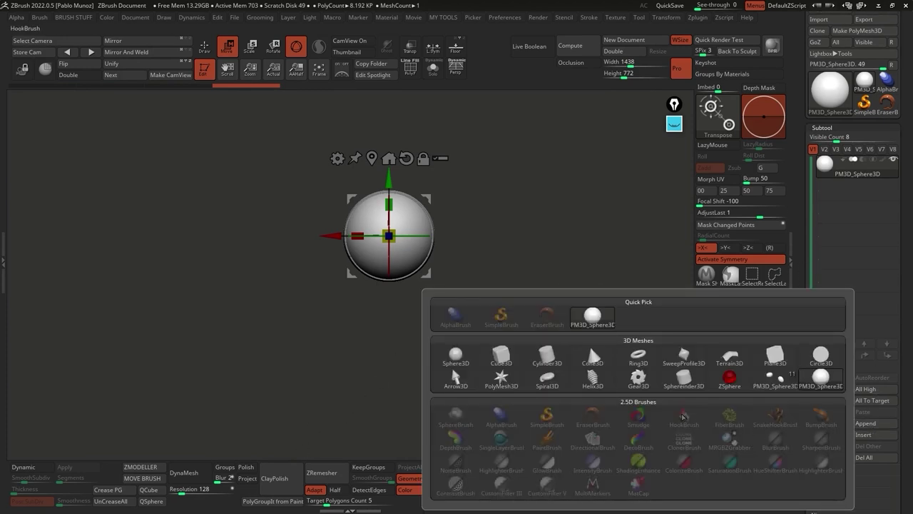
pyautogui.click(546, 354)
pyautogui.click(844, 197)
pyautogui.press('f')
# Step: Move, scale and tilt the cylinder so it overlaps the lower front of the sphere
pyautogui.moveTo(408, 339); pyautogui.dragTo(434, 281)
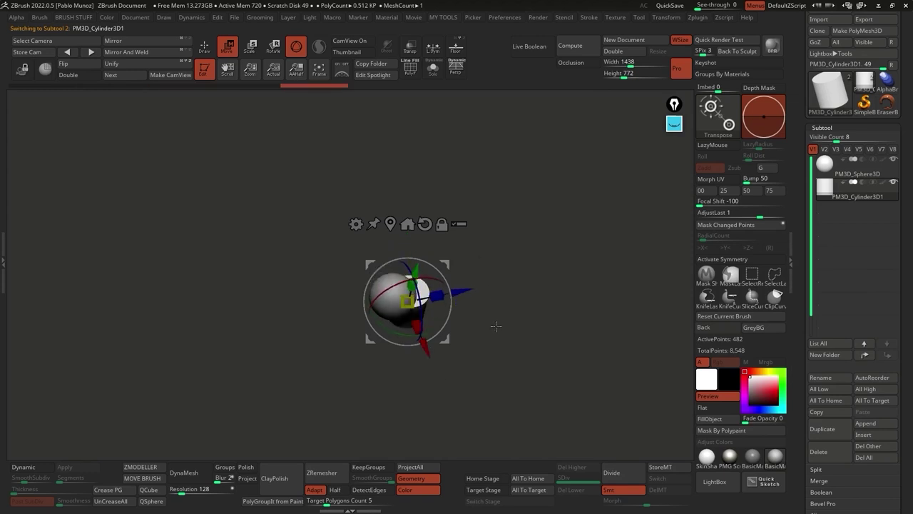
pyautogui.keyDown('ctrl'); pyautogui.moveTo(494, 249); pyautogui.dragTo(503, 320, button='right'); pyautogui.keyUp('ctrl')
pyautogui.moveTo(412, 294); pyautogui.dragTo(389, 294)
pyautogui.moveTo(517, 256); pyautogui.dragTo(536, 262)
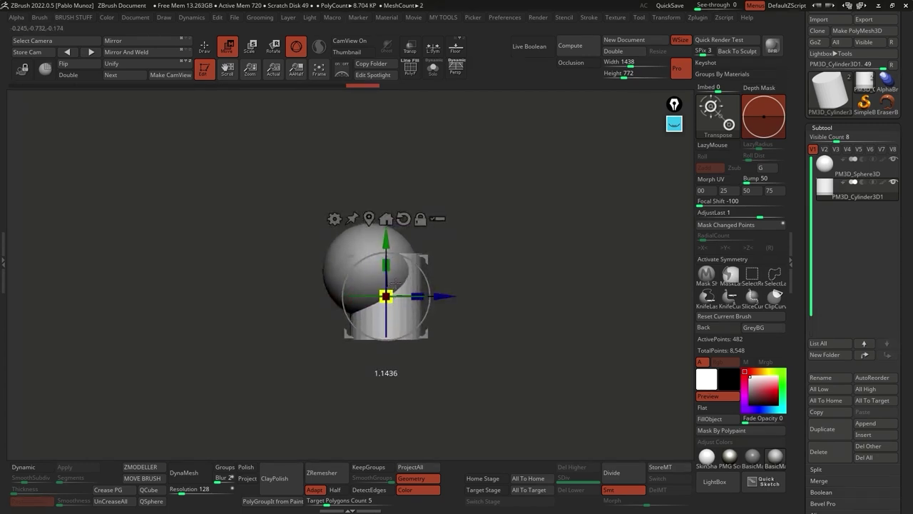
pyautogui.moveTo(426, 285); pyautogui.dragTo(431, 297)
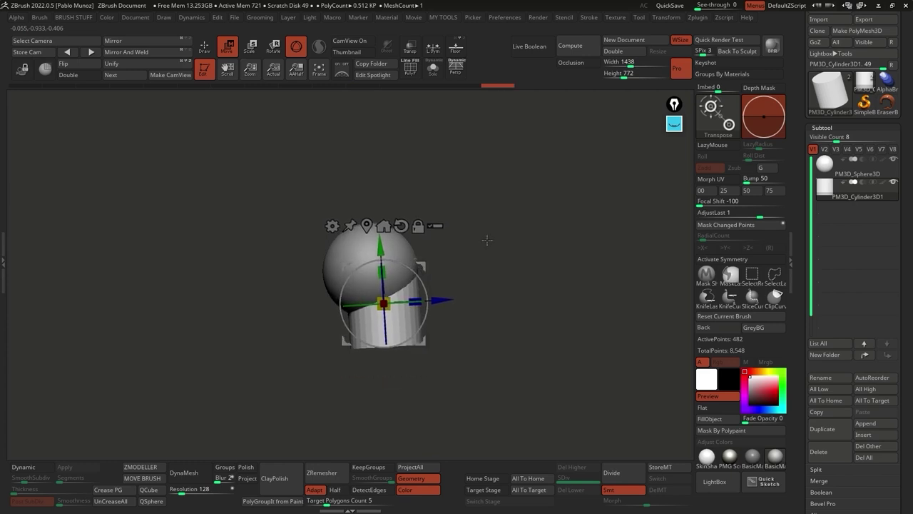
pyautogui.keyDown('shift'); pyautogui.moveTo(488, 239); pyautogui.dragTo(508, 235); pyautogui.keyUp('shift')
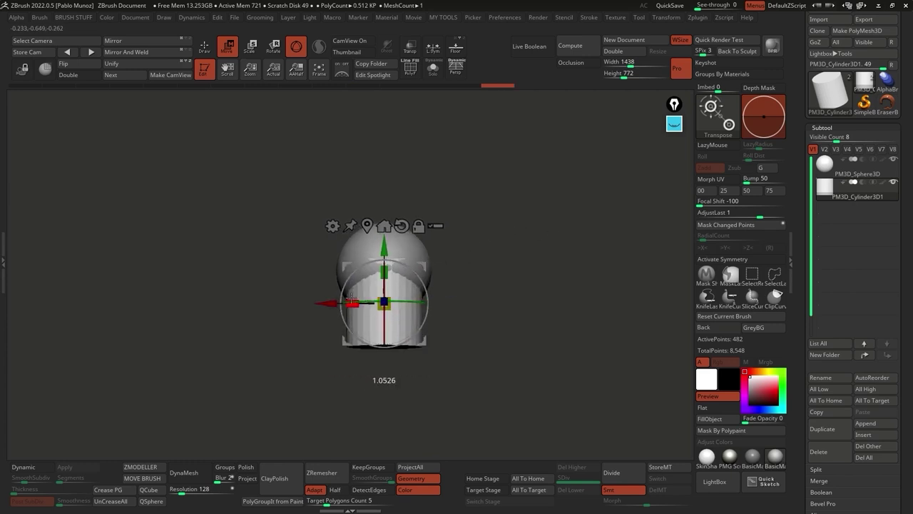
# Step: Return to Draw mode, activate X symmetry on the cylinder and apply Mirror And Weld to it
pyautogui.press('q')
pyautogui.moveTo(516, 310)
pyautogui.mouseDown()
pyautogui.moveTo(530, 296)
pyautogui.moveTo(499, 302)
pyautogui.mouseUp()
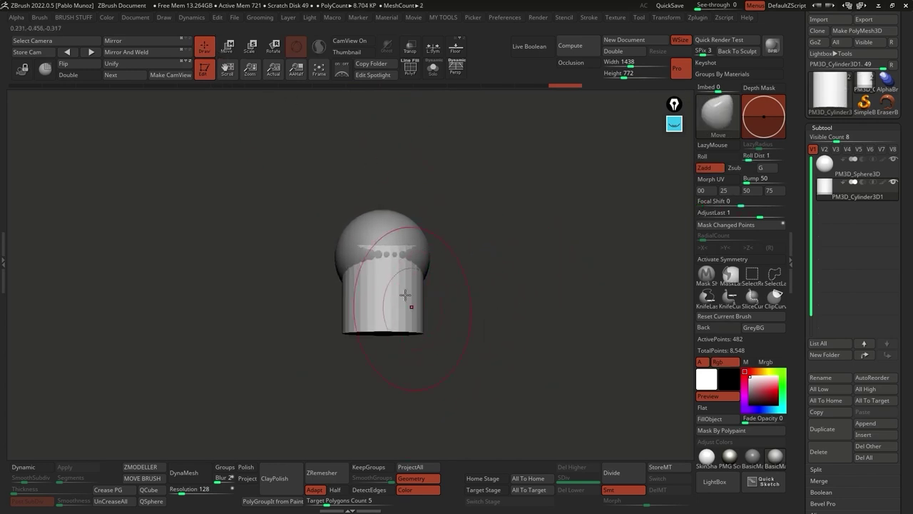
pyautogui.click(736, 261)
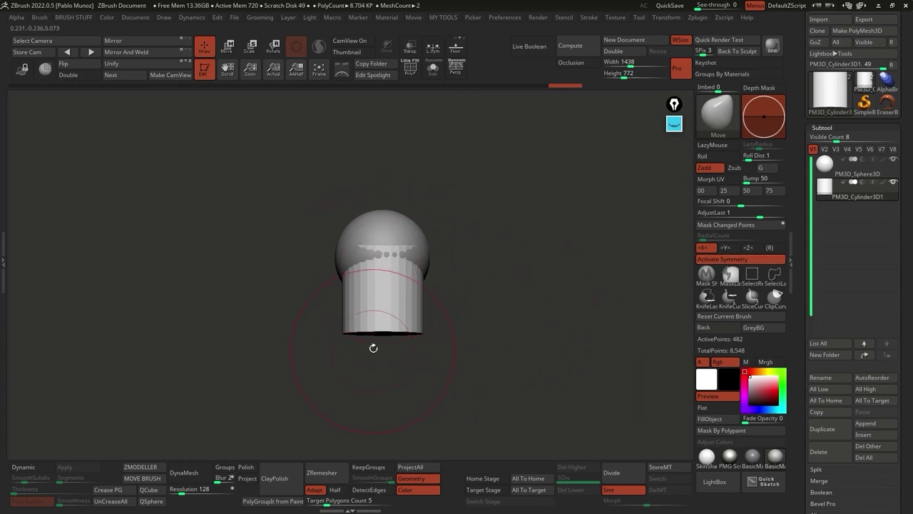
pyautogui.click(135, 52)
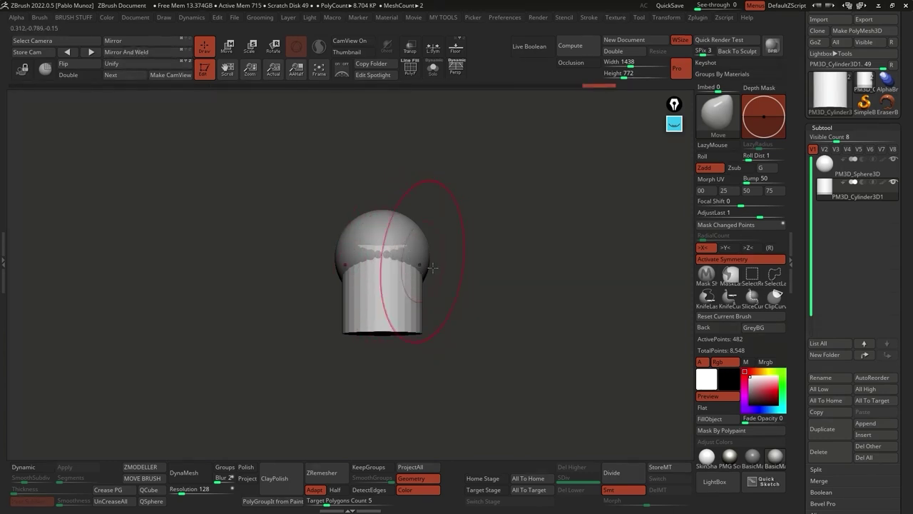
# Step: View the Modify Topology options in the cylinder's Geometry settings, where Mirror And Weld is located
pyautogui.scroll(-5, 830, 246)
pyautogui.click(826, 262)
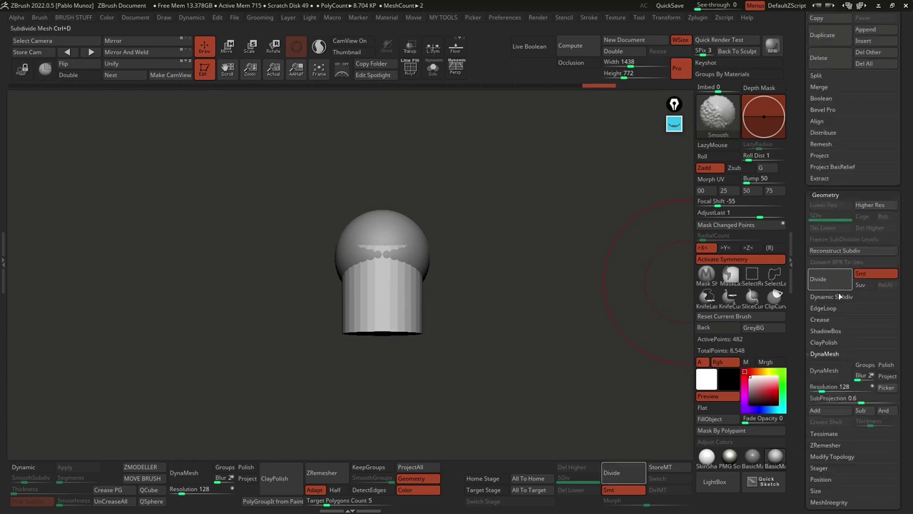
pyautogui.scroll(-6, 856, 207)
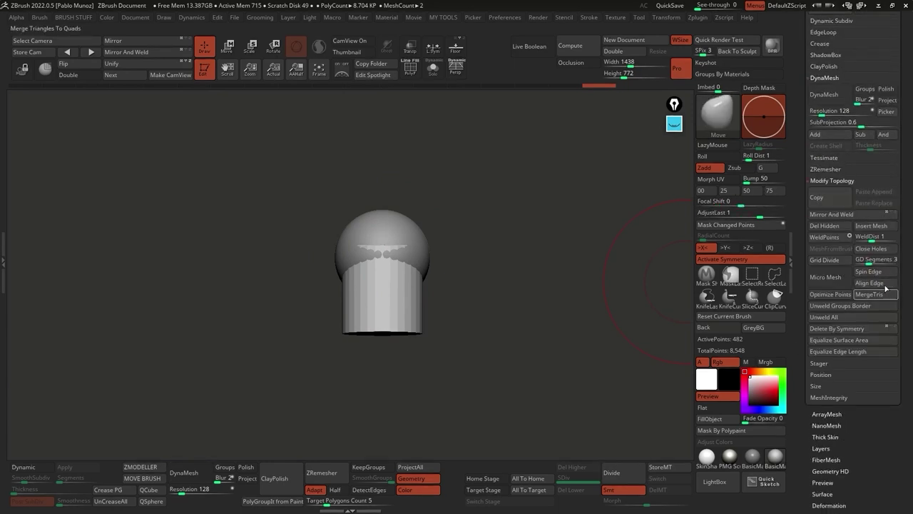
# Step: Choose the KnifeCurve brush and cut off the cylinder's lower end at an angle from the side view
pyautogui.moveTo(498, 281)
pyautogui.mouseDown()
pyautogui.moveTo(450, 299)
pyautogui.moveTo(499, 322)
pyautogui.moveTo(540, 306)
pyautogui.mouseUp()
pyautogui.hotkey('ctrl', 'shift')
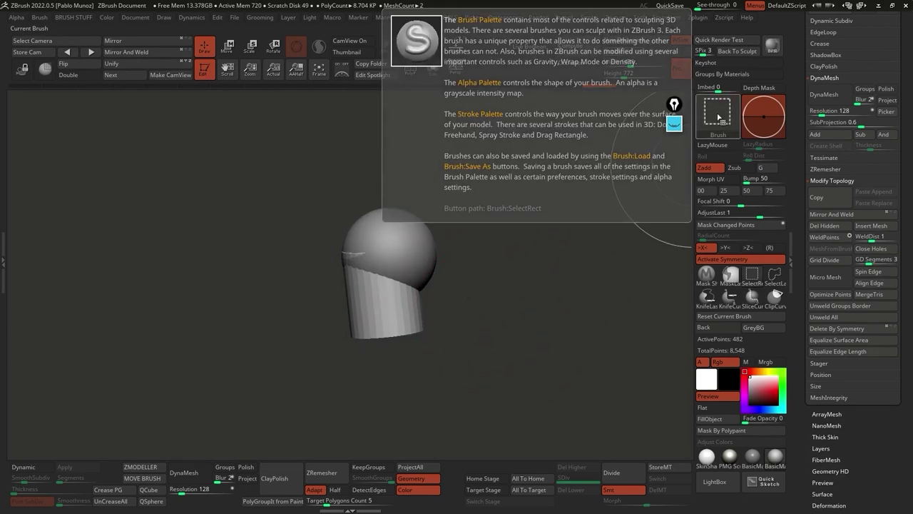
pyautogui.click(719, 119)
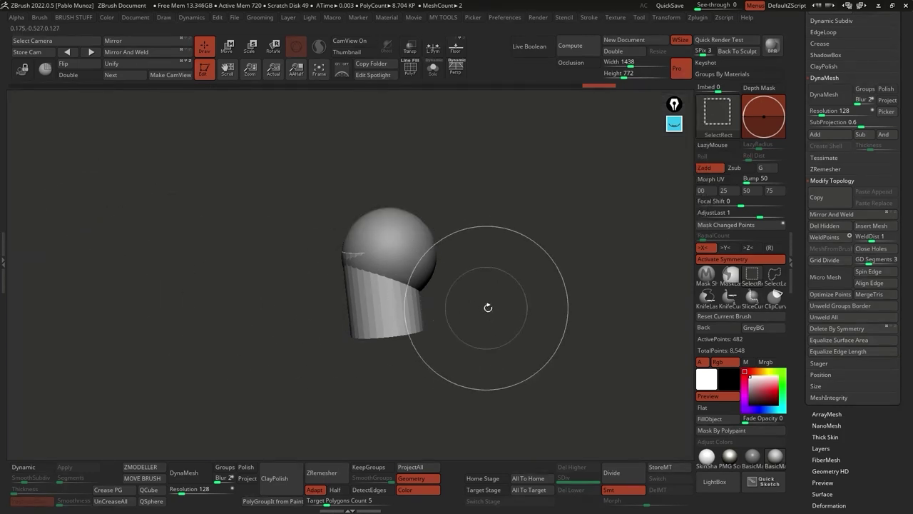
pyautogui.click(730, 301)
pyautogui.click(725, 320)
pyautogui.moveTo(550, 308); pyautogui.dragTo(545, 299)
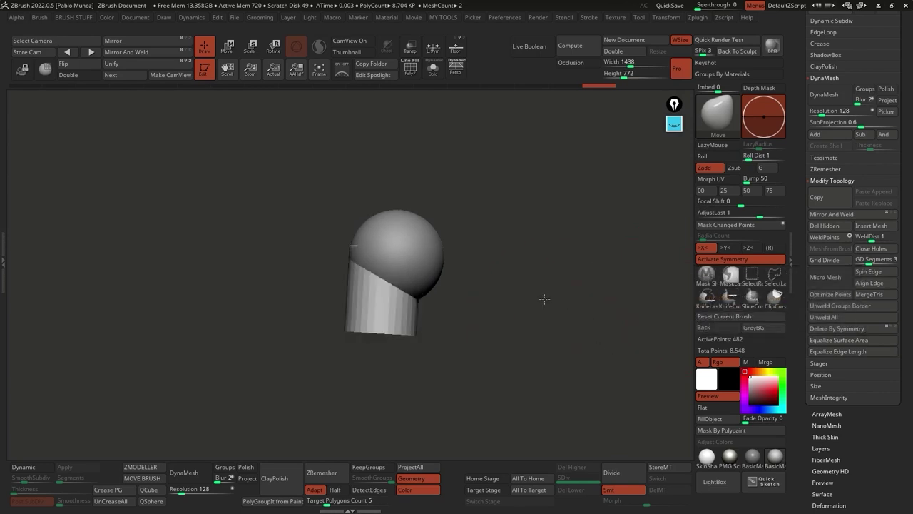
pyautogui.moveTo(457, 294)
pyautogui.keyDown('ctrl'); pyautogui.keyDown('shift'); pyautogui.mouseDown()
pyautogui.moveTo(319, 343)
pyautogui.moveTo(334, 316)
pyautogui.moveTo(341, 341)
pyautogui.moveTo(356, 327)
pyautogui.moveTo(331, 342)
pyautogui.moveTo(345, 336)
pyautogui.moveTo(337, 339)
pyautogui.mouseUp(); pyautogui.keyUp('shift'); pyautogui.keyUp('ctrl')
# Step: From the front view, knife off the cylinder's lower corners symmetrically with an angled cut
pyautogui.keyDown('shift'); pyautogui.moveTo(427, 309); pyautogui.dragTo(456, 330); pyautogui.keyUp('shift')
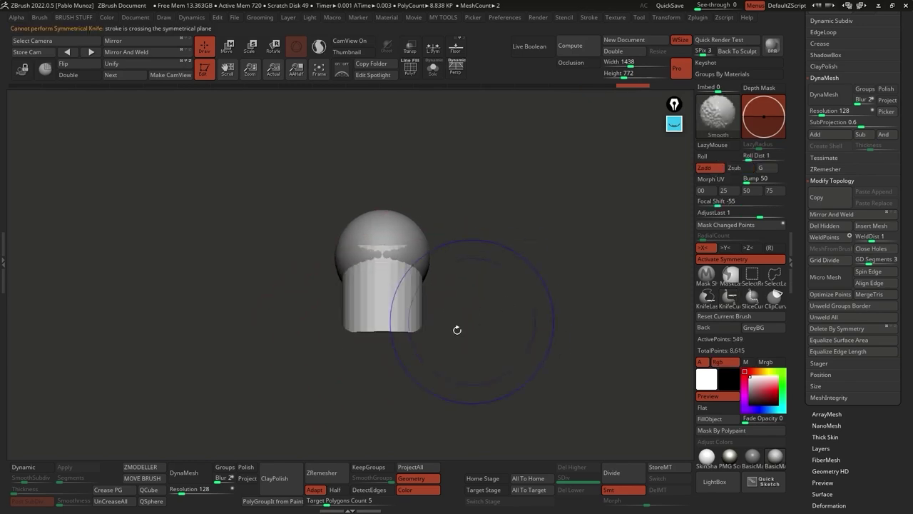
pyautogui.moveTo(437, 284)
pyautogui.keyDown('ctrl'); pyautogui.keyDown('shift'); pyautogui.mouseDown()
pyautogui.moveTo(413, 328)
pyautogui.moveTo(379, 352)
pyautogui.mouseUp(); pyautogui.keyUp('shift'); pyautogui.keyUp('ctrl')
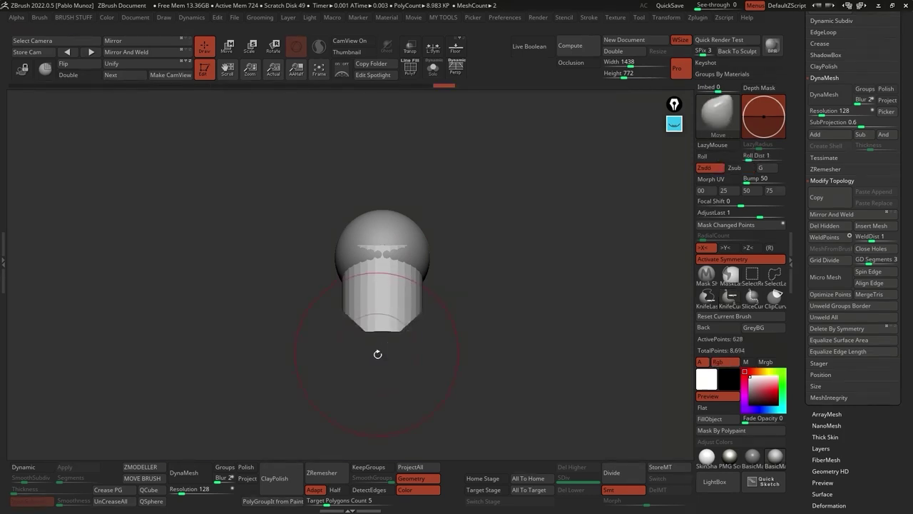
pyautogui.moveTo(457, 321); pyautogui.dragTo(467, 355)
# Step: Append a Cylinder3D to the subtools and select the new cylinder
pyautogui.scroll(10, 804, 187)
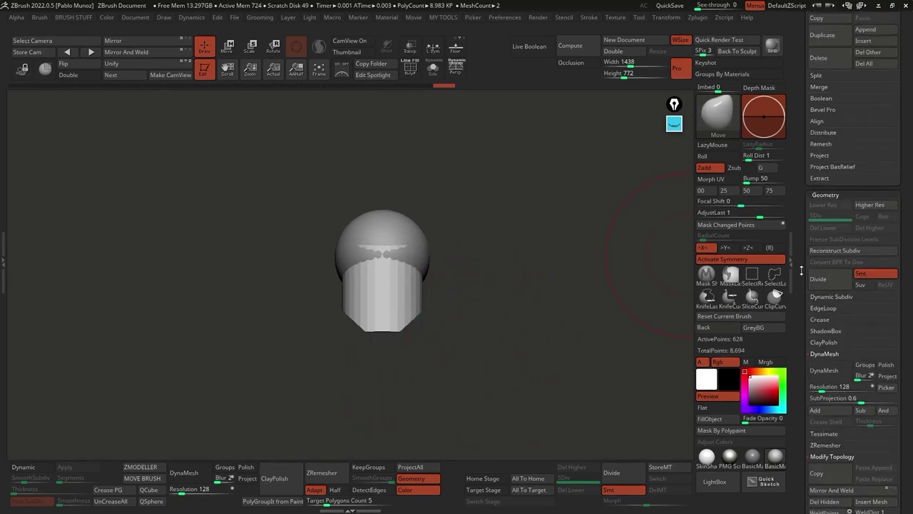
pyautogui.moveTo(520, 296); pyautogui.dragTo(500, 294)
pyautogui.click(866, 431)
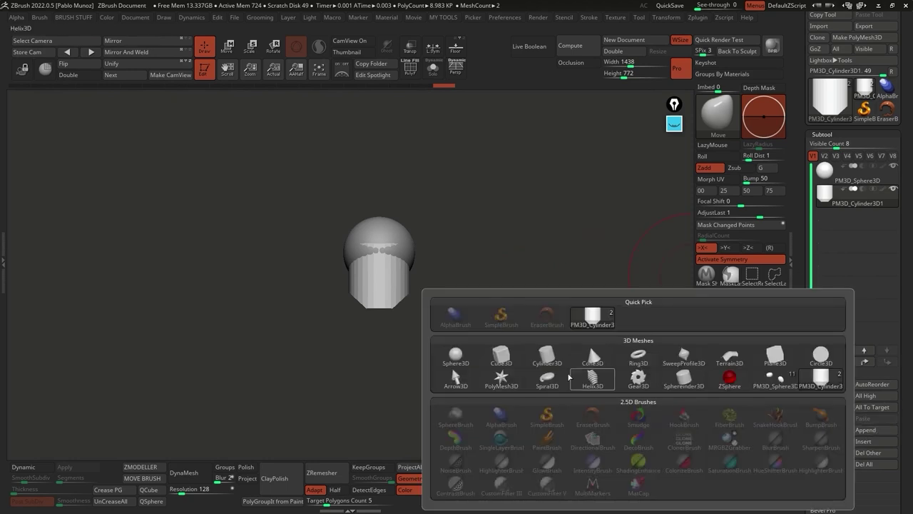
pyautogui.click(547, 355)
pyautogui.click(862, 226)
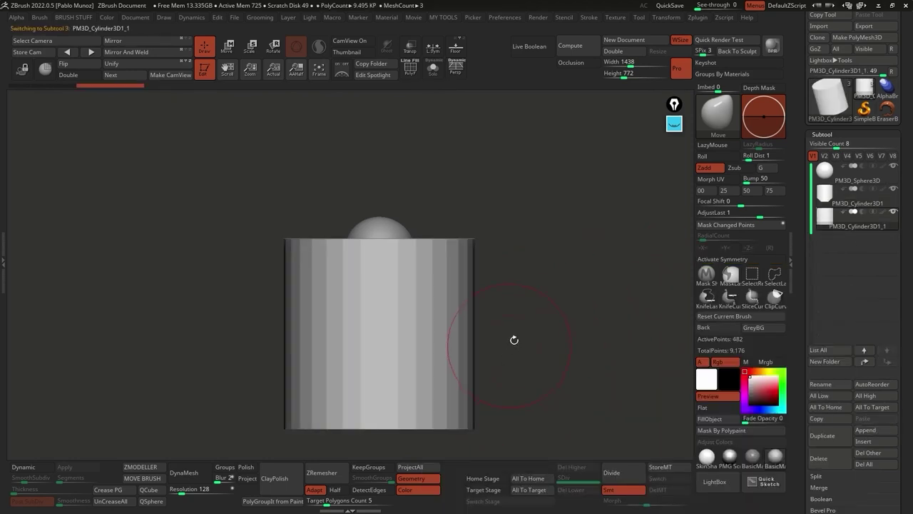
# Step: Shrink the new cylinder with the gizmo, place it beneath the head as a neck and activate X symmetry
pyautogui.keyDown('ctrl'); pyautogui.moveTo(514, 341); pyautogui.dragTo(545, 300, button='right'); pyautogui.keyUp('ctrl')
pyautogui.press('w')
pyautogui.moveTo(371, 317)
pyautogui.mouseDown()
pyautogui.moveTo(398, 319)
pyautogui.moveTo(386, 342)
pyautogui.moveTo(379, 312)
pyautogui.moveTo(360, 301)
pyautogui.moveTo(370, 285)
pyautogui.mouseUp()
pyautogui.click(723, 259)
pyautogui.hotkey('ctrl', 'z')
pyautogui.hotkey('ctrl', 'z')
pyautogui.hotkey('ctrl', 'z')
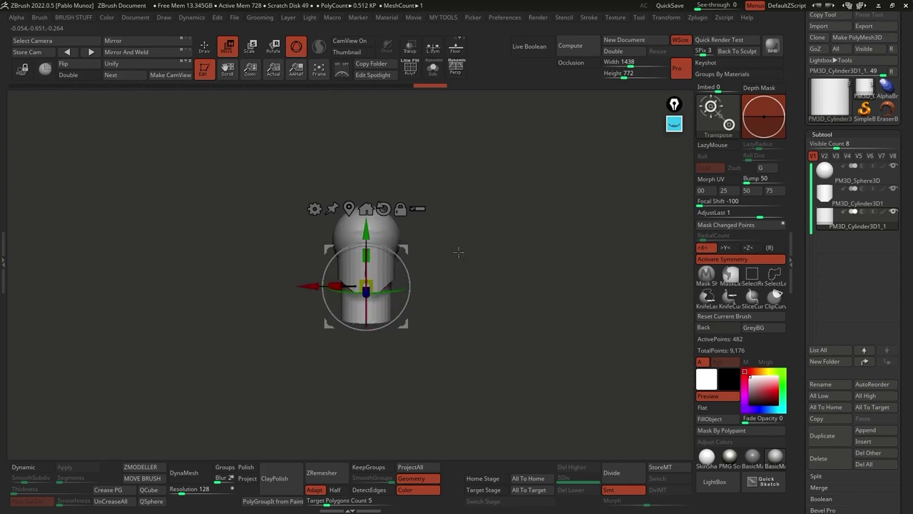
pyautogui.hotkey('ctrl', 'shift', 'z')
pyautogui.hotkey('ctrl', 'shift', 'z')
# Step: From the side view, tilt the neck cylinder forward beneath the skull, adjust its size and return to Draw mode
pyautogui.moveTo(377, 247); pyautogui.dragTo(428, 234)
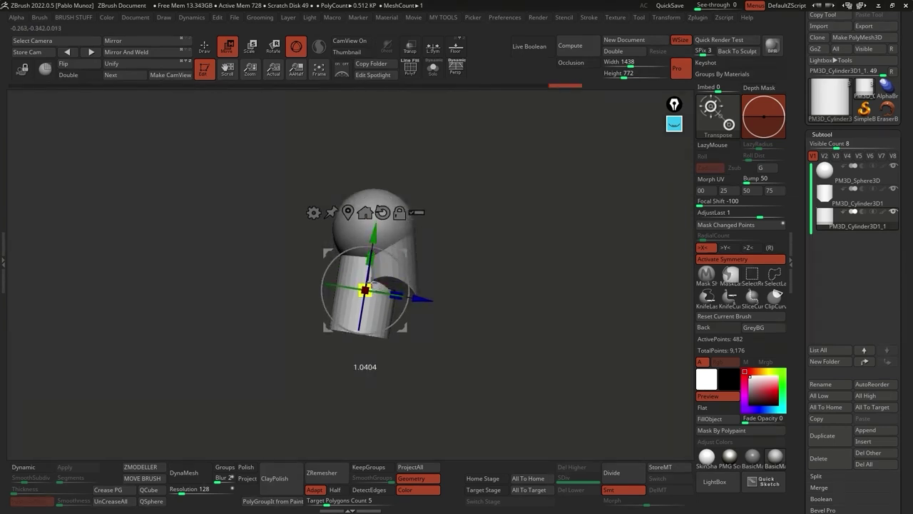
pyautogui.moveTo(492, 233); pyautogui.dragTo(462, 236)
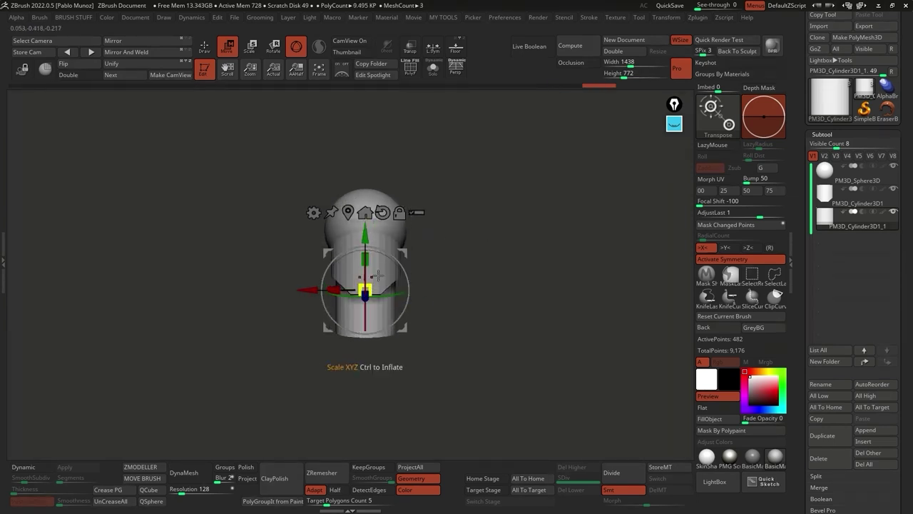
pyautogui.press('q')
pyautogui.moveTo(359, 152); pyautogui.dragTo(514, 279)
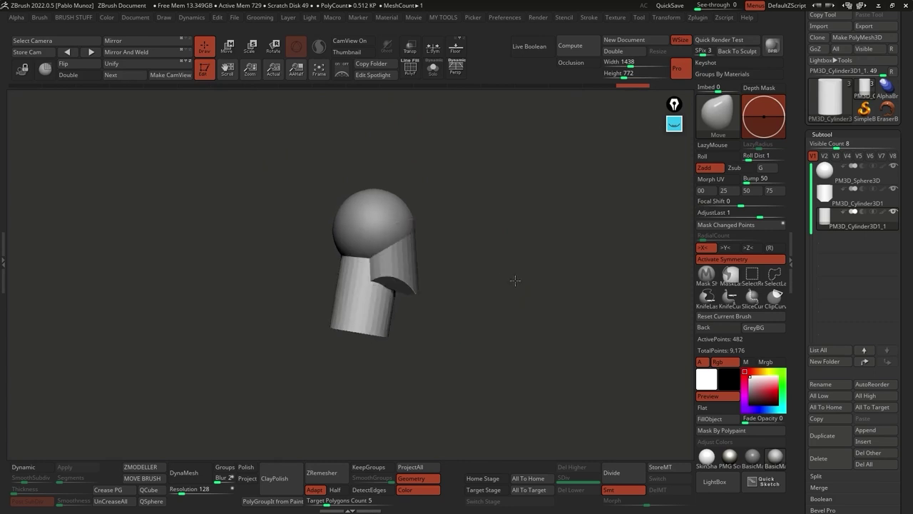
pyautogui.moveTo(382, 337); pyautogui.dragTo(478, 313)
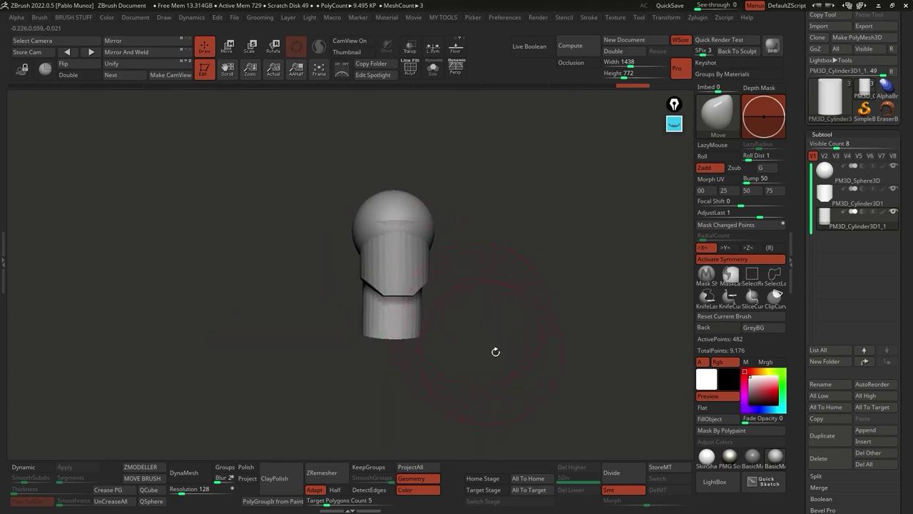
# Step: Append a Sphere3D to the subtools and bring up the Move gizmo on it
pyautogui.click(862, 429)
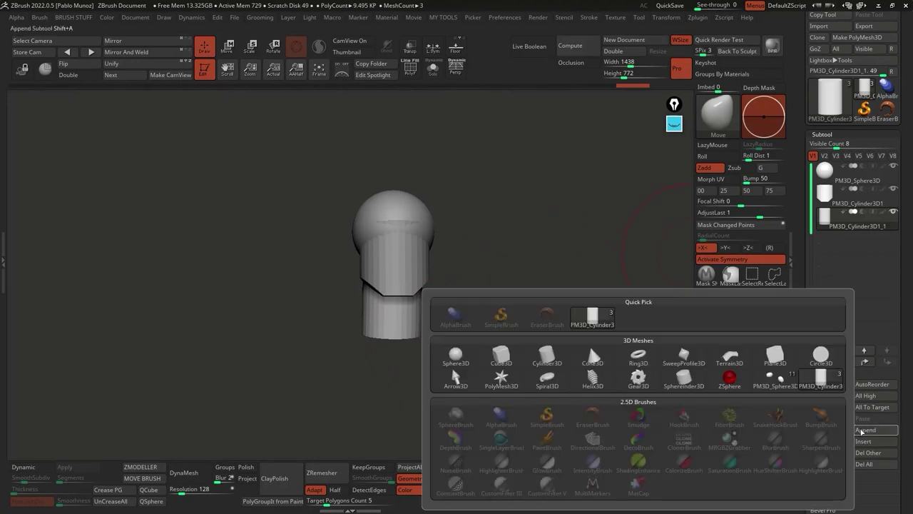
pyautogui.click(460, 358)
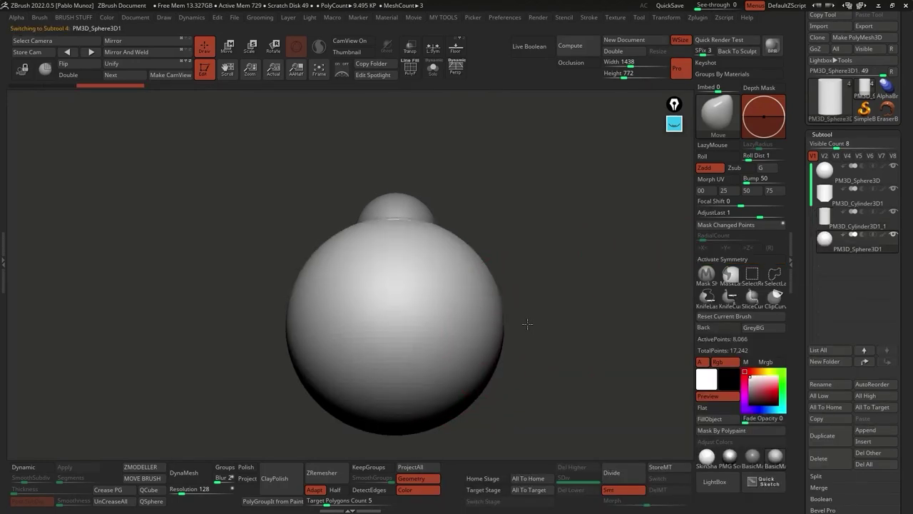
pyautogui.keyDown('alt'); pyautogui.moveTo(530, 325); pyautogui.dragTo(469, 250); pyautogui.keyUp('alt')
pyautogui.press('w')
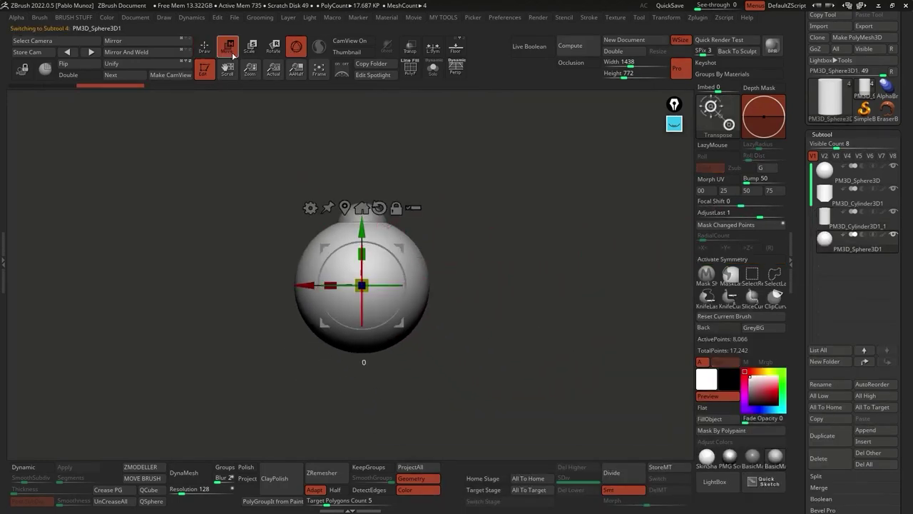
# Step: Lower the new sphere below the neck, activate X symmetry, and flatten and tilt it from the side as a ribcage
pyautogui.moveTo(361, 229); pyautogui.dragTo(362, 289)
pyautogui.press('x')
pyautogui.moveTo(464, 274); pyautogui.dragTo(404, 283)
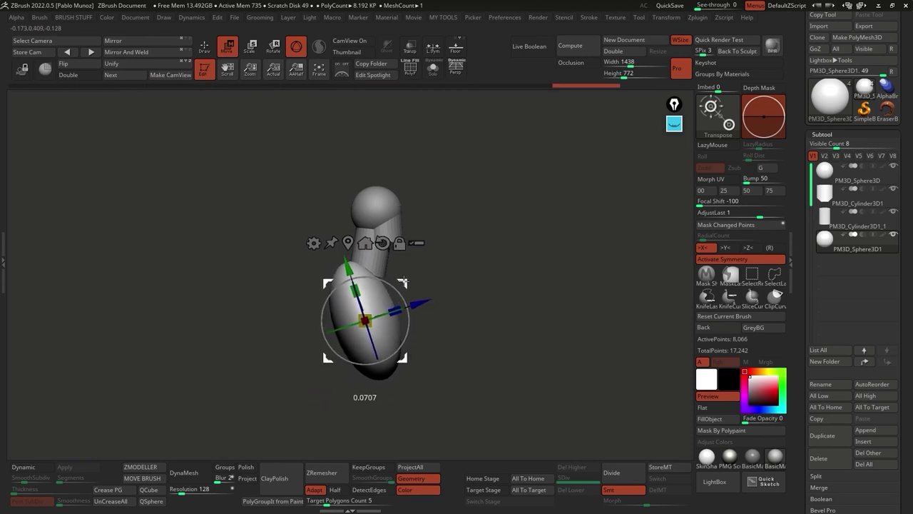
pyautogui.keyDown('shift'); pyautogui.moveTo(497, 263); pyautogui.dragTo(471, 271); pyautogui.keyUp('shift')
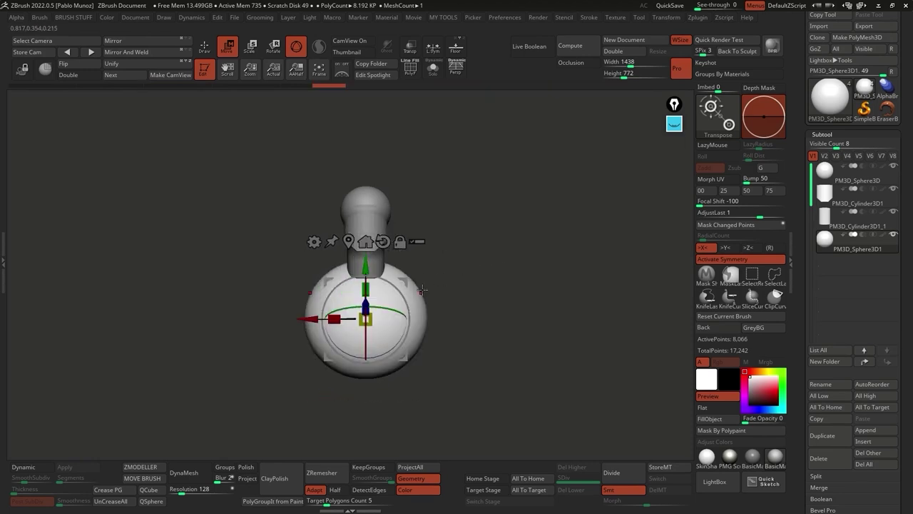
pyautogui.moveTo(421, 300); pyautogui.dragTo(468, 287)
# Step: Duplicate the flattened ribcage sphere, move the copy forward and rotate it to a more upright angle
pyautogui.click(823, 435)
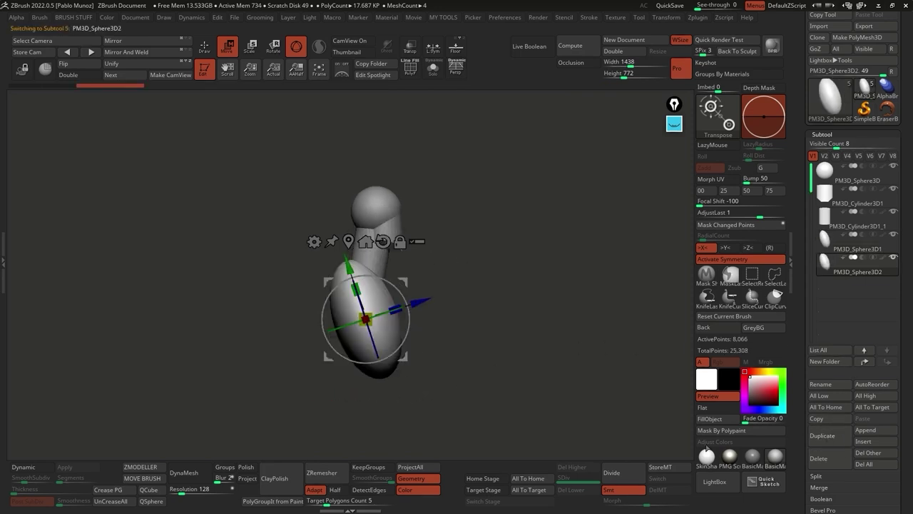
pyautogui.moveTo(416, 304); pyautogui.dragTo(438, 297)
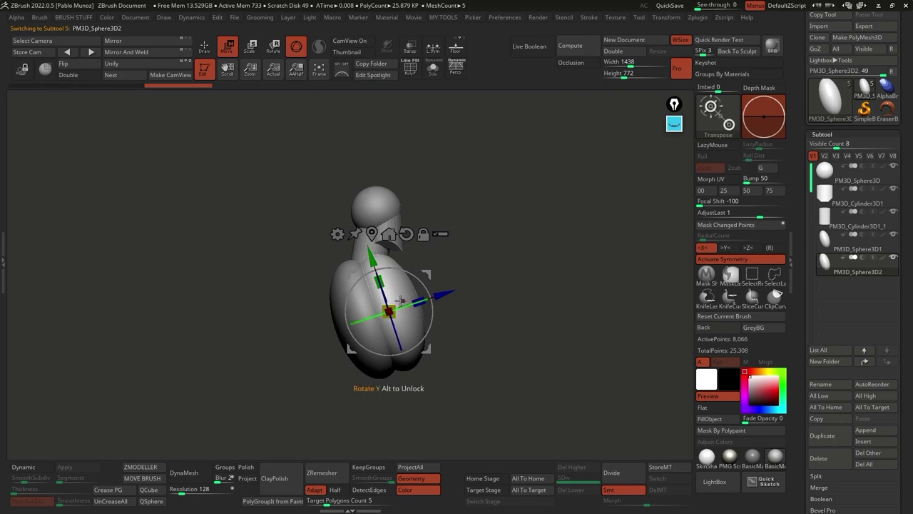
pyautogui.moveTo(426, 293); pyautogui.dragTo(428, 298)
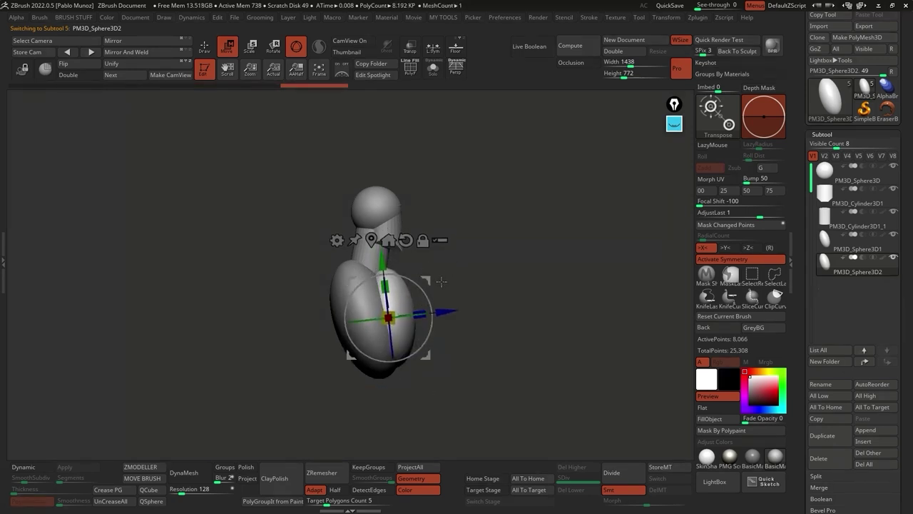
pyautogui.click(458, 68)
pyautogui.click(457, 69)
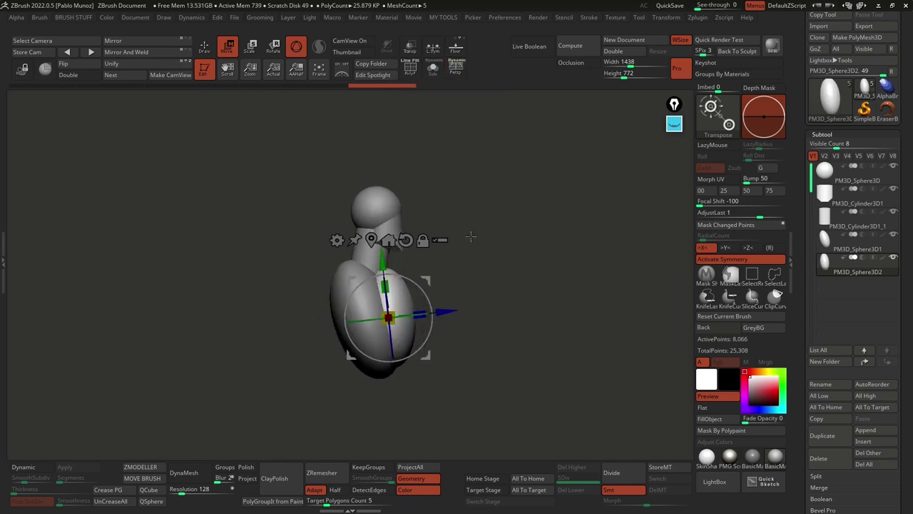
# Step: Refine the front chest ellipsoid's size and width from the side and front views, and return to Draw mode
pyautogui.moveTo(416, 281); pyautogui.dragTo(412, 284)
pyautogui.moveTo(421, 318); pyautogui.dragTo(356, 317)
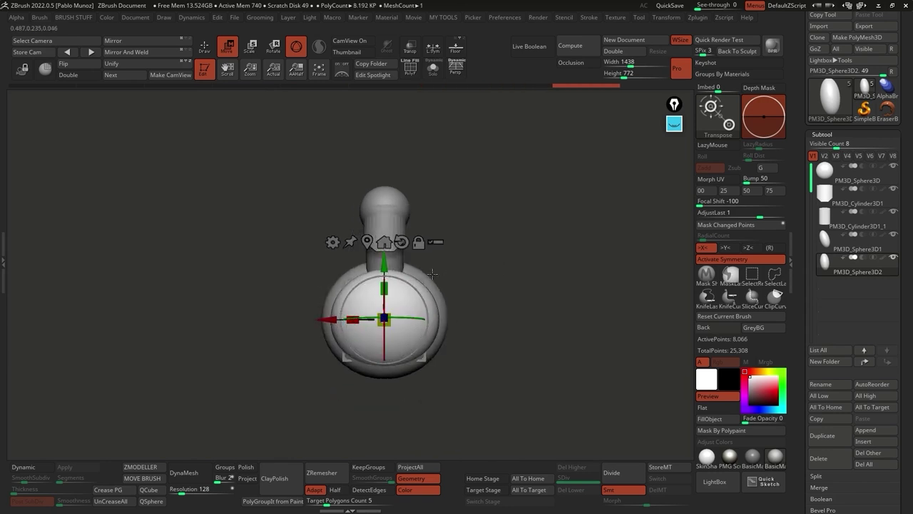
pyautogui.moveTo(396, 271); pyautogui.dragTo(388, 272)
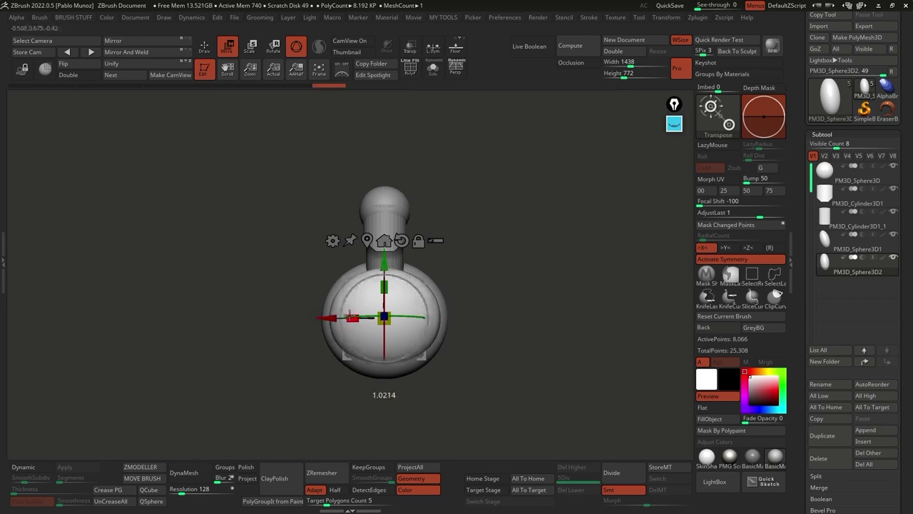
pyautogui.hotkey('ctrl', 'z')
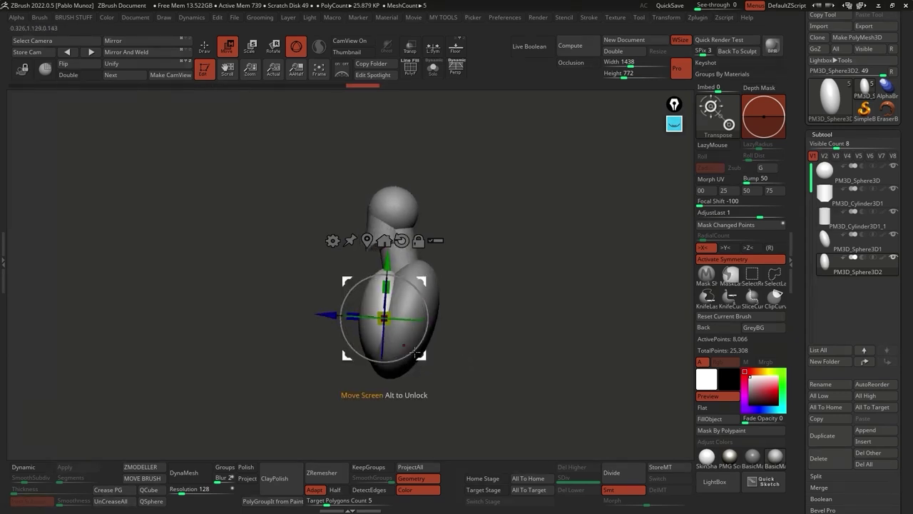
pyautogui.hotkey('ctrl', 'shift', 'z')
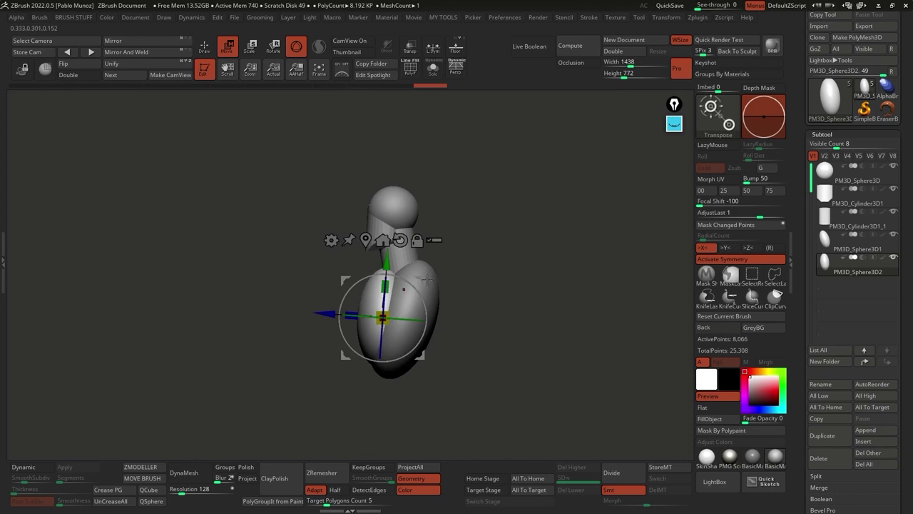
pyautogui.press('q')
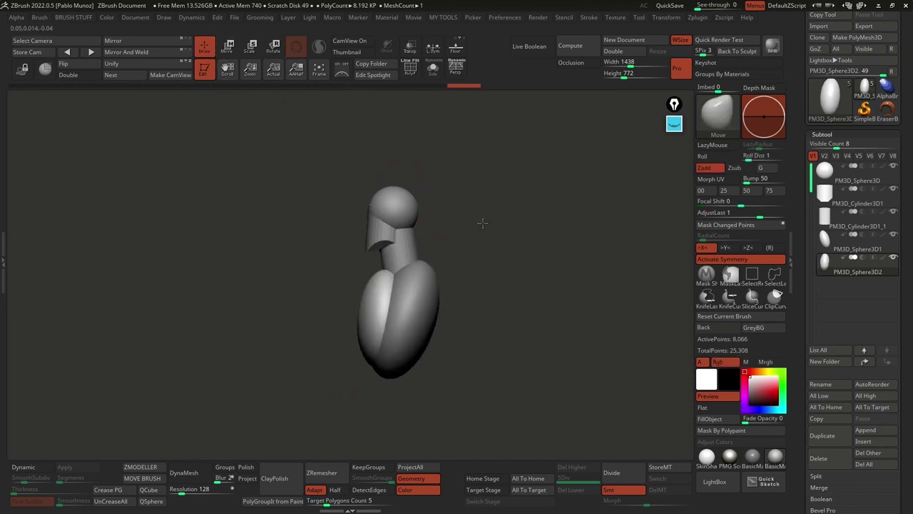
# Step: Select the neck cylinder, duplicate it and bring up the Move gizmo on the copy
pyautogui.moveTo(463, 309); pyautogui.dragTo(518, 320)
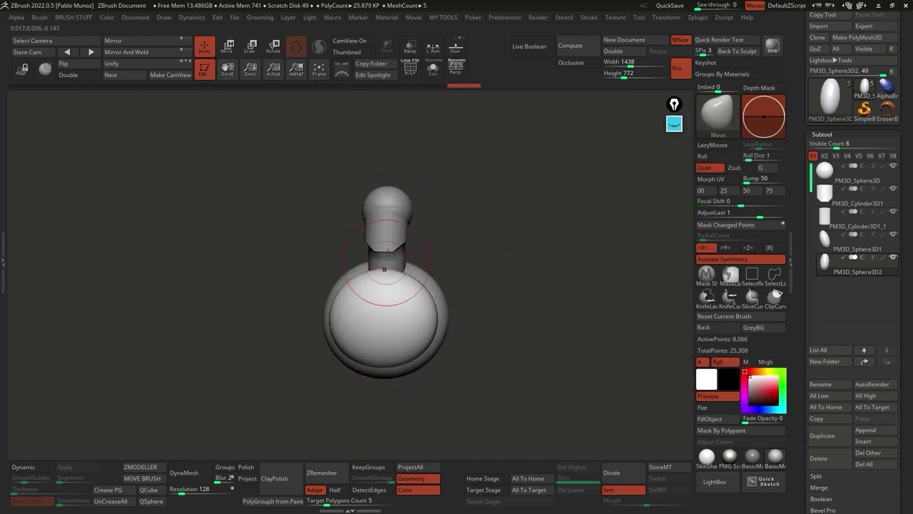
pyautogui.moveTo(524, 319); pyautogui.dragTo(544, 321)
pyautogui.moveTo(481, 352); pyautogui.dragTo(483, 347)
pyautogui.click(849, 218)
pyautogui.moveTo(466, 228); pyautogui.dragTo(515, 221)
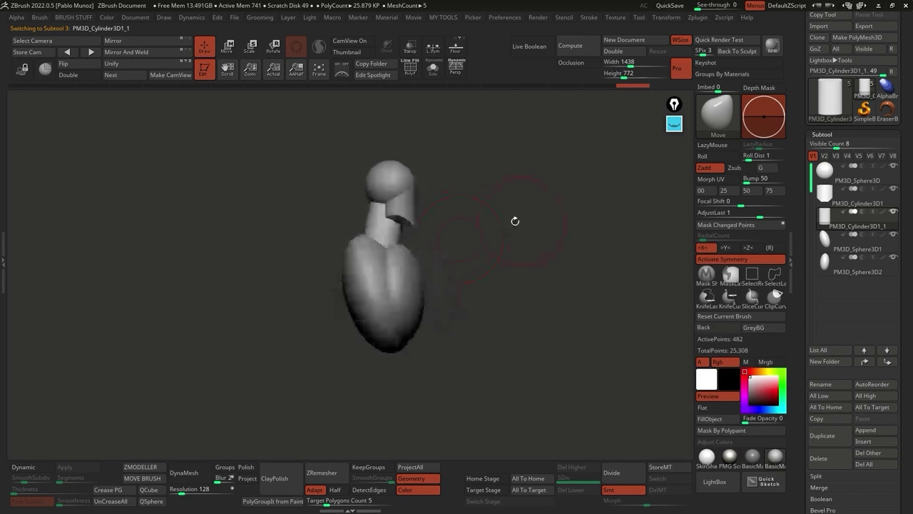
pyautogui.moveTo(444, 238); pyautogui.dragTo(492, 271)
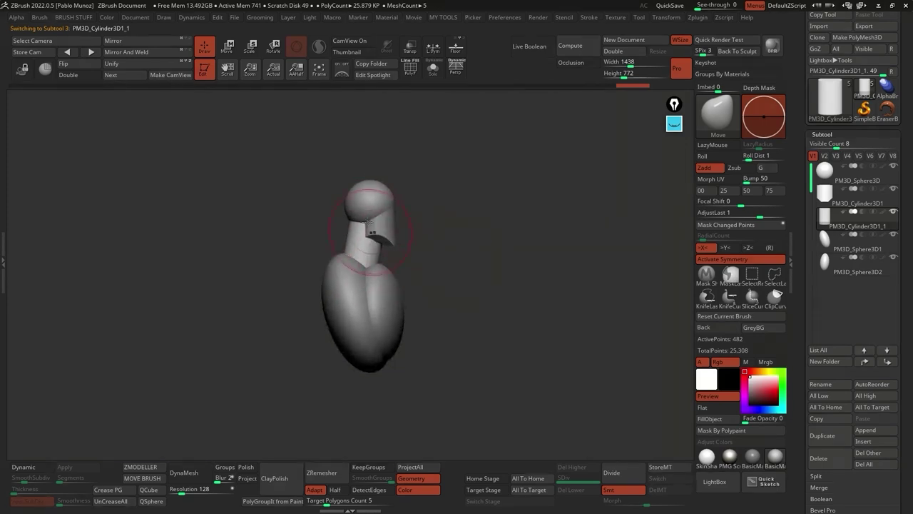
pyautogui.click(822, 435)
pyautogui.press('w')
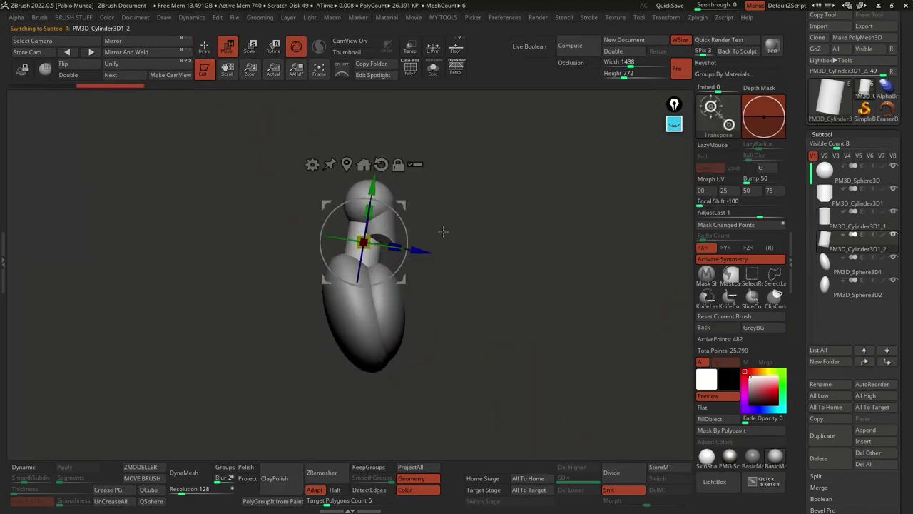
# Step: Move the duplicated cylinder below the ribcage, enlarge it into a waist block and return to Draw mode
pyautogui.moveTo(380, 194); pyautogui.dragTo(486, 269)
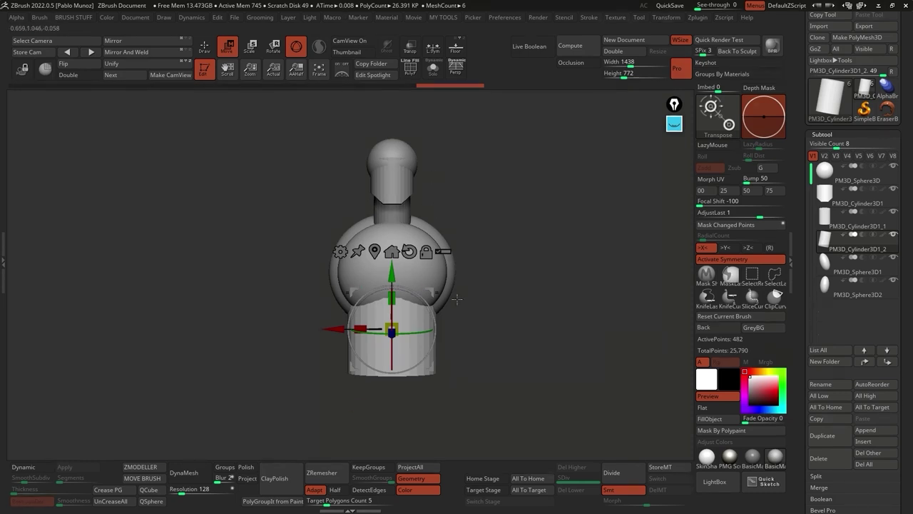
pyautogui.moveTo(432, 317)
pyautogui.mouseDown()
pyautogui.moveTo(492, 281)
pyautogui.moveTo(513, 285)
pyautogui.moveTo(540, 313)
pyautogui.moveTo(427, 306)
pyautogui.mouseUp()
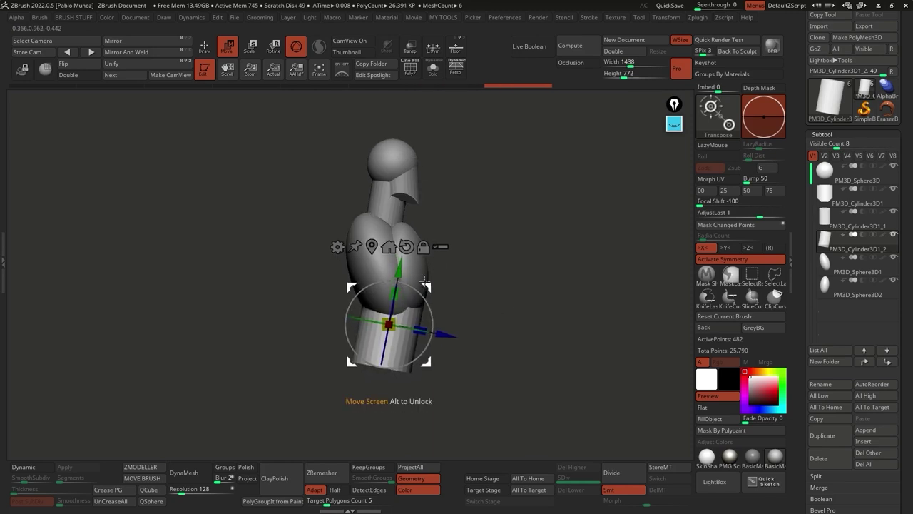
pyautogui.keyDown('shift'); pyautogui.moveTo(546, 285); pyautogui.dragTo(530, 356); pyautogui.keyUp('shift')
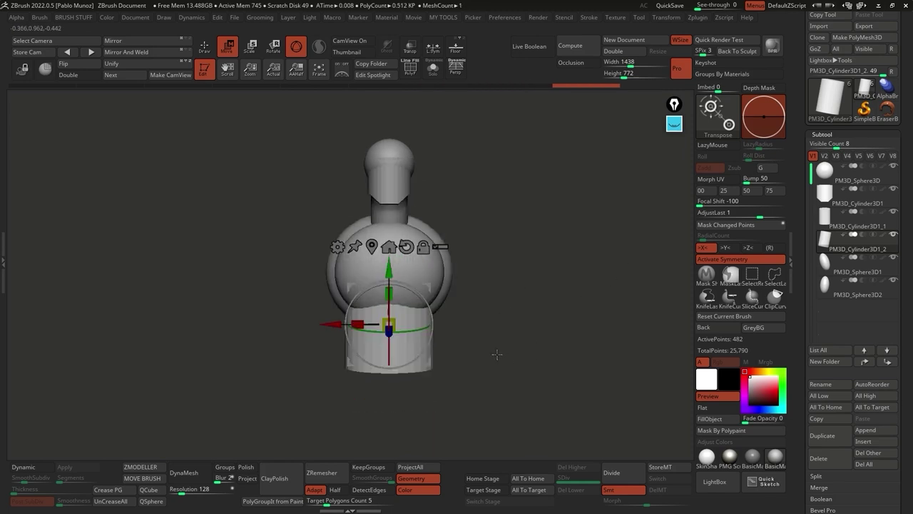
pyautogui.press('q')
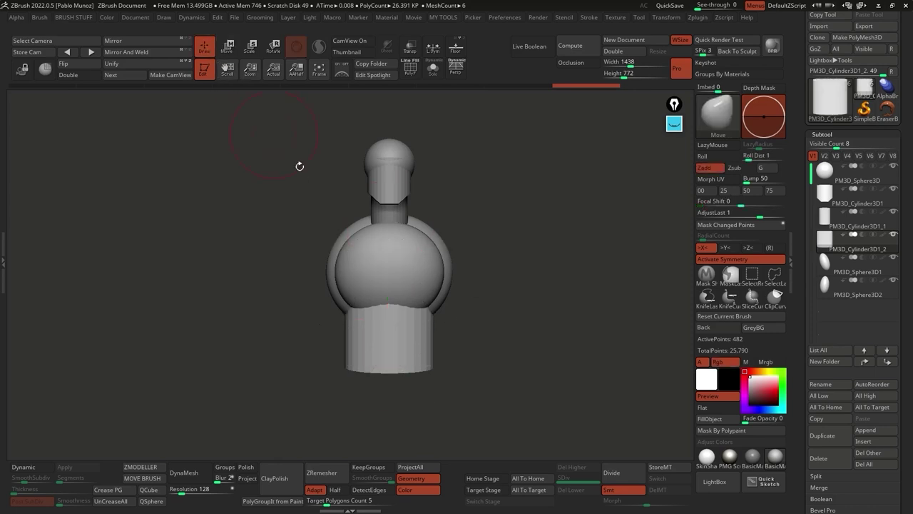
# Step: Reorder the subtools automatically with AutoReorder
pyautogui.moveTo(462, 304); pyautogui.dragTo(508, 276)
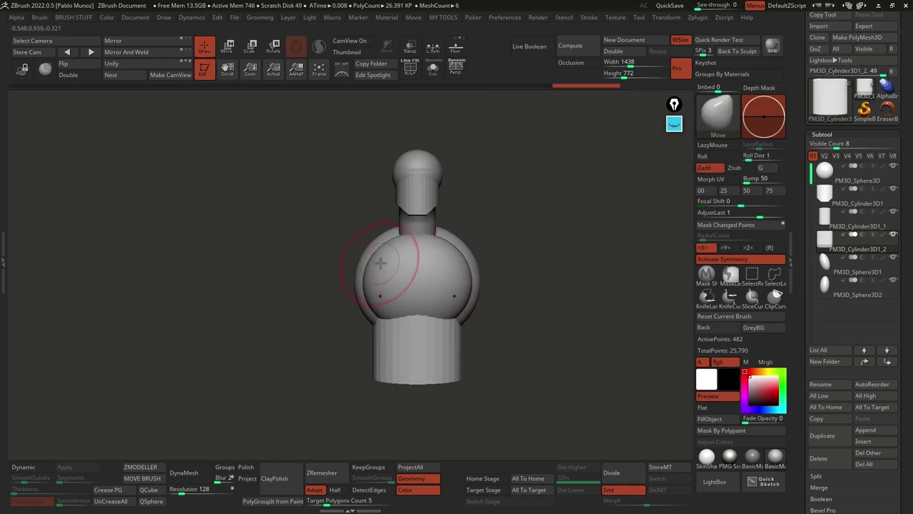
pyautogui.click(872, 384)
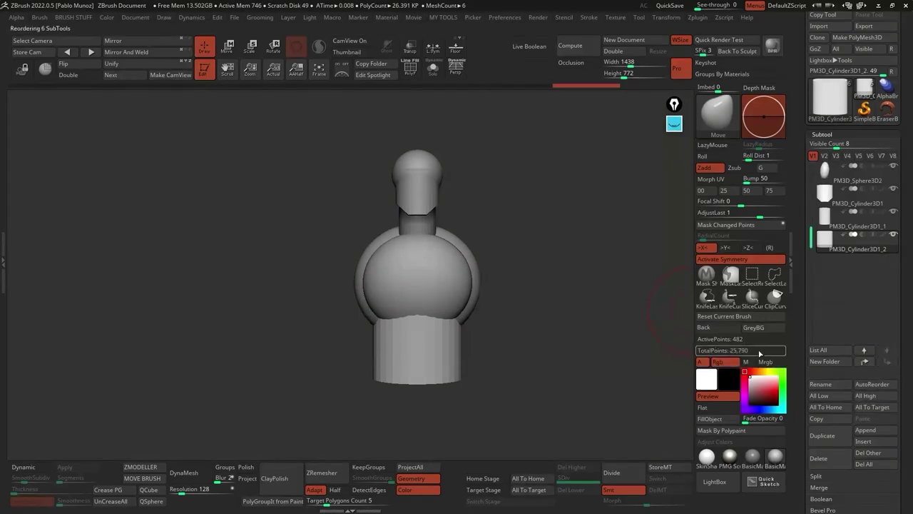
pyautogui.moveTo(540, 286)
pyautogui.mouseDown()
pyautogui.moveTo(478, 306)
pyautogui.moveTo(441, 288)
pyautogui.mouseUp()
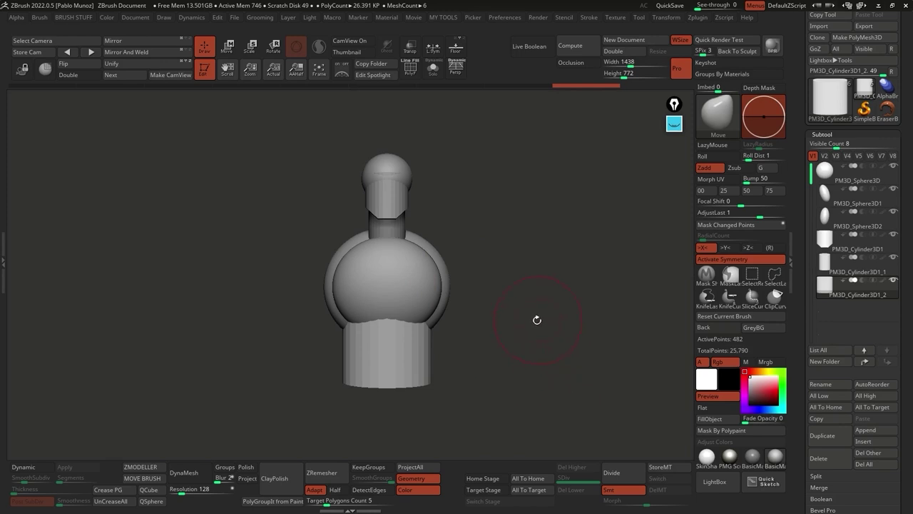
# Step: Choose the IMM Primitives brush from the sculpting brushes
pyautogui.click(715, 114)
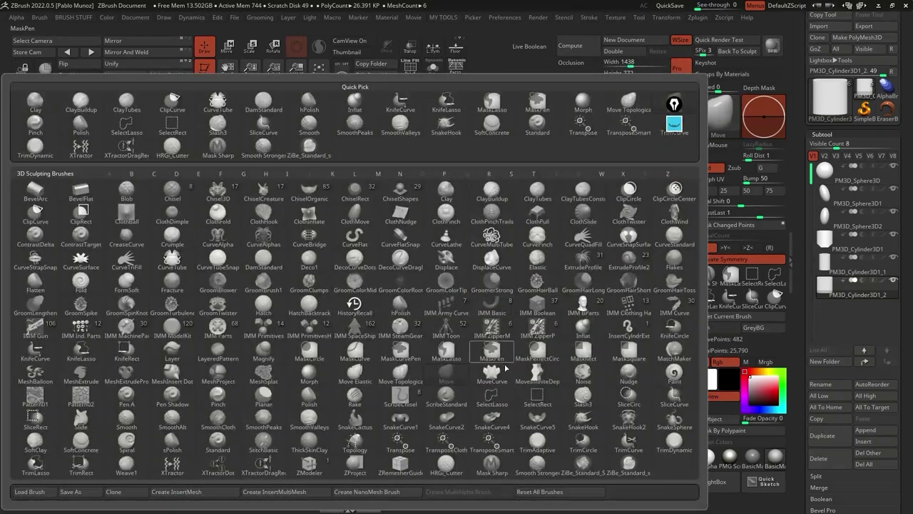
pyautogui.click(263, 327)
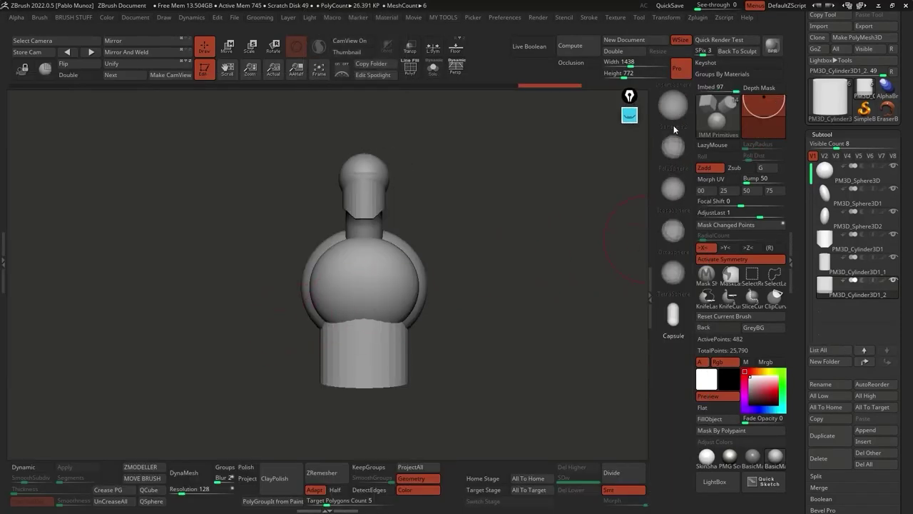
# Step: Choose the Sphere 32 primitive for the insert brush and draw a mirrored pair of spheres onto the upper ribcage
pyautogui.scroll(4, 674, 129)
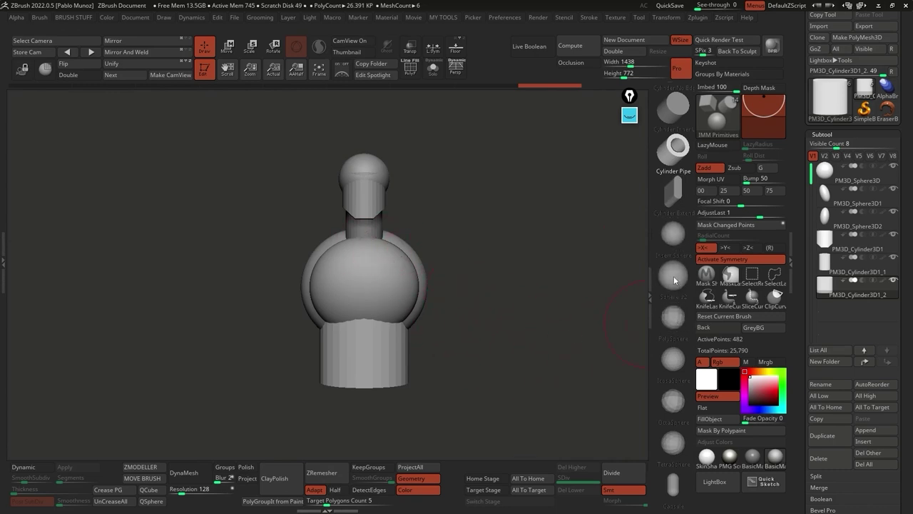
pyautogui.scroll(1, 674, 280)
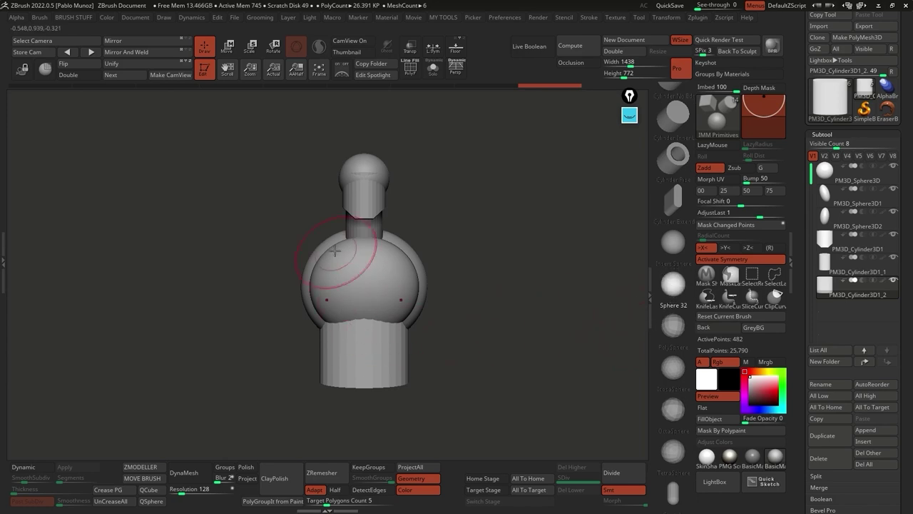
pyautogui.moveTo(327, 244); pyautogui.dragTo(333, 265)
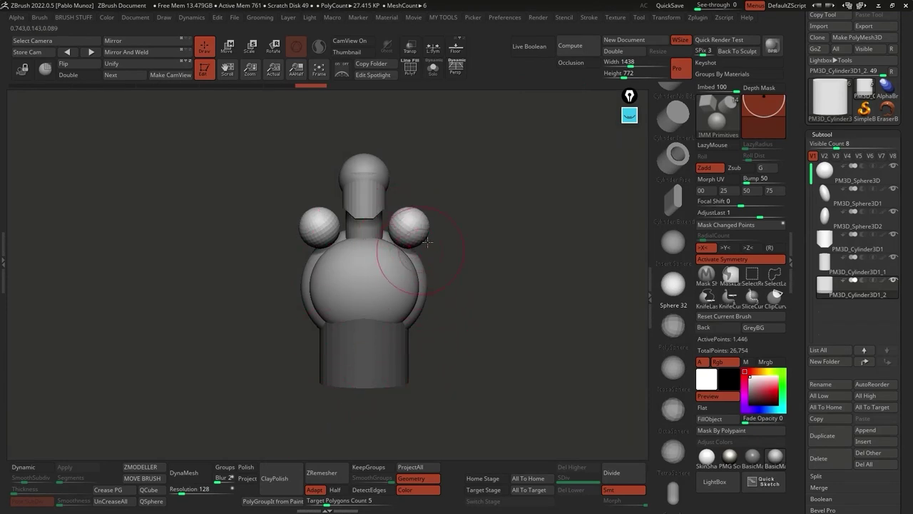
# Step: Isolate the active subtool to inspect the inserted spheres together with the waist cylinder, and show all subtools again
pyautogui.click(434, 68)
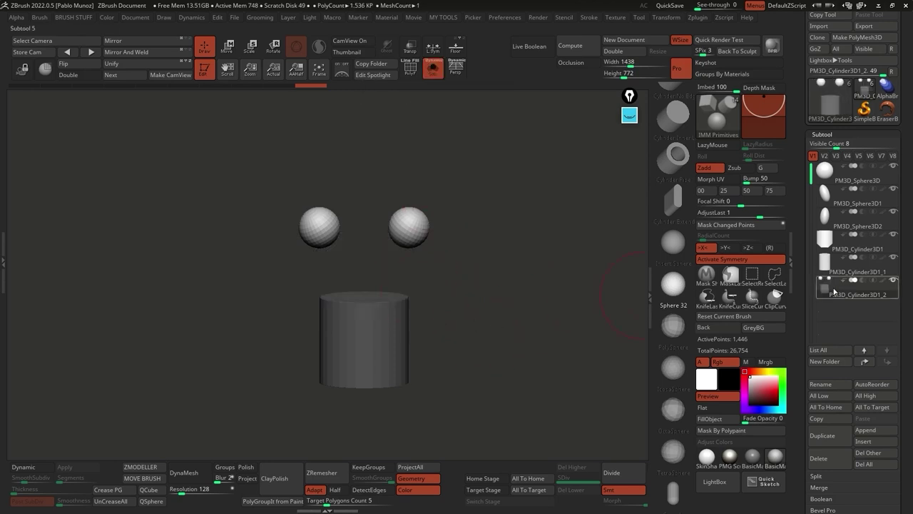
pyautogui.hotkey('ctrl', 'shift')
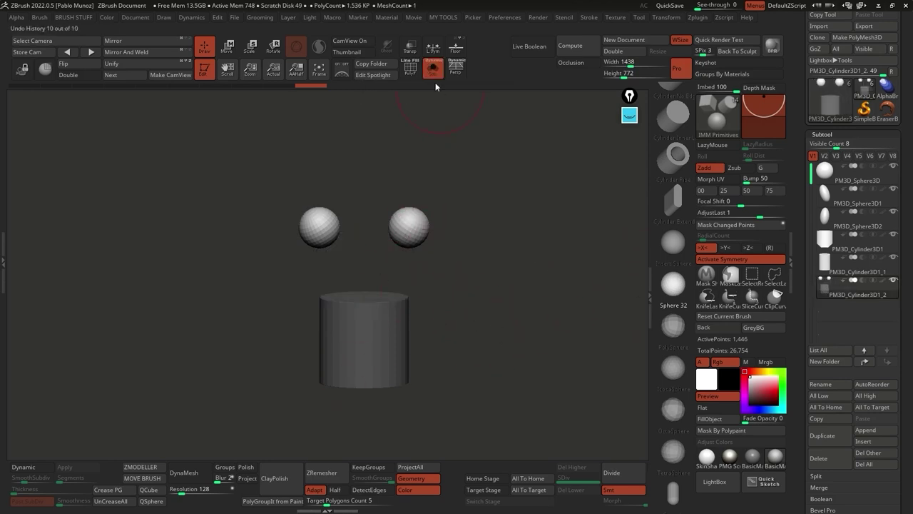
pyautogui.click(433, 69)
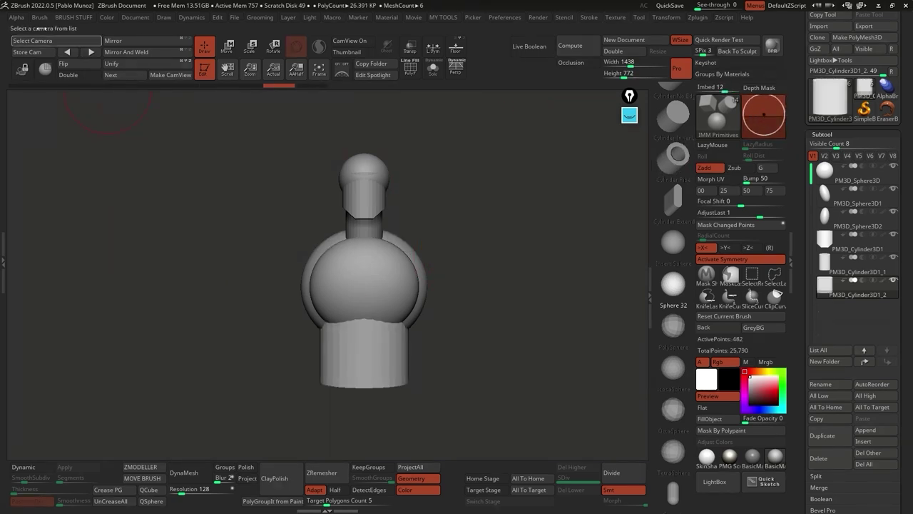
# Step: Set the insert brush's Imbed depth to -35 and draw a mirrored pair of Sphere 32 meshes at the shoulders
pyautogui.click(39, 17)
pyautogui.scroll(-1, 82, 357)
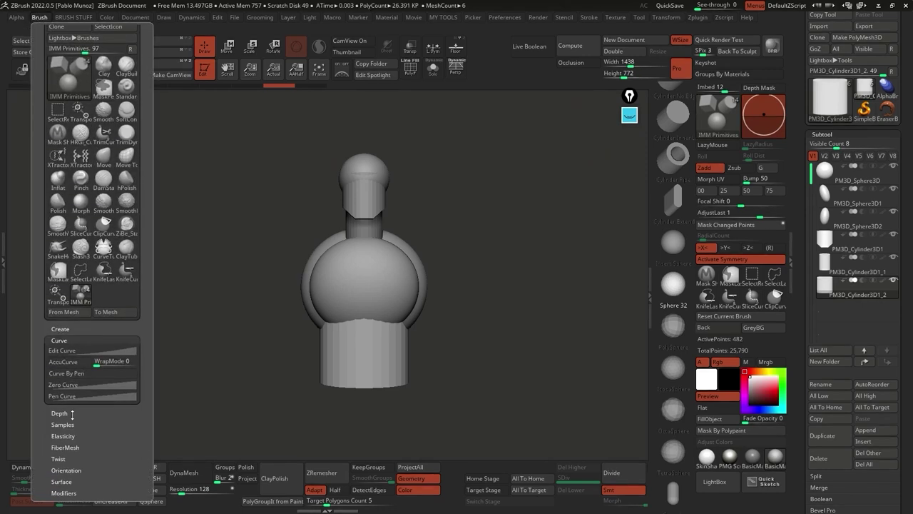
pyautogui.click(65, 413)
pyautogui.click(764, 120)
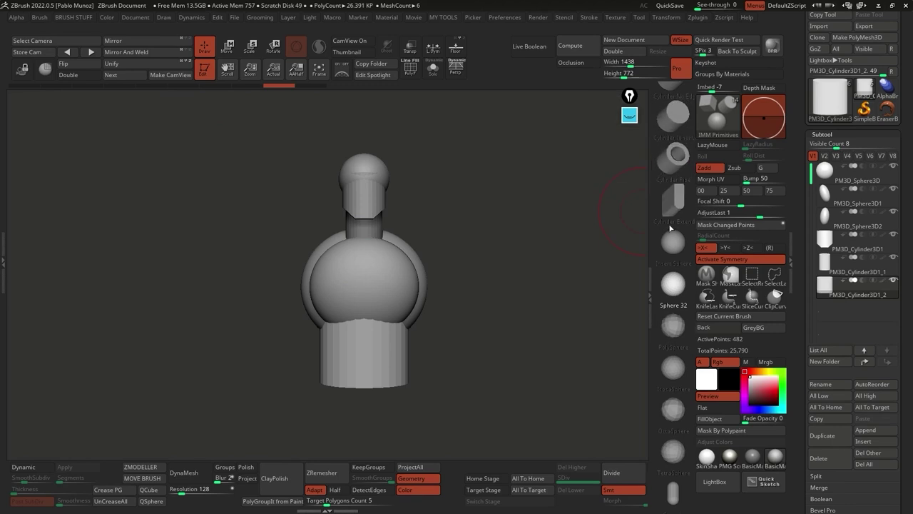
pyautogui.click(764, 106)
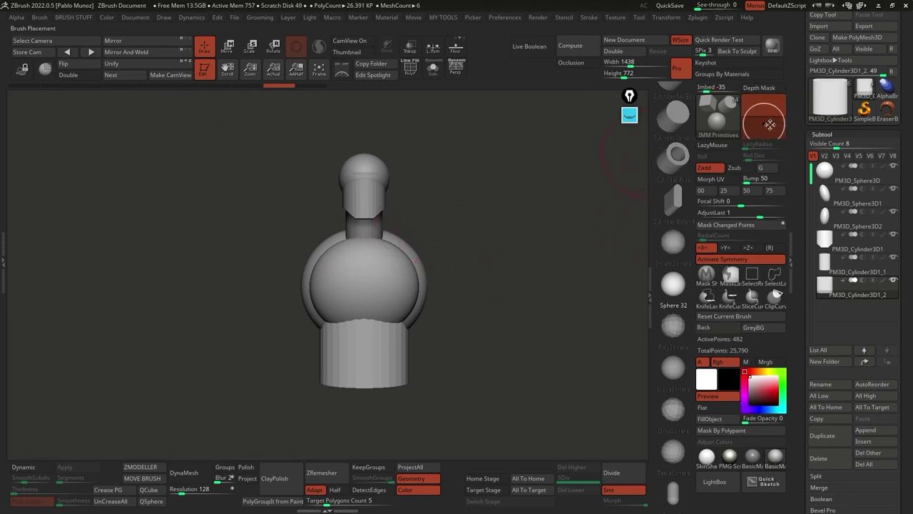
pyautogui.moveTo(329, 257); pyautogui.dragTo(334, 267)
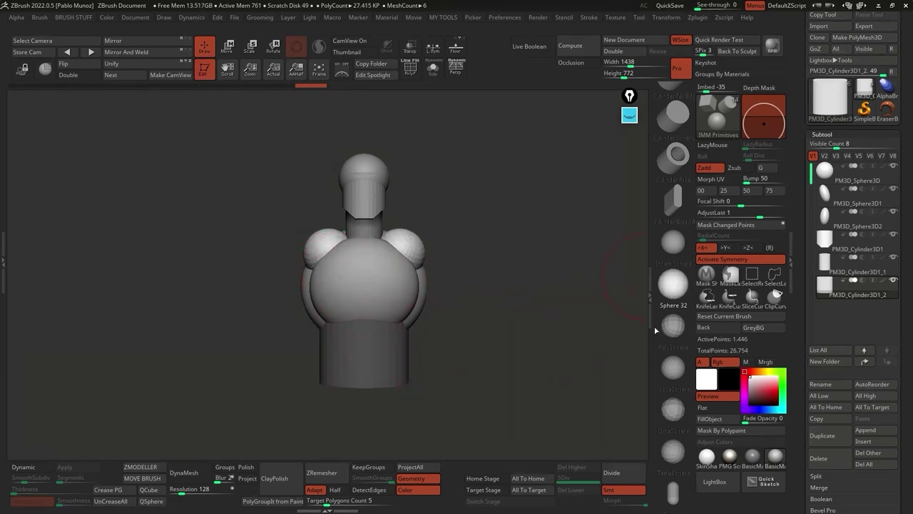
# Step: Separate the unmasked shoulder spheres from the waist cylinder into their own subtool with Split Unmasked Points
pyautogui.scroll(-5, 800, 324)
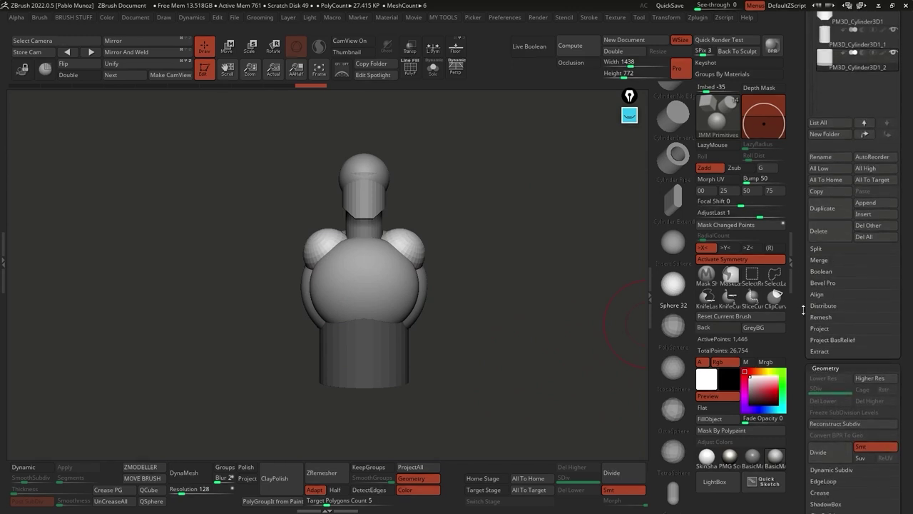
pyautogui.click(817, 249)
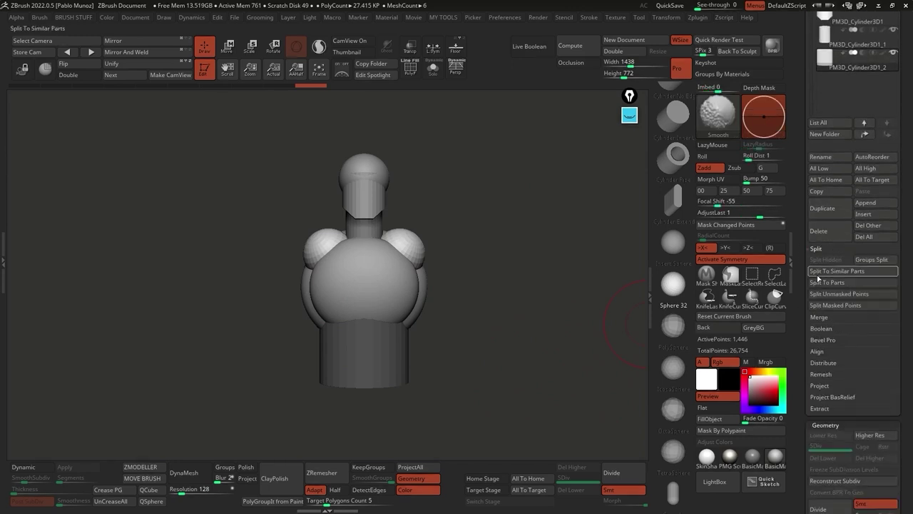
pyautogui.click(433, 67)
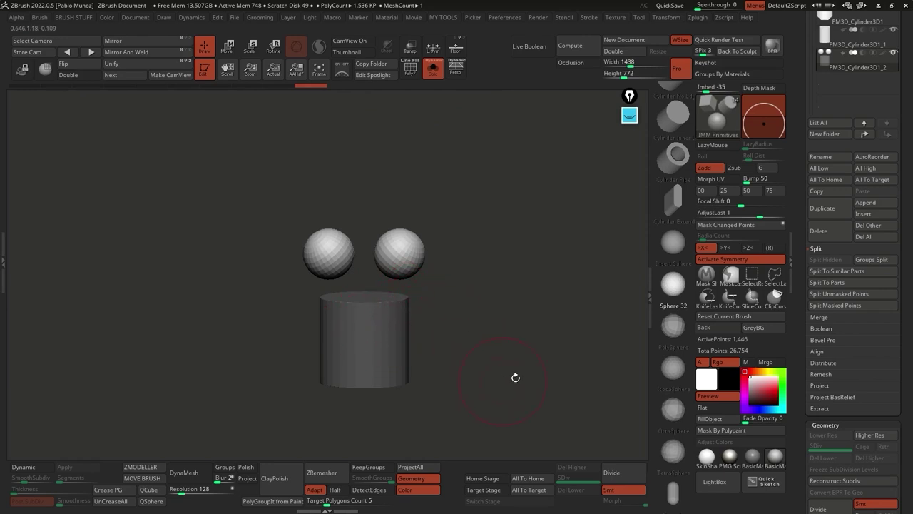
pyautogui.click(864, 297)
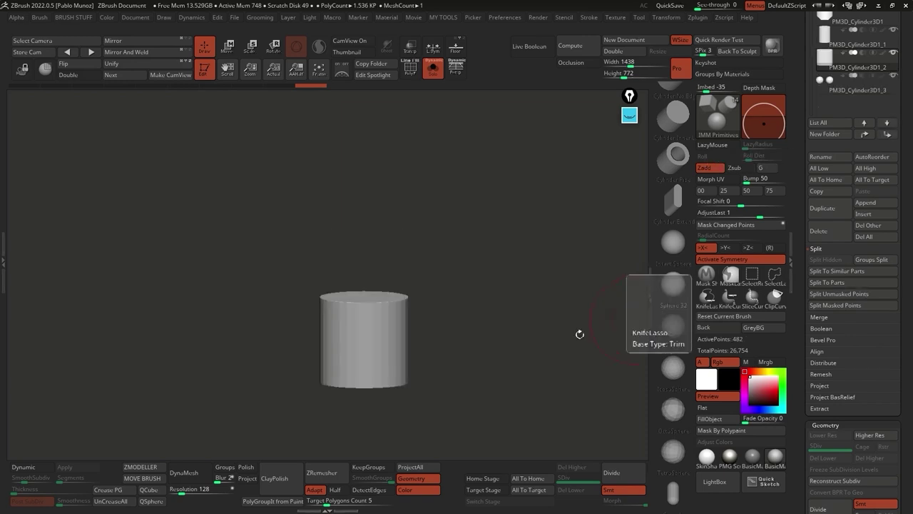
# Step: Make the split-off shoulder spheres the active subtool and turn off Solo mode
pyautogui.click(850, 182)
pyautogui.click(851, 161)
pyautogui.click(849, 184)
pyautogui.click(849, 162)
pyautogui.click(849, 184)
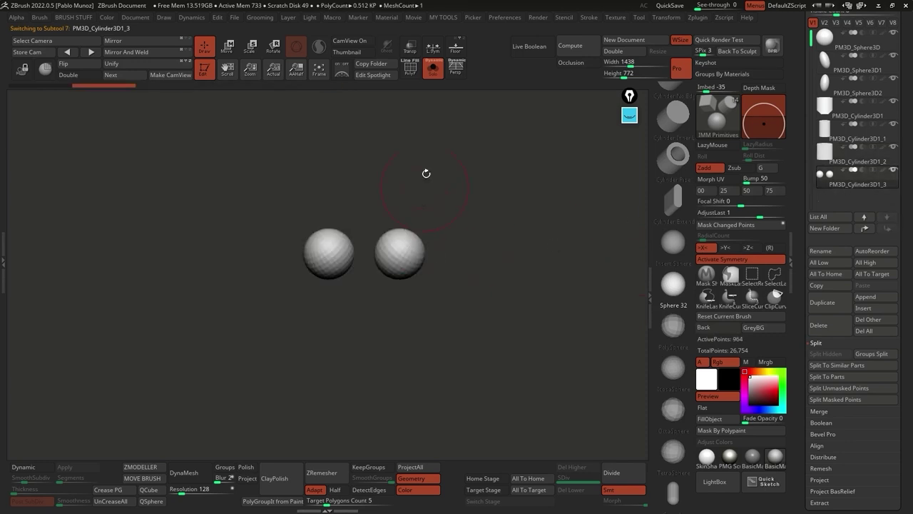
pyautogui.click(433, 68)
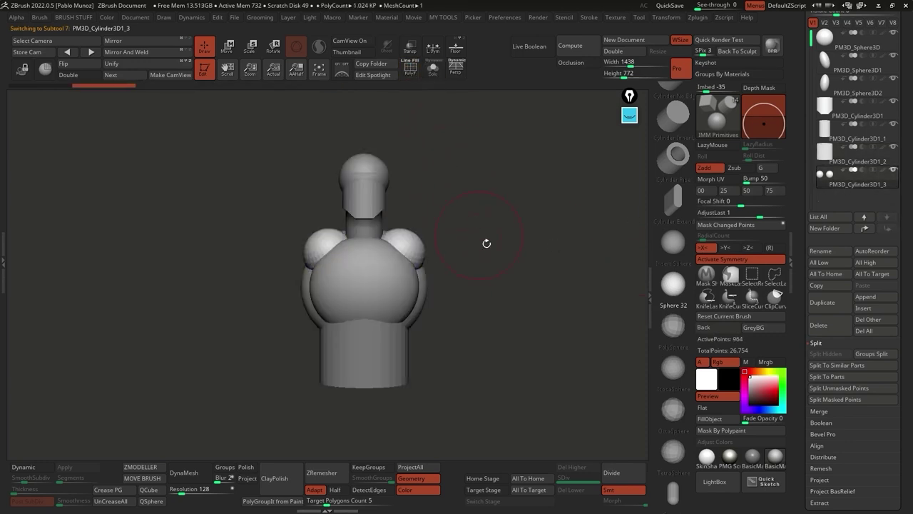
# Step: Bring up the Move gizmo on the shoulder spheres and shift the pair slightly outward from the ribcage
pyautogui.click(227, 46)
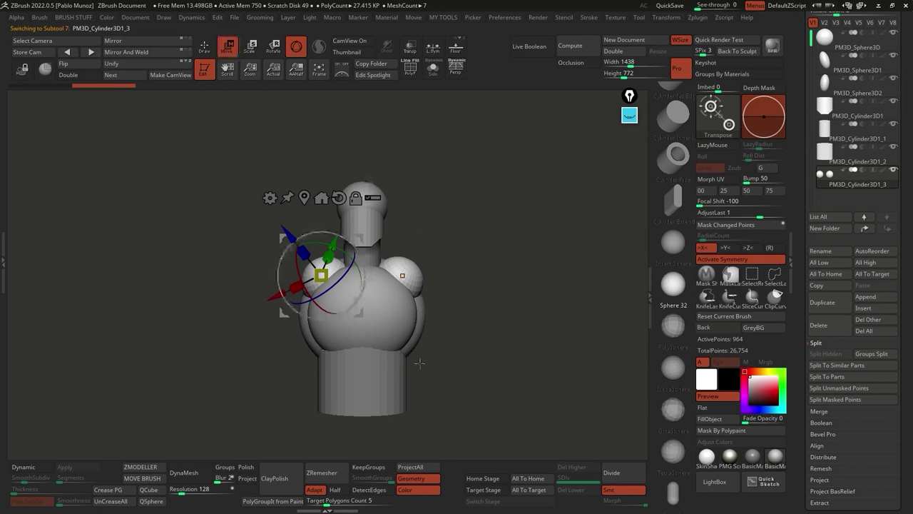
pyautogui.moveTo(359, 313); pyautogui.dragTo(346, 325)
pyautogui.click(417, 285)
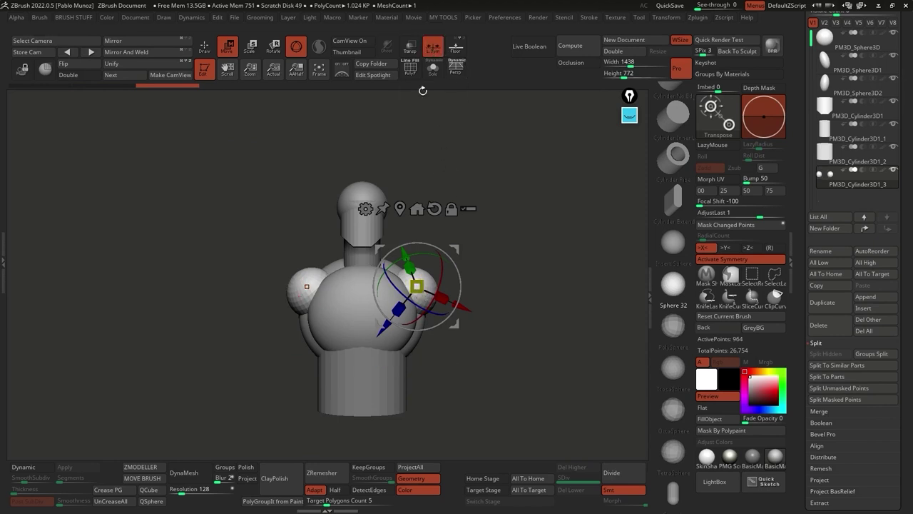
# Step: Isolate the shoulder spheres and try transforming the pair with Local Symmetry off
pyautogui.click(434, 71)
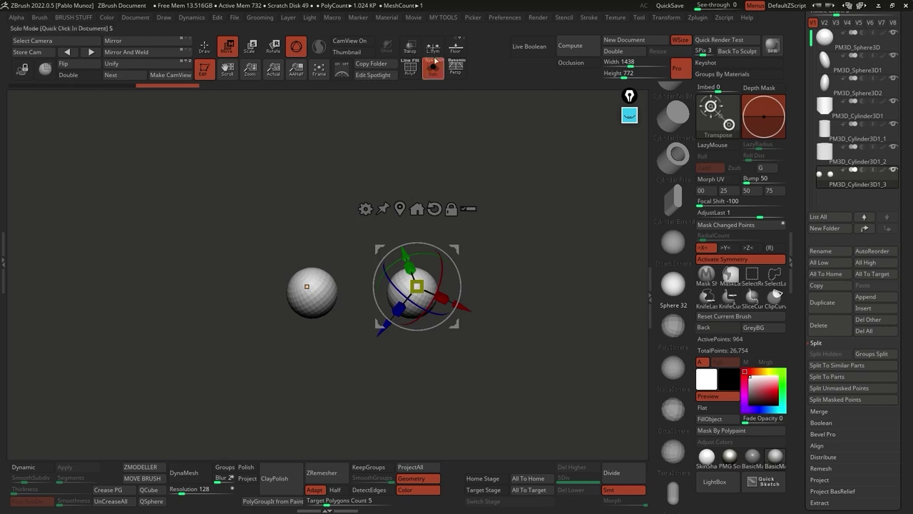
pyautogui.moveTo(420, 283)
pyautogui.mouseDown()
pyautogui.moveTo(357, 287)
pyautogui.moveTo(432, 280)
pyautogui.moveTo(421, 282)
pyautogui.mouseUp()
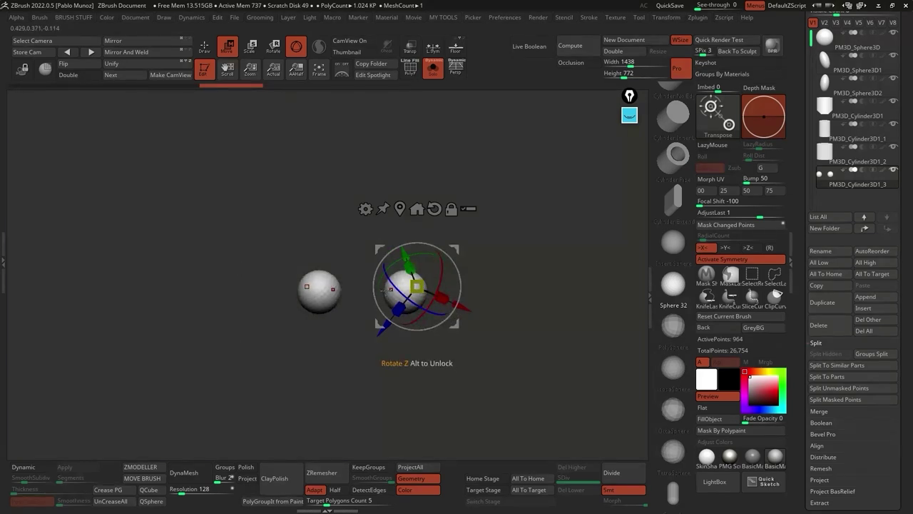
pyautogui.moveTo(417, 286); pyautogui.dragTo(428, 282)
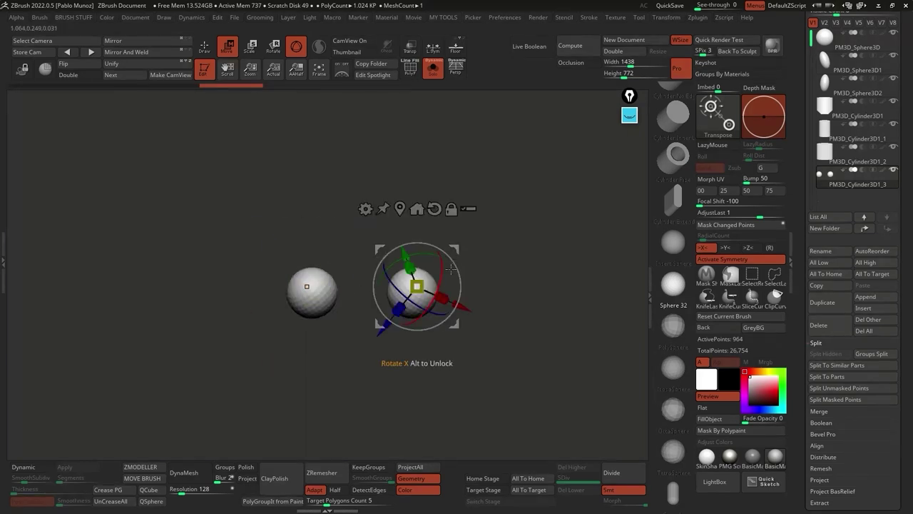
# Step: Enable Local Symmetry for the shoulder spheres and turn off Solo mode
pyautogui.click(667, 17)
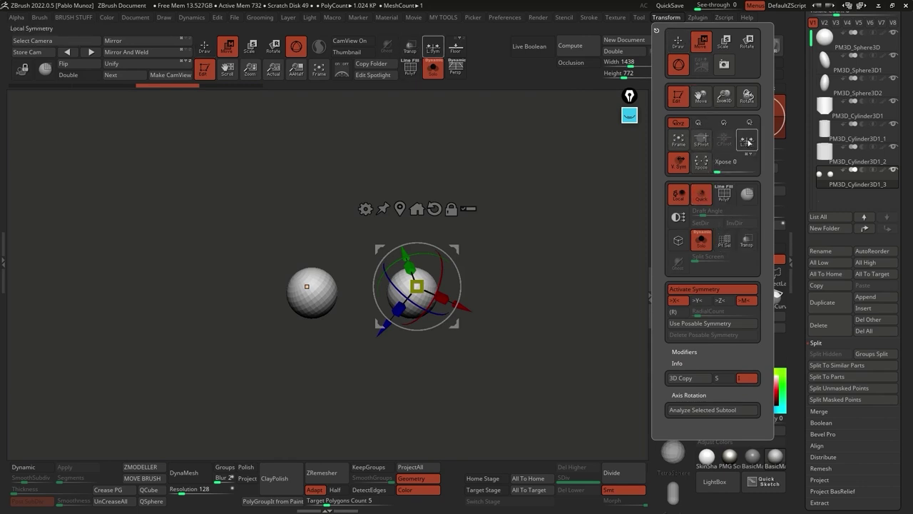
pyautogui.click(746, 142)
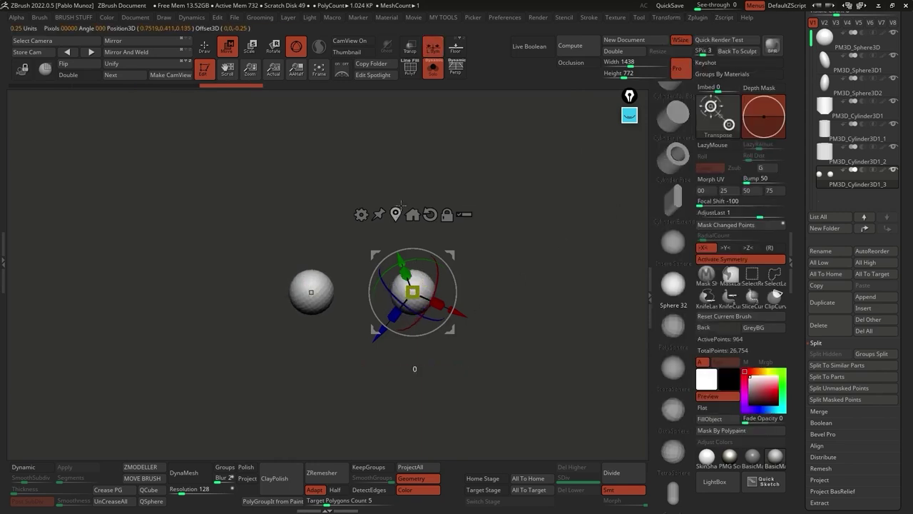
pyautogui.click(433, 68)
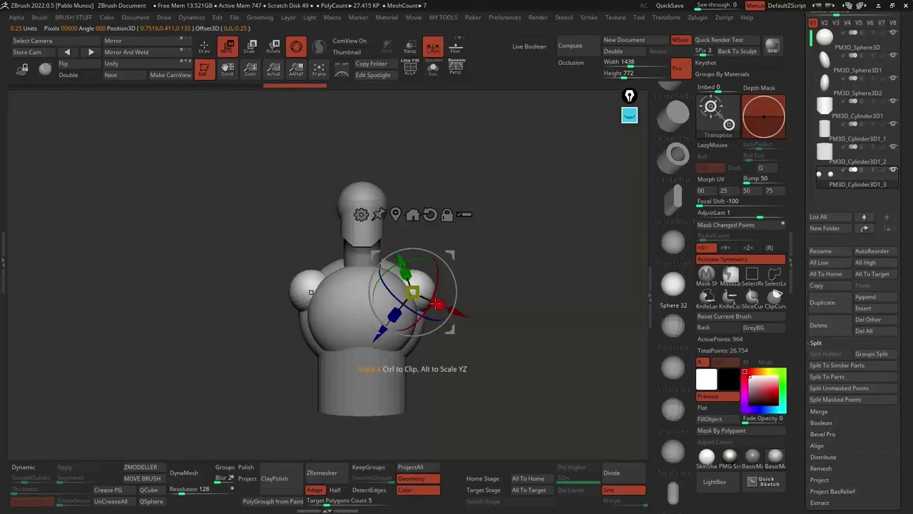
# Step: Move the shoulder spheres outward, stretch them into tilted ovals with the gizmo and return to Draw mode
pyautogui.moveTo(424, 285); pyautogui.dragTo(466, 258)
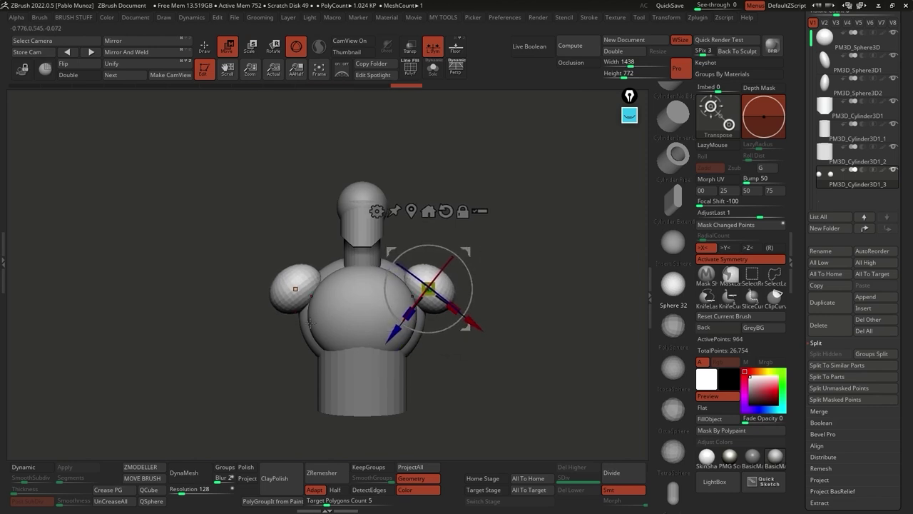
pyautogui.press('q')
pyautogui.moveTo(290, 133); pyautogui.dragTo(297, 151)
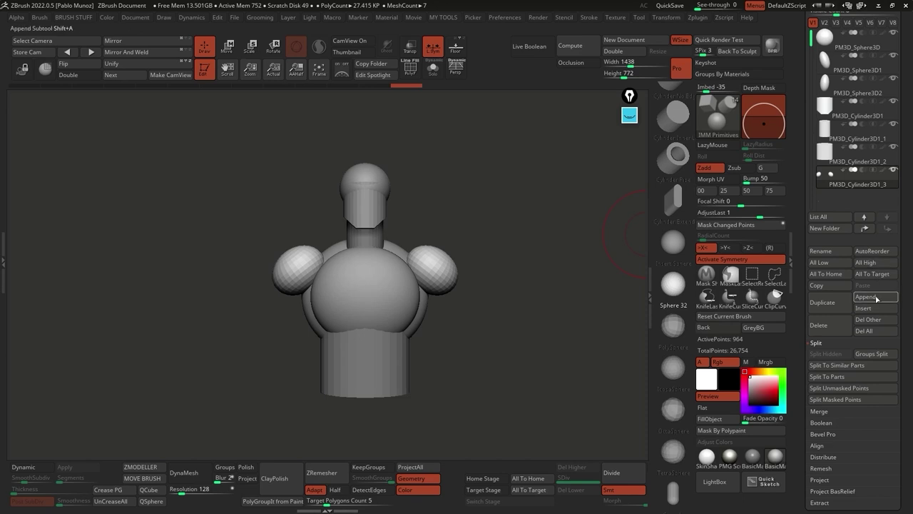
# Step: Switch to the Move brush and append a cylinder as a new active subtool for the arm
pyautogui.press('space')
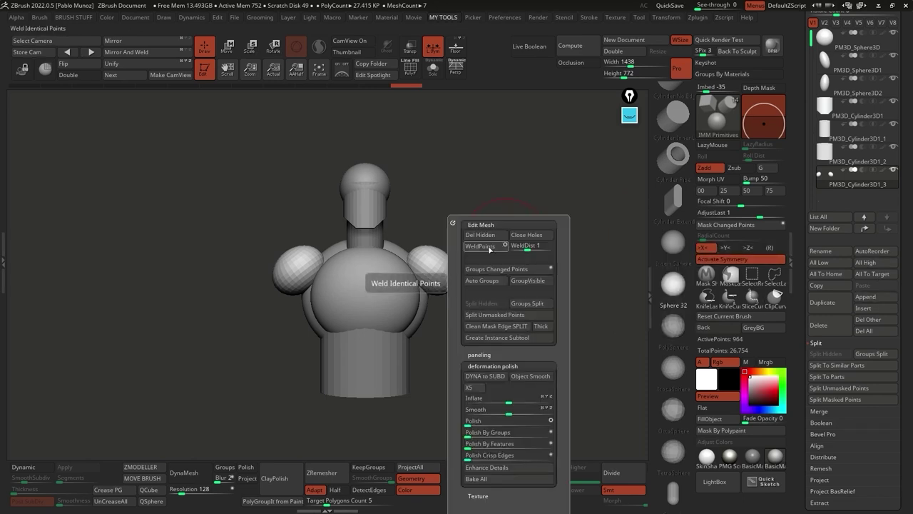
pyautogui.press('b')
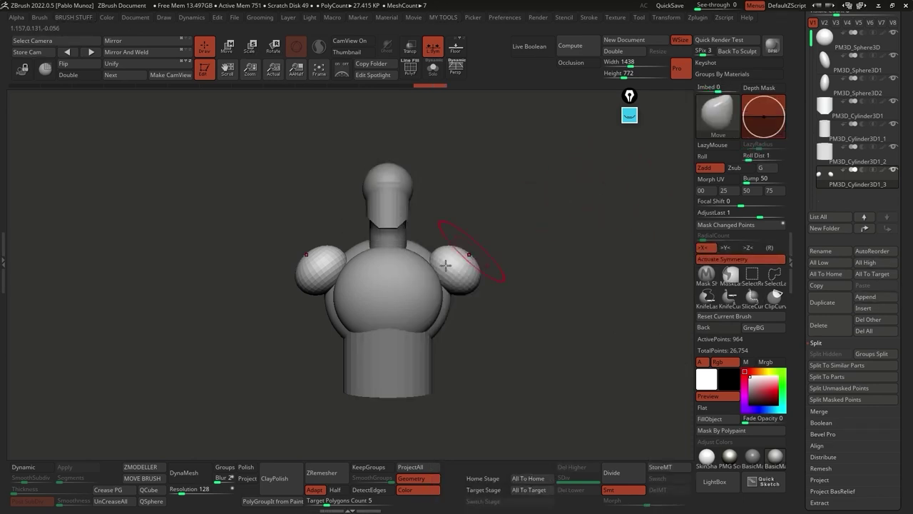
pyautogui.click(881, 297)
pyautogui.click(839, 209)
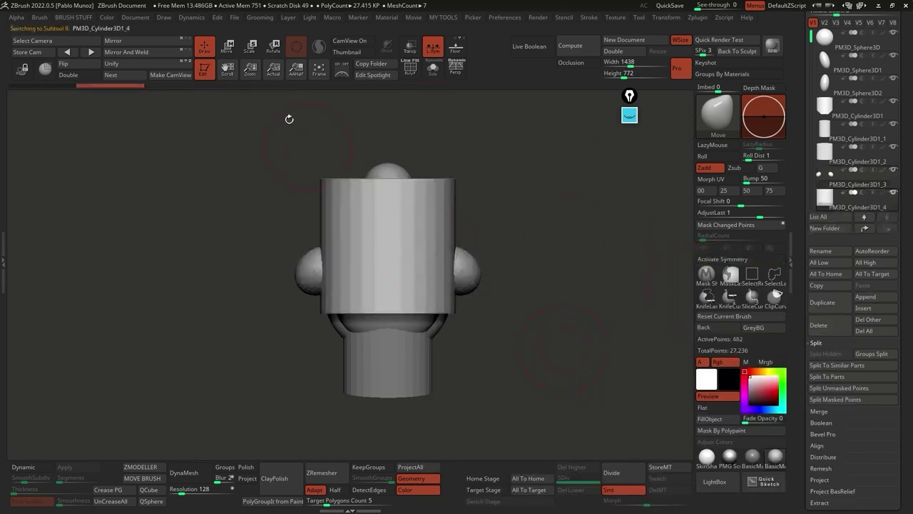
# Step: Shrink the appended cylinder, move it beside the torso, and slim and tilt it into an upper arm
pyautogui.press('w')
pyautogui.moveTo(451, 182); pyautogui.dragTo(426, 207)
pyautogui.moveTo(387, 246); pyautogui.dragTo(261, 322)
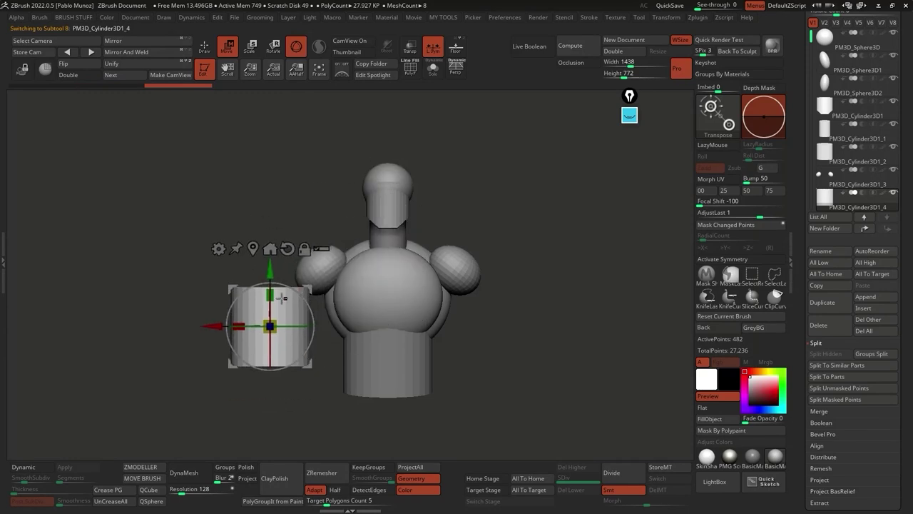
pyautogui.moveTo(307, 300); pyautogui.dragTo(327, 285)
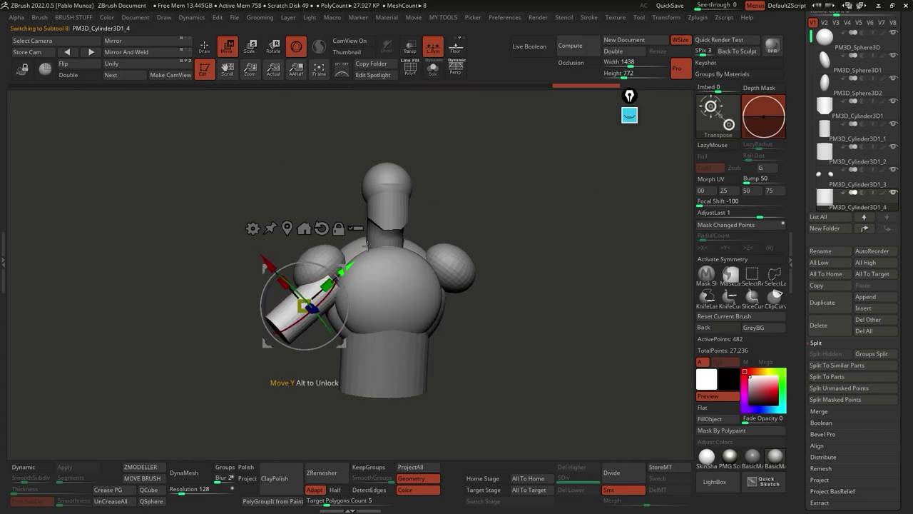
# Step: Align the upper-arm cylinder under the shoulder sphere from several angles, adjusting its position and length
pyautogui.moveTo(335, 246); pyautogui.dragTo(465, 247)
pyautogui.moveTo(261, 335); pyautogui.dragTo(358, 248)
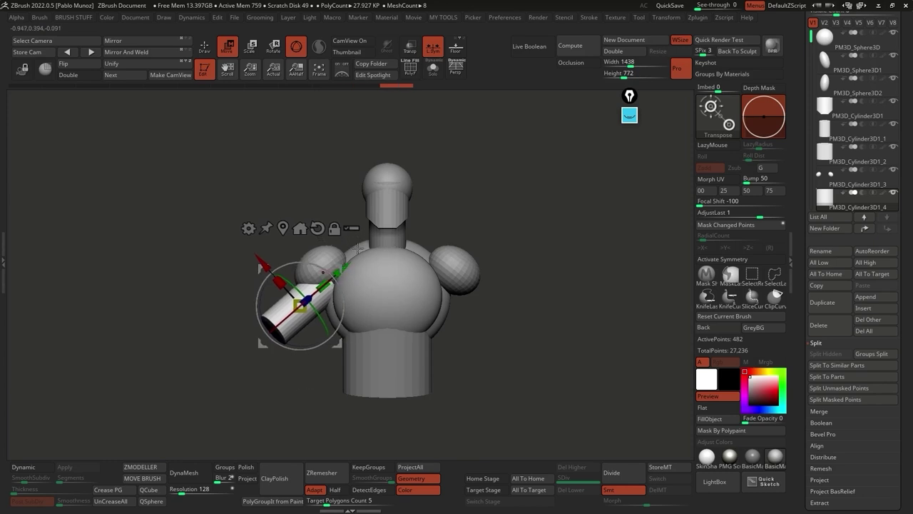
pyautogui.moveTo(440, 305); pyautogui.dragTo(393, 212)
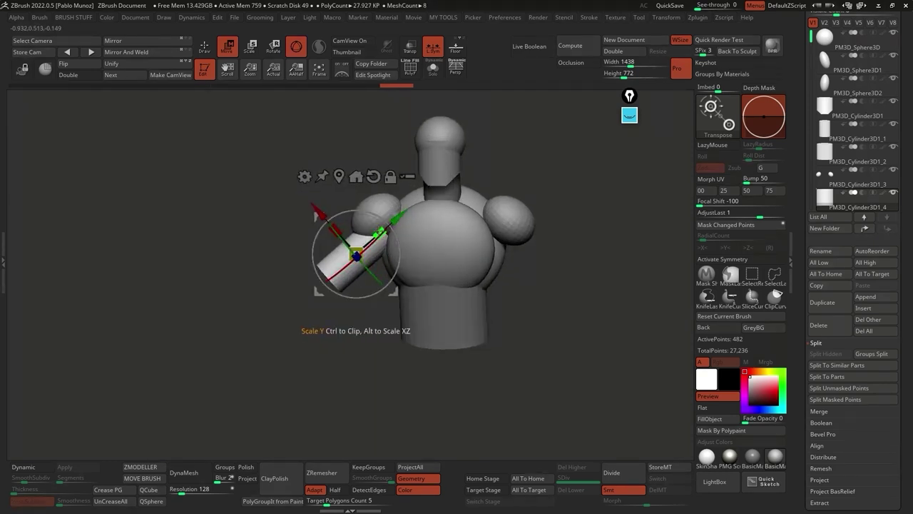
pyautogui.keyDown('alt'); pyautogui.moveTo(403, 246); pyautogui.dragTo(332, 348); pyautogui.keyUp('alt')
pyautogui.keyDown('alt'); pyautogui.moveTo(461, 236); pyautogui.dragTo(442, 253); pyautogui.keyUp('alt')
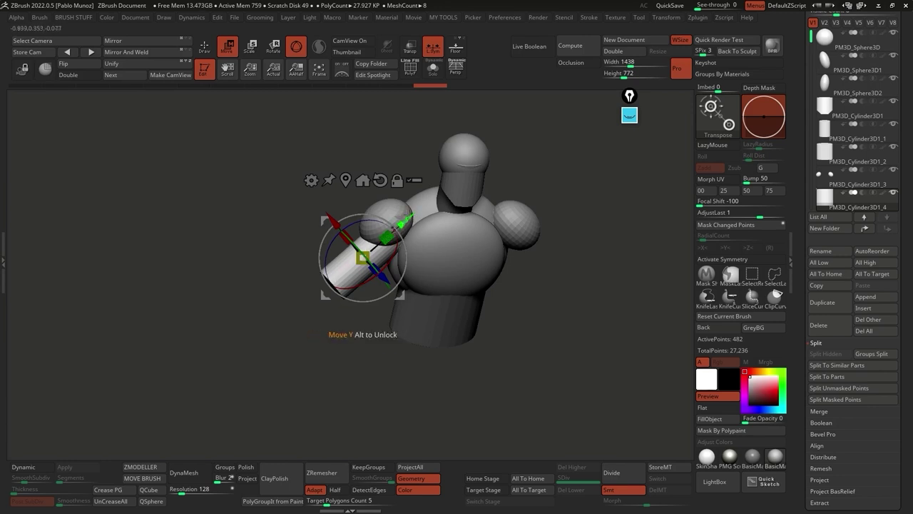
# Step: Duplicate the upper-arm cylinder within its subtool and place the copy below it, angled as a forearm
pyautogui.moveTo(396, 229); pyautogui.dragTo(346, 283)
pyautogui.moveTo(385, 313); pyautogui.dragTo(385, 342)
pyautogui.moveTo(311, 315); pyautogui.dragTo(309, 308)
pyautogui.moveTo(371, 326); pyautogui.dragTo(500, 299)
pyautogui.moveTo(364, 271); pyautogui.dragTo(383, 275)
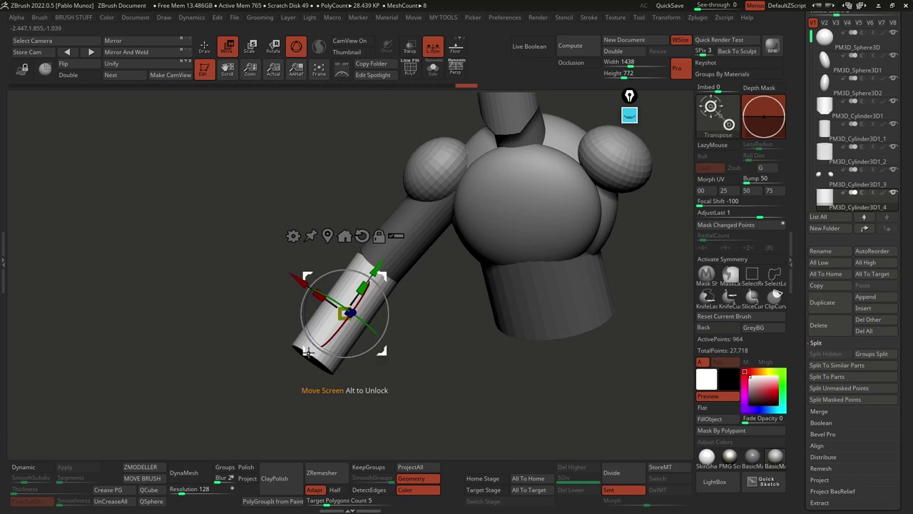
# Step: Apply the gizmo's Taper deformer to the forearm cylinder so it narrows toward the wrist, and accept the deformation
pyautogui.keyDown('alt'); pyautogui.moveTo(407, 335); pyautogui.dragTo(403, 319); pyautogui.keyUp('alt')
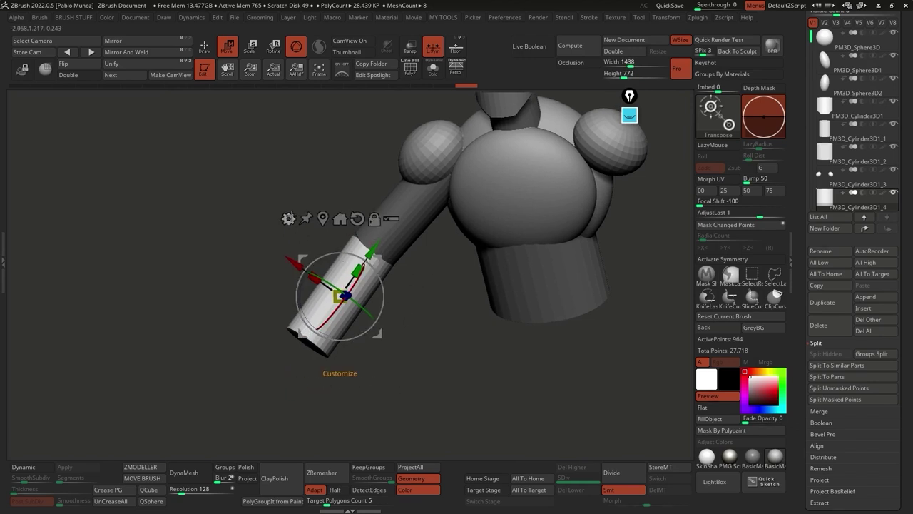
pyautogui.click(288, 219)
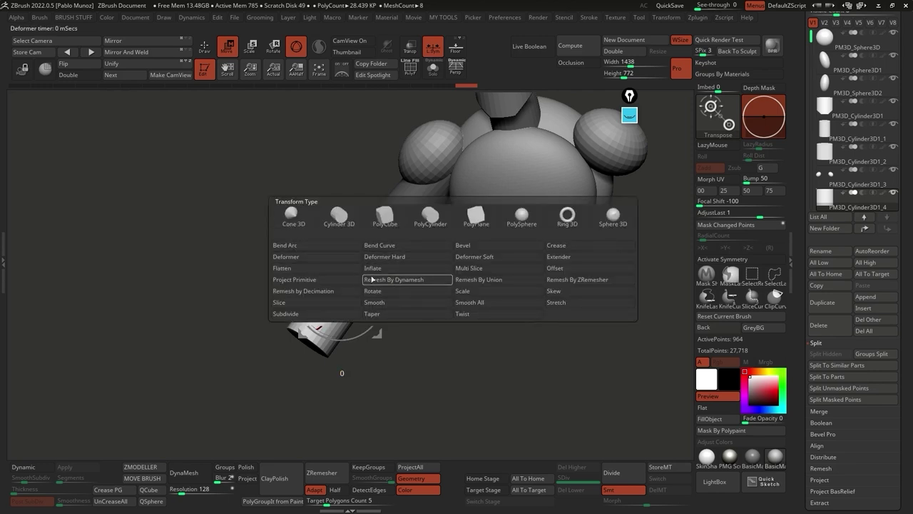
pyautogui.click(421, 316)
pyautogui.keyDown('alt'); pyautogui.moveTo(369, 408); pyautogui.dragTo(446, 304); pyautogui.keyUp('alt')
pyautogui.moveTo(334, 318)
pyautogui.mouseDown()
pyautogui.moveTo(335, 289)
pyautogui.moveTo(348, 293)
pyautogui.moveTo(336, 308)
pyautogui.mouseUp()
pyautogui.moveTo(380, 187); pyautogui.dragTo(380, 189)
pyautogui.moveTo(346, 293); pyautogui.dragTo(342, 296)
pyautogui.moveTo(381, 188); pyautogui.dragTo(381, 187)
pyautogui.click(315, 194)
pyautogui.click(474, 195)
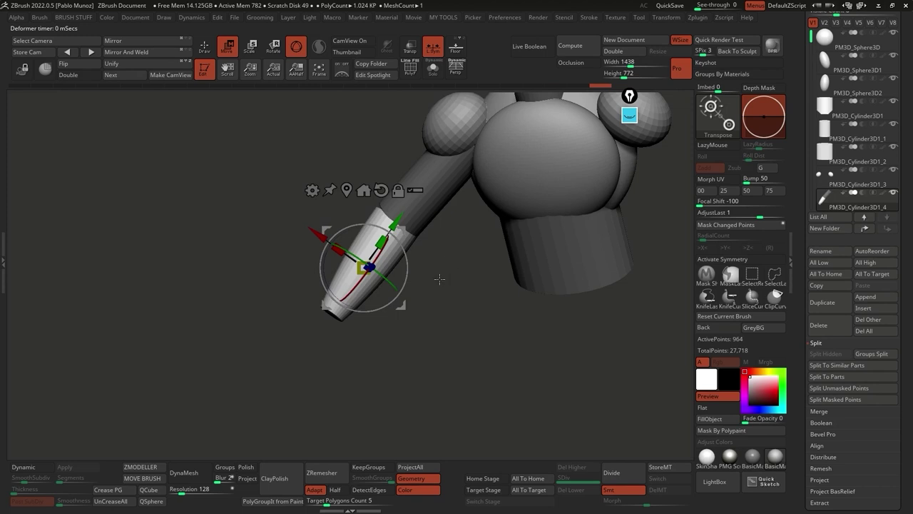
# Step: Select the shoulder-spheres subtool and duplicate the spheres within it, moving the copies down to elbow height
pyautogui.press('q')
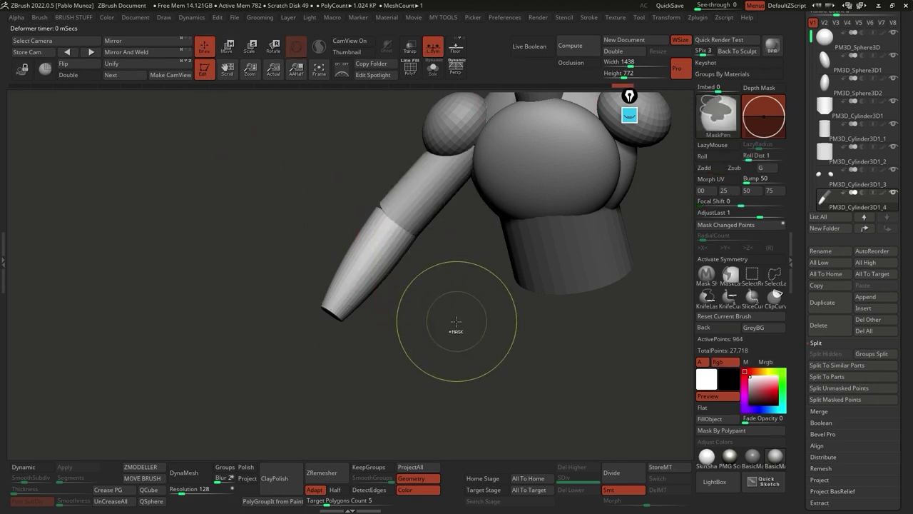
pyautogui.moveTo(470, 259)
pyautogui.mouseDown(button='right')
pyautogui.moveTo(439, 295)
pyautogui.moveTo(509, 260)
pyautogui.moveTo(443, 163)
pyautogui.moveTo(415, 195)
pyautogui.moveTo(422, 198)
pyautogui.moveTo(385, 206)
pyautogui.mouseUp(button='right')
pyautogui.click(837, 185)
pyautogui.moveTo(419, 279); pyautogui.dragTo(287, 155, button='right')
pyautogui.press('w')
pyautogui.moveTo(456, 300); pyautogui.dragTo(371, 285, button='right')
pyautogui.click(370, 234)
pyautogui.moveTo(412, 264); pyautogui.dragTo(437, 297, button='right')
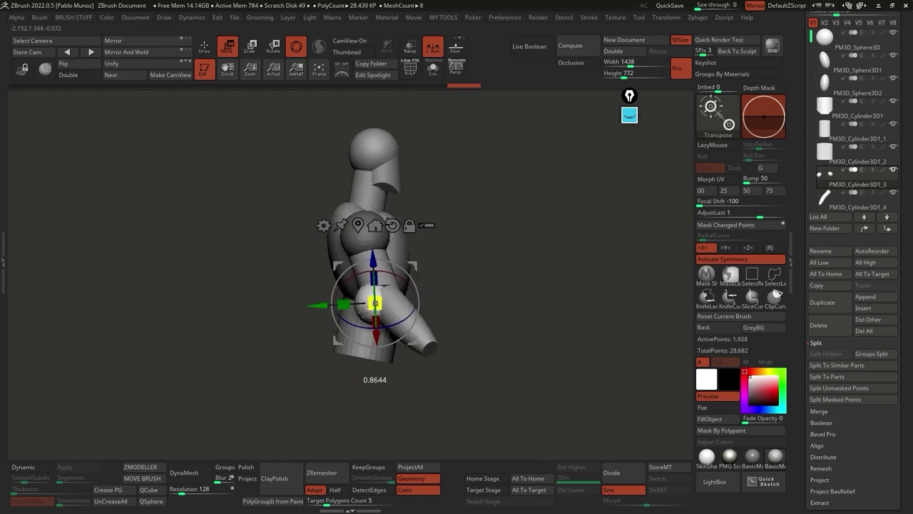
# Step: Shrink and seat the duplicated sphere at the elbow between upper arm and forearm, and clear the mask on the shoulder spheres
pyautogui.moveTo(376, 304); pyautogui.dragTo(389, 321)
pyautogui.moveTo(389, 321); pyautogui.dragTo(473, 255, button='right')
pyautogui.moveTo(418, 264); pyautogui.dragTo(419, 270)
pyautogui.press('q')
pyautogui.moveTo(406, 175)
pyautogui.mouseDown()
pyautogui.moveTo(300, 328)
pyautogui.moveTo(425, 274)
pyautogui.mouseUp()
pyautogui.press('ctrl')
pyautogui.moveTo(317, 153)
pyautogui.mouseDown()
pyautogui.moveTo(316, 265)
pyautogui.moveTo(506, 241)
pyautogui.mouseUp()
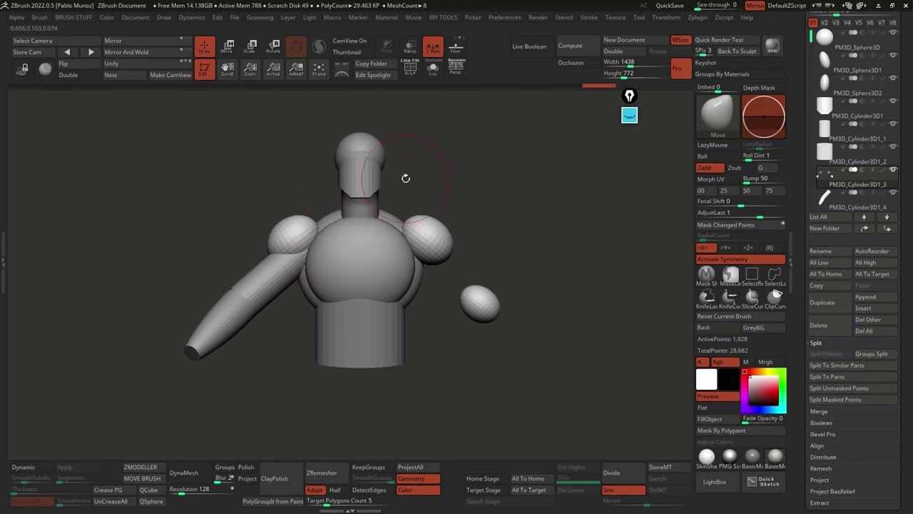
# Step: Solo the spheres subtool, turn off symmetry, and delete the extra elbow sphere on the side without an arm
pyautogui.keyDown('alt'); pyautogui.moveTo(405, 177); pyautogui.dragTo(416, 186); pyautogui.keyUp('alt')
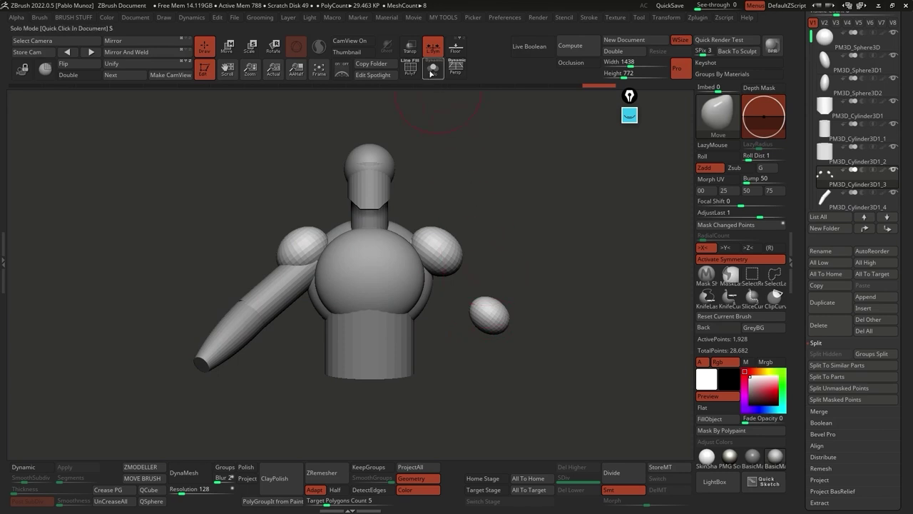
pyautogui.click(432, 72)
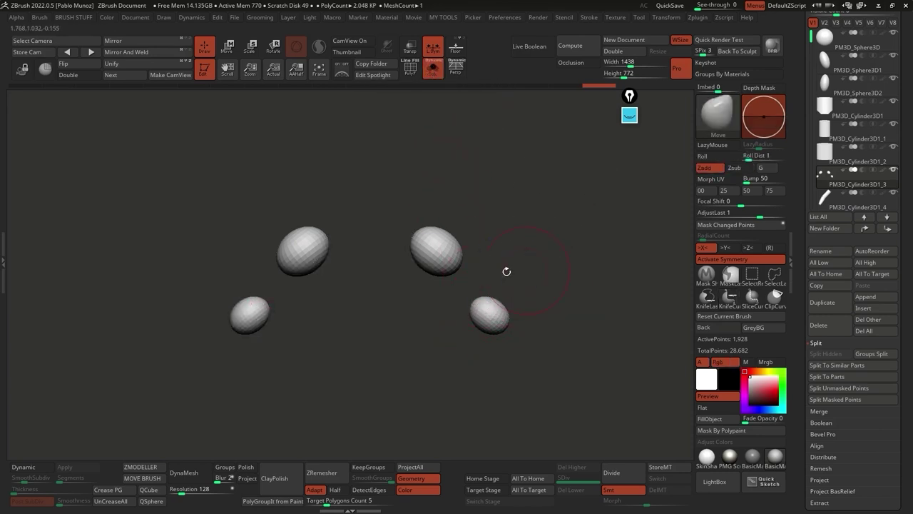
pyautogui.press('x')
pyautogui.moveTo(534, 258)
pyautogui.keyDown('ctrl'); pyautogui.keyDown('shift'); pyautogui.mouseDown()
pyautogui.moveTo(474, 309)
pyautogui.moveTo(468, 339)
pyautogui.mouseUp(); pyautogui.keyUp('shift'); pyautogui.keyUp('ctrl')
pyautogui.hotkey('ctrl', 'z')
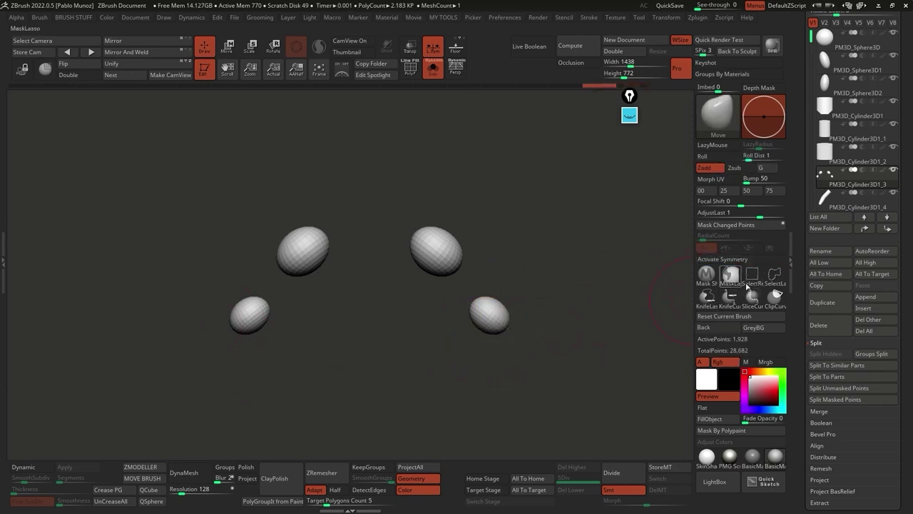
pyautogui.keyDown('ctrl'); pyautogui.keyDown('shift'); pyautogui.moveTo(545, 293); pyautogui.dragTo(448, 351); pyautogui.keyUp('shift'); pyautogui.keyUp('ctrl')
pyautogui.press('space')
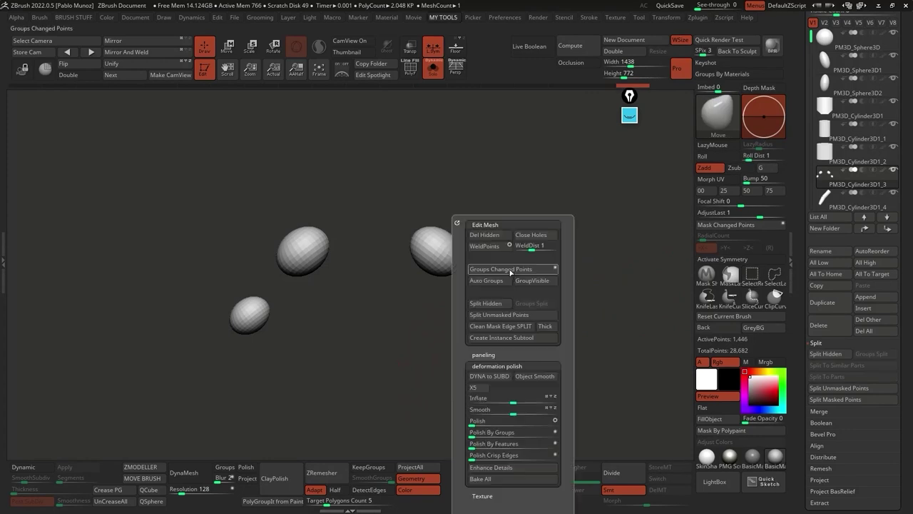
pyautogui.click(485, 235)
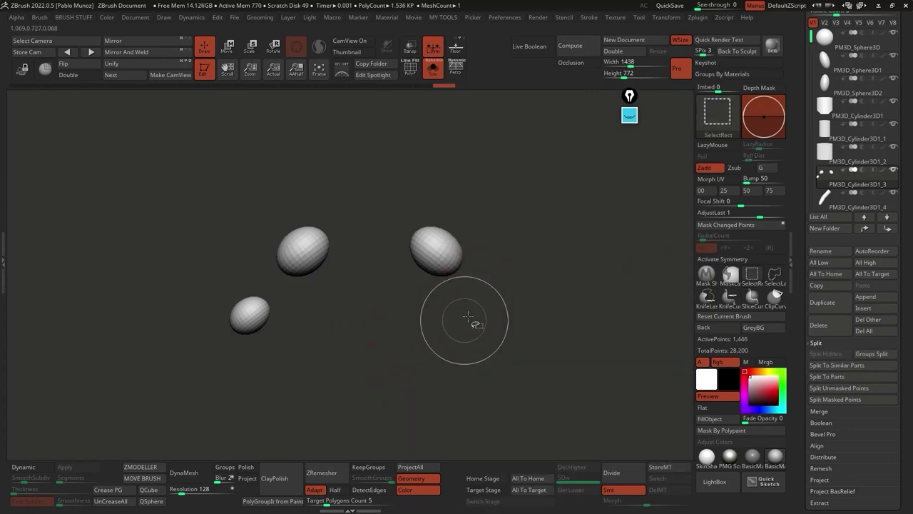
pyautogui.hotkey('shift', 'alt', 's')
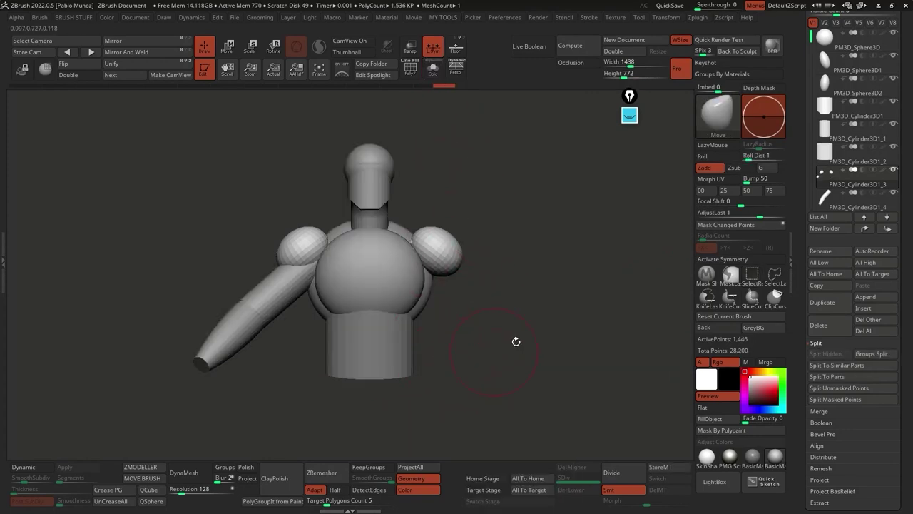
# Step: Merge the shoulder and elbow spheres subtool down with the arm cylinders subtool
pyautogui.moveTo(845, 187)
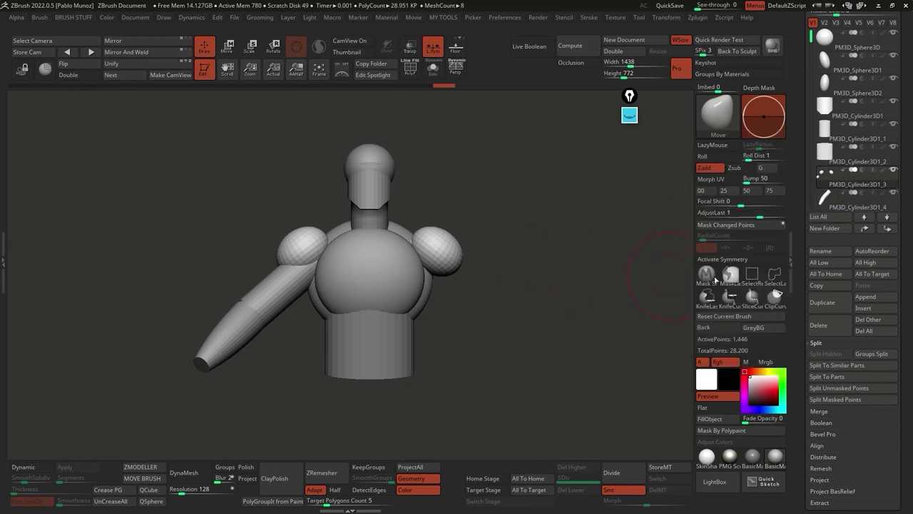
pyautogui.click(820, 412)
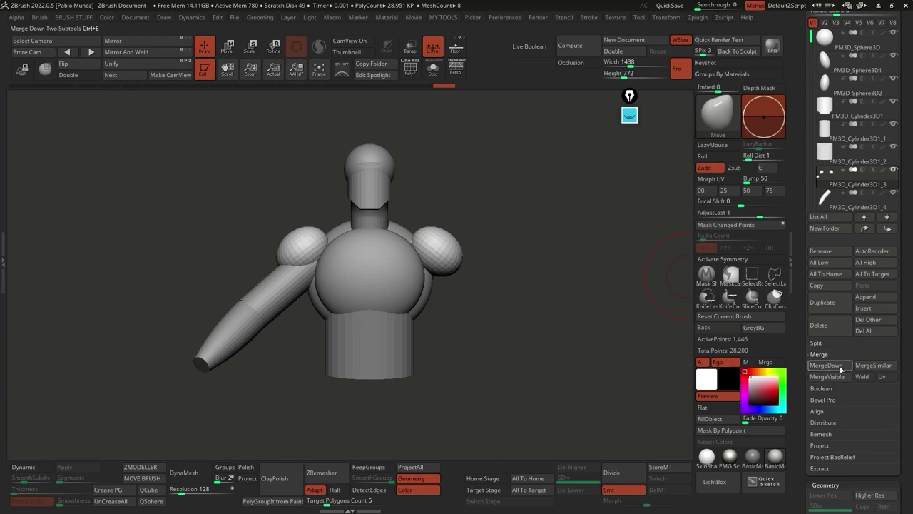
pyautogui.click(828, 366)
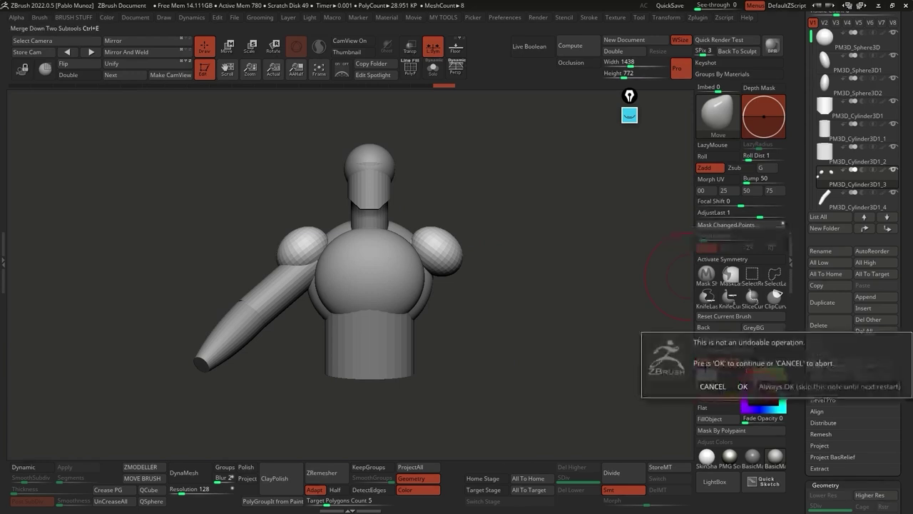
pyautogui.click(744, 384)
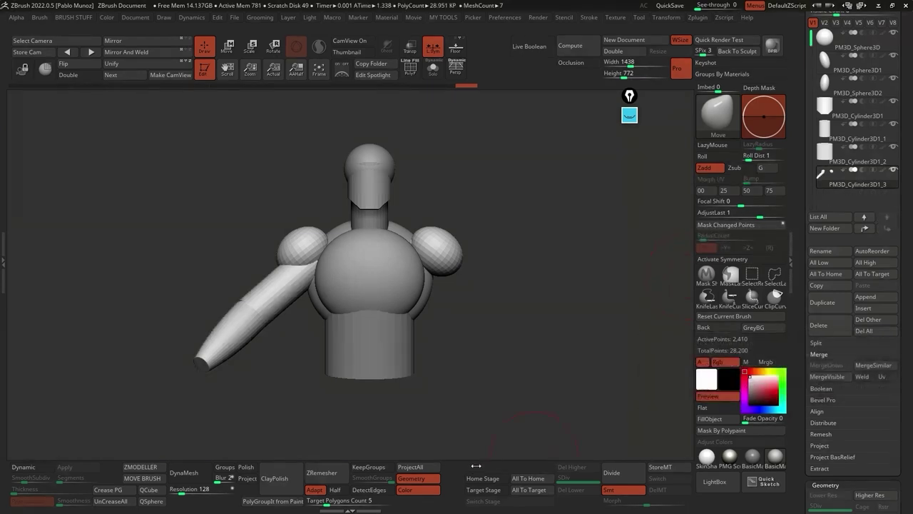
# Step: Solo the merged arm subtool to examine its parts, and show the whole figure again
pyautogui.click(434, 72)
pyautogui.moveTo(283, 260); pyautogui.dragTo(331, 297, button='right')
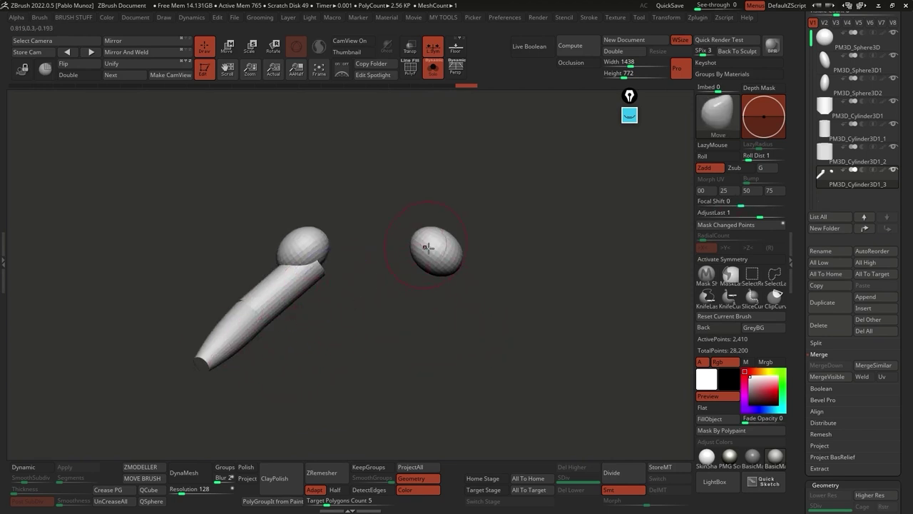
pyautogui.click(433, 66)
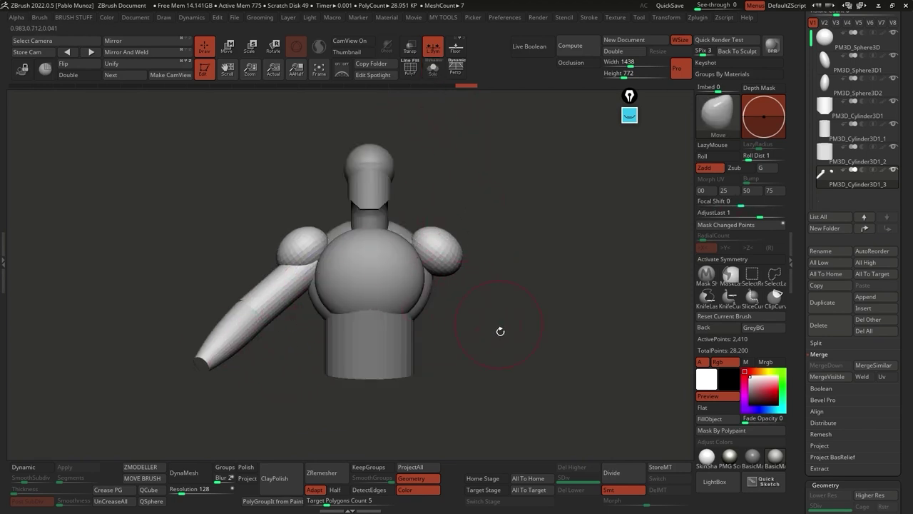
pyautogui.keyDown('alt'); pyautogui.moveTo(515, 321); pyautogui.dragTo(522, 327, button='right'); pyautogui.keyUp('alt')
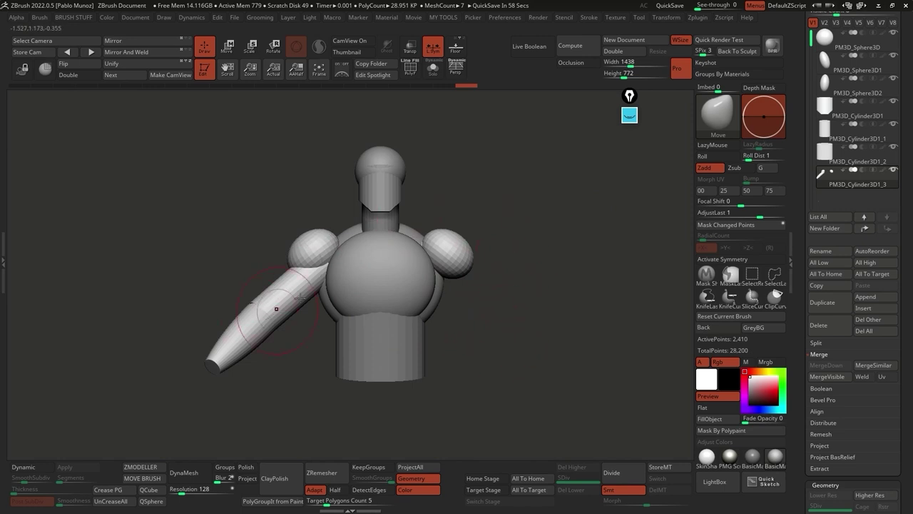
# Step: Turn on PolyFrame, inspect the wireframes of the chest, jaw, head and waist subtools, and make the front chest sphere active
pyautogui.click(410, 71)
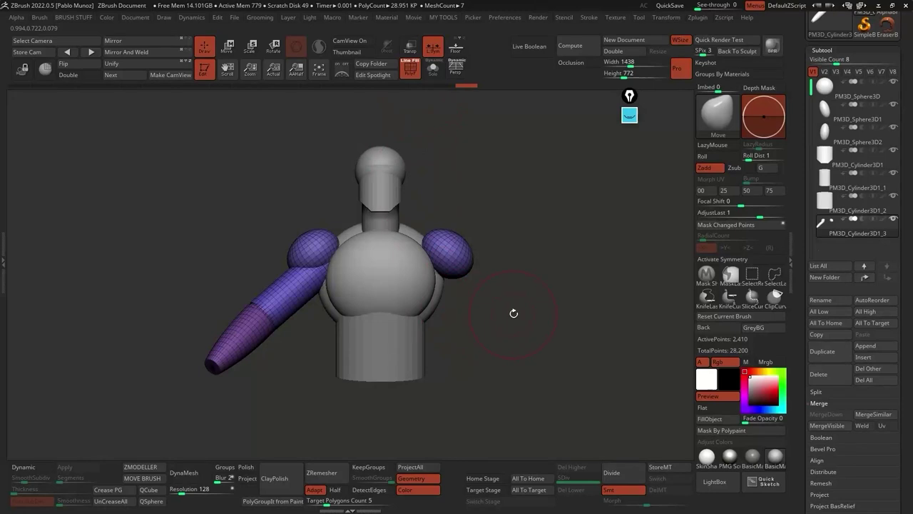
pyautogui.keyDown('alt'); pyautogui.click(411, 265); pyautogui.keyUp('alt')
pyautogui.keyDown('alt'); pyautogui.click(382, 213); pyautogui.keyUp('alt')
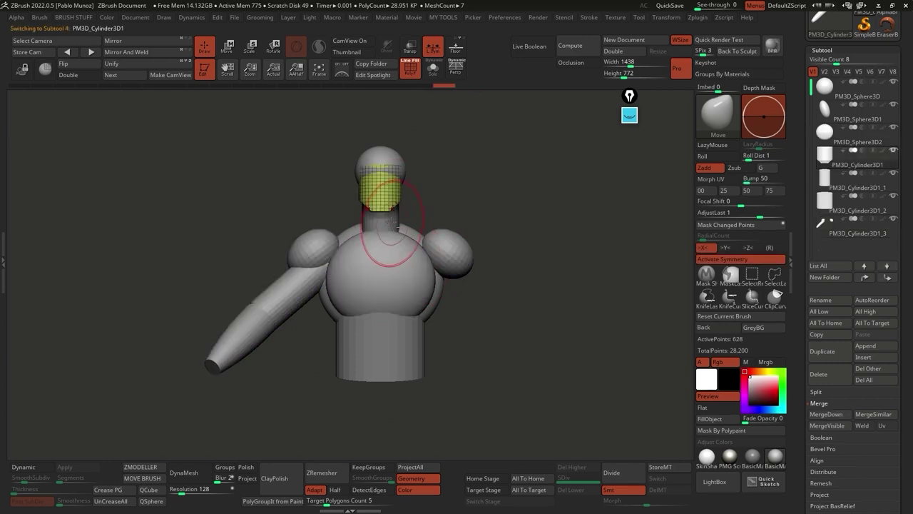
pyautogui.keyDown('alt'); pyautogui.click(391, 162); pyautogui.keyUp('alt')
pyautogui.keyDown('alt'); pyautogui.click(421, 284); pyautogui.keyUp('alt')
pyautogui.keyDown('alt'); pyautogui.click(414, 314); pyautogui.keyUp('alt')
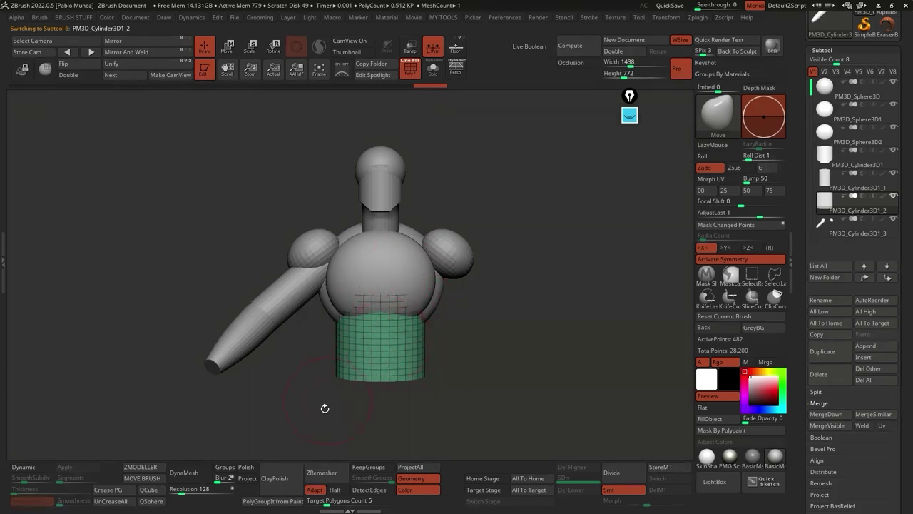
pyautogui.keyDown('alt'); pyautogui.click(414, 301); pyautogui.keyUp('alt')
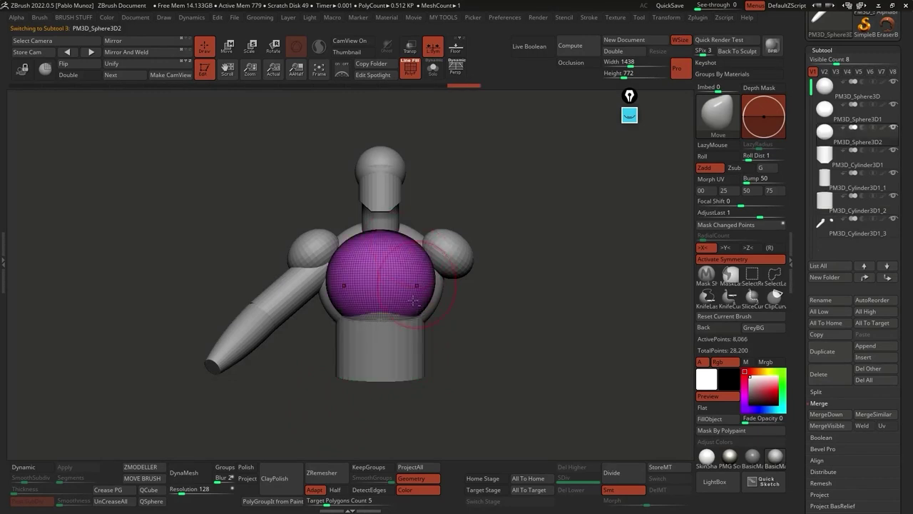
# Step: Try DynaMesh on the front chest sphere at resolution 128, inspect its density, and undo it
pyautogui.click(187, 472)
pyautogui.scroll(5, 428, 364)
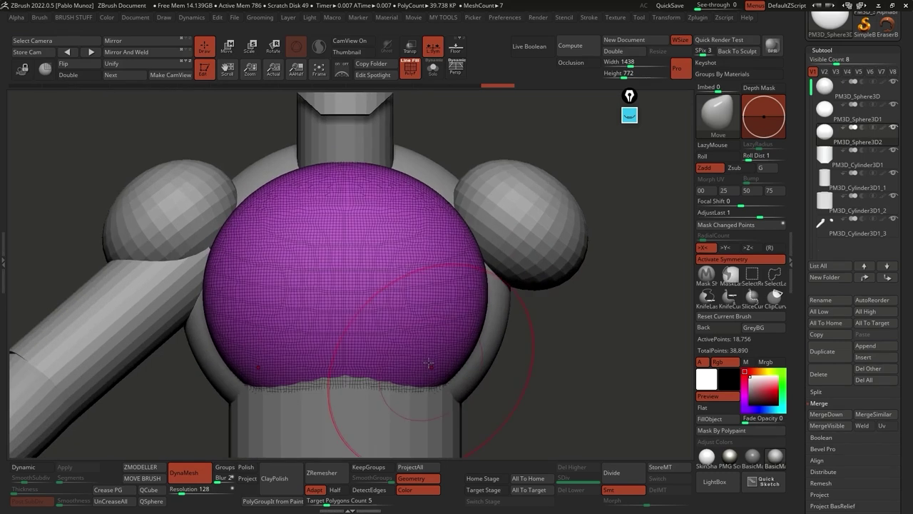
pyautogui.keyDown('alt'); pyautogui.moveTo(428, 364); pyautogui.dragTo(492, 314, button='right'); pyautogui.keyUp('alt')
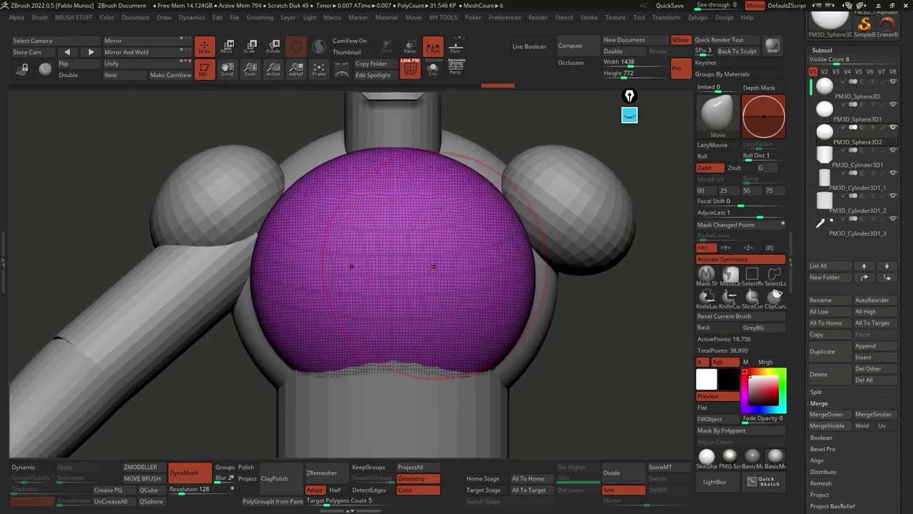
pyautogui.hotkey('ctrl', 'z')
# Step: Set the DynaMesh resolution to 48 and apply DynaMesh to the front chest sphere
pyautogui.scroll(-5, 807, 171)
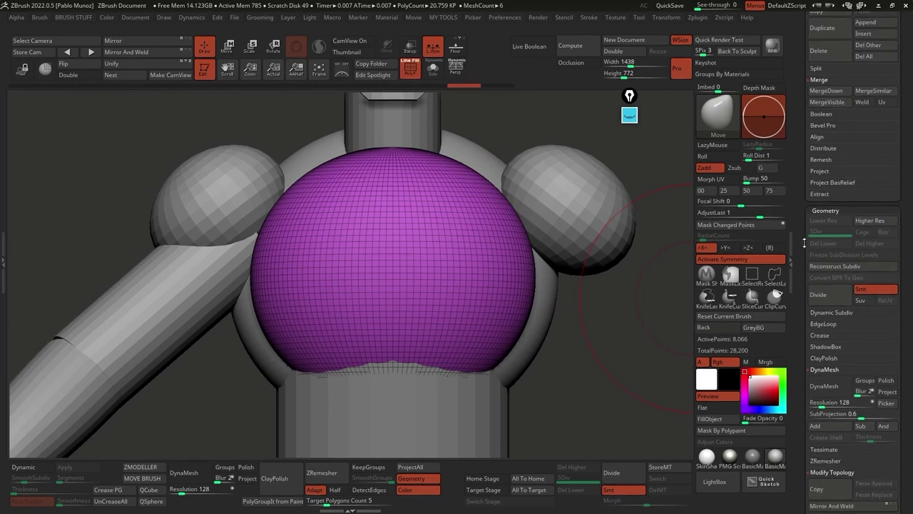
pyautogui.scroll(-6, 810, 239)
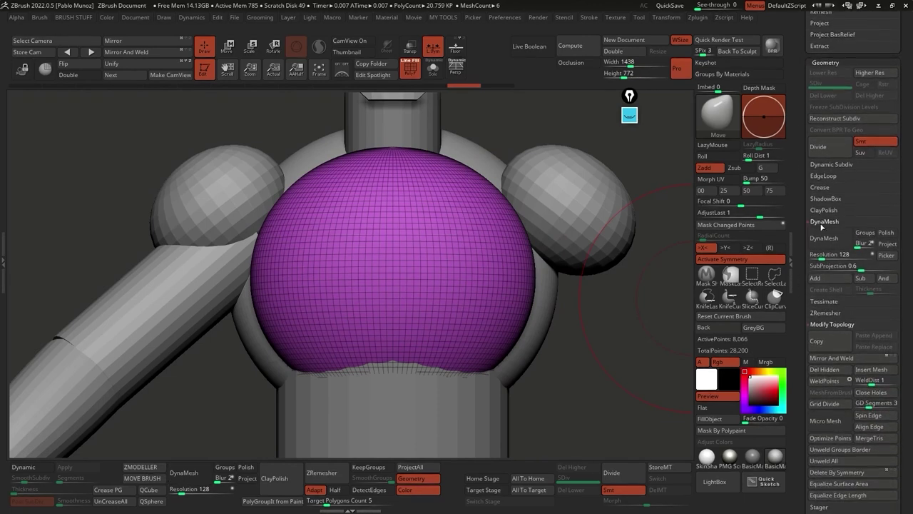
pyautogui.moveTo(818, 256); pyautogui.dragTo(814, 258)
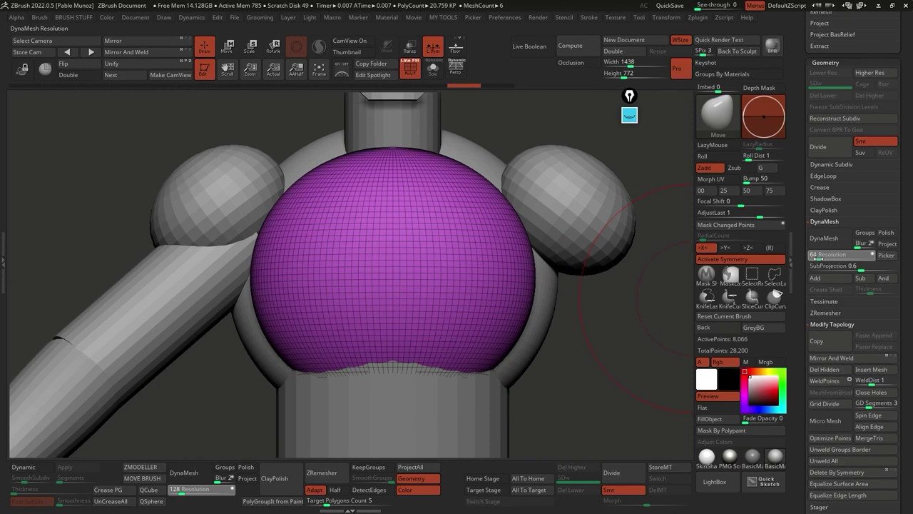
pyautogui.click(822, 238)
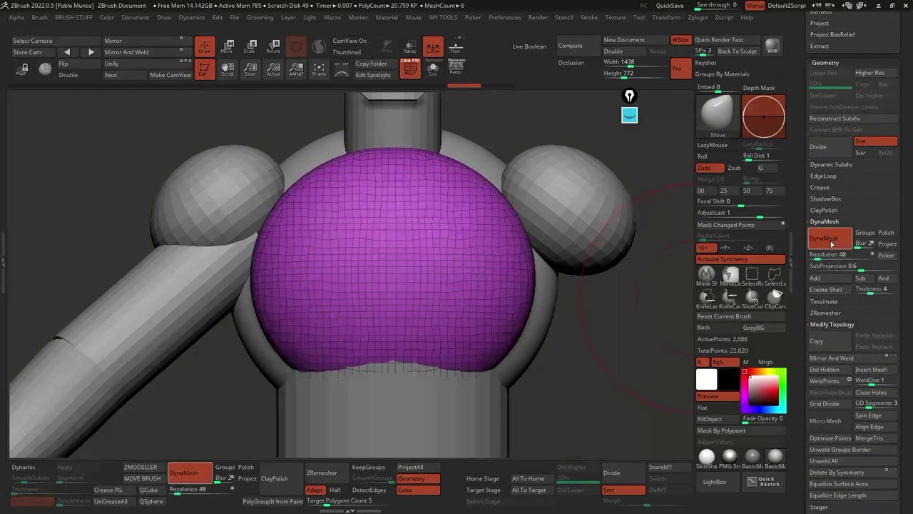
# Step: Pull the lower sides of the chest sphere far outward and down with the symmetrical Move brush to stretch its polygons
pyautogui.press('f')
pyautogui.moveTo(607, 306); pyautogui.dragTo(516, 287)
pyautogui.moveTo(442, 261); pyautogui.dragTo(551, 344)
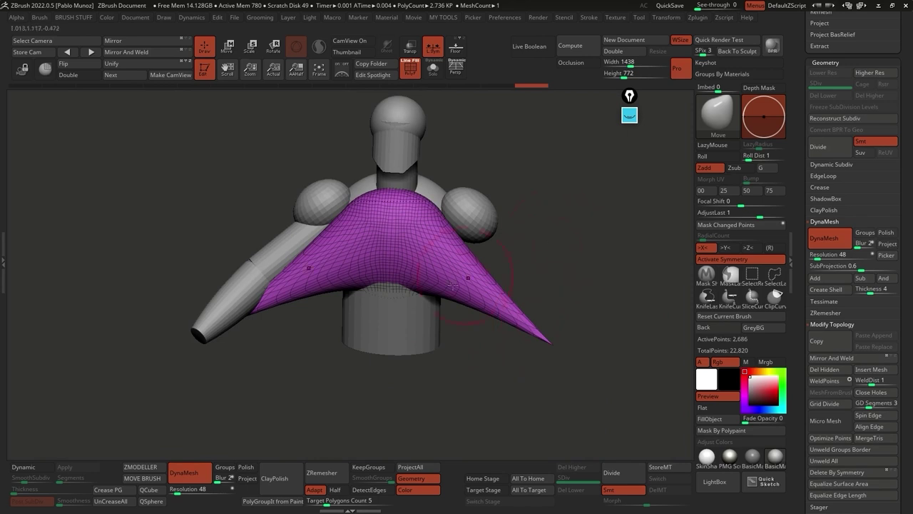
pyautogui.moveTo(540, 261); pyautogui.dragTo(548, 245)
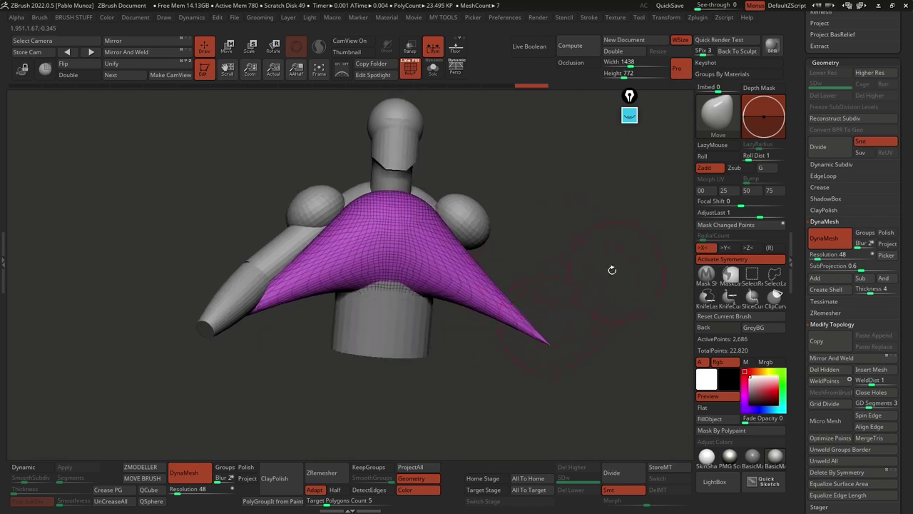
# Step: Re-run DynaMesh on the stretched chest to even out its polygons, and undo both the remesh and the stretch
pyautogui.keyDown('ctrl'); pyautogui.moveTo(556, 186); pyautogui.dragTo(587, 257); pyautogui.keyUp('ctrl')
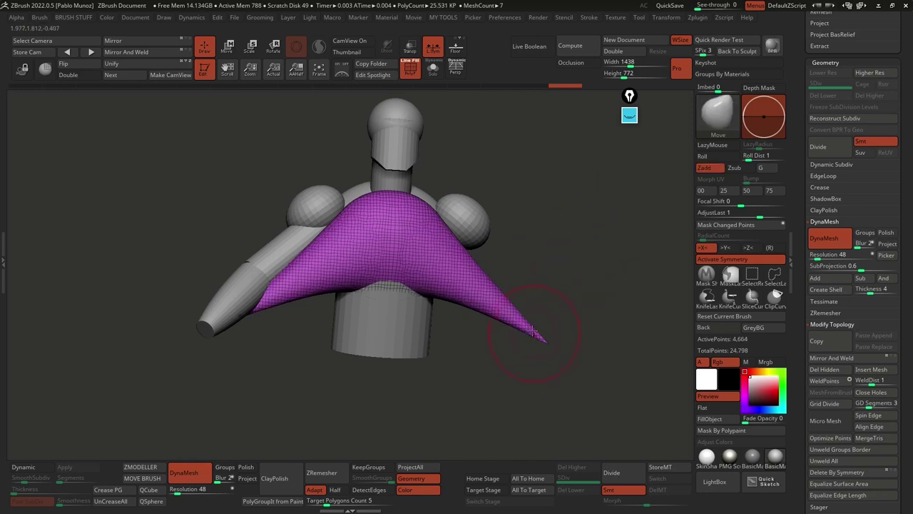
pyautogui.moveTo(522, 233); pyautogui.dragTo(545, 273)
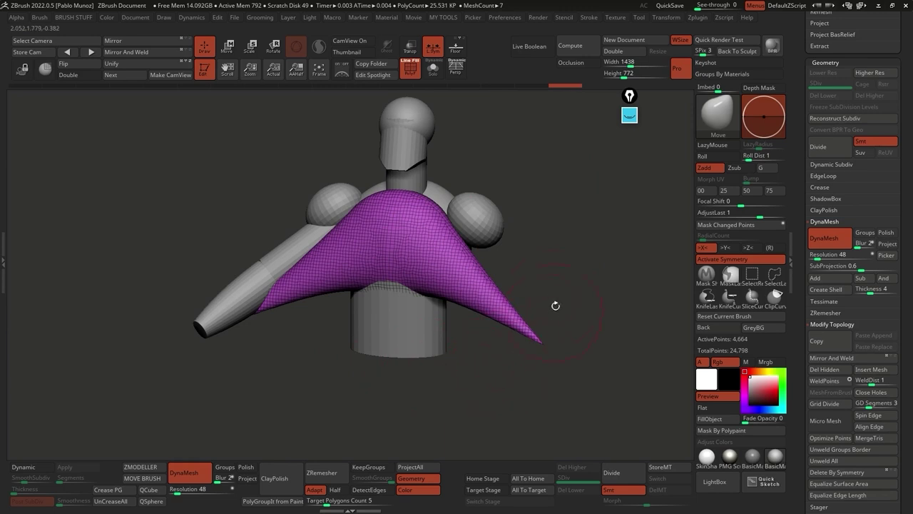
pyautogui.hotkey('ctrl', 'z')
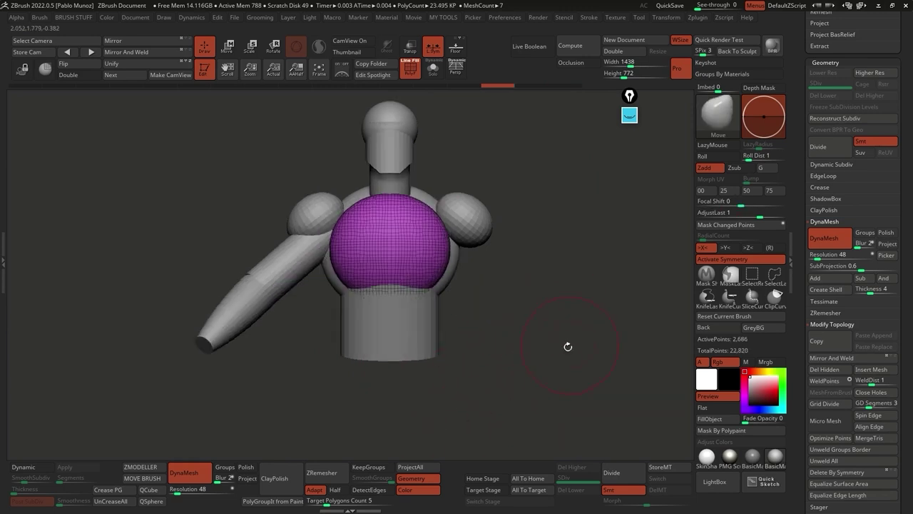
pyautogui.click(423, 326)
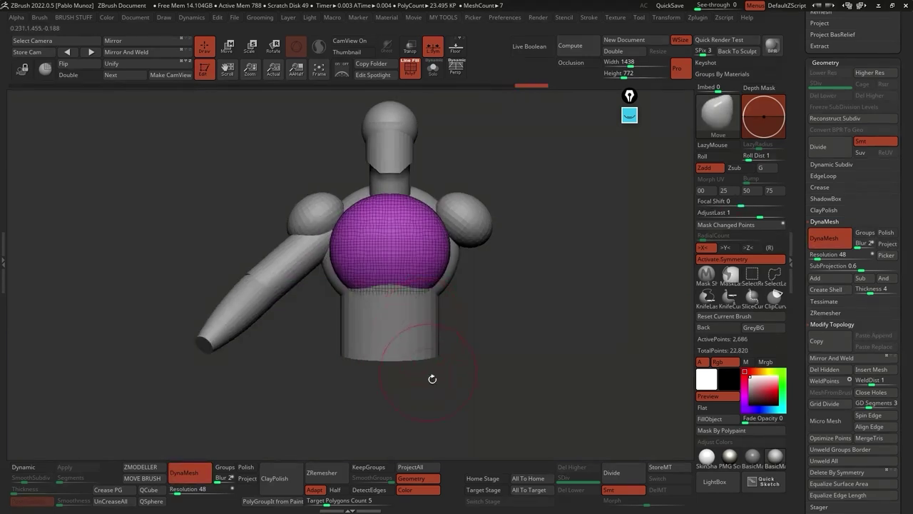
# Step: Set the DynaMesh resolution to 40 and apply DynaMesh to the waist cylinder
pyautogui.keyDown('alt'); pyautogui.click(428, 344); pyautogui.keyUp('alt')
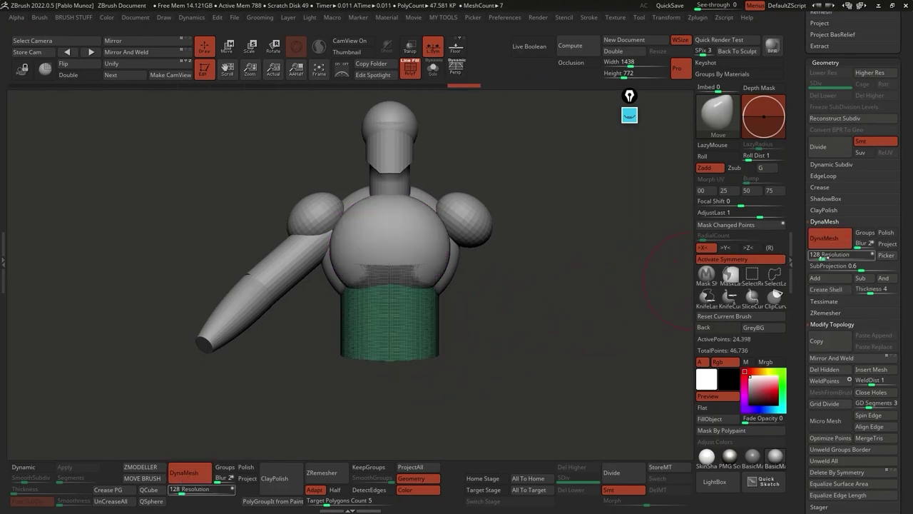
pyautogui.moveTo(814, 255); pyautogui.dragTo(810, 256)
pyautogui.click(830, 237)
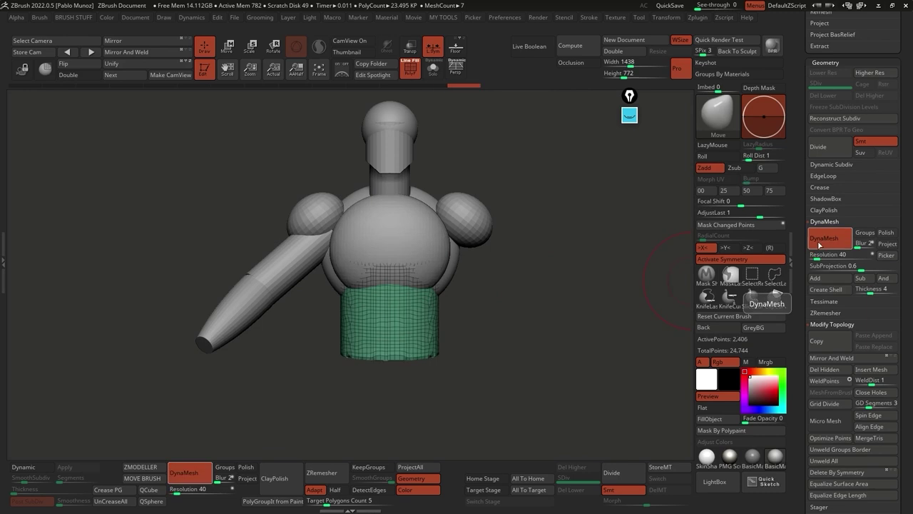
# Step: Apply DynaMesh to the rear torso sphere, and to the neck cylinder at resolution 48
pyautogui.keyDown('alt'); pyautogui.click(456, 227); pyautogui.keyUp('alt')
pyautogui.moveTo(813, 255); pyautogui.dragTo(821, 254)
pyautogui.keyDown('alt'); pyautogui.click(487, 236); pyautogui.keyUp('alt')
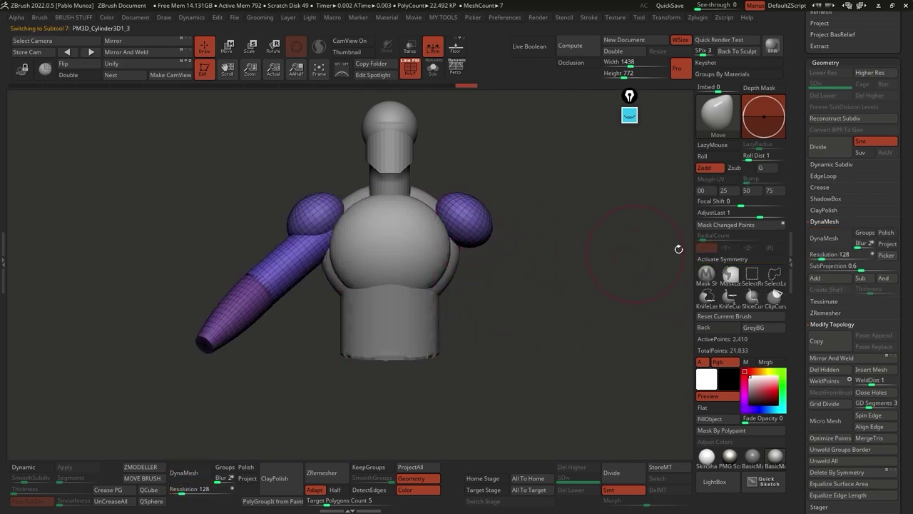
pyautogui.keyDown('alt'); pyautogui.click(393, 184); pyautogui.keyUp('alt')
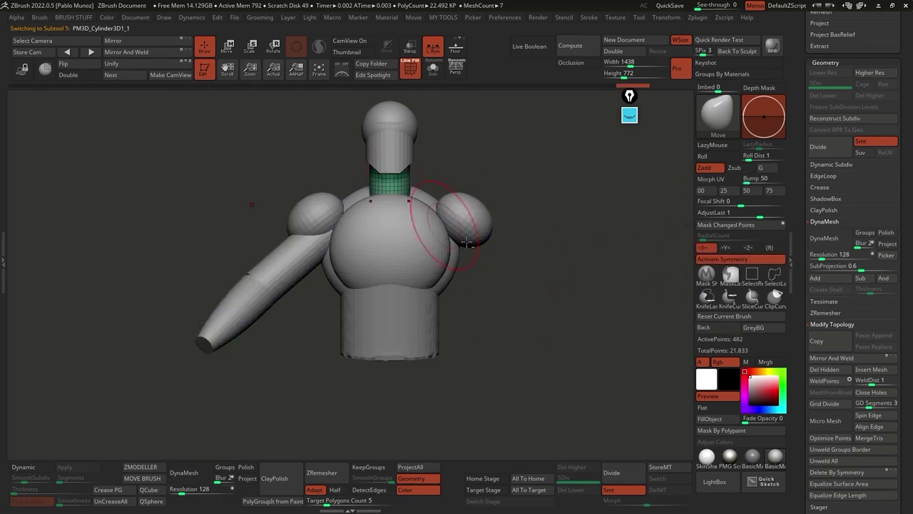
pyautogui.click(827, 244)
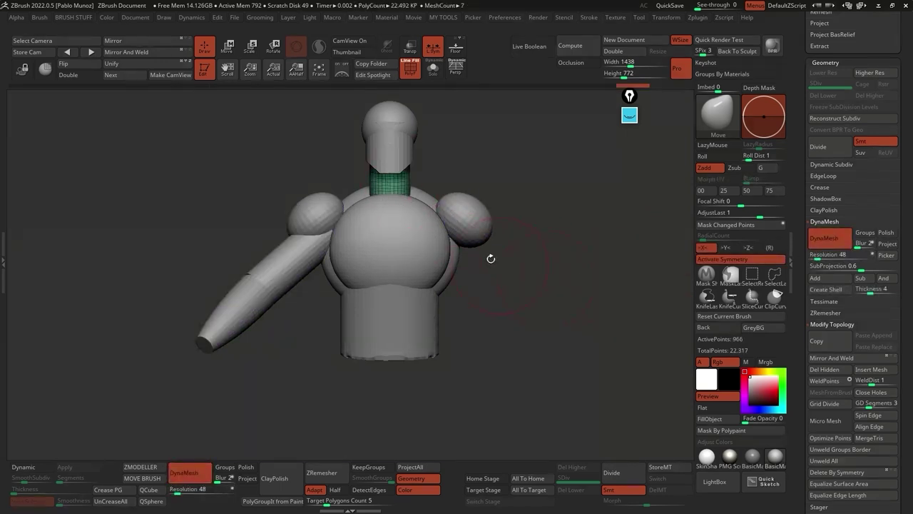
# Step: Set the DynaMesh resolution to 80 and apply DynaMesh to the jaw cylinder
pyautogui.keyDown('alt'); pyautogui.click(388, 139); pyautogui.keyUp('alt')
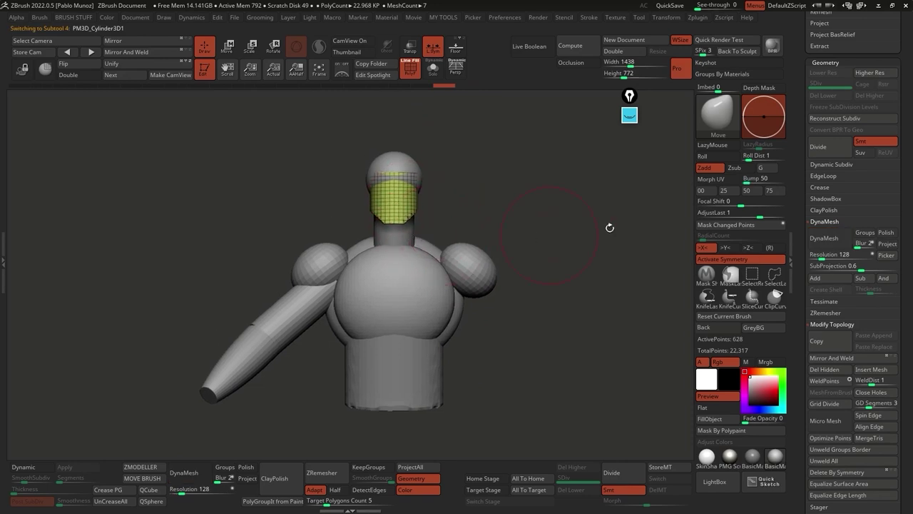
pyautogui.write('0')
pyautogui.press('Return')
pyautogui.click(827, 237)
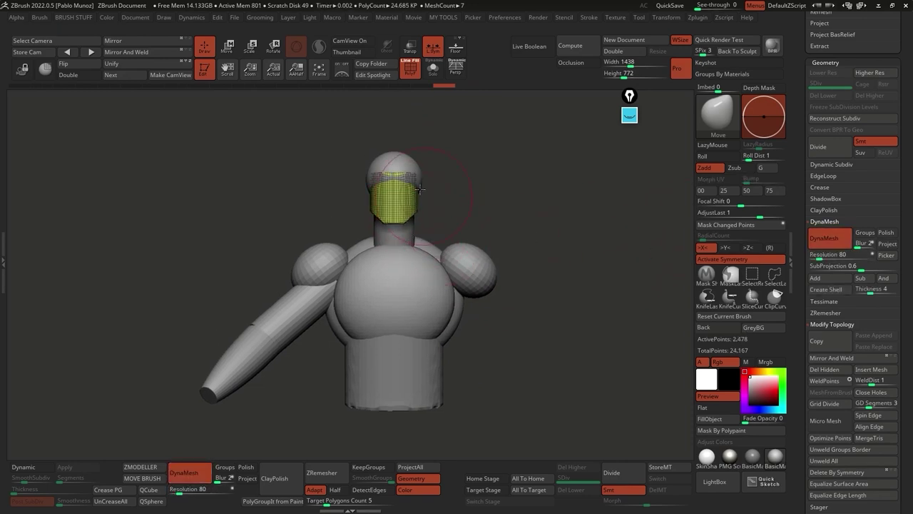
# Step: Set the DynaMesh resolution to 56 and apply DynaMesh to the head sphere
pyautogui.keyDown('alt'); pyautogui.click(410, 168); pyautogui.keyUp('alt')
pyautogui.click(831, 254)
pyautogui.write('56')
pyautogui.press('Return')
pyautogui.click(827, 237)
# Step: Select the arm and shoulders subtool, isolate it with Solo, and inspect its overlapping parts
pyautogui.moveTo(564, 299); pyautogui.dragTo(536, 301)
pyautogui.moveTo(527, 264); pyautogui.dragTo(604, 363)
pyautogui.keyDown('alt'); pyautogui.click(480, 286); pyautogui.keyUp('alt')
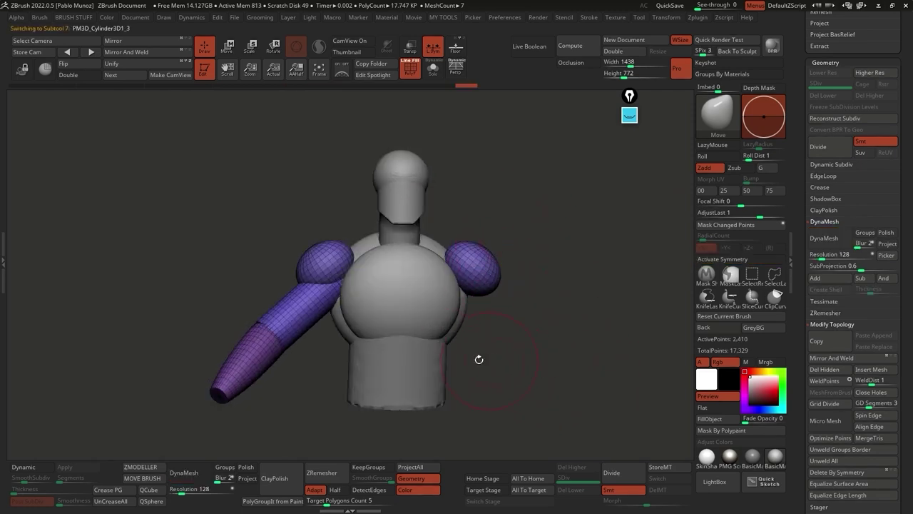
pyautogui.click(431, 72)
pyautogui.moveTo(504, 310); pyautogui.dragTo(460, 300)
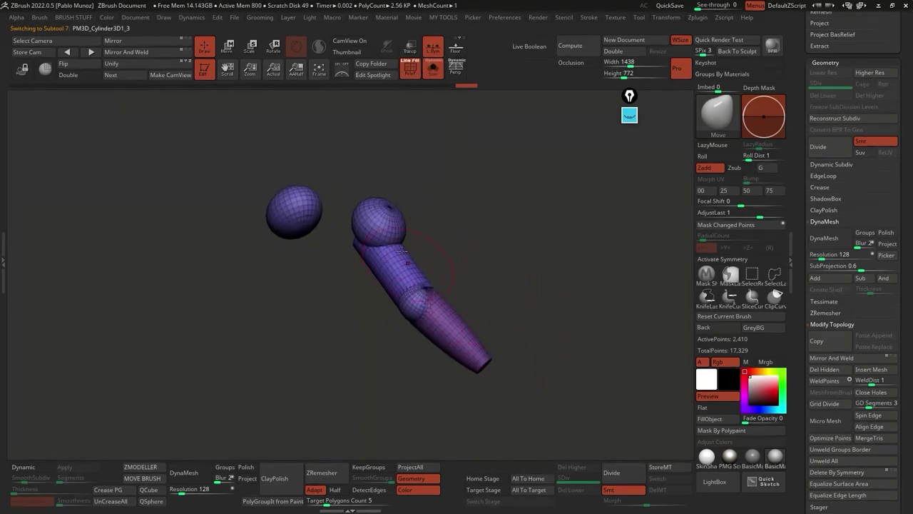
pyautogui.moveTo(502, 335); pyautogui.dragTo(534, 338)
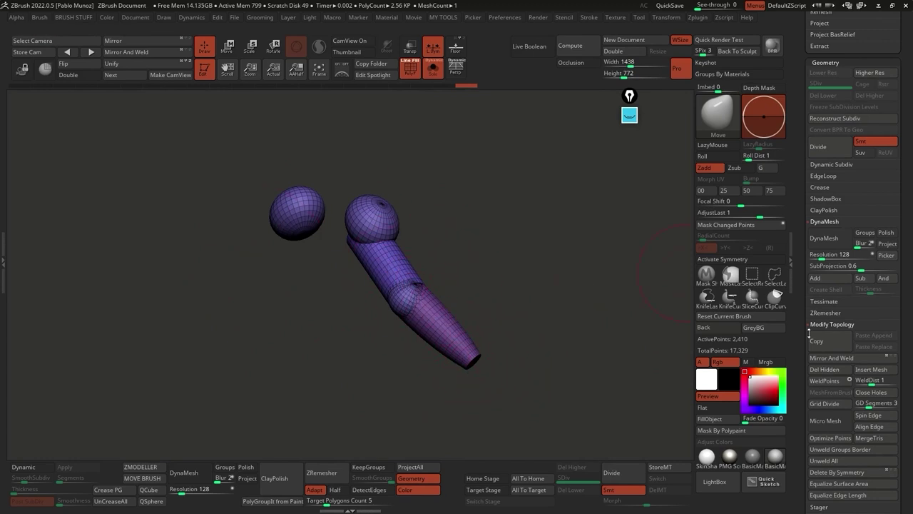
# Step: Assign a separate polygroup to each shoulder and arm piece with Auto Groups
pyautogui.scroll(-5, 813, 328)
pyautogui.press('shift')
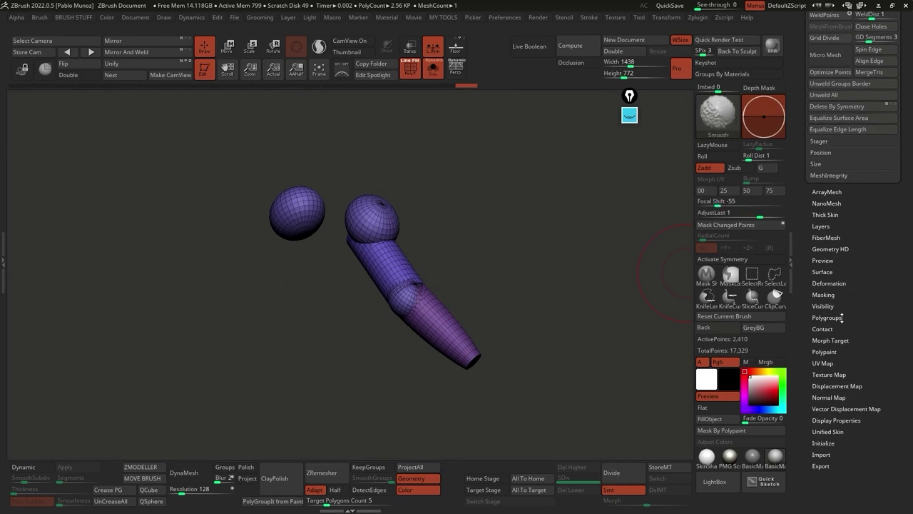
pyautogui.click(823, 317)
pyautogui.click(826, 251)
pyautogui.moveTo(507, 331); pyautogui.dragTo(418, 225)
pyautogui.moveTo(439, 271); pyautogui.dragTo(359, 271)
# Step: Enable Groups for DynaMesh, set the resolution to 48, and apply DynaMesh to the arm and shoulders subtool
pyautogui.moveTo(799, 165); pyautogui.dragTo(805, 357)
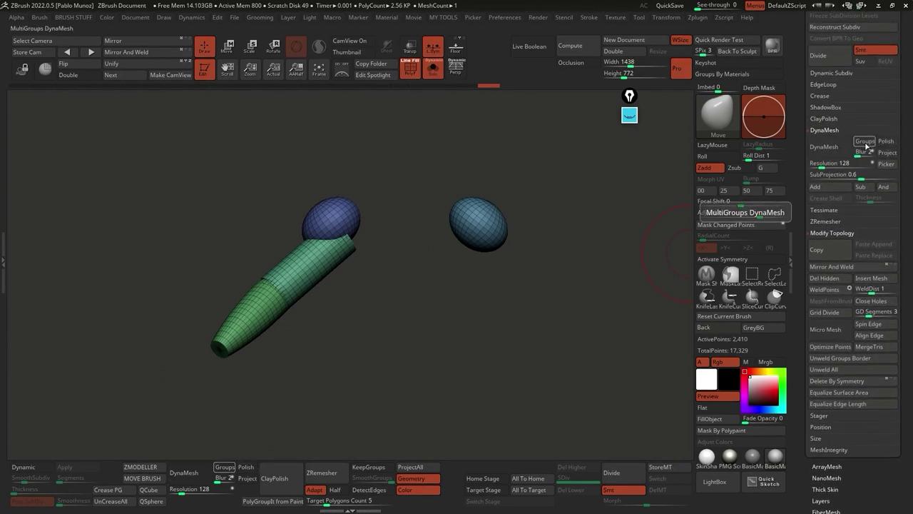
pyautogui.click(865, 142)
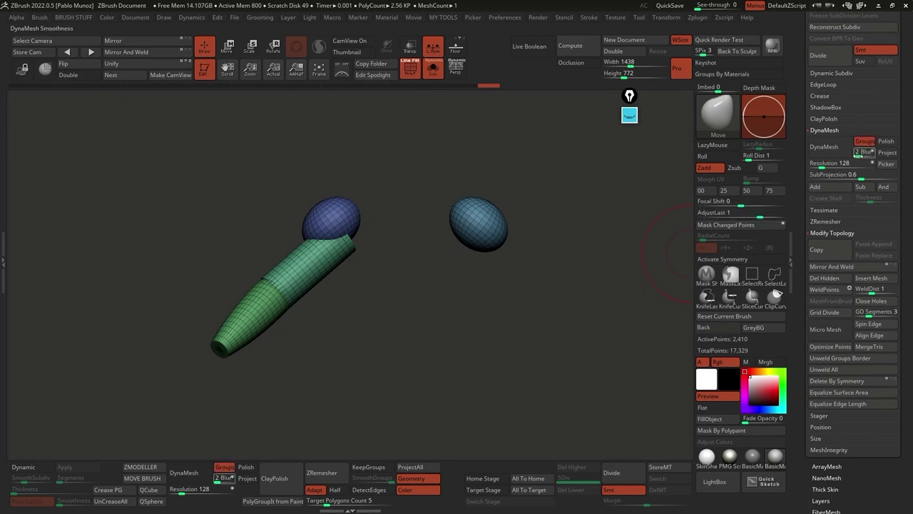
pyautogui.click(815, 163)
pyautogui.write('80')
pyautogui.press('Return')
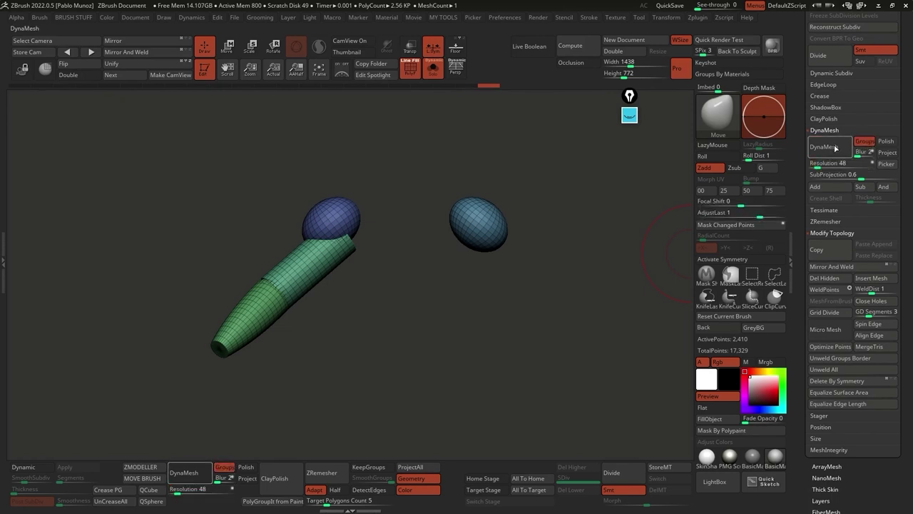
pyautogui.click(834, 147)
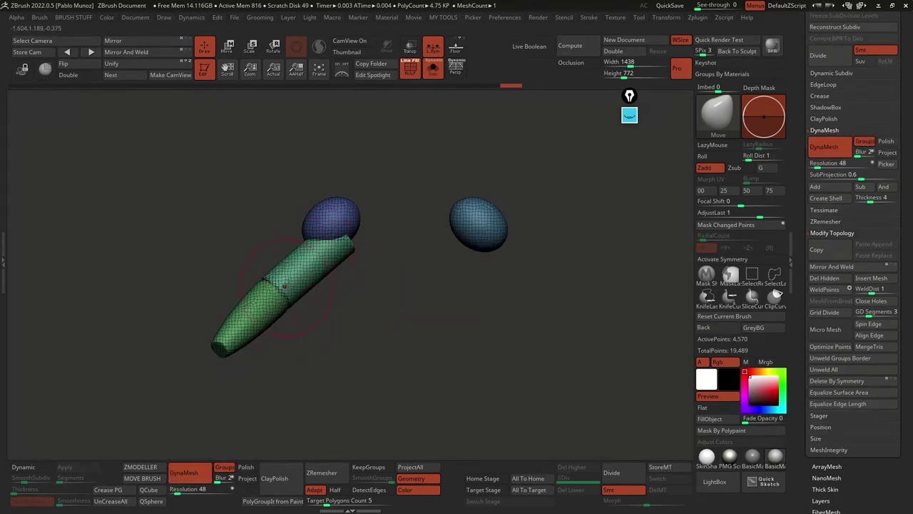
# Step: Smooth the arm heavily around the elbow to test the separate groups, and undo the smoothing
pyautogui.moveTo(284, 286)
pyautogui.keyDown('shift'); pyautogui.mouseDown()
pyautogui.moveTo(271, 298)
pyautogui.moveTo(353, 331)
pyautogui.mouseUp(); pyautogui.keyUp('shift')
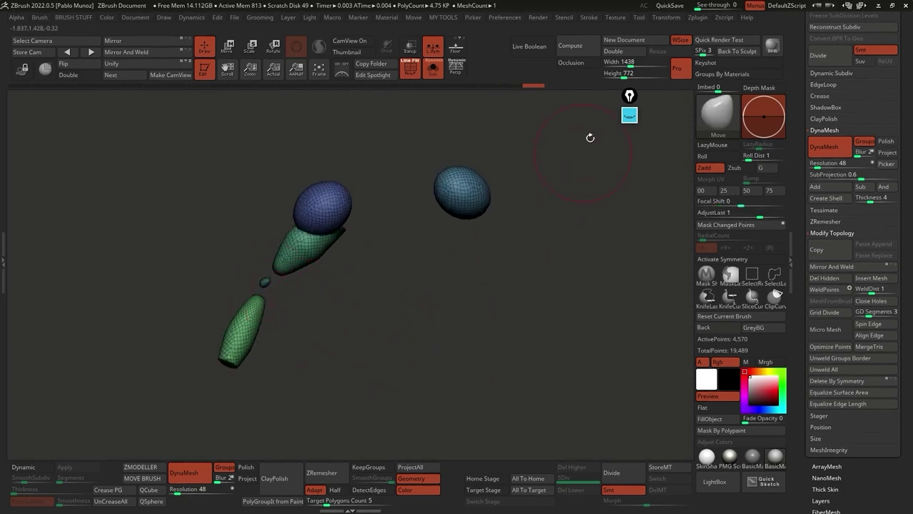
pyautogui.hotkey('ctrl', 'z')
pyautogui.hotkey('ctrl', 'z')
# Step: Stretch the arm-side shoulder sphere outward with the Move brush and re-run DynaMesh on the grouped mesh
pyautogui.moveTo(393, 322); pyautogui.dragTo(309, 319)
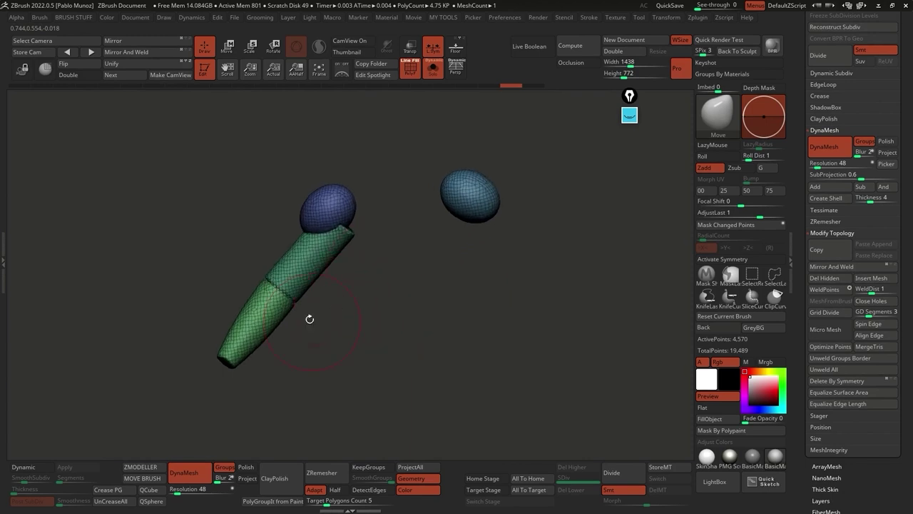
pyautogui.moveTo(352, 205); pyautogui.dragTo(430, 159)
pyautogui.moveTo(335, 236)
pyautogui.mouseDown()
pyautogui.moveTo(363, 315)
pyautogui.moveTo(262, 243)
pyautogui.moveTo(253, 269)
pyautogui.mouseUp()
pyautogui.keyDown('ctrl'); pyautogui.moveTo(411, 240); pyautogui.dragTo(442, 311); pyautogui.keyUp('ctrl')
pyautogui.moveTo(370, 248)
pyautogui.mouseDown()
pyautogui.moveTo(412, 252)
pyautogui.moveTo(340, 190)
pyautogui.moveTo(346, 163)
pyautogui.moveTo(331, 242)
pyautogui.moveTo(306, 209)
pyautogui.moveTo(332, 242)
pyautogui.mouseUp()
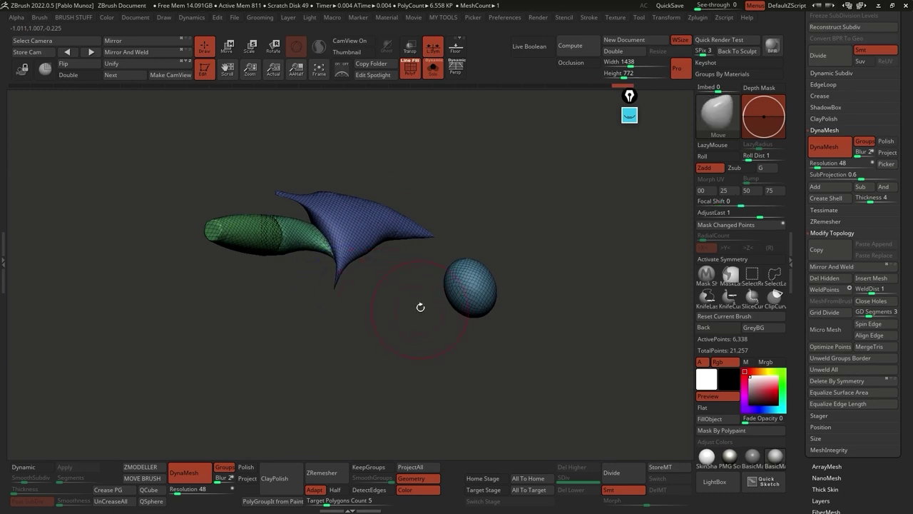
# Step: Isolate the stretched shoulder's polygroup to check it as a separate piece, and show the other parts again
pyautogui.keyDown('ctrl'); pyautogui.keyDown('shift'); pyautogui.click(380, 236); pyautogui.keyUp('shift'); pyautogui.keyUp('ctrl')
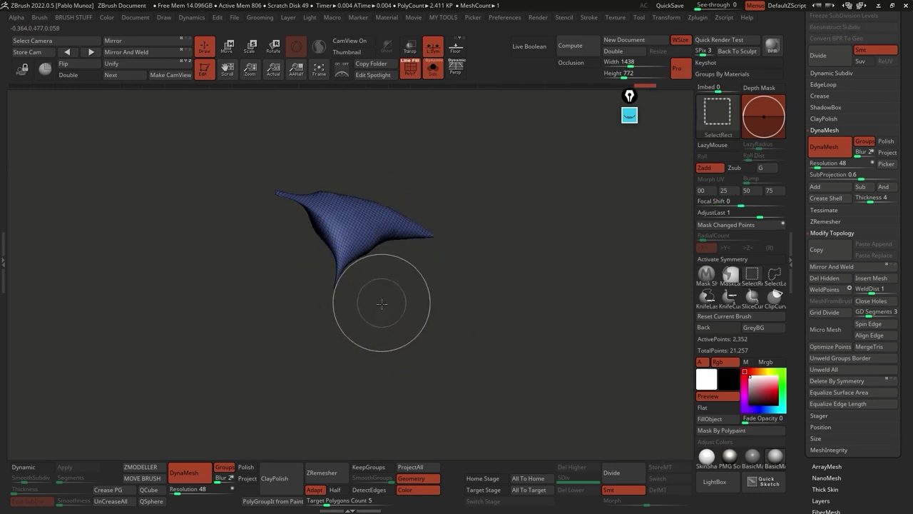
pyautogui.keyDown('ctrl'); pyautogui.keyDown('shift'); pyautogui.moveTo(377, 302); pyautogui.dragTo(377, 336); pyautogui.keyUp('shift'); pyautogui.keyUp('ctrl')
pyautogui.keyDown('ctrl'); pyautogui.keyDown('shift'); pyautogui.click(369, 263); pyautogui.keyUp('shift'); pyautogui.keyUp('ctrl')
# Step: Undo the test remesh and the stretching of the shoulder sphere
pyautogui.hotkey('ctrl', 'z')
pyautogui.hotkey('ctrl', 'shift', 'z')
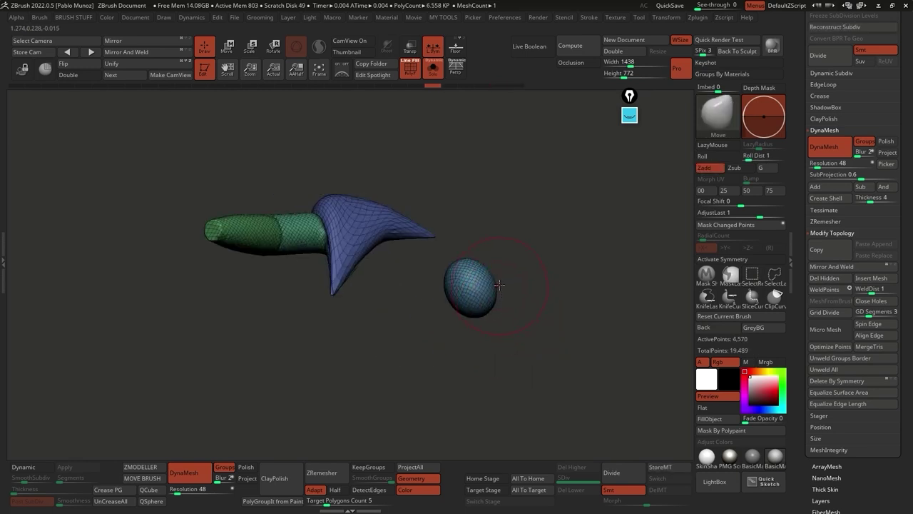
pyautogui.hotkey('ctrl', 'z')
pyautogui.moveTo(483, 220); pyautogui.dragTo(478, 310)
# Step: Leave Solo mode to show the whole figure and bring the subtool list into view
pyautogui.click(433, 66)
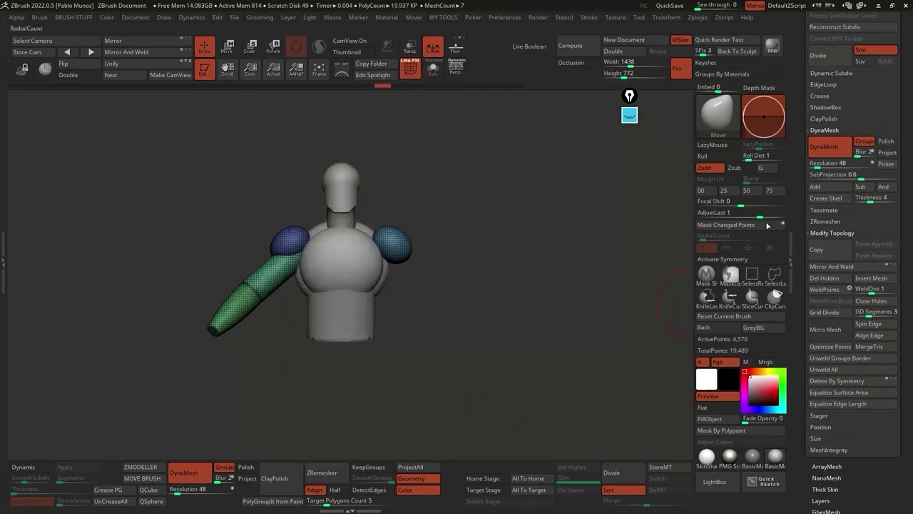
pyautogui.scroll(5, 799, 289)
pyautogui.scroll(5, 799, 289)
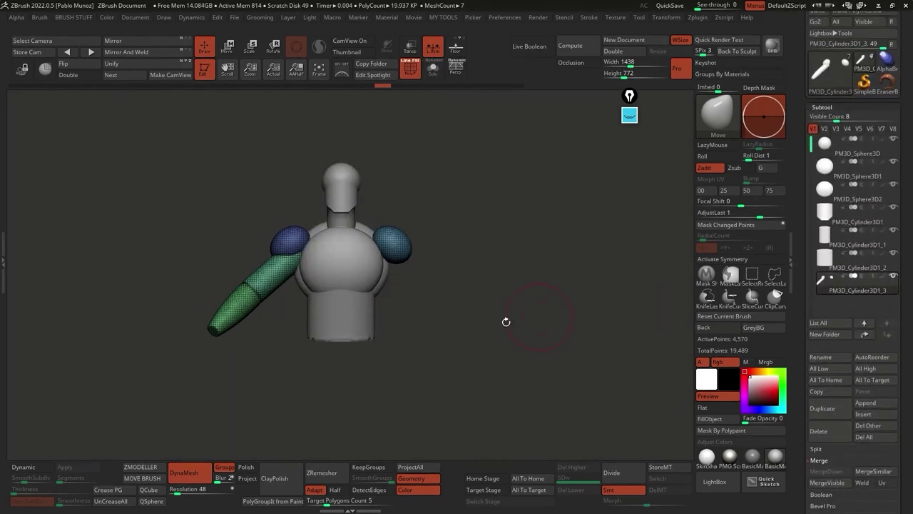
pyautogui.keyDown('alt'); pyautogui.moveTo(451, 295); pyautogui.dragTo(488, 304); pyautogui.keyUp('alt')
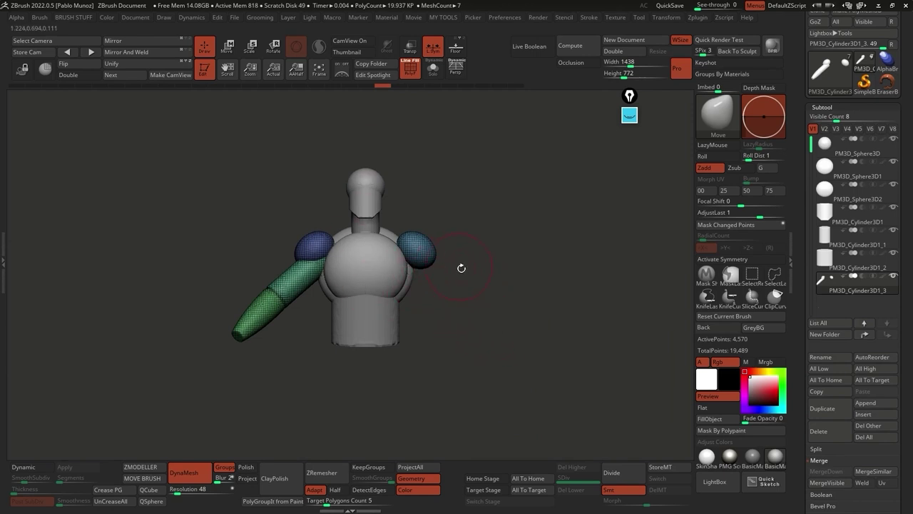
pyautogui.scroll(3, 334, 241)
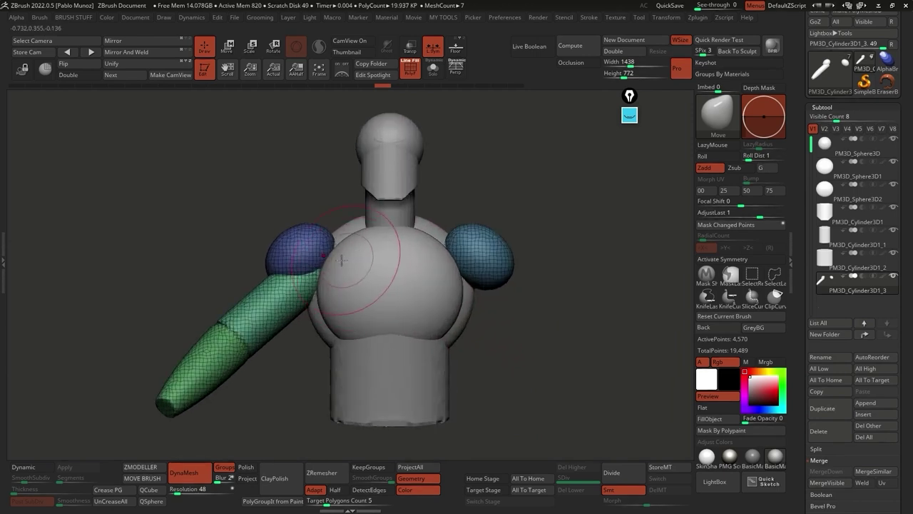
# Step: Activate X symmetry for the arm and shoulders subtool and turn off Local Symmetry
pyautogui.press('space')
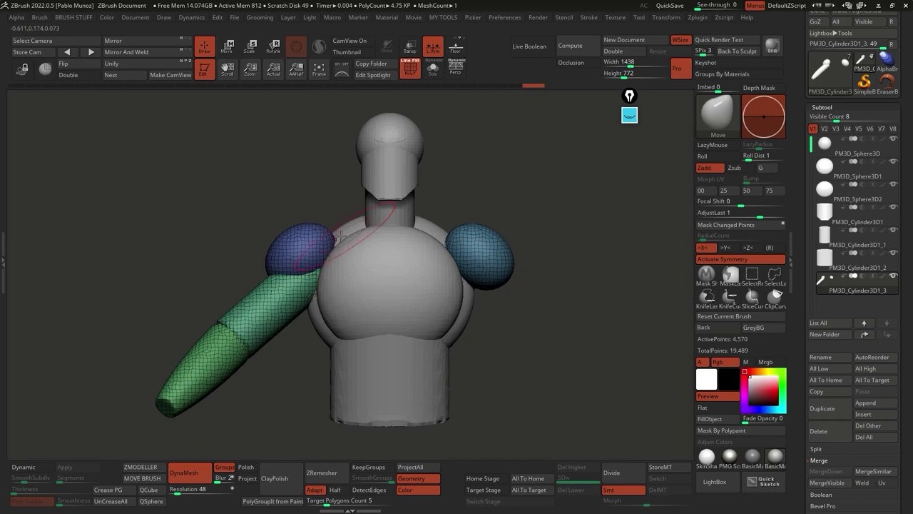
pyautogui.moveTo(419, 322); pyautogui.dragTo(488, 181)
pyautogui.click(435, 52)
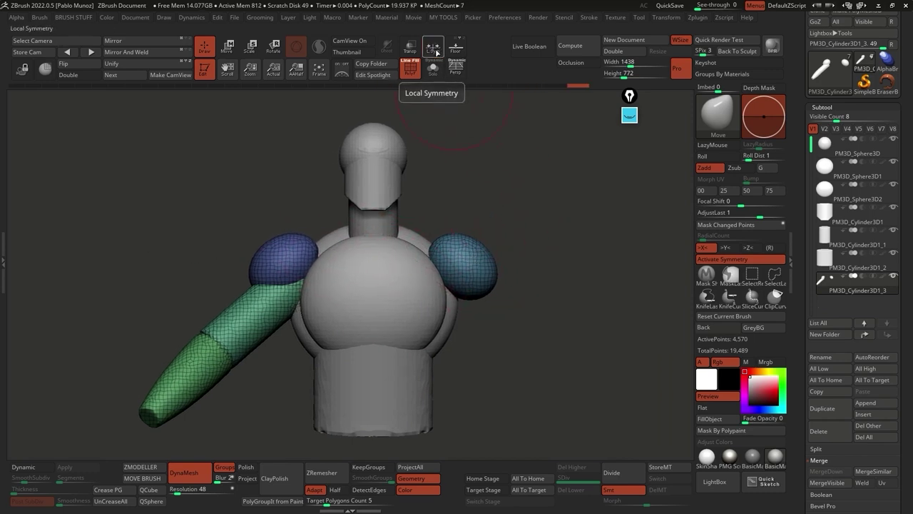
pyautogui.moveTo(475, 206)
pyautogui.mouseDown()
pyautogui.moveTo(438, 235)
pyautogui.moveTo(473, 214)
pyautogui.moveTo(477, 244)
pyautogui.mouseUp()
# Step: Reshape both shoulder spheres with the symmetrical Move brush, extending their inner ends toward the torso and blending the upper arm in
pyautogui.moveTo(476, 245); pyautogui.dragTo(400, 314, button='right')
pyautogui.rightClick(285, 307)
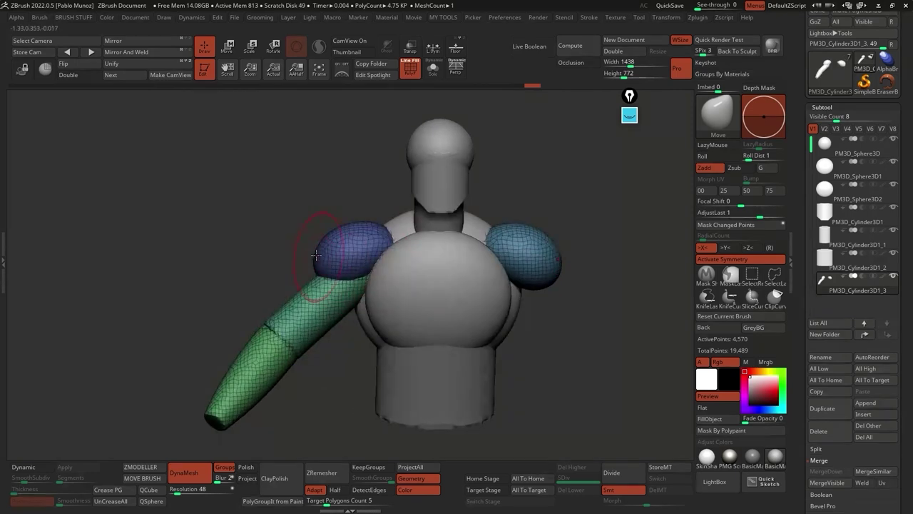
pyautogui.keyDown('alt'); pyautogui.moveTo(320, 247); pyautogui.dragTo(360, 234, button='right'); pyautogui.keyUp('alt')
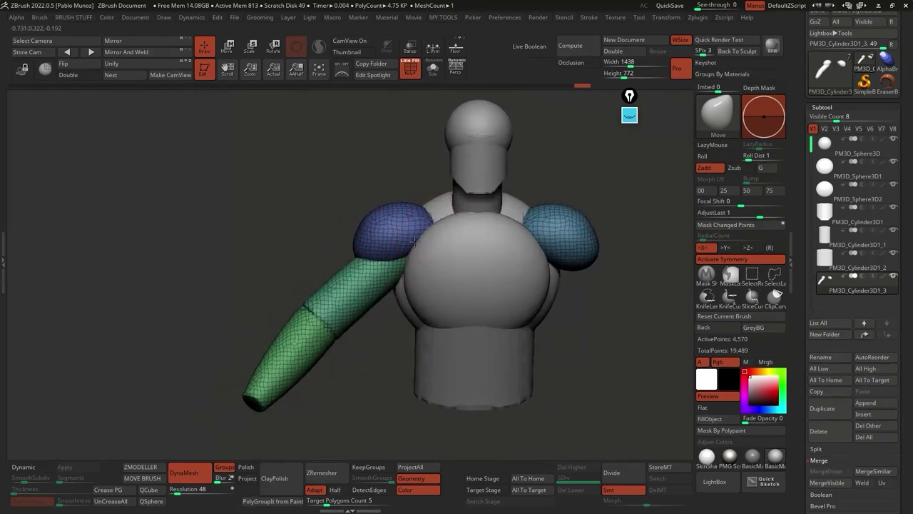
pyautogui.moveTo(355, 315)
pyautogui.keyDown('alt'); pyautogui.mouseDown(button='right')
pyautogui.moveTo(374, 270)
pyautogui.moveTo(402, 256)
pyautogui.moveTo(385, 270)
pyautogui.moveTo(364, 226)
pyautogui.moveTo(389, 207)
pyautogui.moveTo(484, 199)
pyautogui.moveTo(401, 244)
pyautogui.mouseUp(button='right'); pyautogui.keyUp('alt')
pyautogui.press('space')
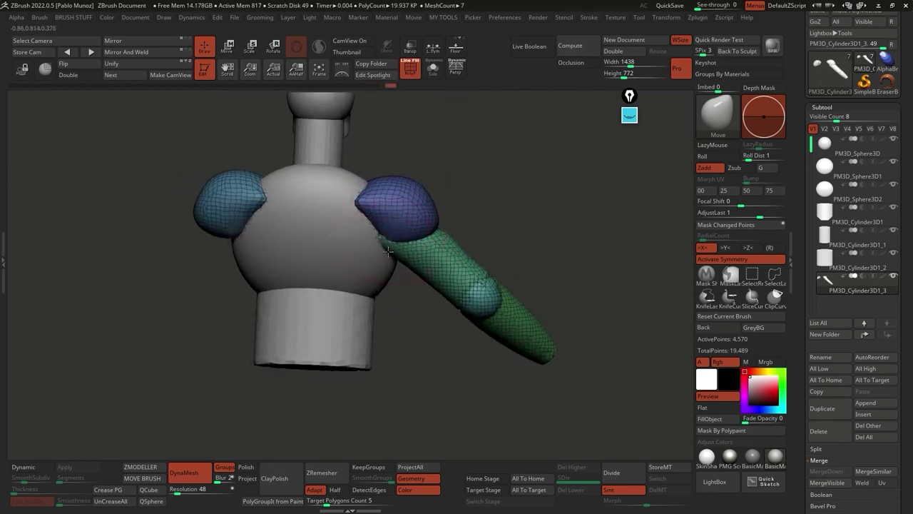
# Step: Widen the front chest sphere toward the armpits with the symmetrical Move brush, and select the waist cylinder
pyautogui.moveTo(453, 290)
pyautogui.mouseDown(button='right')
pyautogui.moveTo(443, 262)
pyautogui.moveTo(489, 289)
pyautogui.moveTo(523, 294)
pyautogui.moveTo(451, 289)
pyautogui.moveTo(438, 235)
pyautogui.moveTo(409, 211)
pyautogui.moveTo(485, 214)
pyautogui.mouseUp(button='right')
pyautogui.keyDown('alt'); pyautogui.click(444, 264); pyautogui.keyUp('alt')
pyautogui.moveTo(464, 291); pyautogui.dragTo(483, 293, button='right')
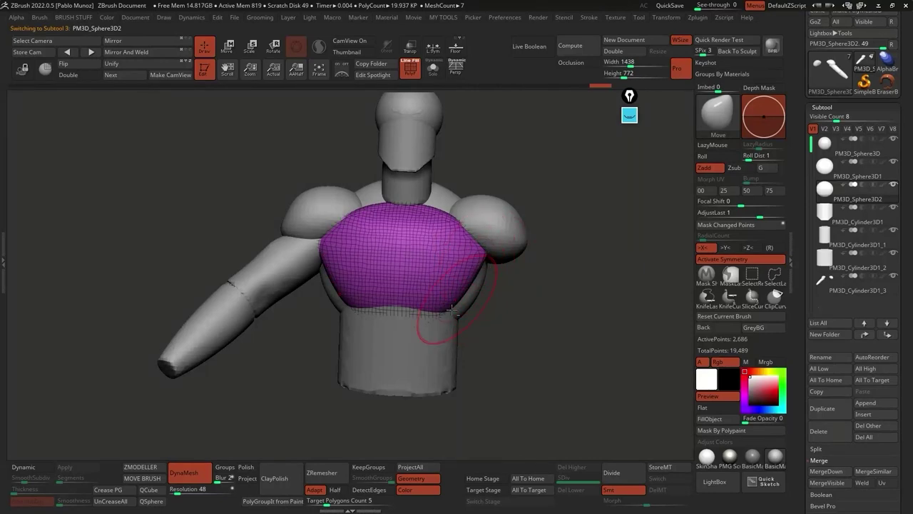
pyautogui.keyDown('alt'); pyautogui.click(452, 314); pyautogui.keyUp('alt')
pyautogui.moveTo(449, 318); pyautogui.dragTo(573, 302, button='right')
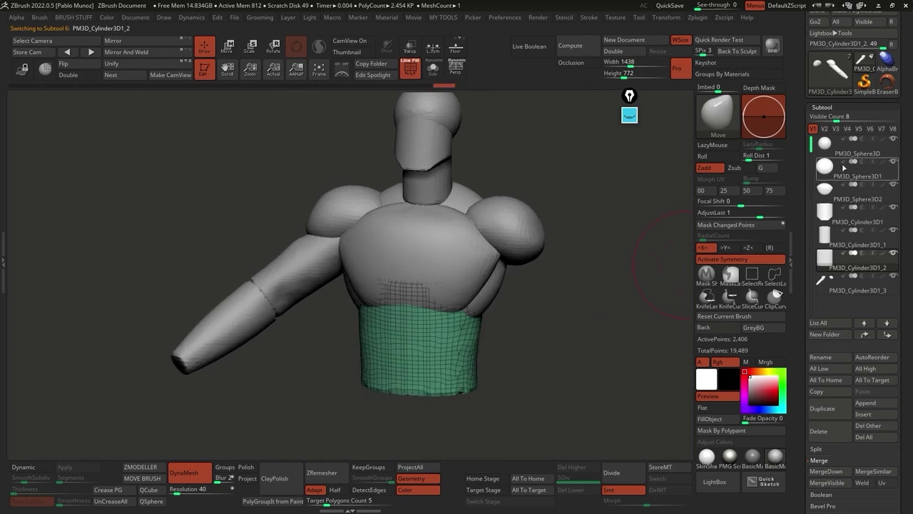
# Step: Select the neck cylinder from the subtool pop-up and tilt it to slant forward in side view
pyautogui.press('n')
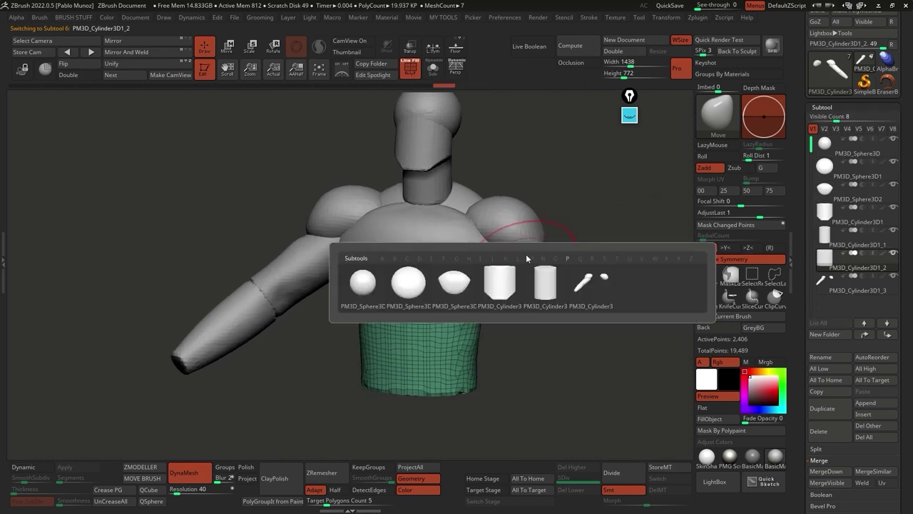
pyautogui.moveTo(558, 289)
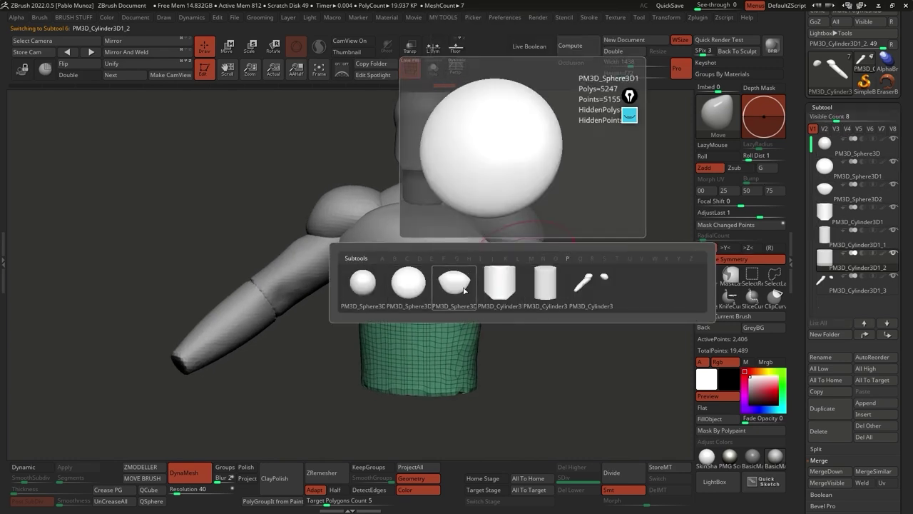
pyautogui.click(545, 285)
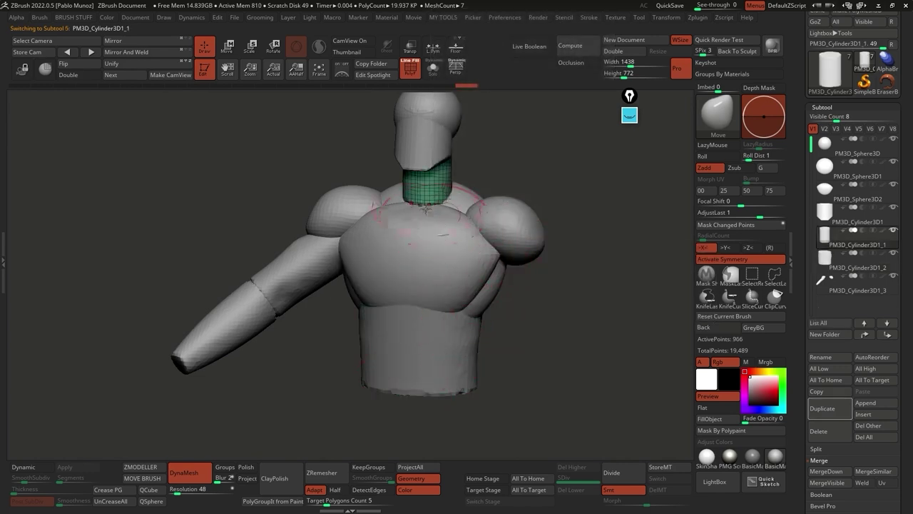
pyautogui.moveTo(435, 225); pyautogui.dragTo(357, 200, button='right')
# Step: Select the face cylinder, reshape its front and jaw in profile with the Move brush, and smooth its back edge
pyautogui.keyDown('alt'); pyautogui.click(371, 203); pyautogui.keyUp('alt')
pyautogui.moveTo(357, 201); pyautogui.dragTo(348, 213)
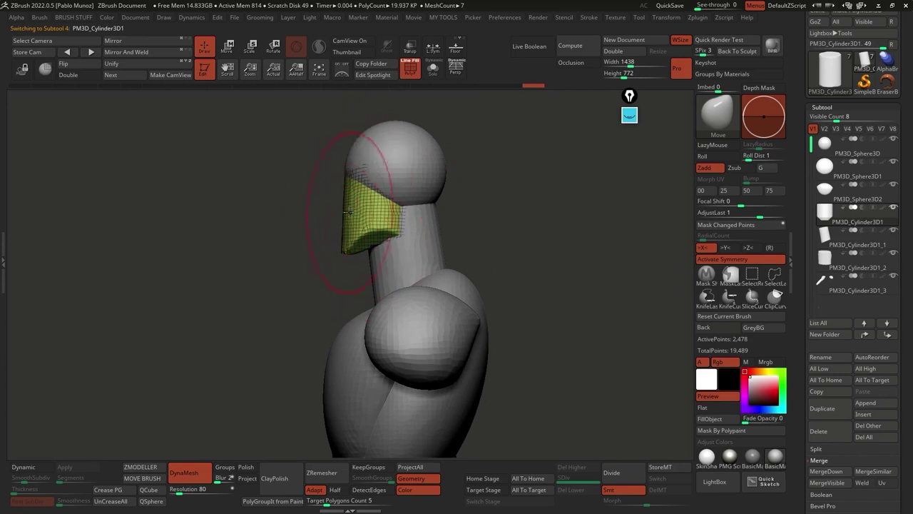
pyautogui.moveTo(347, 244); pyautogui.dragTo(396, 228)
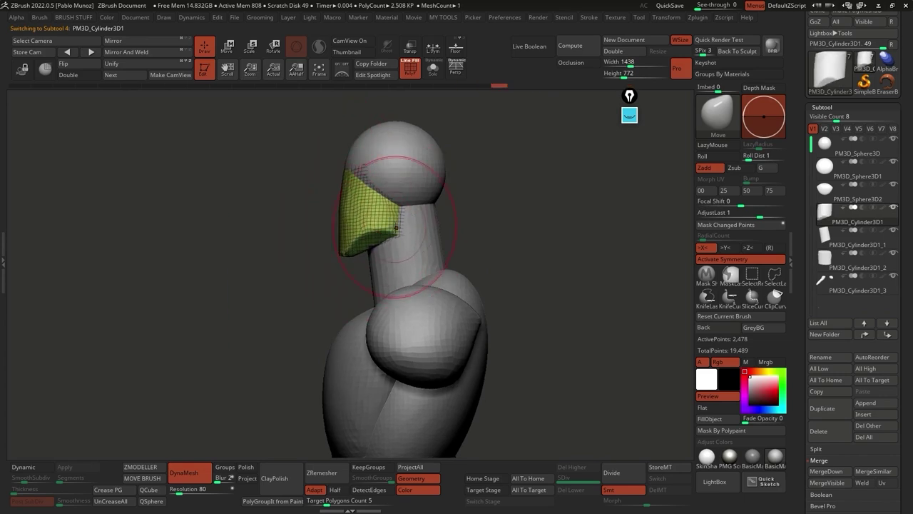
pyautogui.moveTo(457, 235)
pyautogui.keyDown('shift'); pyautogui.mouseDown()
pyautogui.moveTo(486, 204)
pyautogui.moveTo(398, 231)
pyautogui.mouseUp(); pyautogui.keyUp('shift')
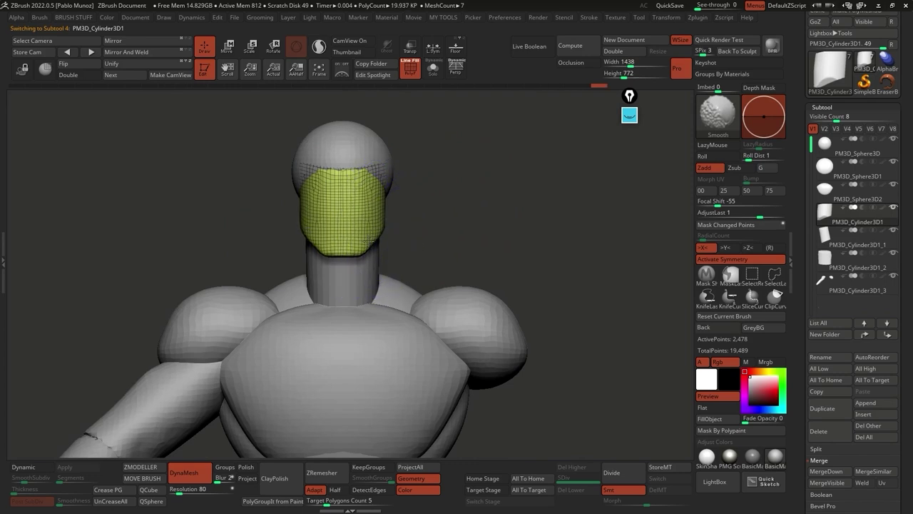
# Step: Select the cranium sphere and adjust its sides with the symmetrical Move brush to fit the face
pyautogui.keyDown('alt'); pyautogui.click(382, 163); pyautogui.keyUp('alt')
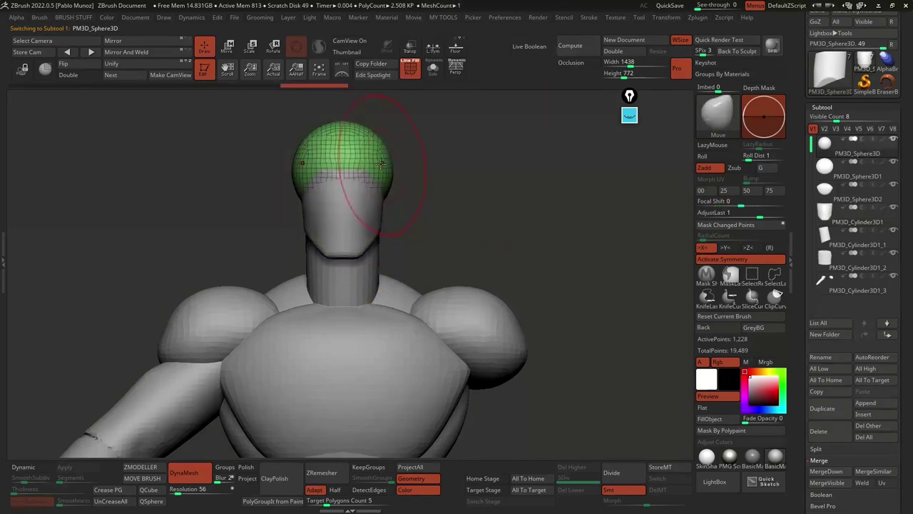
pyautogui.moveTo(420, 172)
pyautogui.keyDown('alt'); pyautogui.mouseDown()
pyautogui.moveTo(399, 199)
pyautogui.moveTo(388, 197)
pyautogui.mouseUp(); pyautogui.keyUp('alt')
pyautogui.moveTo(461, 190); pyautogui.dragTo(447, 206)
# Step: Select the neck cylinder and pull its rear base backward into the upper back with the Move brush
pyautogui.keyDown('alt'); pyautogui.click(427, 255); pyautogui.keyUp('alt')
pyautogui.moveTo(457, 249); pyautogui.dragTo(470, 245)
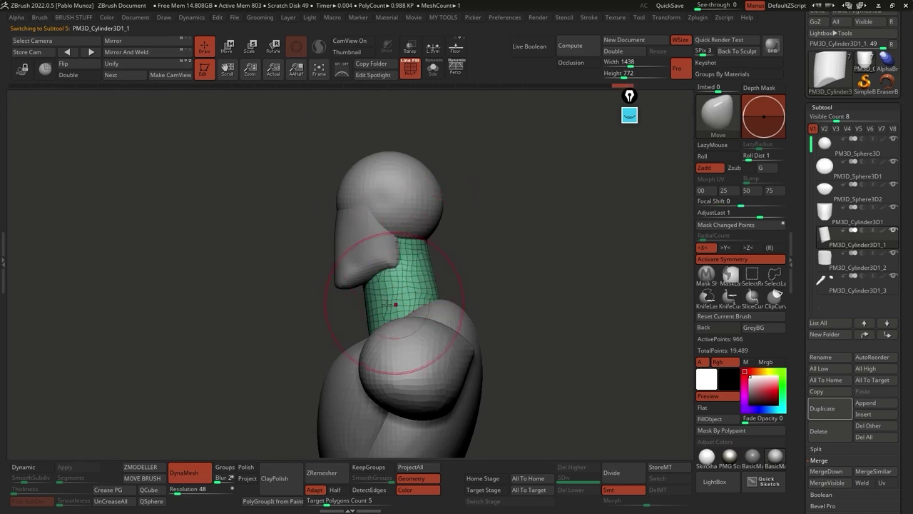
pyautogui.moveTo(437, 265)
pyautogui.mouseDown()
pyautogui.moveTo(450, 258)
pyautogui.moveTo(475, 279)
pyautogui.moveTo(497, 250)
pyautogui.moveTo(467, 234)
pyautogui.mouseUp()
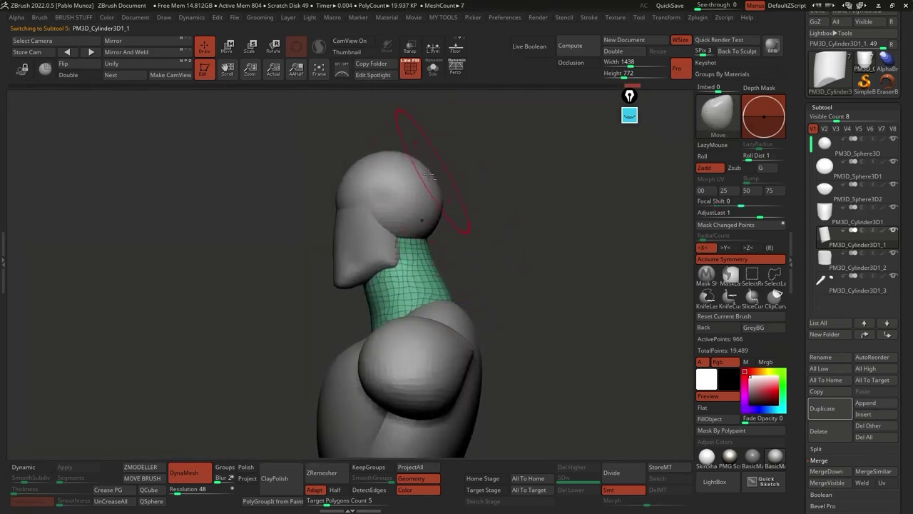
# Step: Reshape the back of the cranium sphere with the Move brush and select the arm and shoulders subtool
pyautogui.keyDown('alt'); pyautogui.click(434, 164); pyautogui.keyUp('alt')
pyautogui.moveTo(469, 225); pyautogui.dragTo(496, 192)
pyautogui.keyDown('alt'); pyautogui.click(457, 284); pyautogui.keyUp('alt')
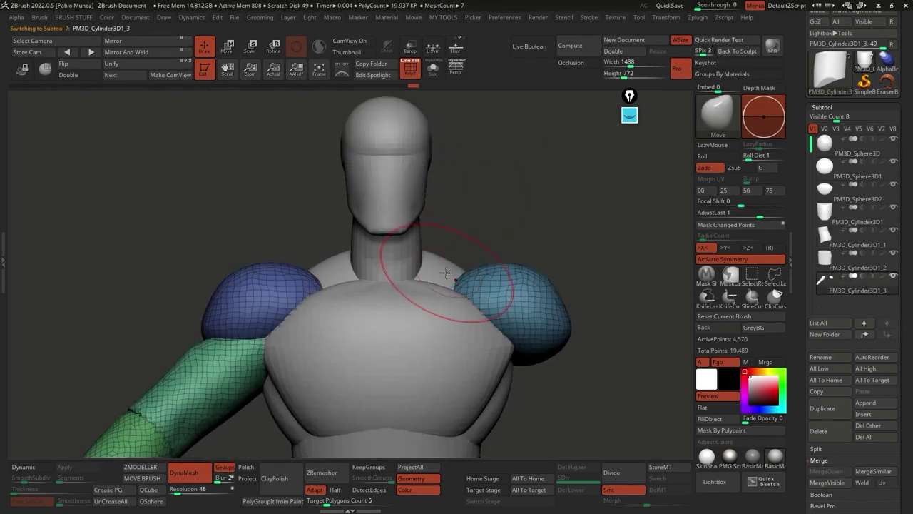
pyautogui.moveTo(493, 262); pyautogui.dragTo(498, 193, button='right')
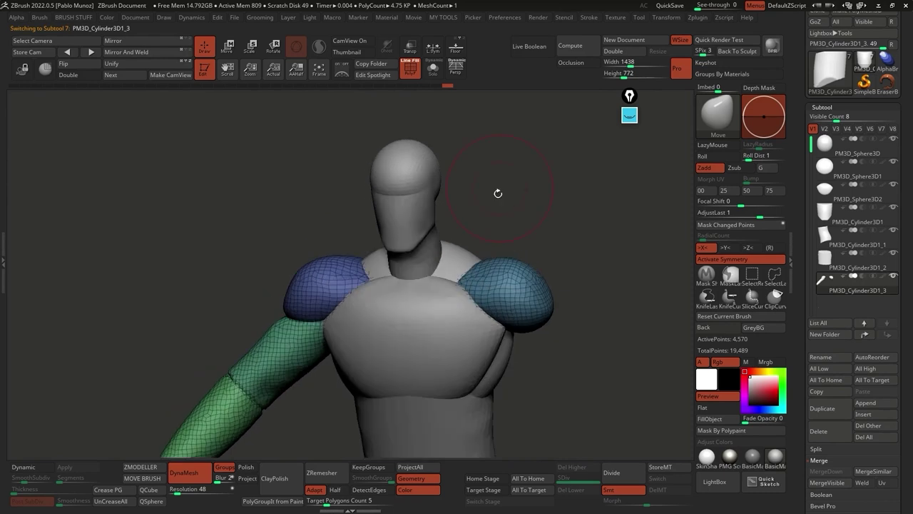
# Step: Try reshaping the side of the cranium sphere with the Move brush, and undo the latest changes
pyautogui.keyDown('alt'); pyautogui.click(442, 170); pyautogui.keyUp('alt')
pyautogui.moveTo(453, 152); pyautogui.dragTo(475, 144)
pyautogui.hotkey('ctrl', 'z')
pyautogui.hotkey('ctrl', 'z')
pyautogui.hotkey('ctrl', 'z')
# Step: Select the back sphere, raise its top toward the neck and shape the lower back with the symmetrical Move brush
pyautogui.moveTo(445, 292); pyautogui.dragTo(449, 264, button='right')
pyautogui.keyDown('alt'); pyautogui.click(463, 261); pyautogui.keyUp('alt')
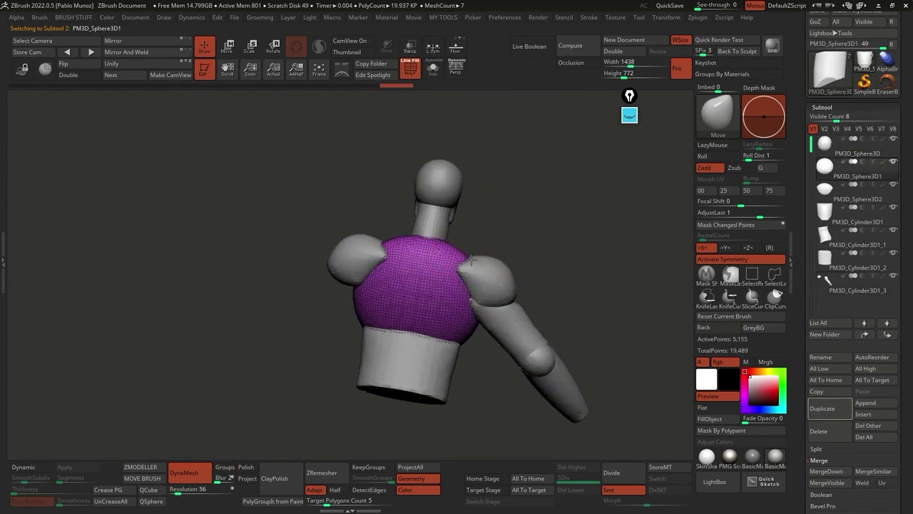
pyautogui.moveTo(439, 231); pyautogui.dragTo(472, 249, button='right')
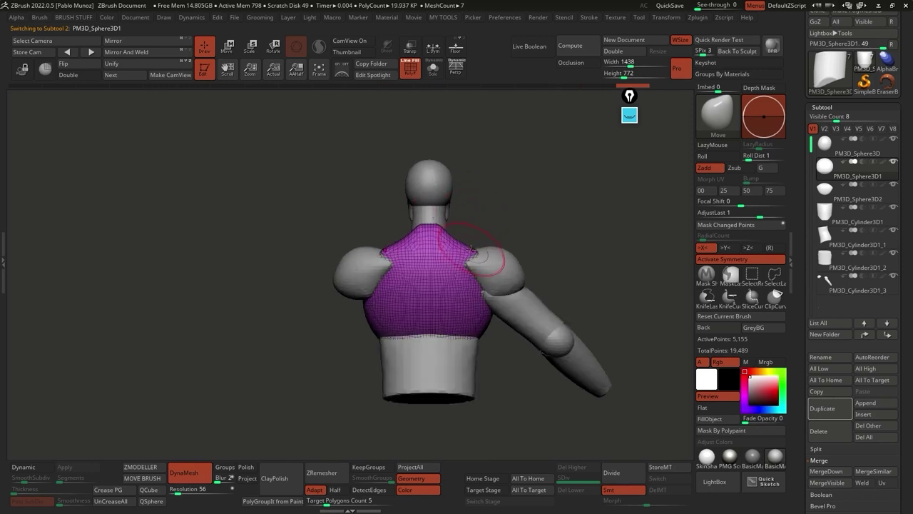
pyautogui.moveTo(465, 206); pyautogui.dragTo(454, 319, button='right')
pyautogui.moveTo(457, 318)
pyautogui.mouseDown()
pyautogui.moveTo(460, 341)
pyautogui.moveTo(450, 360)
pyautogui.mouseUp()
pyautogui.press('shift')
pyautogui.moveTo(507, 323)
pyautogui.keyDown('alt'); pyautogui.mouseDown(button='right')
pyautogui.moveTo(461, 293)
pyautogui.moveTo(471, 322)
pyautogui.moveTo(380, 335)
pyautogui.mouseUp(button='right'); pyautogui.keyUp('alt')
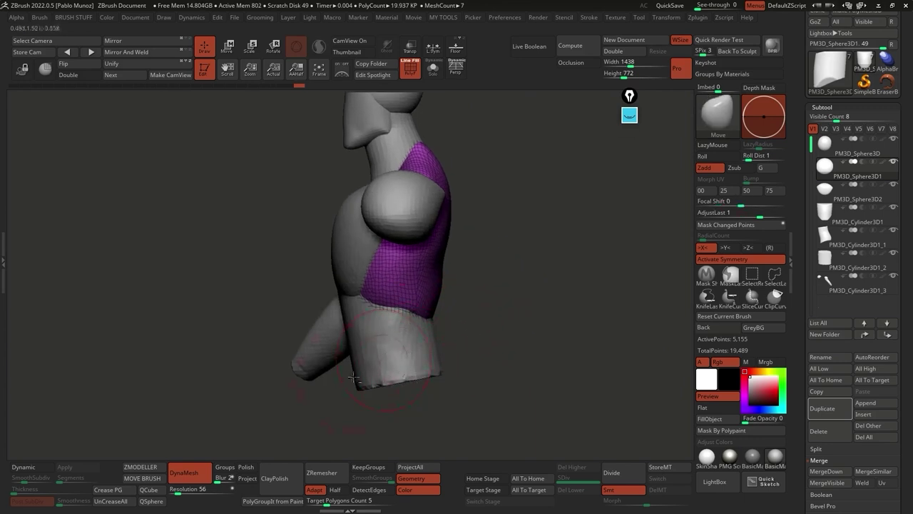
pyautogui.moveTo(354, 378); pyautogui.dragTo(500, 318, button='right')
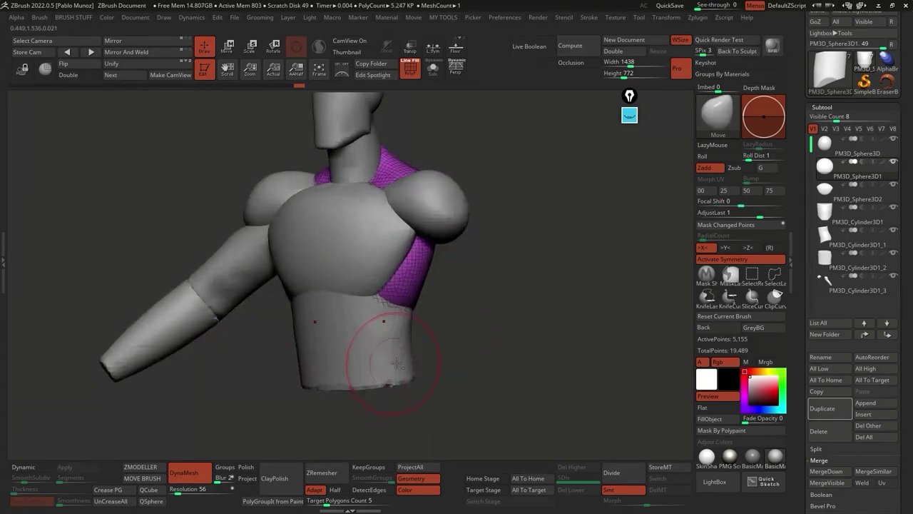
# Step: Select the waist cylinder and use the symmetrical Move brush to shape its sides and round its lower end downward
pyautogui.keyDown('alt'); pyautogui.click(404, 353); pyautogui.keyUp('alt')
pyautogui.moveTo(418, 336)
pyautogui.mouseDown(button='right')
pyautogui.moveTo(430, 341)
pyautogui.moveTo(418, 351)
pyautogui.moveTo(424, 356)
pyautogui.mouseUp(button='right')
pyautogui.moveTo(464, 326)
pyautogui.keyDown('ctrl'); pyautogui.mouseDown(button='right')
pyautogui.moveTo(485, 321)
pyautogui.moveTo(463, 312)
pyautogui.mouseUp(button='right'); pyautogui.keyUp('ctrl')
pyautogui.press('space')
pyautogui.moveTo(405, 360); pyautogui.dragTo(407, 372)
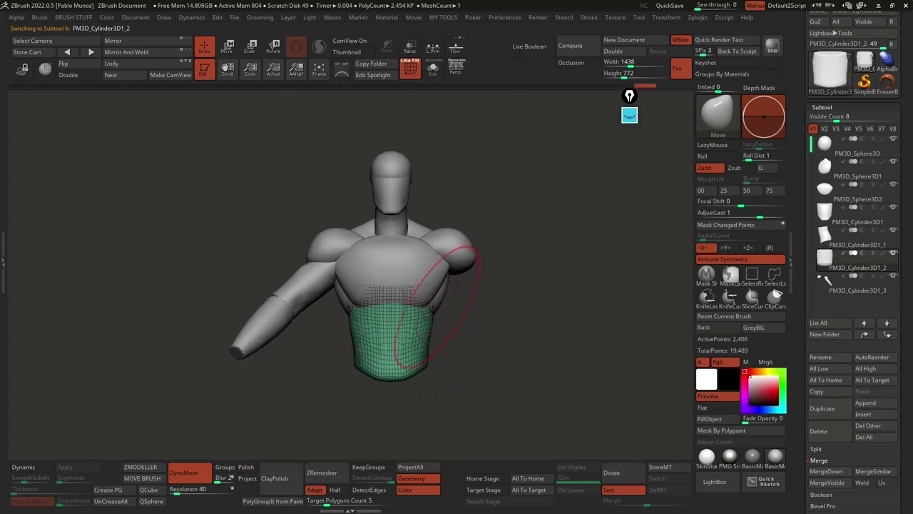
# Step: Select the neck cylinder and adjust it from behind with the symmetrical Move brush
pyautogui.keyDown('alt'); pyautogui.click(443, 263); pyautogui.keyUp('alt')
pyautogui.moveTo(299, 356); pyautogui.dragTo(432, 201)
pyautogui.keyDown('alt'); pyautogui.click(408, 236); pyautogui.keyUp('alt')
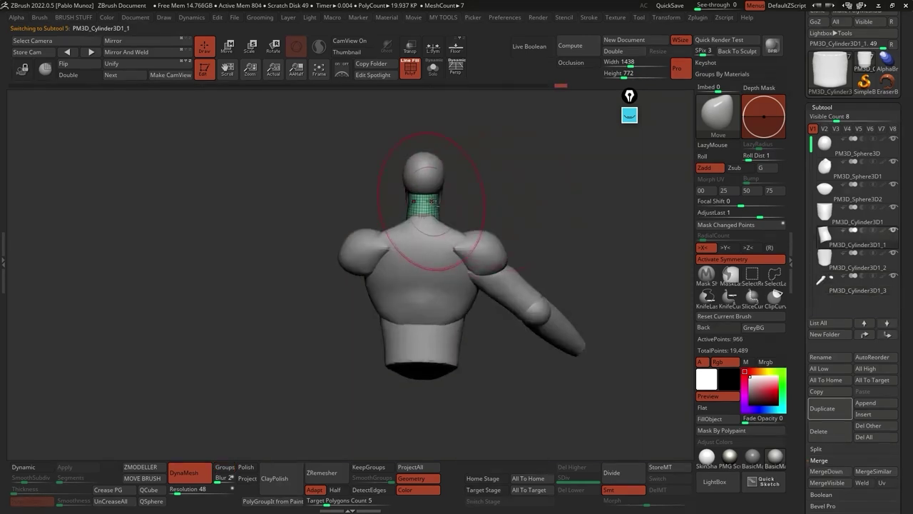
pyautogui.moveTo(436, 264); pyautogui.dragTo(508, 226)
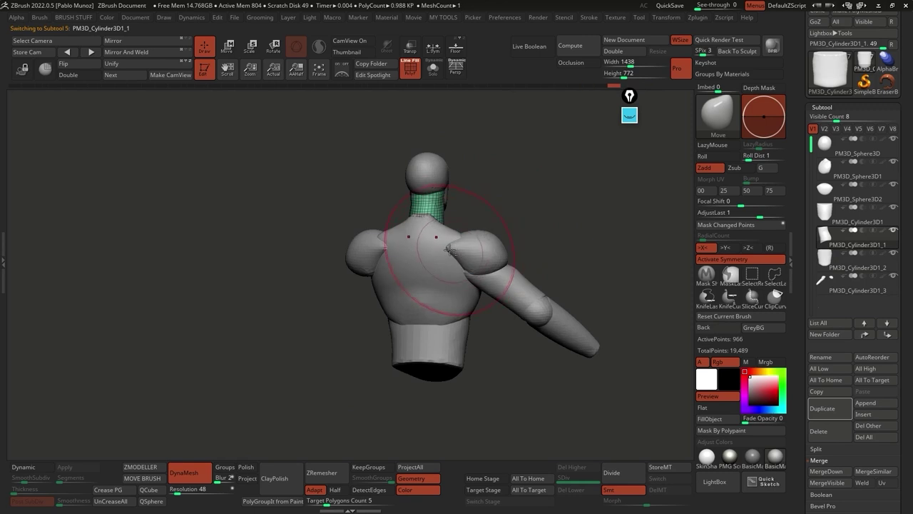
# Step: Select the arm and shoulders subtool and turn off the polyframe display
pyautogui.keyDown('alt'); pyautogui.click(456, 251); pyautogui.keyUp('alt')
pyautogui.moveTo(521, 200); pyautogui.dragTo(438, 137)
pyautogui.press('space')
pyautogui.click(410, 68)
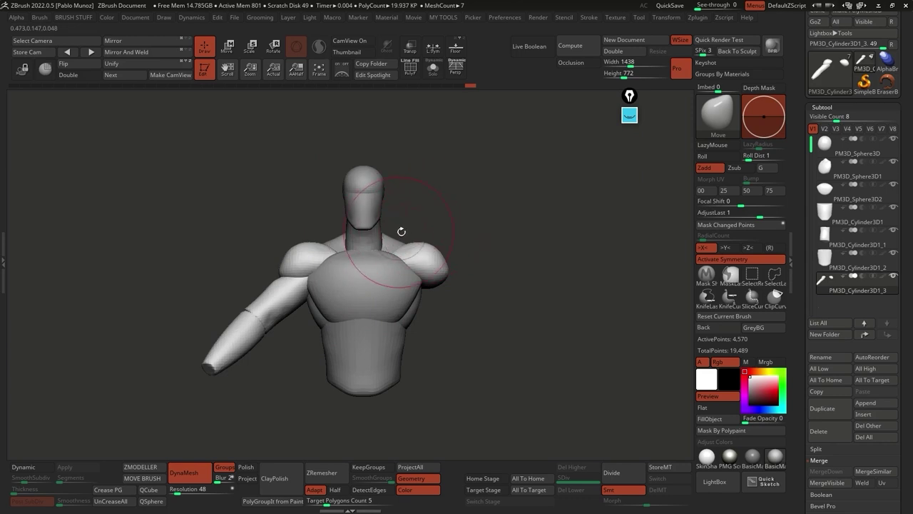
# Step: Turn the polyframe display back on and try pulling the joint between shoulder and upper arm outward with the Move brush
pyautogui.moveTo(392, 262); pyautogui.dragTo(511, 276)
pyautogui.moveTo(304, 270)
pyautogui.keyDown('ctrl'); pyautogui.mouseDown(button='right')
pyautogui.moveTo(298, 276)
pyautogui.moveTo(333, 263)
pyautogui.mouseUp(button='right'); pyautogui.keyUp('ctrl')
pyautogui.click(411, 74)
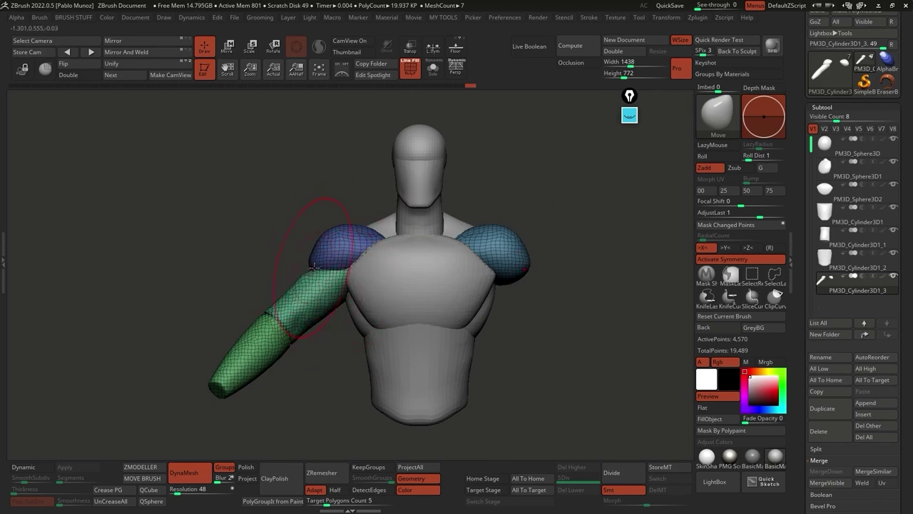
pyautogui.moveTo(311, 267)
pyautogui.mouseDown()
pyautogui.moveTo(300, 245)
pyautogui.moveTo(285, 265)
pyautogui.mouseUp()
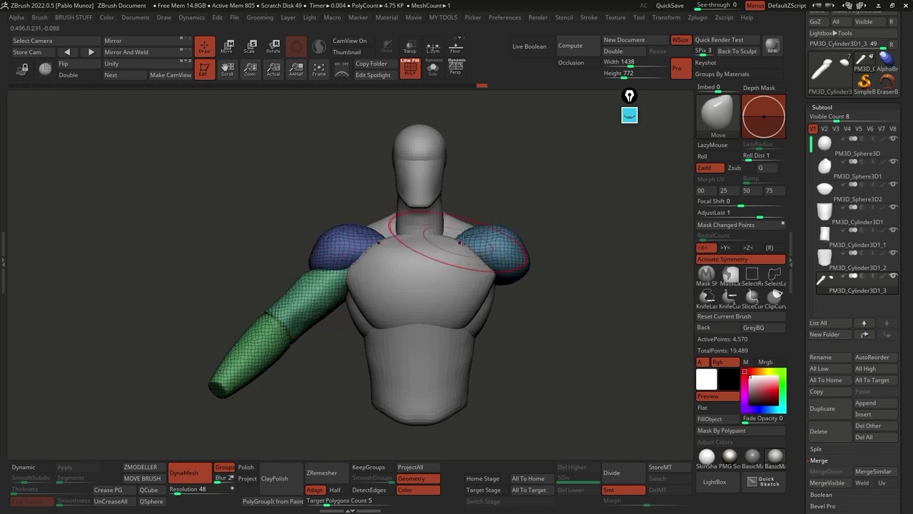
# Step: Choose the Move Topological brush and bring up the essential brushes and AccuCurve option for comparison with Move
pyautogui.click(719, 126)
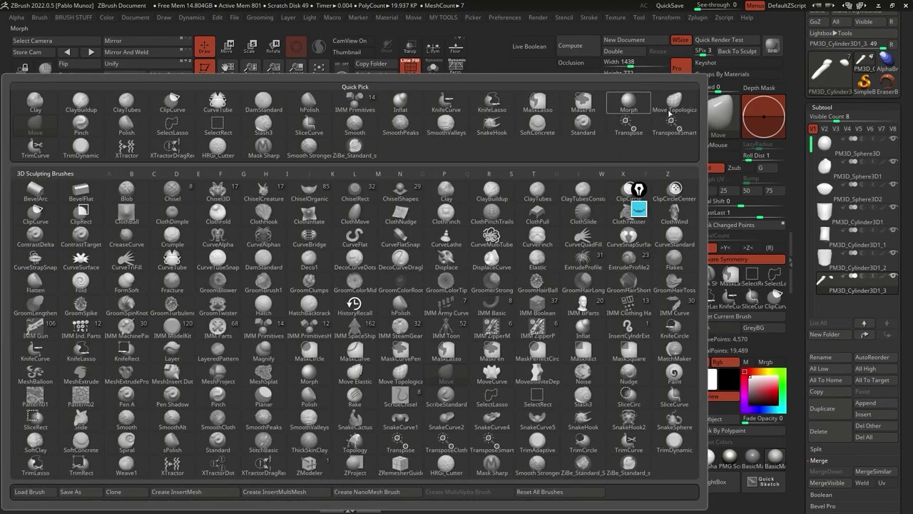
pyautogui.click(675, 105)
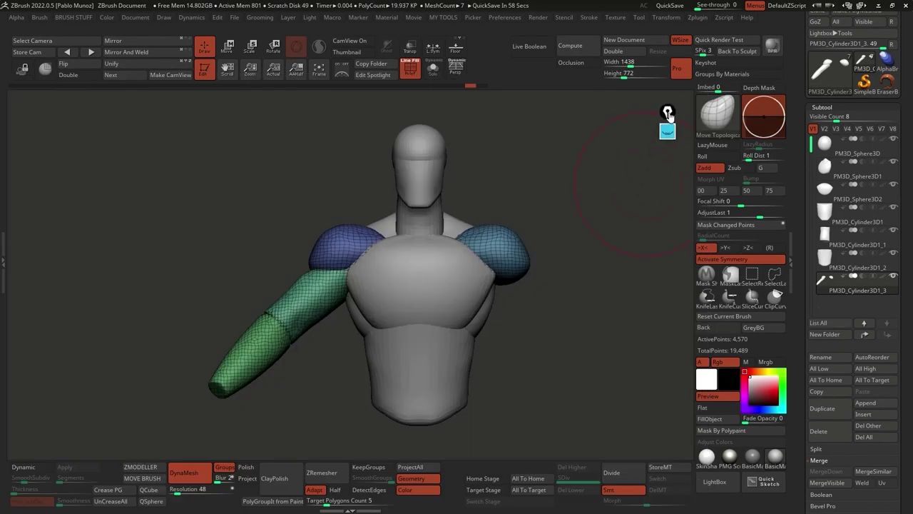
pyautogui.press('b')
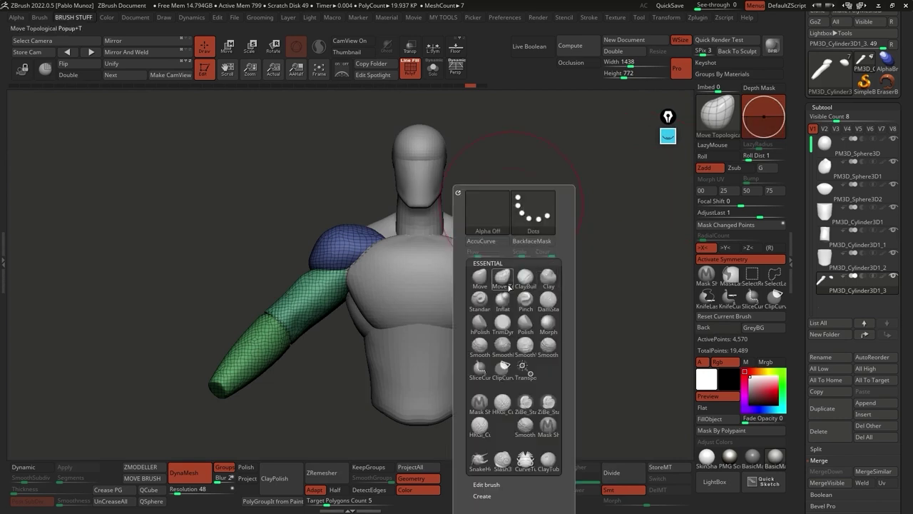
pyautogui.click(481, 240)
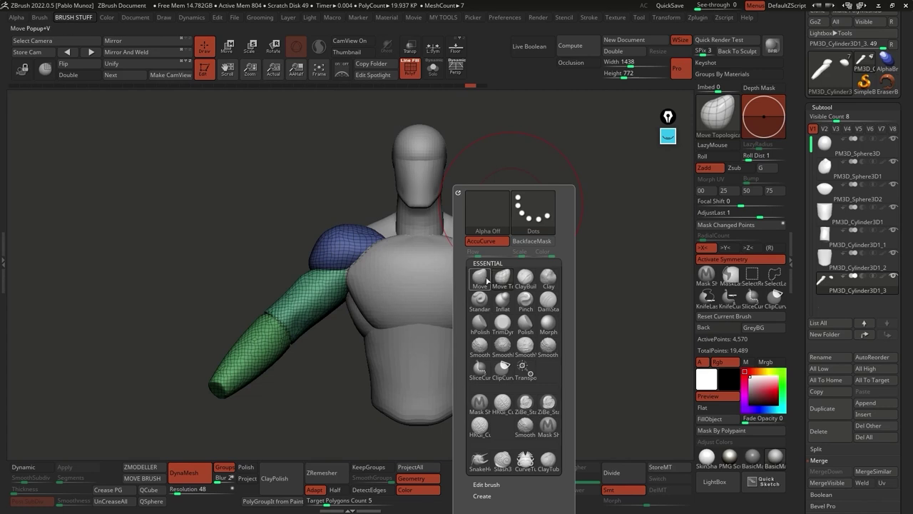
pyautogui.click(480, 278)
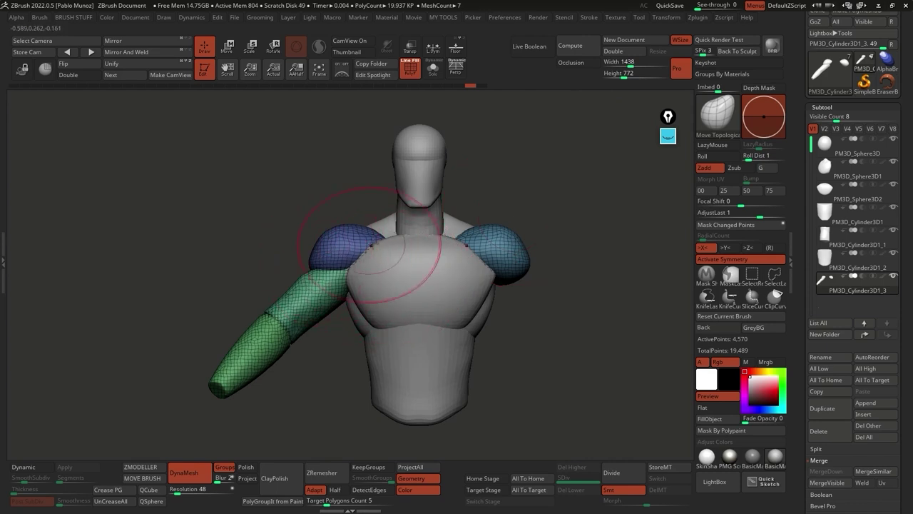
# Step: Pull the outer lower edge of the shoulder spheres outward with the Move Topological brush, keeping X symmetry active
pyautogui.click(721, 262)
pyautogui.keyDown('alt'); pyautogui.moveTo(469, 286); pyautogui.dragTo(433, 255); pyautogui.keyUp('alt')
pyautogui.press('x')
pyautogui.moveTo(299, 248)
pyautogui.mouseDown()
pyautogui.moveTo(209, 222)
pyautogui.moveTo(162, 250)
pyautogui.moveTo(174, 271)
pyautogui.moveTo(306, 321)
pyautogui.moveTo(267, 317)
pyautogui.moveTo(213, 276)
pyautogui.moveTo(238, 204)
pyautogui.moveTo(318, 191)
pyautogui.moveTo(260, 241)
pyautogui.moveTo(244, 285)
pyautogui.moveTo(298, 250)
pyautogui.mouseUp()
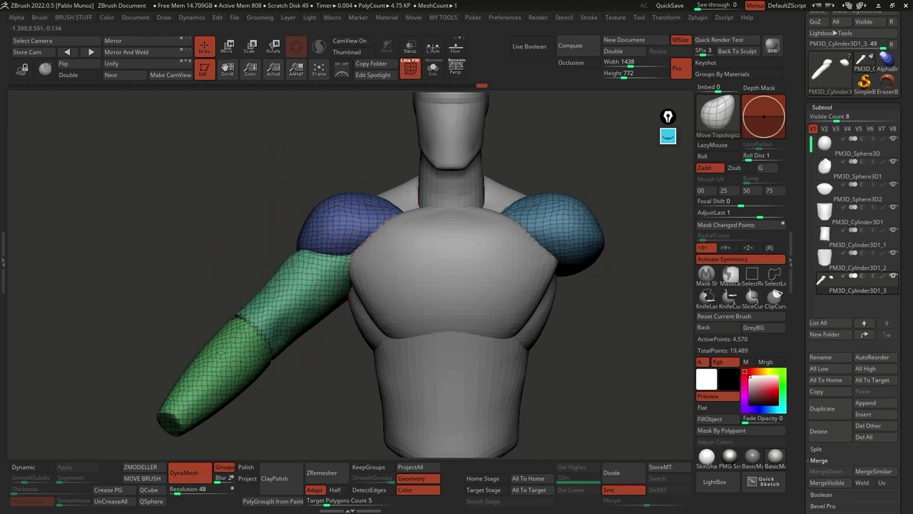
pyautogui.press('space')
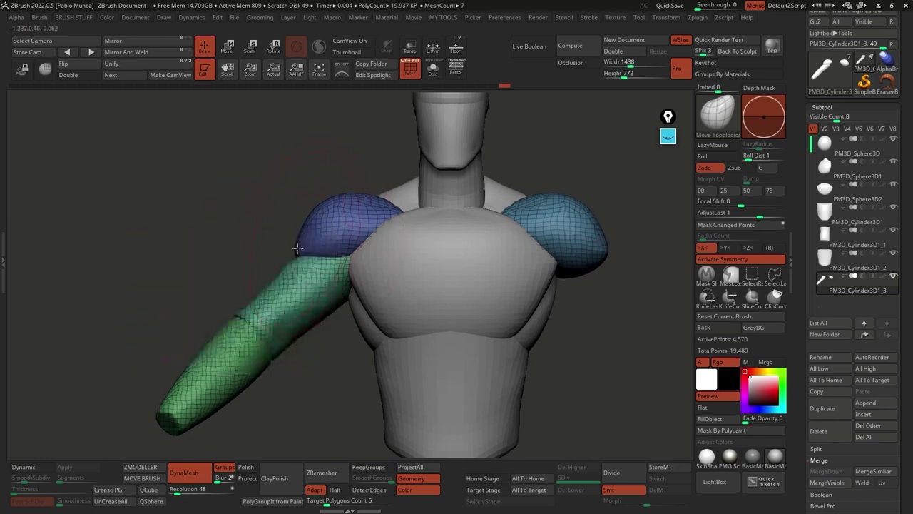
# Step: Refine the shoulders and fit the upper arm beneath them with Move Topological, and turn off the polyframe display
pyautogui.moveTo(373, 287); pyautogui.dragTo(354, 254, button='right')
pyautogui.moveTo(284, 255); pyautogui.dragTo(285, 235, button='right')
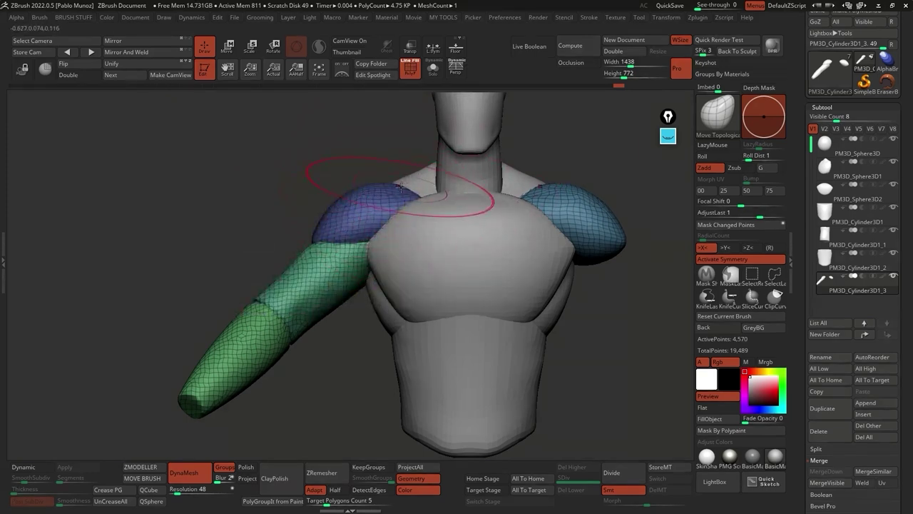
pyautogui.moveTo(304, 254); pyautogui.dragTo(315, 273, button='right')
pyautogui.rightClick(312, 269)
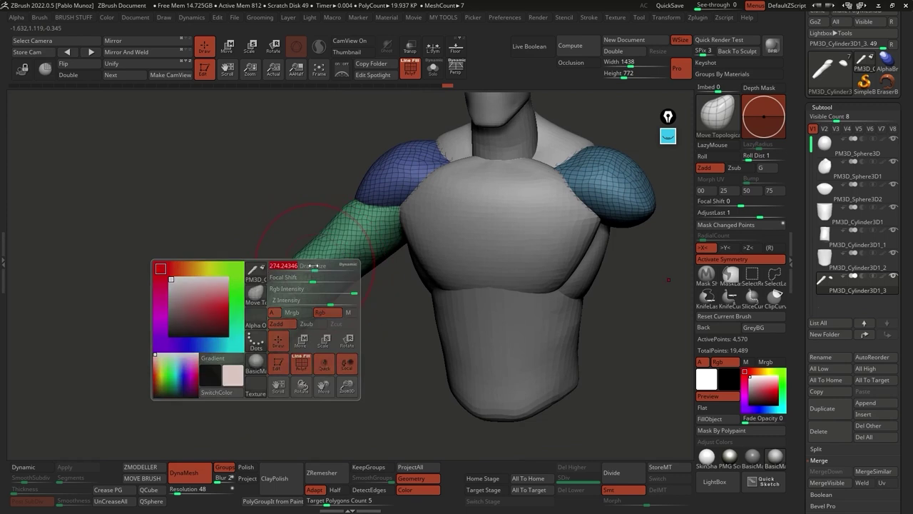
pyautogui.moveTo(271, 189)
pyautogui.mouseDown(button='right')
pyautogui.moveTo(320, 277)
pyautogui.moveTo(305, 275)
pyautogui.moveTo(326, 265)
pyautogui.mouseUp(button='right')
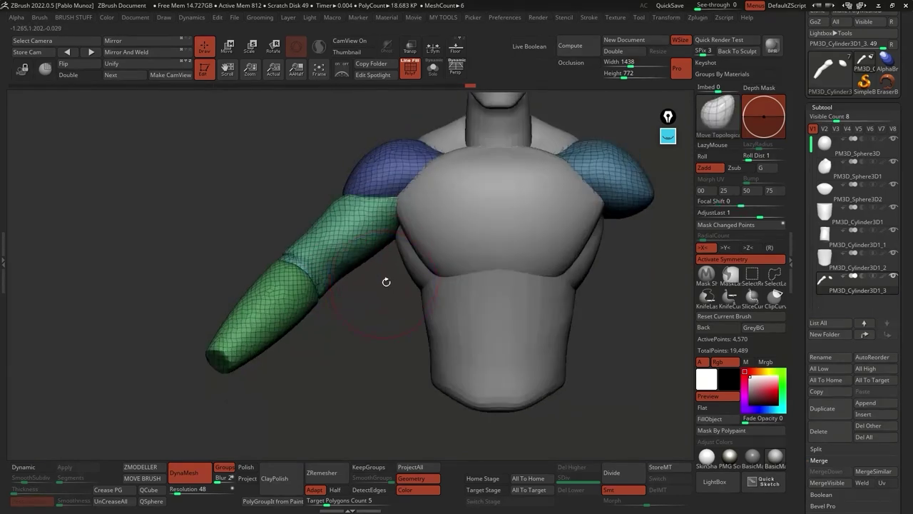
pyautogui.click(411, 74)
pyautogui.keyDown('ctrl'); pyautogui.moveTo(481, 288); pyautogui.dragTo(489, 226, button='right'); pyautogui.keyUp('ctrl')
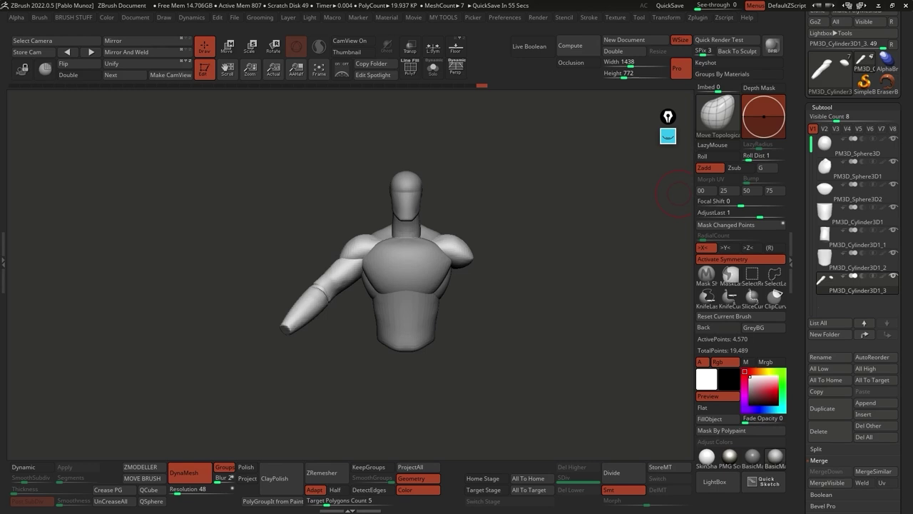
pyautogui.keyDown('ctrl'); pyautogui.moveTo(488, 216); pyautogui.dragTo(509, 209, button='right'); pyautogui.keyUp('ctrl')
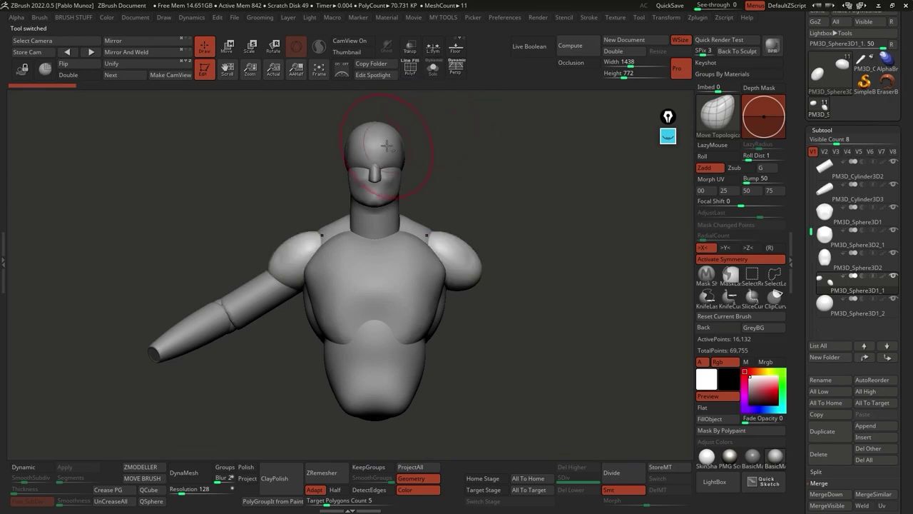
# Step: Examine the second mannequin's separate neck, chest, abdomen and nose subtools with the polyframe display on
pyautogui.click(405, 74)
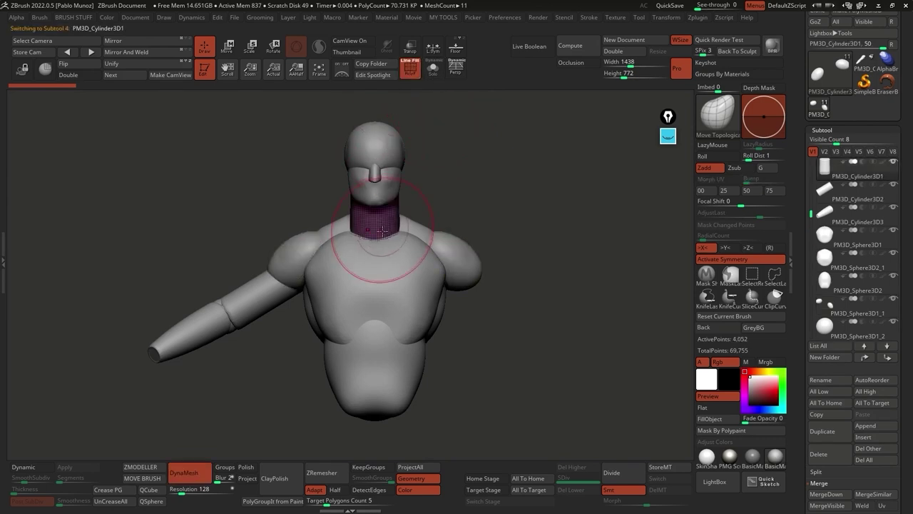
pyautogui.keyDown('alt'); pyautogui.click(388, 251); pyautogui.keyUp('alt')
pyautogui.keyDown('alt'); pyautogui.click(398, 356); pyautogui.keyUp('alt')
pyautogui.keyDown('alt'); pyautogui.click(379, 306); pyautogui.keyUp('alt')
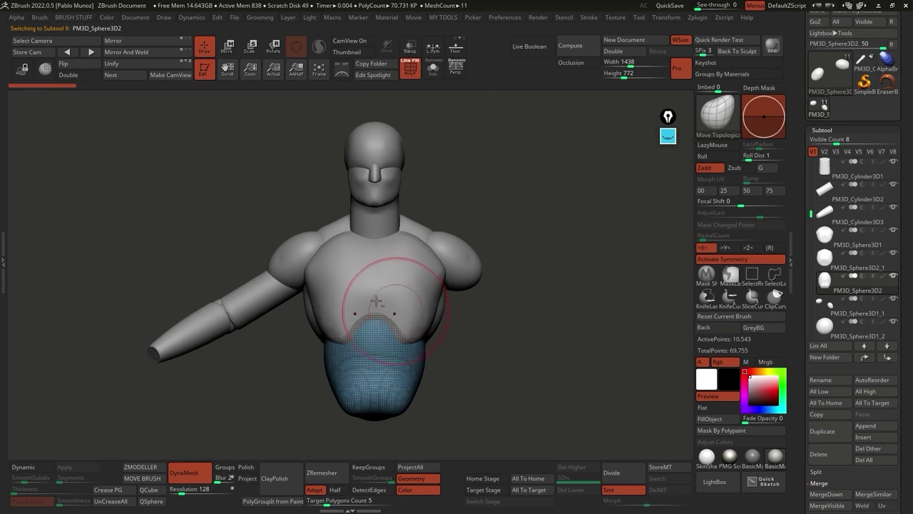
pyautogui.moveTo(457, 179)
pyautogui.mouseDown()
pyautogui.moveTo(486, 177)
pyautogui.moveTo(369, 179)
pyautogui.moveTo(385, 178)
pyautogui.mouseUp()
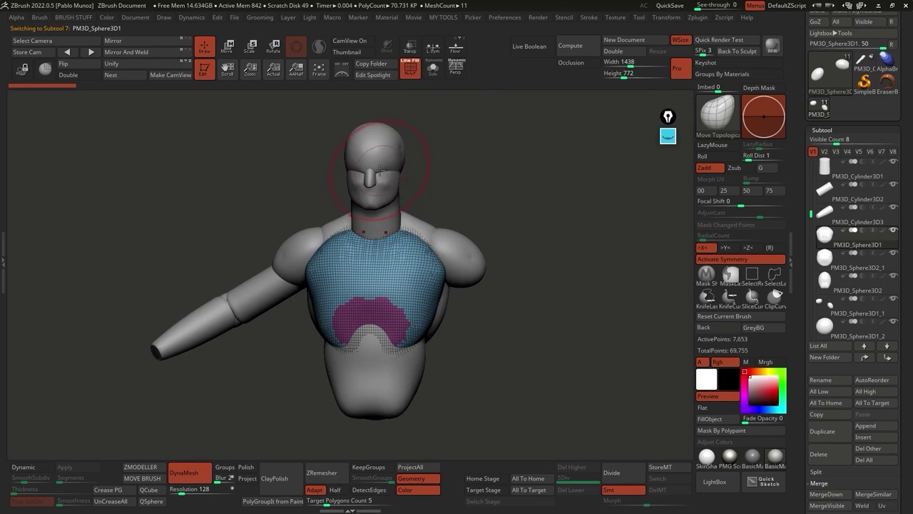
pyautogui.keyDown('alt'); pyautogui.click(371, 179); pyautogui.keyUp('alt')
pyautogui.moveTo(369, 179)
pyautogui.mouseDown()
pyautogui.moveTo(457, 172)
pyautogui.moveTo(491, 180)
pyautogui.mouseUp()
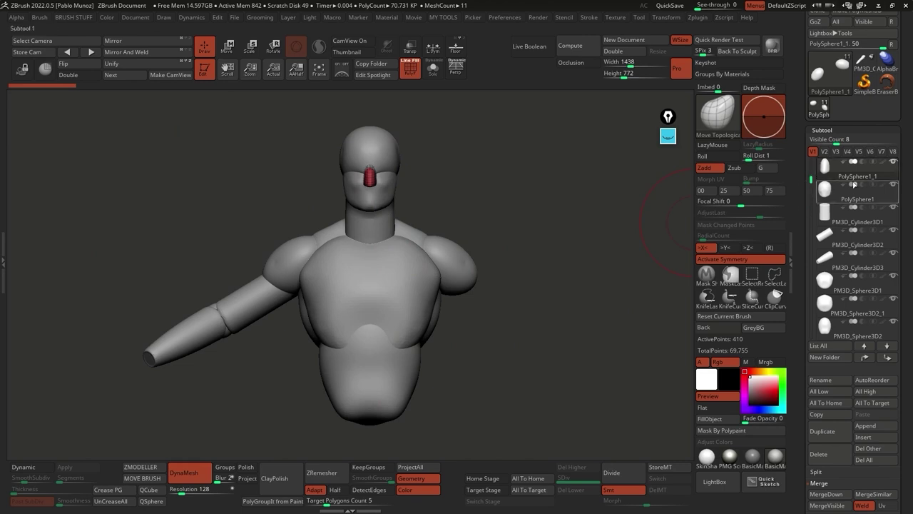
pyautogui.scroll(-1, 795, 180)
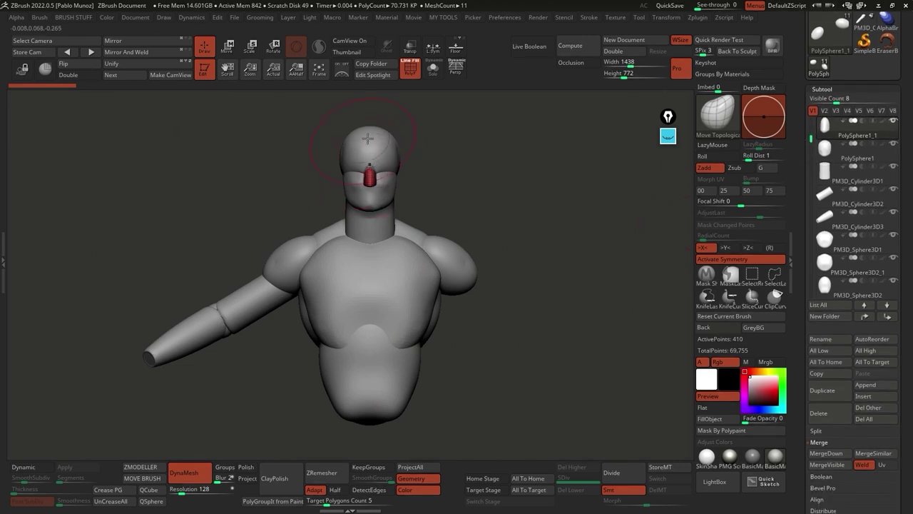
# Step: Merge all visible subtools into a single mesh and switch to the merged tool
pyautogui.scroll(-1, 799, 309)
pyautogui.scroll(-3, 799, 309)
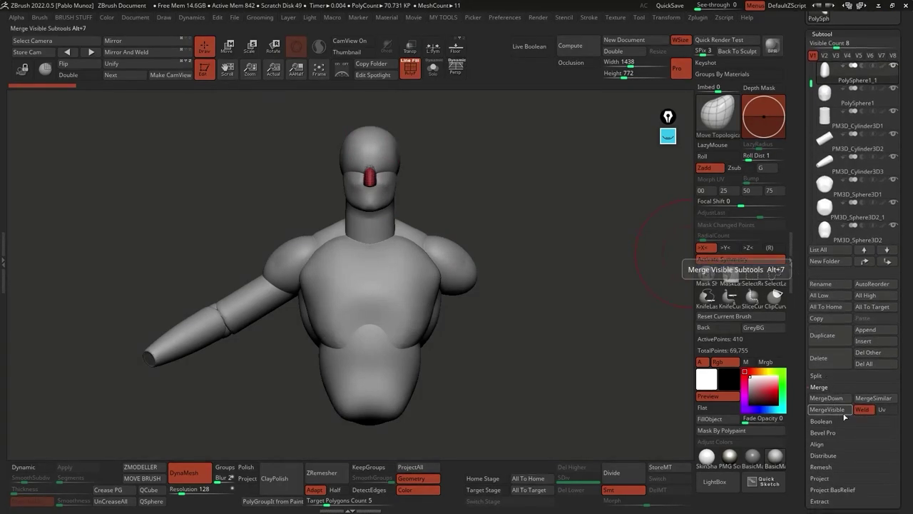
pyautogui.scroll(8, 802, 181)
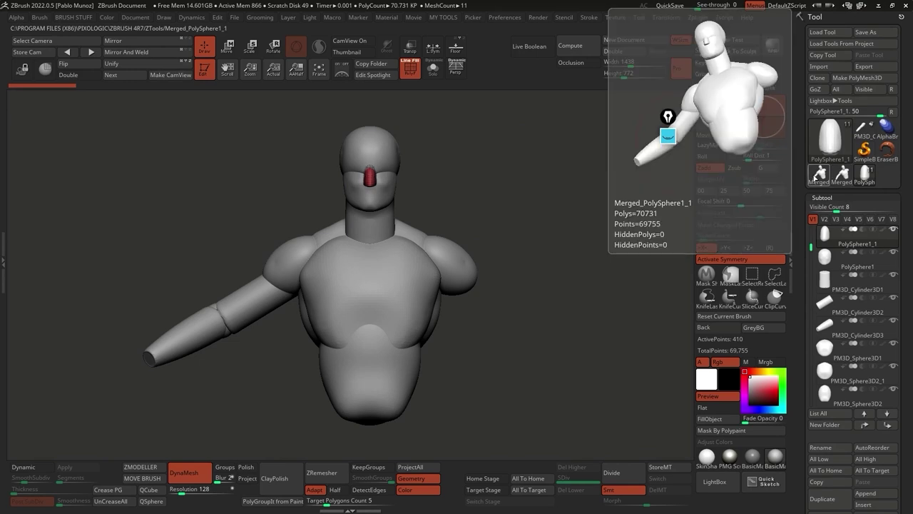
pyautogui.click(842, 180)
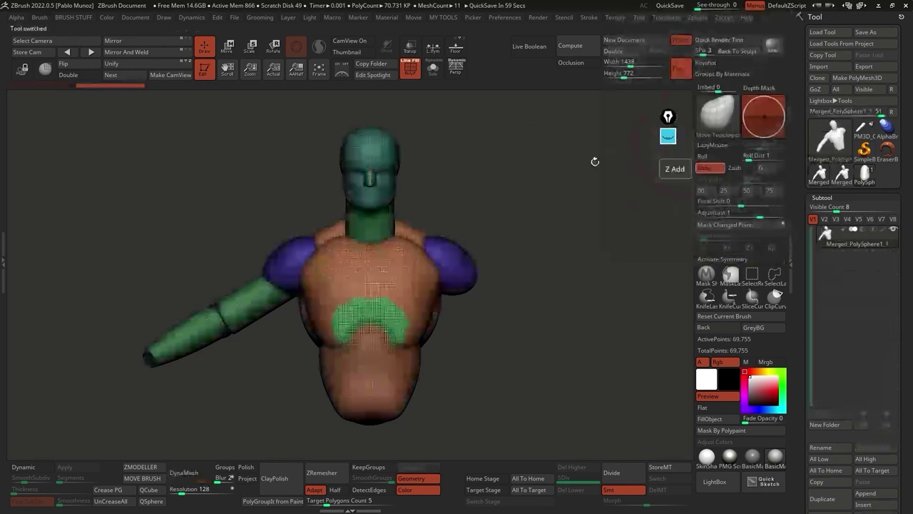
pyautogui.keyDown('alt'); pyautogui.moveTo(487, 173); pyautogui.dragTo(501, 172); pyautogui.keyUp('alt')
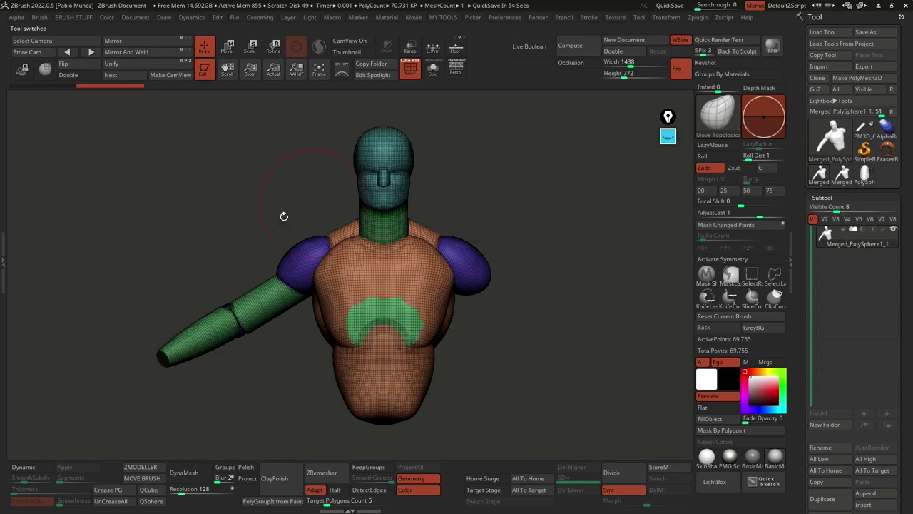
# Step: Mirror and weld the merged mesh to add the opposite arm, and check the result with polyframe off and on
pyautogui.moveTo(523, 324); pyautogui.dragTo(439, 364)
pyautogui.click(139, 55)
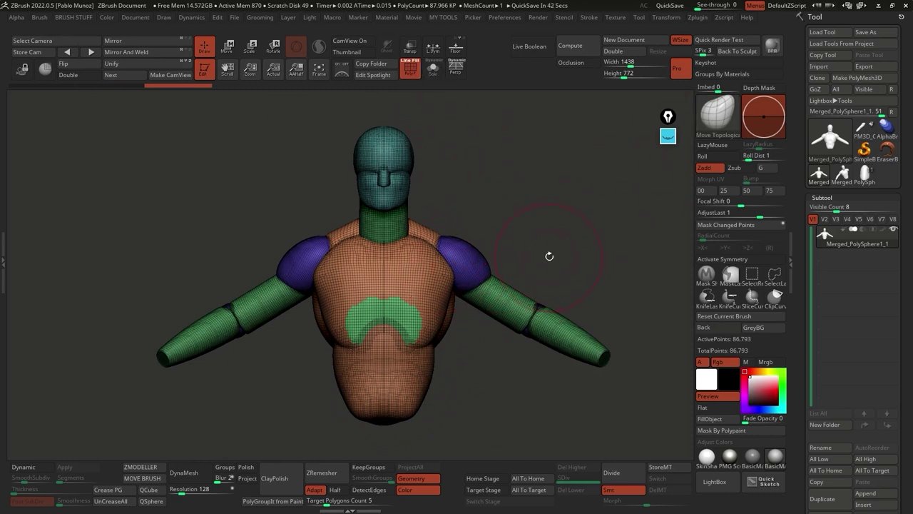
pyautogui.hotkey('shift', 'f')
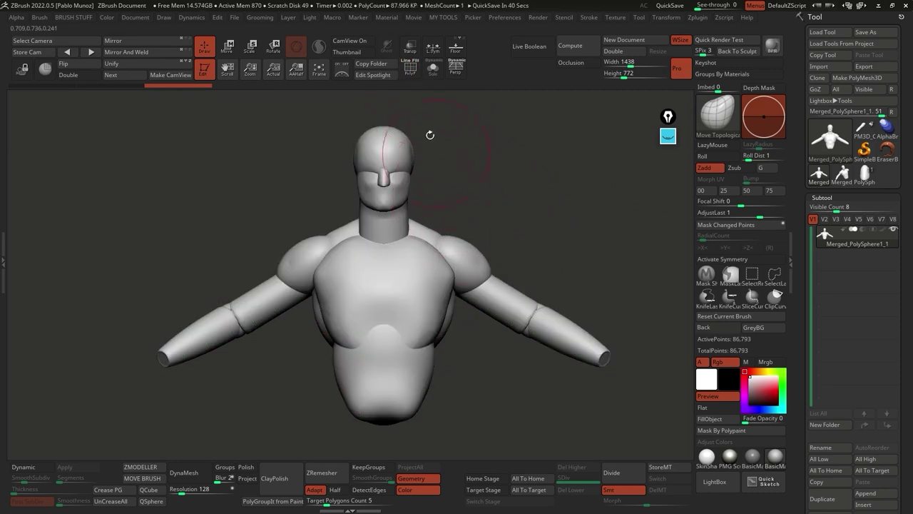
pyautogui.hotkey('shift', 'f')
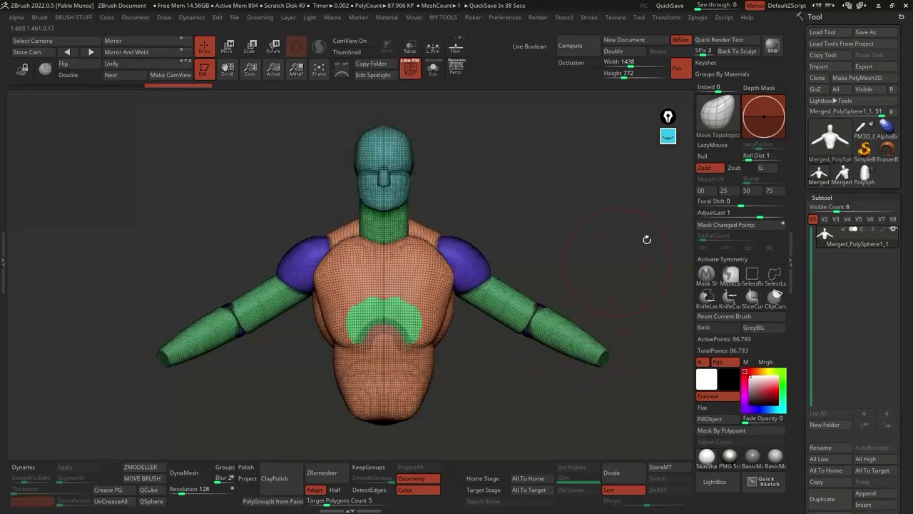
# Step: Regroup the merged mesh by separate body parts with Auto Groups and hide the polyframe lines, keeping the group colours
pyautogui.scroll(-10, 801, 112)
pyautogui.scroll(-5, 849, 285)
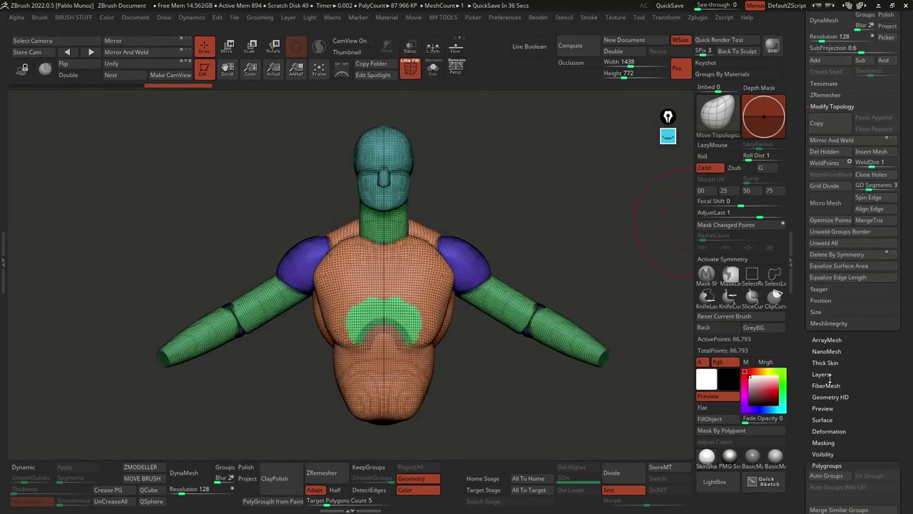
pyautogui.click(827, 152)
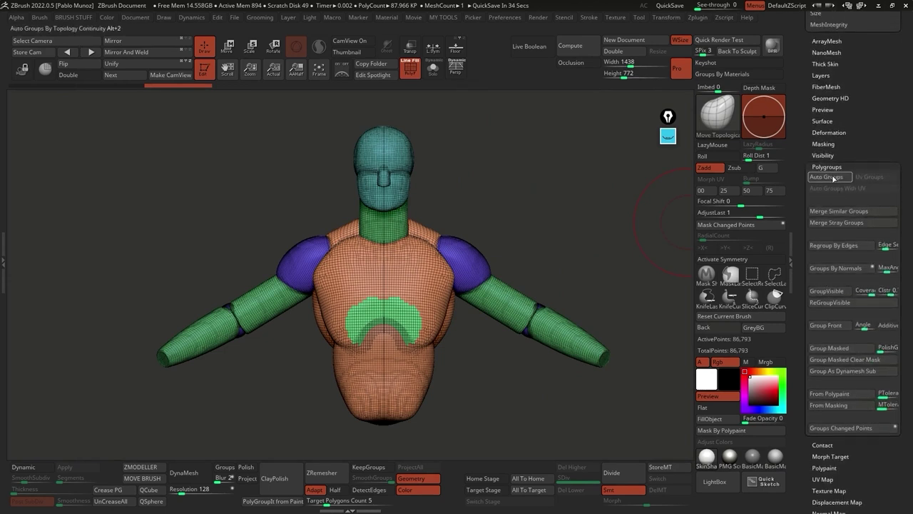
pyautogui.click(829, 177)
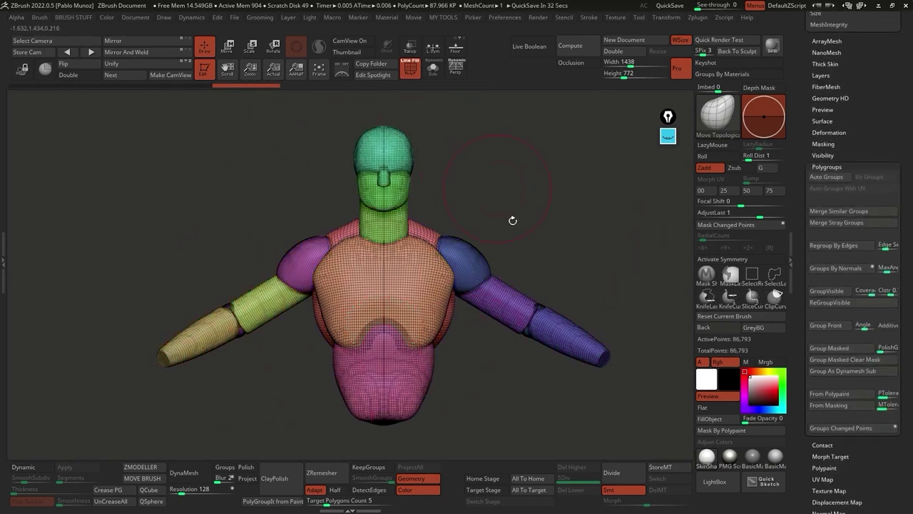
pyautogui.click(410, 66)
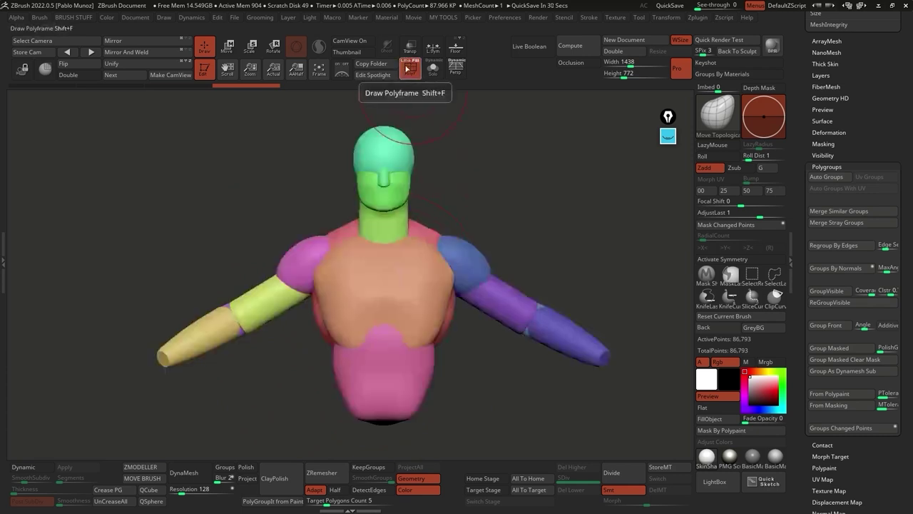
pyautogui.moveTo(595, 304)
pyautogui.mouseDown()
pyautogui.moveTo(627, 293)
pyautogui.moveTo(592, 292)
pyautogui.mouseUp()
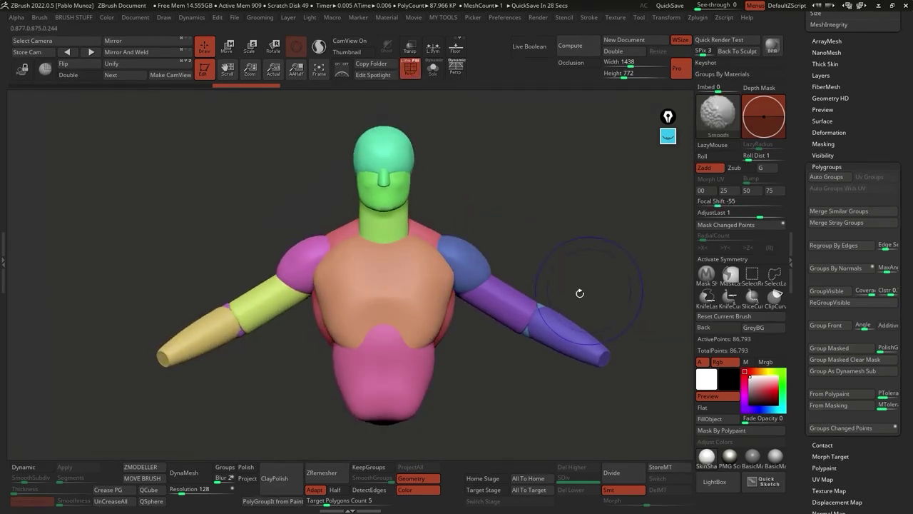
# Step: Mirror and weld again so both arms share the same polygroups, turn off polyframe and choose a basic material
pyautogui.click(126, 52)
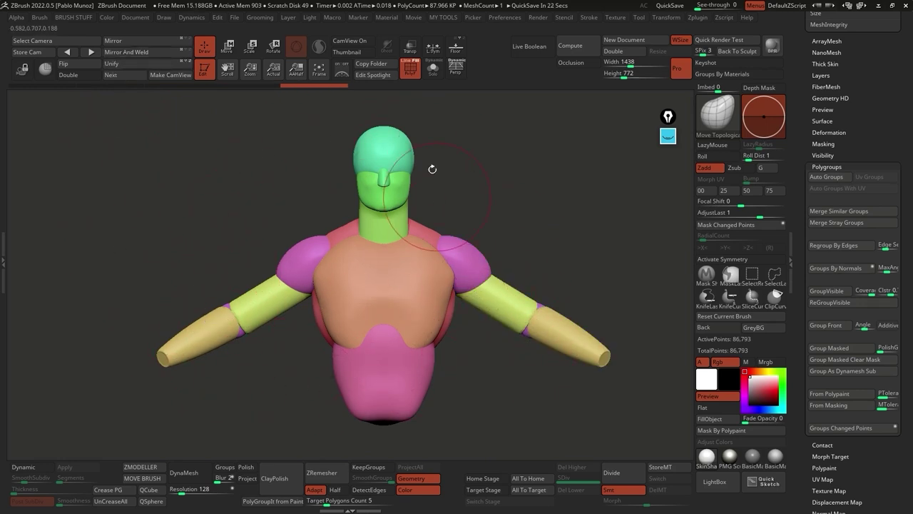
pyautogui.hotkey('shift', 'f')
pyautogui.click(746, 456)
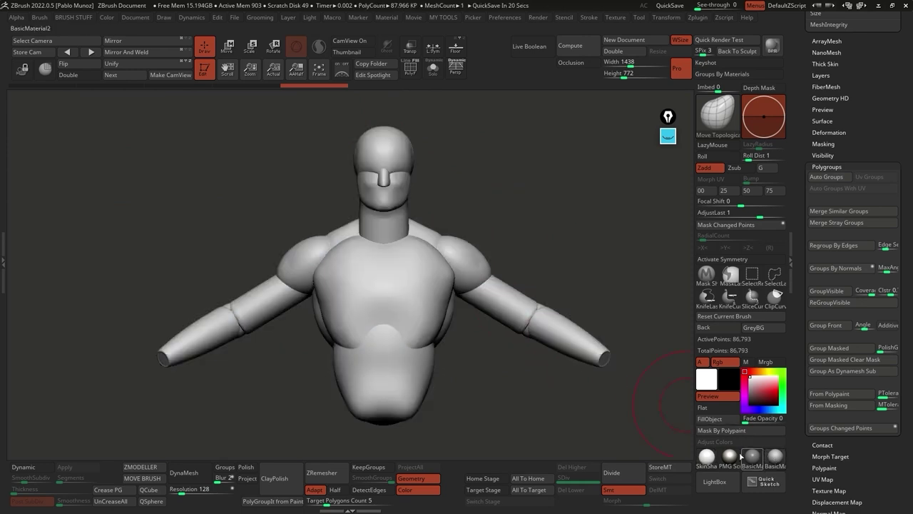
# Step: Set up the Move brush with a draw size suited to the head and X symmetry active
pyautogui.moveTo(542, 236); pyautogui.dragTo(386, 268)
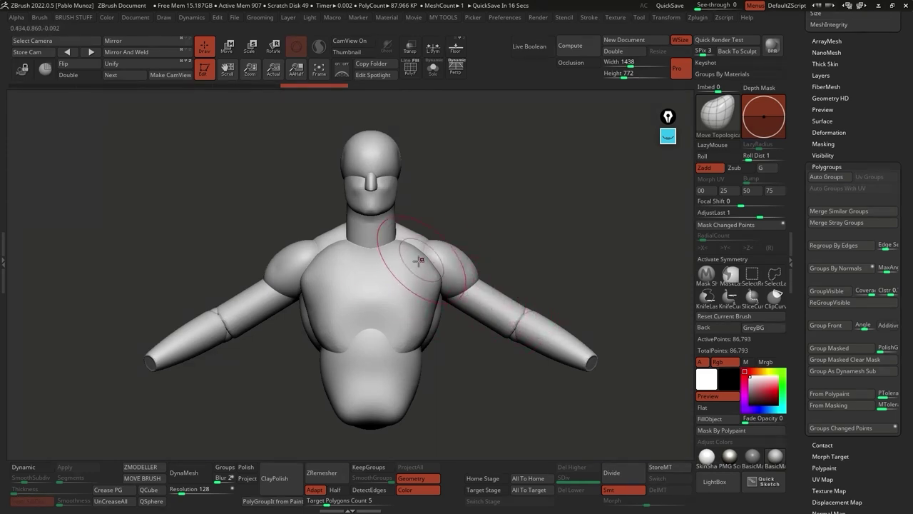
pyautogui.keyDown('ctrl'); pyautogui.moveTo(381, 171); pyautogui.dragTo(398, 219, button='right'); pyautogui.keyUp('ctrl')
pyautogui.rightClick(397, 219)
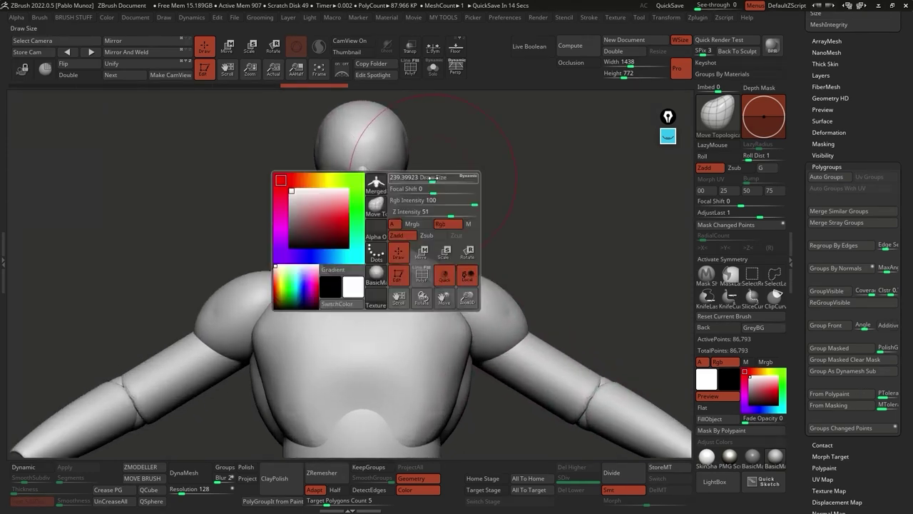
pyautogui.keyDown('alt'); pyautogui.moveTo(458, 194); pyautogui.dragTo(509, 198, button='right'); pyautogui.keyUp('alt')
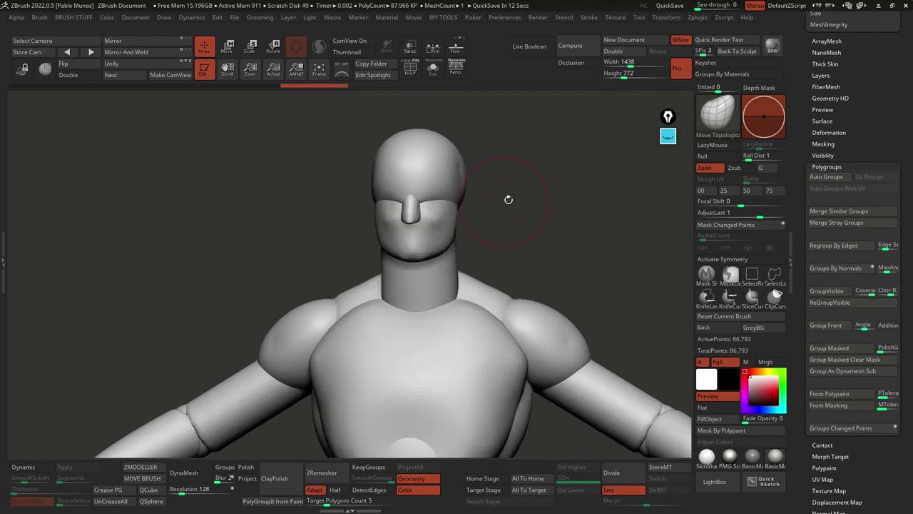
pyautogui.press('b')
pyautogui.press('m')
pyautogui.press('v')
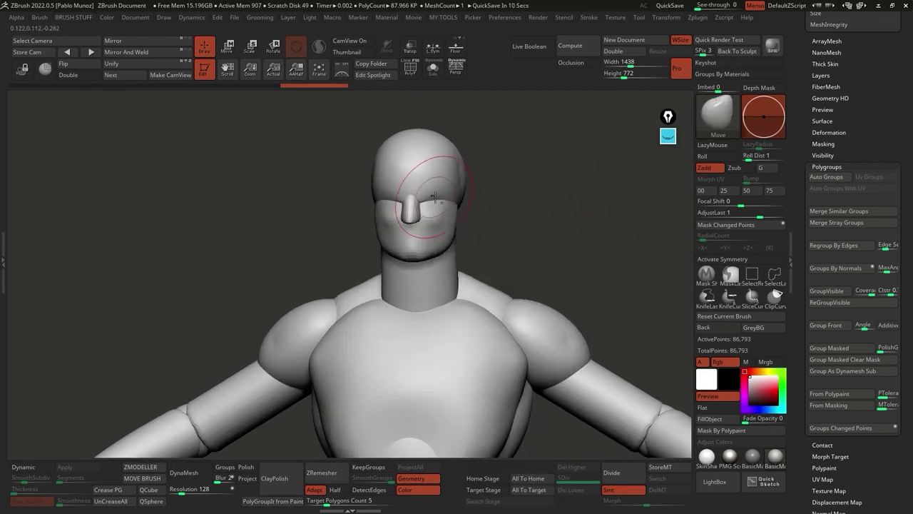
pyautogui.press('x')
pyautogui.moveTo(520, 265); pyautogui.dragTo(461, 252, button='right')
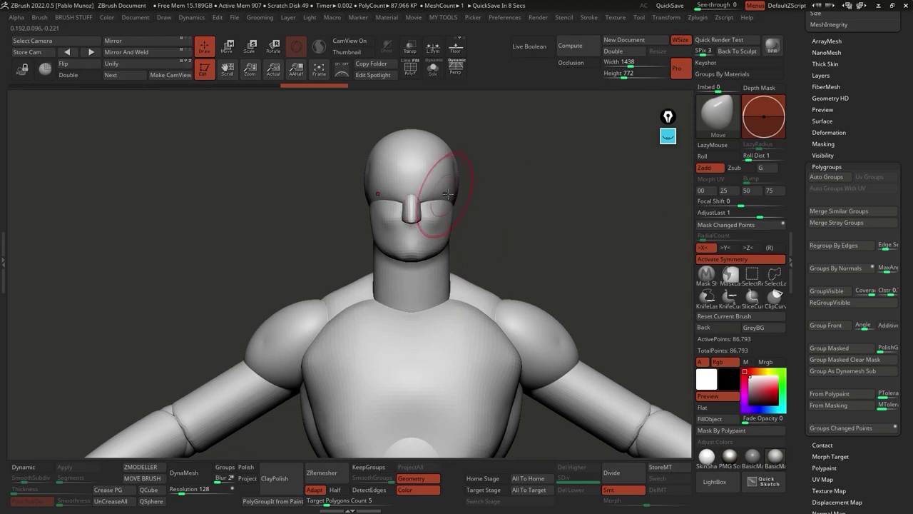
pyautogui.press('b')
pyautogui.moveTo(542, 214); pyautogui.dragTo(442, 207, button='right')
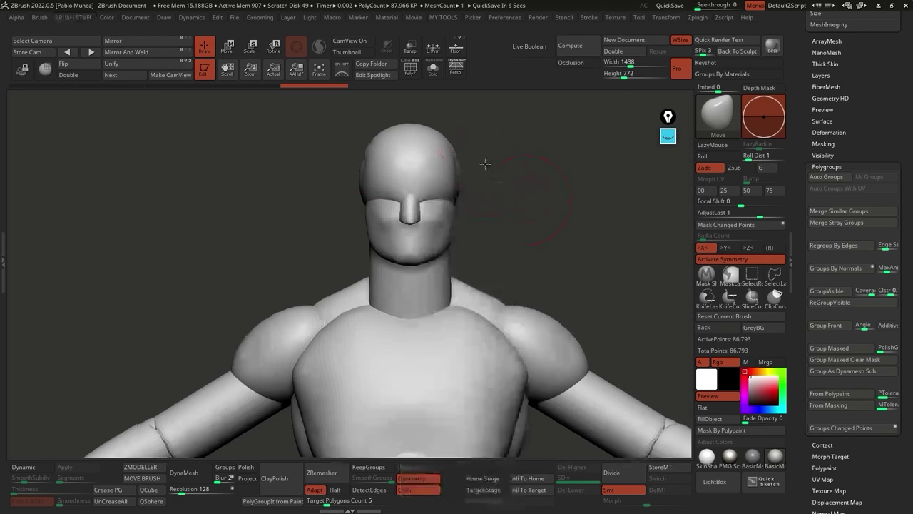
# Step: Form the brow, eye sockets, nose and jaw of the head with the Move brush
pyautogui.moveTo(418, 173); pyautogui.dragTo(399, 178)
pyautogui.keyDown('alt'); pyautogui.moveTo(429, 185); pyautogui.dragTo(418, 187, button='right'); pyautogui.keyUp('alt')
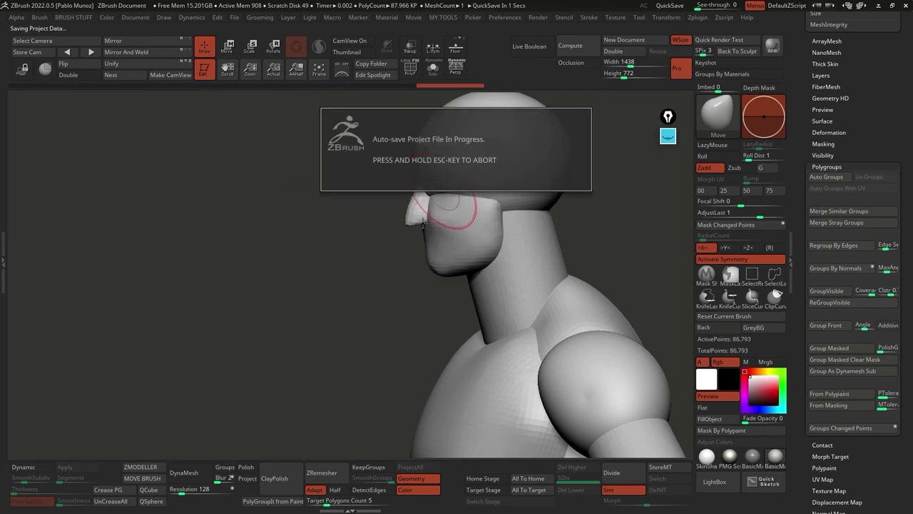
pyautogui.moveTo(438, 189); pyautogui.dragTo(447, 204, button='right')
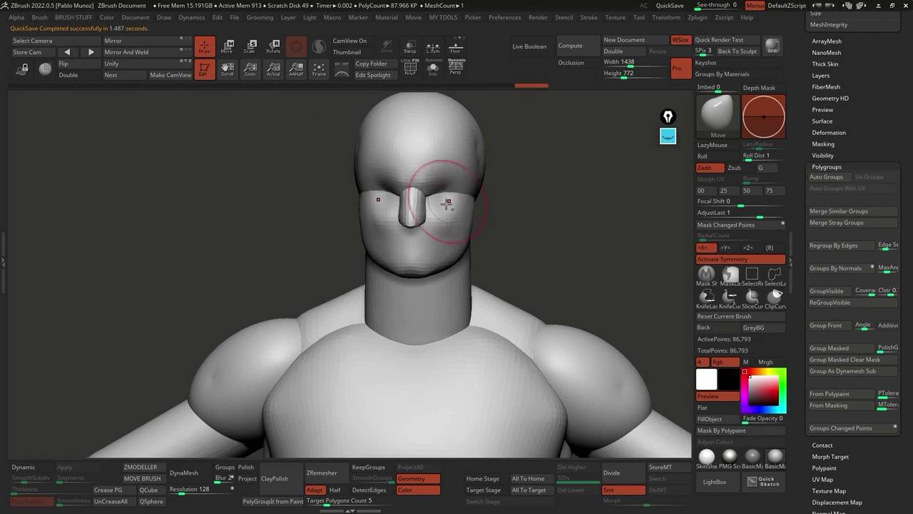
pyautogui.moveTo(443, 259)
pyautogui.mouseDown(button='right')
pyautogui.moveTo(426, 277)
pyautogui.moveTo(451, 246)
pyautogui.mouseUp(button='right')
pyautogui.moveTo(408, 274); pyautogui.dragTo(454, 209, button='right')
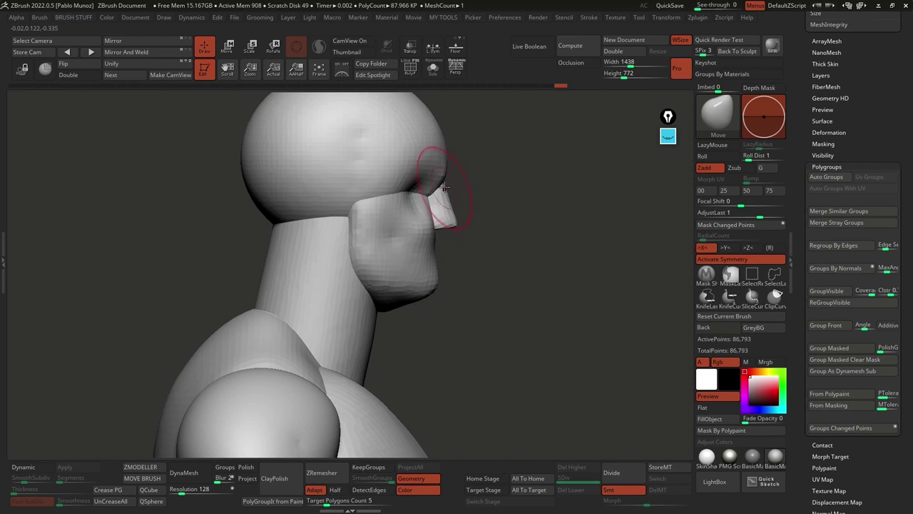
pyautogui.moveTo(456, 186); pyautogui.dragTo(469, 173, button='right')
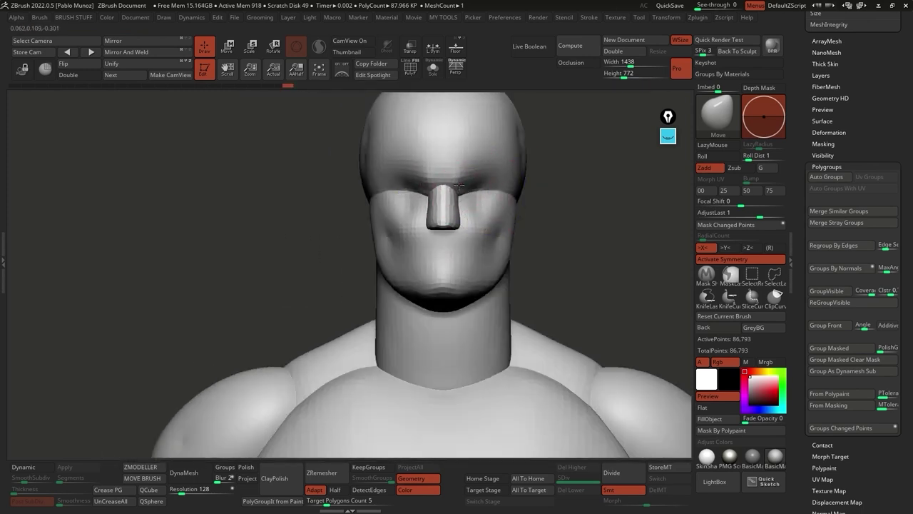
# Step: Refine the side profile, cheeks and jaw of the head with the Move brush, adjusting its size
pyautogui.keyDown('ctrl'); pyautogui.moveTo(482, 219); pyautogui.dragTo(421, 222, button='right'); pyautogui.keyUp('ctrl')
pyautogui.keyDown('alt'); pyautogui.moveTo(461, 249); pyautogui.dragTo(457, 194, button='right'); pyautogui.keyUp('alt')
pyautogui.press('space')
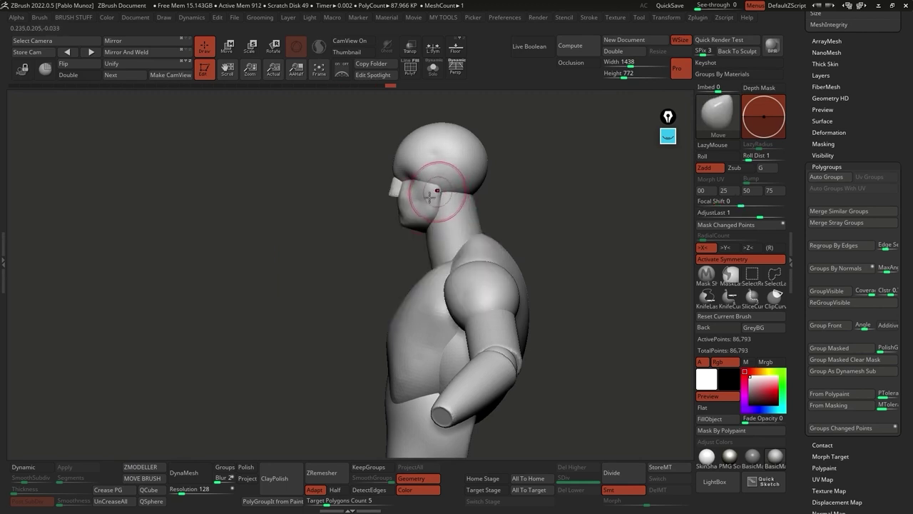
pyautogui.moveTo(400, 196); pyautogui.dragTo(460, 187, button='right')
pyautogui.press('space')
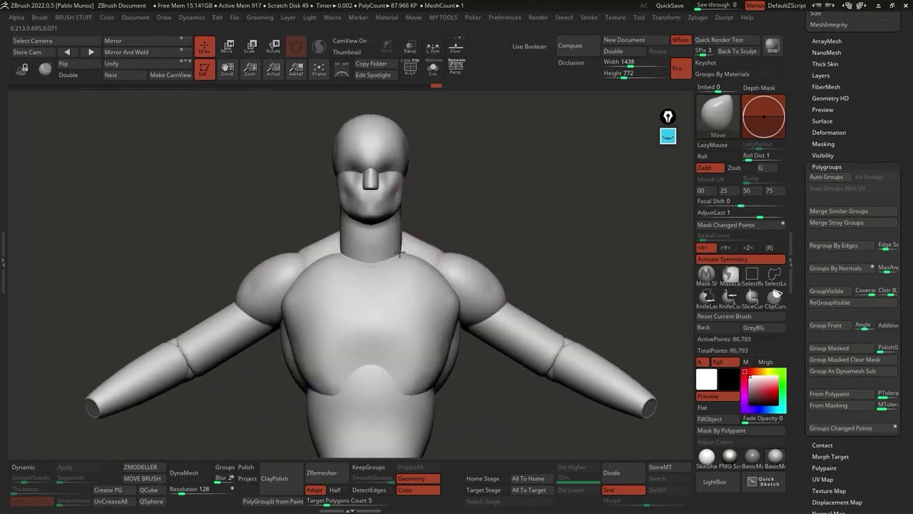
# Step: Reshape the outline of the chest near the shoulders symmetrically with the Move brush
pyautogui.moveTo(457, 229); pyautogui.dragTo(418, 221, button='right')
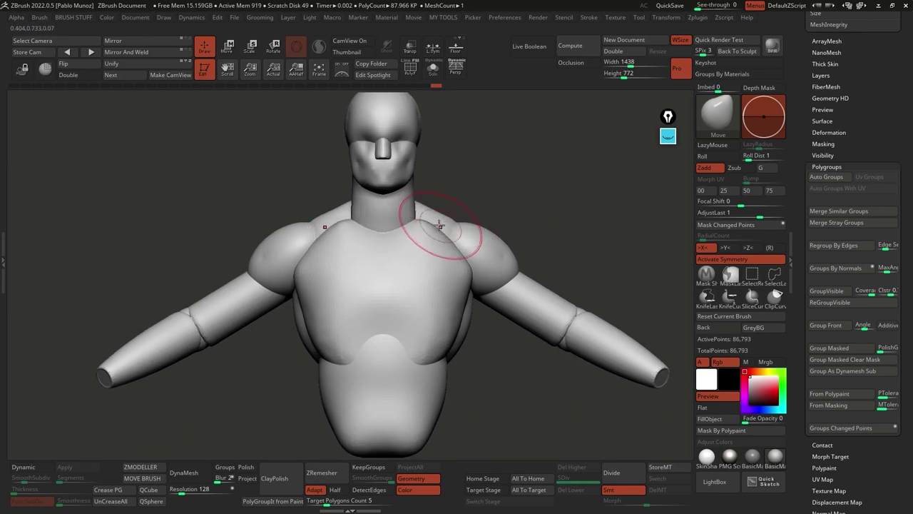
pyautogui.moveTo(439, 226)
pyautogui.mouseDown()
pyautogui.moveTo(438, 285)
pyautogui.moveTo(402, 337)
pyautogui.moveTo(435, 310)
pyautogui.mouseUp()
pyautogui.moveTo(435, 311)
pyautogui.mouseDown(button='right')
pyautogui.moveTo(479, 254)
pyautogui.moveTo(457, 228)
pyautogui.mouseUp(button='right')
# Step: Switch to the Move Topological brush and refine the shoulders and the chest form around them
pyautogui.press('b')
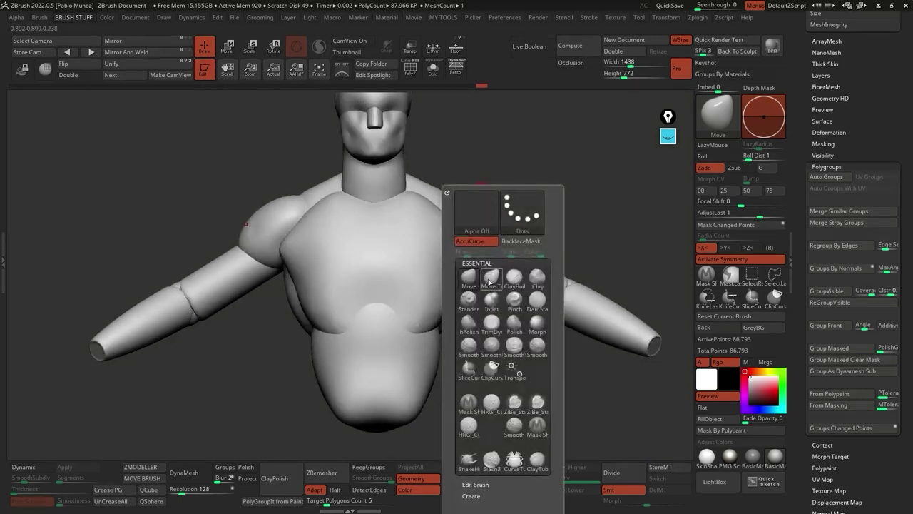
pyautogui.click(491, 278)
pyautogui.moveTo(295, 349)
pyautogui.mouseDown(button='right')
pyautogui.moveTo(467, 239)
pyautogui.moveTo(461, 245)
pyautogui.moveTo(482, 221)
pyautogui.mouseUp(button='right')
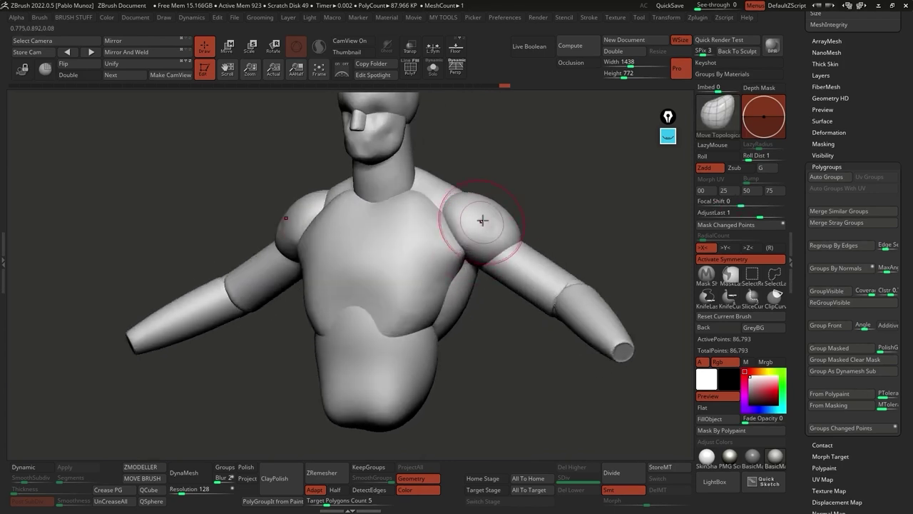
pyautogui.moveTo(464, 255)
pyautogui.mouseDown(button='right')
pyautogui.moveTo(445, 265)
pyautogui.moveTo(459, 281)
pyautogui.moveTo(306, 326)
pyautogui.mouseUp(button='right')
pyautogui.moveTo(306, 281); pyautogui.dragTo(436, 249, button='right')
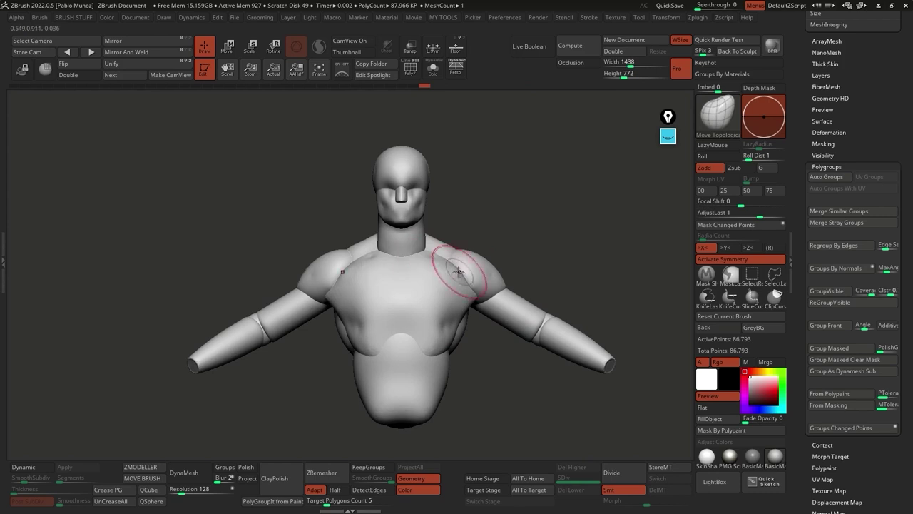
# Step: Adjust the torso from several angles and shape the lower back of the abdomen with Move Topological
pyautogui.moveTo(385, 261); pyautogui.dragTo(381, 255, button='right')
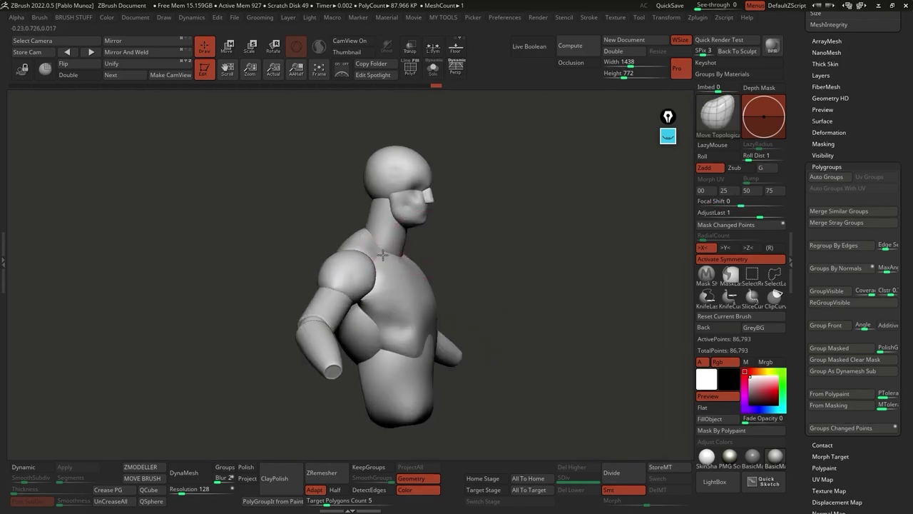
pyautogui.moveTo(453, 224); pyautogui.dragTo(413, 255, button='right')
pyautogui.moveTo(459, 200); pyautogui.dragTo(400, 236, button='right')
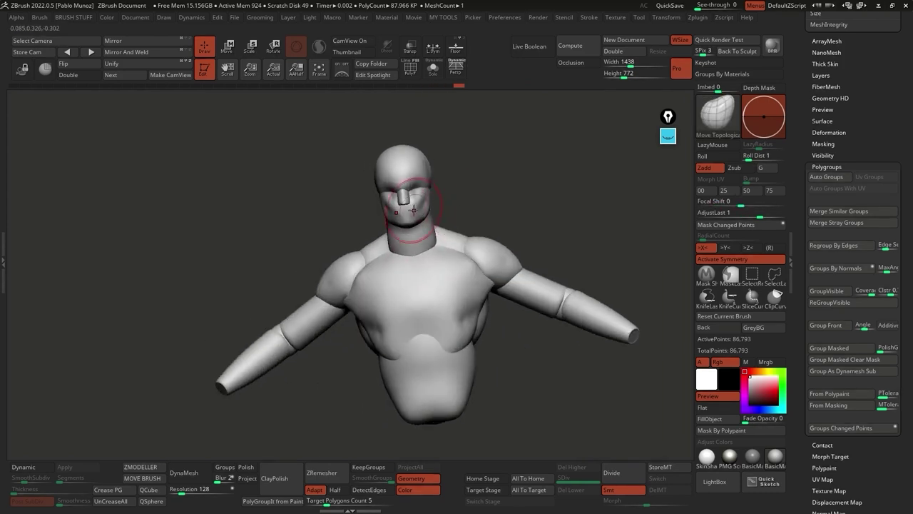
pyautogui.moveTo(465, 318)
pyautogui.mouseDown(button='right')
pyautogui.moveTo(446, 292)
pyautogui.moveTo(418, 350)
pyautogui.moveTo(459, 337)
pyautogui.moveTo(459, 326)
pyautogui.mouseUp(button='right')
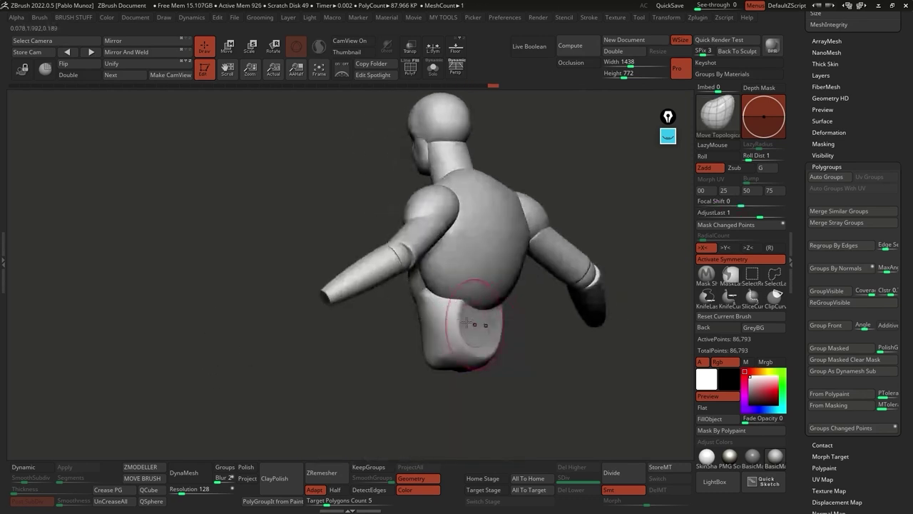
pyautogui.moveTo(470, 328)
pyautogui.mouseDown()
pyautogui.moveTo(469, 301)
pyautogui.moveTo(453, 301)
pyautogui.moveTo(489, 295)
pyautogui.mouseUp()
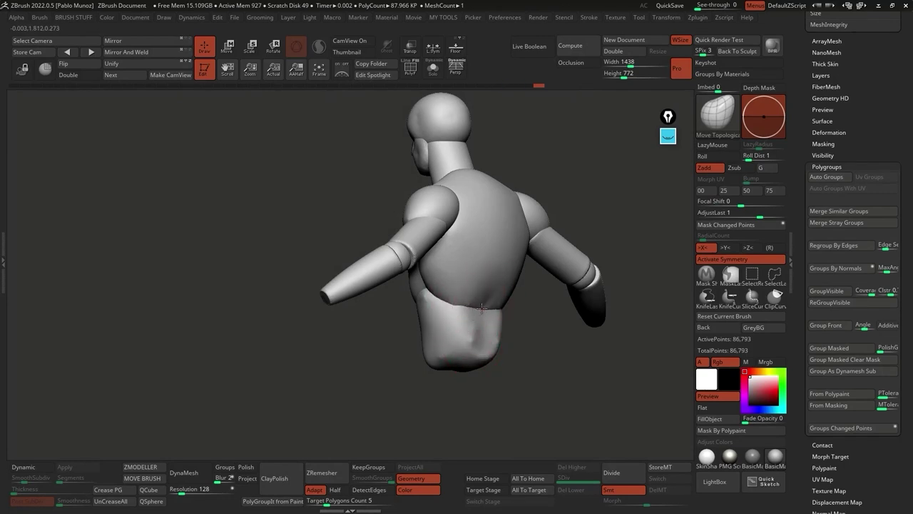
# Step: Switch to the Clay brush and build up the chest muscles symmetrically, smoothing the strokes in between
pyautogui.moveTo(412, 235)
pyautogui.mouseDown(button='right')
pyautogui.moveTo(358, 310)
pyautogui.moveTo(471, 271)
pyautogui.mouseUp(button='right')
pyautogui.press('space')
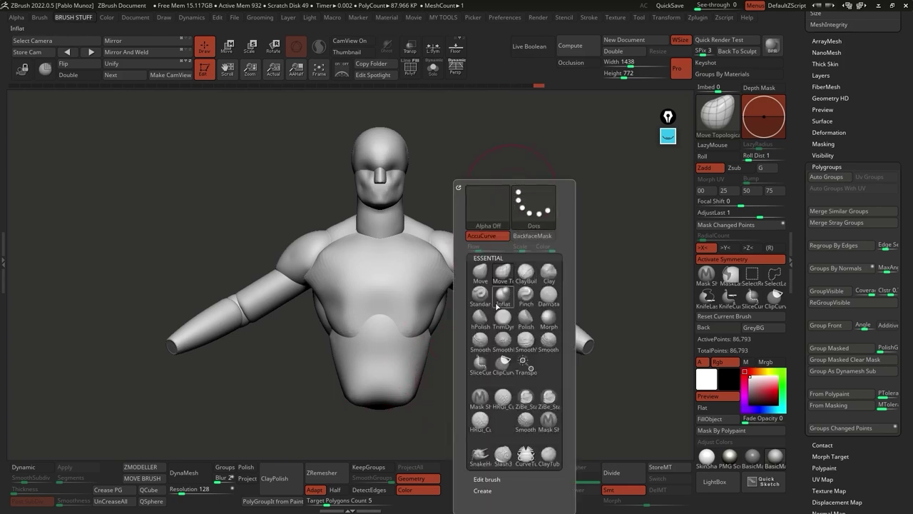
pyautogui.click(548, 274)
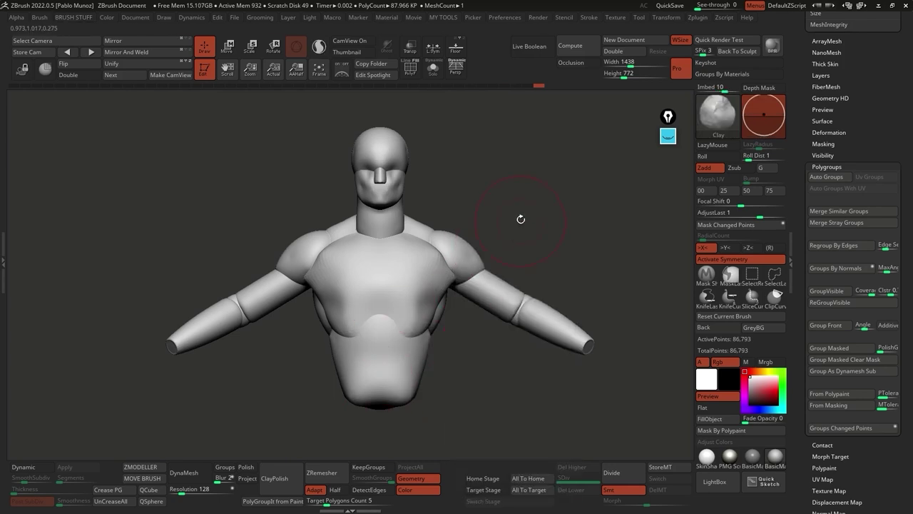
pyautogui.keyDown('shift'); pyautogui.moveTo(437, 299); pyautogui.dragTo(403, 305, button='right'); pyautogui.keyUp('shift')
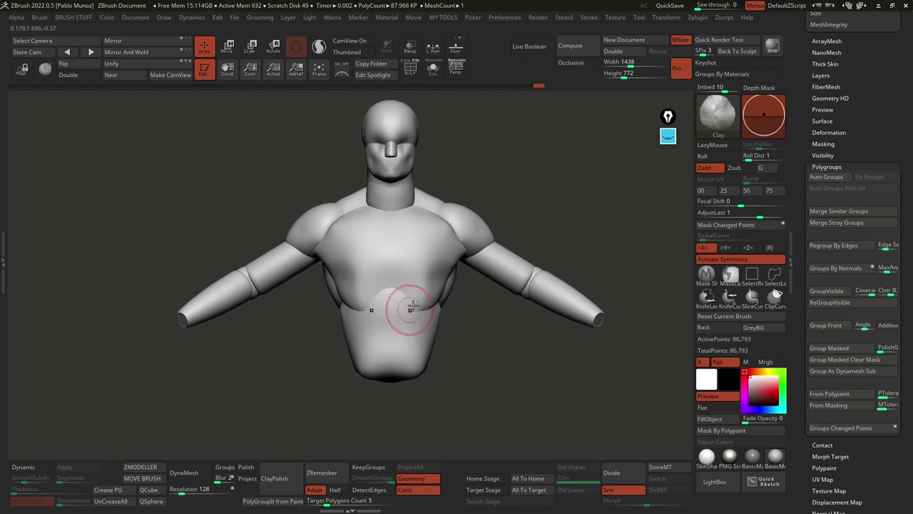
pyautogui.moveTo(427, 269)
pyautogui.mouseDown()
pyautogui.moveTo(429, 244)
pyautogui.moveTo(415, 248)
pyautogui.moveTo(417, 260)
pyautogui.moveTo(463, 235)
pyautogui.mouseUp()
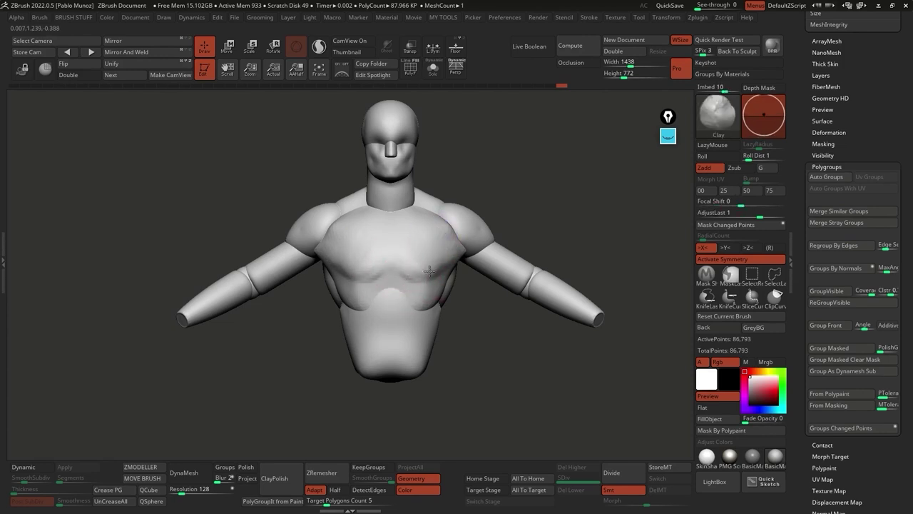
pyautogui.press('shift')
pyautogui.keyDown('shift'); pyautogui.moveTo(401, 266); pyautogui.dragTo(422, 284); pyautogui.keyUp('shift')
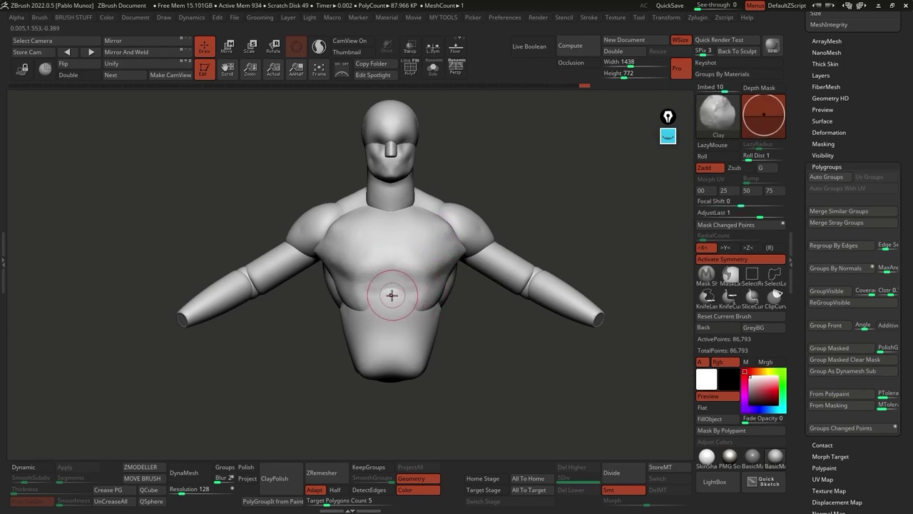
pyautogui.moveTo(383, 287); pyautogui.dragTo(372, 299)
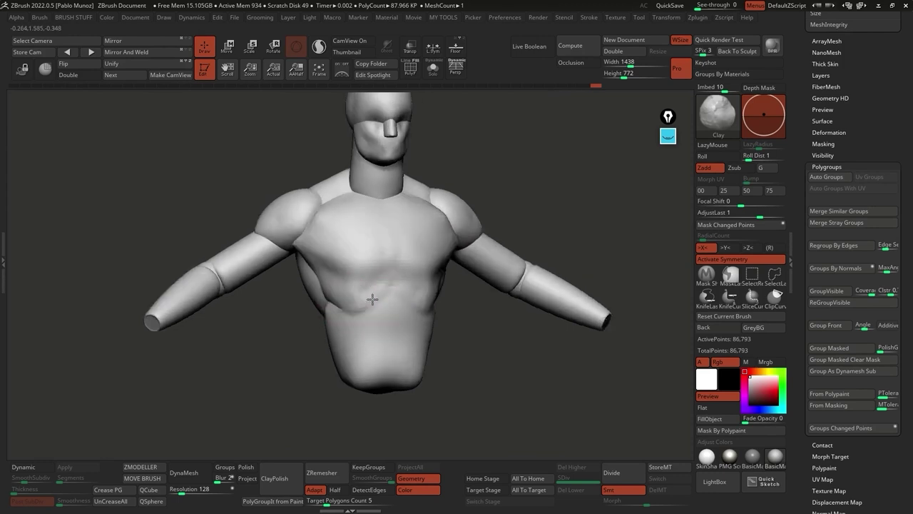
# Step: Sculpt the lower edge of the ribcage and the sides of the torso with the Clay brush from several angles
pyautogui.moveTo(371, 299); pyautogui.dragTo(333, 303, button='right')
pyautogui.keyDown('shift'); pyautogui.moveTo(379, 289); pyautogui.dragTo(403, 271); pyautogui.keyUp('shift')
pyautogui.moveTo(403, 271); pyautogui.dragTo(440, 283, button='right')
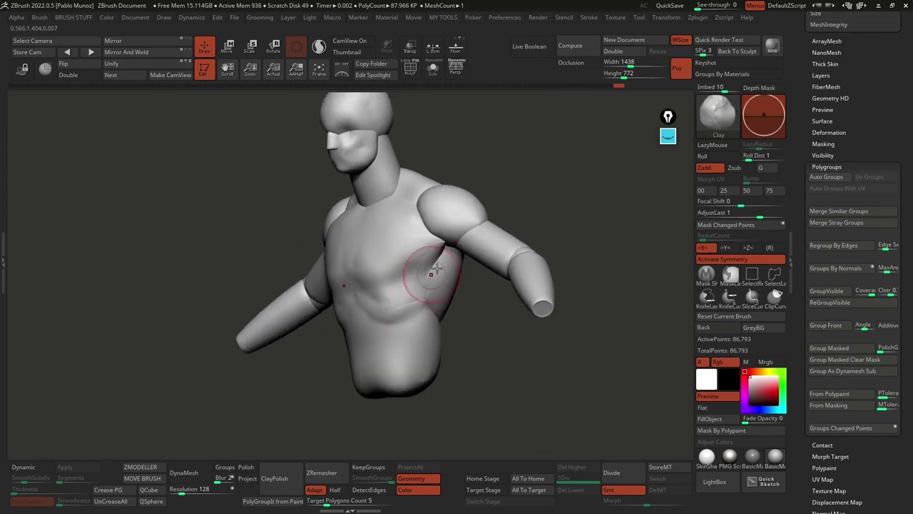
pyautogui.press('shift')
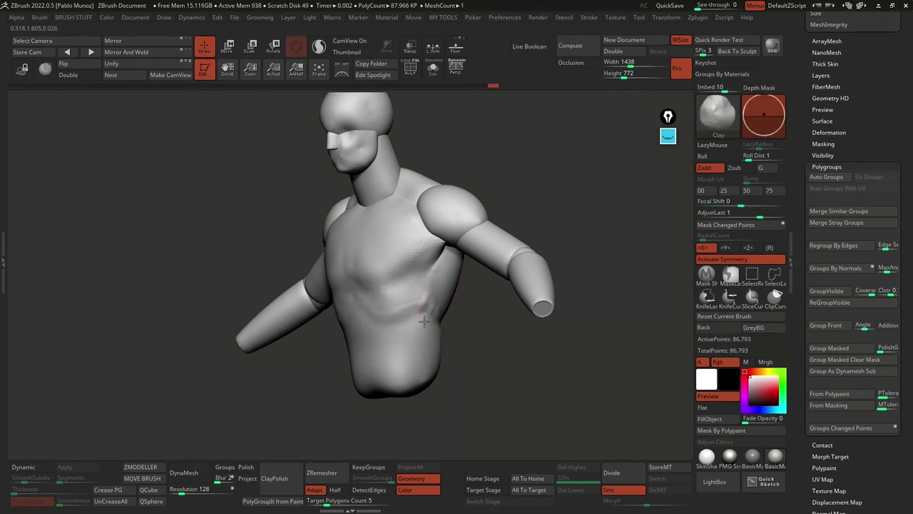
pyautogui.moveTo(415, 306); pyautogui.dragTo(440, 283, button='right')
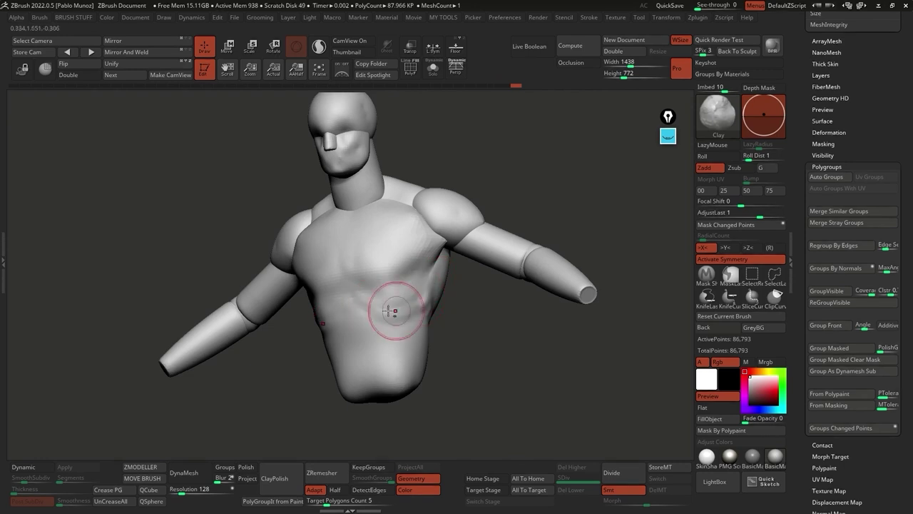
pyautogui.moveTo(380, 296)
pyautogui.mouseDown(button='right')
pyautogui.moveTo(349, 304)
pyautogui.moveTo(346, 249)
pyautogui.moveTo(392, 278)
pyautogui.mouseUp(button='right')
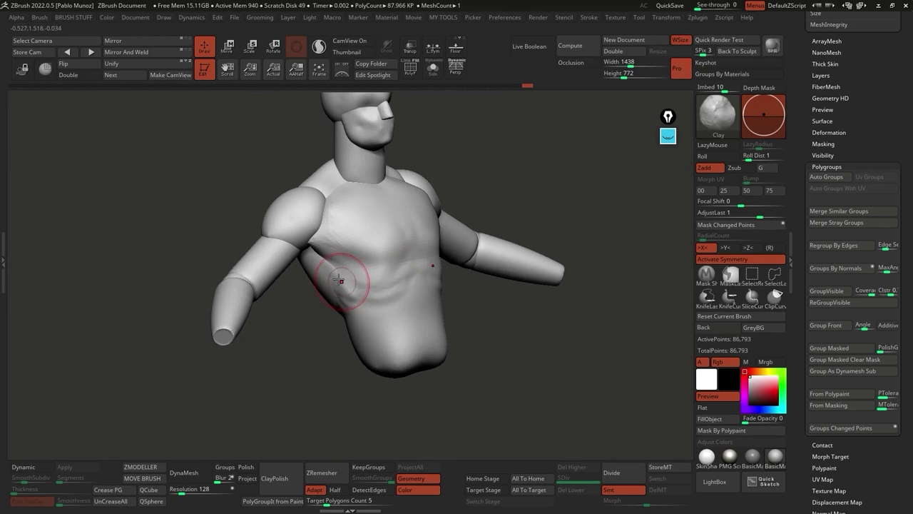
pyautogui.moveTo(324, 272); pyautogui.dragTo(330, 309, button='right')
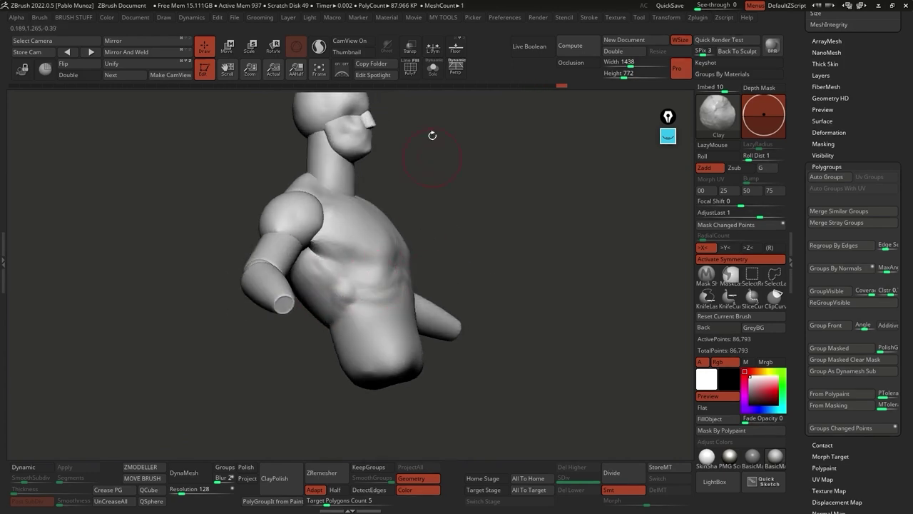
# Step: Add side and abdominal muscle forms to the lower torso with the Clay brush and smooth them
pyautogui.click(410, 68)
pyautogui.keyDown('ctrl'); pyautogui.moveTo(391, 317); pyautogui.dragTo(485, 299, button='right'); pyautogui.keyUp('ctrl')
pyautogui.hotkey('shift', 'f')
pyautogui.moveTo(486, 298)
pyautogui.mouseDown()
pyautogui.moveTo(500, 269)
pyautogui.moveTo(510, 267)
pyautogui.moveTo(506, 289)
pyautogui.moveTo(512, 275)
pyautogui.moveTo(500, 295)
pyautogui.moveTo(517, 286)
pyautogui.moveTo(523, 258)
pyautogui.moveTo(518, 296)
pyautogui.mouseUp()
pyautogui.keyDown('shift'); pyautogui.moveTo(517, 296); pyautogui.dragTo(491, 303, button='right'); pyautogui.keyUp('shift')
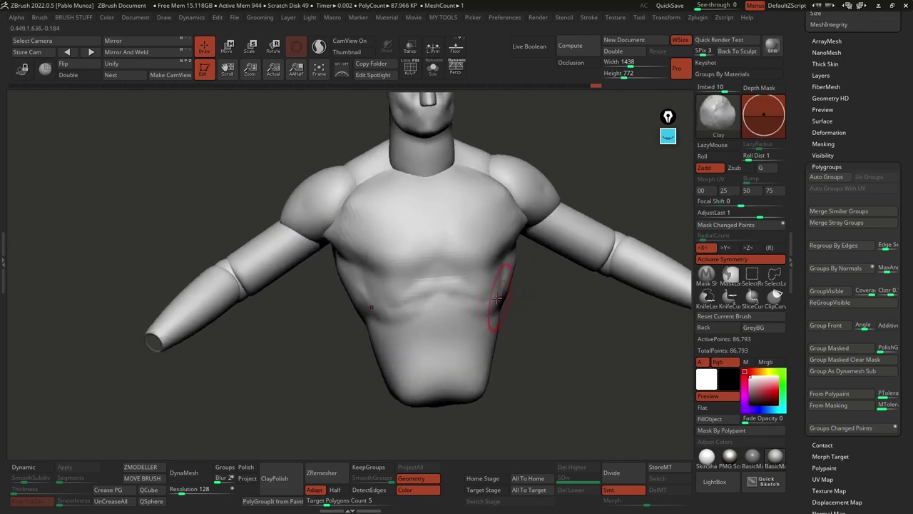
pyautogui.moveTo(464, 353)
pyautogui.mouseDown(button='right')
pyautogui.moveTo(485, 295)
pyautogui.moveTo(428, 297)
pyautogui.moveTo(473, 314)
pyautogui.moveTo(478, 328)
pyautogui.mouseUp(button='right')
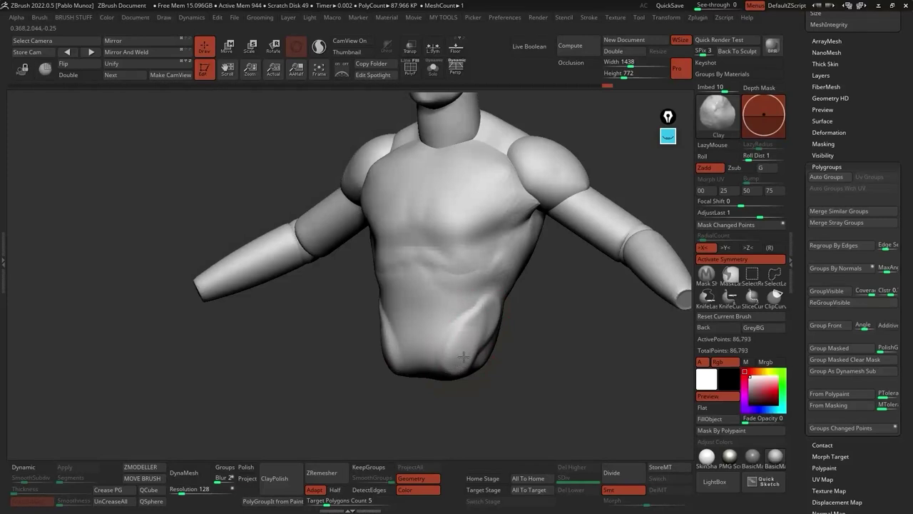
pyautogui.moveTo(464, 326); pyautogui.dragTo(426, 294, button='right')
pyautogui.moveTo(426, 294)
pyautogui.keyDown('shift'); pyautogui.mouseDown()
pyautogui.moveTo(424, 356)
pyautogui.moveTo(505, 331)
pyautogui.mouseUp(); pyautogui.keyUp('shift')
pyautogui.moveTo(505, 330); pyautogui.dragTo(451, 322, button='right')
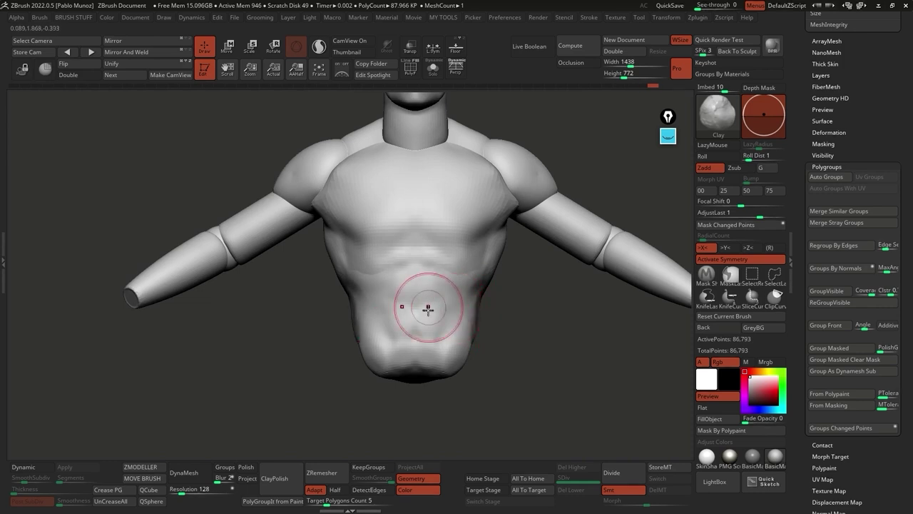
# Step: Blend the shoulders into the chest and upper arms and fill the elbow joints with the Clay brush
pyautogui.moveTo(418, 268)
pyautogui.mouseDown(button='right')
pyautogui.moveTo(445, 234)
pyautogui.moveTo(447, 271)
pyautogui.mouseUp(button='right')
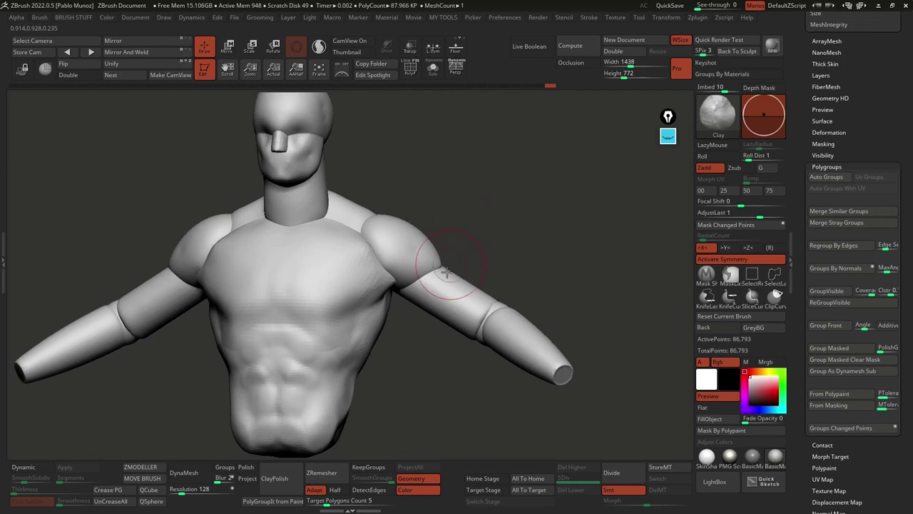
pyautogui.moveTo(383, 265)
pyautogui.mouseDown()
pyautogui.moveTo(371, 246)
pyautogui.moveTo(385, 261)
pyautogui.moveTo(367, 253)
pyautogui.moveTo(364, 268)
pyautogui.moveTo(332, 238)
pyautogui.moveTo(416, 250)
pyautogui.moveTo(327, 249)
pyautogui.moveTo(385, 249)
pyautogui.mouseUp()
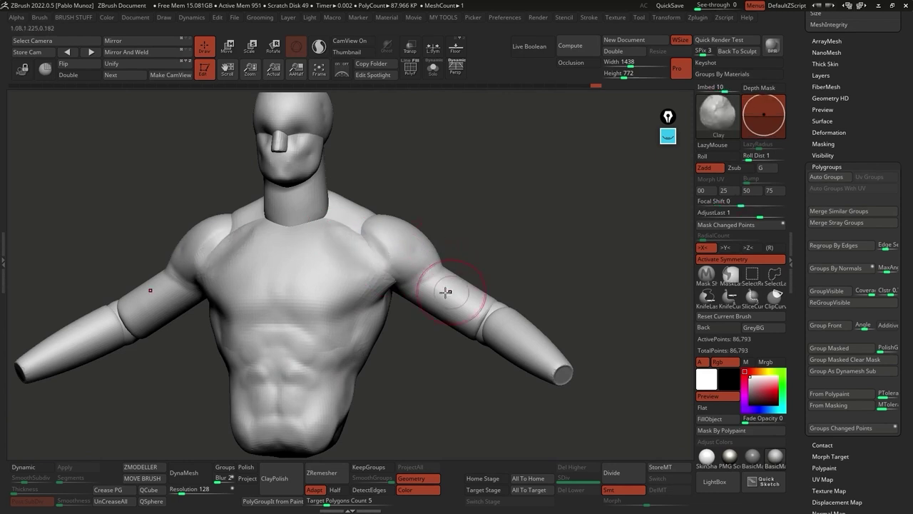
pyautogui.moveTo(485, 319)
pyautogui.mouseDown()
pyautogui.moveTo(537, 258)
pyautogui.moveTo(511, 302)
pyautogui.moveTo(535, 334)
pyautogui.moveTo(493, 302)
pyautogui.mouseUp()
pyautogui.moveTo(491, 310)
pyautogui.mouseDown(button='right')
pyautogui.moveTo(524, 278)
pyautogui.moveTo(431, 283)
pyautogui.moveTo(456, 284)
pyautogui.moveTo(473, 271)
pyautogui.moveTo(485, 285)
pyautogui.moveTo(440, 296)
pyautogui.moveTo(489, 276)
pyautogui.moveTo(419, 306)
pyautogui.moveTo(500, 250)
pyautogui.moveTo(421, 303)
pyautogui.moveTo(452, 244)
pyautogui.moveTo(407, 245)
pyautogui.mouseUp(button='right')
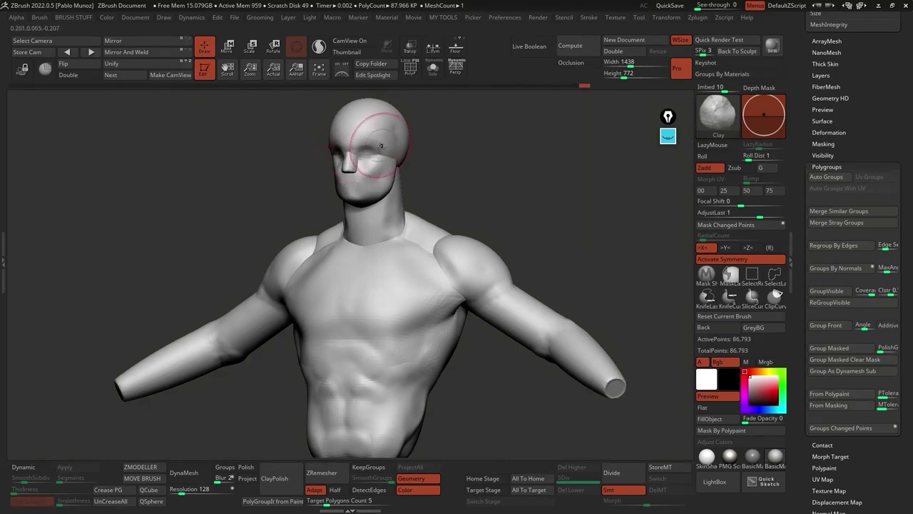
# Step: Carve the eye sockets and blend the neck into the shoulders with Clay, smoothing the transitions
pyautogui.moveTo(381, 146); pyautogui.dragTo(434, 214, button='right')
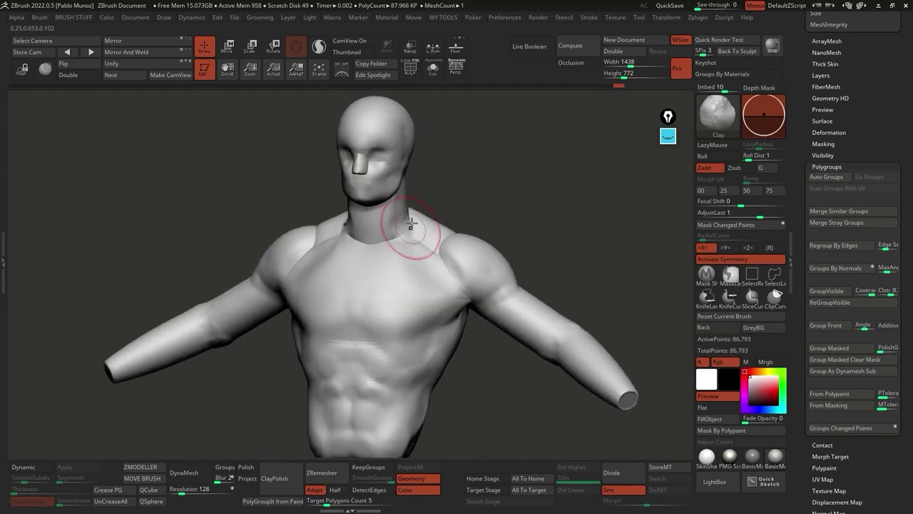
pyautogui.press('shift')
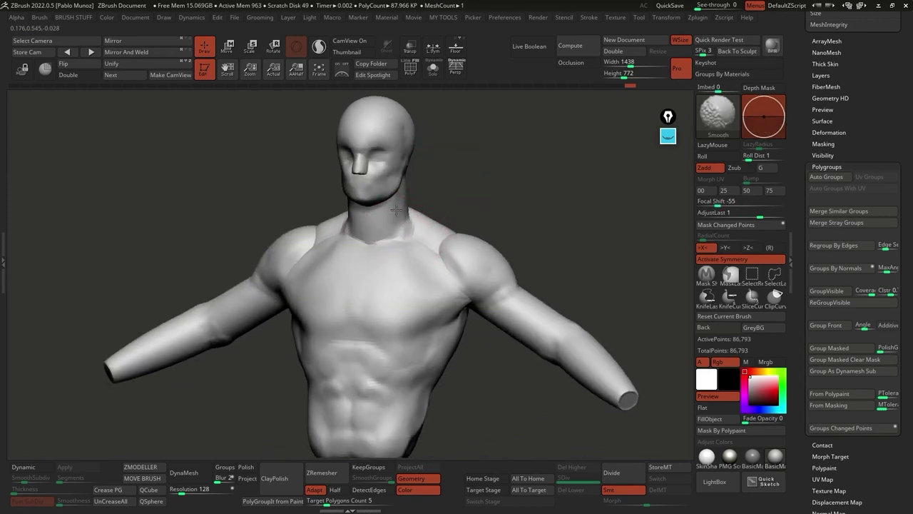
pyautogui.keyDown('shift'); pyautogui.moveTo(396, 210); pyautogui.dragTo(379, 240, button='right'); pyautogui.keyUp('shift')
pyautogui.moveTo(294, 266)
pyautogui.mouseDown(button='right')
pyautogui.moveTo(350, 240)
pyautogui.moveTo(351, 300)
pyautogui.mouseUp(button='right')
# Step: Build up the back of the shoulders and the upper back where they meet the neck with Clay, smoothing the strokes
pyautogui.moveTo(343, 333)
pyautogui.mouseDown(button='right')
pyautogui.moveTo(336, 336)
pyautogui.moveTo(344, 240)
pyautogui.mouseUp(button='right')
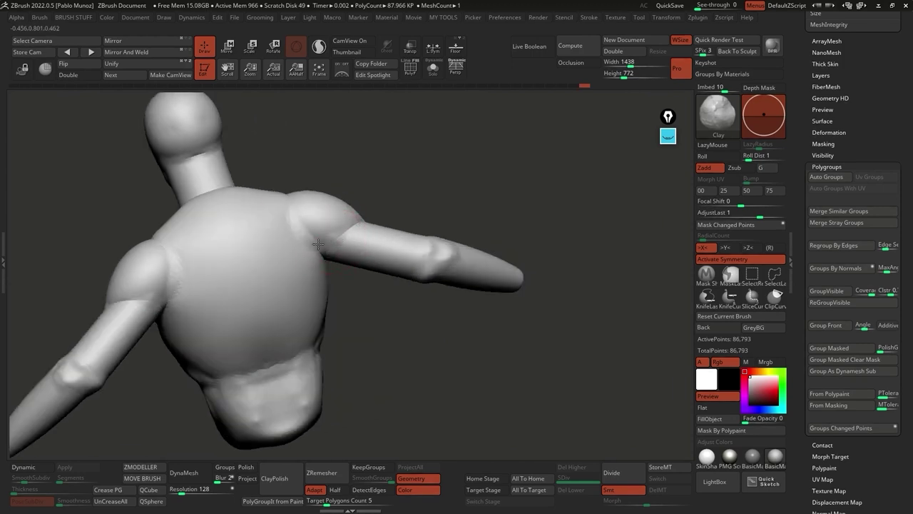
pyautogui.moveTo(295, 210); pyautogui.dragTo(377, 214, button='right')
pyautogui.moveTo(323, 202); pyautogui.dragTo(341, 206, button='right')
pyautogui.press('shift')
pyautogui.moveTo(358, 204)
pyautogui.keyDown('shift'); pyautogui.mouseDown()
pyautogui.moveTo(335, 223)
pyautogui.moveTo(355, 202)
pyautogui.mouseUp(); pyautogui.keyUp('shift')
pyautogui.moveTo(394, 258); pyautogui.dragTo(400, 230, button='right')
pyautogui.moveTo(529, 268); pyautogui.dragTo(351, 240, button='right')
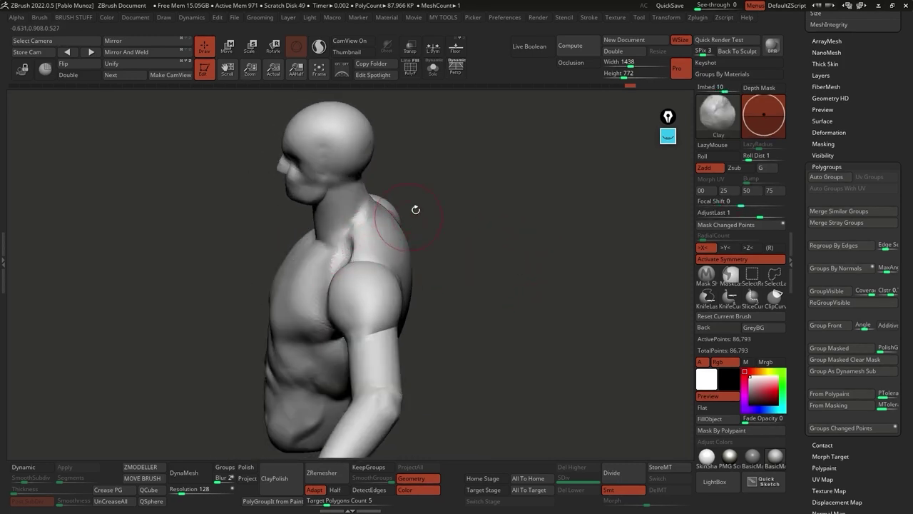
# Step: Frame the whole bust and finish blending the head, torso and arm forms with Clay and Smooth
pyautogui.moveTo(416, 207); pyautogui.dragTo(430, 218, button='right')
pyautogui.press('f')
pyautogui.moveTo(463, 179)
pyautogui.mouseDown(button='right')
pyautogui.moveTo(447, 231)
pyautogui.moveTo(470, 179)
pyautogui.moveTo(388, 183)
pyautogui.moveTo(408, 184)
pyautogui.moveTo(344, 207)
pyautogui.moveTo(377, 306)
pyautogui.mouseUp(button='right')
pyautogui.press('shift')
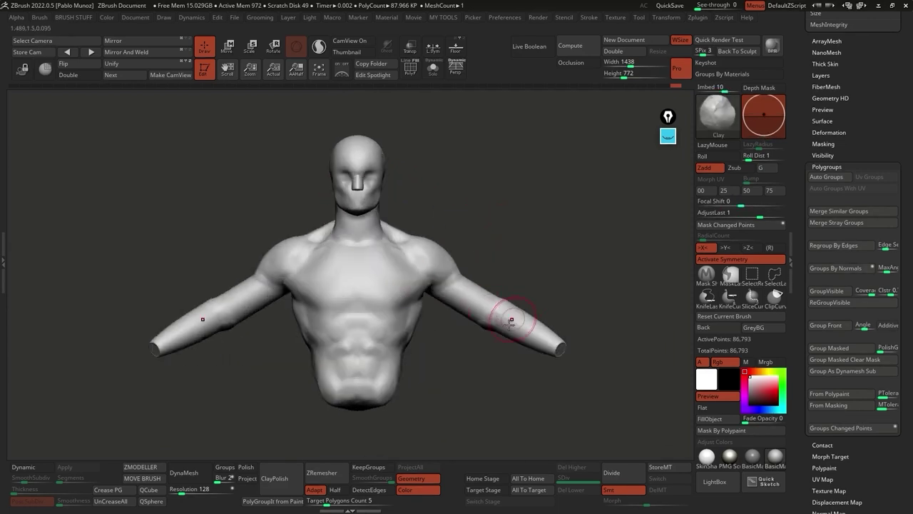
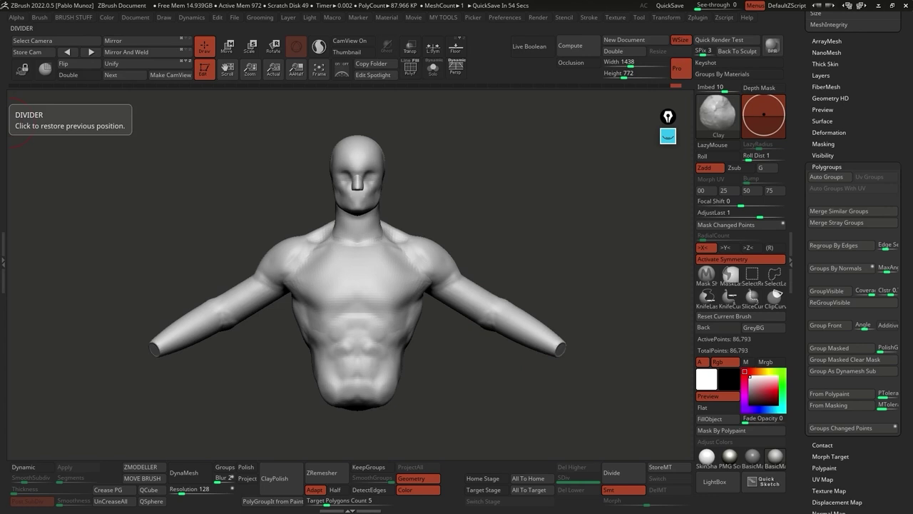
# Step: Switch to the example bust made of separate subtools and examine its parts, briefly showing the polygroup colors
pyautogui.hotkey('ctrl', 'z')
pyautogui.moveTo(477, 209)
pyautogui.mouseDown()
pyautogui.moveTo(438, 249)
pyautogui.moveTo(444, 237)
pyautogui.mouseUp()
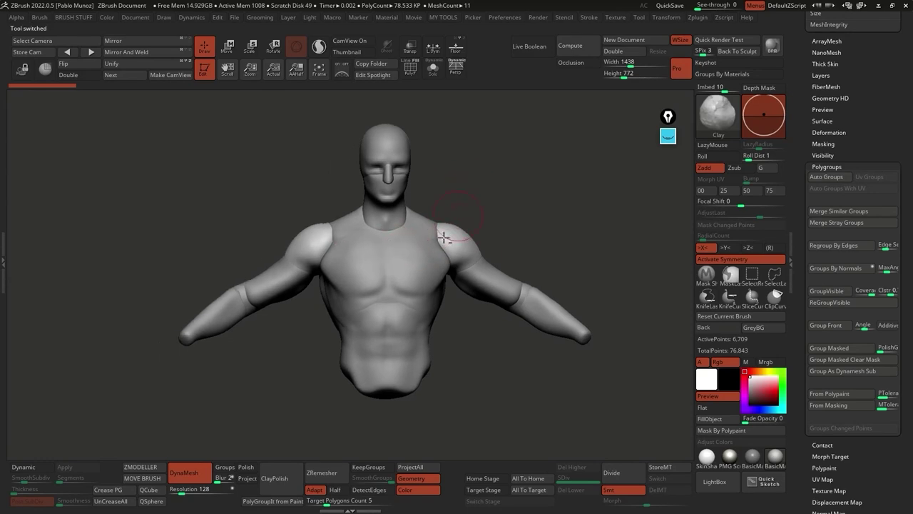
pyautogui.moveTo(441, 284); pyautogui.dragTo(438, 314)
pyautogui.moveTo(438, 214)
pyautogui.mouseDown()
pyautogui.moveTo(477, 208)
pyautogui.moveTo(461, 206)
pyautogui.mouseUp()
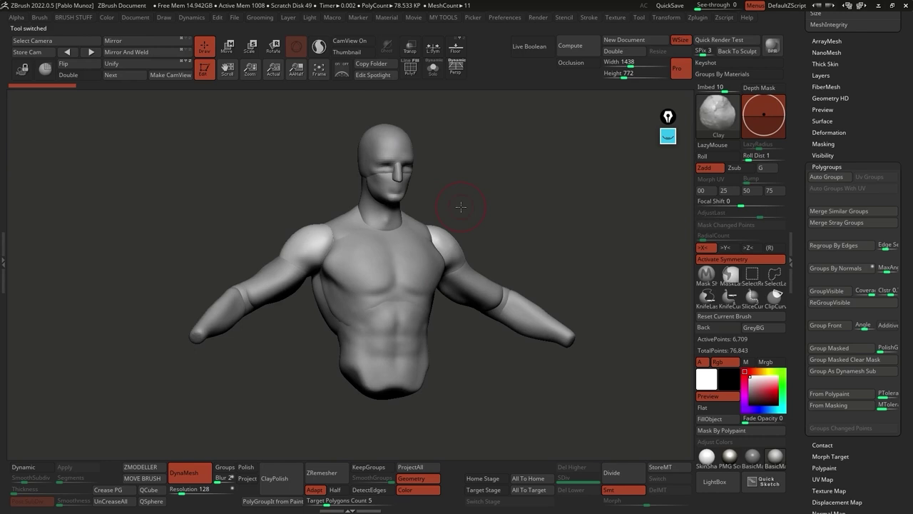
pyautogui.click(410, 71)
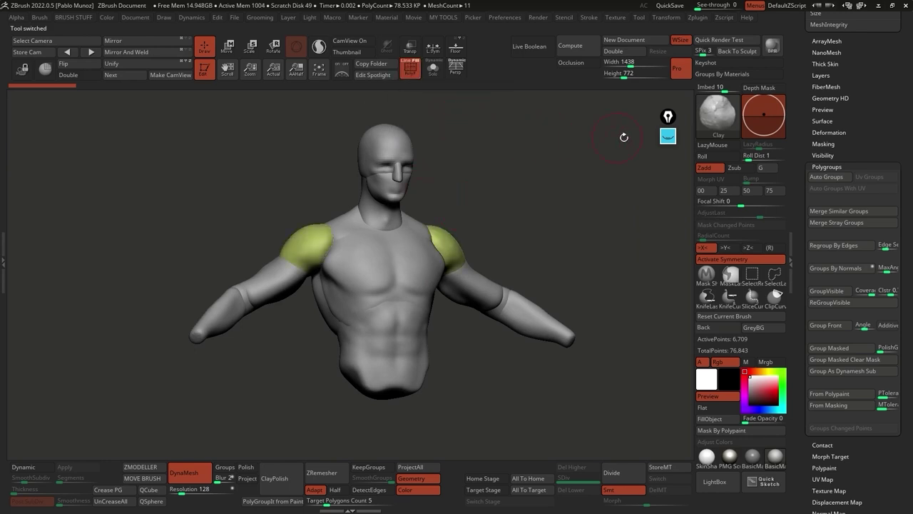
pyautogui.hotkey('shift', 'f')
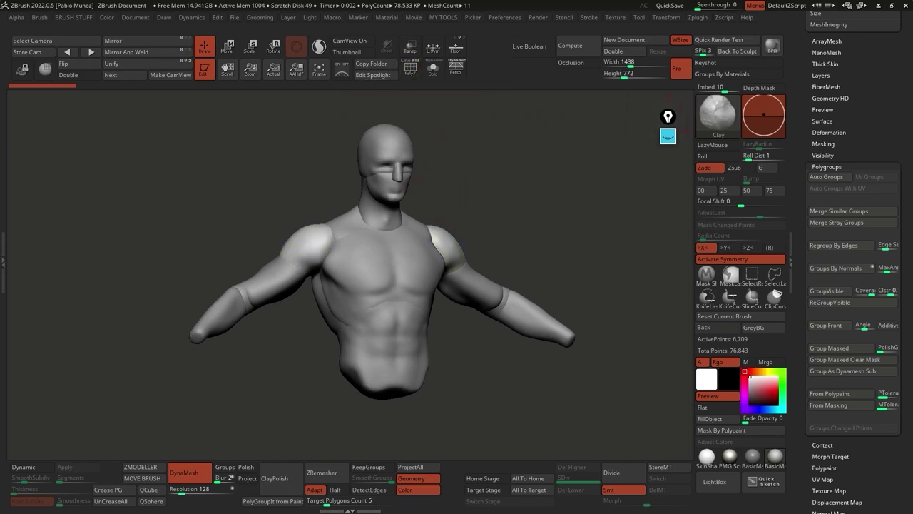
# Step: Switch to the example bust merged into a single mesh and examine its polygroup colors from the front
pyautogui.keyDown('shift'); pyautogui.moveTo(556, 194); pyautogui.dragTo(552, 193); pyautogui.keyUp('shift')
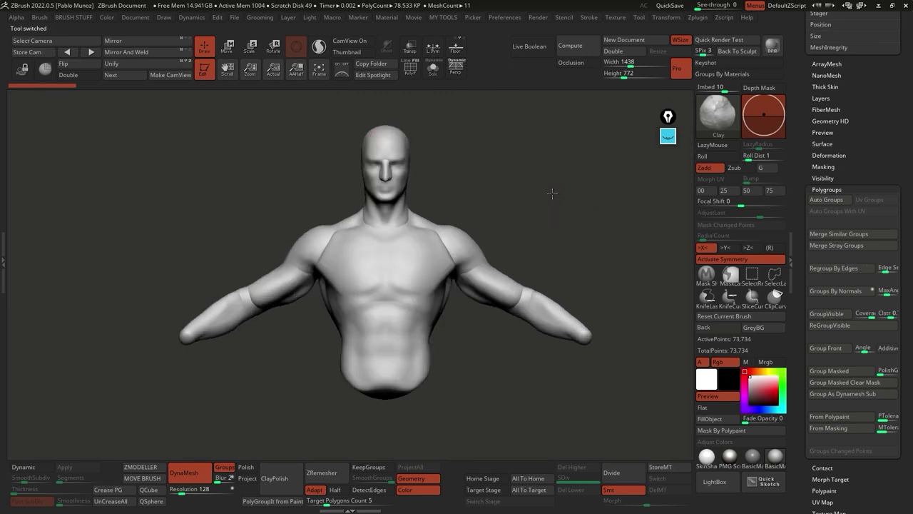
pyautogui.click(408, 67)
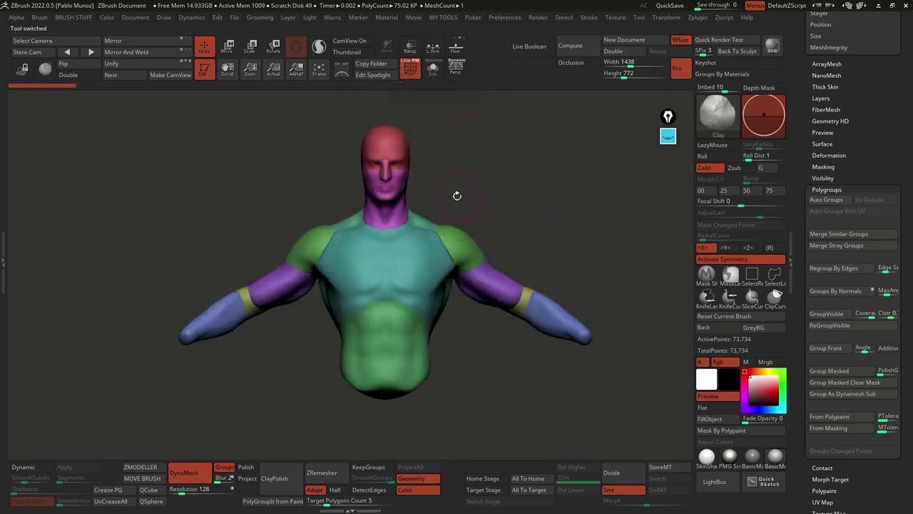
pyautogui.moveTo(576, 199); pyautogui.dragTo(540, 192)
pyautogui.scroll(5, 812, 229)
pyautogui.scroll(5, 811, 228)
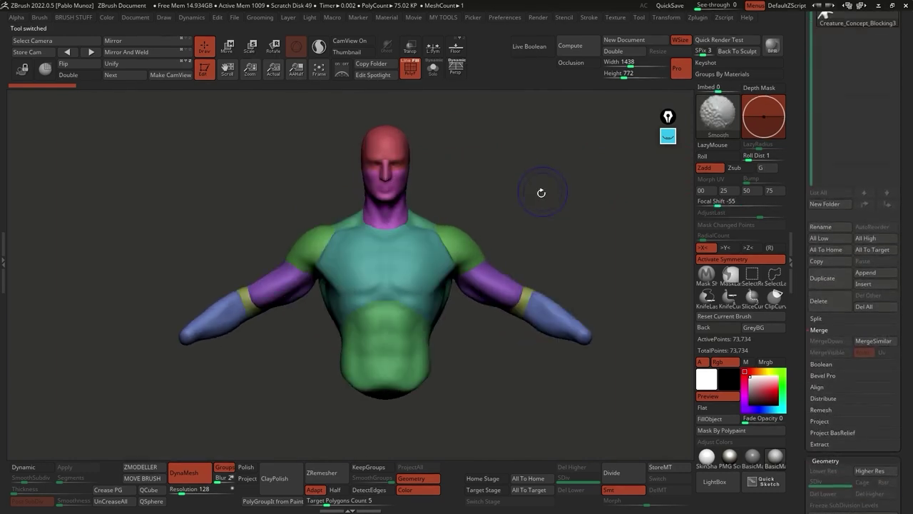
pyautogui.click(416, 76)
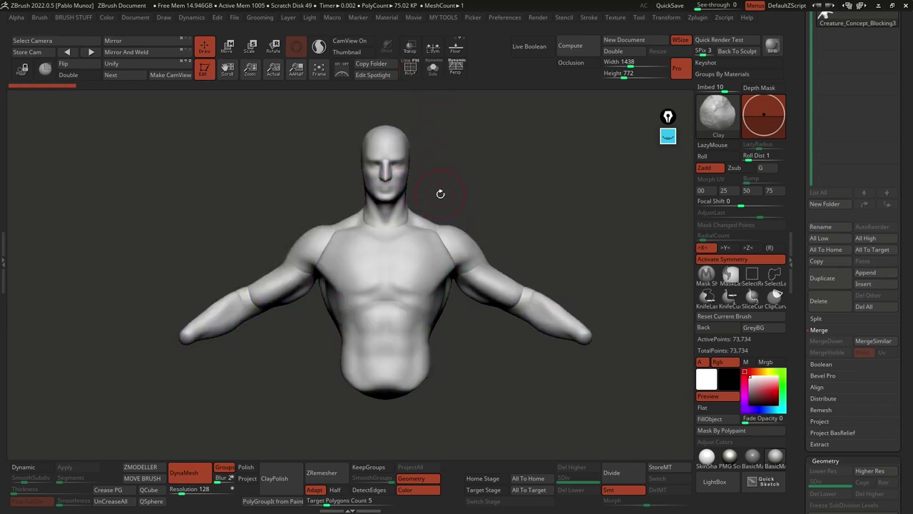
# Step: Examine the merged bust's muscle forms and part transitions from the front and the back
pyautogui.scroll(2, 465, 265)
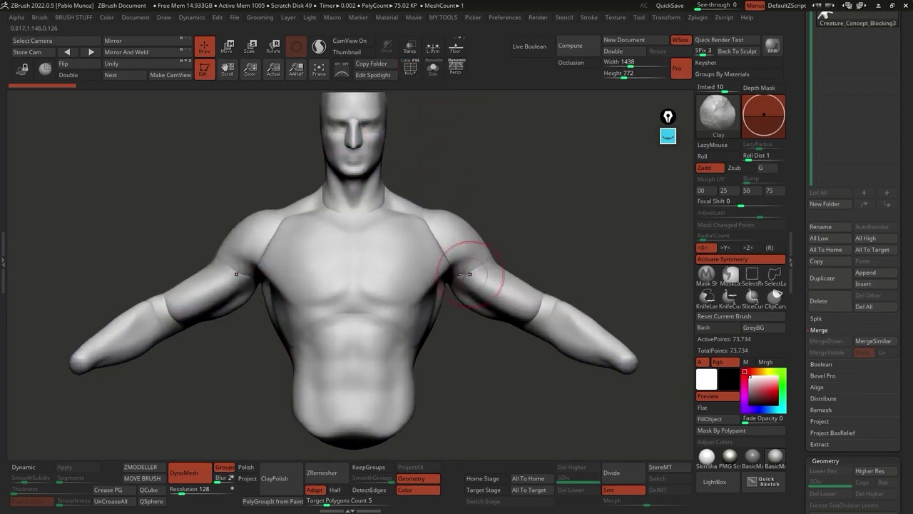
pyautogui.moveTo(267, 247); pyautogui.dragTo(241, 308)
pyautogui.hotkey('ctrl', 'z')
pyautogui.scroll(-2, 484, 353)
pyautogui.moveTo(469, 317)
pyautogui.mouseDown()
pyautogui.moveTo(404, 355)
pyautogui.moveTo(499, 291)
pyautogui.moveTo(485, 290)
pyautogui.moveTo(535, 294)
pyautogui.mouseUp()
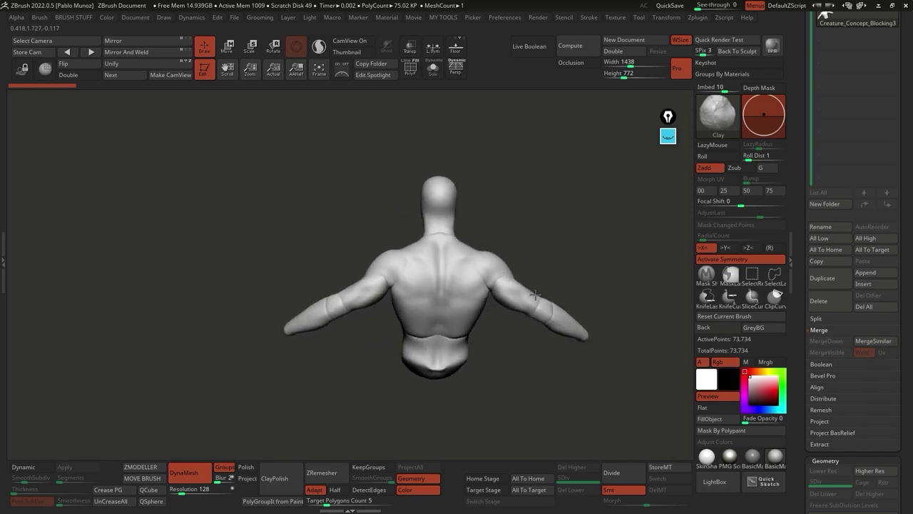
pyautogui.moveTo(498, 362)
pyautogui.mouseDown()
pyautogui.moveTo(495, 371)
pyautogui.moveTo(496, 338)
pyautogui.moveTo(495, 373)
pyautogui.moveTo(496, 359)
pyautogui.mouseUp()
pyautogui.moveTo(566, 265)
pyautogui.mouseDown()
pyautogui.moveTo(471, 261)
pyautogui.moveTo(496, 251)
pyautogui.mouseUp()
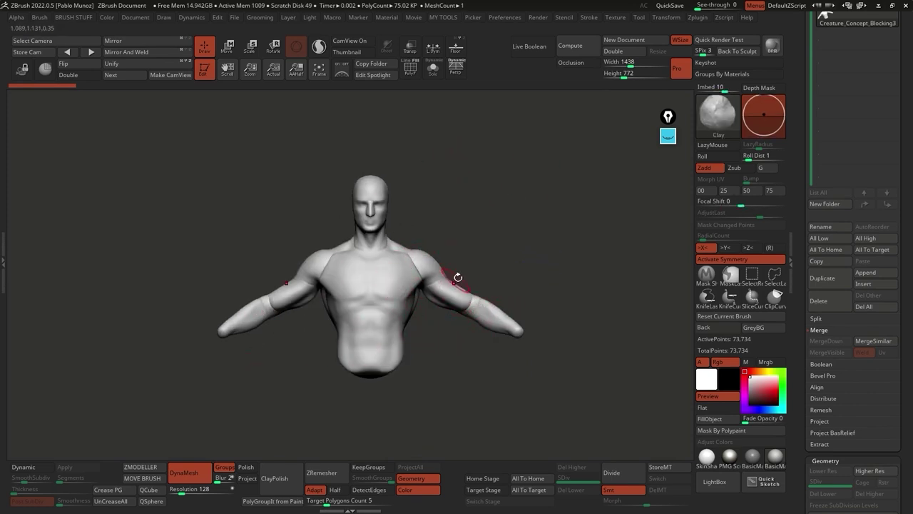
# Step: Show the polygroup colors on the merged bust
pyautogui.click(411, 69)
pyautogui.hotkey('ctrl', 'shift')
pyautogui.hotkey('ctrl', 'shift')
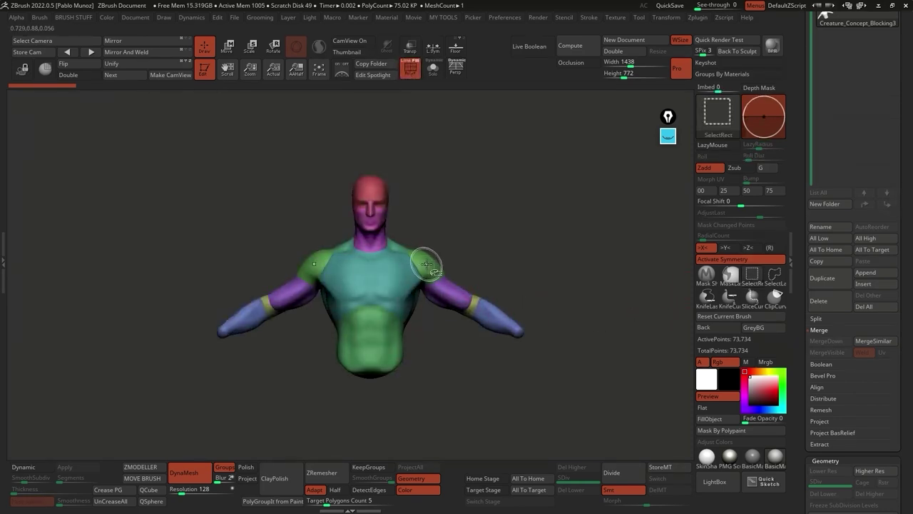
pyautogui.hotkey('ctrl', 'shift')
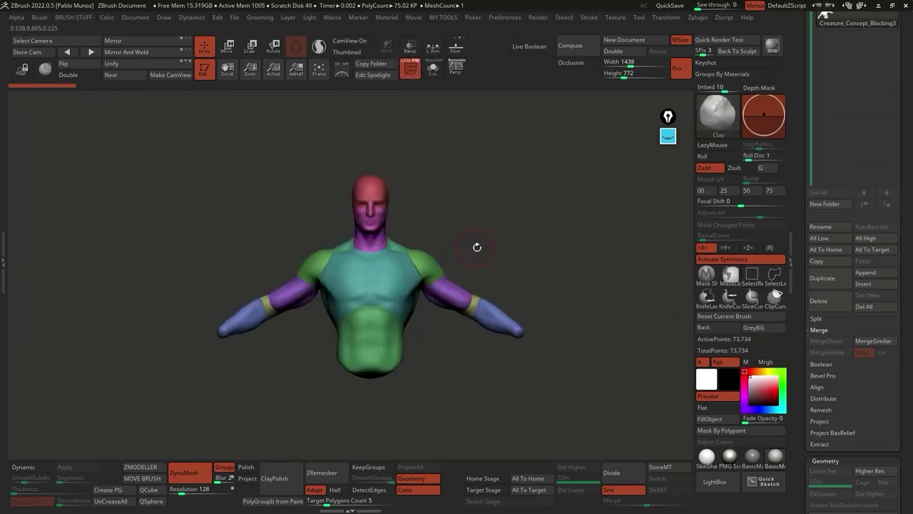
# Step: Mask only the head and torso by hiding the shoulder and arm polygroups, masking the visible parts and unhiding everything
pyautogui.keyDown('ctrl'); pyautogui.keyDown('shift'); pyautogui.click(429, 261); pyautogui.keyUp('shift'); pyautogui.keyUp('ctrl')
pyautogui.keyDown('ctrl'); pyautogui.keyDown('shift'); pyautogui.click(463, 252); pyautogui.keyUp('shift'); pyautogui.keyUp('ctrl')
pyautogui.keyDown('ctrl'); pyautogui.keyDown('alt'); pyautogui.keyDown('shift'); pyautogui.click(465, 294); pyautogui.keyUp('shift'); pyautogui.keyUp('alt'); pyautogui.keyUp('ctrl')
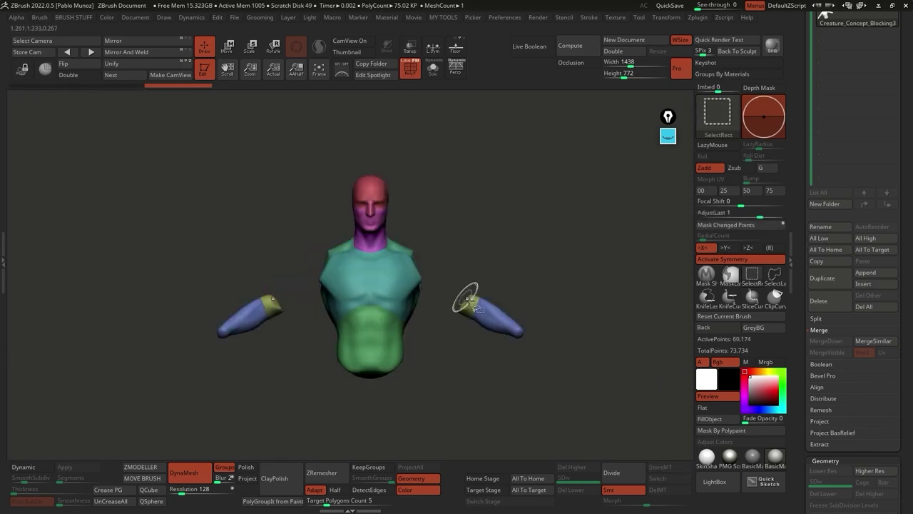
pyautogui.keyDown('ctrl'); pyautogui.keyDown('alt'); pyautogui.keyDown('shift'); pyautogui.click(465, 298); pyautogui.keyUp('shift'); pyautogui.keyUp('alt'); pyautogui.keyUp('ctrl')
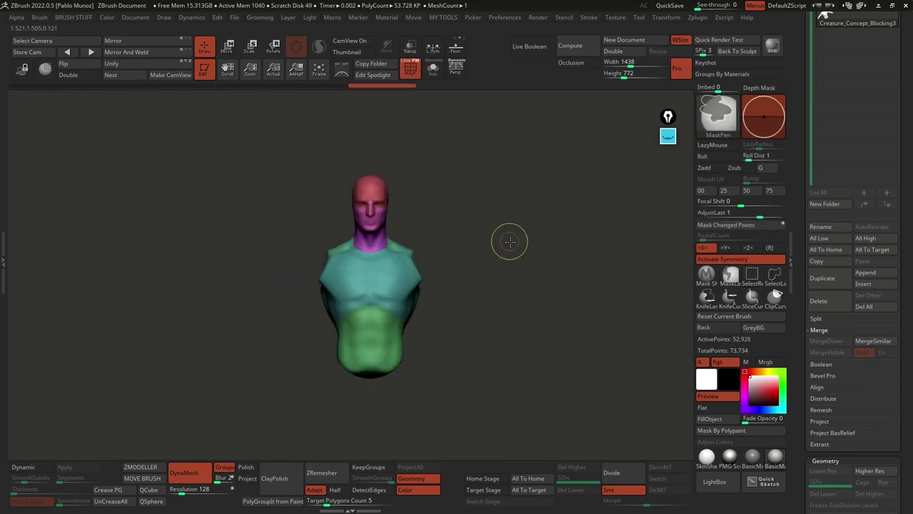
pyautogui.keyDown('ctrl'); pyautogui.click(526, 276); pyautogui.keyUp('ctrl')
pyautogui.keyDown('ctrl'); pyautogui.keyDown('shift'); pyautogui.click(528, 261); pyautogui.keyUp('shift'); pyautogui.keyUp('ctrl')
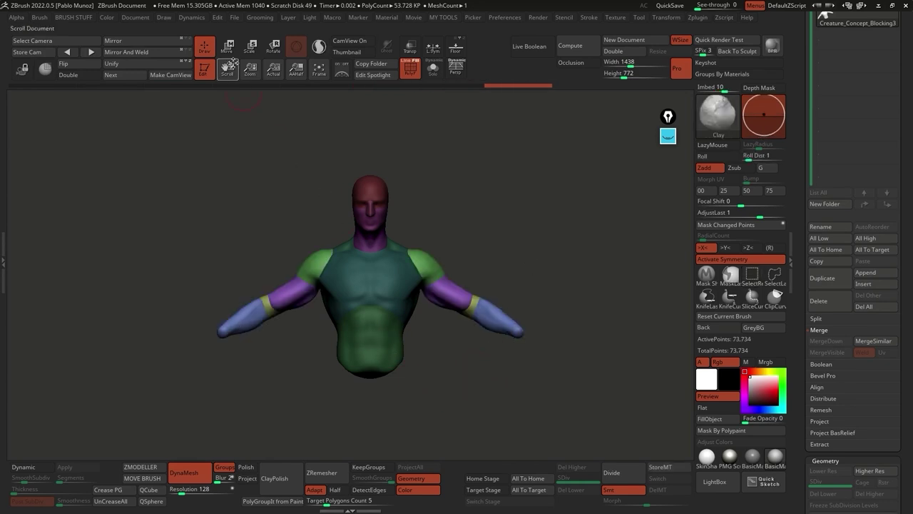
# Step: Try enlarging the unmasked arms from the shoulders with the gizmo and local symmetry, undo the scaling and clear the mask
pyautogui.press('w')
pyautogui.click(433, 49)
pyautogui.click(424, 257)
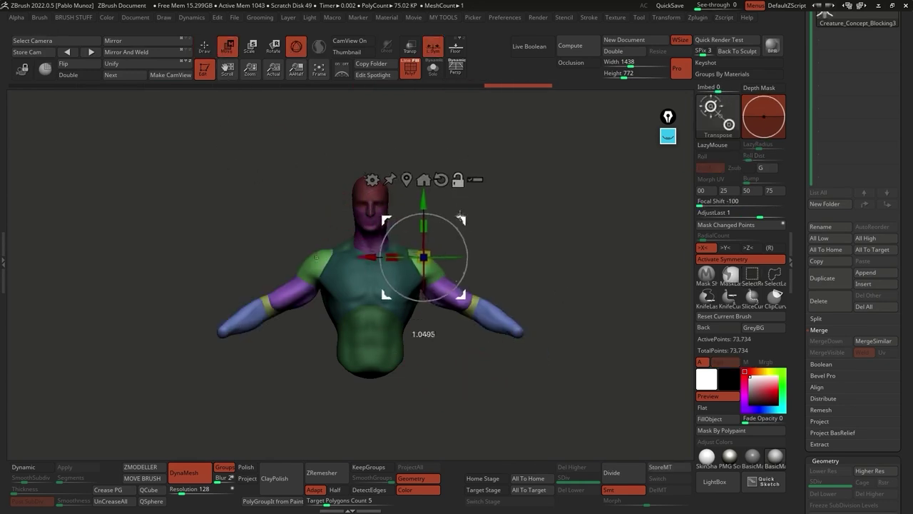
pyautogui.moveTo(422, 255); pyautogui.dragTo(456, 378)
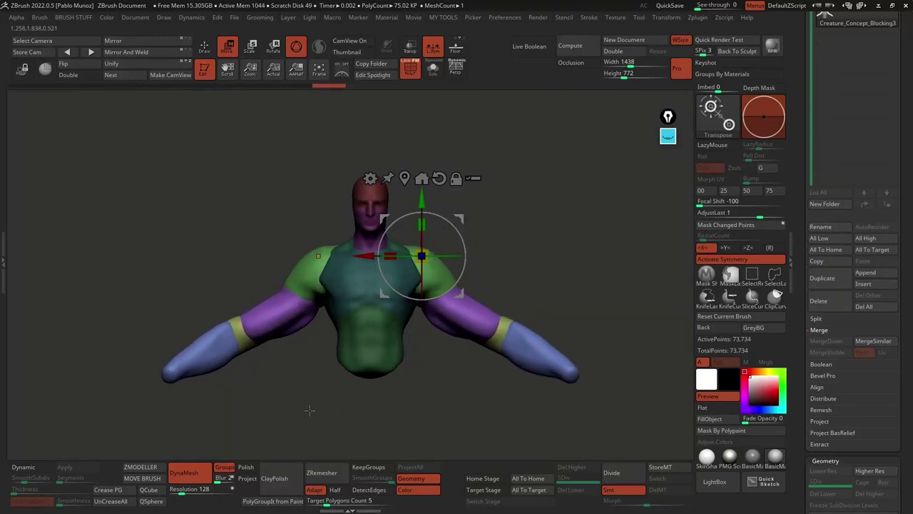
pyautogui.hotkey('ctrl', 'z')
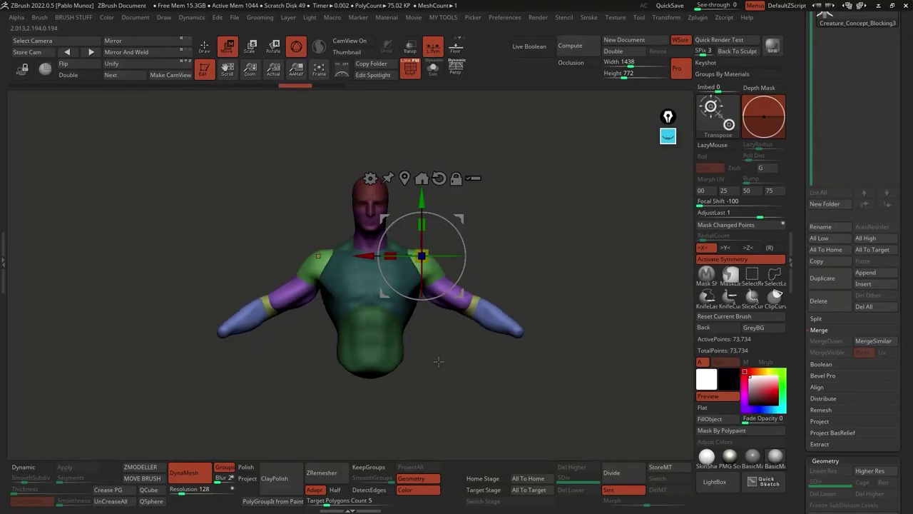
pyautogui.press('q')
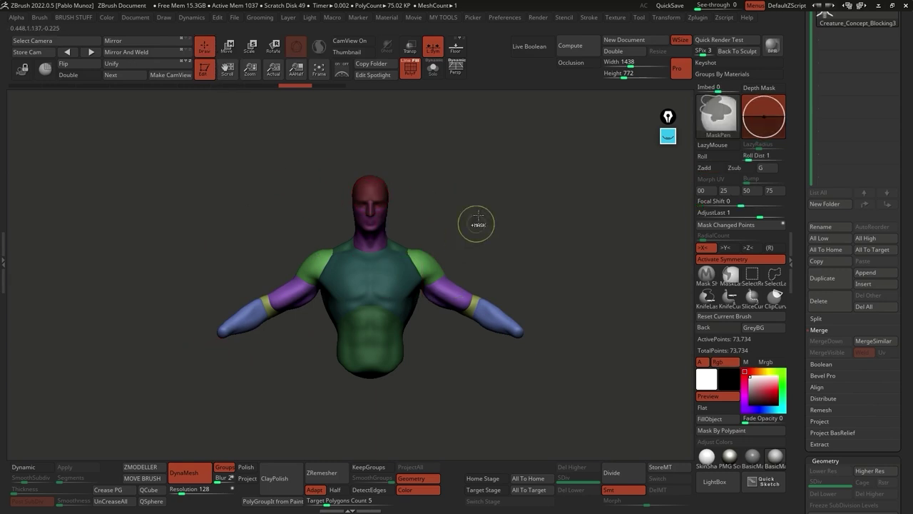
pyautogui.keyDown('ctrl'); pyautogui.moveTo(475, 220); pyautogui.dragTo(514, 254); pyautogui.keyUp('ctrl')
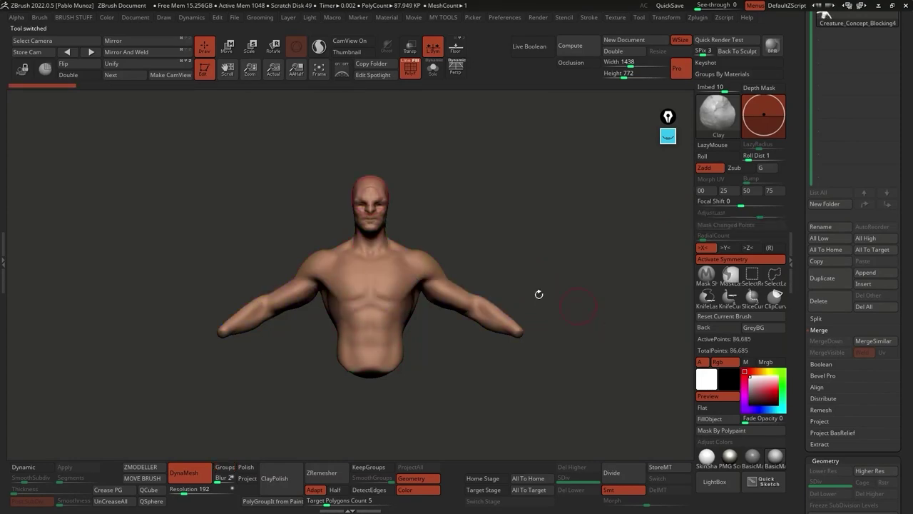
# Step: Switch to the skin-colored example bust, Creature_Concept_Blocking4, and examine its head and torso up close
pyautogui.moveTo(423, 200)
pyautogui.mouseDown()
pyautogui.moveTo(430, 214)
pyautogui.moveTo(379, 193)
pyautogui.moveTo(385, 201)
pyautogui.moveTo(392, 132)
pyautogui.mouseUp()
pyautogui.moveTo(361, 189)
pyautogui.mouseDown()
pyautogui.moveTo(402, 190)
pyautogui.moveTo(419, 239)
pyautogui.mouseUp()
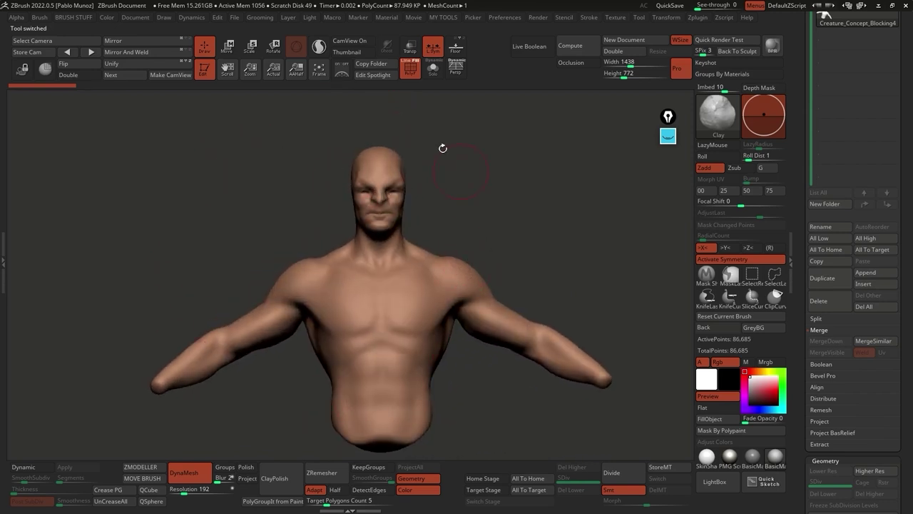
# Step: Examine the current torso blocking with and without its polyframe
pyautogui.click(414, 74)
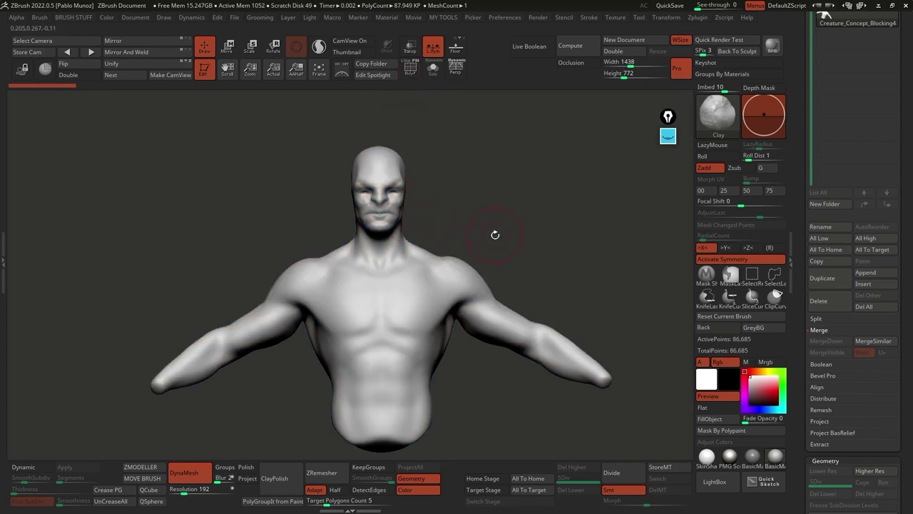
pyautogui.click(411, 72)
pyautogui.moveTo(450, 357)
pyautogui.mouseDown()
pyautogui.moveTo(404, 360)
pyautogui.moveTo(426, 365)
pyautogui.mouseUp()
pyautogui.keyDown('shift'); pyautogui.moveTo(482, 232); pyautogui.dragTo(454, 265); pyautogui.keyUp('shift')
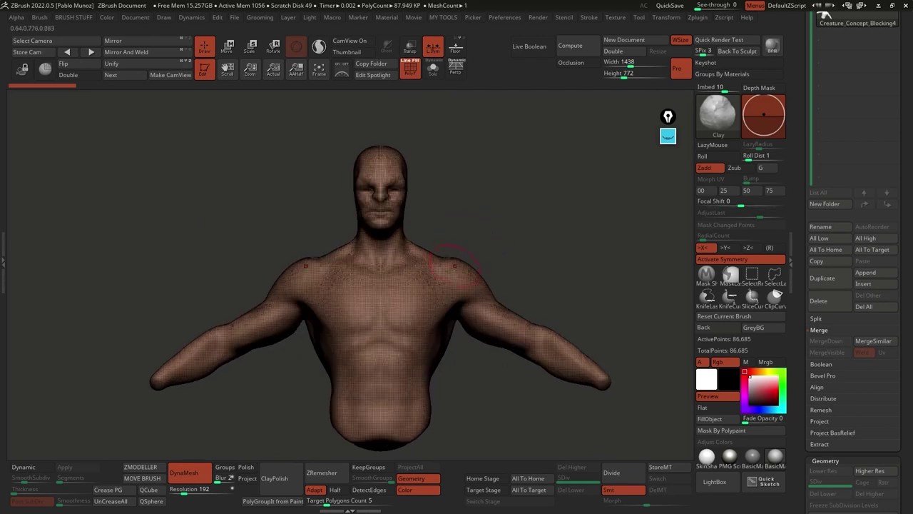
# Step: Switch the active tool to Creature_Concept_Blocking3 and hide its polyframe
pyautogui.scroll(5, 850, 107)
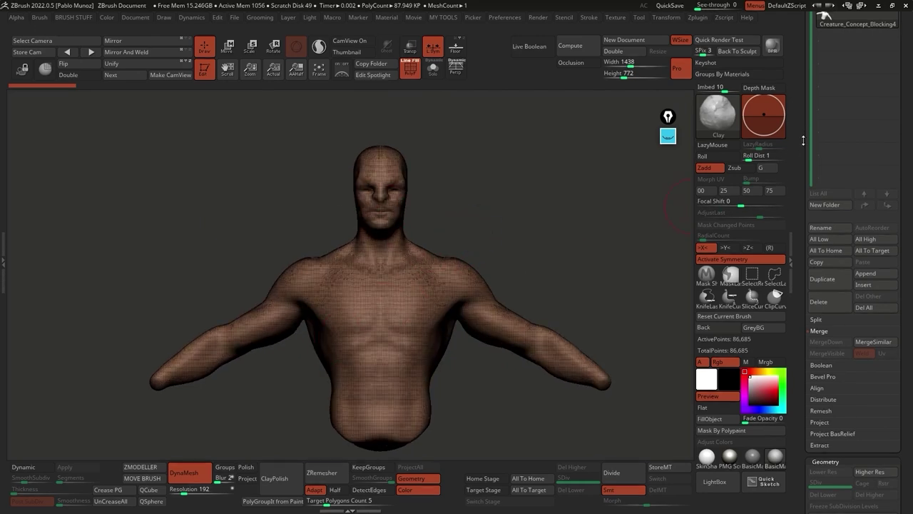
pyautogui.click(821, 122)
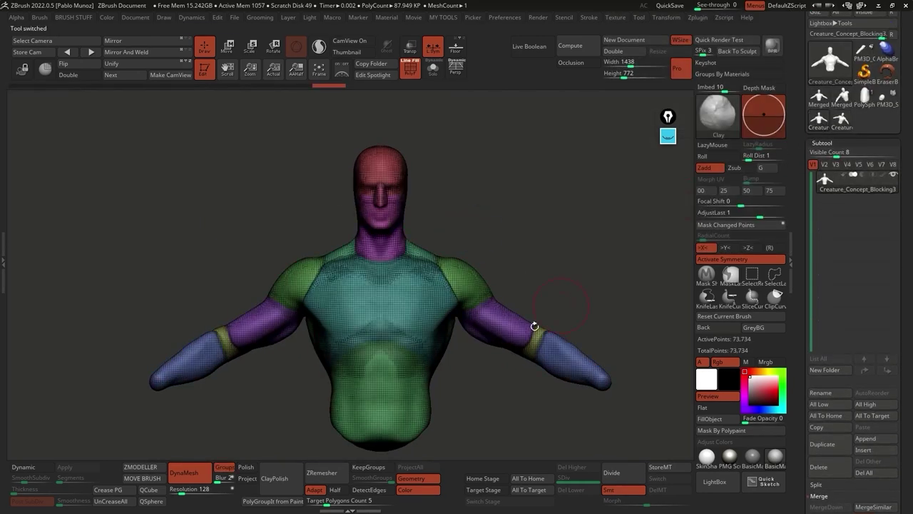
pyautogui.hotkey('shift', 'f')
pyautogui.keyDown('alt'); pyautogui.moveTo(525, 286); pyautogui.dragTo(509, 262); pyautogui.keyUp('alt')
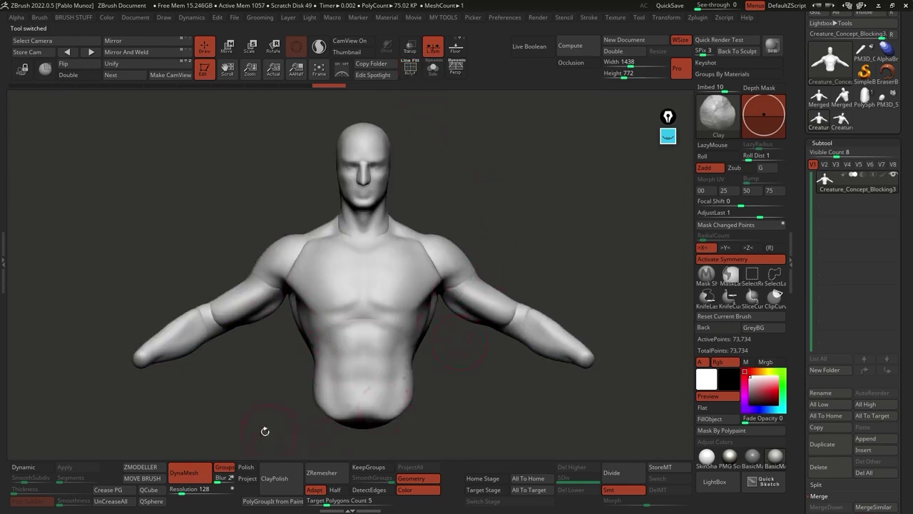
# Step: Turn off the DynaMesh Groups option and remesh the torso with DynaMesh at resolution 128
pyautogui.scroll(-10, 809, 269)
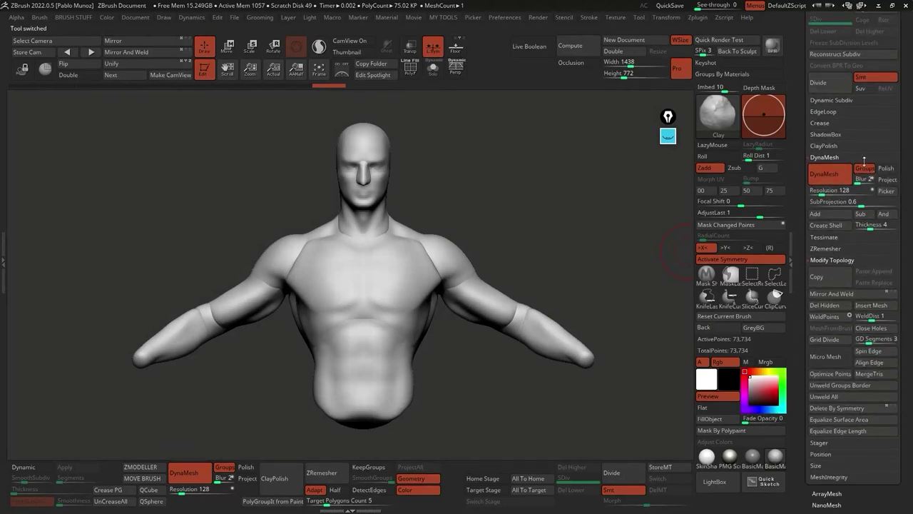
pyautogui.click(865, 170)
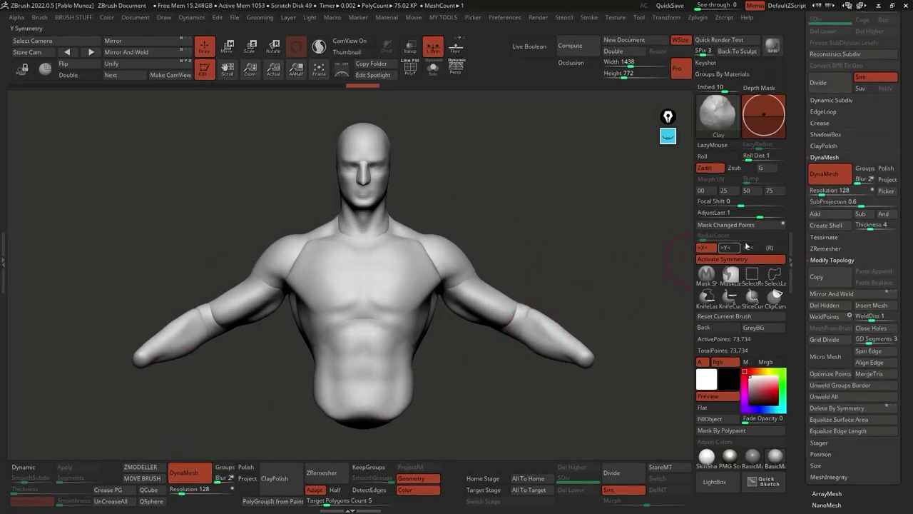
pyautogui.press('ctrl')
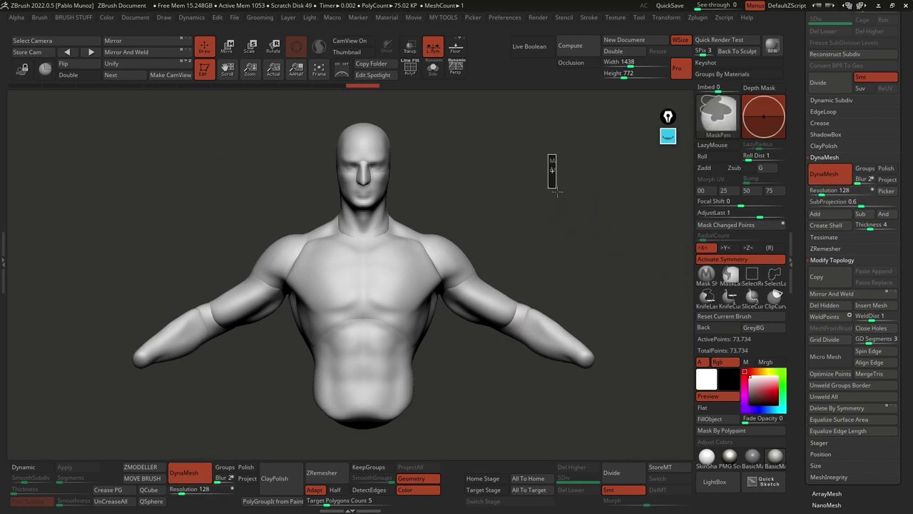
pyautogui.keyDown('ctrl'); pyautogui.moveTo(560, 197); pyautogui.dragTo(577, 236); pyautogui.keyUp('ctrl')
# Step: Combine all the torso's coloured polygroups into a single polygroup, using the polyframe display as a check
pyautogui.click(411, 66)
pyautogui.moveTo(422, 202)
pyautogui.mouseDown()
pyautogui.moveTo(524, 212)
pyautogui.moveTo(514, 216)
pyautogui.moveTo(516, 210)
pyautogui.mouseUp()
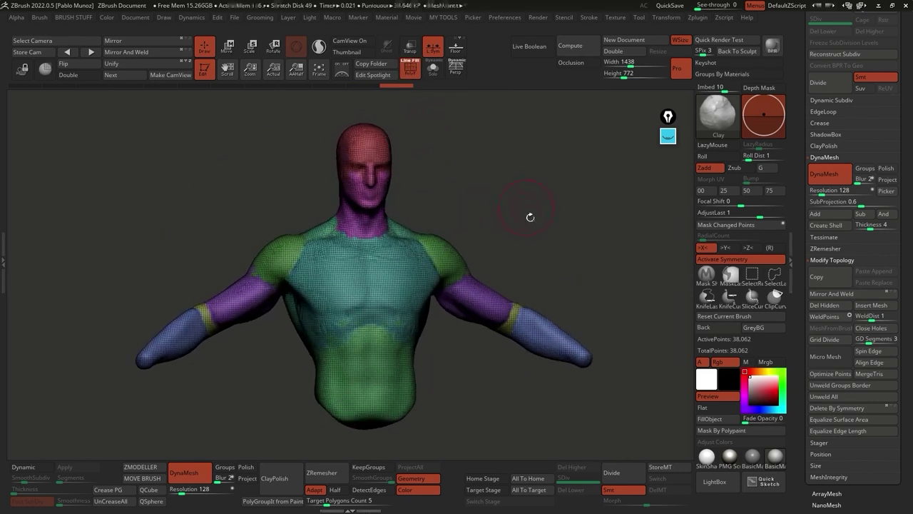
pyautogui.hotkey('ctrl', 'w')
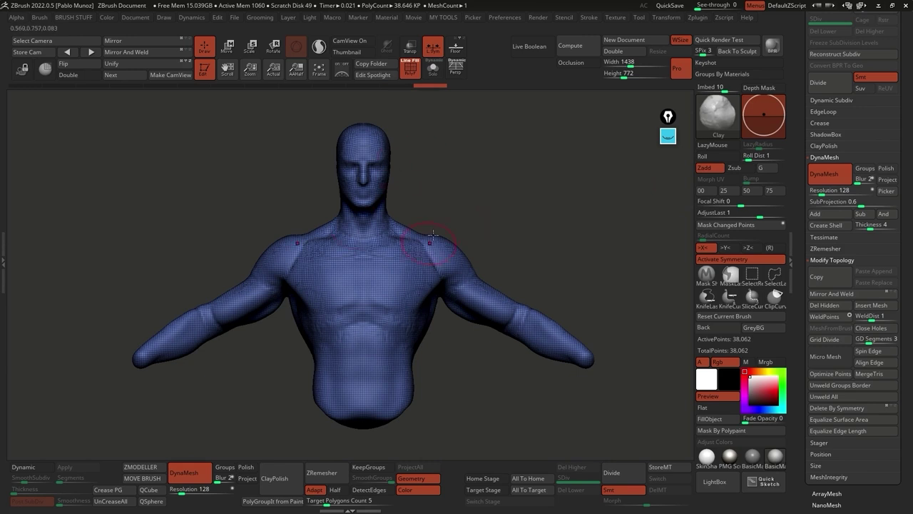
pyautogui.hotkey('shift', 'f')
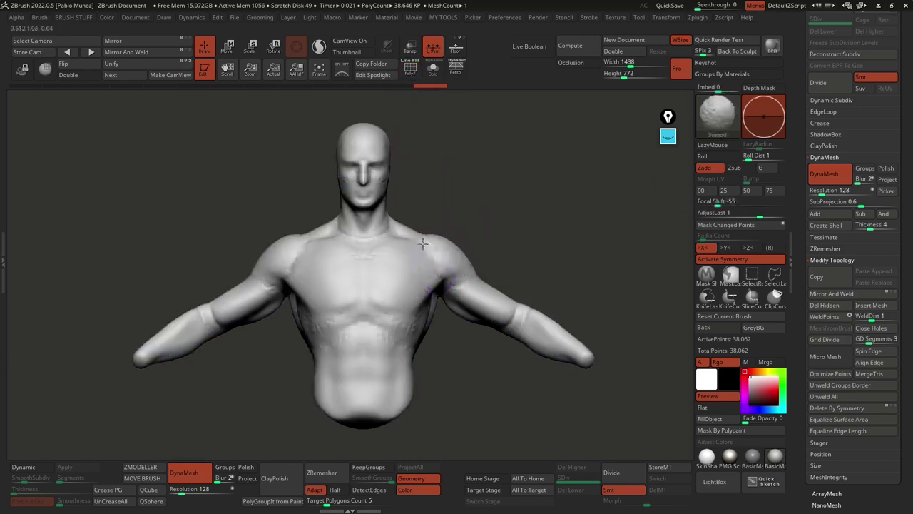
# Step: Smooth the leftover polygroup seams on the chest, shoulders, back and underarms
pyautogui.keyDown('shift'); pyautogui.moveTo(411, 326); pyautogui.dragTo(442, 293); pyautogui.keyUp('shift')
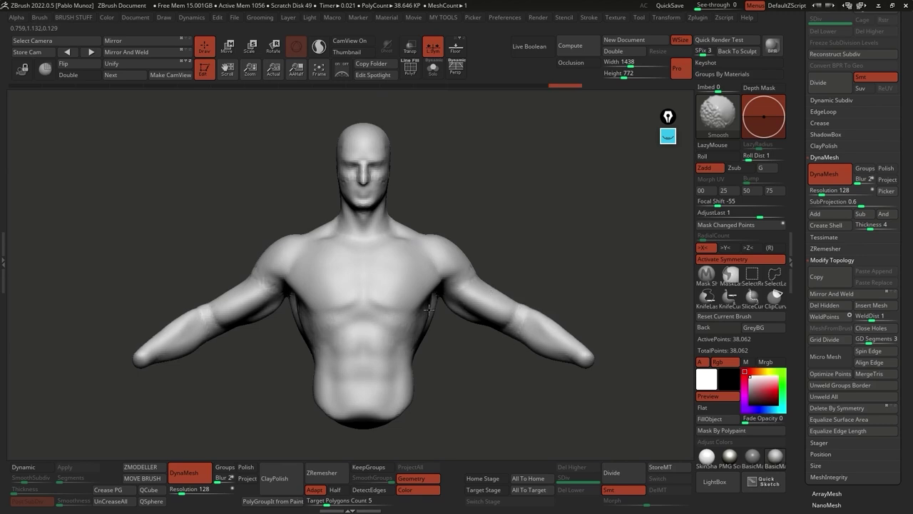
pyautogui.moveTo(378, 192); pyautogui.dragTo(418, 164, button='right')
pyautogui.moveTo(352, 155)
pyautogui.mouseDown(button='right')
pyautogui.moveTo(451, 171)
pyautogui.moveTo(436, 228)
pyautogui.moveTo(342, 243)
pyautogui.mouseUp(button='right')
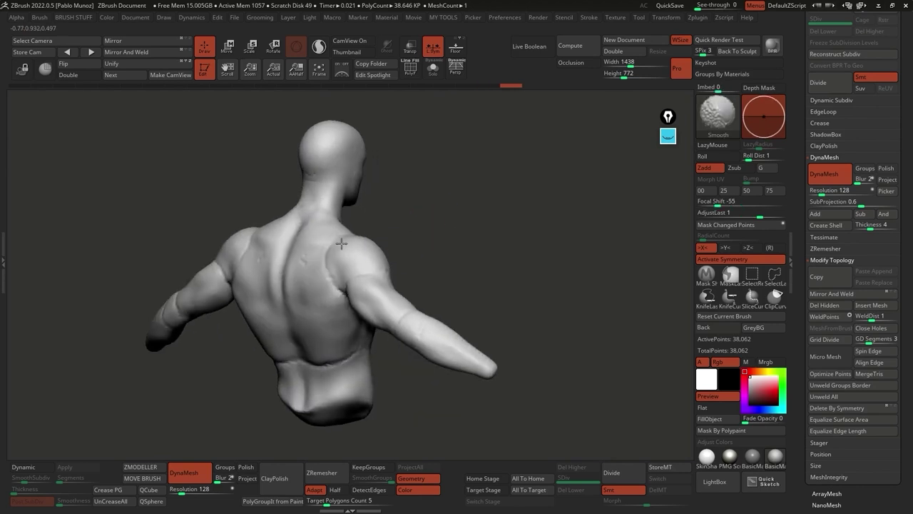
pyautogui.keyDown('shift'); pyautogui.moveTo(357, 333); pyautogui.dragTo(320, 352); pyautogui.keyUp('shift')
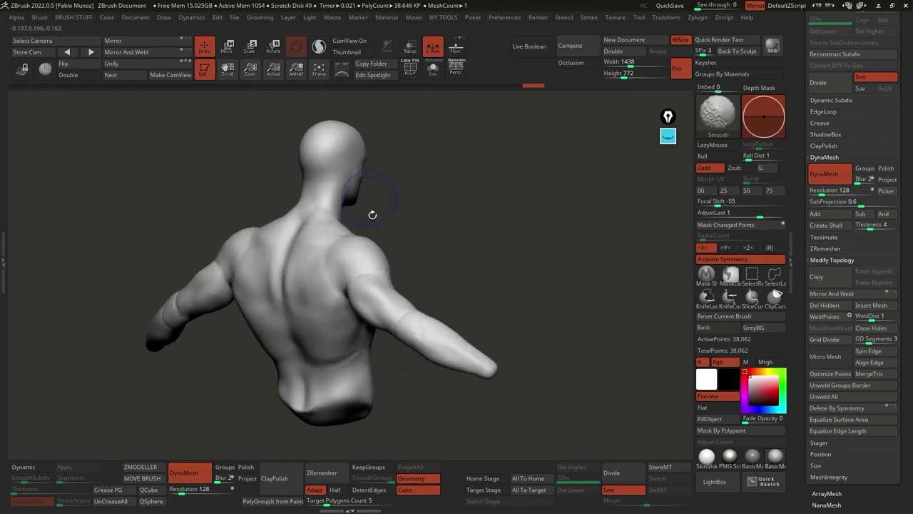
pyautogui.moveTo(372, 317)
pyautogui.keyDown('shift'); pyautogui.mouseDown(button='right')
pyautogui.moveTo(490, 259)
pyautogui.moveTo(600, 271)
pyautogui.moveTo(453, 255)
pyautogui.moveTo(541, 306)
pyautogui.moveTo(457, 265)
pyautogui.mouseUp(button='right'); pyautogui.keyUp('shift')
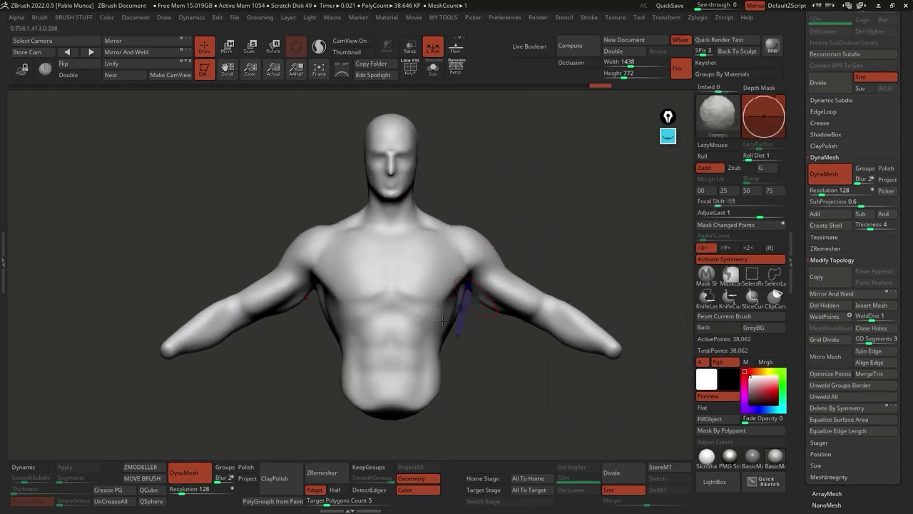
pyautogui.moveTo(603, 342)
pyautogui.mouseDown(button='right')
pyautogui.moveTo(601, 279)
pyautogui.moveTo(545, 255)
pyautogui.moveTo(485, 245)
pyautogui.mouseUp(button='right')
# Step: Examine the sculpted face of Creature_Concept_Blocking4 up close for reference, and return to Creature_Concept_Blocking3
pyautogui.scroll(5, 810, 300)
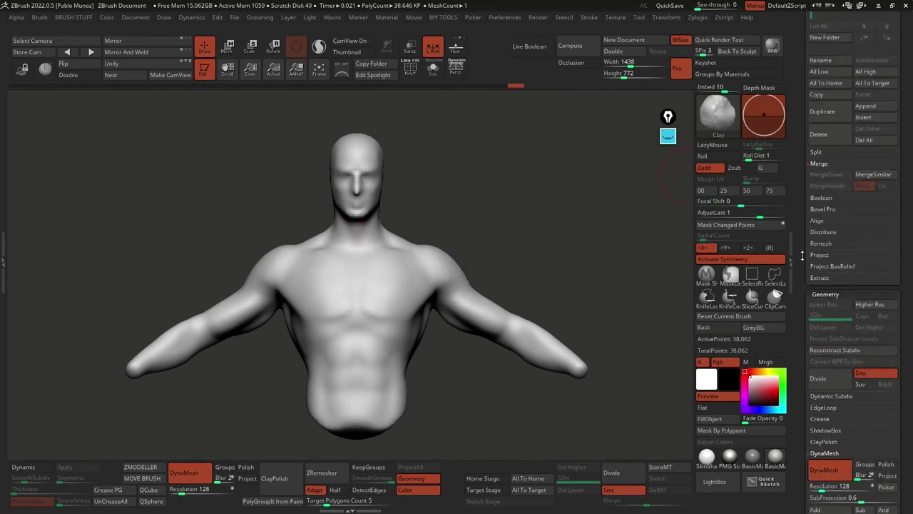
pyautogui.scroll(2, 809, 300)
pyautogui.click(842, 198)
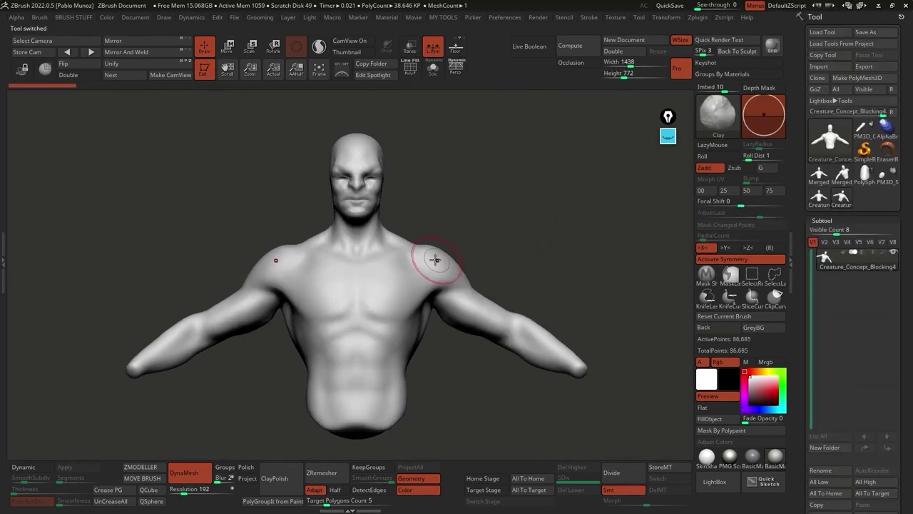
pyautogui.keyDown('ctrl'); pyautogui.moveTo(346, 167); pyautogui.dragTo(336, 306, button='right'); pyautogui.keyUp('ctrl')
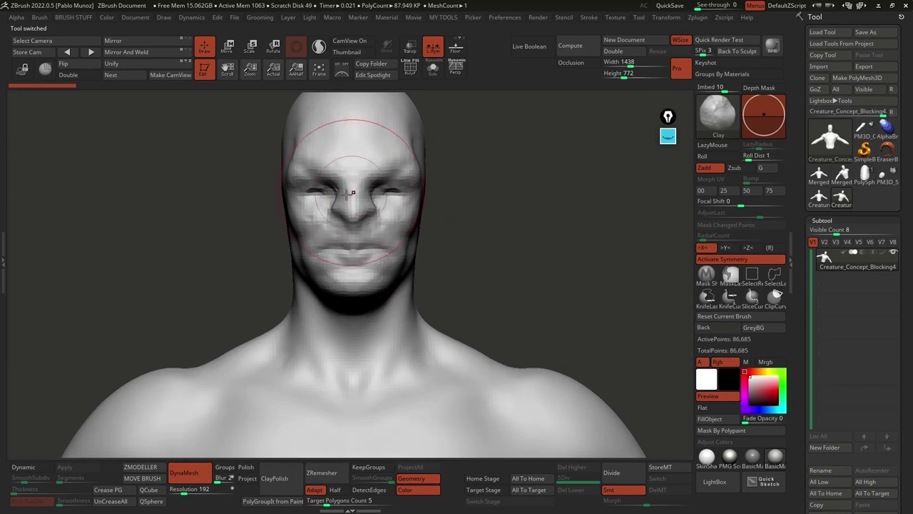
pyautogui.moveTo(407, 238)
pyautogui.mouseDown(button='right')
pyautogui.moveTo(436, 225)
pyautogui.moveTo(342, 318)
pyautogui.mouseUp(button='right')
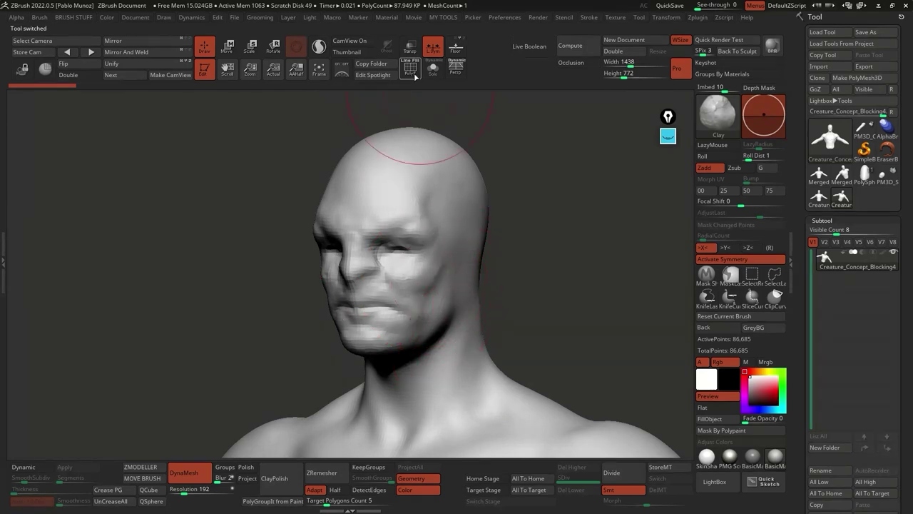
pyautogui.hotkey('shift', 'f')
pyautogui.hotkey('shift', 'f')
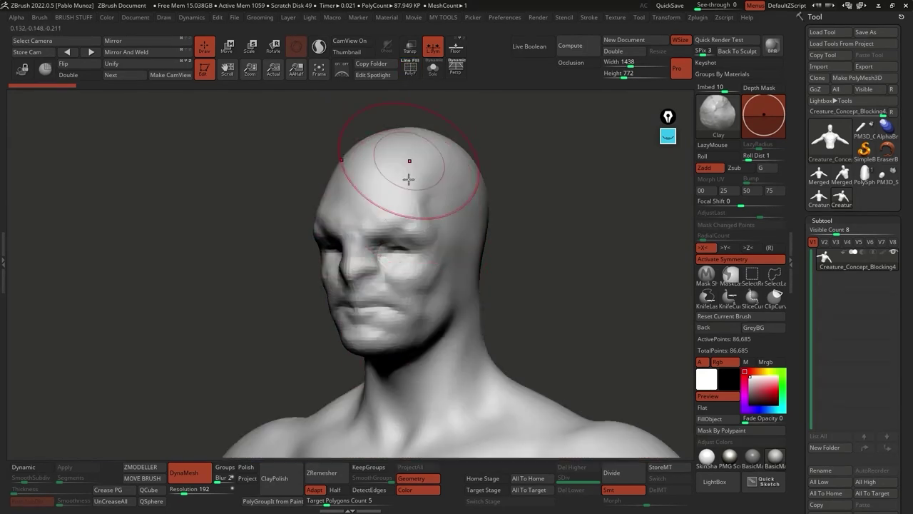
pyautogui.click(820, 199)
pyautogui.moveTo(554, 287); pyautogui.dragTo(528, 265)
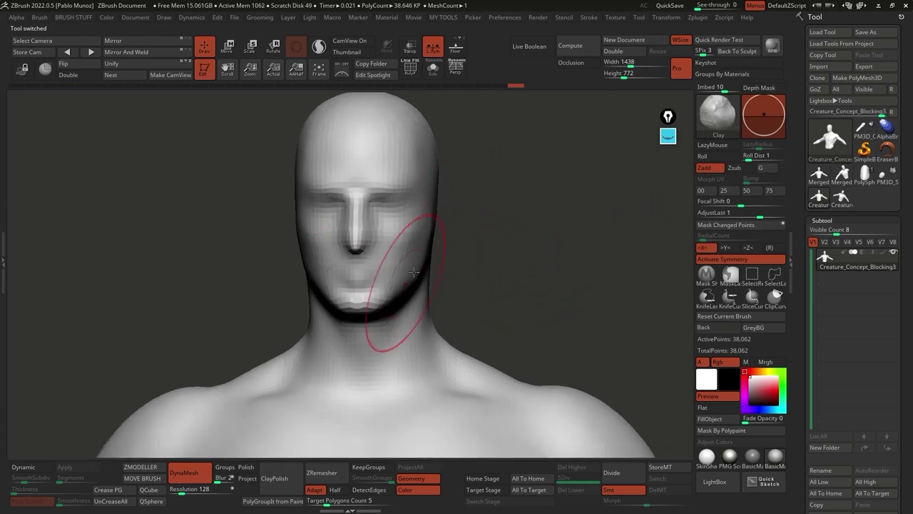
# Step: Block in the brow ridge, eye sockets and upper cheeks with the ClayBuildup brush
pyautogui.press('b')
pyautogui.press('b')
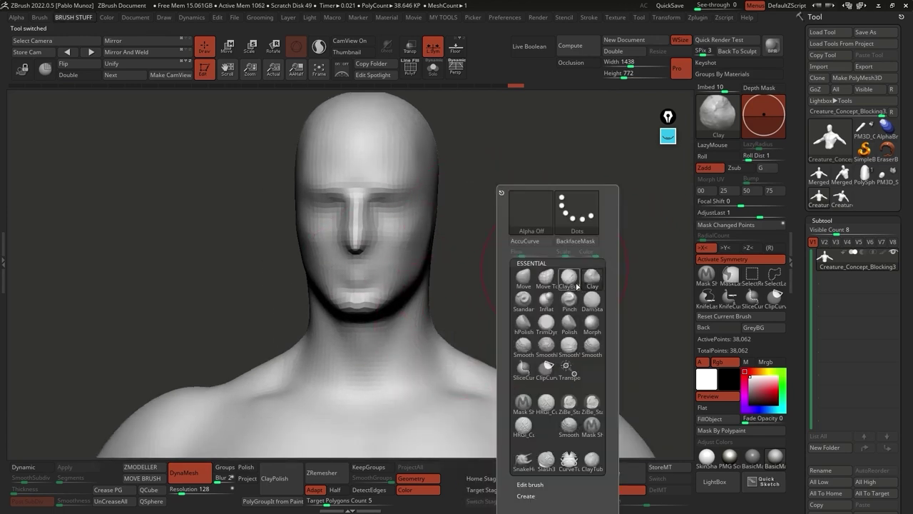
pyautogui.press('c')
pyautogui.press('b')
pyautogui.press('space')
pyautogui.moveTo(371, 207)
pyautogui.mouseDown()
pyautogui.moveTo(406, 214)
pyautogui.moveTo(408, 204)
pyautogui.moveTo(399, 228)
pyautogui.moveTo(435, 214)
pyautogui.moveTo(392, 217)
pyautogui.moveTo(410, 191)
pyautogui.moveTo(403, 194)
pyautogui.moveTo(419, 196)
pyautogui.moveTo(404, 192)
pyautogui.moveTo(421, 171)
pyautogui.moveTo(394, 156)
pyautogui.moveTo(421, 168)
pyautogui.moveTo(421, 189)
pyautogui.mouseUp()
pyautogui.moveTo(485, 200); pyautogui.dragTo(516, 197)
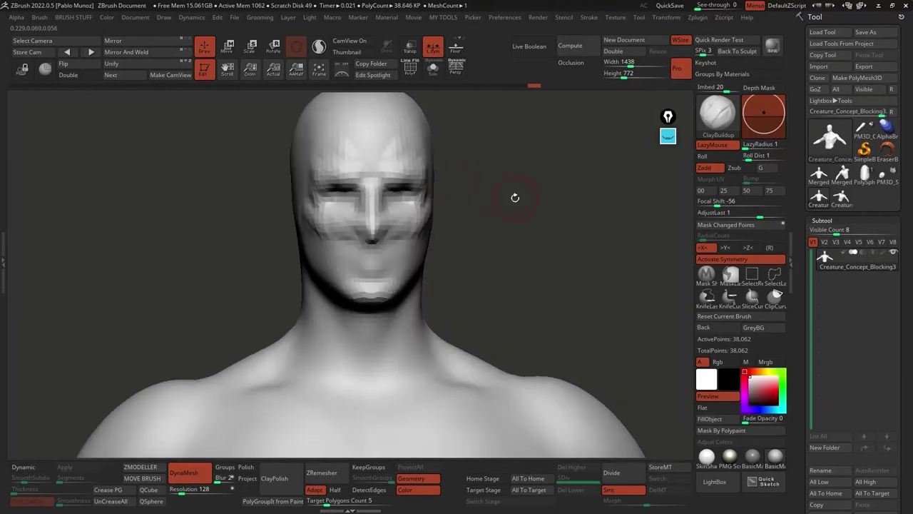
# Step: Build up the cheekbones and the volume around the nose and mouth with ClayBuildup strokes
pyautogui.moveTo(415, 191)
pyautogui.mouseDown()
pyautogui.moveTo(427, 191)
pyautogui.moveTo(434, 173)
pyautogui.moveTo(432, 194)
pyautogui.moveTo(378, 255)
pyautogui.moveTo(413, 260)
pyautogui.moveTo(414, 246)
pyautogui.moveTo(385, 243)
pyautogui.mouseUp()
pyautogui.moveTo(485, 236); pyautogui.dragTo(376, 228)
pyautogui.moveTo(391, 239)
pyautogui.mouseDown(button='right')
pyautogui.moveTo(490, 224)
pyautogui.moveTo(481, 210)
pyautogui.moveTo(440, 240)
pyautogui.moveTo(459, 194)
pyautogui.moveTo(438, 244)
pyautogui.mouseUp(button='right')
pyautogui.moveTo(439, 244); pyautogui.dragTo(420, 263)
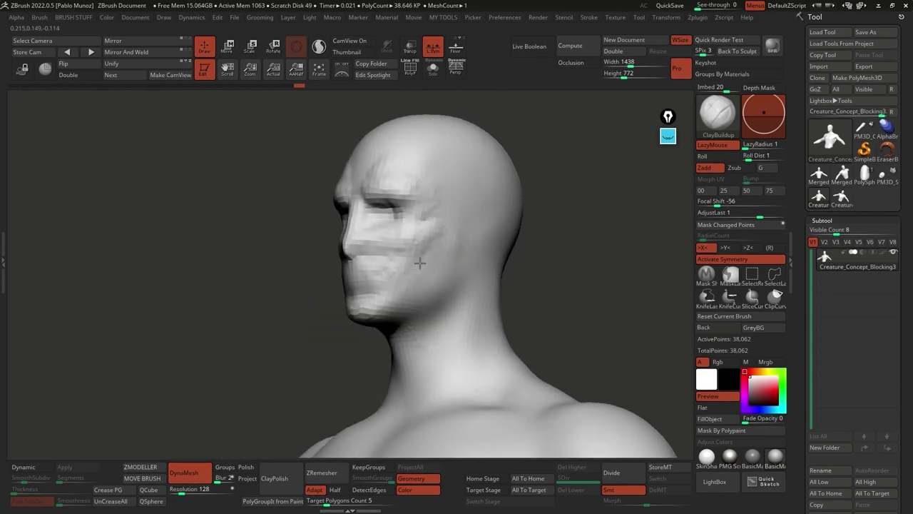
# Step: Refine the mid-face and smooth the rough clay strokes on the forehead and temples
pyautogui.moveTo(412, 254)
pyautogui.mouseDown(button='right')
pyautogui.moveTo(464, 243)
pyautogui.moveTo(400, 247)
pyautogui.mouseUp(button='right')
pyautogui.moveTo(389, 247)
pyautogui.mouseDown()
pyautogui.moveTo(421, 225)
pyautogui.moveTo(388, 209)
pyautogui.moveTo(369, 178)
pyautogui.moveTo(378, 202)
pyautogui.mouseUp()
pyautogui.moveTo(395, 166)
pyautogui.mouseDown()
pyautogui.moveTo(381, 147)
pyautogui.moveTo(433, 204)
pyautogui.mouseUp()
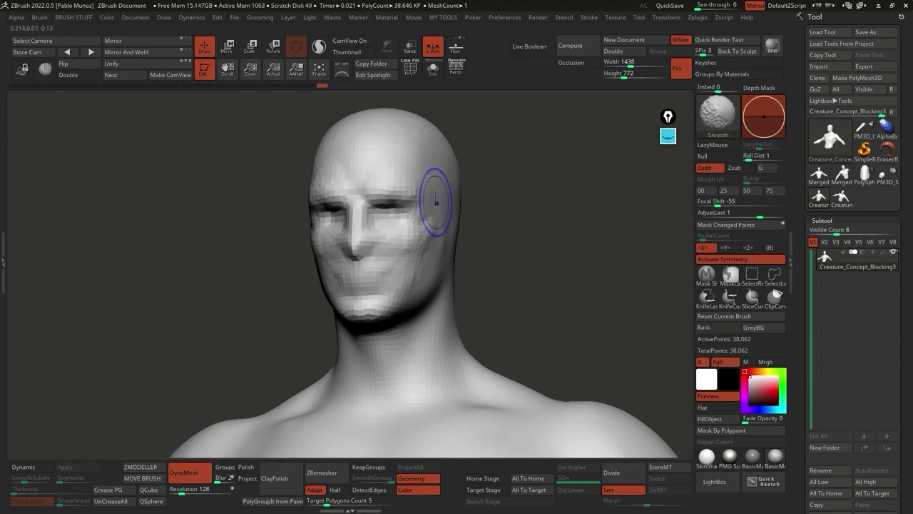
pyautogui.moveTo(442, 240)
pyautogui.mouseDown(button='right')
pyautogui.moveTo(429, 276)
pyautogui.moveTo(454, 247)
pyautogui.mouseUp(button='right')
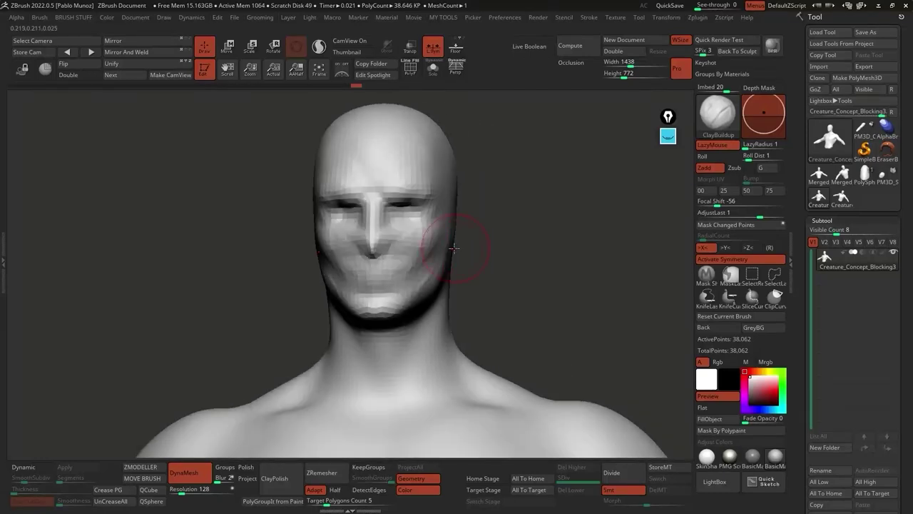
# Step: Reshape the jaw, cheeks and facial profile with the Move brush after briefly selecting DamStandard
pyautogui.press('space')
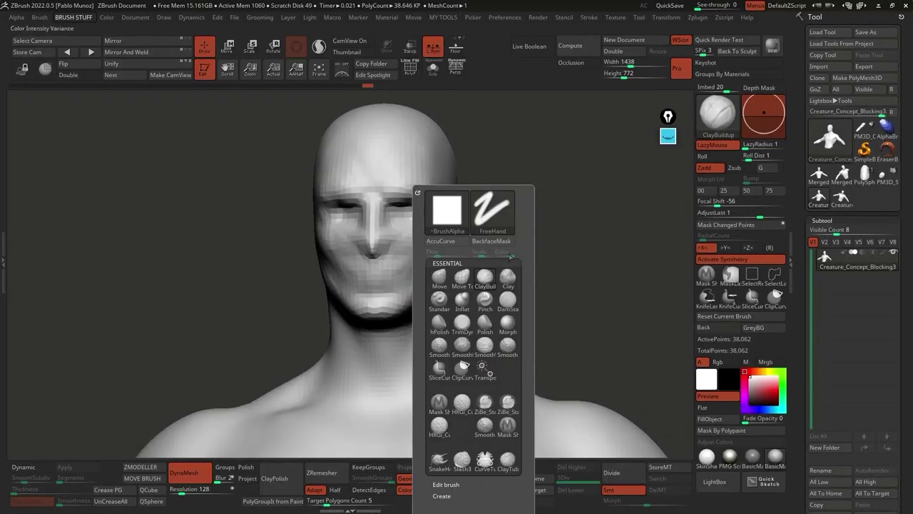
pyautogui.click(508, 301)
pyautogui.press('b')
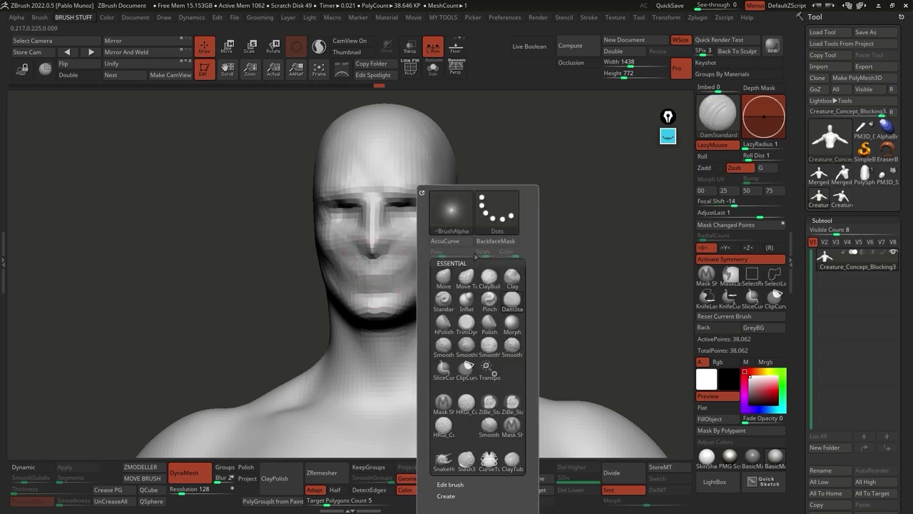
pyautogui.press('m')
pyautogui.press('v')
pyautogui.press('space')
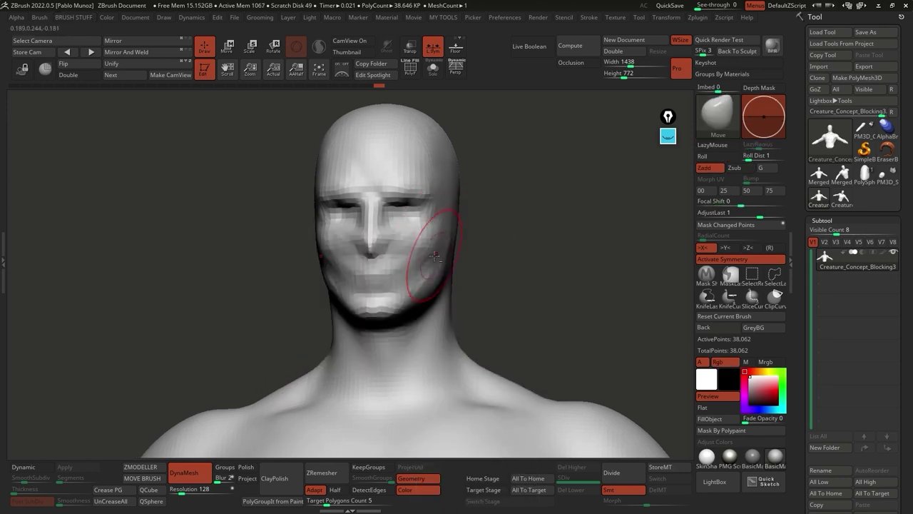
pyautogui.moveTo(421, 298)
pyautogui.mouseDown(button='right')
pyautogui.moveTo(461, 247)
pyautogui.moveTo(422, 252)
pyautogui.mouseUp(button='right')
pyautogui.press('space')
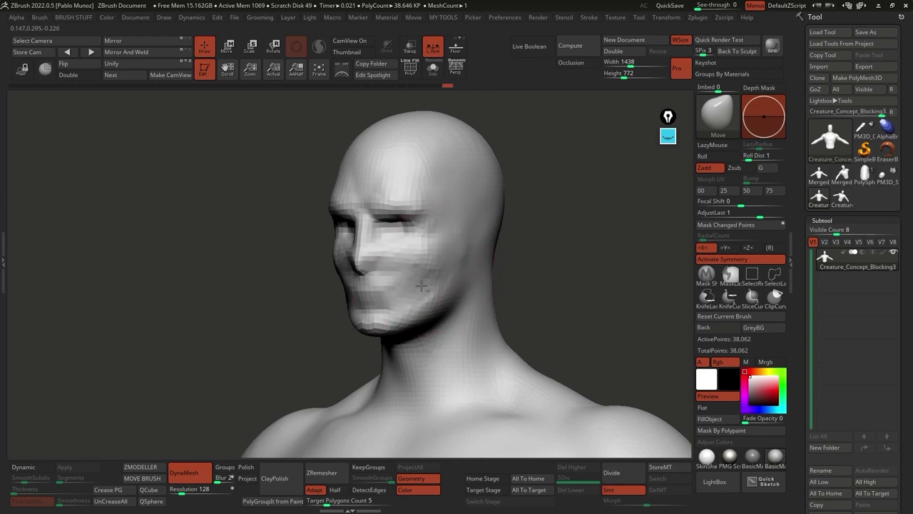
pyautogui.moveTo(411, 300)
pyautogui.keyDown('shift'); pyautogui.mouseDown(button='right')
pyautogui.moveTo(472, 271)
pyautogui.moveTo(357, 197)
pyautogui.mouseUp(button='right'); pyautogui.keyUp('shift')
pyautogui.moveTo(341, 228); pyautogui.dragTo(483, 218, button='right')
# Step: Sculpt the mouth area and upper lip with the Standard brush
pyautogui.press('space')
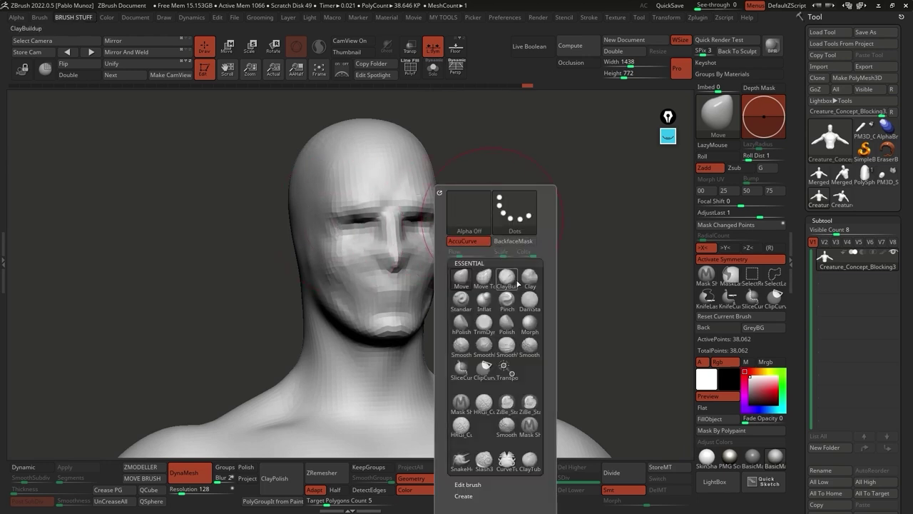
pyautogui.click(459, 328)
pyautogui.moveTo(465, 267)
pyautogui.mouseDown(button='right')
pyautogui.moveTo(485, 275)
pyautogui.moveTo(526, 249)
pyautogui.moveTo(434, 245)
pyautogui.moveTo(470, 262)
pyautogui.moveTo(460, 255)
pyautogui.mouseUp(button='right')
pyautogui.press('space')
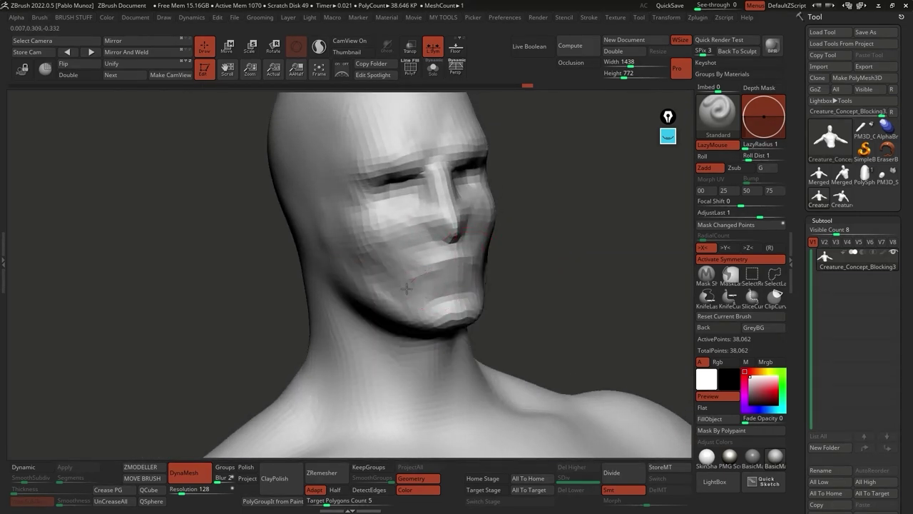
pyautogui.moveTo(469, 262); pyautogui.dragTo(435, 272, button='right')
pyautogui.moveTo(481, 248); pyautogui.dragTo(490, 265, button='right')
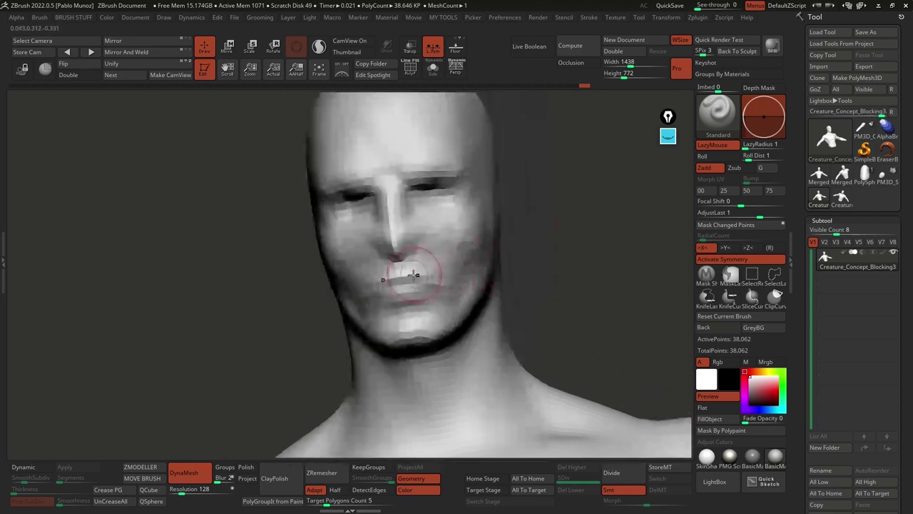
# Step: Define the nostrils, lips and mid-face planes with Standard brush strokes
pyautogui.moveTo(403, 266)
pyautogui.mouseDown()
pyautogui.moveTo(423, 252)
pyautogui.moveTo(415, 241)
pyautogui.moveTo(405, 247)
pyautogui.moveTo(387, 229)
pyautogui.mouseUp()
pyautogui.moveTo(391, 149); pyautogui.dragTo(449, 169)
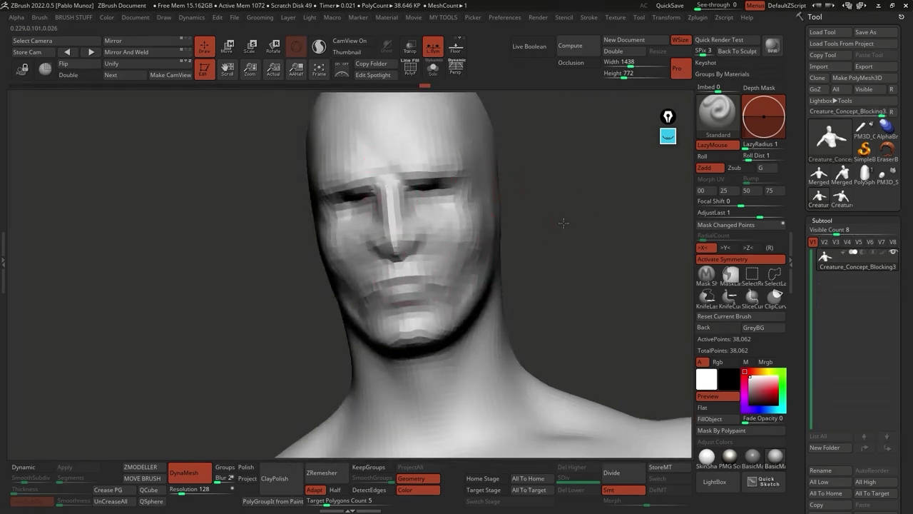
pyautogui.moveTo(564, 224); pyautogui.dragTo(555, 216)
# Step: Carve the line between the lips out to the mouth corners with the DamStandard brush
pyautogui.press('b')
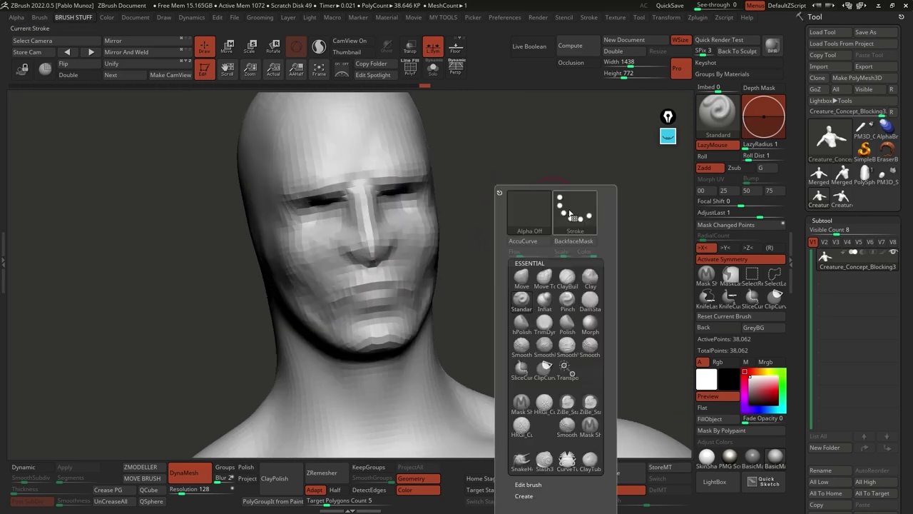
pyautogui.click(593, 308)
pyautogui.moveTo(457, 273); pyautogui.dragTo(489, 255)
pyautogui.press('space')
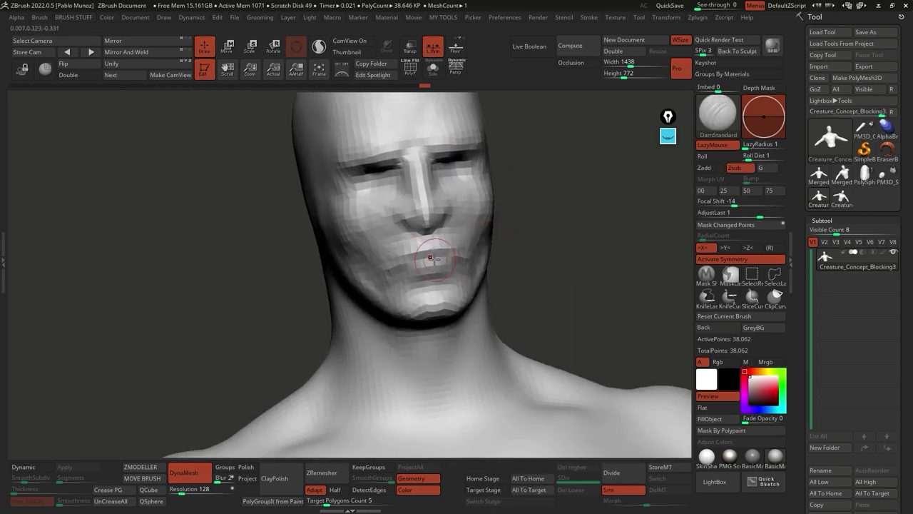
pyautogui.moveTo(416, 258)
pyautogui.mouseDown()
pyautogui.moveTo(442, 254)
pyautogui.moveTo(383, 270)
pyautogui.mouseUp()
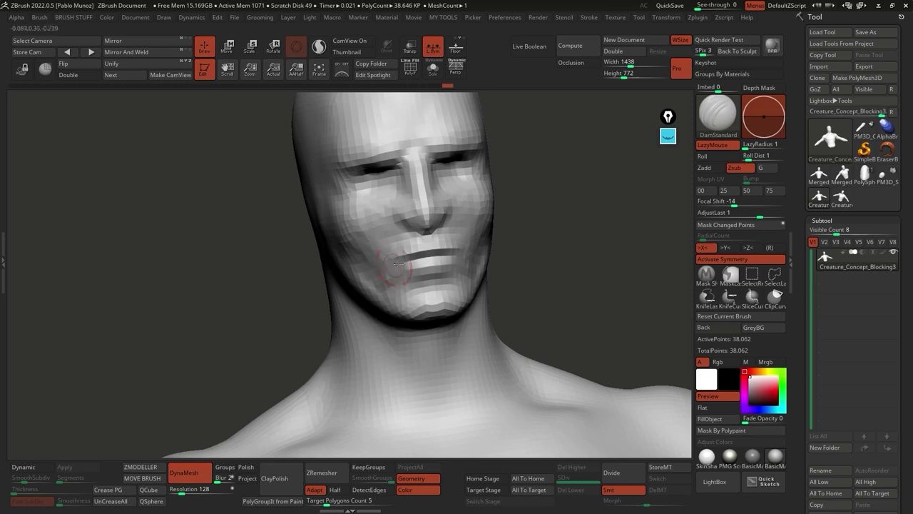
pyautogui.moveTo(463, 255); pyautogui.dragTo(419, 259)
pyautogui.moveTo(530, 236); pyautogui.dragTo(457, 255)
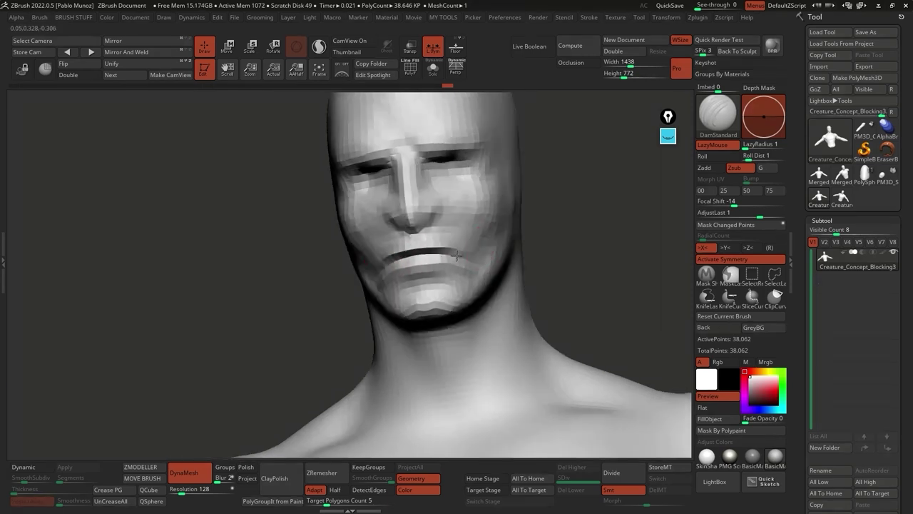
pyautogui.moveTo(432, 178)
pyautogui.mouseDown()
pyautogui.moveTo(467, 171)
pyautogui.moveTo(431, 184)
pyautogui.moveTo(446, 214)
pyautogui.moveTo(437, 218)
pyautogui.mouseUp()
pyautogui.moveTo(437, 218); pyautogui.dragTo(391, 247, button='right')
pyautogui.moveTo(361, 253); pyautogui.dragTo(377, 265)
# Step: Examine the blocked-in face and the bust's overall proportions from the front
pyautogui.moveTo(376, 265); pyautogui.dragTo(441, 223, button='right')
pyautogui.moveTo(444, 265)
pyautogui.mouseDown(button='right')
pyautogui.moveTo(342, 293)
pyautogui.moveTo(394, 267)
pyautogui.moveTo(421, 322)
pyautogui.mouseUp(button='right')
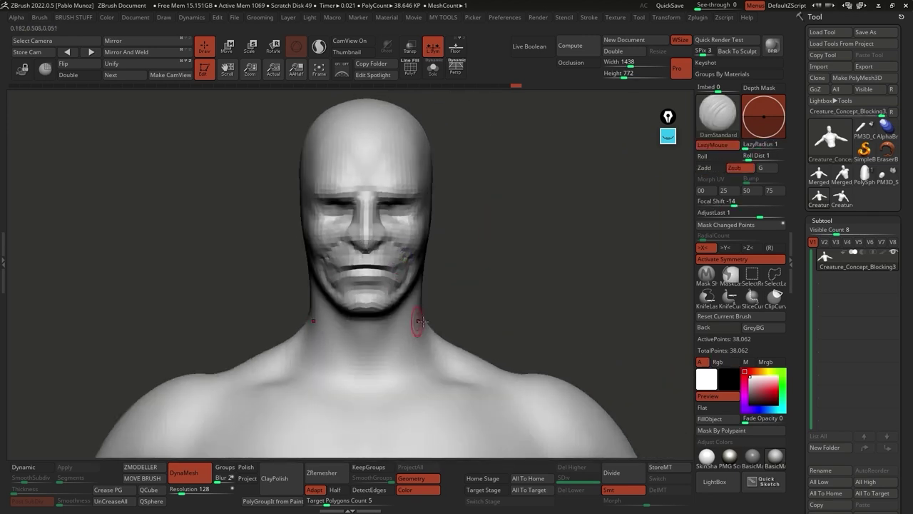
pyautogui.keyDown('alt'); pyautogui.moveTo(472, 336); pyautogui.dragTo(444, 258, button='right'); pyautogui.keyUp('alt')
pyautogui.moveTo(391, 273)
pyautogui.keyDown('alt'); pyautogui.mouseDown(button='right')
pyautogui.moveTo(406, 320)
pyautogui.moveTo(418, 316)
pyautogui.moveTo(413, 333)
pyautogui.moveTo(418, 275)
pyautogui.mouseUp(button='right'); pyautogui.keyUp('alt')
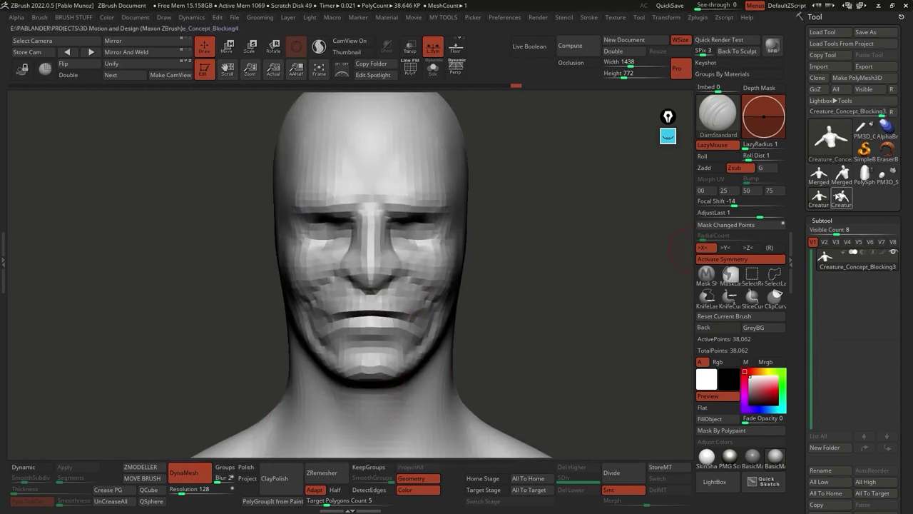
pyautogui.moveTo(481, 247)
pyautogui.mouseDown(button='right')
pyautogui.moveTo(503, 271)
pyautogui.moveTo(434, 239)
pyautogui.moveTo(401, 238)
pyautogui.moveTo(418, 139)
pyautogui.moveTo(410, 222)
pyautogui.moveTo(509, 269)
pyautogui.moveTo(526, 287)
pyautogui.moveTo(532, 262)
pyautogui.moveTo(518, 261)
pyautogui.moveTo(501, 234)
pyautogui.mouseUp(button='right')
pyautogui.press('space')
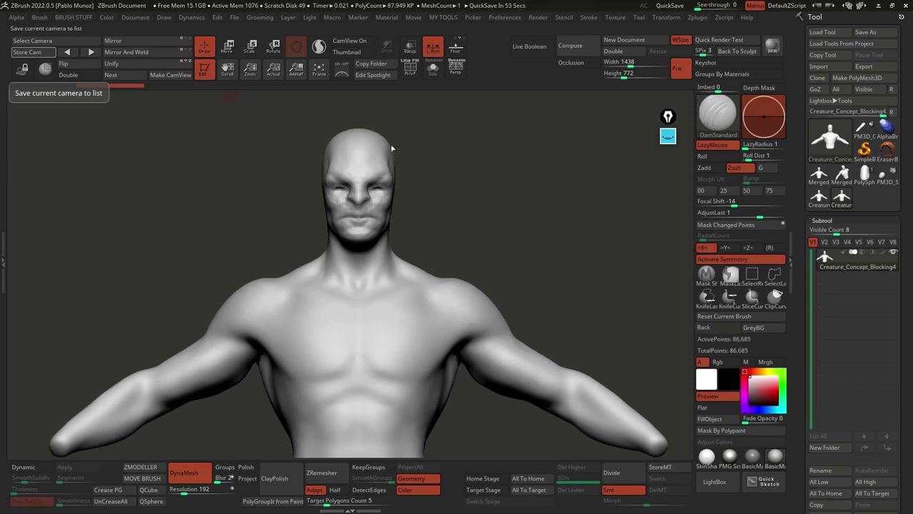
# Step: Show the wireframe and compare the active point counts of the head and body subtools in Creature_Concept_sculpting5
pyautogui.click(410, 71)
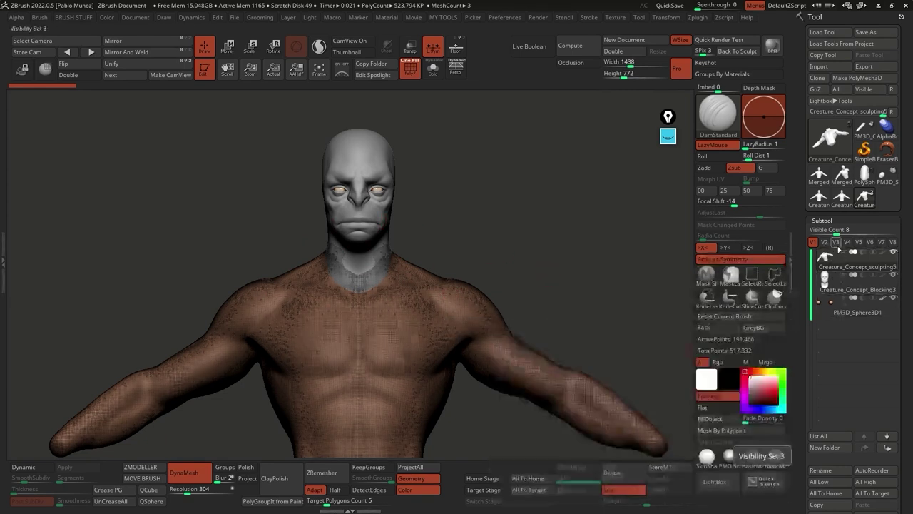
pyautogui.click(839, 291)
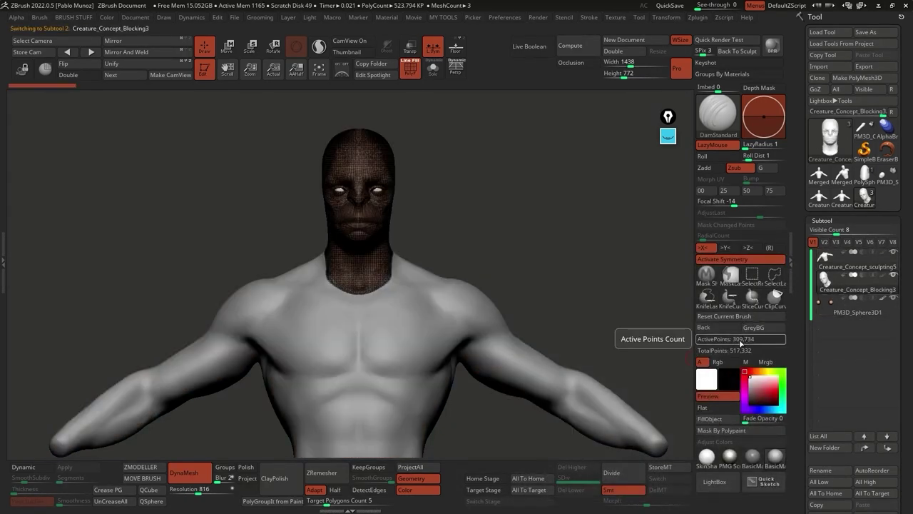
pyautogui.click(841, 268)
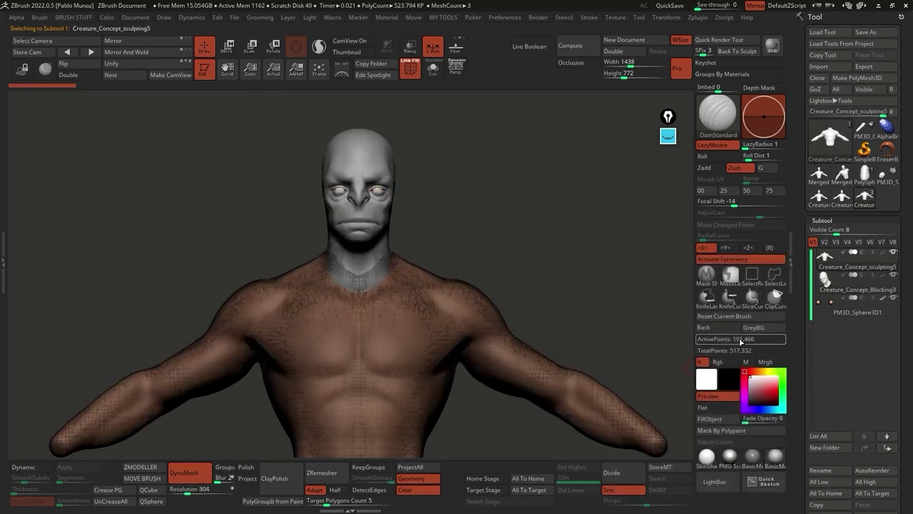
pyautogui.moveTo(543, 269); pyautogui.dragTo(541, 245)
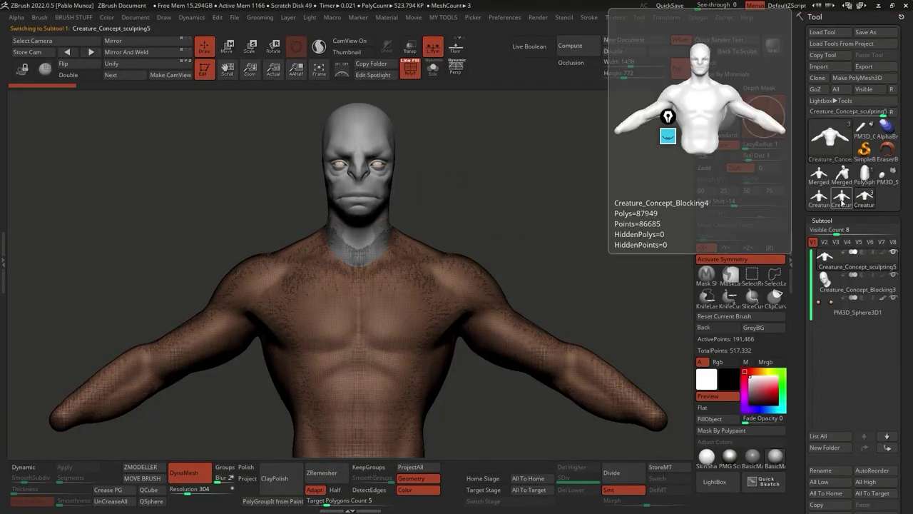
# Step: Switch to the Creature_Concept_Blocking4 tool and remesh it with DynaMesh at resolution 464
pyautogui.click(842, 199)
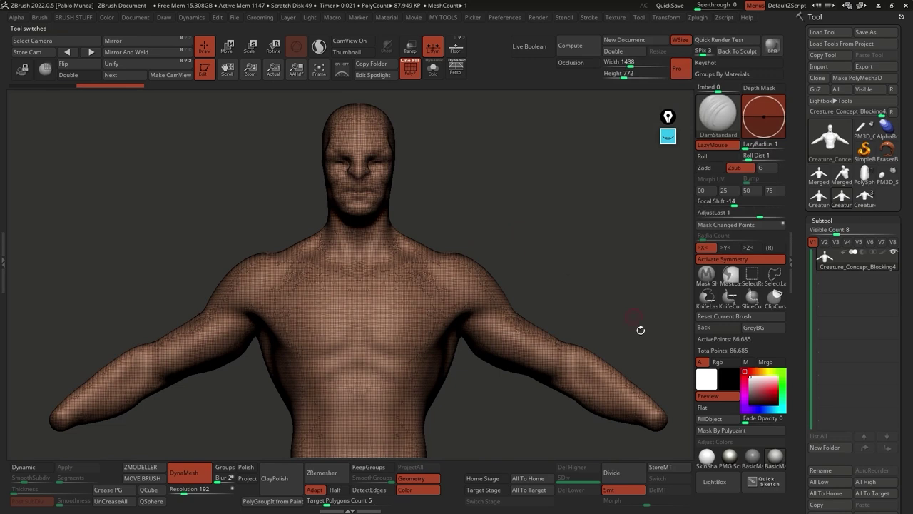
pyautogui.scroll(-5, 828, 321)
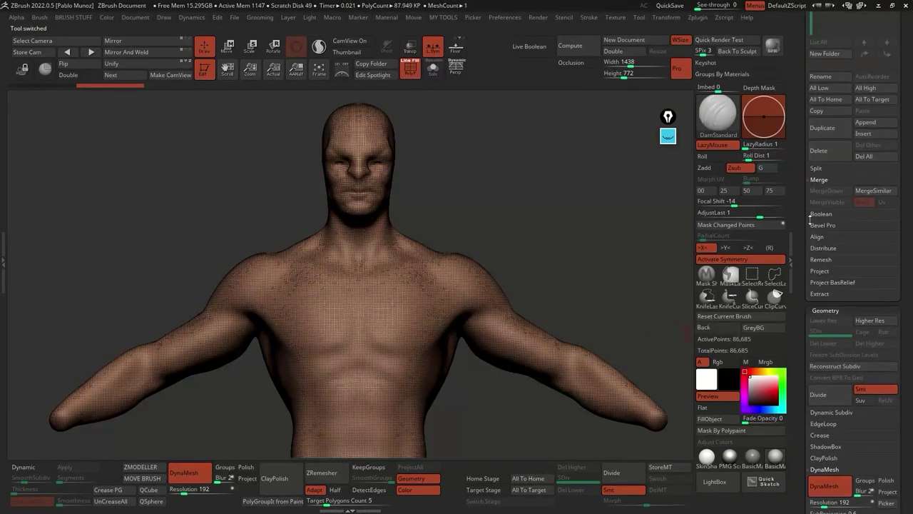
pyautogui.scroll(-3, 835, 433)
pyautogui.moveTo(819, 344); pyautogui.dragTo(832, 345)
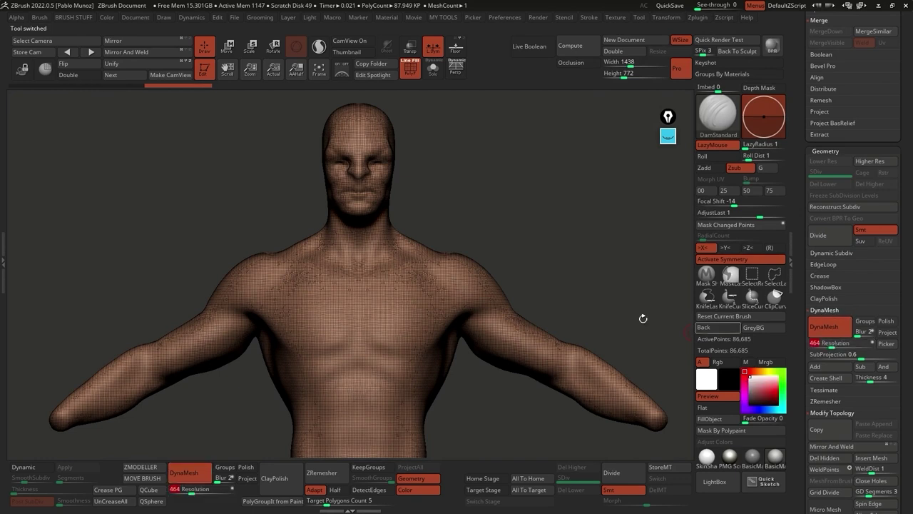
pyautogui.moveTo(499, 200)
pyautogui.keyDown('ctrl'); pyautogui.mouseDown()
pyautogui.moveTo(512, 181)
pyautogui.moveTo(522, 197)
pyautogui.mouseUp(); pyautogui.keyUp('ctrl')
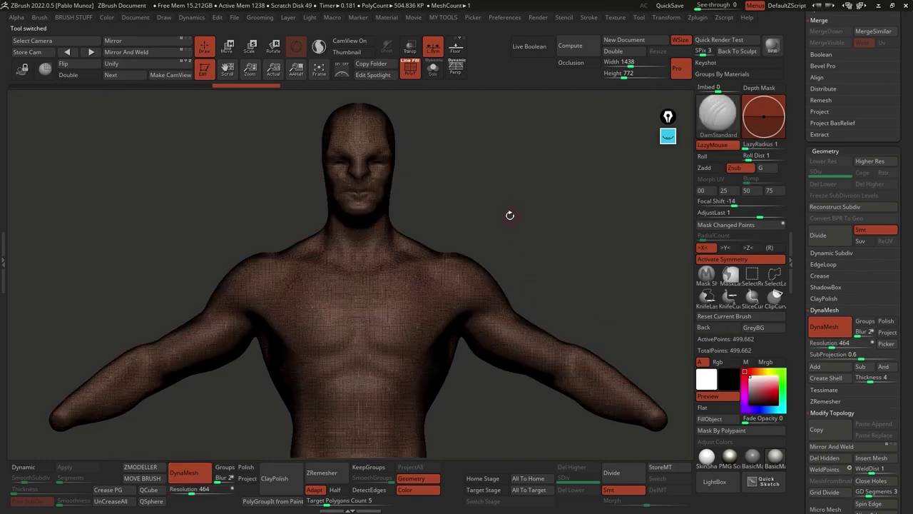
# Step: Hide the wireframe and smooth the lower face around the mouth
pyautogui.click(411, 67)
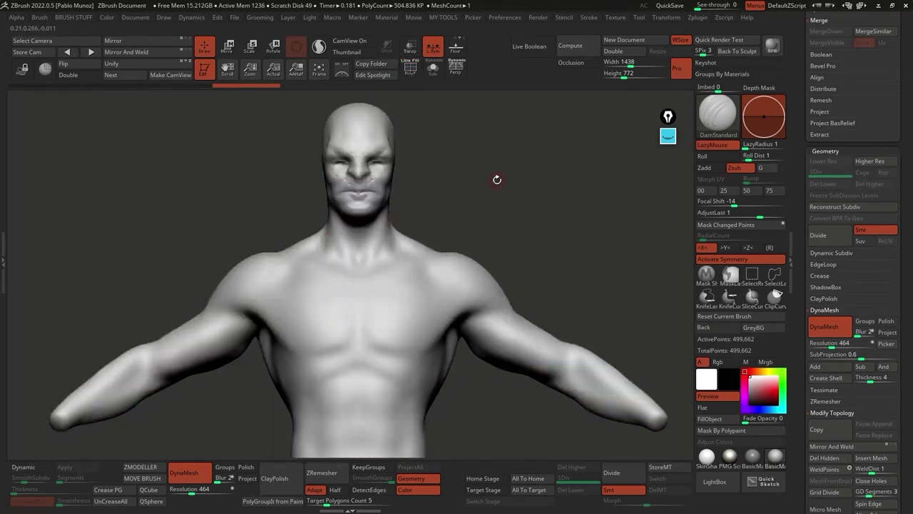
pyautogui.press('space')
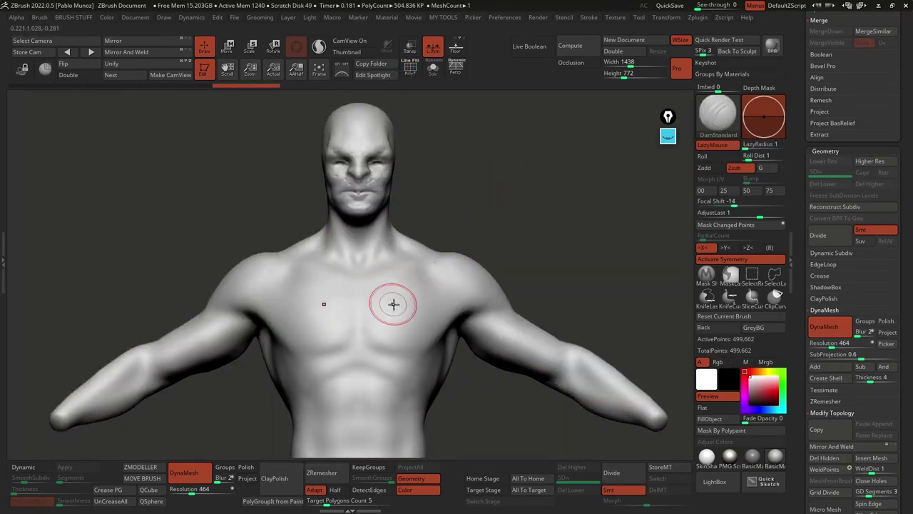
pyautogui.keyDown('shift'); pyautogui.moveTo(353, 179); pyautogui.dragTo(376, 173); pyautogui.keyUp('shift')
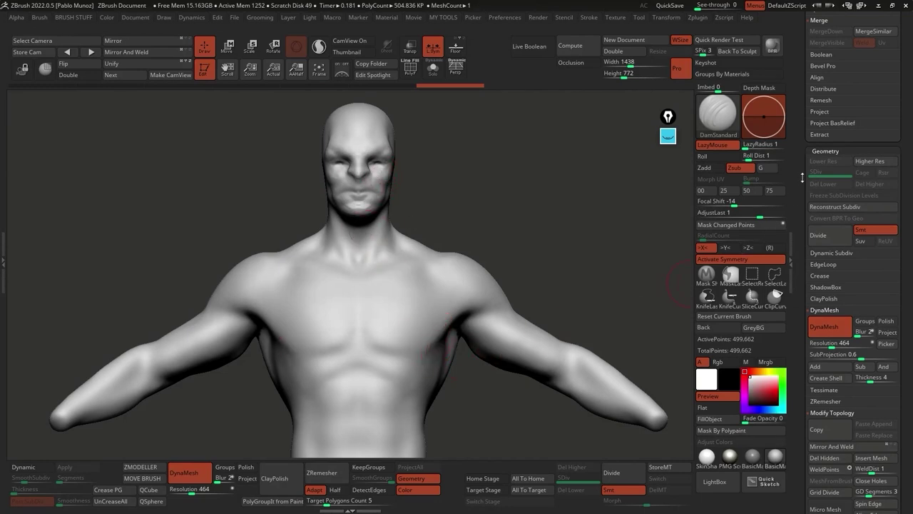
# Step: Duplicate the Creature_Concept_Blocking4 subtool
pyautogui.scroll(5, 803, 178)
pyautogui.keyDown('alt'); pyautogui.moveTo(506, 227); pyautogui.dragTo(475, 252); pyautogui.keyUp('alt')
pyautogui.press('shift')
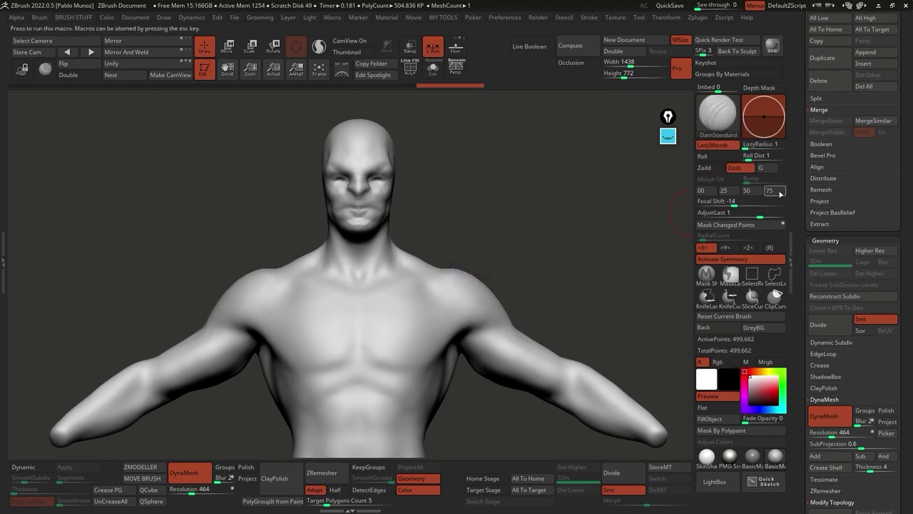
pyautogui.scroll(6, 827, 143)
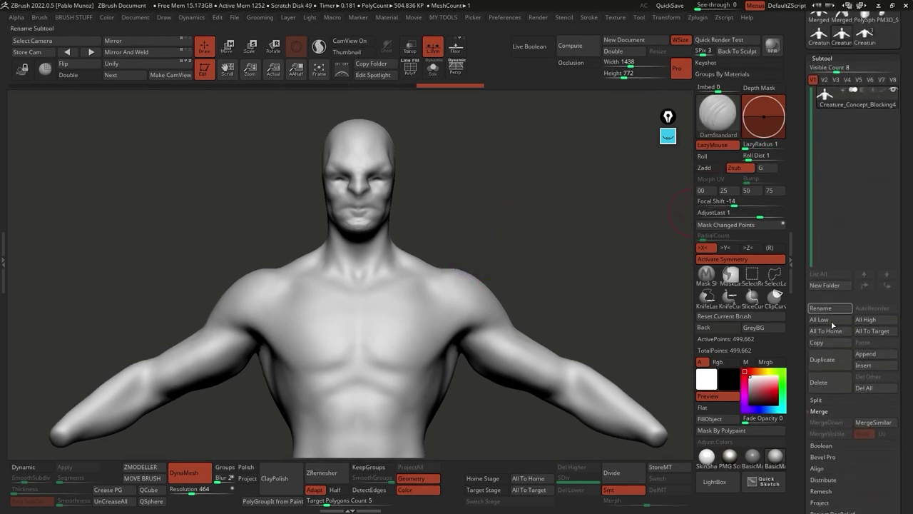
pyautogui.click(828, 363)
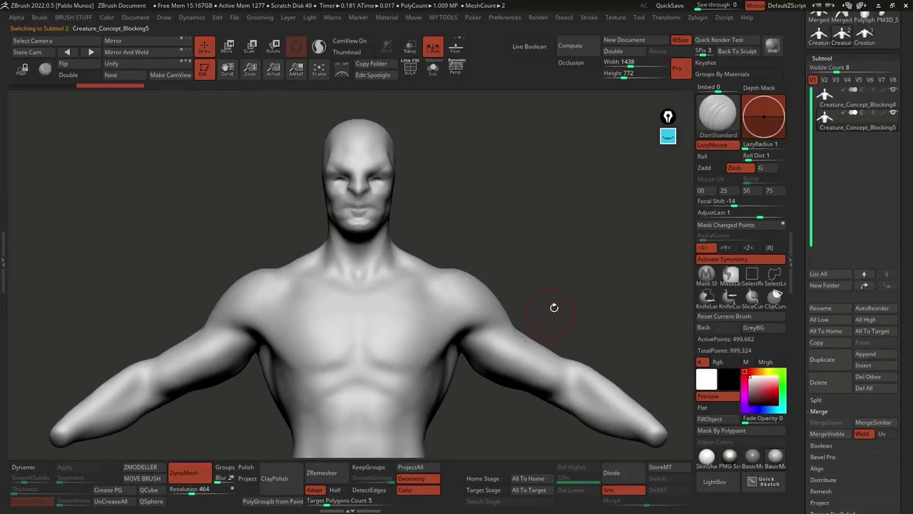
# Step: Fill the duplicated Creature_Concept_Blocking5 subtool with bright green and the original Creature_Concept_Blocking4 subtool with red
pyautogui.moveTo(554, 306); pyautogui.dragTo(469, 286)
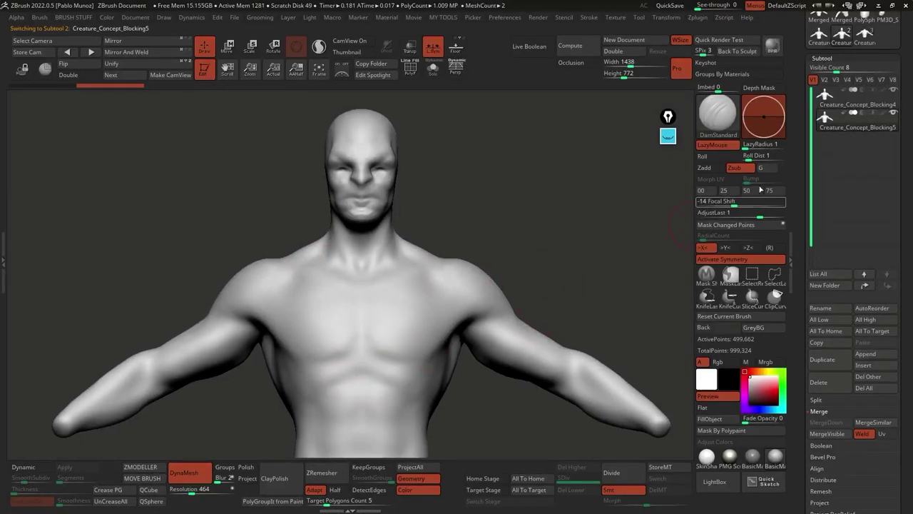
pyautogui.click(433, 68)
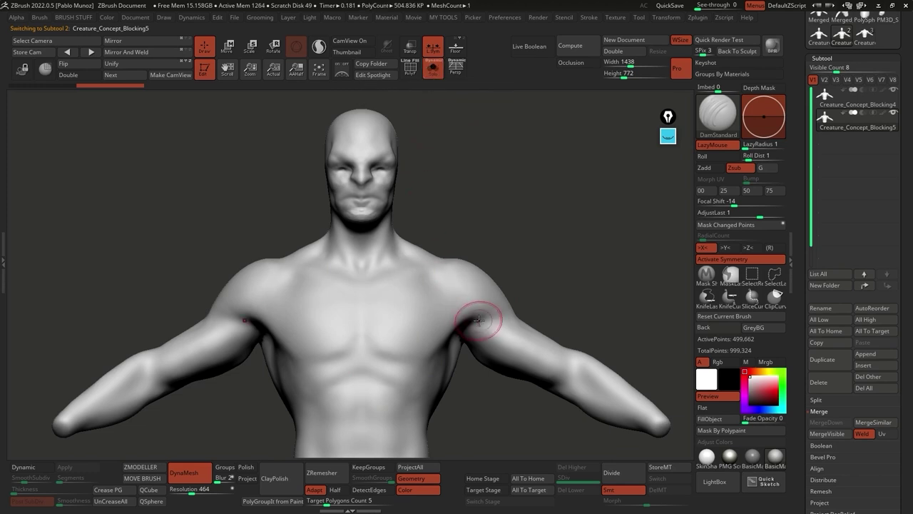
pyautogui.click(776, 372)
pyautogui.click(728, 419)
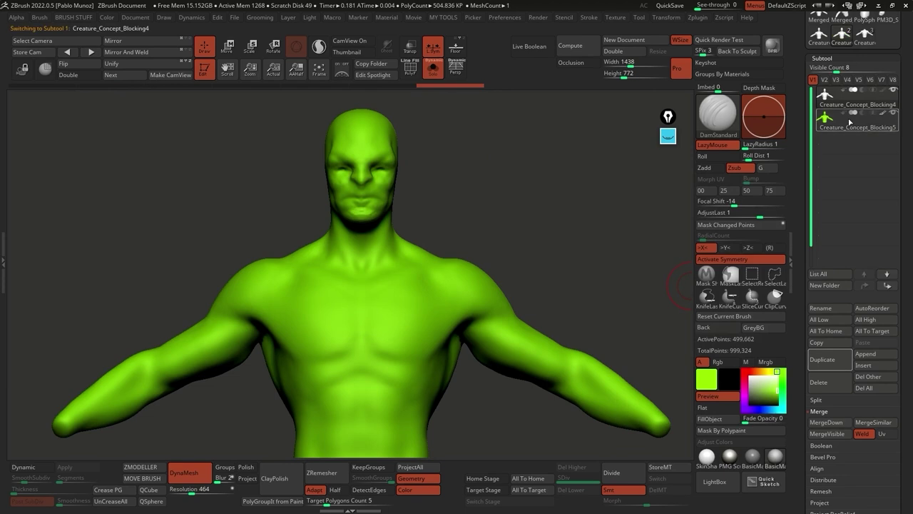
pyautogui.click(778, 390)
pyautogui.click(727, 419)
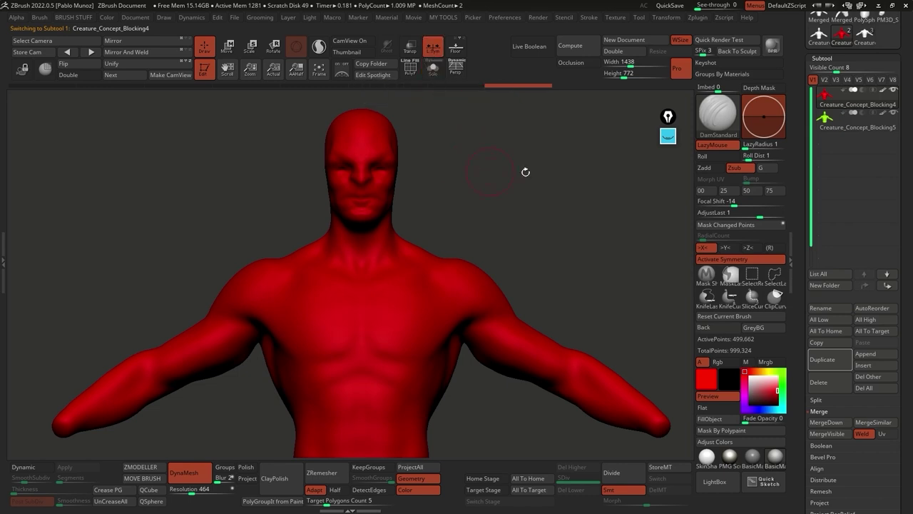
# Step: Try to cut the body away from the red subtool at mid-neck with the KnifeLasso brush in side view
pyautogui.moveTo(496, 194); pyautogui.dragTo(687, 257)
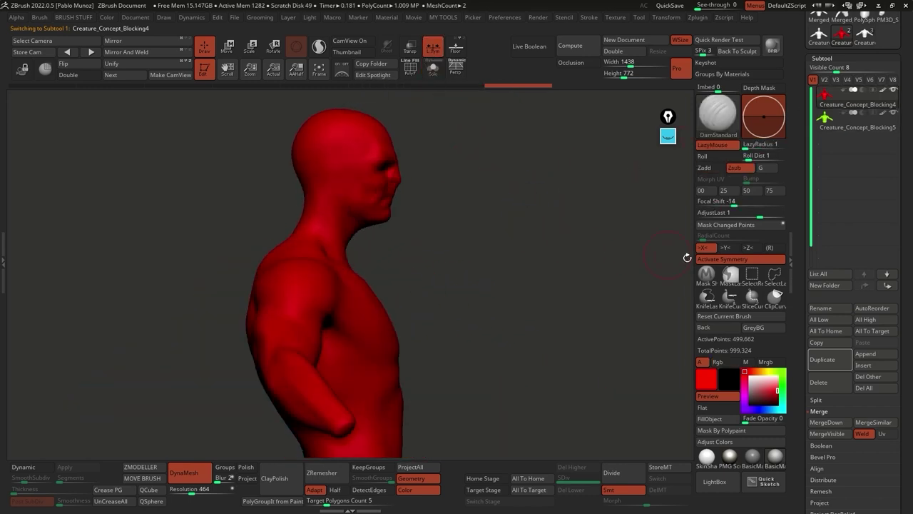
pyautogui.click(707, 297)
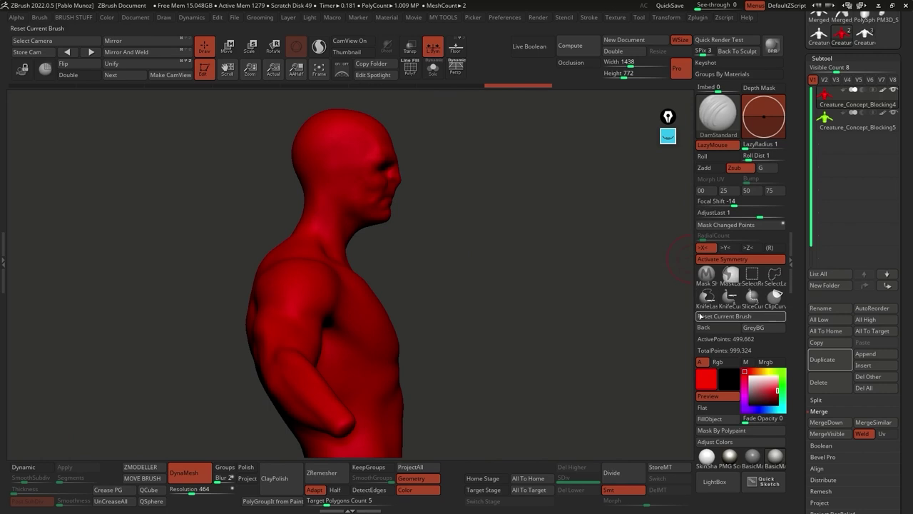
pyautogui.moveTo(373, 251)
pyautogui.mouseDown()
pyautogui.moveTo(326, 240)
pyautogui.moveTo(490, 151)
pyautogui.moveTo(489, 331)
pyautogui.mouseUp()
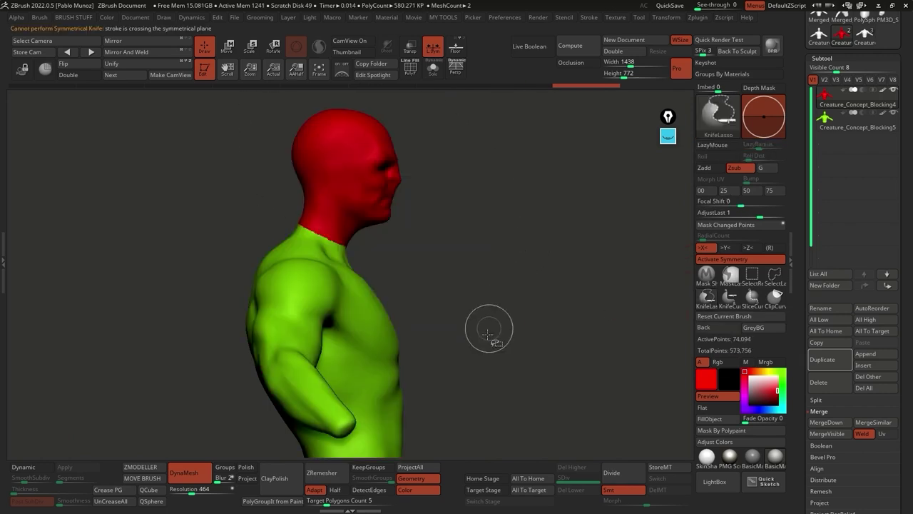
pyautogui.moveTo(524, 298)
pyautogui.mouseDown()
pyautogui.moveTo(550, 296)
pyautogui.moveTo(485, 284)
pyautogui.mouseUp()
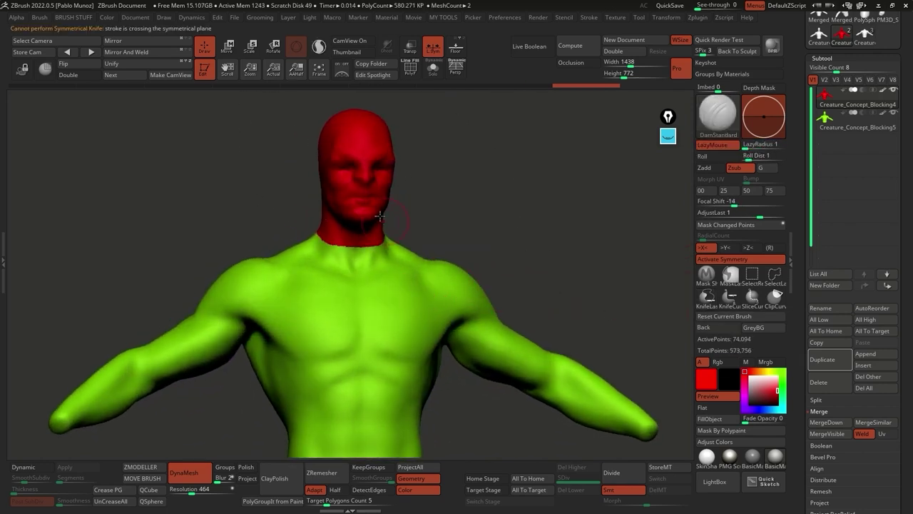
pyautogui.moveTo(451, 206); pyautogui.dragTo(404, 204)
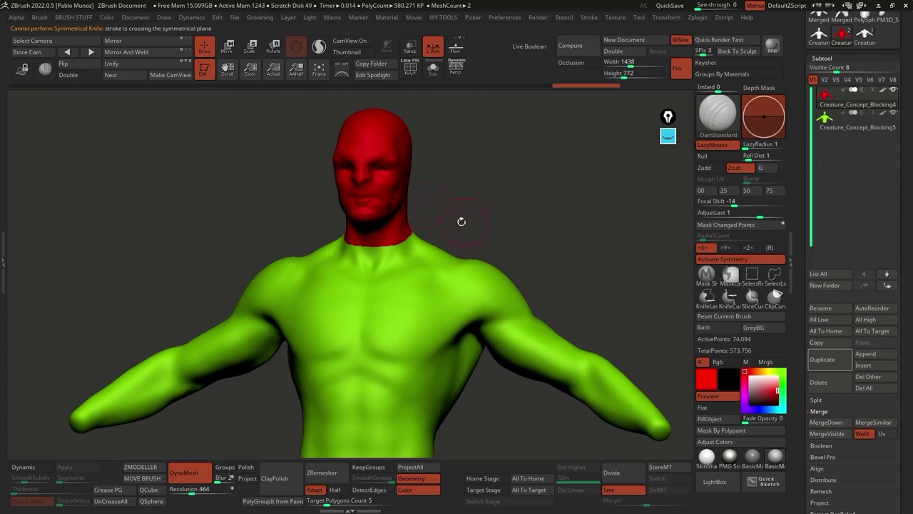
pyautogui.hotkey('ctrl', 'z')
# Step: Cut the red subtool along the base of the neck with KnifeLasso, keeping the head, and apply Mirror And Weld to it
pyautogui.moveTo(418, 247)
pyautogui.mouseDown()
pyautogui.moveTo(439, 238)
pyautogui.moveTo(355, 281)
pyautogui.moveTo(306, 256)
pyautogui.moveTo(310, 117)
pyautogui.moveTo(482, 162)
pyautogui.moveTo(487, 253)
pyautogui.mouseUp()
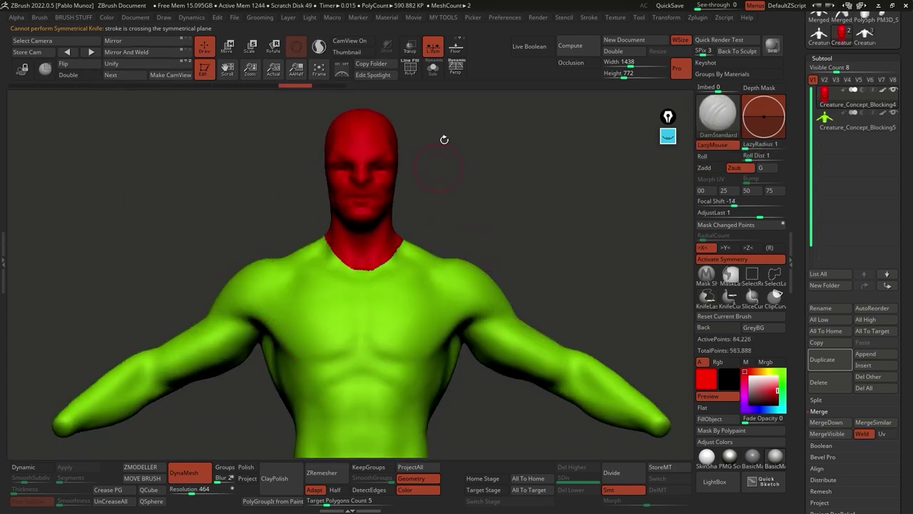
pyautogui.click(126, 52)
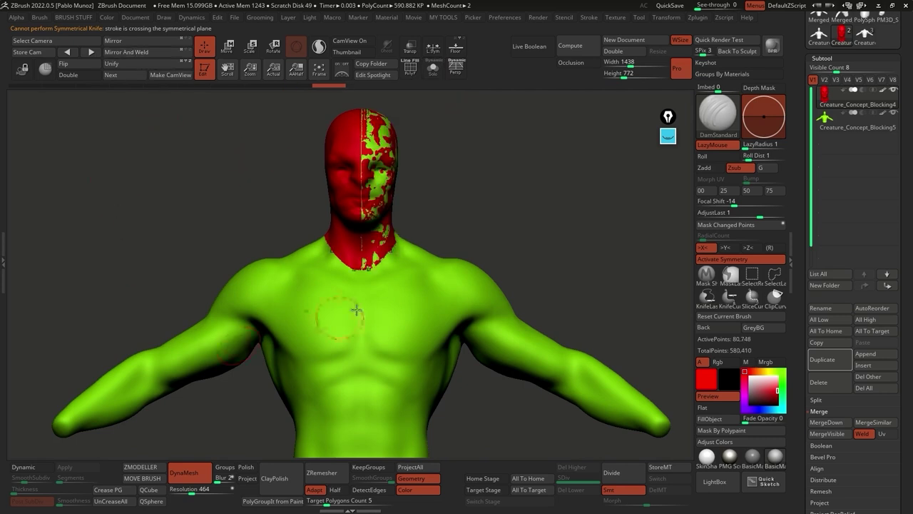
pyautogui.moveTo(498, 219); pyautogui.dragTo(509, 217)
pyautogui.scroll(-3, 509, 218)
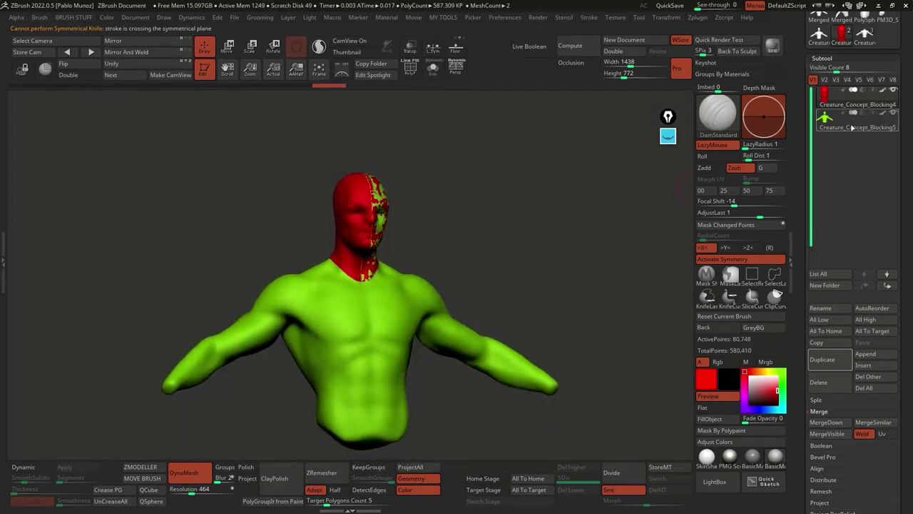
# Step: Select the green Creature_Concept_Blocking5 subtool and cut off its head at the neck, keeping the body
pyautogui.click(851, 127)
pyautogui.moveTo(457, 235)
pyautogui.mouseDown()
pyautogui.moveTo(467, 246)
pyautogui.moveTo(399, 277)
pyautogui.moveTo(368, 277)
pyautogui.moveTo(319, 243)
pyautogui.moveTo(276, 178)
pyautogui.moveTo(410, 124)
pyautogui.moveTo(438, 184)
pyautogui.moveTo(473, 224)
pyautogui.mouseUp()
pyautogui.press('shift')
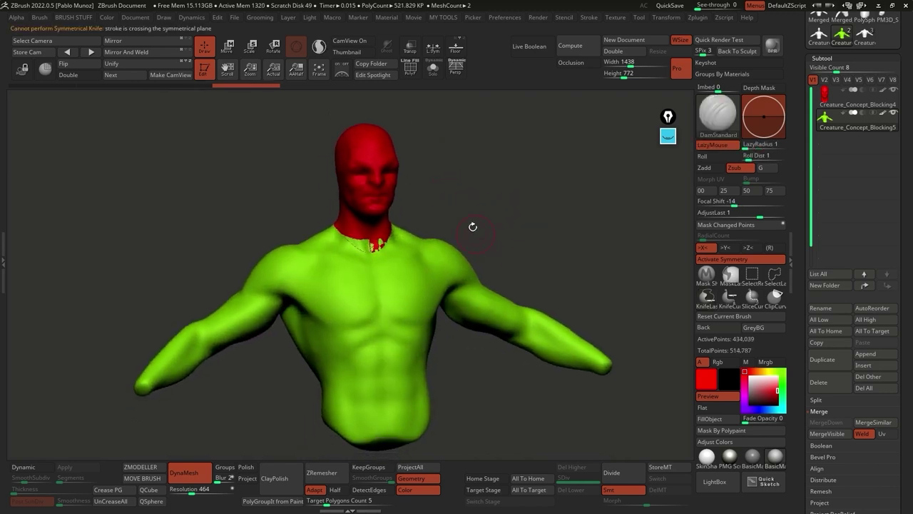
# Step: Isolate the green body and the red head subtools in turn to examine the cut at the neck
pyautogui.click(433, 67)
pyautogui.keyDown('shift'); pyautogui.moveTo(578, 279); pyautogui.dragTo(579, 267); pyautogui.keyUp('shift')
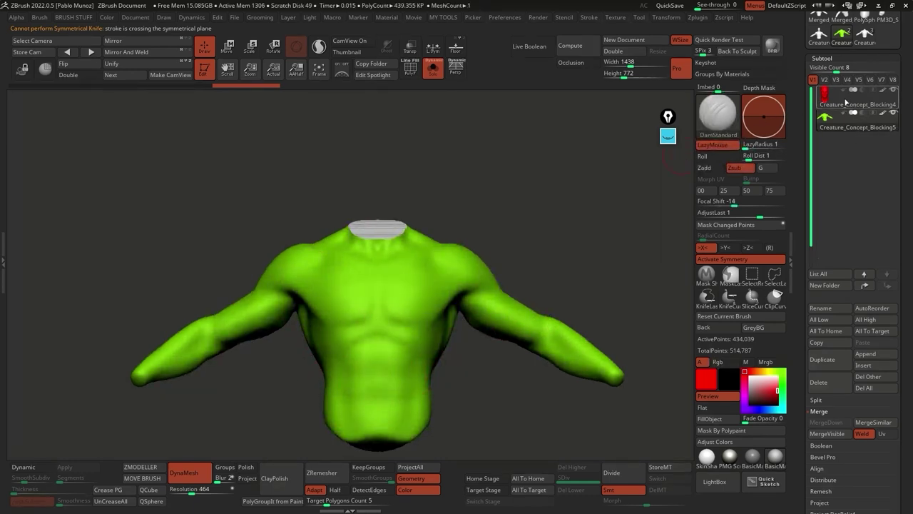
pyautogui.press('Up')
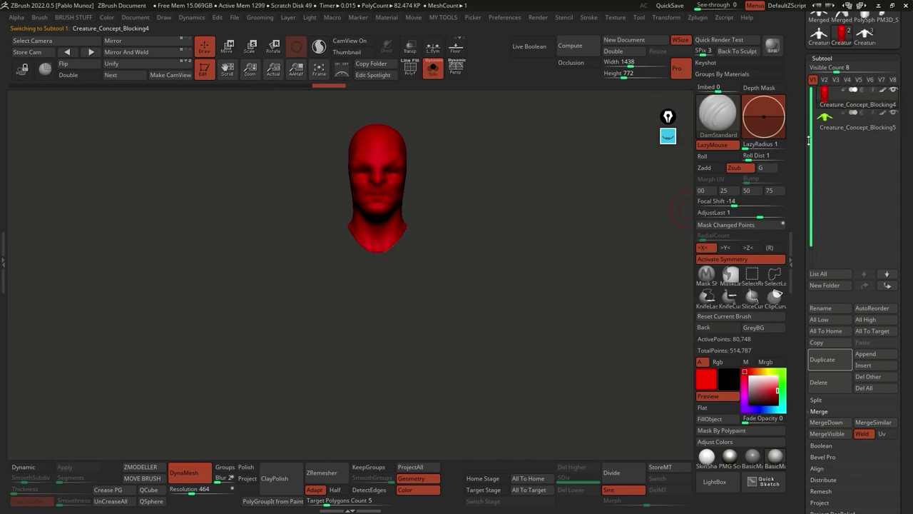
pyautogui.moveTo(809, 118); pyautogui.dragTo(782, 134)
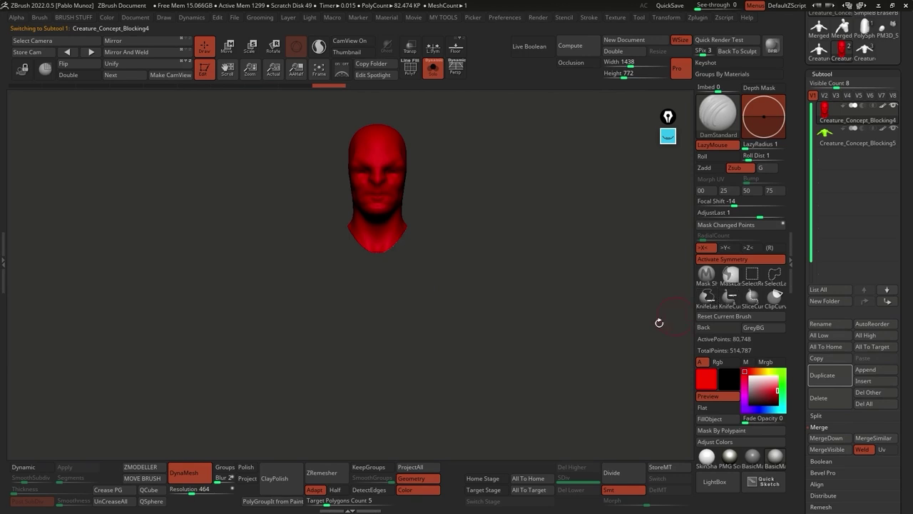
# Step: Try to trim the side of the red head subtool's neck with a curved KnifeLasso cut
pyautogui.moveTo(428, 191)
pyautogui.keyDown('ctrl'); pyautogui.keyDown('shift'); pyautogui.mouseDown()
pyautogui.moveTo(400, 211)
pyautogui.moveTo(454, 279)
pyautogui.mouseUp(); pyautogui.keyUp('shift'); pyautogui.keyUp('ctrl')
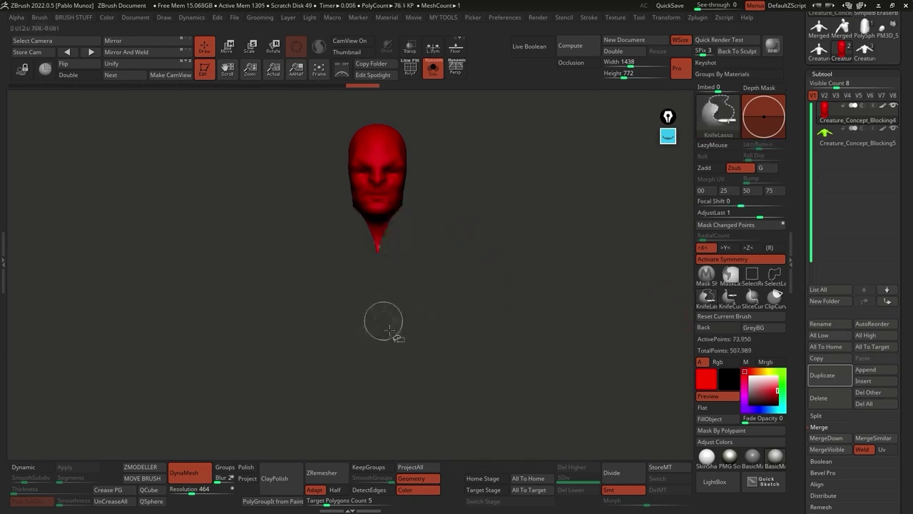
pyautogui.moveTo(433, 181)
pyautogui.keyDown('ctrl'); pyautogui.keyDown('shift'); pyautogui.mouseDown()
pyautogui.moveTo(404, 198)
pyautogui.moveTo(440, 281)
pyautogui.mouseUp(); pyautogui.keyUp('shift'); pyautogui.keyUp('ctrl')
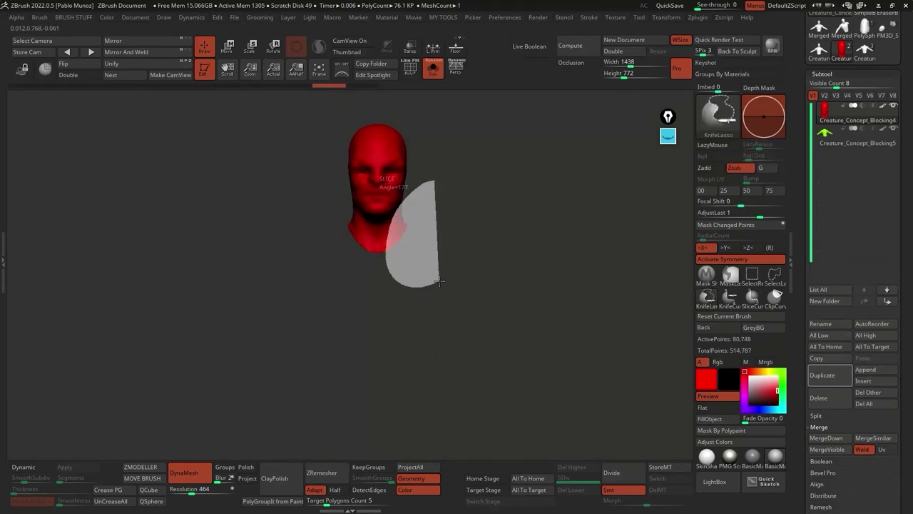
pyautogui.keyDown('ctrl'); pyautogui.keyDown('shift'); pyautogui.moveTo(440, 282); pyautogui.dragTo(440, 283); pyautogui.keyUp('shift'); pyautogui.keyUp('ctrl')
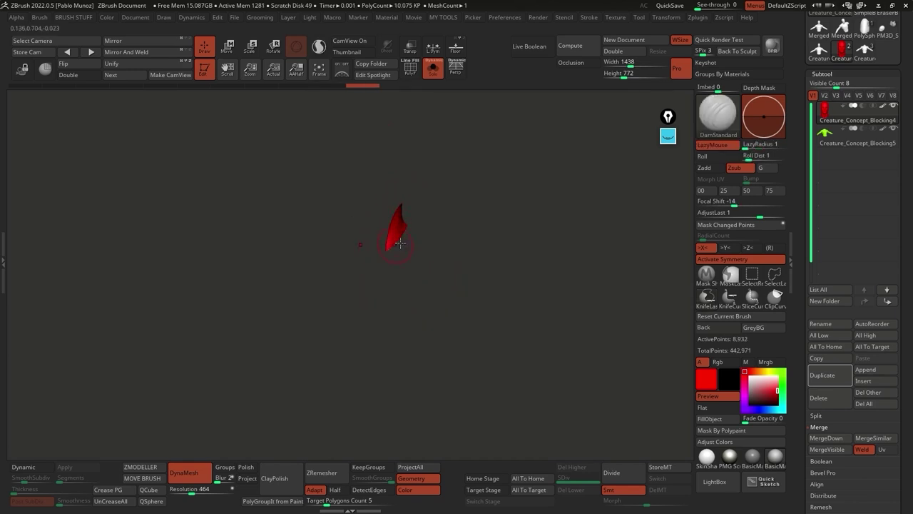
pyautogui.hotkey('ctrl', 'z')
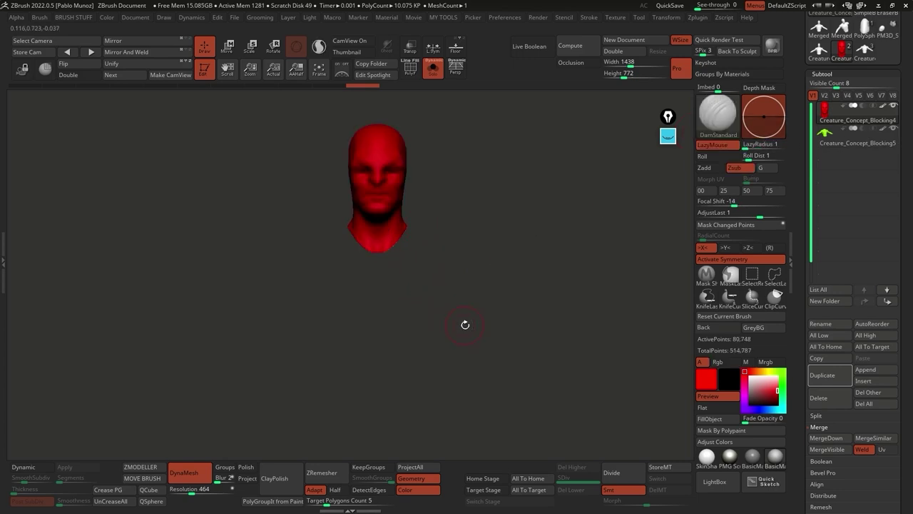
pyautogui.moveTo(483, 261); pyautogui.dragTo(538, 288)
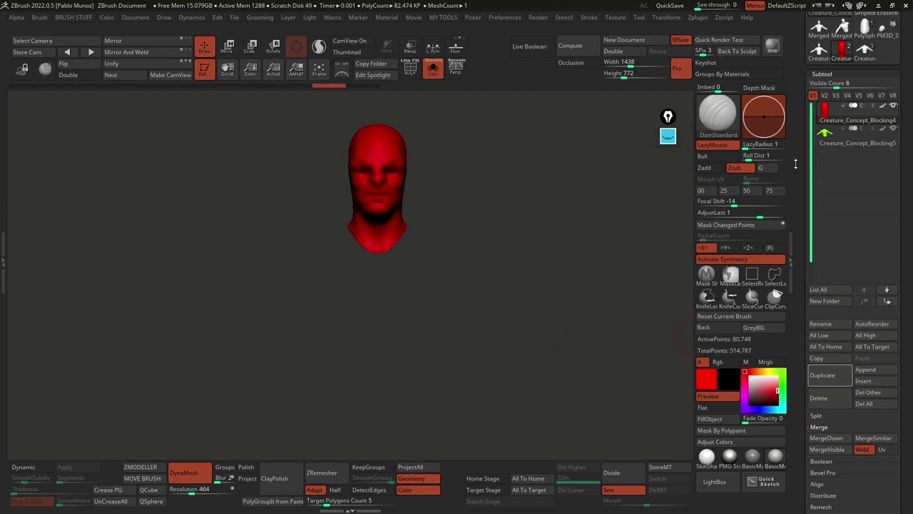
# Step: Show both subtools together, turn off their polypaint and set the active color to white
pyautogui.click(434, 70)
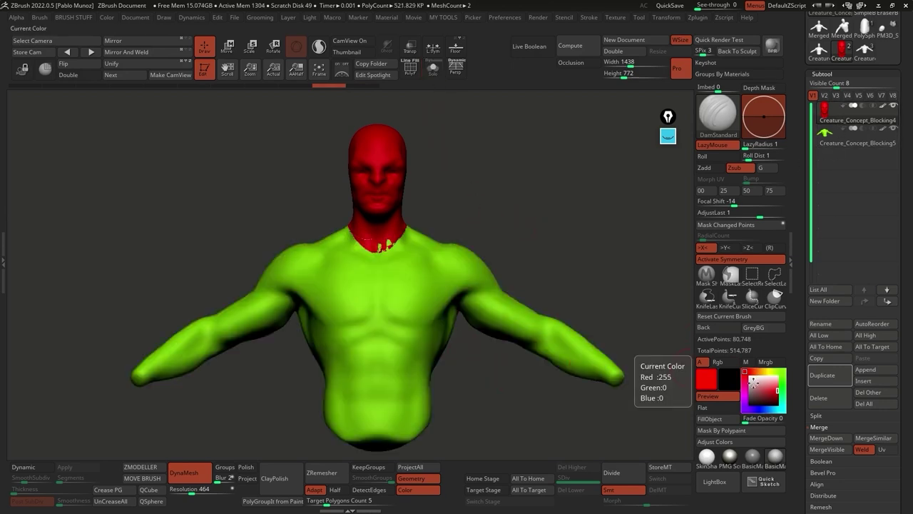
pyautogui.click(886, 129)
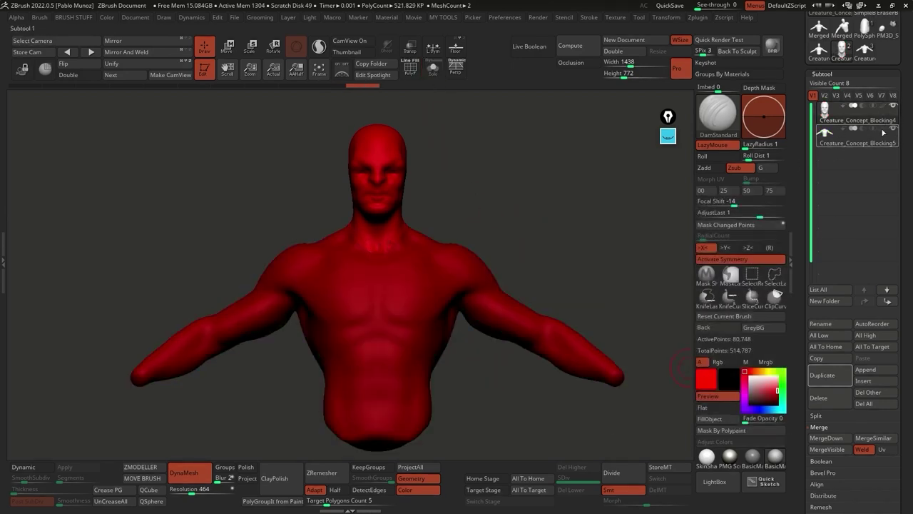
pyautogui.click(746, 372)
pyautogui.scroll(3, 404, 322)
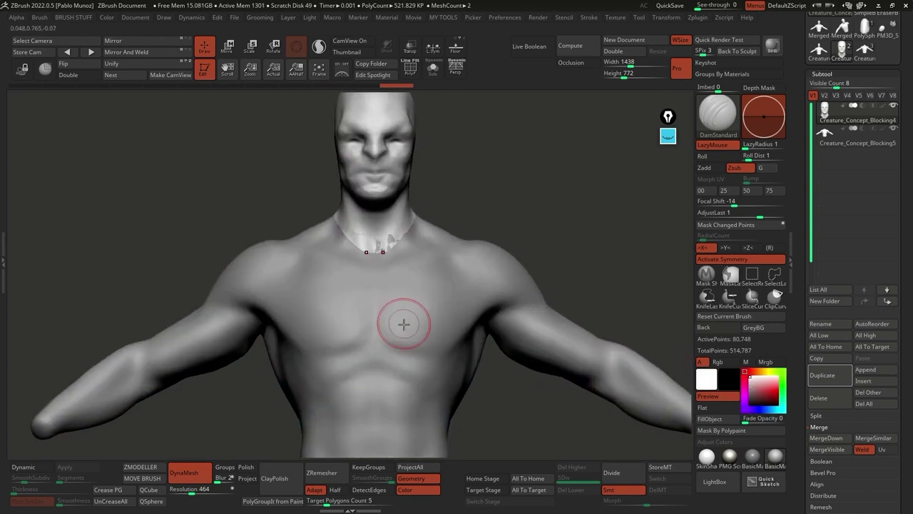
# Step: Set the head subtool's DynaMesh resolution to 848 and remesh the head
pyautogui.moveTo(623, 331); pyautogui.dragTo(587, 314)
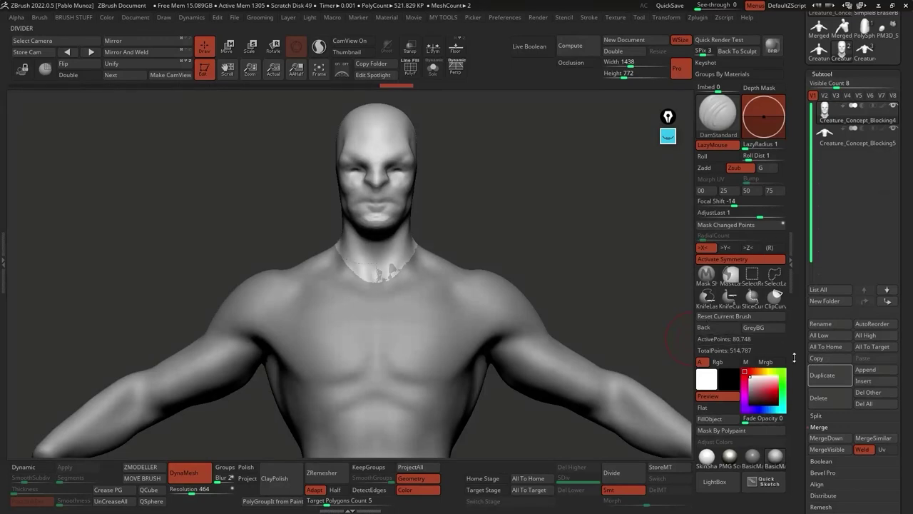
pyautogui.scroll(-6, 802, 244)
pyautogui.scroll(-1, 802, 244)
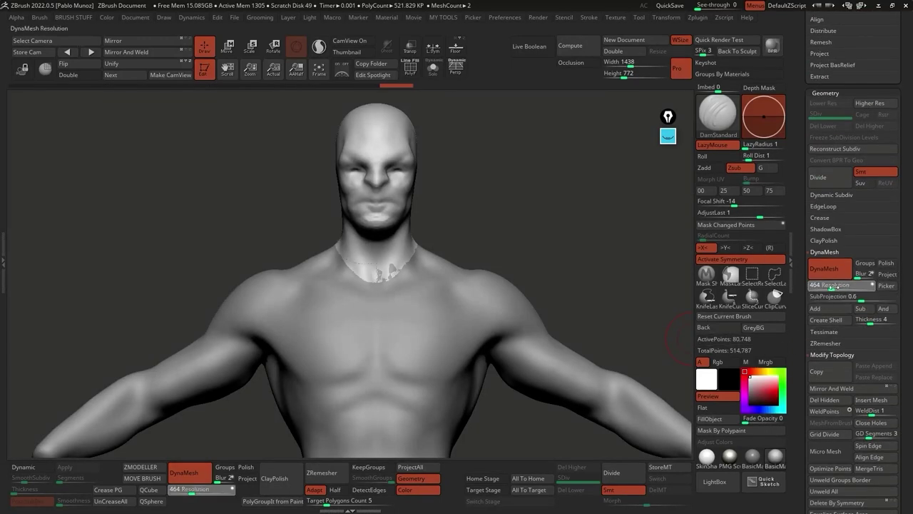
pyautogui.moveTo(826, 288); pyautogui.dragTo(827, 287)
pyautogui.keyDown('ctrl'); pyautogui.moveTo(555, 204); pyautogui.dragTo(557, 246); pyautogui.keyUp('ctrl')
pyautogui.moveTo(820, 286); pyautogui.dragTo(836, 287)
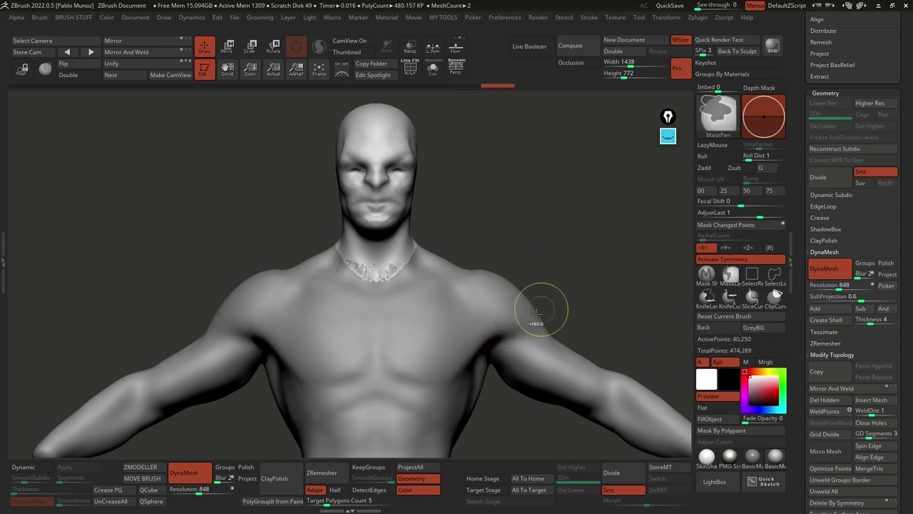
pyautogui.click(433, 69)
pyautogui.click(433, 69)
pyautogui.keyDown('ctrl'); pyautogui.moveTo(492, 243); pyautogui.dragTo(513, 255); pyautogui.keyUp('ctrl')
pyautogui.moveTo(542, 208)
pyautogui.keyDown('ctrl'); pyautogui.mouseDown()
pyautogui.moveTo(561, 236)
pyautogui.moveTo(560, 273)
pyautogui.mouseUp(); pyautogui.keyUp('ctrl')
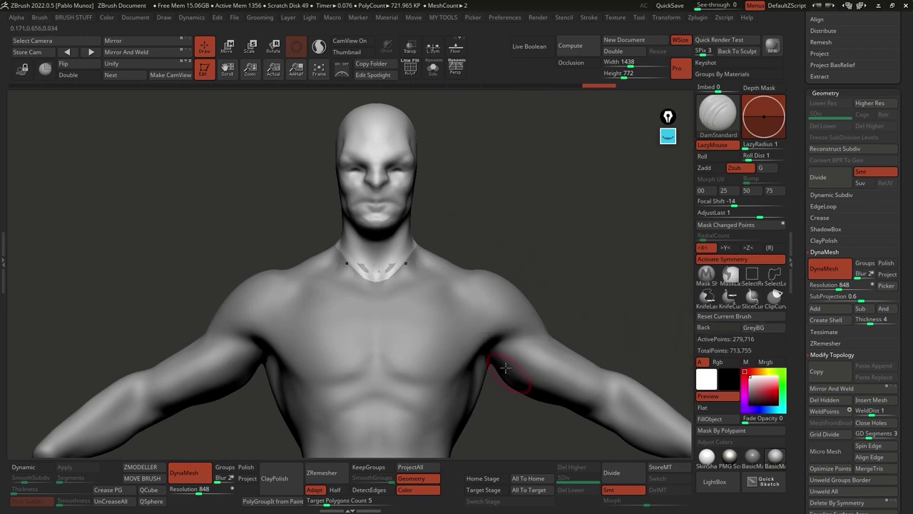
# Step: Select the Creature_Concept_Blocking5 body subtool and remesh it with DynaMesh at resolution 464
pyautogui.keyDown('alt'); pyautogui.click(472, 294); pyautogui.keyUp('alt')
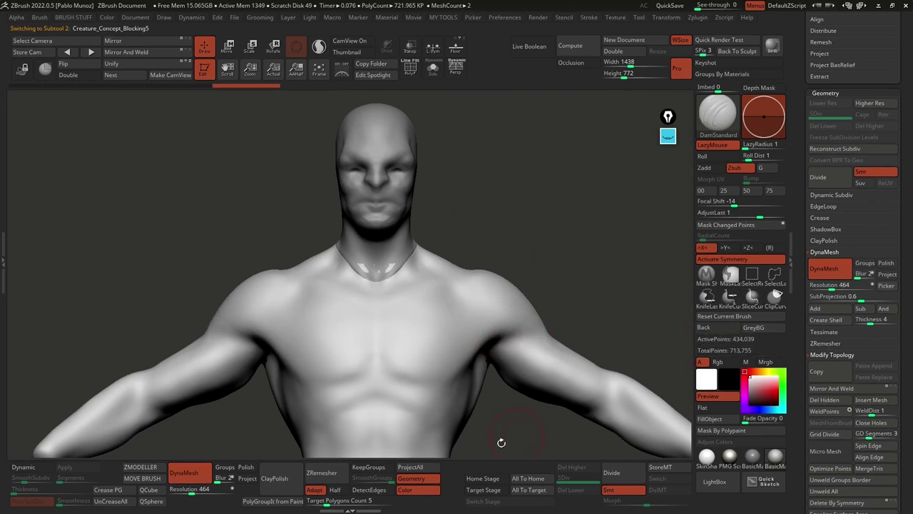
pyautogui.keyDown('ctrl'); pyautogui.moveTo(620, 229); pyautogui.dragTo(618, 299); pyautogui.keyUp('ctrl')
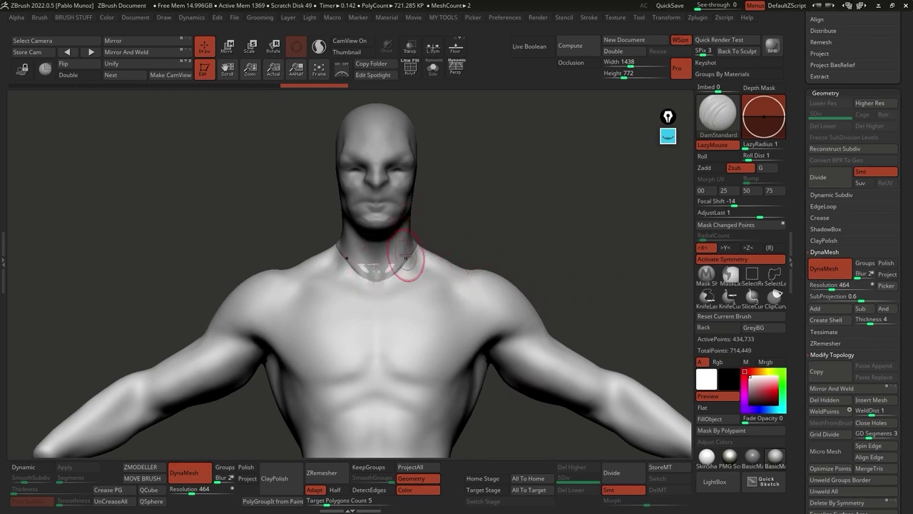
pyautogui.moveTo(411, 207)
pyautogui.mouseDown()
pyautogui.moveTo(407, 250)
pyautogui.moveTo(431, 221)
pyautogui.mouseUp()
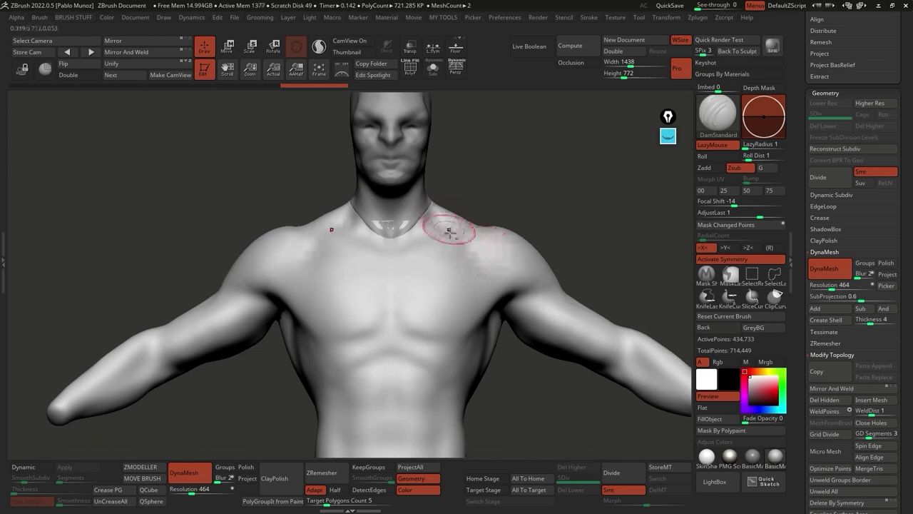
pyautogui.scroll(-3, 459, 261)
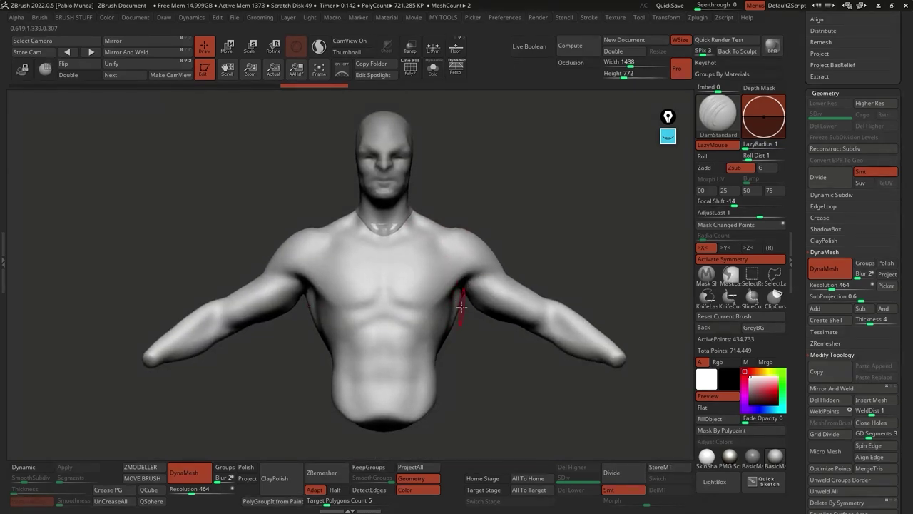
# Step: Define the chest and the crease running into the armpit with DamStandard, softening the strokes with Smooth
pyautogui.press('space')
pyautogui.press('b')
pyautogui.press('Escape')
pyautogui.hotkey('shift', 'space')
pyautogui.press('Escape')
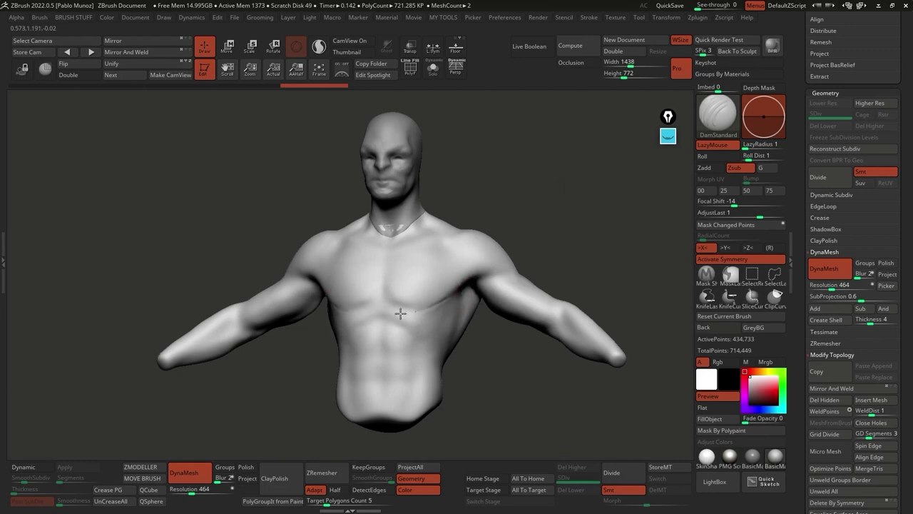
pyautogui.hotkey('shift', 'space')
pyautogui.press('Escape')
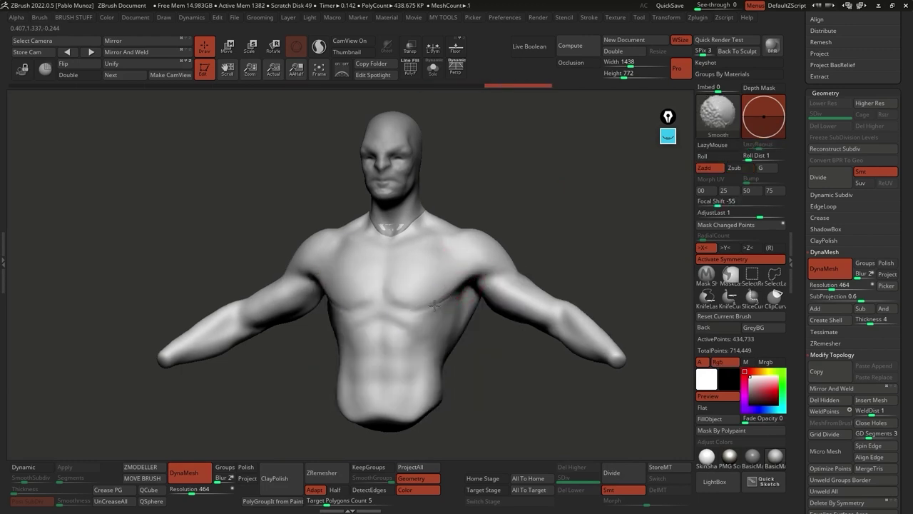
pyautogui.moveTo(434, 305); pyautogui.dragTo(468, 283, button='right')
pyautogui.hotkey('shift', 'space')
pyautogui.press('Escape')
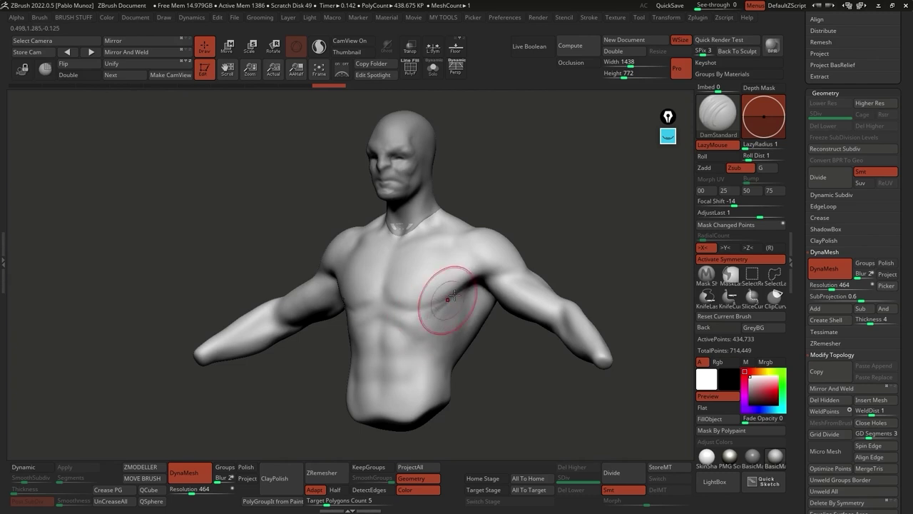
# Step: Refine the transition between the shoulder and the chest with DamStandard and Smooth strokes
pyautogui.press('shift')
pyautogui.press('shift')
pyautogui.moveTo(421, 298)
pyautogui.mouseDown(button='right')
pyautogui.moveTo(471, 299)
pyautogui.moveTo(453, 244)
pyautogui.mouseUp(button='right')
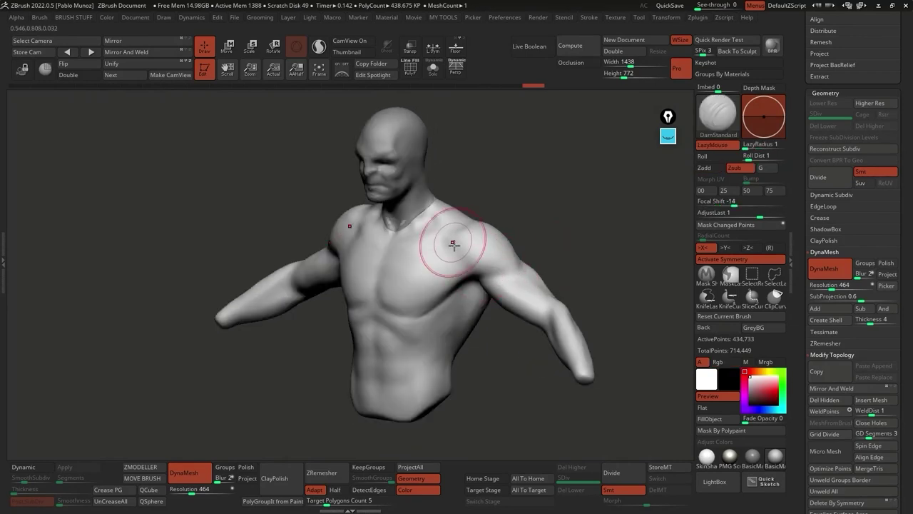
pyautogui.moveTo(513, 300); pyautogui.dragTo(538, 221, button='right')
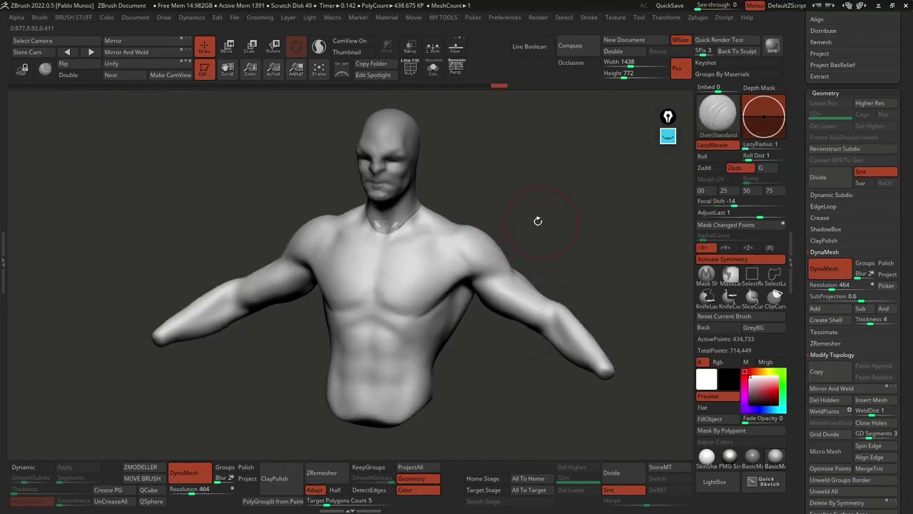
pyautogui.keyDown('shift'); pyautogui.moveTo(496, 270); pyautogui.dragTo(481, 272); pyautogui.keyUp('shift')
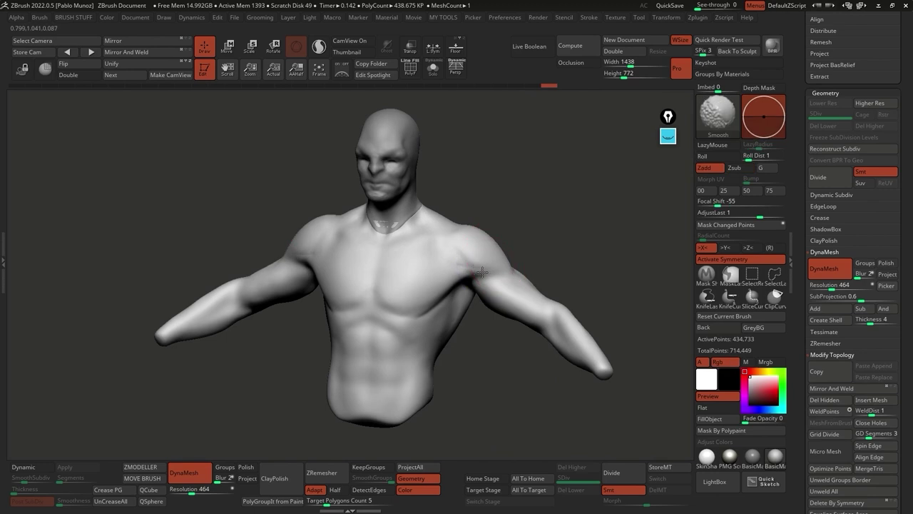
pyautogui.moveTo(535, 251); pyautogui.dragTo(452, 260, button='right')
pyautogui.moveTo(476, 294)
pyautogui.keyDown('shift'); pyautogui.mouseDown(button='right')
pyautogui.moveTo(448, 301)
pyautogui.moveTo(481, 285)
pyautogui.moveTo(459, 338)
pyautogui.moveTo(487, 260)
pyautogui.moveTo(420, 242)
pyautogui.moveTo(465, 271)
pyautogui.moveTo(483, 264)
pyautogui.moveTo(414, 249)
pyautogui.moveTo(463, 265)
pyautogui.mouseUp(button='right'); pyautogui.keyUp('shift')
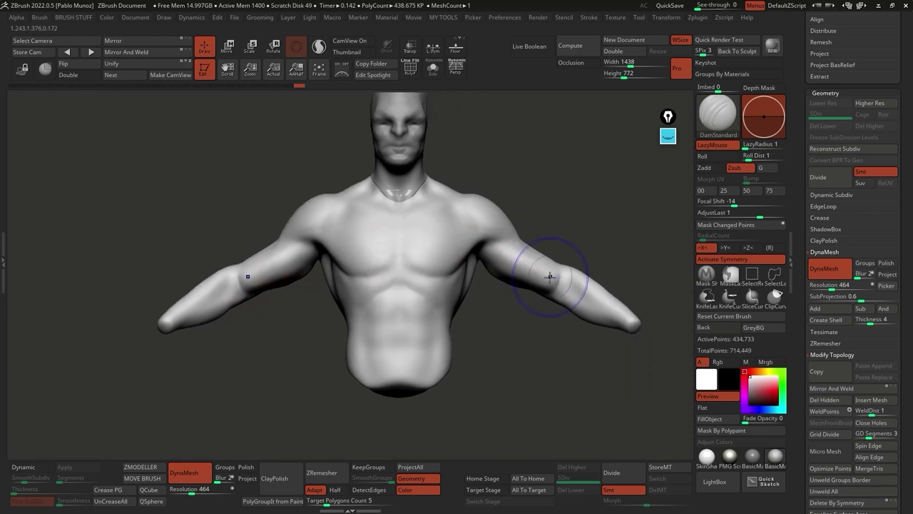
# Step: Shape the elbow and upper arm muscles and blend the forms with Smooth
pyautogui.press('shift')
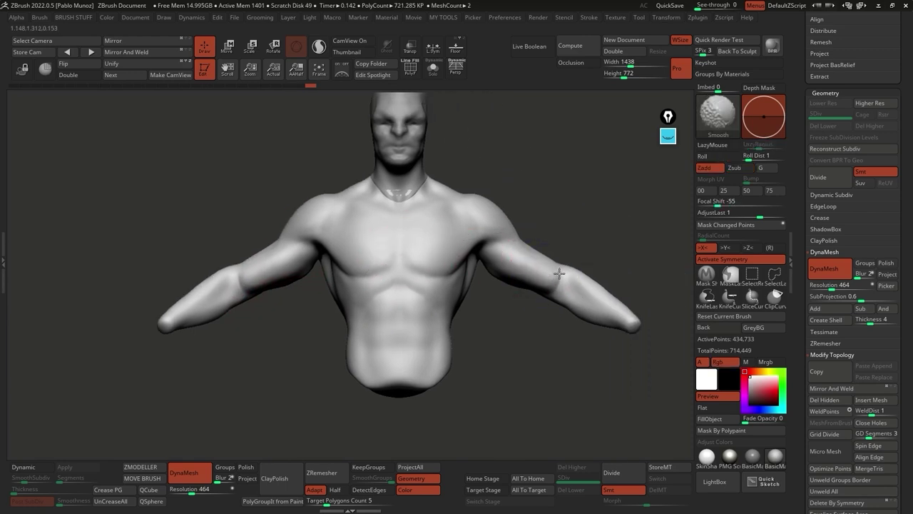
pyautogui.moveTo(514, 261)
pyautogui.mouseDown(button='right')
pyautogui.moveTo(506, 243)
pyautogui.moveTo(506, 251)
pyautogui.mouseUp(button='right')
pyautogui.press('shift')
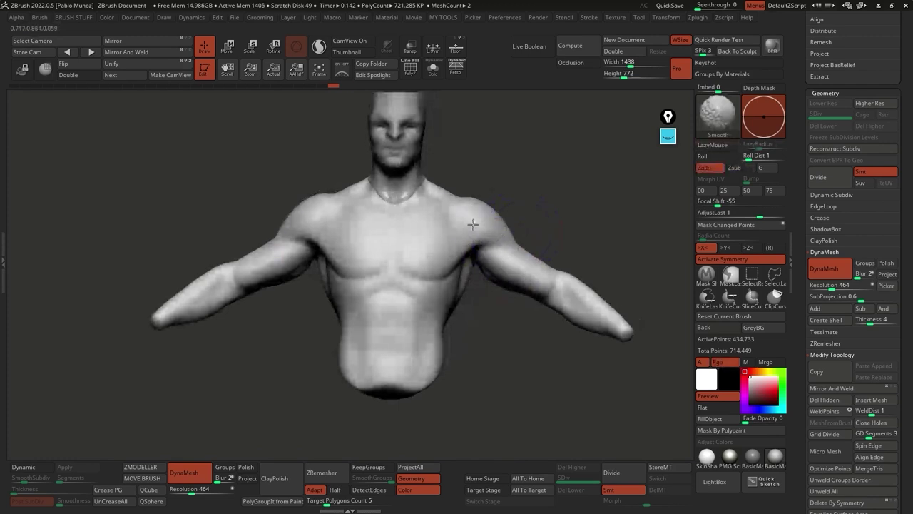
pyautogui.keyDown('shift'); pyautogui.moveTo(473, 224); pyautogui.dragTo(473, 243, button='right'); pyautogui.keyUp('shift')
# Step: Select the Creature_Concept_Blocking4 head subtool and carve the eye creases and mouth line with DamStandard
pyautogui.keyDown('alt'); pyautogui.click(377, 211); pyautogui.keyUp('alt')
pyautogui.moveTo(377, 211)
pyautogui.keyDown('ctrl'); pyautogui.mouseDown(button='right')
pyautogui.moveTo(443, 229)
pyautogui.moveTo(494, 146)
pyautogui.moveTo(493, 185)
pyautogui.mouseUp(button='right'); pyautogui.keyUp('ctrl')
pyautogui.press('shift')
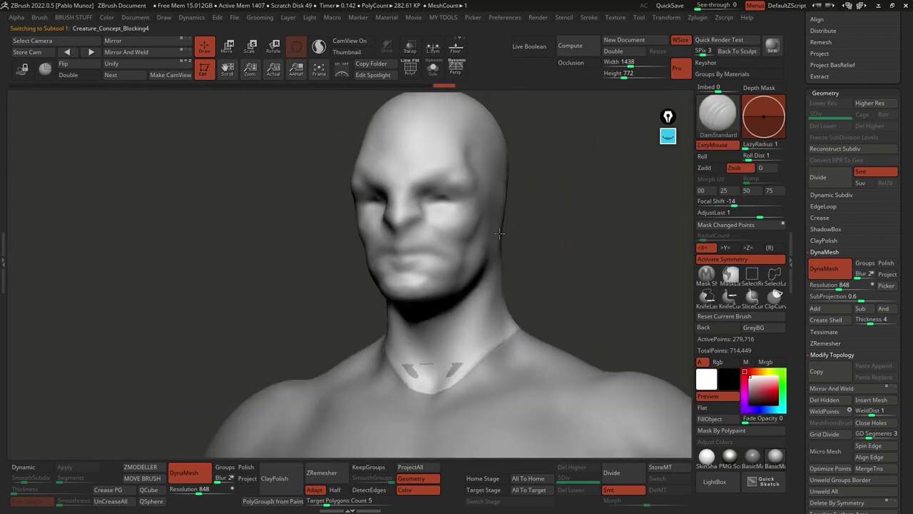
pyautogui.press('space')
pyautogui.keyDown('ctrl'); pyautogui.moveTo(450, 228); pyautogui.dragTo(438, 194, button='right'); pyautogui.keyUp('ctrl')
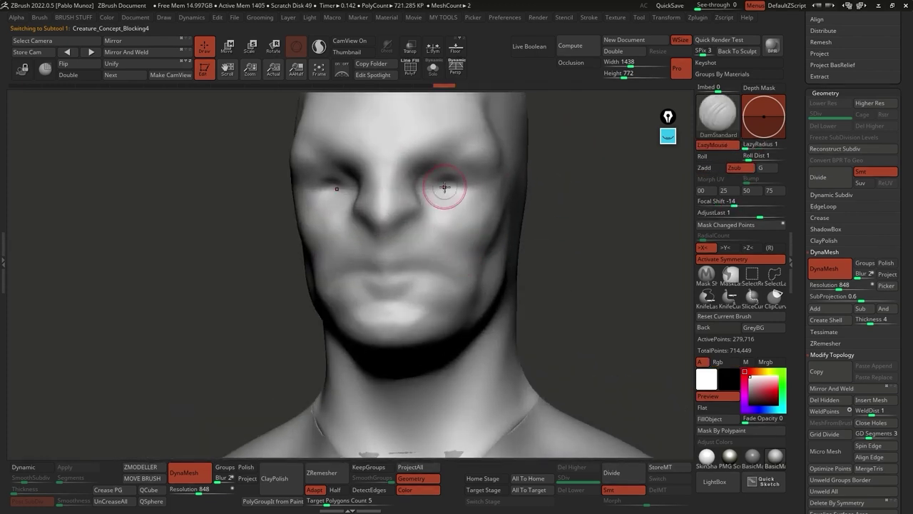
pyautogui.moveTo(430, 256)
pyautogui.mouseDown(button='right')
pyautogui.moveTo(449, 253)
pyautogui.moveTo(450, 260)
pyautogui.moveTo(418, 259)
pyautogui.mouseUp(button='right')
pyautogui.press('shift')
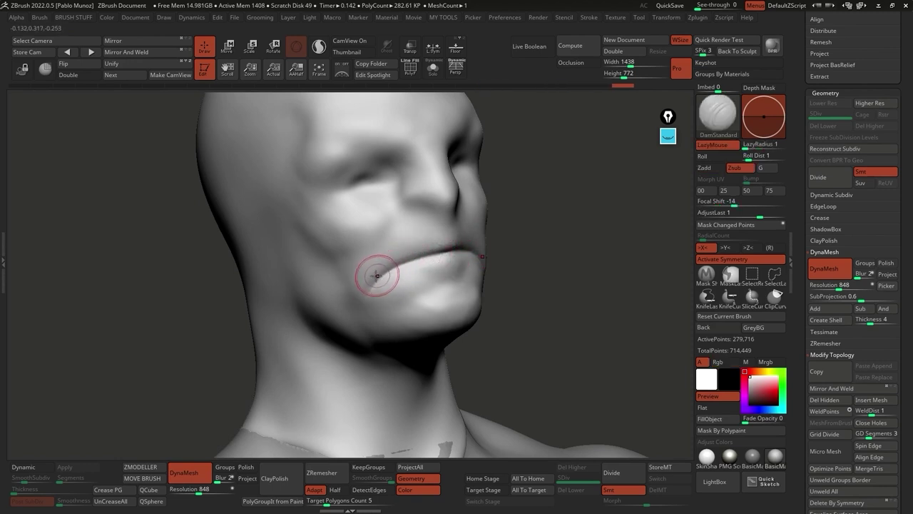
# Step: Carve the edges of the upper and lower lips and smooth the mouth corners and chin
pyautogui.moveTo(430, 240)
pyautogui.mouseDown()
pyautogui.moveTo(379, 272)
pyautogui.moveTo(462, 260)
pyautogui.moveTo(392, 284)
pyautogui.moveTo(461, 264)
pyautogui.mouseUp()
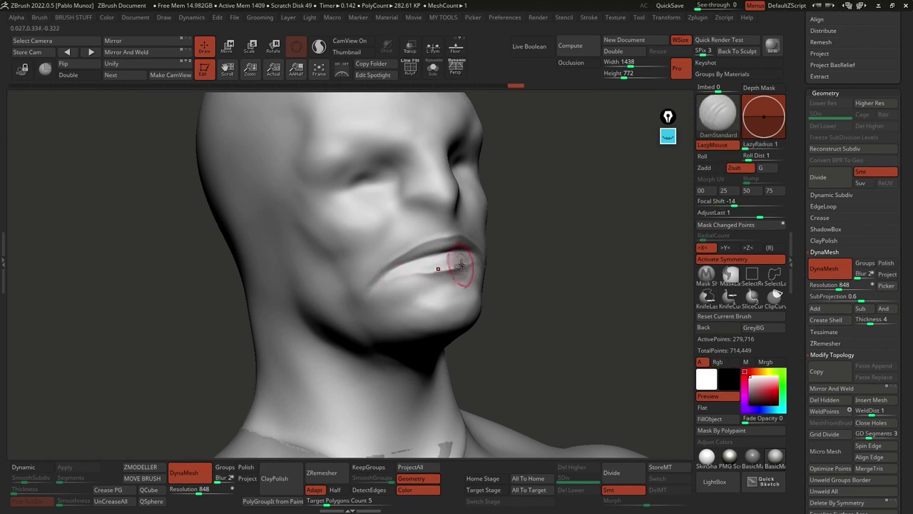
pyautogui.keyDown('shift'); pyautogui.moveTo(401, 274); pyautogui.dragTo(448, 269); pyautogui.keyUp('shift')
pyautogui.moveTo(374, 290)
pyautogui.keyDown('shift'); pyautogui.mouseDown()
pyautogui.moveTo(411, 257)
pyautogui.moveTo(380, 278)
pyautogui.moveTo(451, 244)
pyautogui.moveTo(369, 279)
pyautogui.mouseUp(); pyautogui.keyUp('shift')
pyautogui.moveTo(369, 279); pyautogui.dragTo(452, 279, button='right')
pyautogui.keyDown('shift'); pyautogui.moveTo(437, 287); pyautogui.dragTo(447, 267); pyautogui.keyUp('shift')
# Step: Carve the nostrils and lower eyelids with DamStandard and smooth the surrounding cheeks
pyautogui.moveTo(447, 267)
pyautogui.mouseDown(button='right')
pyautogui.moveTo(347, 241)
pyautogui.moveTo(366, 225)
pyautogui.moveTo(424, 221)
pyautogui.moveTo(449, 197)
pyautogui.mouseUp(button='right')
pyautogui.moveTo(449, 198)
pyautogui.mouseDown()
pyautogui.moveTo(428, 229)
pyautogui.moveTo(436, 198)
pyautogui.mouseUp()
pyautogui.moveTo(436, 198)
pyautogui.mouseDown(button='right')
pyautogui.moveTo(463, 164)
pyautogui.moveTo(450, 212)
pyautogui.mouseUp(button='right')
pyautogui.moveTo(469, 212); pyautogui.dragTo(498, 216)
pyautogui.moveTo(498, 216); pyautogui.dragTo(465, 215, button='right')
pyautogui.moveTo(465, 215)
pyautogui.keyDown('shift'); pyautogui.mouseDown()
pyautogui.moveTo(436, 216)
pyautogui.moveTo(467, 233)
pyautogui.mouseUp(); pyautogui.keyUp('shift')
pyautogui.moveTo(467, 233)
pyautogui.mouseDown(button='right')
pyautogui.moveTo(490, 254)
pyautogui.moveTo(499, 249)
pyautogui.mouseUp(button='right')
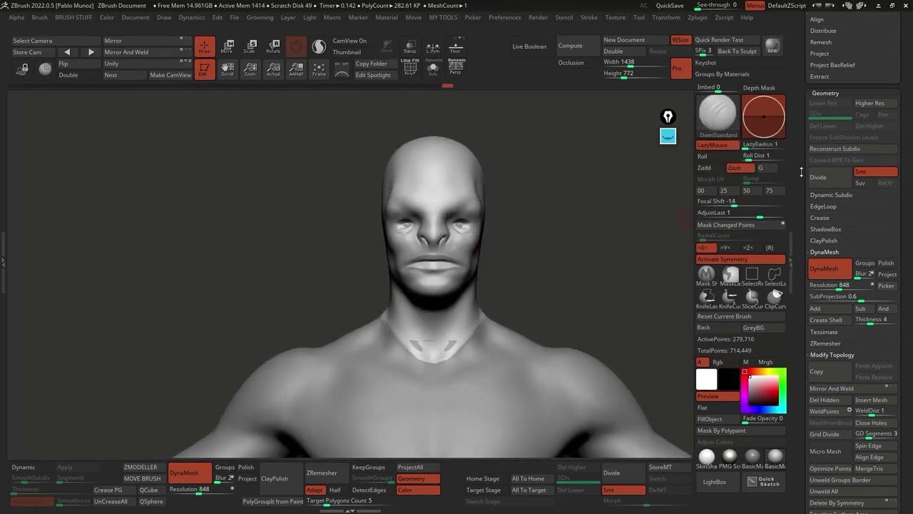
# Step: Switch to the more advanced Creature_Concept_sculpting5 tool with the separate head and eyes
pyautogui.scroll(10, 838, 254)
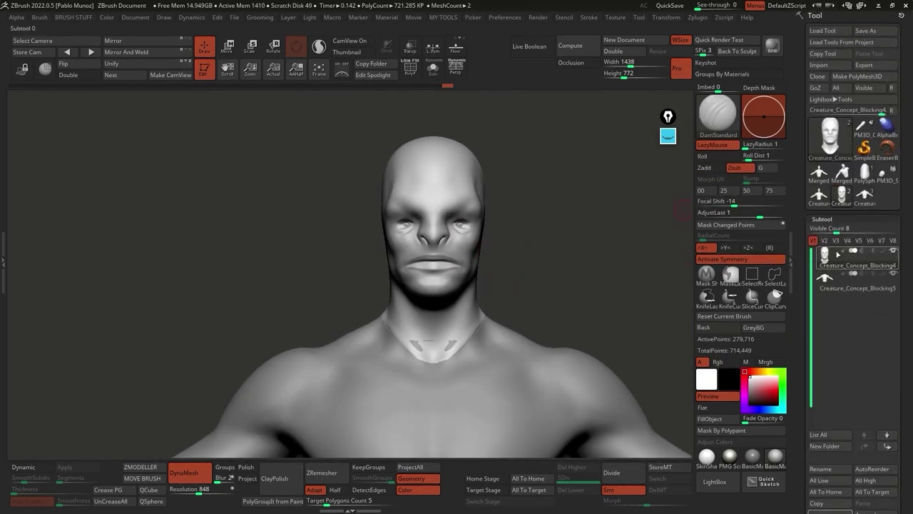
pyautogui.click(865, 192)
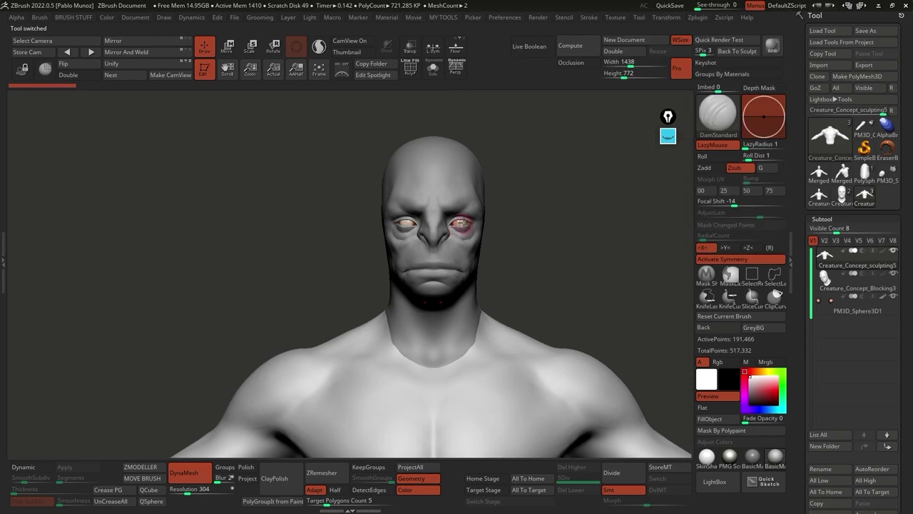
# Step: Switch back to the Creature_Concept_Blocking4 tool and add a pair of eye spheres with the Append Eyes macro
pyautogui.keyDown('alt'); pyautogui.moveTo(518, 240); pyautogui.dragTo(485, 284, button='right'); pyautogui.keyUp('alt')
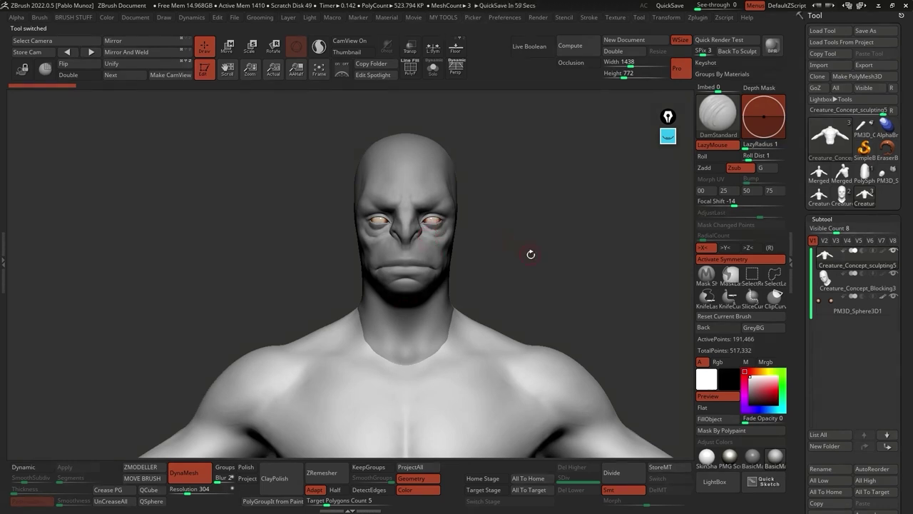
pyautogui.click(842, 197)
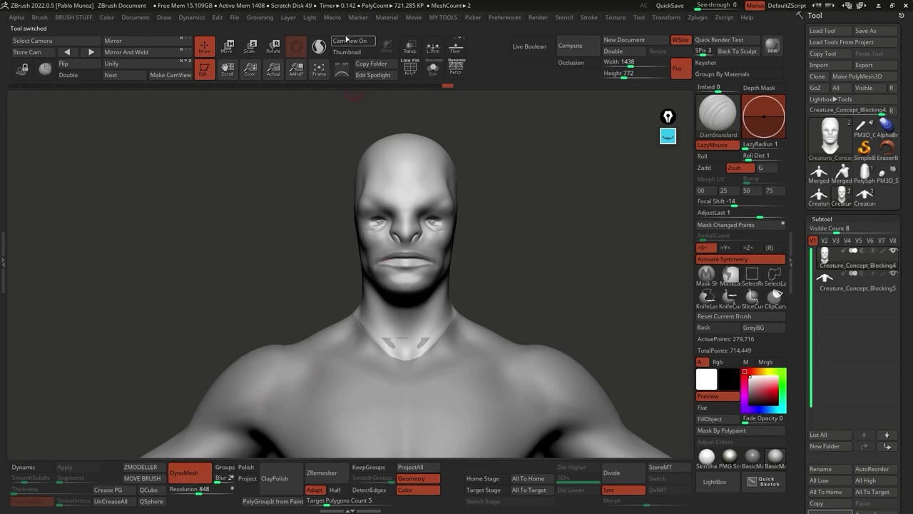
pyautogui.click(333, 18)
pyautogui.click(351, 63)
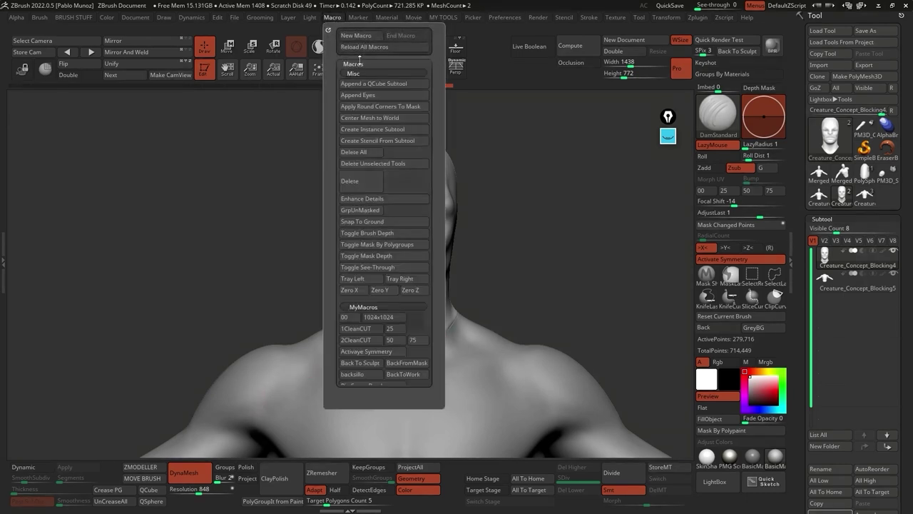
pyautogui.click(374, 308)
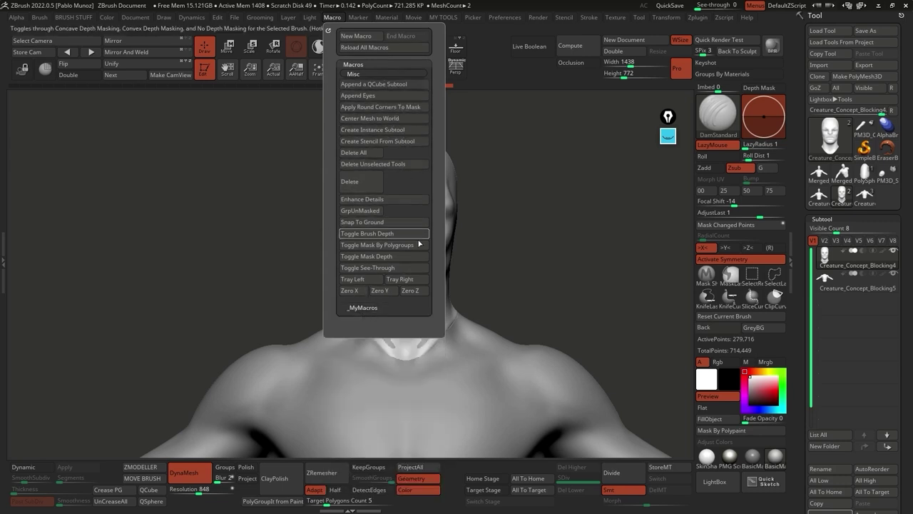
pyautogui.click(377, 100)
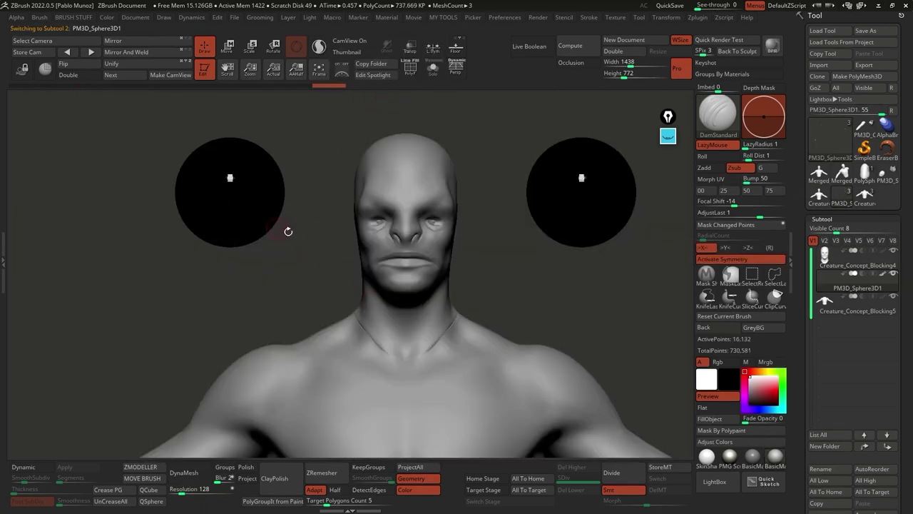
# Step: Enable Local Symmetry for the eye spheres, then move them onto the head and shrink them toward eyeball size
pyautogui.press('f')
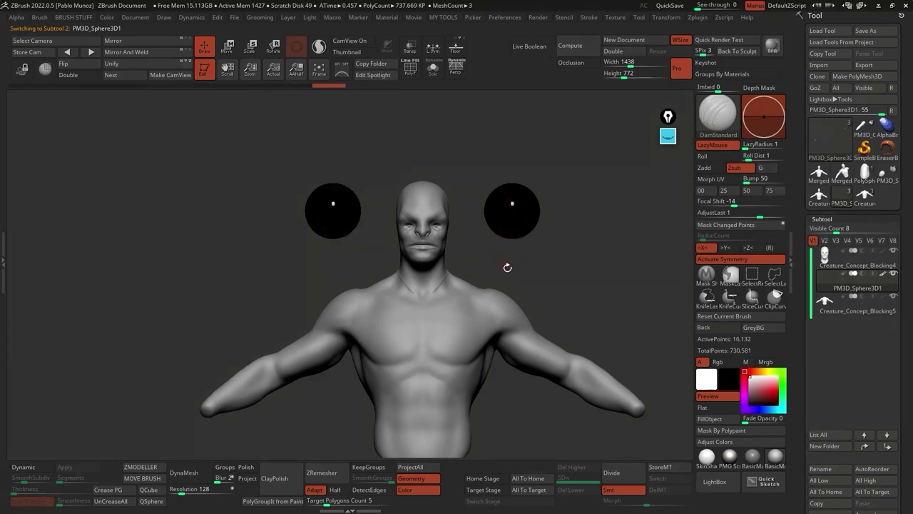
pyautogui.click(232, 52)
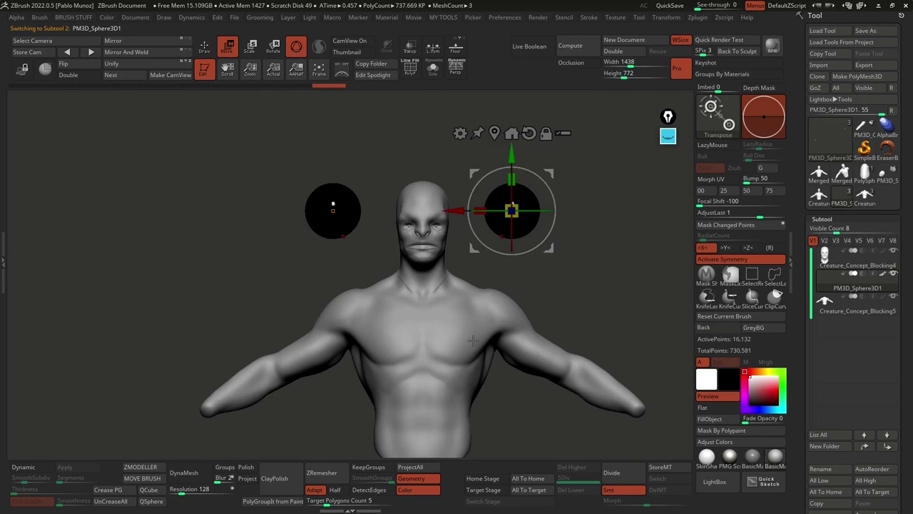
pyautogui.click(433, 48)
pyautogui.moveTo(511, 210); pyautogui.dragTo(429, 225)
pyautogui.moveTo(571, 199); pyautogui.dragTo(568, 176)
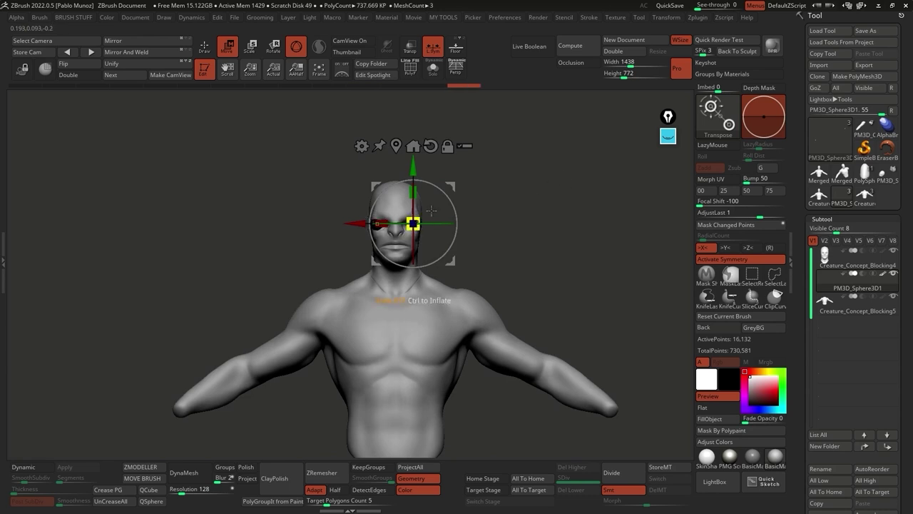
# Step: Fit the eyeballs into the eye sockets, adjusting their position and depth from the front and side
pyautogui.keyDown('ctrl'); pyautogui.moveTo(421, 228); pyautogui.dragTo(439, 196, button='right'); pyautogui.keyUp('ctrl')
pyautogui.moveTo(413, 223); pyautogui.dragTo(397, 230)
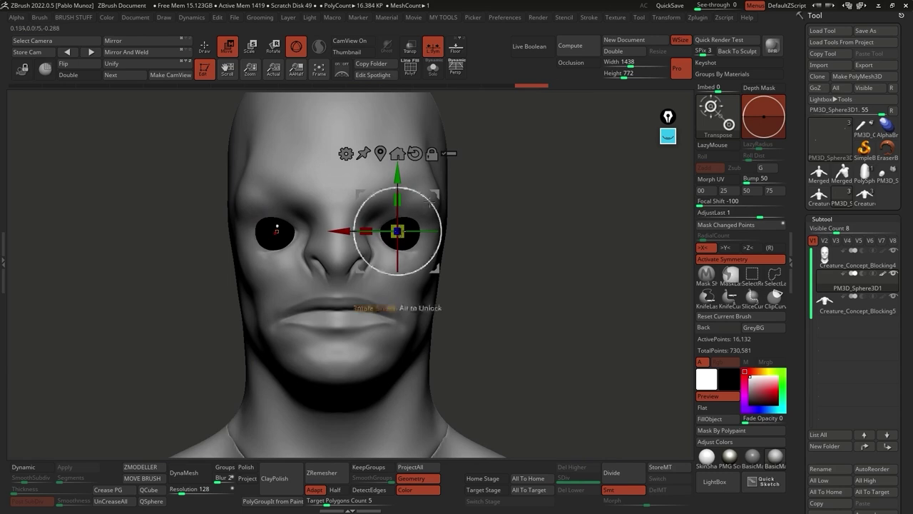
pyautogui.moveTo(517, 215); pyautogui.dragTo(437, 212)
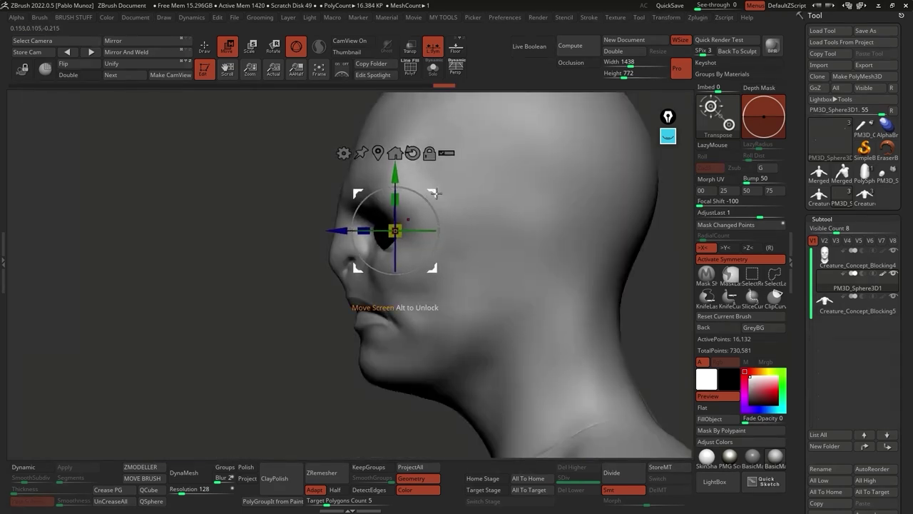
pyautogui.moveTo(437, 193); pyautogui.dragTo(478, 198)
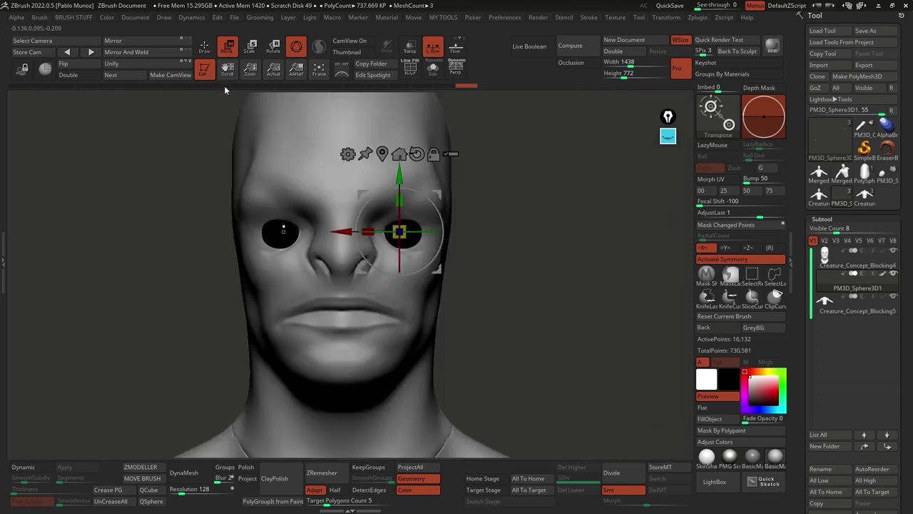
# Step: Select the Creature_Concept_Blocking4 head subtool and reshape the eyelids around the eyeballs with the Move brush
pyautogui.press('q')
pyautogui.keyDown('alt'); pyautogui.click(371, 214); pyautogui.keyUp('alt')
pyautogui.press('b')
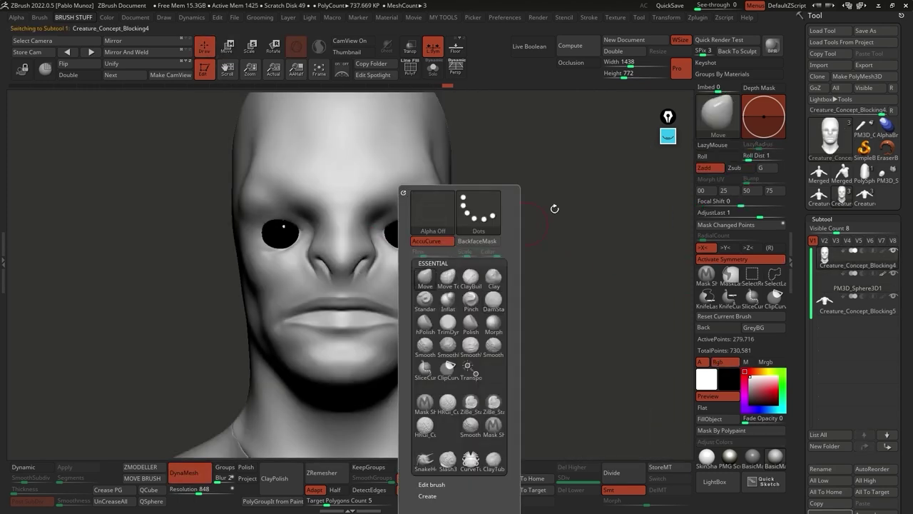
pyautogui.press('space')
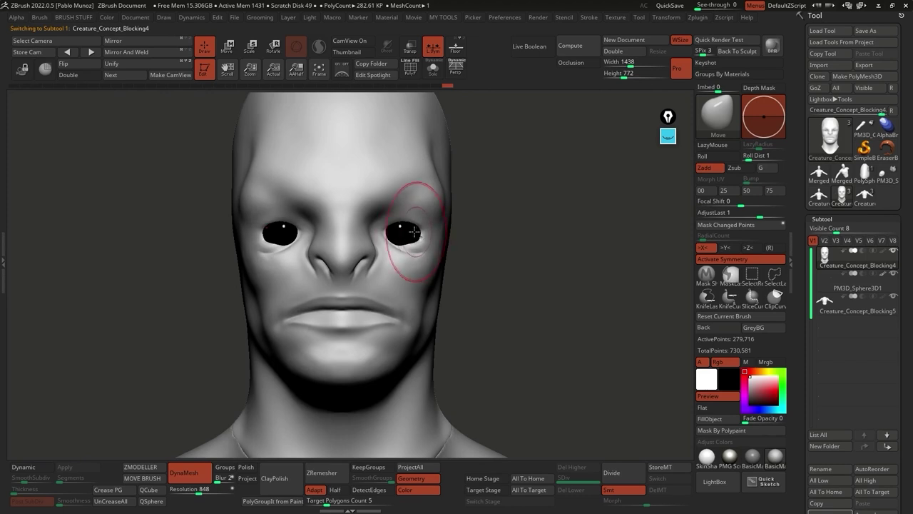
pyautogui.press('space')
pyautogui.moveTo(411, 246); pyautogui.dragTo(437, 244, button='right')
pyautogui.keyDown('ctrl'); pyautogui.moveTo(426, 279); pyautogui.dragTo(446, 242, button='right'); pyautogui.keyUp('ctrl')
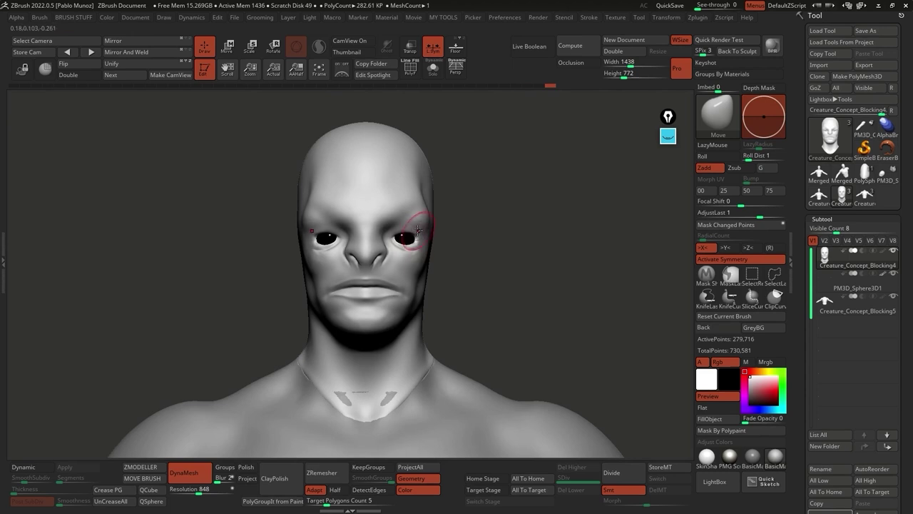
# Step: Compare the head with the Creature_Concept_sculpting5 tool from the same view and return to the Creature_Concept_Blocking4 tool
pyautogui.moveTo(424, 219); pyautogui.dragTo(484, 255, button='right')
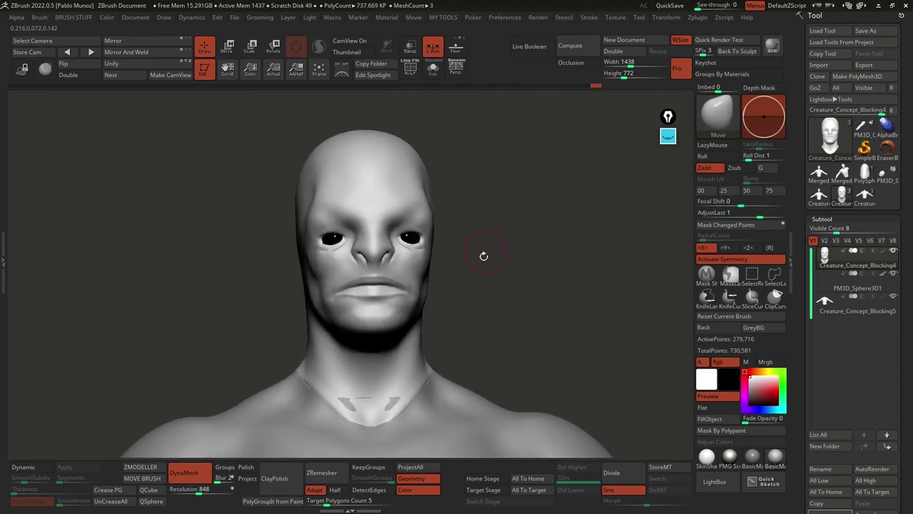
pyautogui.keyDown('ctrl'); pyautogui.moveTo(459, 307); pyautogui.dragTo(414, 291, button='right'); pyautogui.keyUp('ctrl')
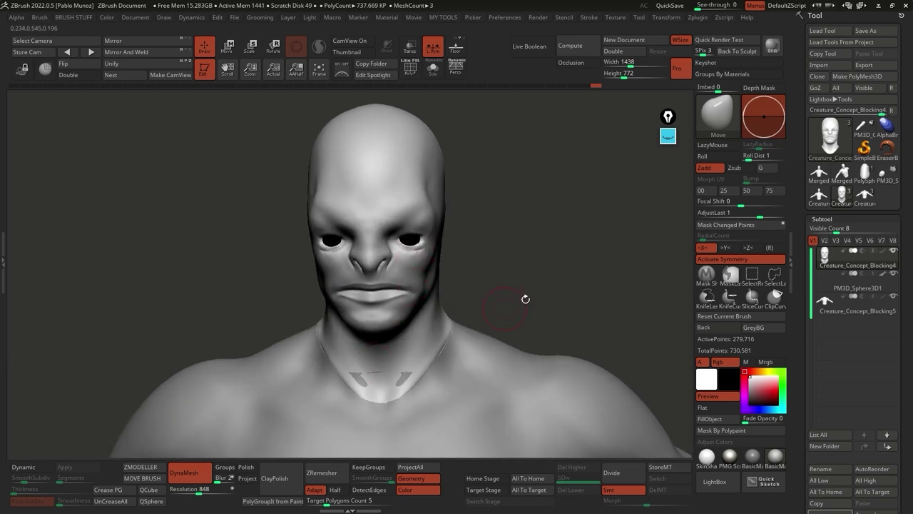
pyautogui.click(842, 194)
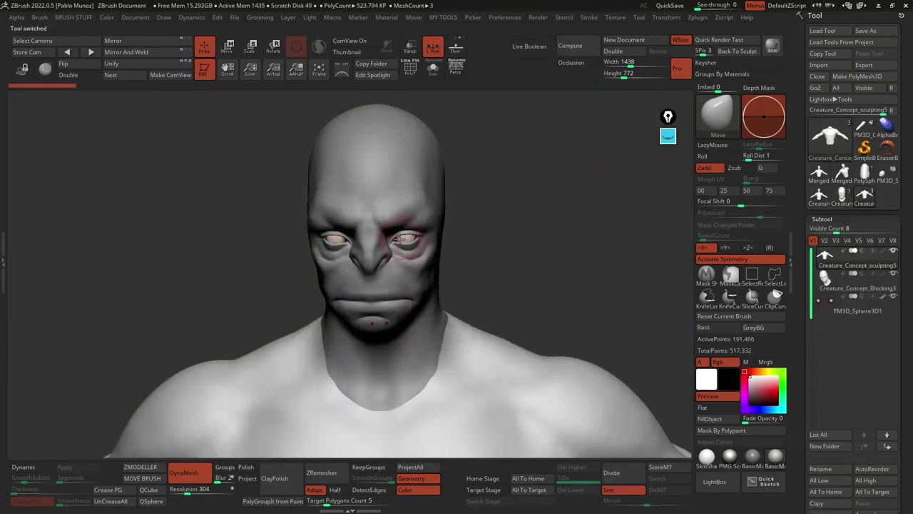
pyautogui.click(842, 194)
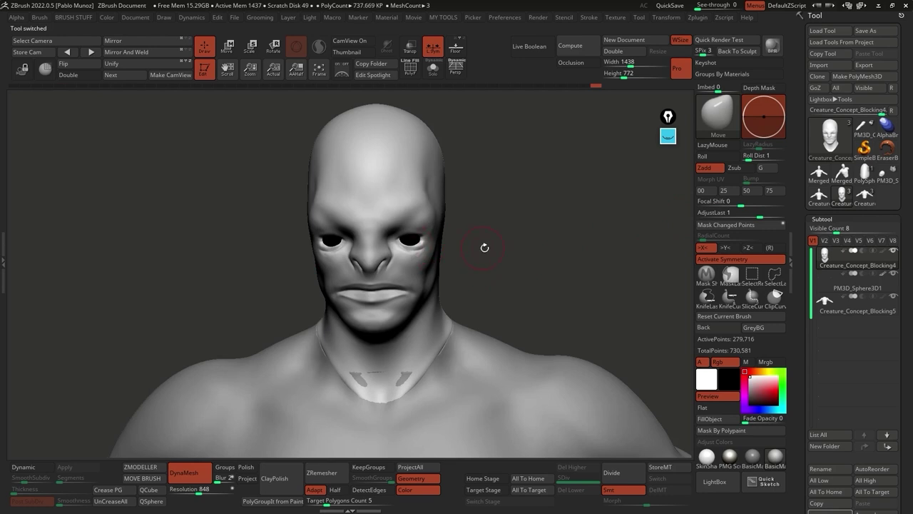
# Step: Choose the Standard brush and a dark red color (184, 35, 35), and fill the PM3D_Sphere3D1 eye subtool with it
pyautogui.press('b')
pyautogui.click(528, 285)
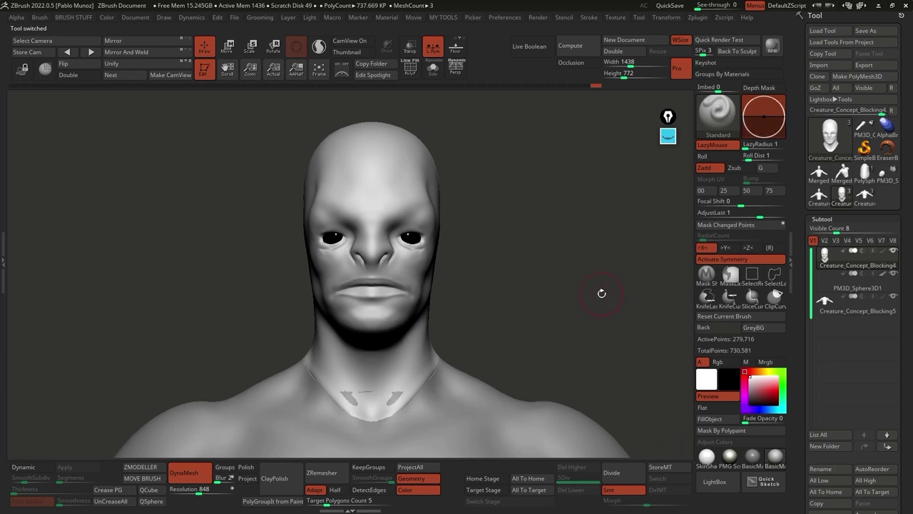
pyautogui.moveTo(601, 292); pyautogui.dragTo(461, 250)
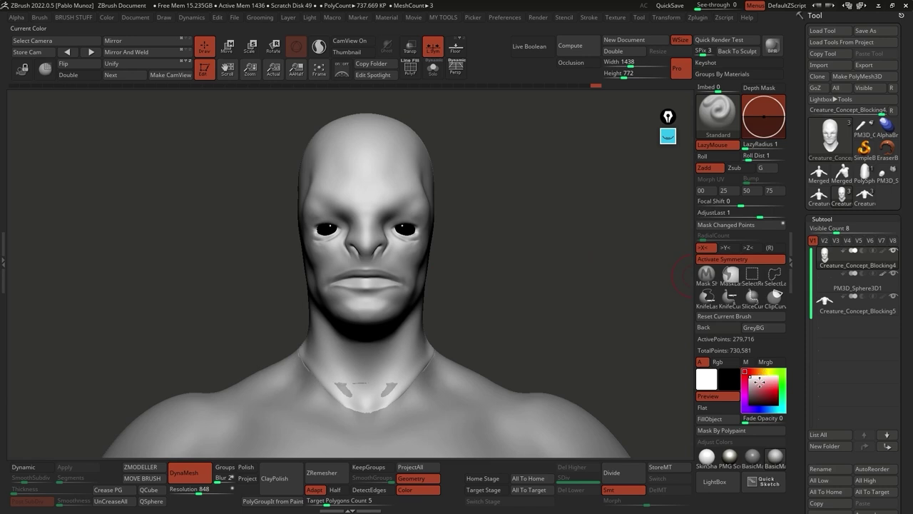
pyautogui.moveTo(757, 383); pyautogui.dragTo(770, 392)
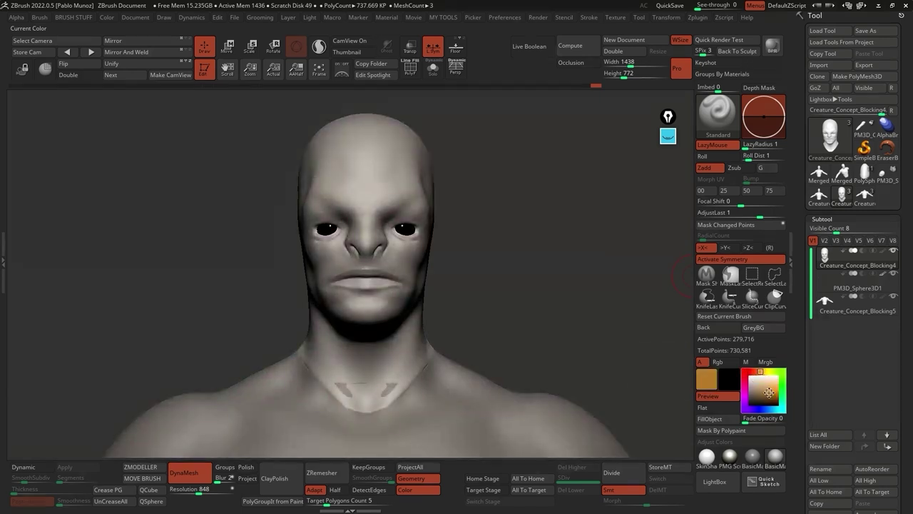
pyautogui.click(747, 368)
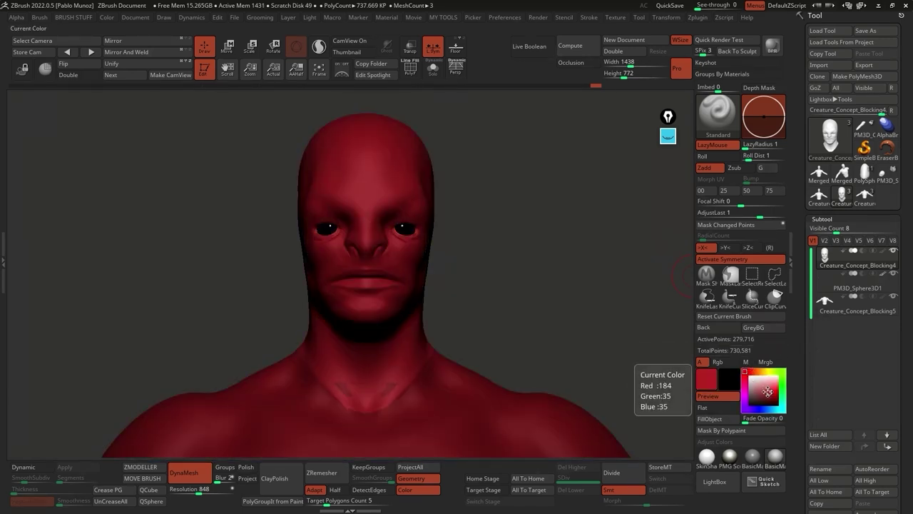
pyautogui.moveTo(853, 251)
pyautogui.click(853, 284)
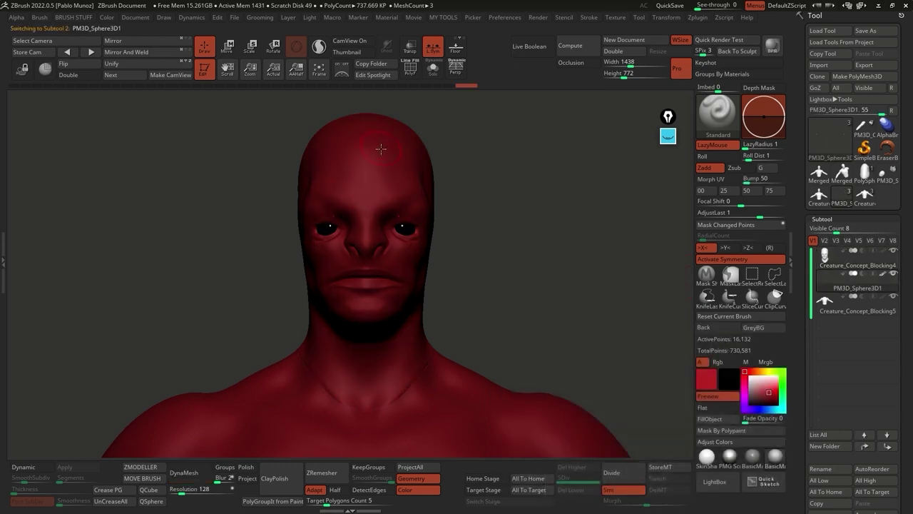
pyautogui.click(710, 419)
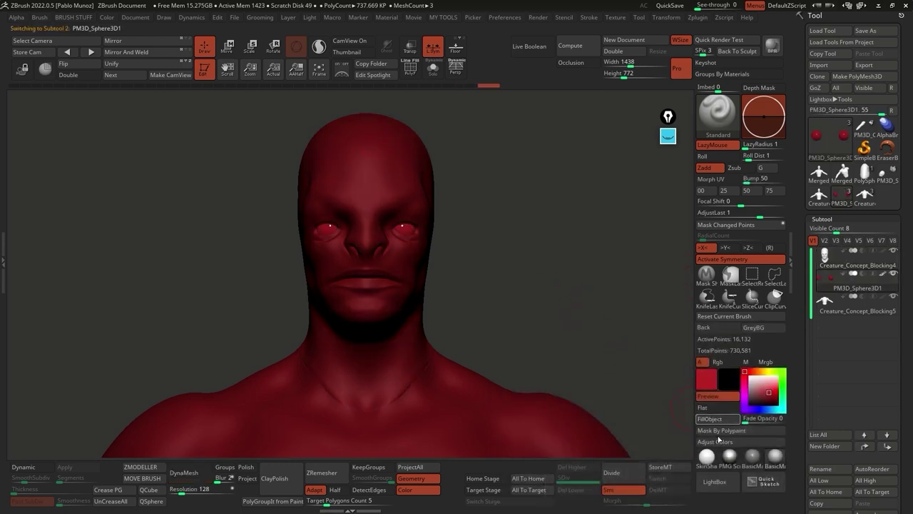
# Step: Set up the Standard brush for painting only by turning off LazyMouse and Zadd and turning on Rgb
pyautogui.moveTo(107, 22)
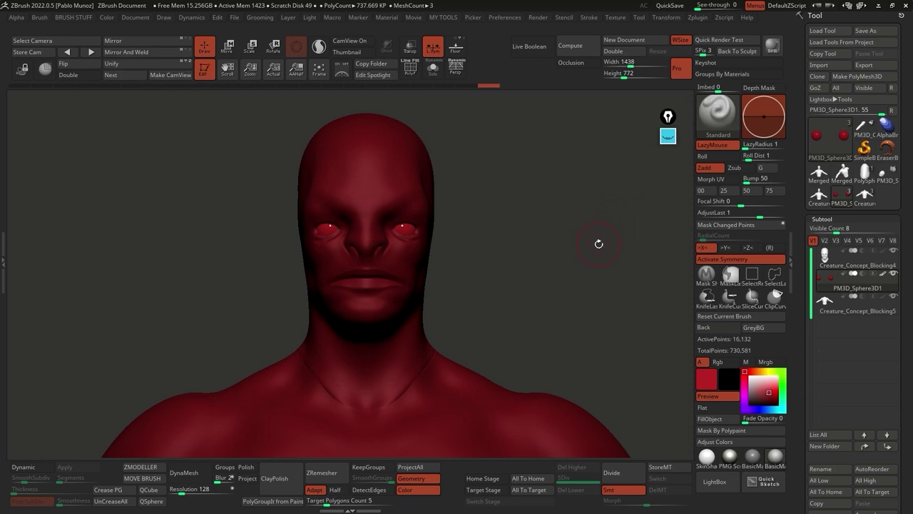
pyautogui.click(712, 145)
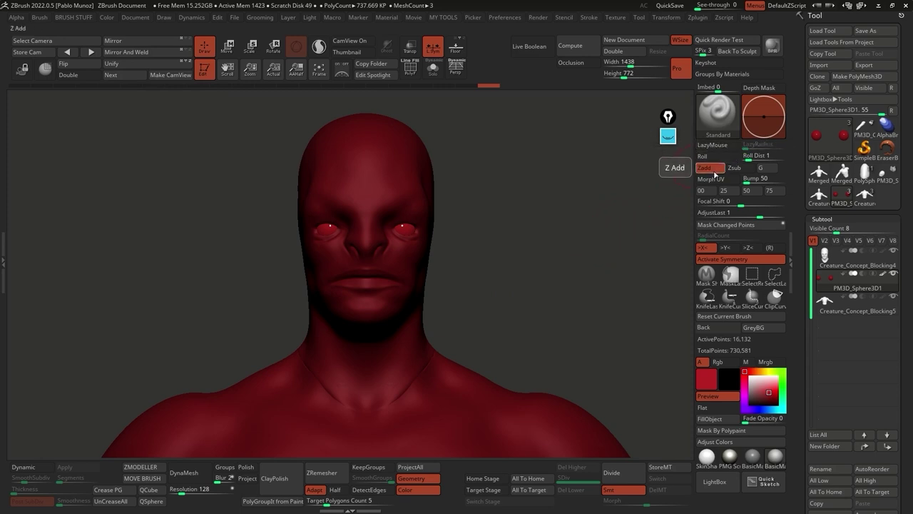
pyautogui.click(716, 171)
pyautogui.click(718, 362)
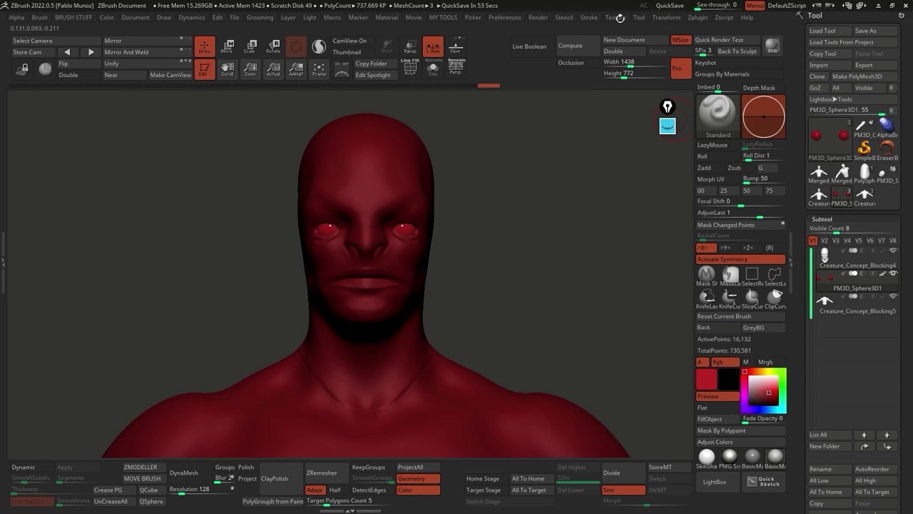
pyautogui.click(164, 17)
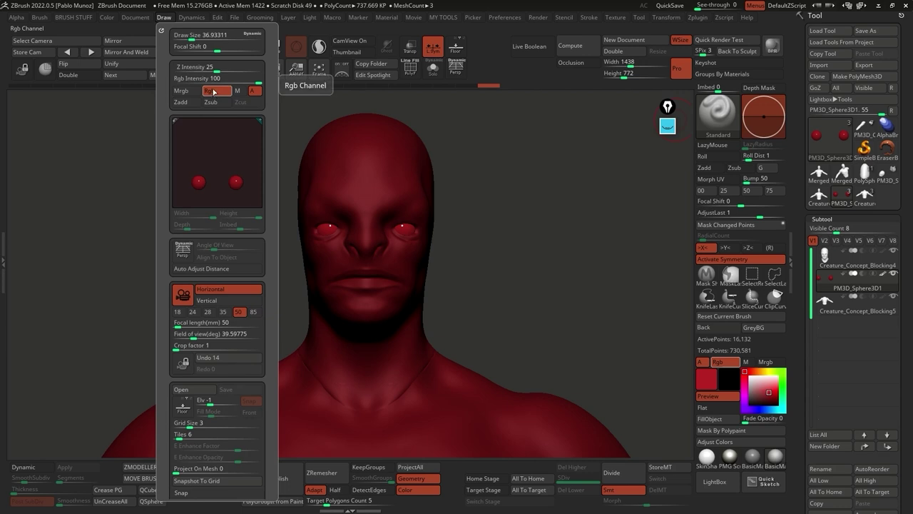
pyautogui.click(199, 102)
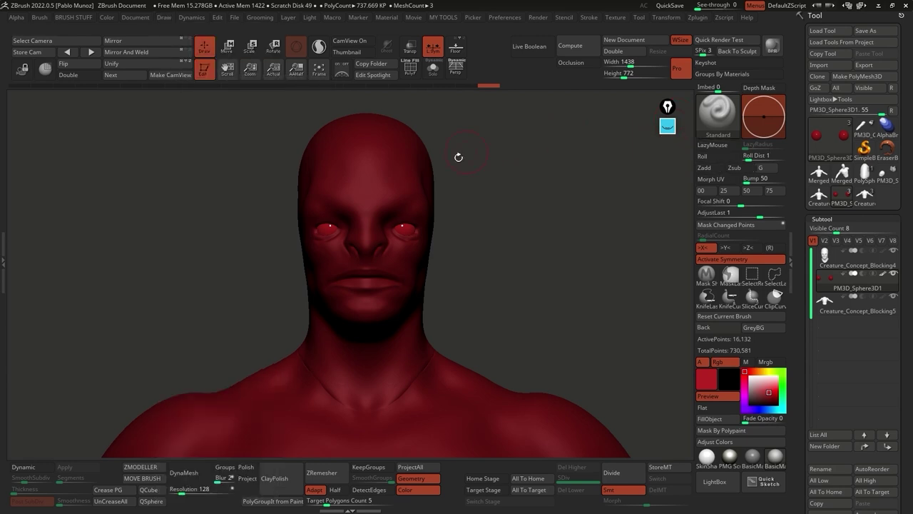
pyautogui.click(587, 18)
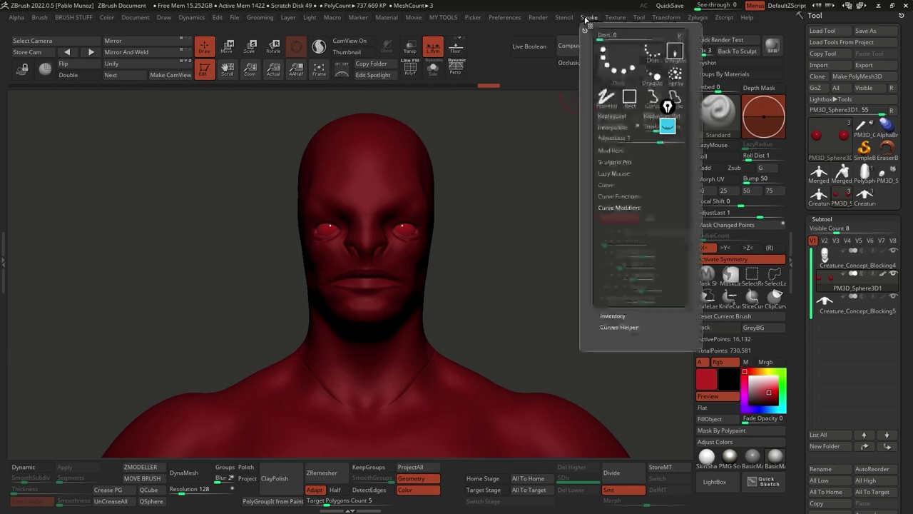
pyautogui.click(624, 175)
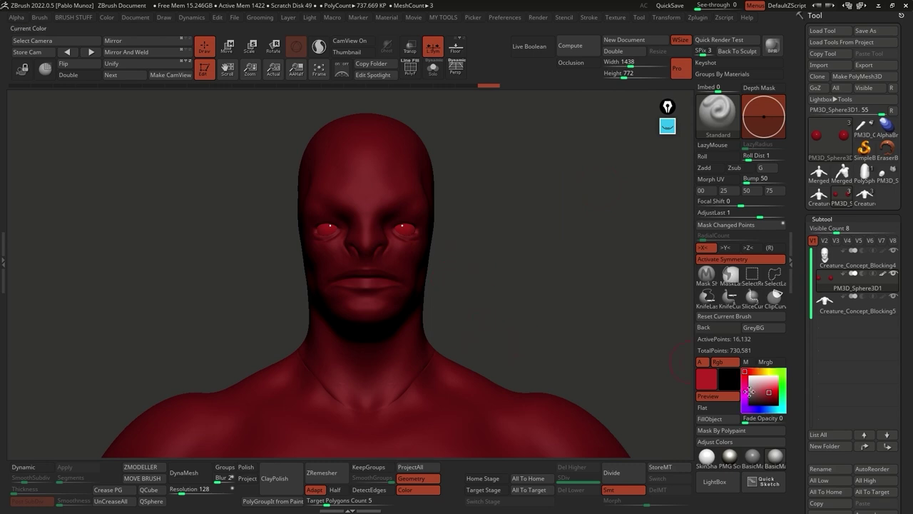
# Step: Pick a light brown color, reduce the brush size and paint over the front of both eyeballs
pyautogui.moveTo(760, 372); pyautogui.dragTo(770, 389)
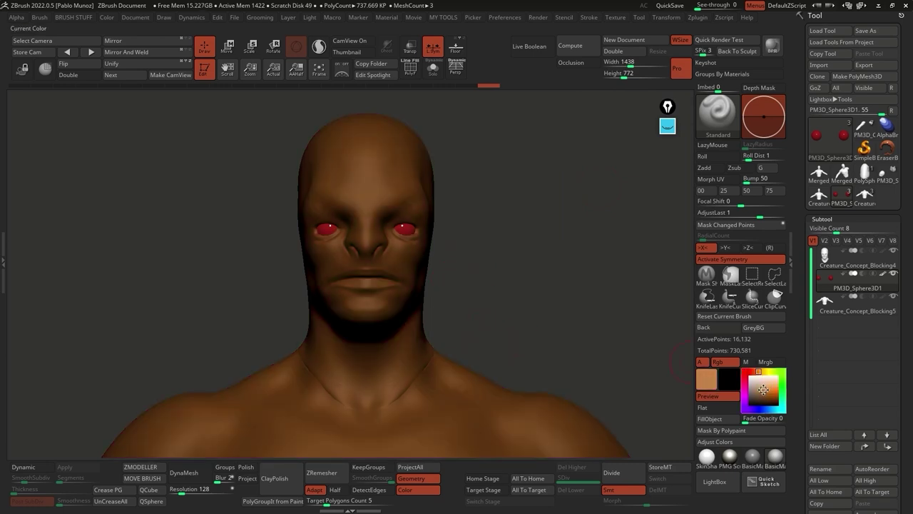
pyautogui.keyDown('alt'); pyautogui.moveTo(585, 371); pyautogui.dragTo(585, 257); pyautogui.keyUp('alt')
pyautogui.press('space')
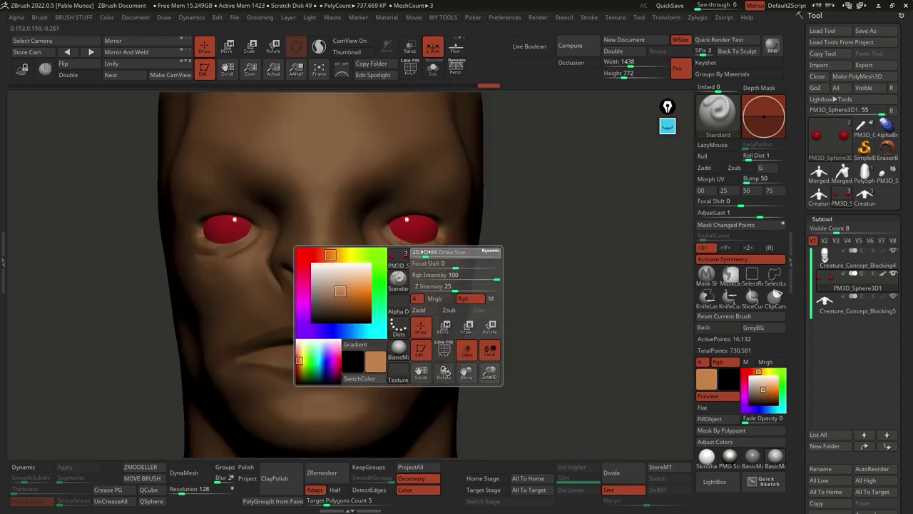
pyautogui.moveTo(412, 227)
pyautogui.mouseDown()
pyautogui.moveTo(422, 224)
pyautogui.moveTo(416, 218)
pyautogui.mouseUp()
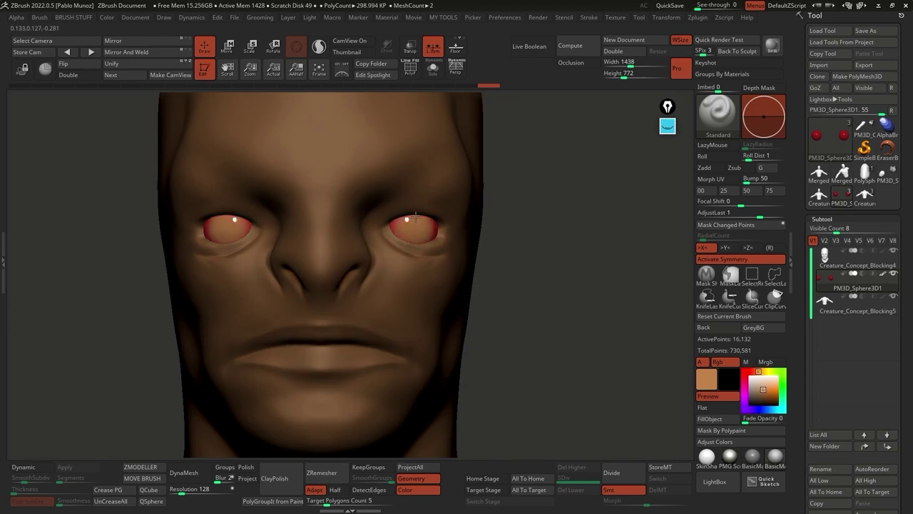
# Step: Pick a lighter cream color, paint over the center of the eyeballs and undo the last stroke
pyautogui.moveTo(762, 385); pyautogui.dragTo(761, 372)
pyautogui.moveTo(412, 226); pyautogui.dragTo(409, 226)
pyautogui.hotkey('ctrl', 'z')
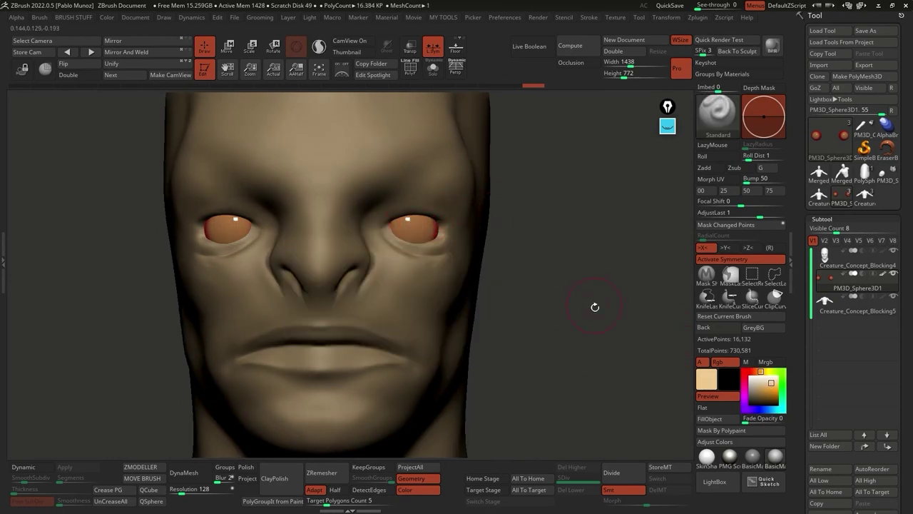
# Step: Subdivide the PM3D_Sphere3D1 eye subtool once and paint the cream color over the center of both eyeballs
pyautogui.click(612, 472)
pyautogui.moveTo(409, 227); pyautogui.dragTo(414, 225)
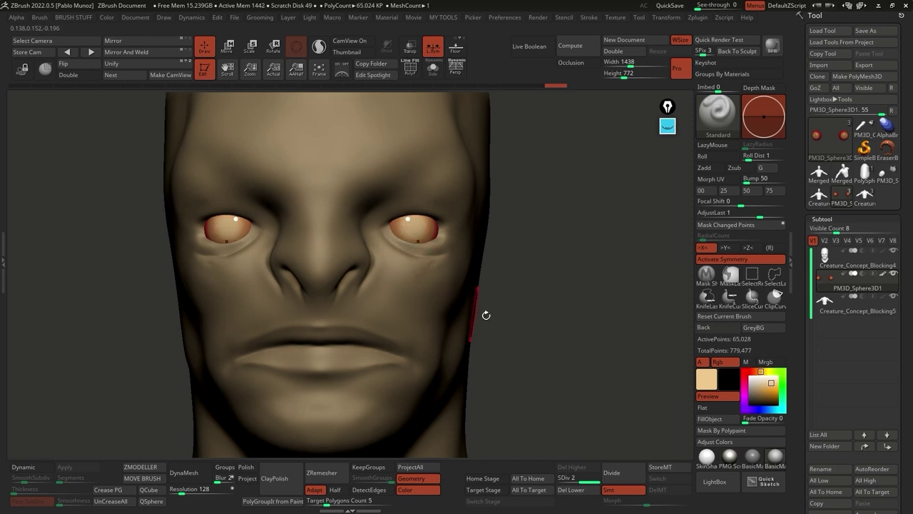
# Step: Set the active color to white and reset the Standard brush to its default settings
pyautogui.click(748, 376)
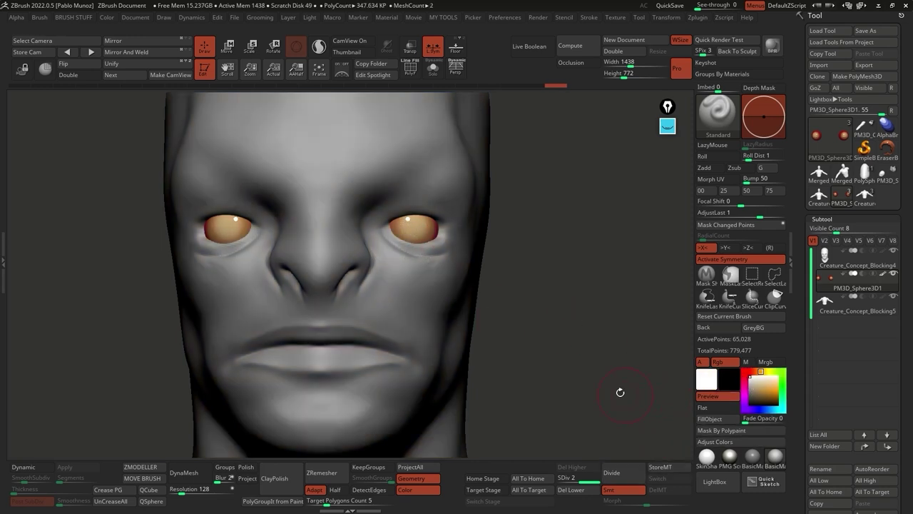
pyautogui.click(730, 316)
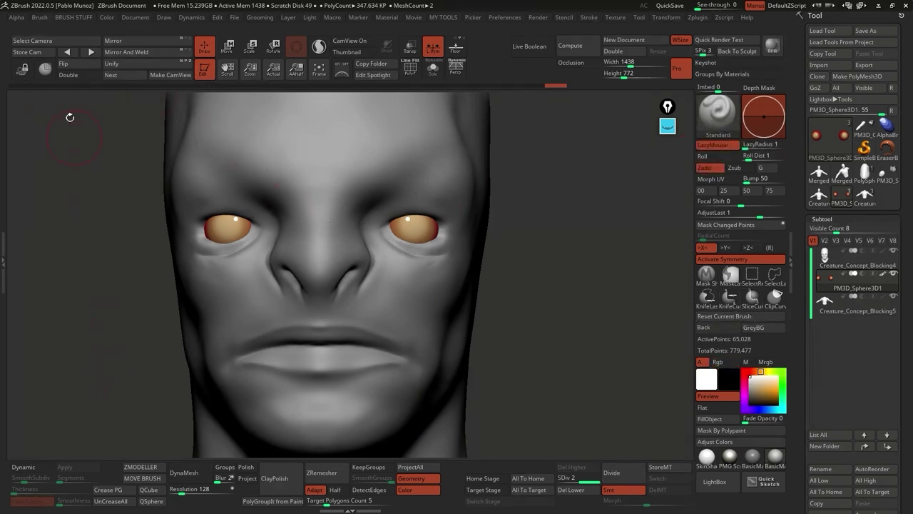
pyautogui.click(39, 18)
pyautogui.scroll(-10, 114, 257)
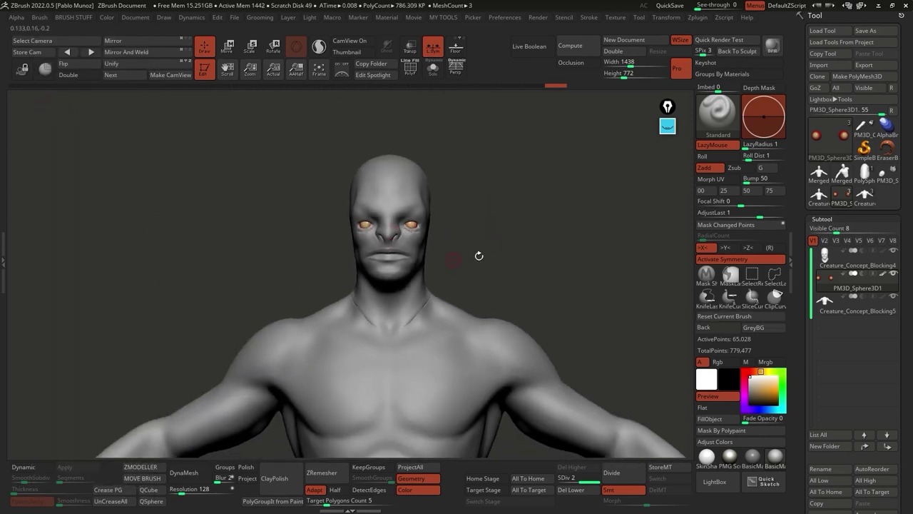
# Step: Switch to the Creature_Concept_sculpting5 tool and frame the whole bust from the front
pyautogui.click(866, 194)
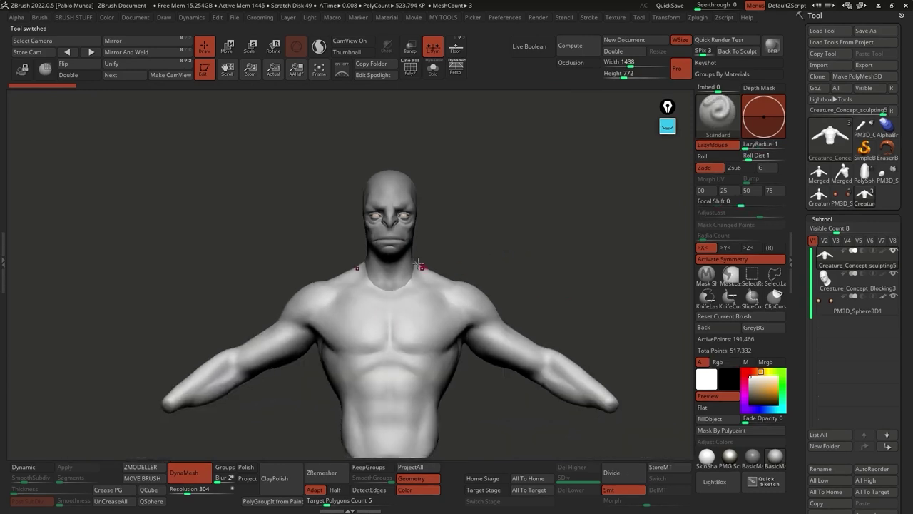
pyautogui.moveTo(404, 290)
pyautogui.keyDown('ctrl'); pyautogui.mouseDown(button='right')
pyautogui.moveTo(391, 202)
pyautogui.moveTo(420, 261)
pyautogui.moveTo(481, 265)
pyautogui.moveTo(510, 292)
pyautogui.moveTo(500, 260)
pyautogui.moveTo(510, 215)
pyautogui.moveTo(499, 280)
pyautogui.mouseUp(button='right'); pyautogui.keyUp('ctrl')
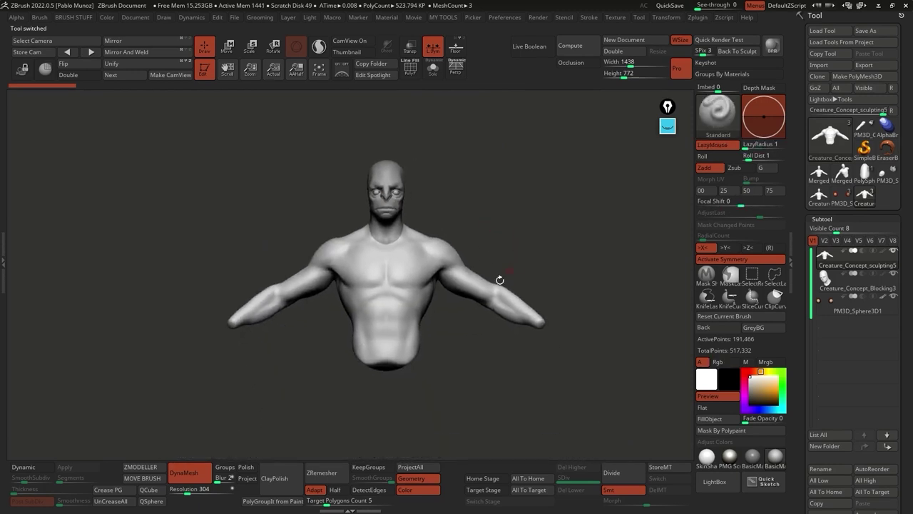
pyautogui.moveTo(474, 223); pyautogui.dragTo(498, 249, button='right')
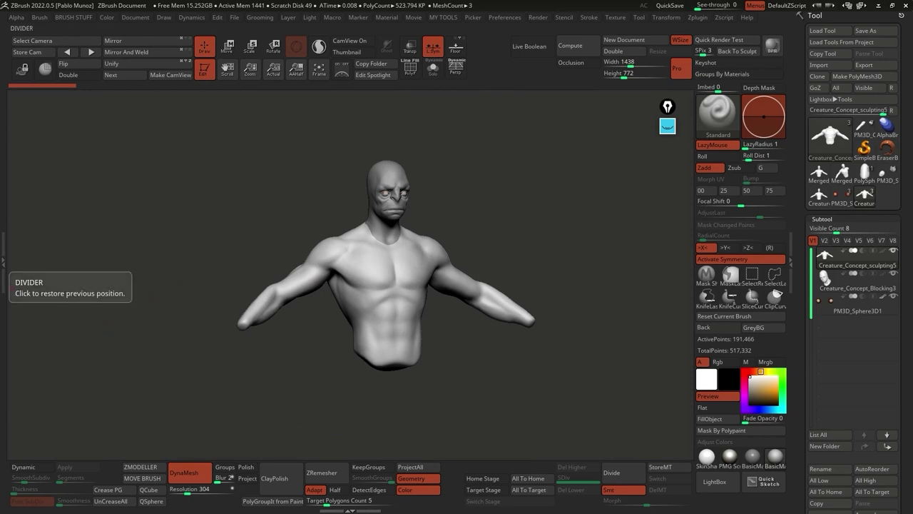
pyautogui.rightClick(508, 170)
pyautogui.keyDown('ctrl'); pyautogui.moveTo(508, 170); pyautogui.dragTo(542, 167, button='right'); pyautogui.keyUp('ctrl')
pyautogui.moveTo(541, 215); pyautogui.dragTo(521, 246, button='right')
# Step: Annotate the bust in yellow with the word "Primary", an outline along its upper silhouette and an arrow linking them
pyautogui.moveTo(674, 139)
pyautogui.click(667, 155)
pyautogui.moveTo(467, 135)
pyautogui.mouseDown()
pyautogui.moveTo(520, 175)
pyautogui.moveTo(542, 152)
pyautogui.moveTo(549, 178)
pyautogui.mouseUp()
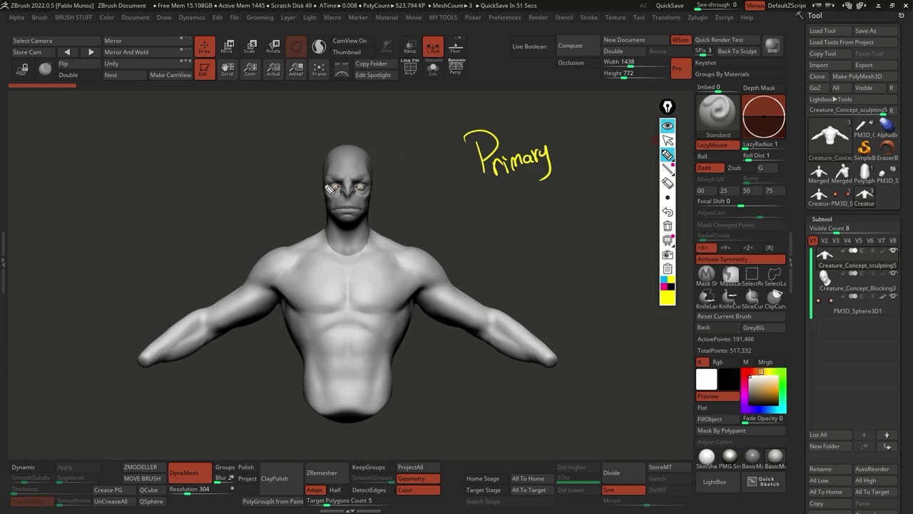
pyautogui.moveTo(337, 148)
pyautogui.mouseDown()
pyautogui.moveTo(319, 241)
pyautogui.moveTo(260, 264)
pyautogui.moveTo(140, 356)
pyautogui.moveTo(357, 149)
pyautogui.moveTo(389, 239)
pyautogui.moveTo(507, 310)
pyautogui.mouseUp()
pyautogui.moveTo(477, 168); pyautogui.dragTo(381, 201)
pyautogui.moveTo(395, 184); pyautogui.dragTo(406, 206)
# Step: Annotate in blue with the word "Secondary", hatching over the chest and shoulder and an arrow pointing to it
pyautogui.click(664, 282)
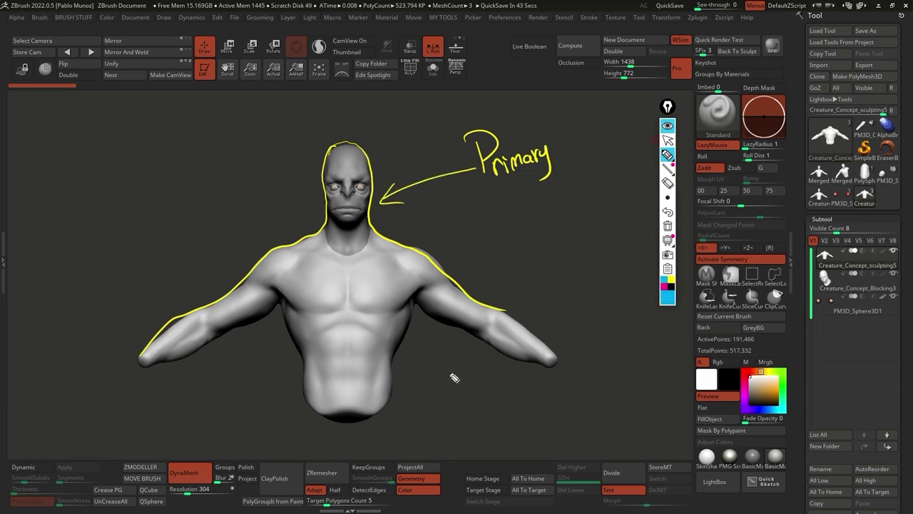
pyautogui.moveTo(521, 222)
pyautogui.mouseDown()
pyautogui.moveTo(526, 249)
pyautogui.moveTo(546, 231)
pyautogui.moveTo(556, 246)
pyautogui.moveTo(582, 234)
pyautogui.moveTo(575, 251)
pyautogui.mouseUp()
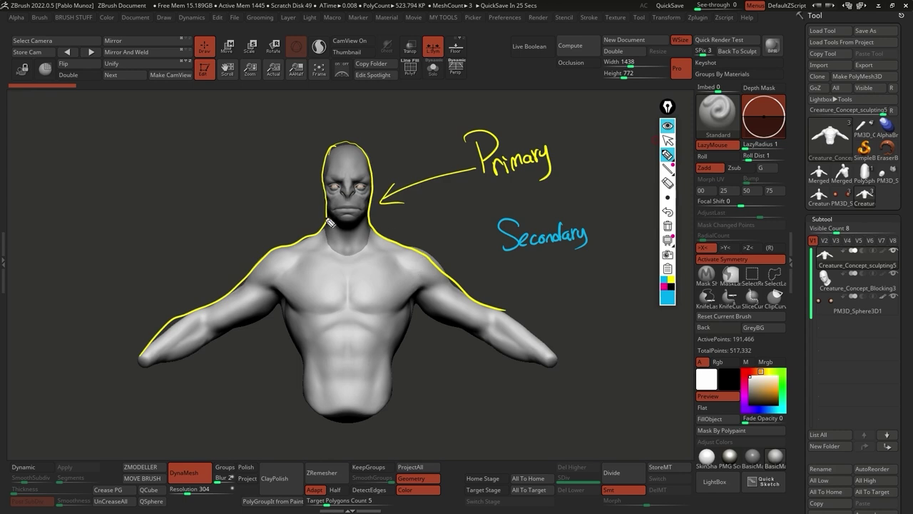
pyautogui.moveTo(389, 250)
pyautogui.mouseDown()
pyautogui.moveTo(440, 281)
pyautogui.moveTo(370, 257)
pyautogui.moveTo(421, 282)
pyautogui.moveTo(387, 254)
pyautogui.moveTo(404, 281)
pyautogui.moveTo(412, 258)
pyautogui.moveTo(419, 262)
pyautogui.moveTo(380, 264)
pyautogui.moveTo(426, 278)
pyautogui.moveTo(406, 283)
pyautogui.moveTo(439, 281)
pyautogui.moveTo(384, 287)
pyautogui.moveTo(401, 281)
pyautogui.moveTo(387, 299)
pyautogui.moveTo(424, 286)
pyautogui.moveTo(358, 269)
pyautogui.moveTo(375, 264)
pyautogui.moveTo(375, 239)
pyautogui.mouseUp()
pyautogui.moveTo(501, 238); pyautogui.dragTo(429, 266)
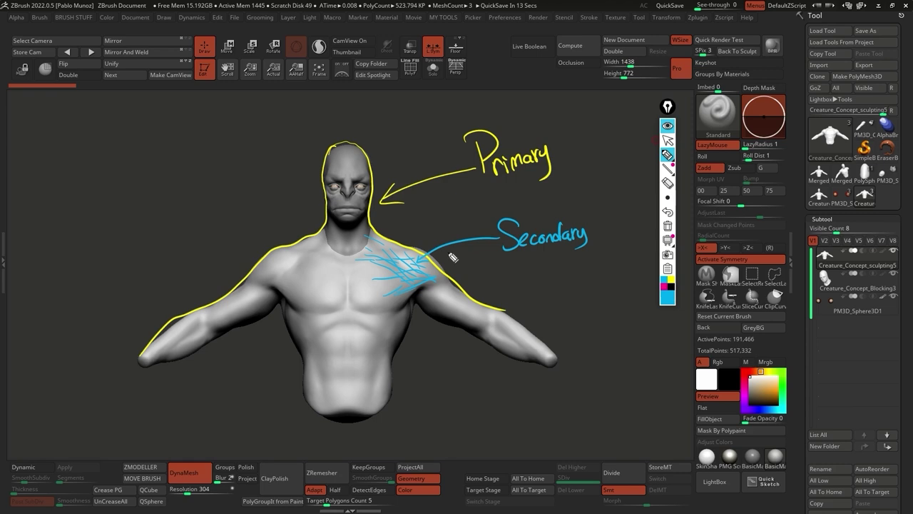
# Step: Annotate in magenta with the word "Tertiary", small marks on the shoulder and cheek, and an arrow to the shoulder marks
pyautogui.click(663, 290)
pyautogui.moveTo(529, 283); pyautogui.dragTo(544, 279)
pyautogui.moveTo(537, 281)
pyautogui.mouseDown()
pyautogui.moveTo(540, 298)
pyautogui.moveTo(582, 288)
pyautogui.moveTo(599, 306)
pyautogui.mouseUp()
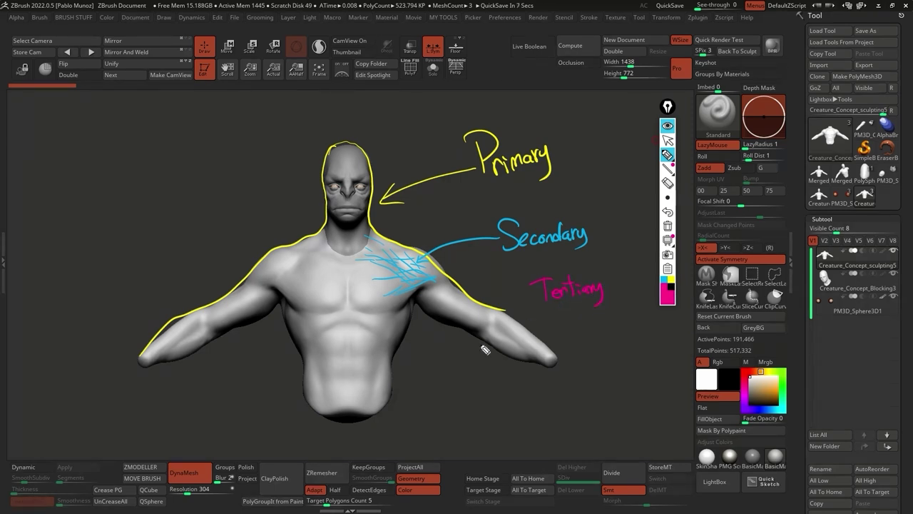
pyautogui.click(387, 275)
pyautogui.click(400, 265)
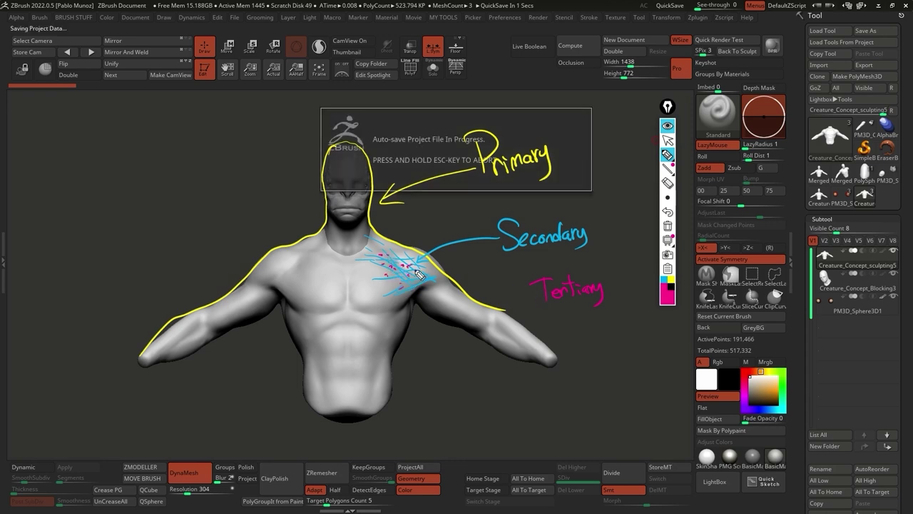
pyautogui.moveTo(362, 202); pyautogui.dragTo(361, 221)
pyautogui.moveTo(529, 292)
pyautogui.mouseDown()
pyautogui.moveTo(418, 274)
pyautogui.moveTo(427, 279)
pyautogui.mouseUp()
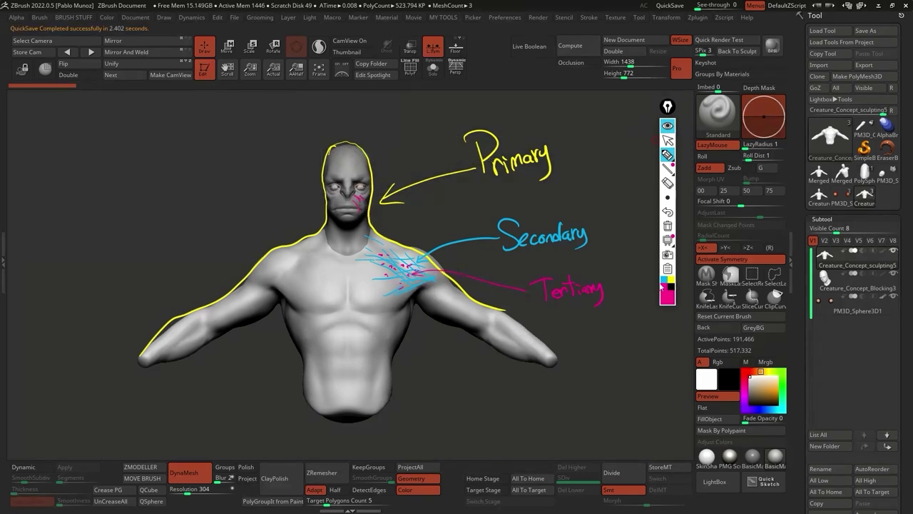
# Step: Circle "Secondary" and check and underline "Primary" in white, and hide the annotations
pyautogui.click(670, 292)
pyautogui.click(684, 288)
pyautogui.moveTo(499, 261)
pyautogui.mouseDown()
pyautogui.moveTo(531, 201)
pyautogui.moveTo(494, 255)
pyautogui.mouseUp()
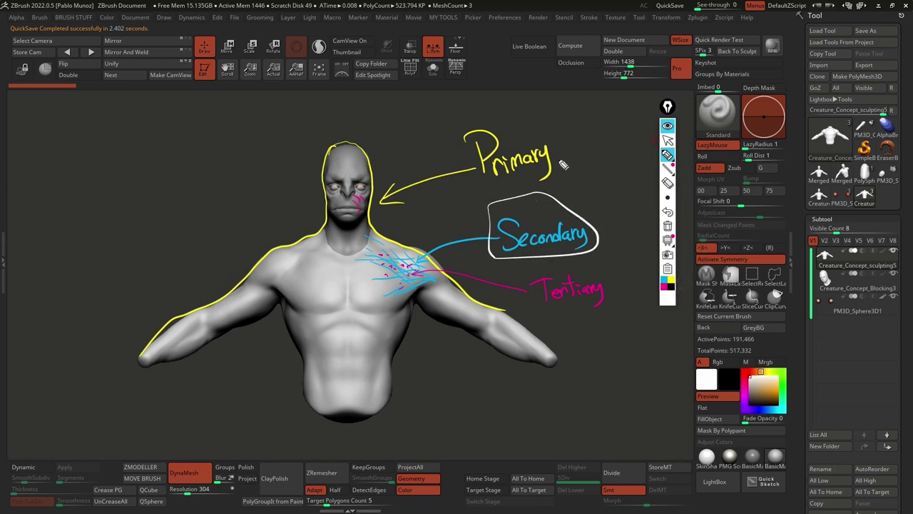
pyautogui.moveTo(555, 142); pyautogui.dragTo(614, 88)
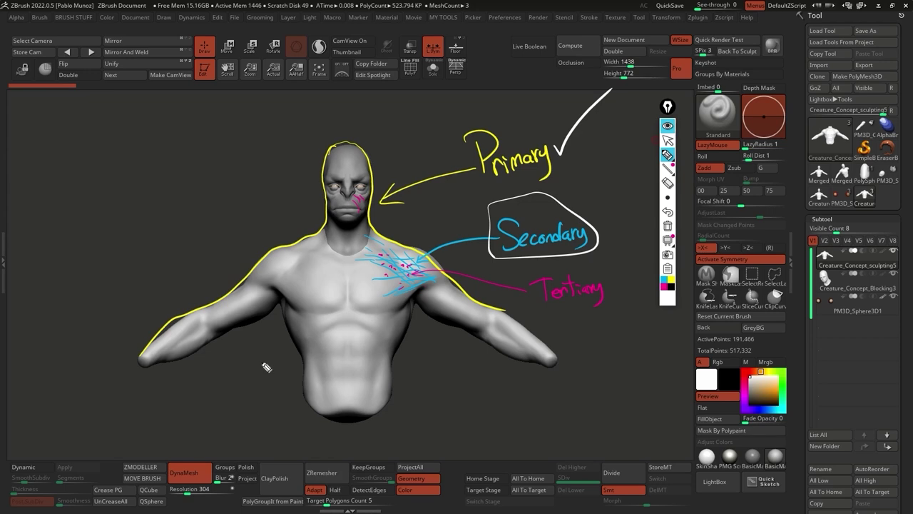
pyautogui.moveTo(466, 187); pyautogui.dragTo(553, 173)
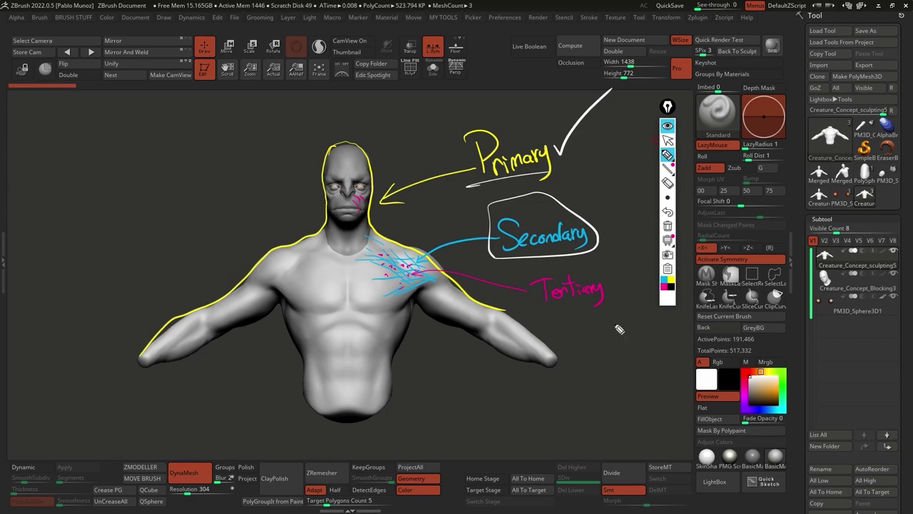
pyautogui.click(667, 125)
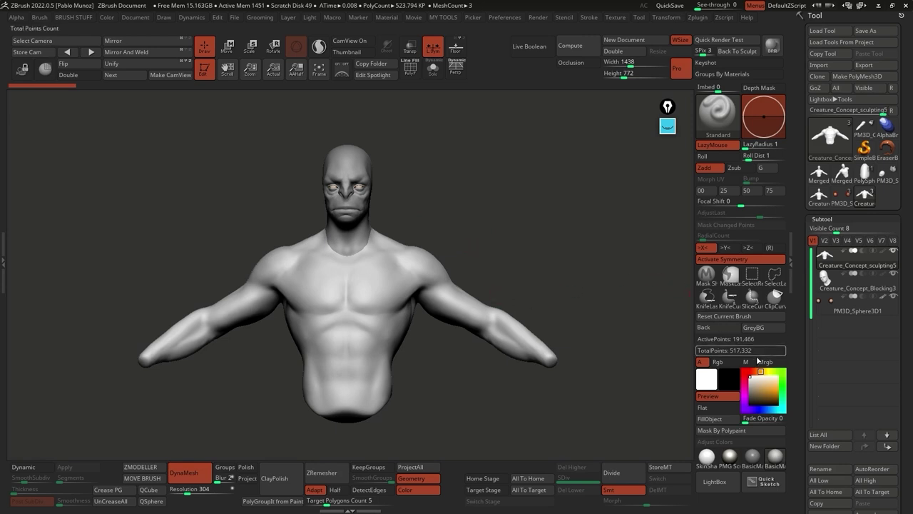
# Step: Inspect the bust as a flat black silhouette from an angle, and return to Preview rendering in white from the front
pyautogui.hotkey('ctrl', 'z')
pyautogui.hotkey('ctrl', 'z')
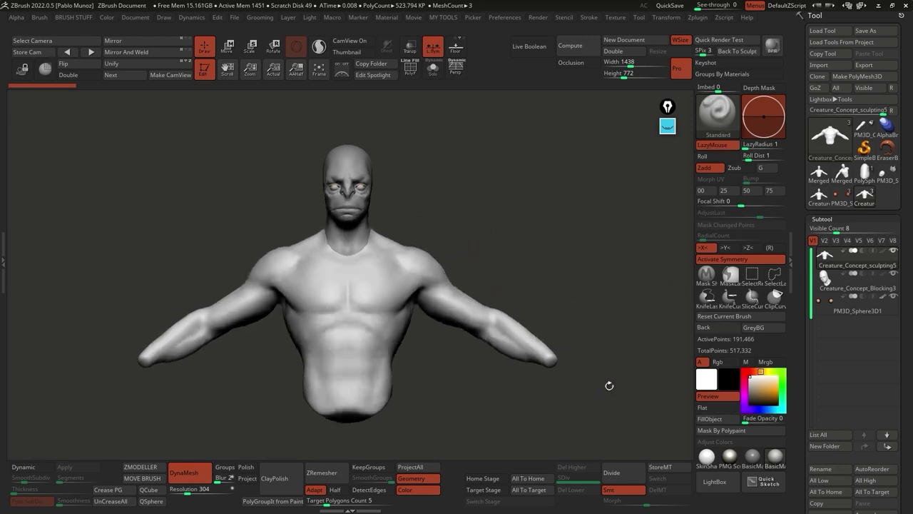
pyautogui.click(703, 408)
pyautogui.moveTo(763, 393)
pyautogui.mouseDown()
pyautogui.moveTo(749, 404)
pyautogui.moveTo(756, 385)
pyautogui.moveTo(744, 370)
pyautogui.mouseUp()
pyautogui.click(749, 404)
pyautogui.moveTo(554, 373); pyautogui.dragTo(471, 291)
pyautogui.moveTo(496, 136); pyautogui.dragTo(428, 251)
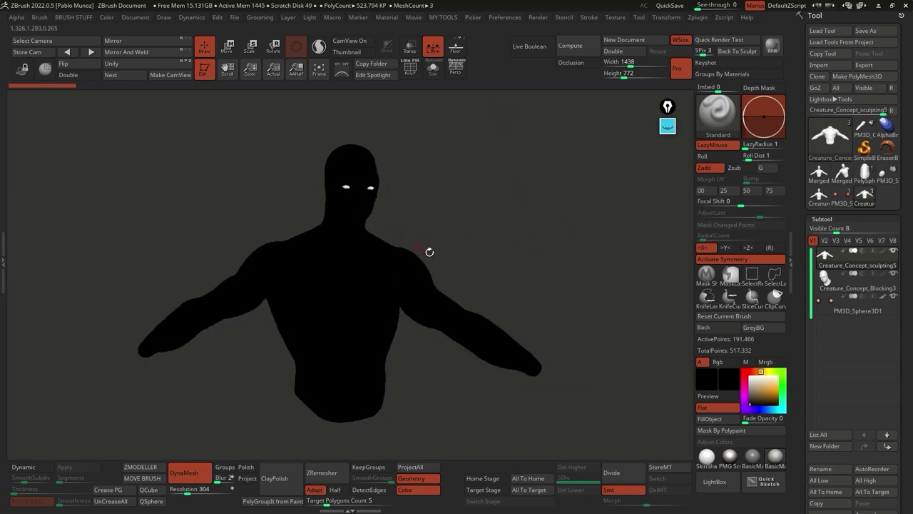
pyautogui.click(717, 396)
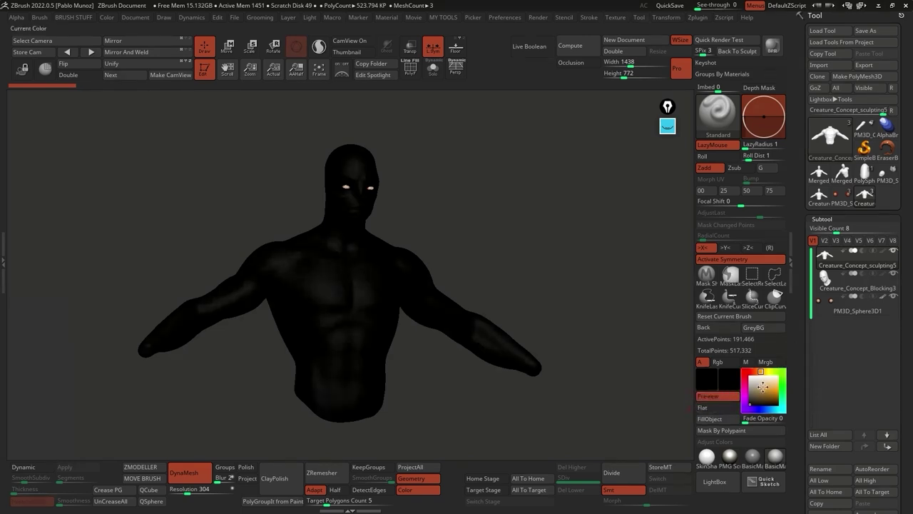
pyautogui.moveTo(613, 405); pyautogui.dragTo(573, 402)
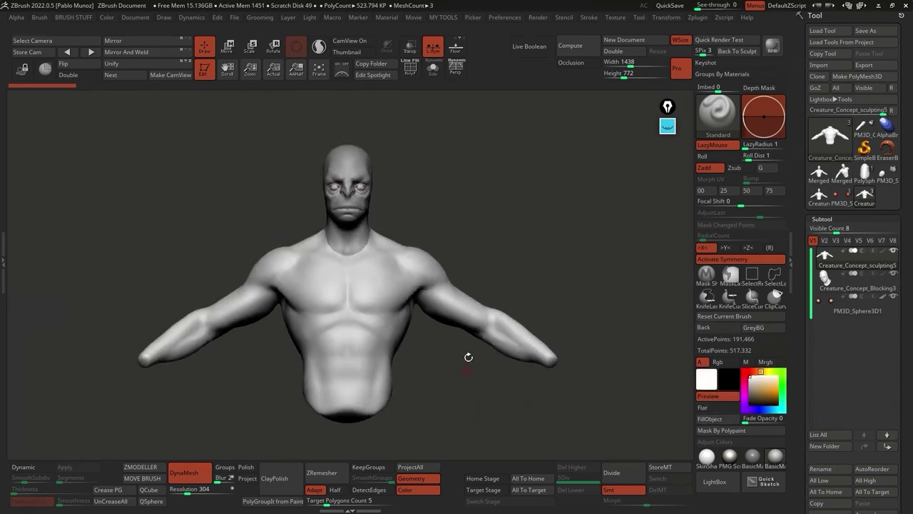
# Step: Compare the bust in the Flat and Preview render modes, ending in Preview
pyautogui.click(539, 19)
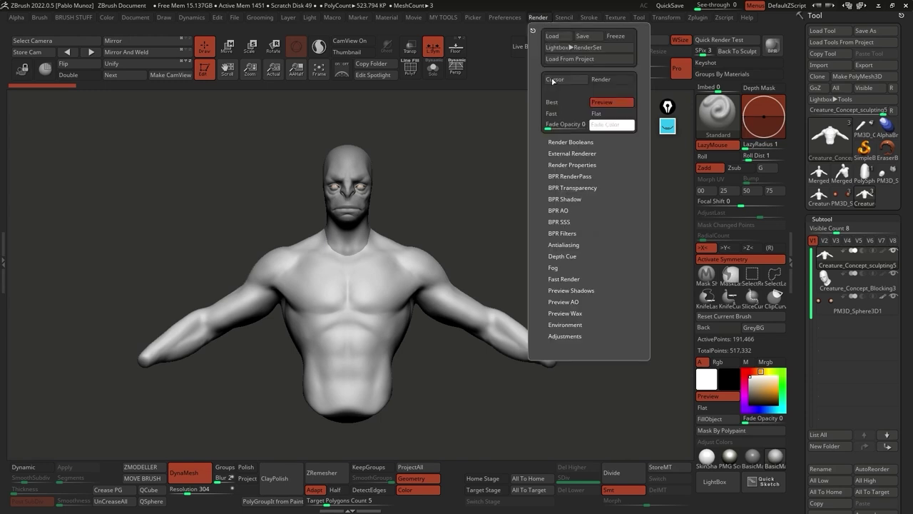
pyautogui.press('shift')
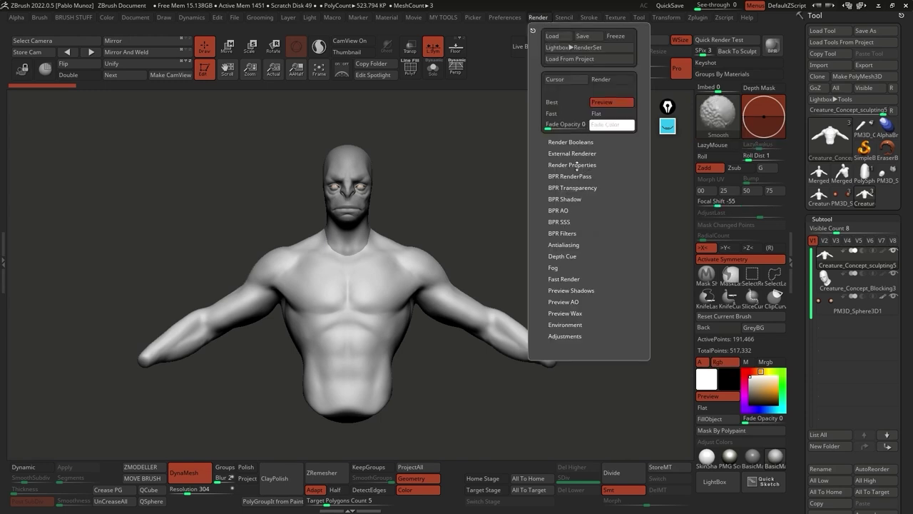
pyautogui.click(575, 165)
pyautogui.click(586, 165)
pyautogui.click(585, 176)
pyautogui.click(587, 176)
pyautogui.click(585, 142)
pyautogui.click(585, 142)
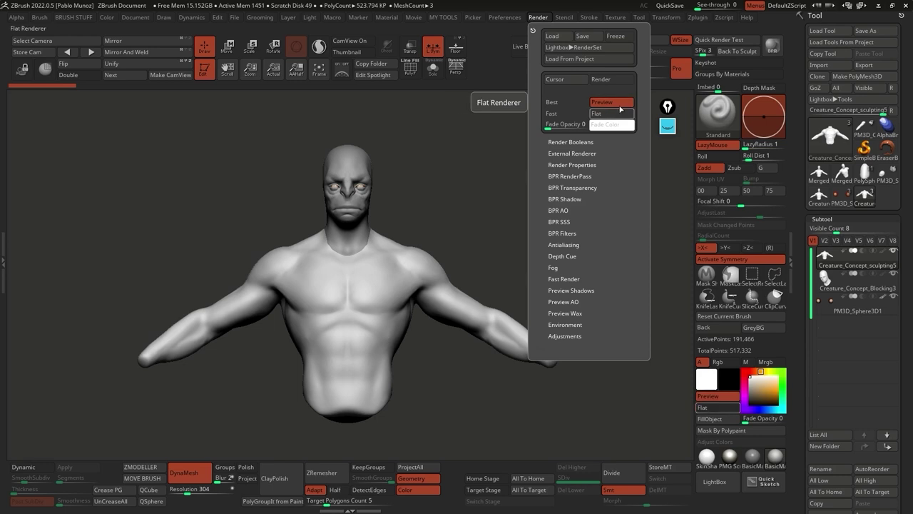
pyautogui.click(619, 115)
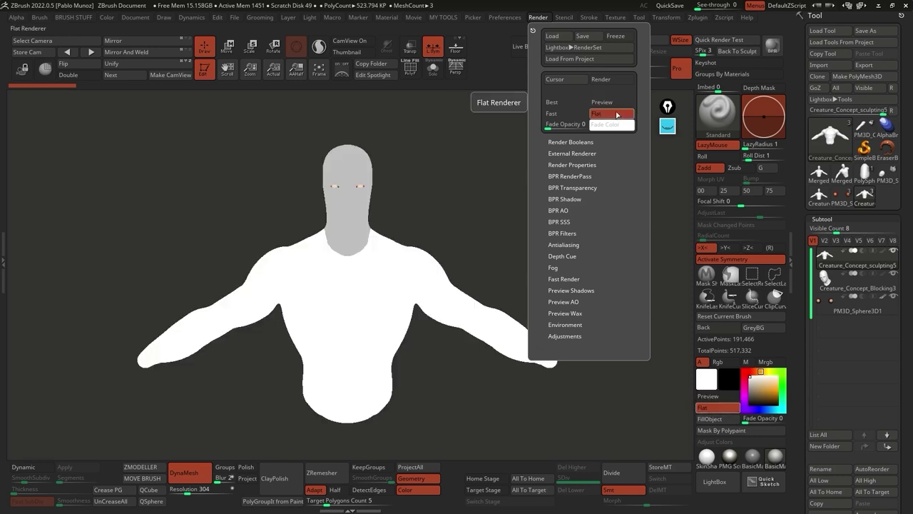
pyautogui.click(615, 109)
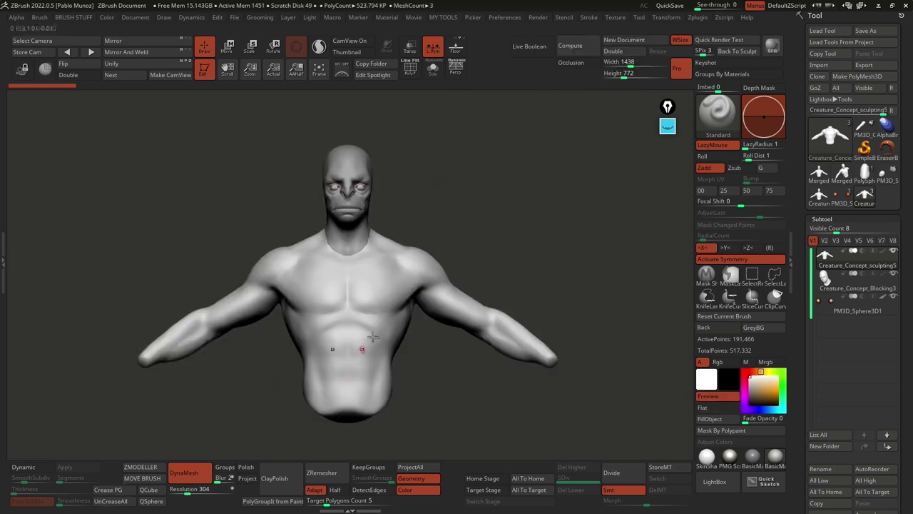
pyautogui.click(729, 409)
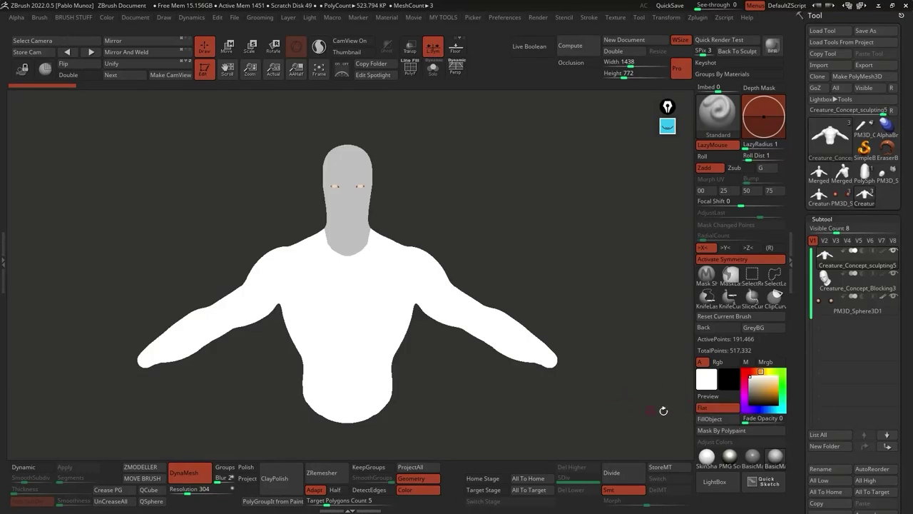
pyautogui.click(710, 396)
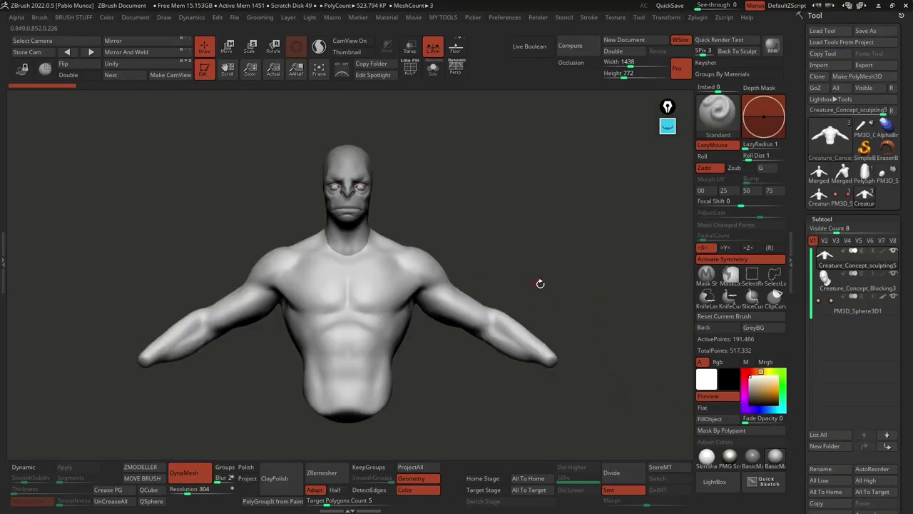
# Step: Turn on the silhouette thumbnail and enlarge it to size 469
pyautogui.click(349, 52)
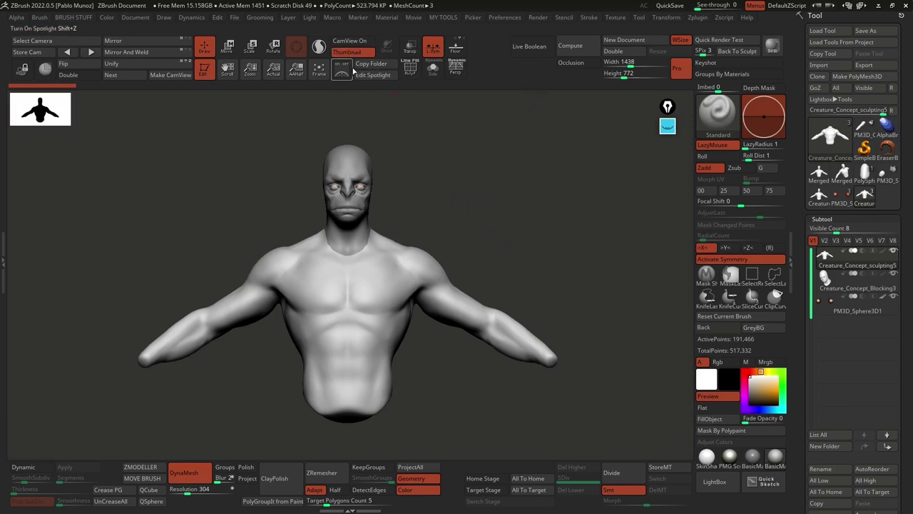
pyautogui.moveTo(160, 246); pyautogui.dragTo(190, 281)
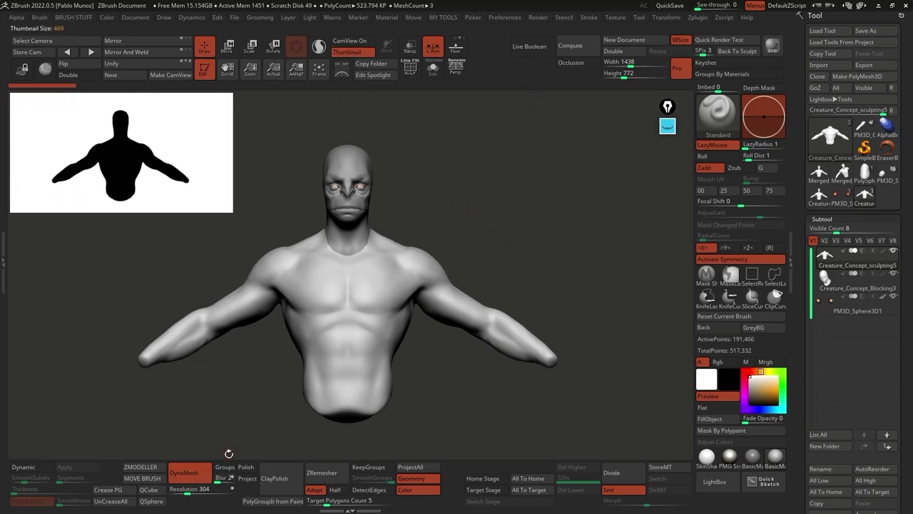
# Step: Change the thumbnail's background color to black in the preferences
pyautogui.click(507, 18)
pyautogui.scroll(-2, 545, 308)
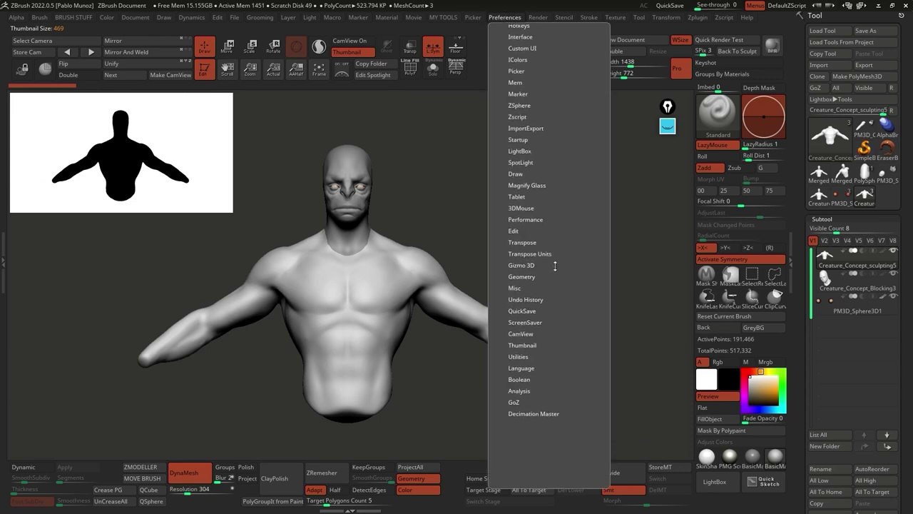
pyautogui.click(531, 326)
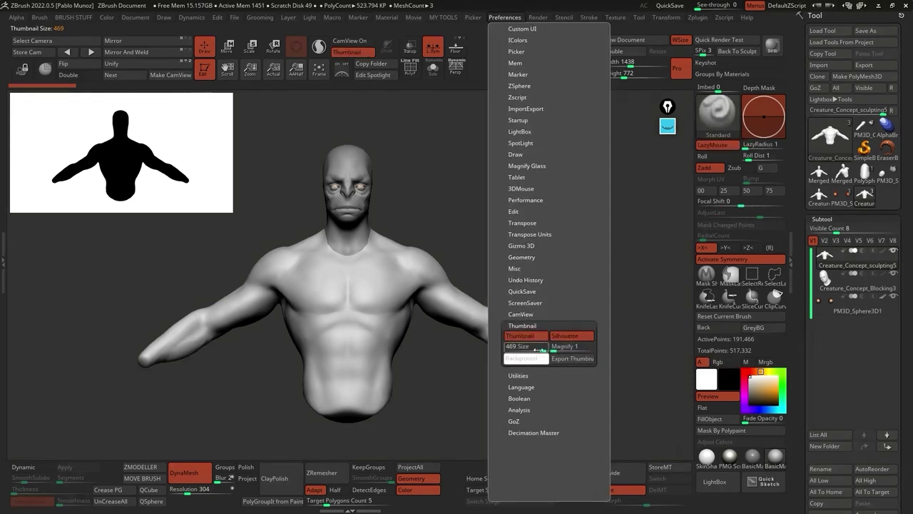
pyautogui.click(536, 340)
pyautogui.click(536, 340)
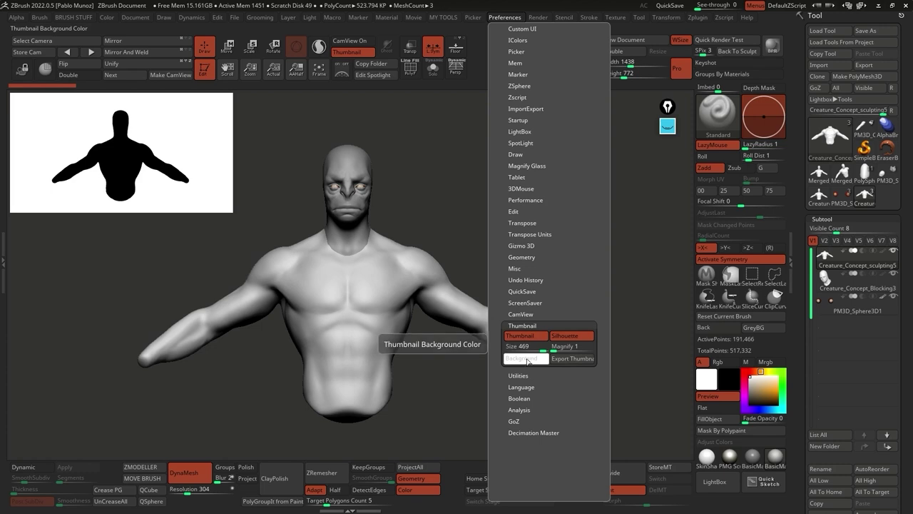
pyautogui.moveTo(527, 363); pyautogui.dragTo(725, 383)
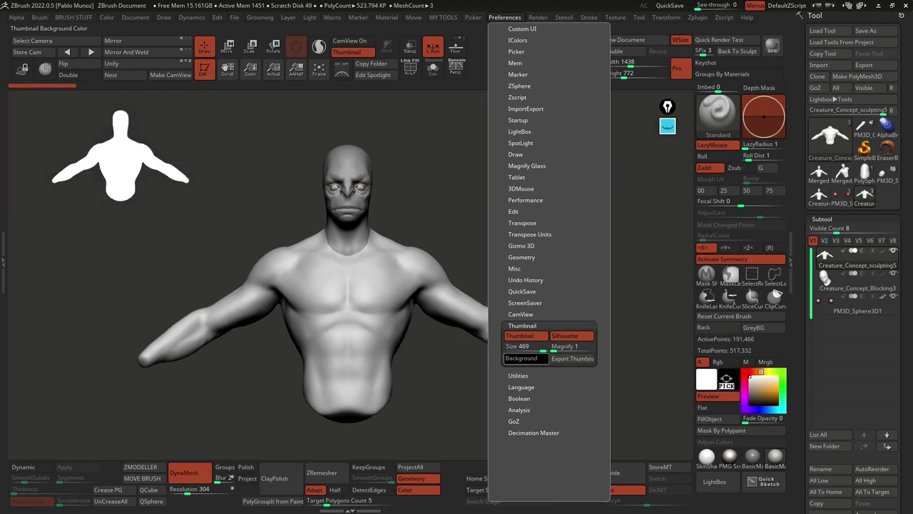
# Step: Check the bust's silhouette thumbnail at size 432 from the side and the front, and turn the thumbnail off
pyautogui.moveTo(136, 162)
pyautogui.mouseDown()
pyautogui.moveTo(175, 220)
pyautogui.moveTo(241, 197)
pyautogui.moveTo(540, 212)
pyautogui.moveTo(526, 224)
pyautogui.moveTo(548, 229)
pyautogui.moveTo(535, 236)
pyautogui.mouseUp()
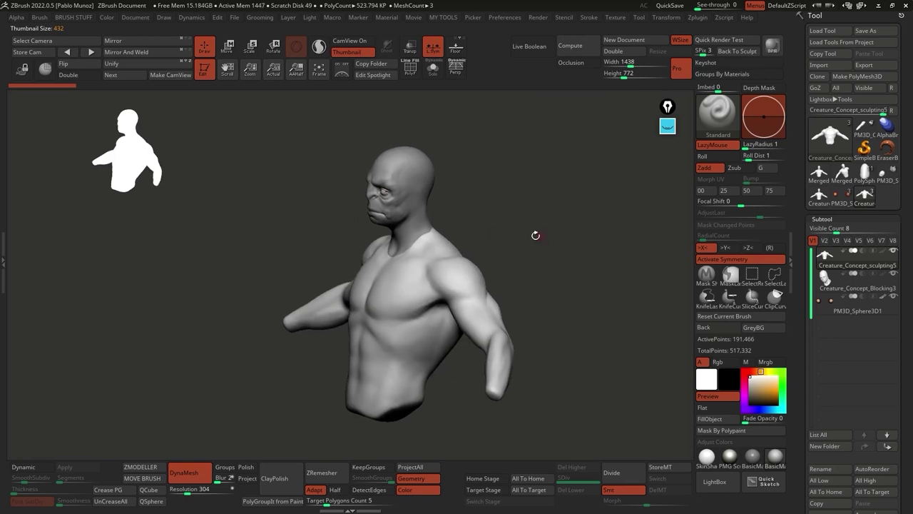
pyautogui.moveTo(128, 149)
pyautogui.mouseDown()
pyautogui.moveTo(165, 174)
pyautogui.moveTo(520, 218)
pyautogui.moveTo(404, 278)
pyautogui.mouseUp()
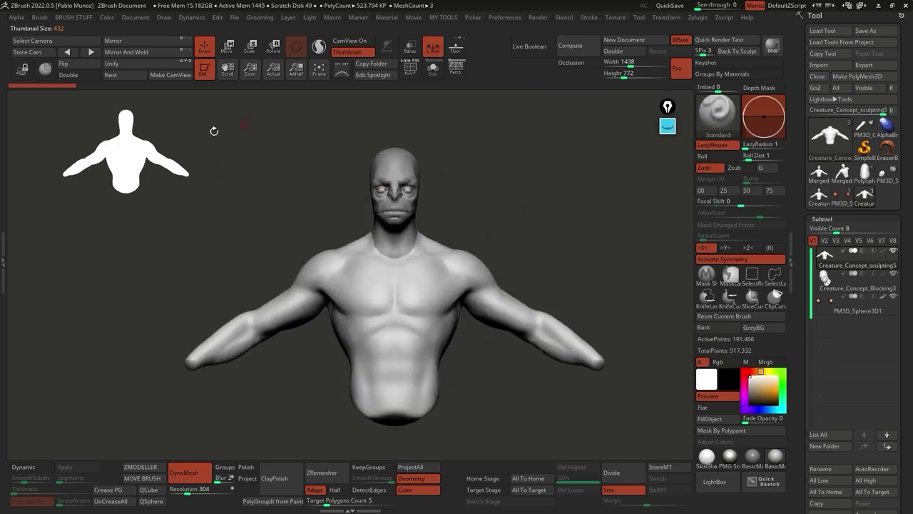
pyautogui.click(505, 17)
pyautogui.click(349, 53)
# Step: Bring up the wrinkled version of the bust with the Move brush, display its polygroups and regroup the body as one polygroup
pyautogui.keyDown('alt'); pyautogui.moveTo(567, 280); pyautogui.dragTo(546, 286); pyautogui.keyUp('alt')
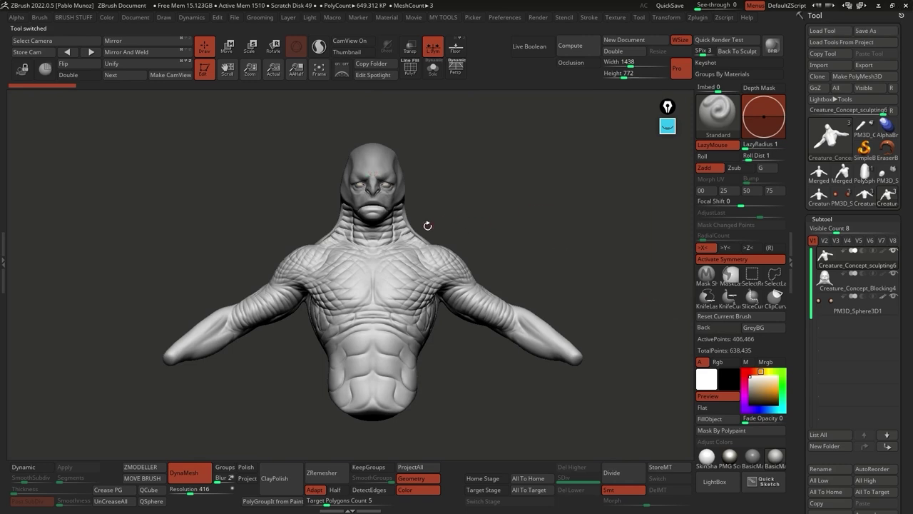
pyautogui.moveTo(456, 204)
pyautogui.mouseDown()
pyautogui.moveTo(509, 204)
pyautogui.moveTo(506, 228)
pyautogui.mouseUp()
pyautogui.press('b')
pyautogui.press('m')
pyautogui.press('v')
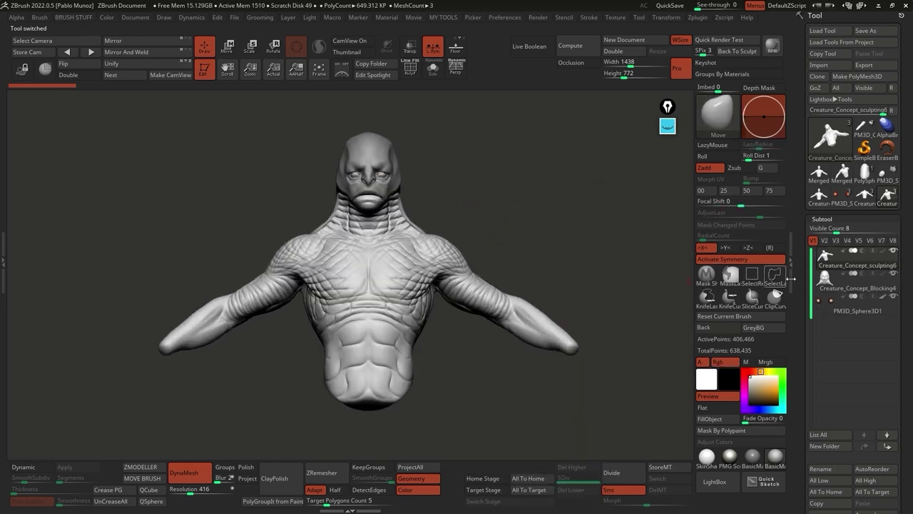
pyautogui.click(410, 69)
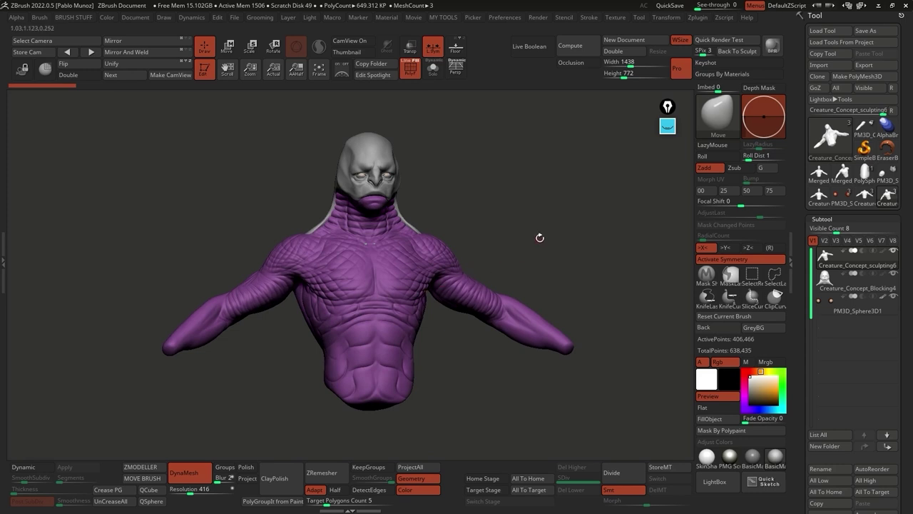
pyautogui.hotkey('shift', 'f')
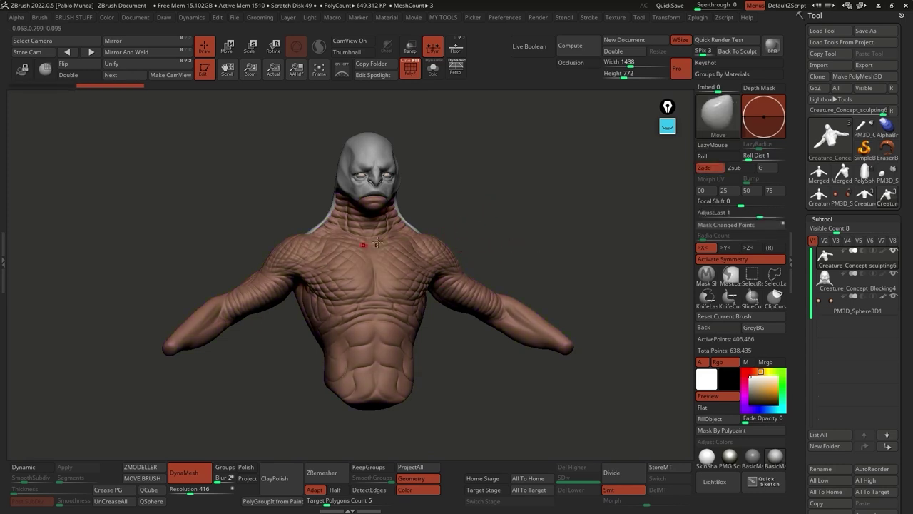
# Step: Isolate the wrinkled body, inspect it without the head piece, and show all subtools again
pyautogui.click(433, 68)
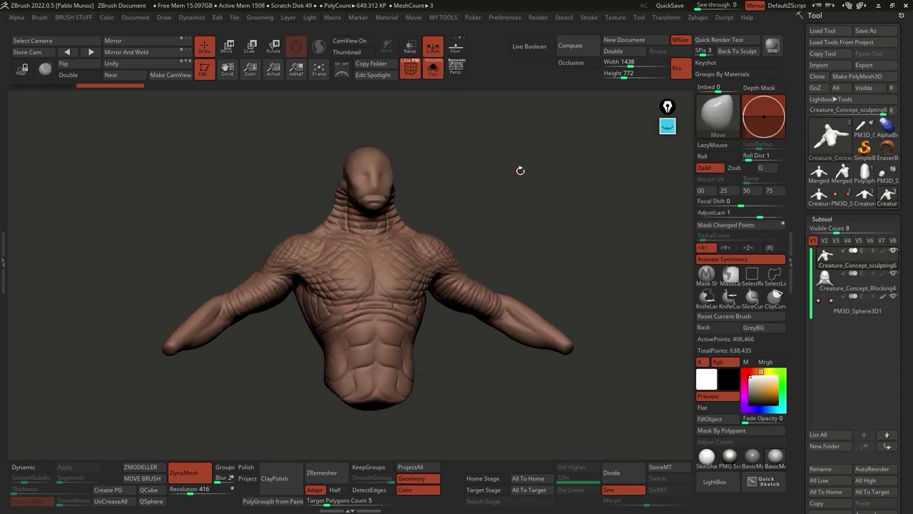
pyautogui.moveTo(520, 169); pyautogui.dragTo(454, 188)
pyautogui.moveTo(534, 195); pyautogui.dragTo(444, 208)
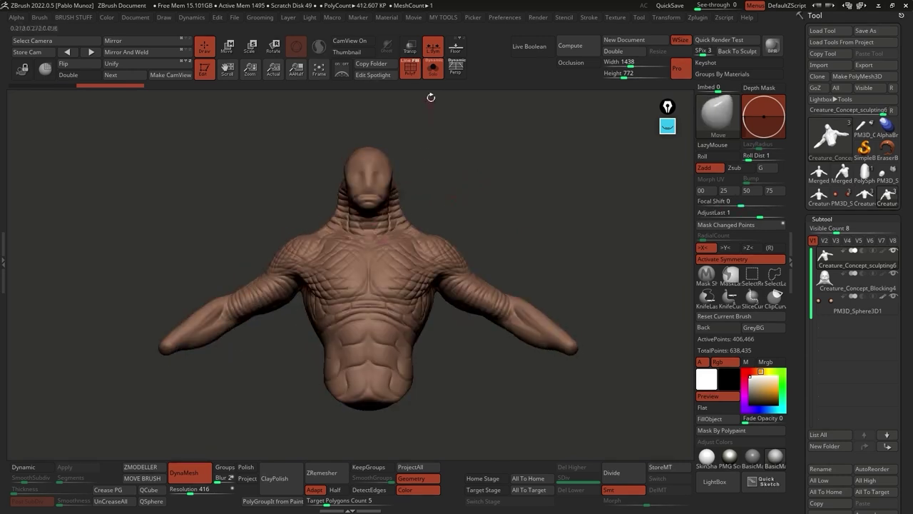
pyautogui.click(433, 65)
# Step: Select the Creature_Concept_Blocking4 head subtool and regroup it as a single polygroup
pyautogui.click(821, 284)
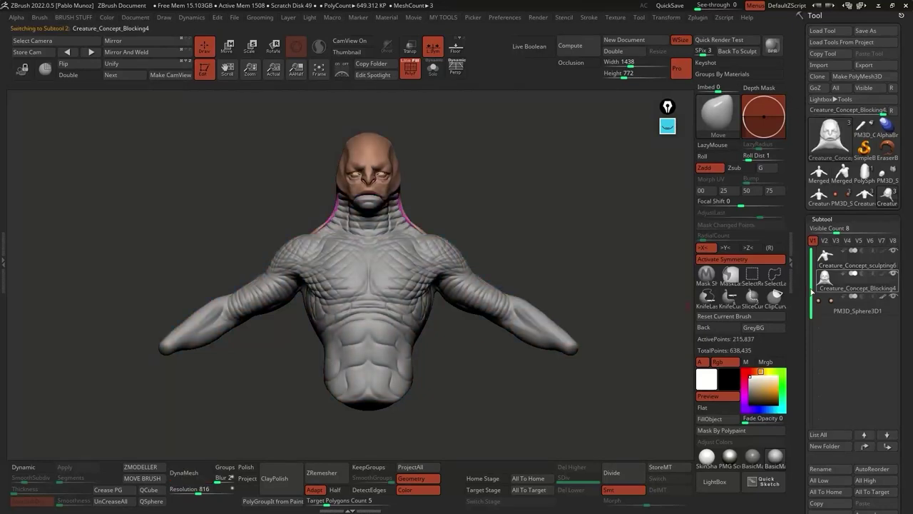
pyautogui.hotkey('ctrl', 'd')
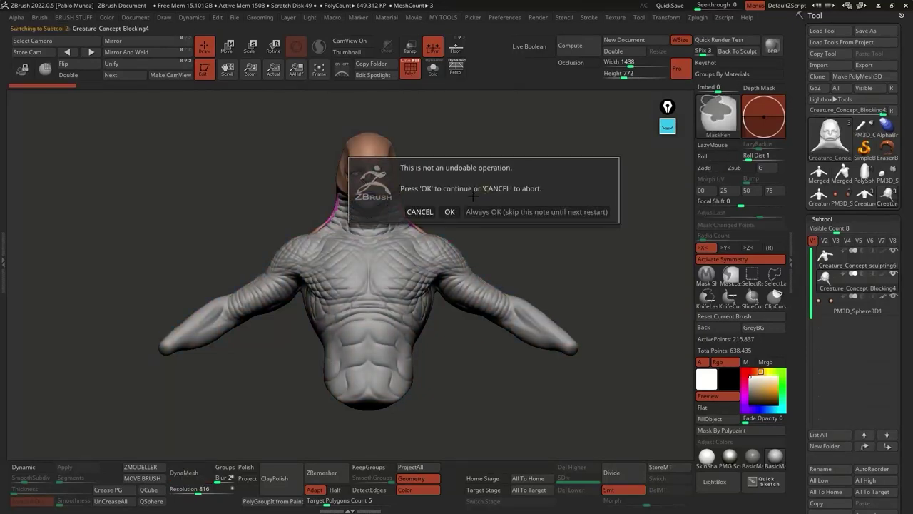
pyautogui.click(449, 212)
# Step: Examine the wrinkled bust's head and body from the side and front, and compare them with the smooth version of the bust
pyautogui.moveTo(466, 197); pyautogui.dragTo(382, 216)
pyautogui.moveTo(447, 182); pyautogui.dragTo(467, 186)
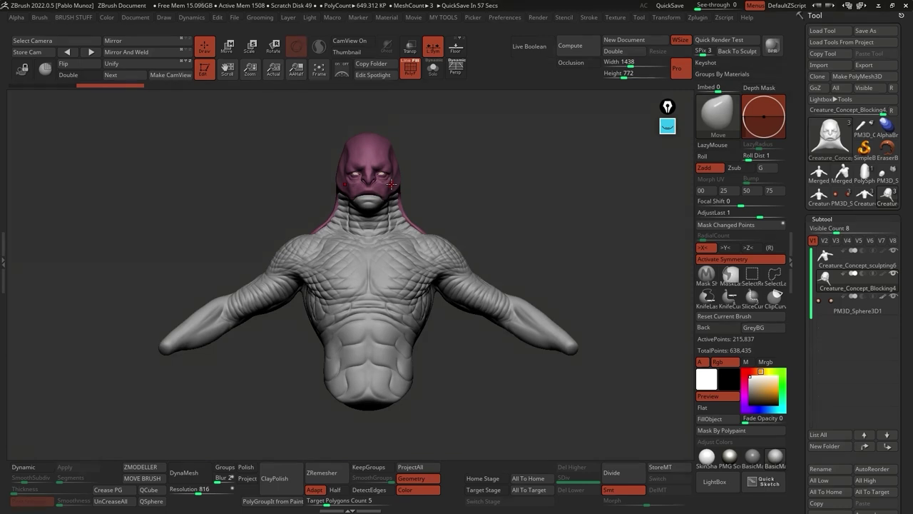
pyautogui.moveTo(456, 192)
pyautogui.mouseDown()
pyautogui.moveTo(401, 208)
pyautogui.moveTo(370, 165)
pyautogui.mouseUp()
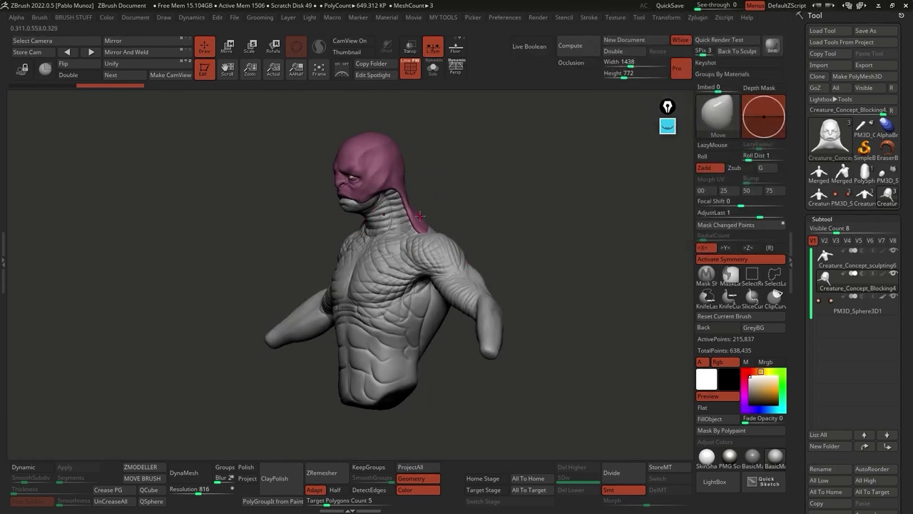
pyautogui.moveTo(436, 245)
pyautogui.mouseDown()
pyautogui.moveTo(451, 207)
pyautogui.moveTo(462, 307)
pyautogui.mouseUp()
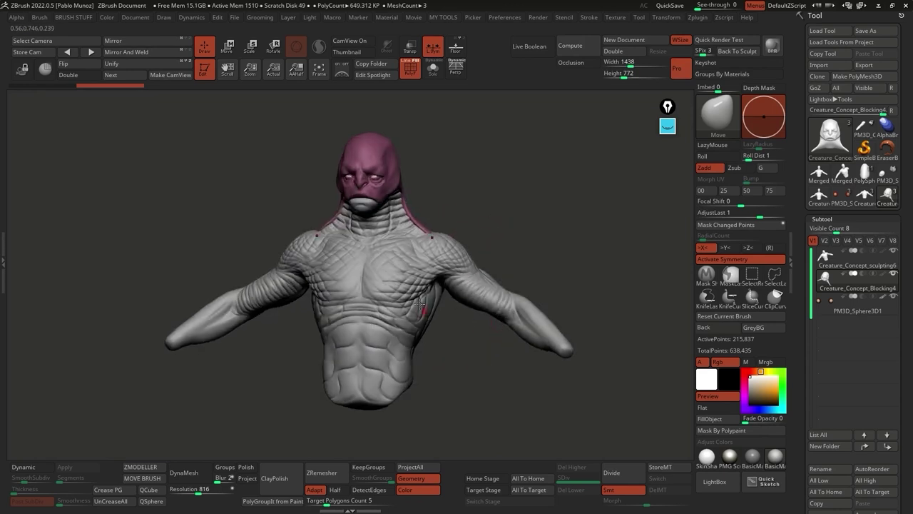
pyautogui.moveTo(478, 214)
pyautogui.keyDown('alt'); pyautogui.mouseDown()
pyautogui.moveTo(492, 225)
pyautogui.moveTo(434, 278)
pyautogui.moveTo(450, 260)
pyautogui.mouseUp(); pyautogui.keyUp('alt')
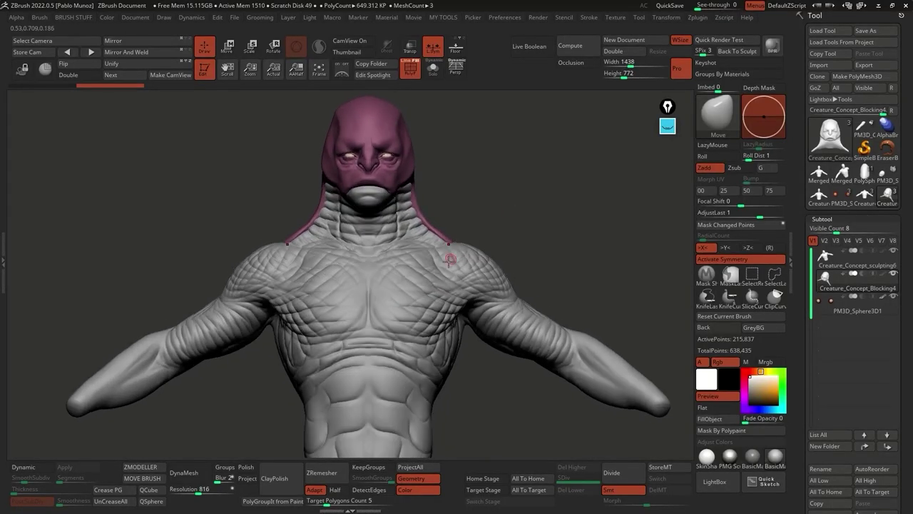
pyautogui.click(865, 194)
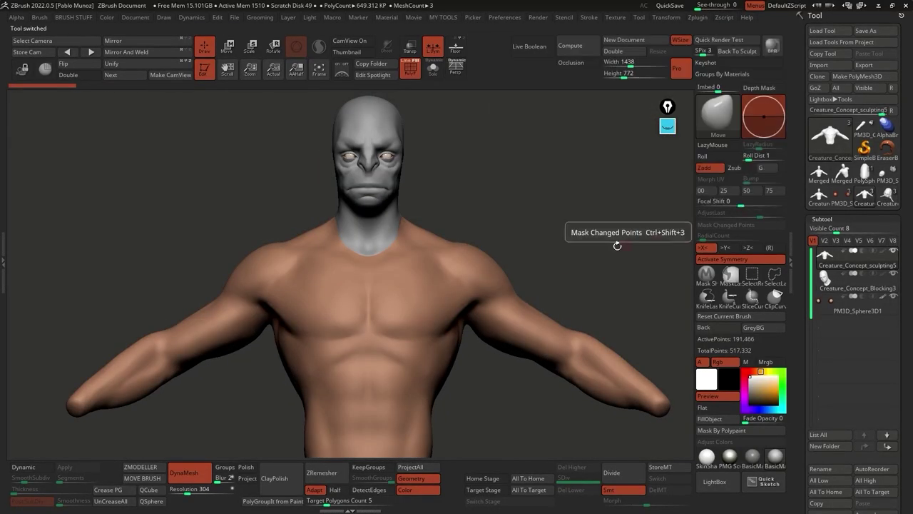
pyautogui.moveTo(534, 243); pyautogui.dragTo(518, 239)
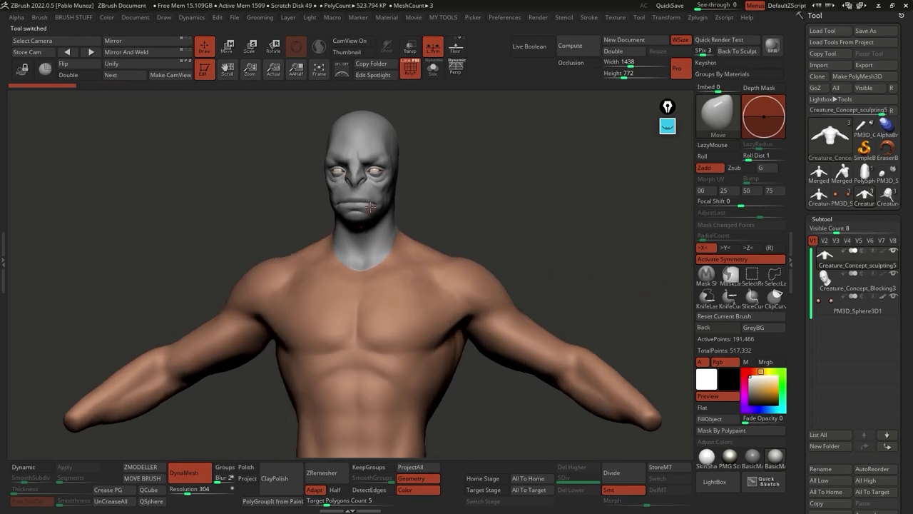
pyautogui.hotkey('ctrl', 'z')
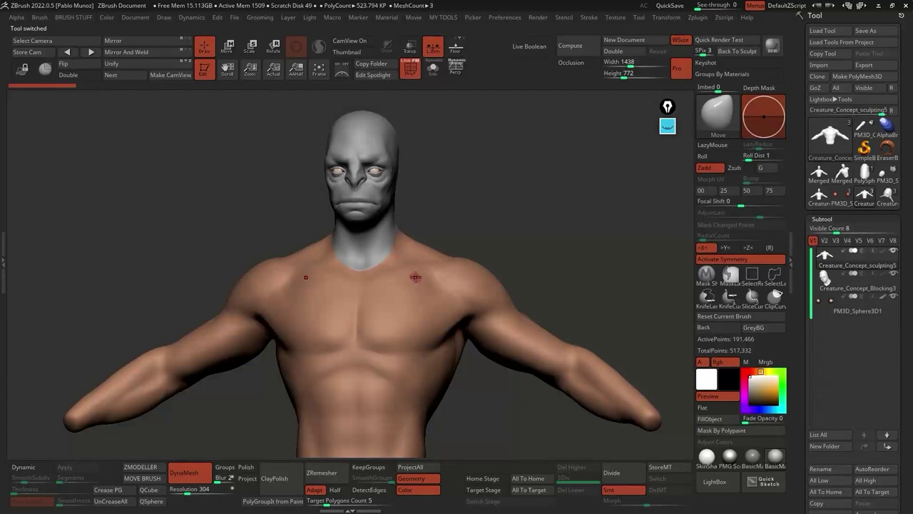
pyautogui.click(886, 200)
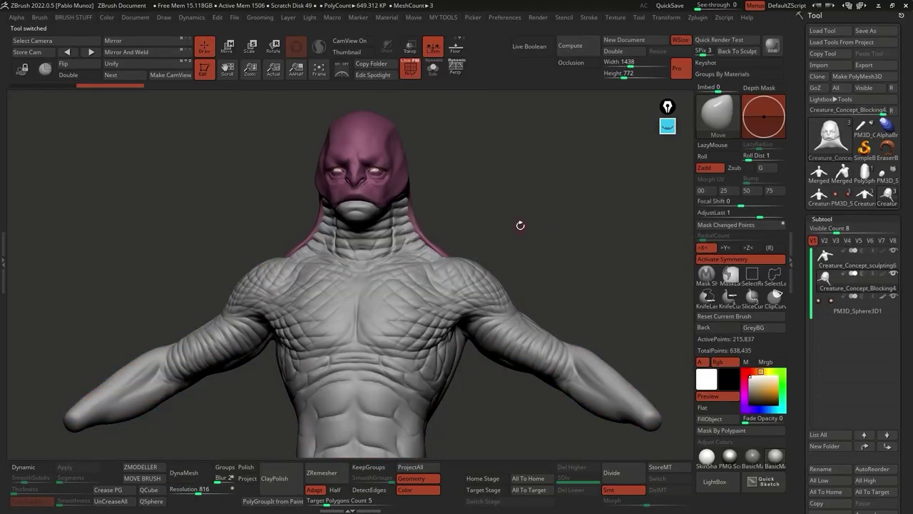
pyautogui.keyDown('alt'); pyautogui.click(426, 278); pyautogui.keyUp('alt')
pyautogui.moveTo(393, 203); pyautogui.dragTo(348, 203, button='right')
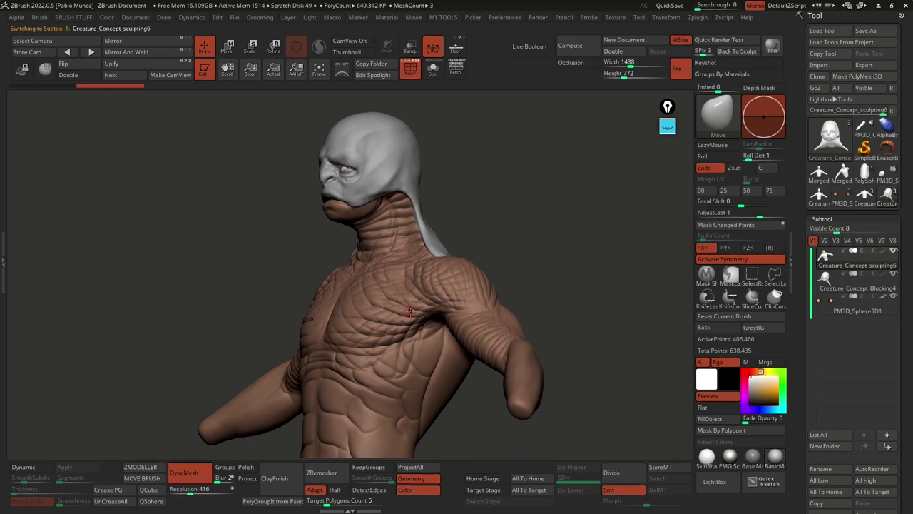
pyautogui.moveTo(399, 246)
pyautogui.mouseDown(button='right')
pyautogui.moveTo(429, 271)
pyautogui.moveTo(519, 235)
pyautogui.mouseUp(button='right')
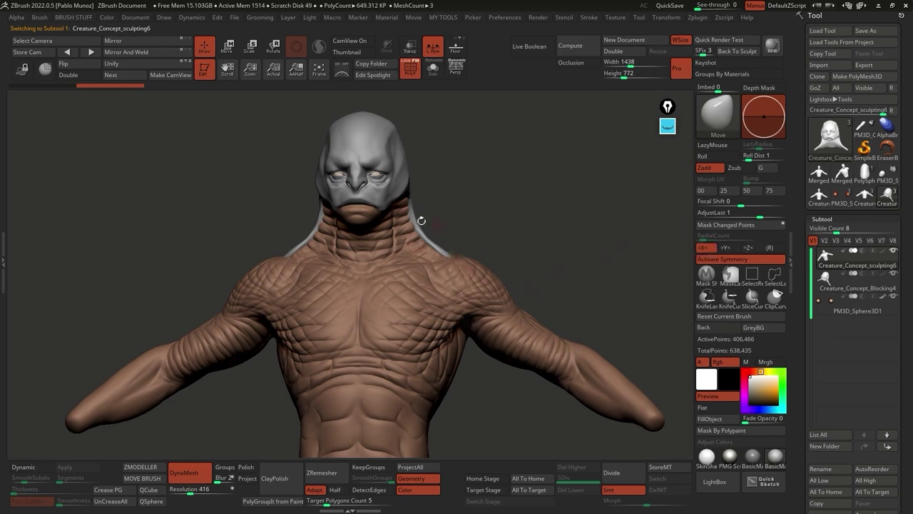
pyautogui.moveTo(409, 181); pyautogui.dragTo(406, 204, button='right')
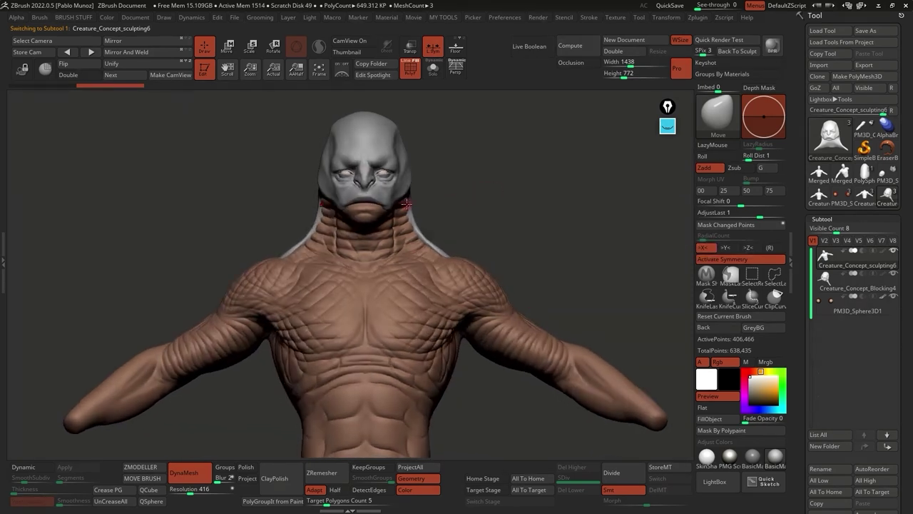
pyautogui.moveTo(531, 249); pyautogui.dragTo(525, 240, button='right')
# Step: Duplicate the Creature_Concept_Blocking3 head subtool of the smooth bust and reselect the body subtool
pyautogui.moveTo(805, 294); pyautogui.dragTo(805, 220)
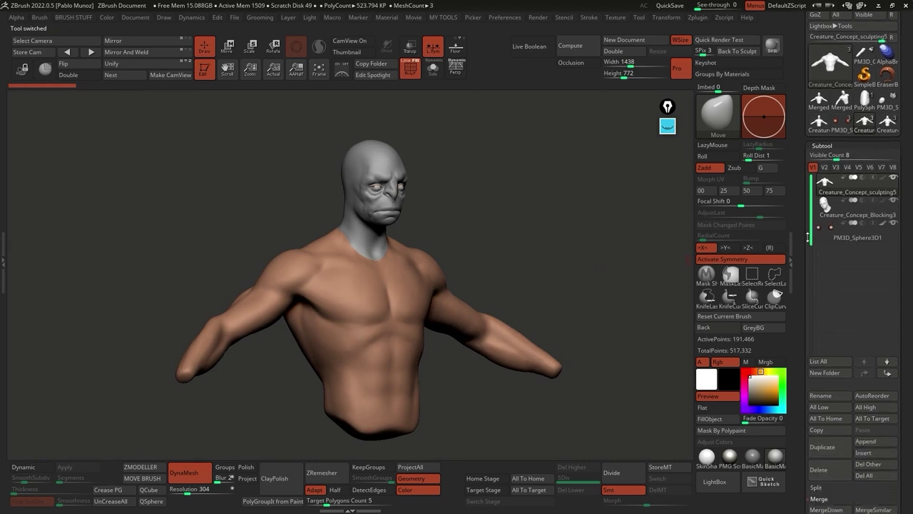
pyautogui.click(849, 214)
pyautogui.click(822, 447)
pyautogui.click(854, 191)
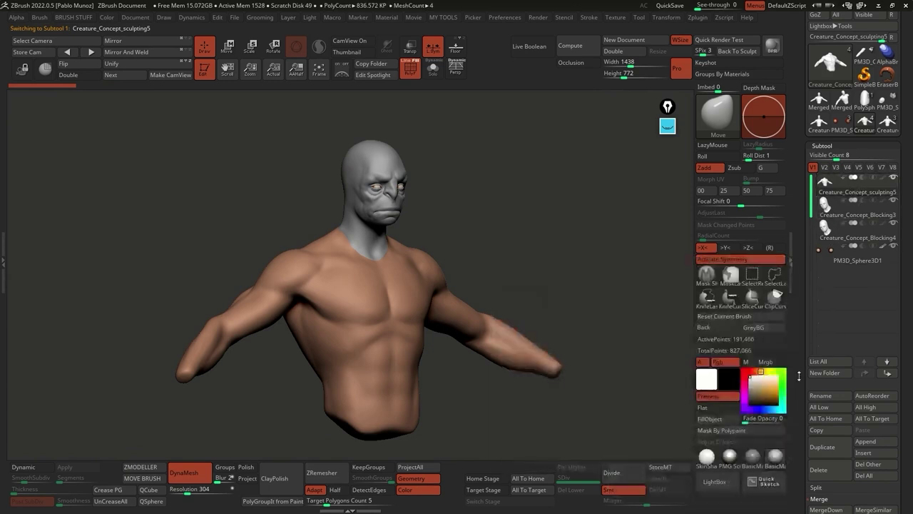
# Step: Merge the smooth body subtool down with the head subtool directly below it
pyautogui.moveTo(802, 359); pyautogui.dragTo(802, 335)
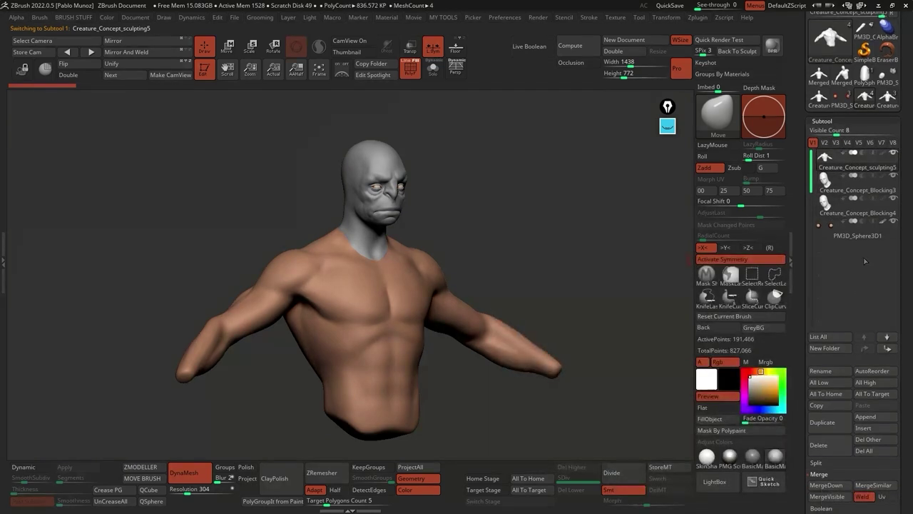
pyautogui.click(828, 485)
pyautogui.click(742, 502)
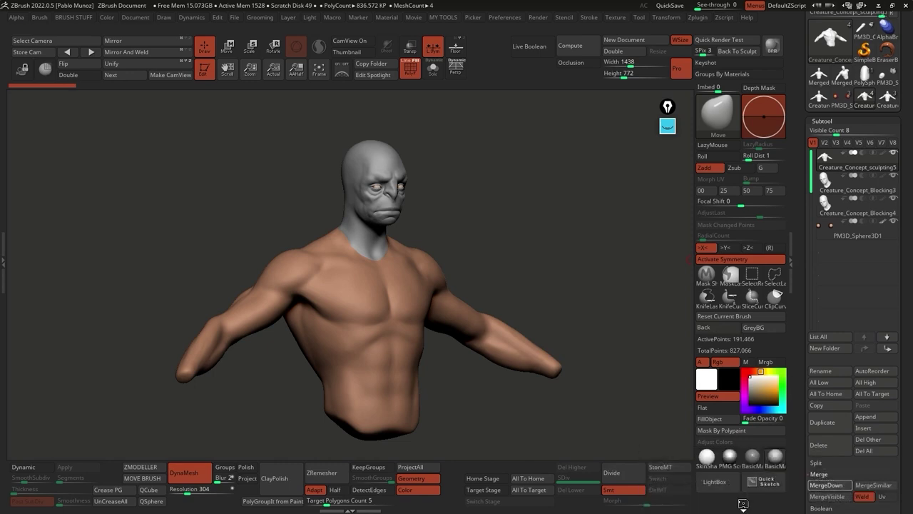
pyautogui.press('space')
# Step: Isolate the merged head and body from the front and regroup them as one polygroup
pyautogui.moveTo(486, 211); pyautogui.dragTo(459, 163)
pyautogui.press('f')
pyautogui.press('shift')
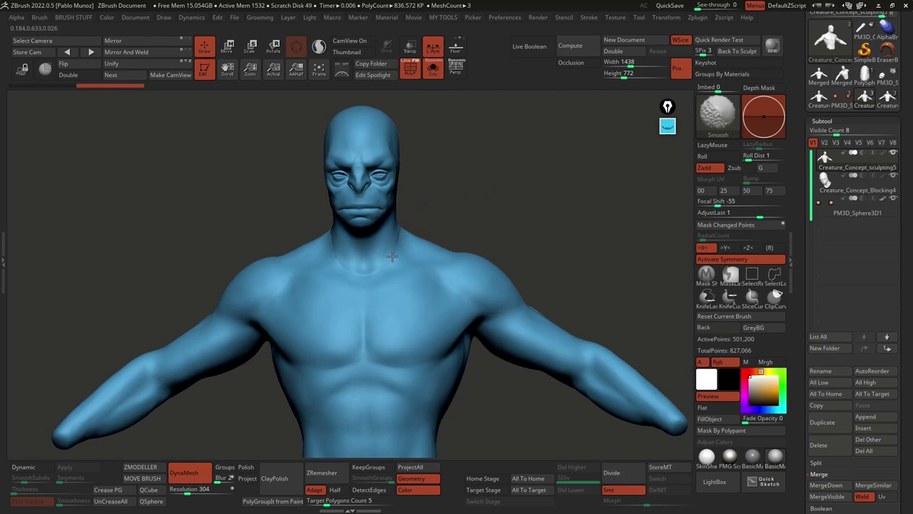
# Step: Fuse the merged bust with DynaMesh at resolution 304 and smooth the seam around the base of the neck
pyautogui.moveTo(500, 202); pyautogui.dragTo(503, 177)
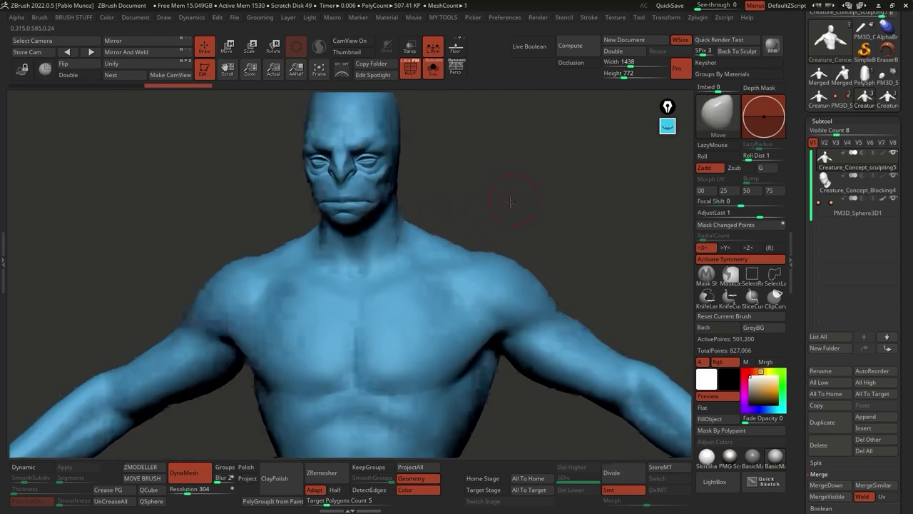
pyautogui.press('ctrl')
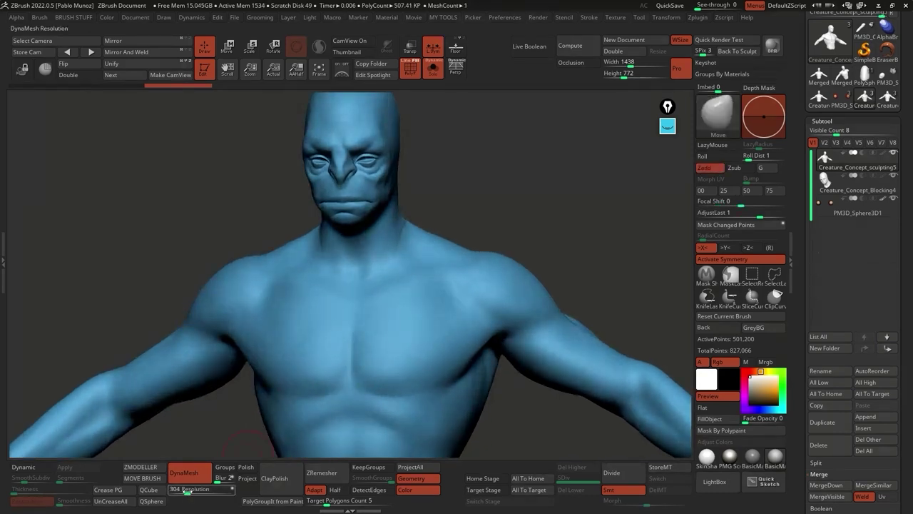
pyautogui.press('shift')
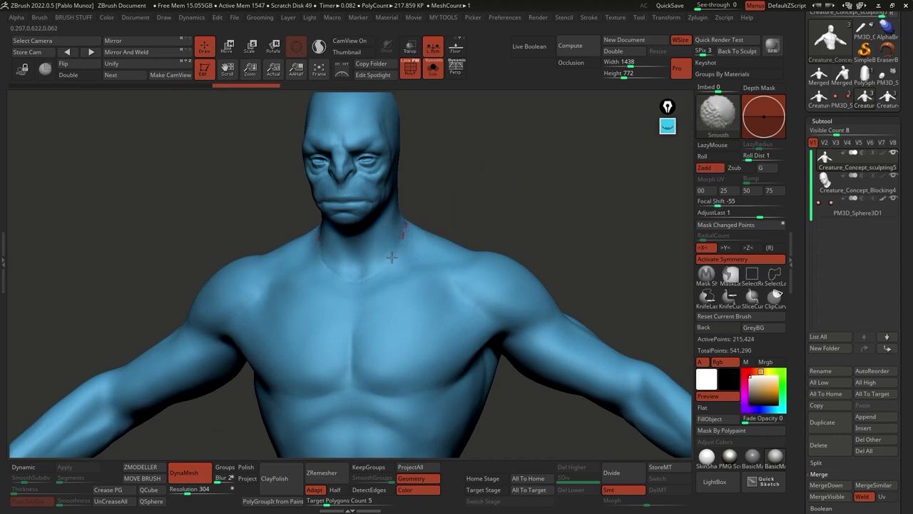
# Step: Regroup the fused bust as one polygroup and refine the transition from the back of the neck to the shoulders
pyautogui.moveTo(485, 203); pyautogui.dragTo(439, 222)
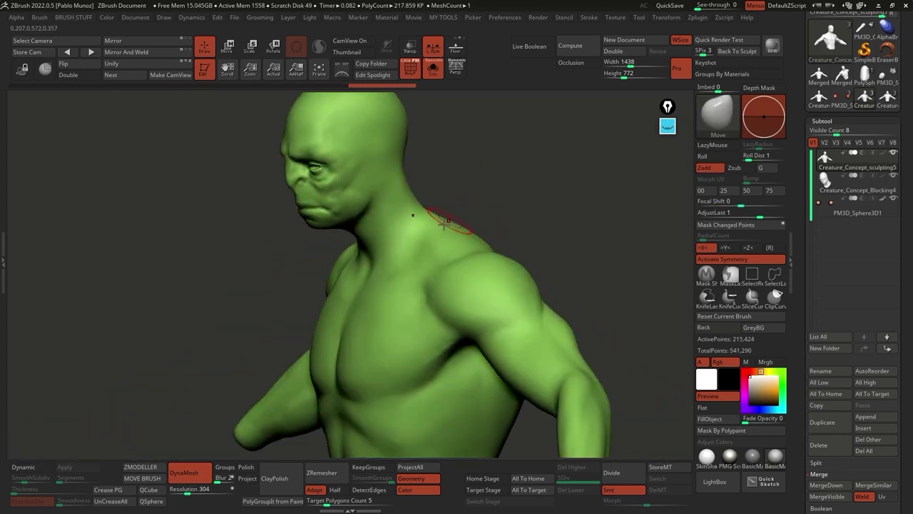
pyautogui.moveTo(411, 179)
pyautogui.mouseDown()
pyautogui.moveTo(473, 171)
pyautogui.moveTo(435, 210)
pyautogui.moveTo(464, 222)
pyautogui.mouseUp()
pyautogui.moveTo(428, 143); pyautogui.dragTo(507, 206)
pyautogui.moveTo(470, 233)
pyautogui.mouseDown()
pyautogui.moveTo(473, 220)
pyautogui.moveTo(507, 241)
pyautogui.mouseUp()
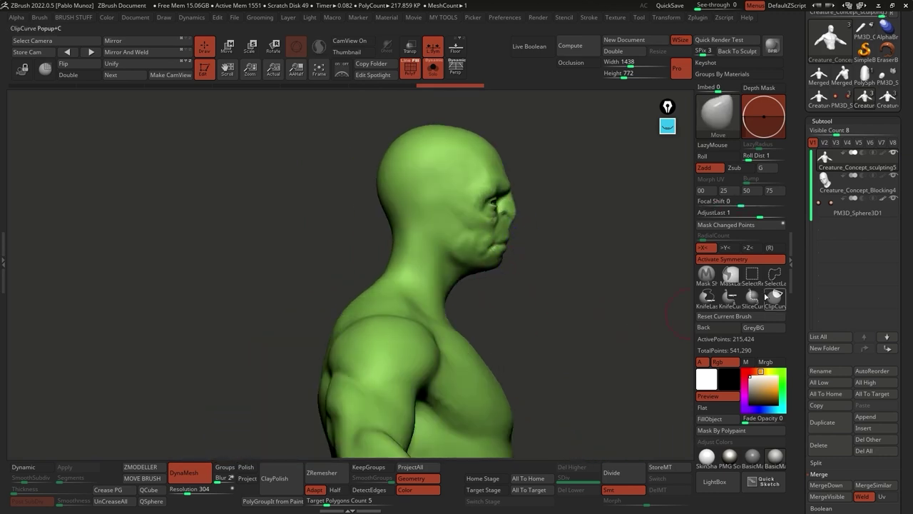
# Step: Mask the neck and body with the MaskLasso brush from the side profile, leave the head unmasked, and soften the mask edge
pyautogui.moveTo(611, 295); pyautogui.dragTo(582, 294)
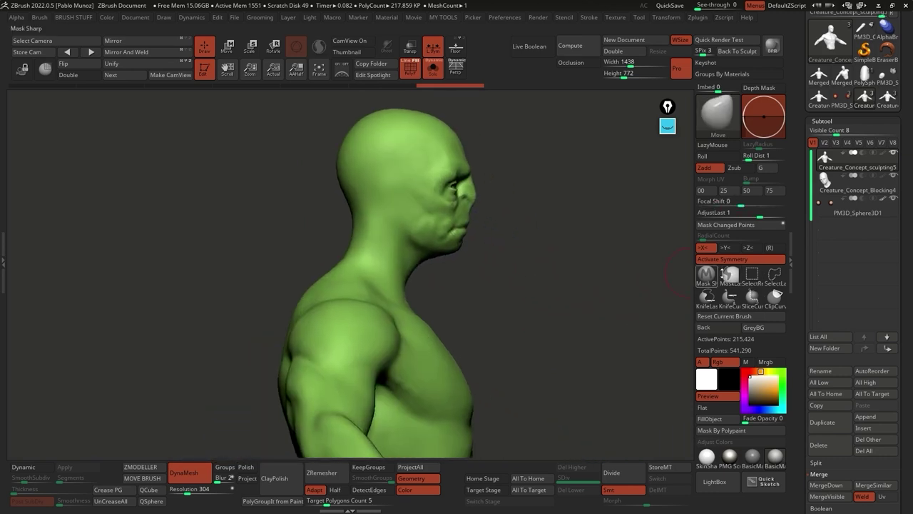
pyautogui.click(730, 275)
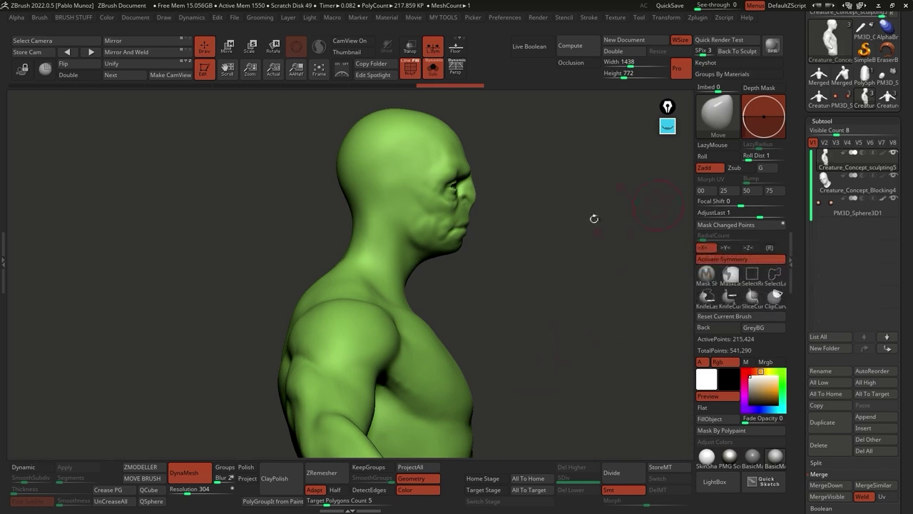
pyautogui.click(718, 117)
pyautogui.press('ctrl')
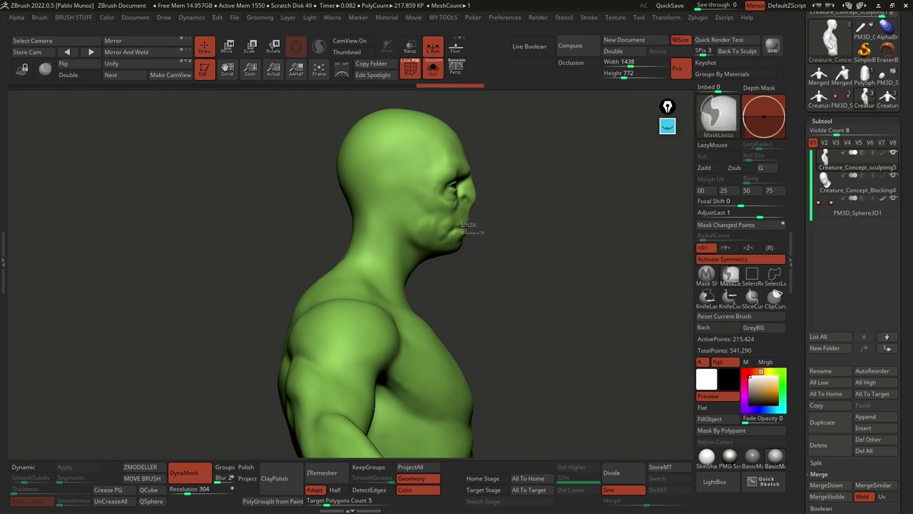
pyautogui.moveTo(462, 229)
pyautogui.keyDown('ctrl'); pyautogui.mouseDown()
pyautogui.moveTo(388, 205)
pyautogui.moveTo(340, 232)
pyautogui.moveTo(266, 395)
pyautogui.moveTo(451, 440)
pyautogui.moveTo(584, 350)
pyautogui.mouseUp(); pyautogui.keyUp('ctrl')
pyautogui.moveTo(580, 281); pyautogui.dragTo(500, 265)
pyautogui.keyDown('ctrl'); pyautogui.click(448, 242); pyautogui.keyUp('ctrl')
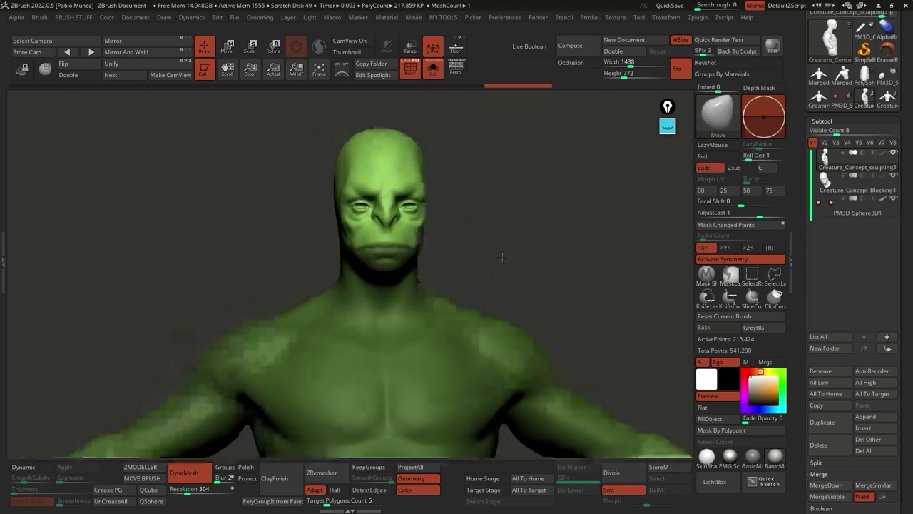
# Step: Smooth away the facial features on the unmasked head of the fused bust
pyautogui.moveTo(423, 227)
pyautogui.keyDown('shift'); pyautogui.mouseDown()
pyautogui.moveTo(371, 211)
pyautogui.moveTo(406, 204)
pyautogui.moveTo(410, 214)
pyautogui.mouseUp(); pyautogui.keyUp('shift')
pyautogui.moveTo(517, 229); pyautogui.dragTo(483, 207)
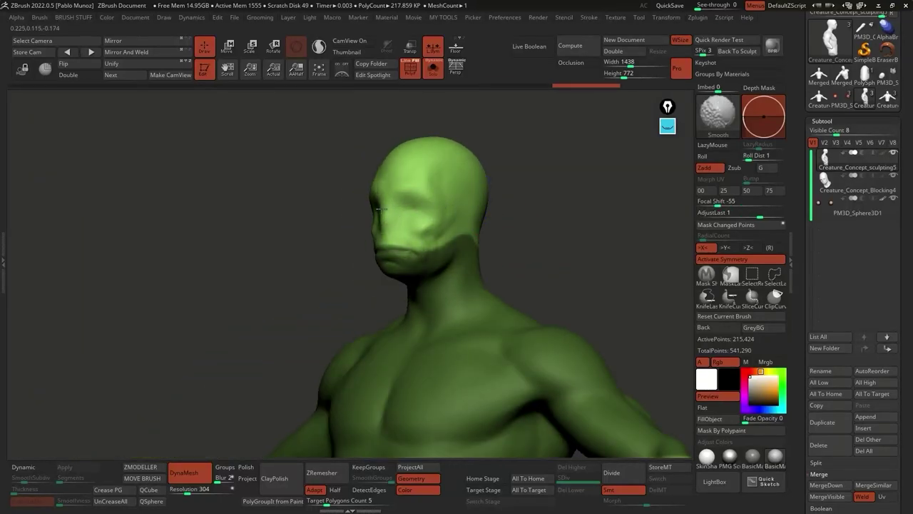
pyautogui.press('space')
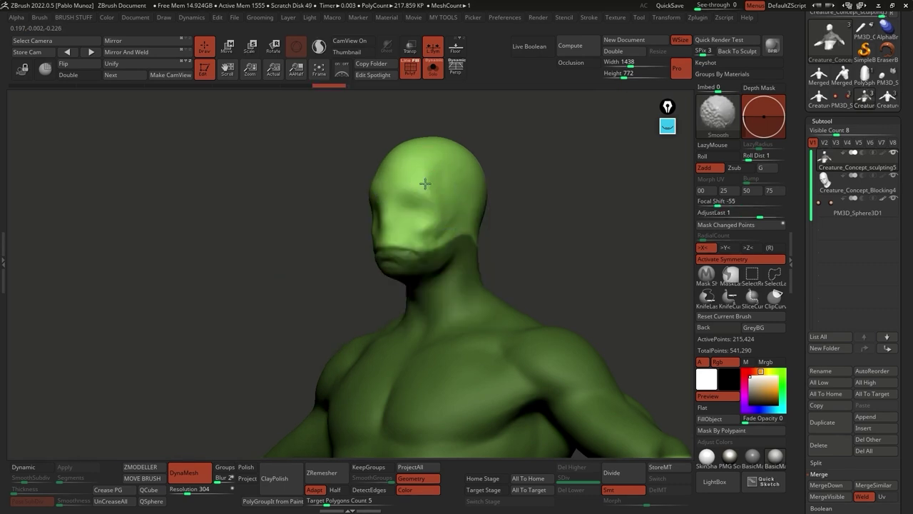
pyautogui.moveTo(388, 194); pyautogui.dragTo(473, 183, button='right')
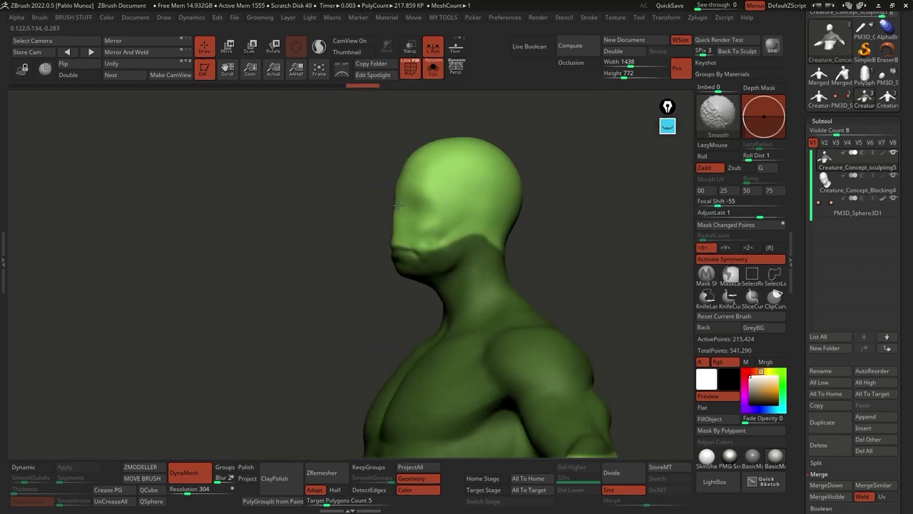
# Step: Set Smooth Stronger as the smoothing brush and skip its usage note until the next restart
pyautogui.press('b')
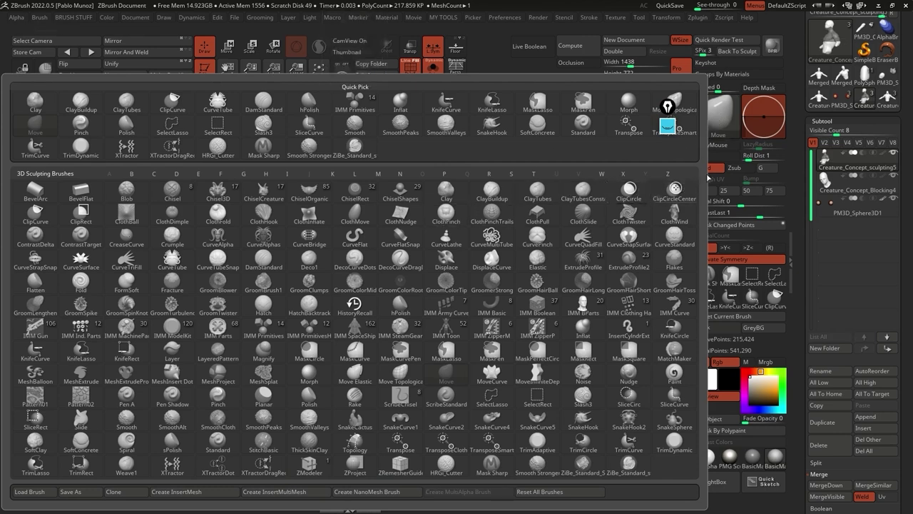
pyautogui.press('space')
pyautogui.press('b')
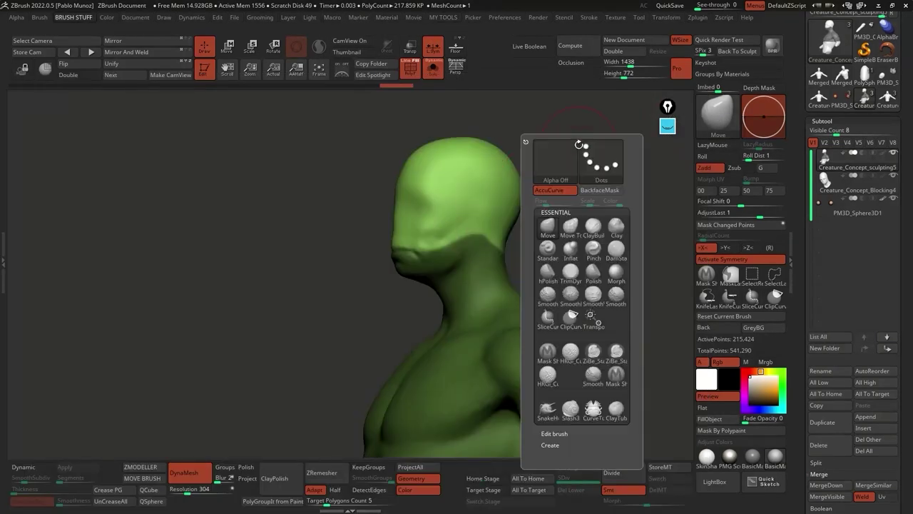
pyautogui.click(620, 301)
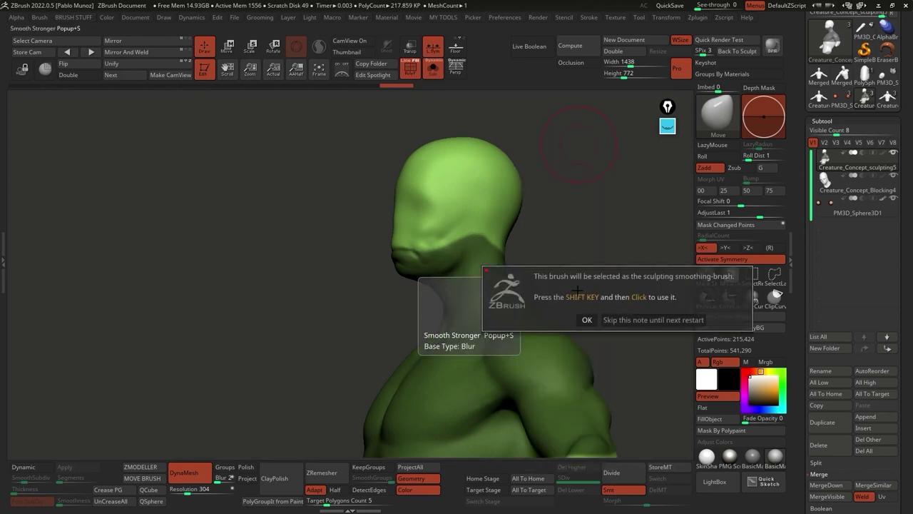
pyautogui.click(646, 319)
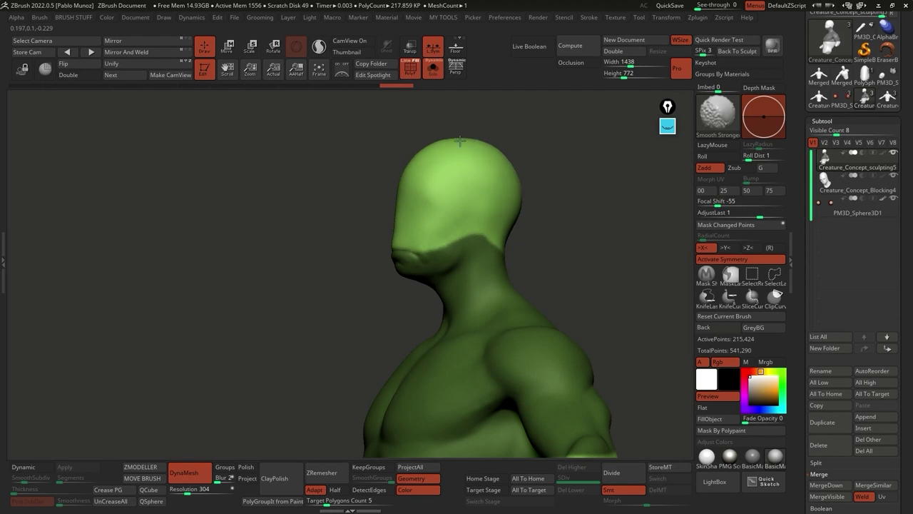
# Step: Locate the Smooth Stronger brush in the Smooth folder of the LightBox brush library
pyautogui.click(715, 480)
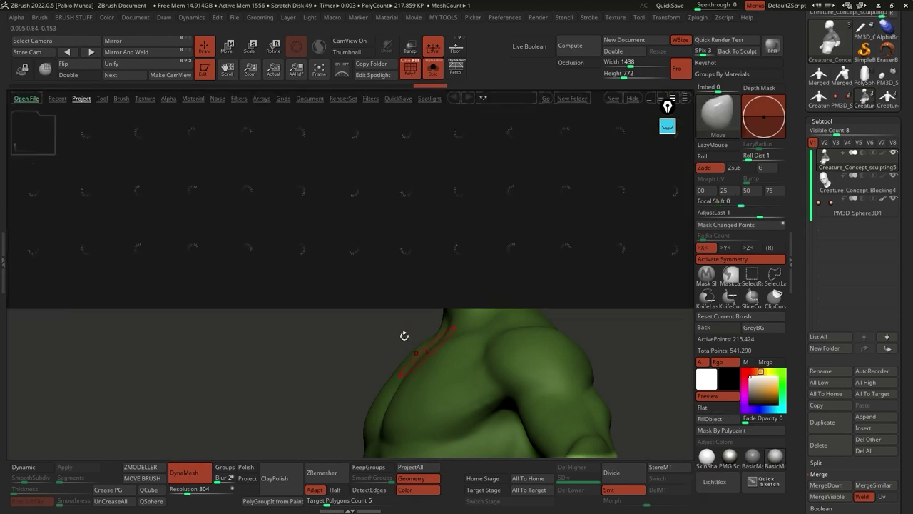
pyautogui.click(121, 99)
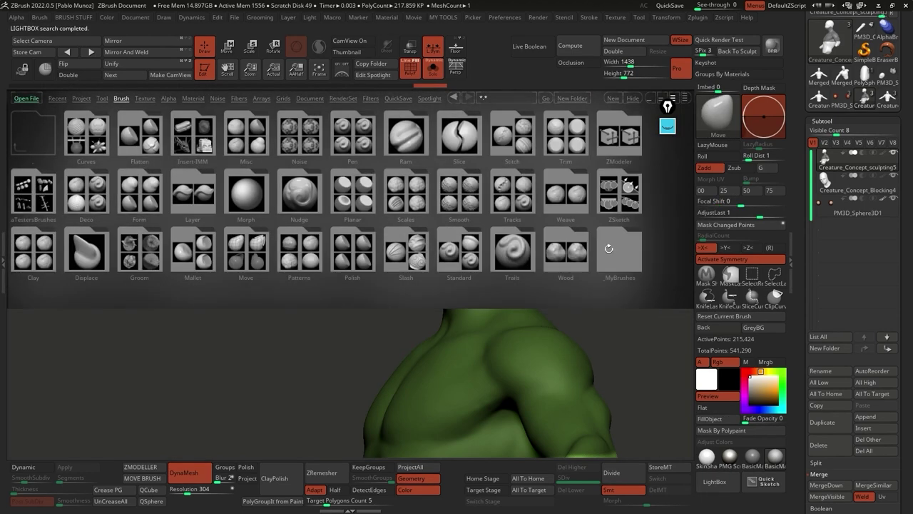
pyautogui.click(460, 196)
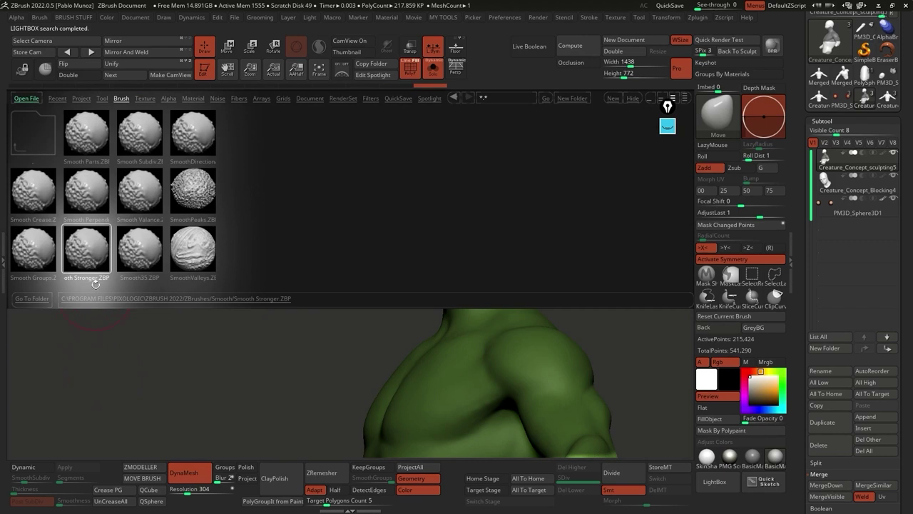
pyautogui.click(716, 482)
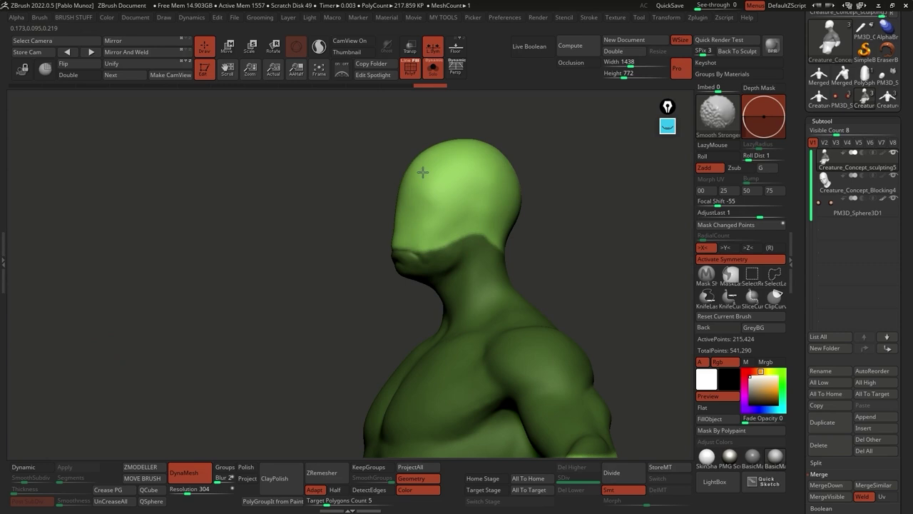
# Step: Smooth the bust's blank head further, fit it beneath the detailed head with the Move brush, and clear the mask
pyautogui.keyDown('shift'); pyautogui.moveTo(542, 178); pyautogui.dragTo(520, 179); pyautogui.keyUp('shift')
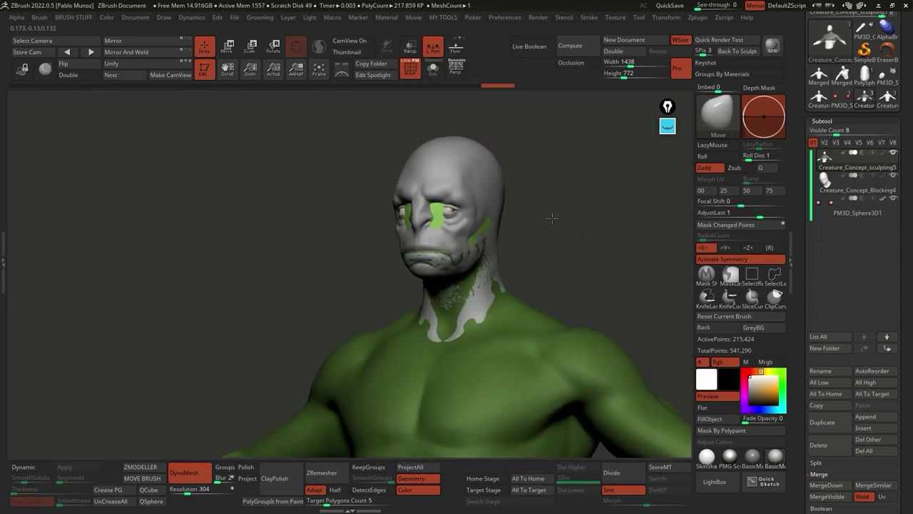
pyautogui.keyDown('shift'); pyautogui.moveTo(500, 215); pyautogui.dragTo(533, 218); pyautogui.keyUp('shift')
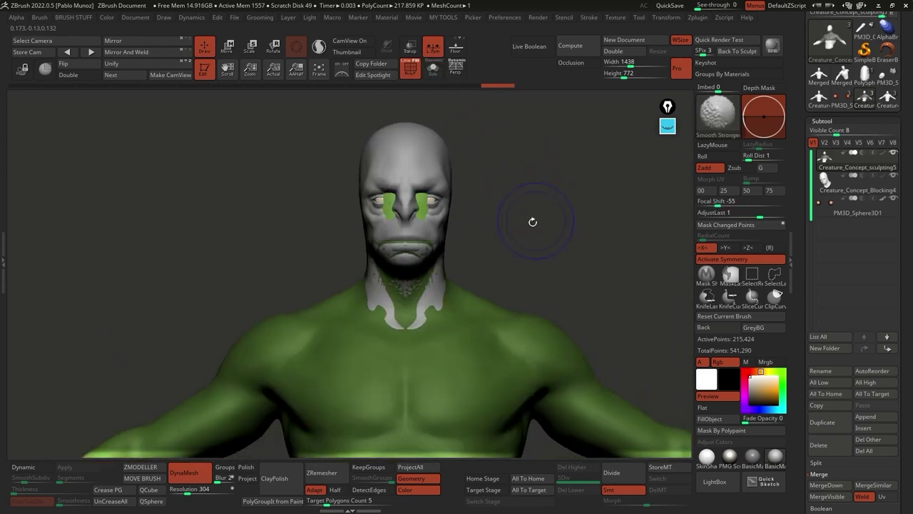
pyautogui.press('space')
pyautogui.click(449, 276)
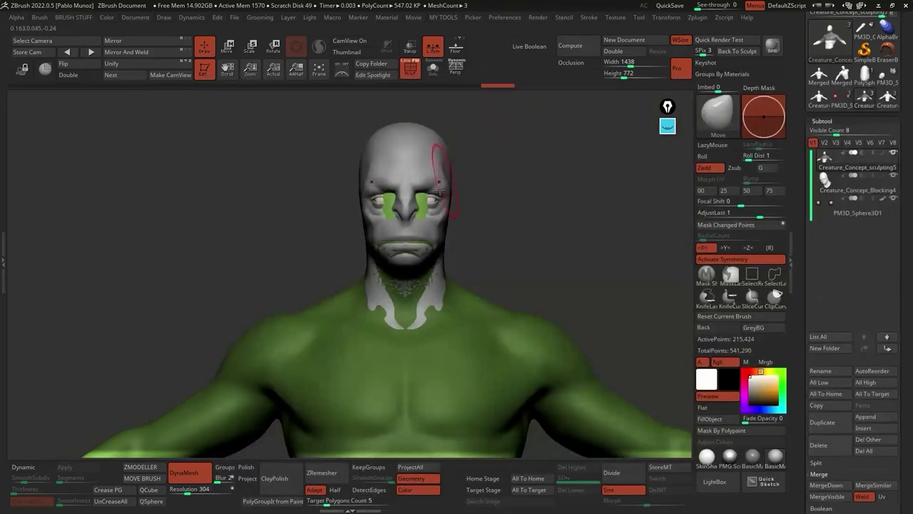
pyautogui.moveTo(408, 188); pyautogui.dragTo(439, 200, button='right')
pyautogui.moveTo(399, 215); pyautogui.dragTo(358, 211)
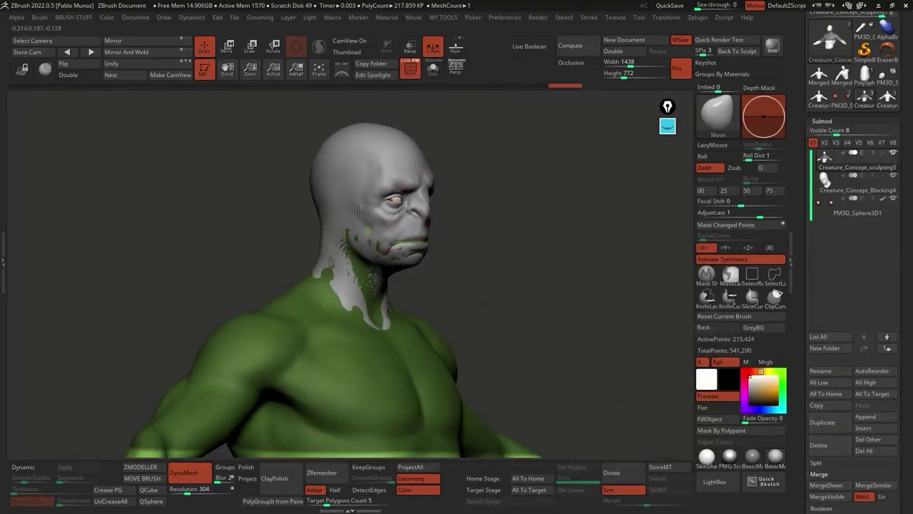
pyautogui.moveTo(352, 206); pyautogui.dragTo(290, 213, button='right')
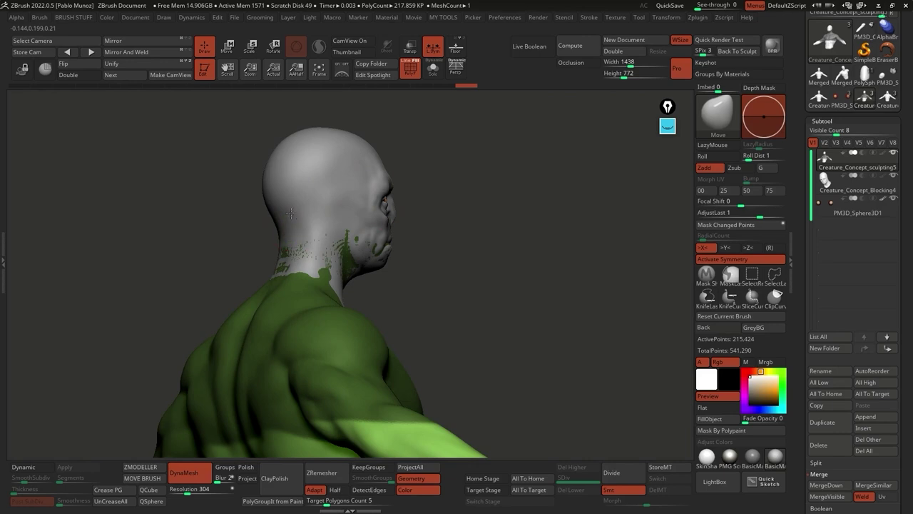
pyautogui.moveTo(401, 212)
pyautogui.mouseDown(button='right')
pyautogui.moveTo(430, 228)
pyautogui.moveTo(473, 218)
pyautogui.moveTo(587, 317)
pyautogui.mouseUp(button='right')
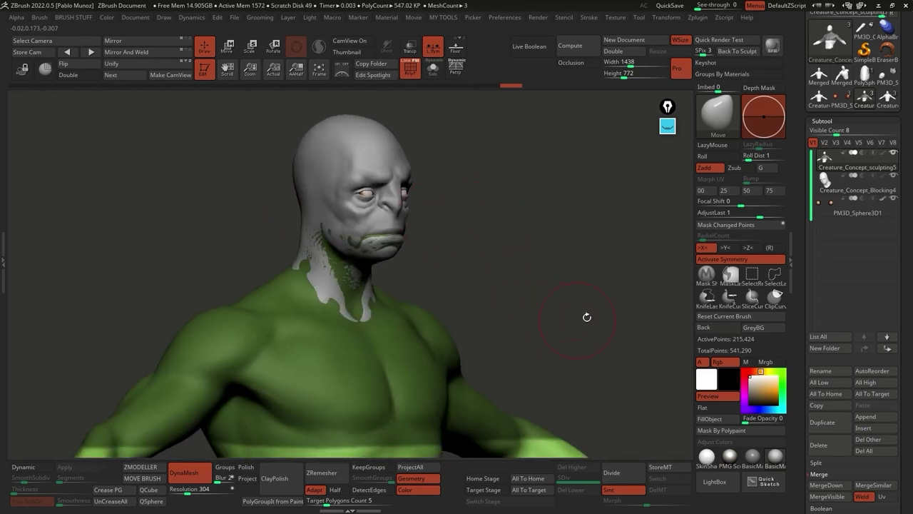
pyautogui.keyDown('alt'); pyautogui.click(536, 310); pyautogui.keyUp('alt')
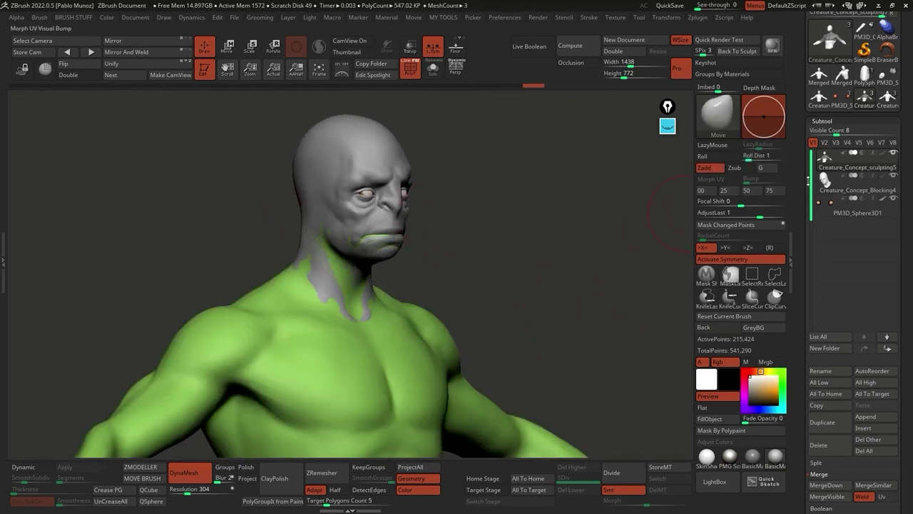
# Step: Select the Creature_Concept_Blocking4 head subtool and show it together with the body from the side profile
pyautogui.click(845, 188)
pyautogui.moveTo(549, 278); pyautogui.dragTo(518, 237, button='right')
pyautogui.hotkey('shift', 'alt', 's')
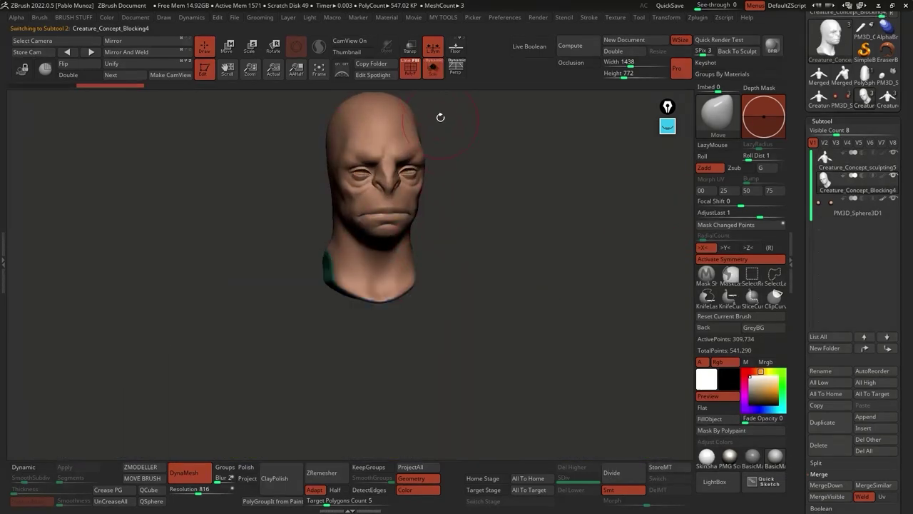
pyautogui.click(433, 72)
pyautogui.moveTo(501, 214); pyautogui.dragTo(476, 231, button='right')
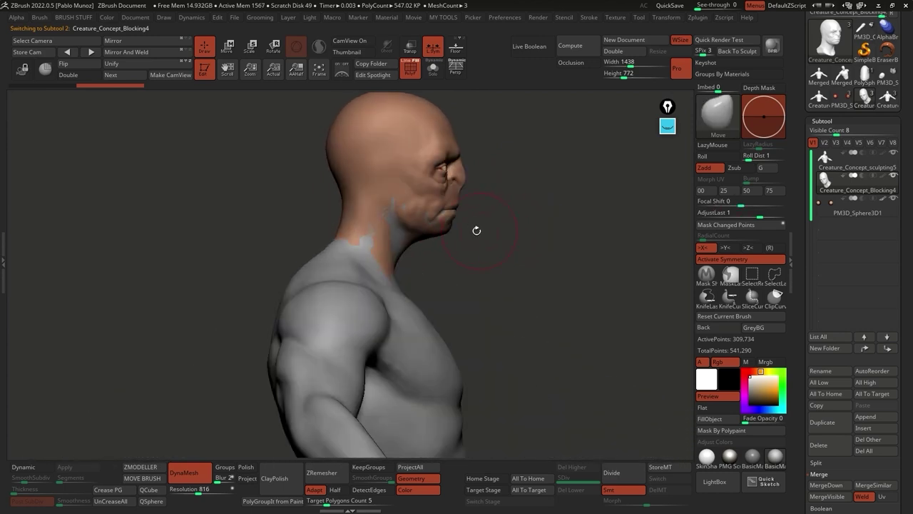
# Step: Mask the detailed head's lower jaw and neck with MaskLasso, then invert the mask to protect the upper head
pyautogui.click(729, 274)
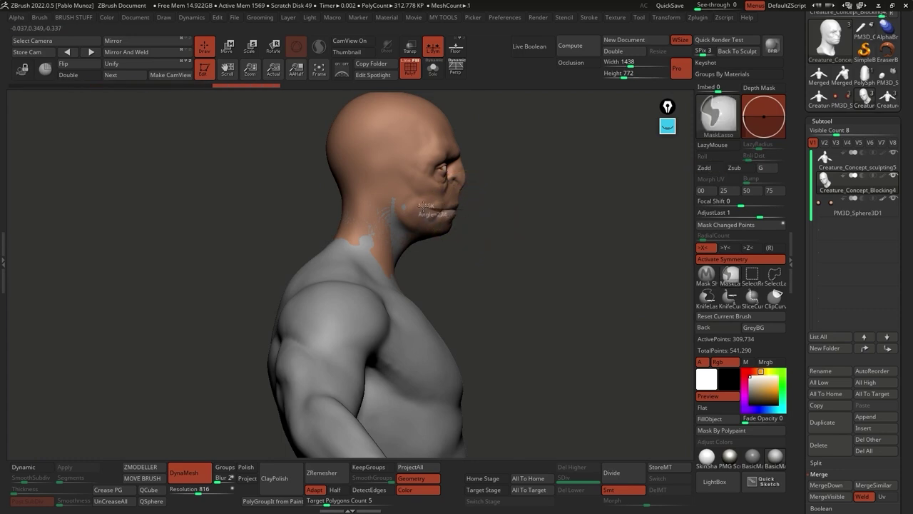
pyautogui.moveTo(401, 196)
pyautogui.mouseDown()
pyautogui.moveTo(353, 201)
pyautogui.moveTo(466, 336)
pyautogui.moveTo(460, 211)
pyautogui.mouseUp()
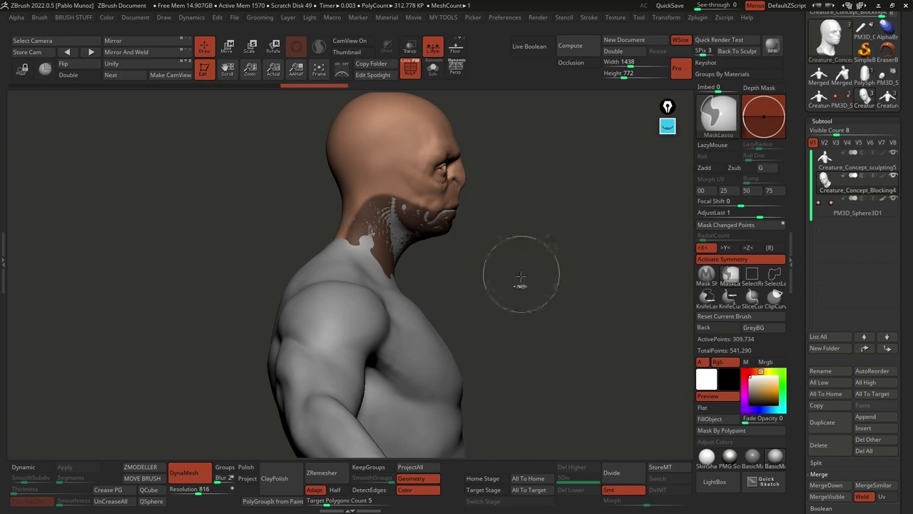
pyautogui.moveTo(536, 295); pyautogui.dragTo(459, 255)
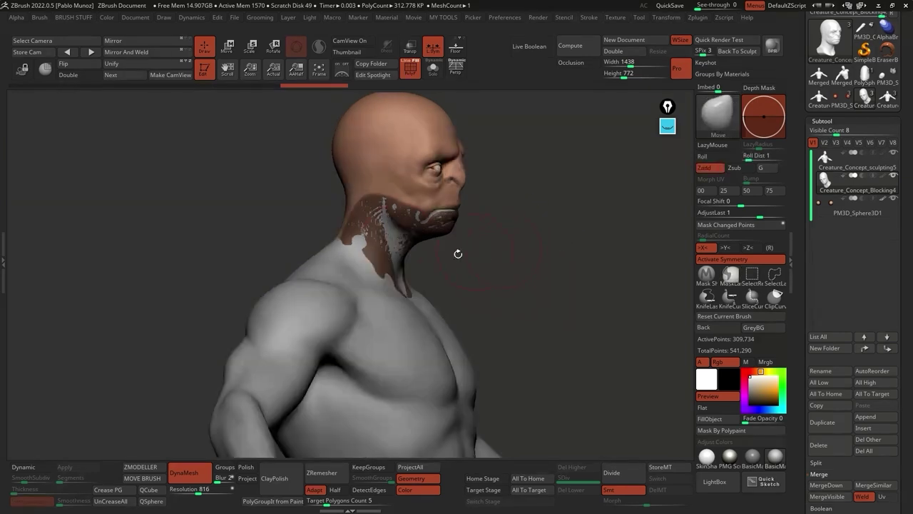
pyautogui.keyDown('ctrl'); pyautogui.click(509, 206); pyautogui.keyUp('ctrl')
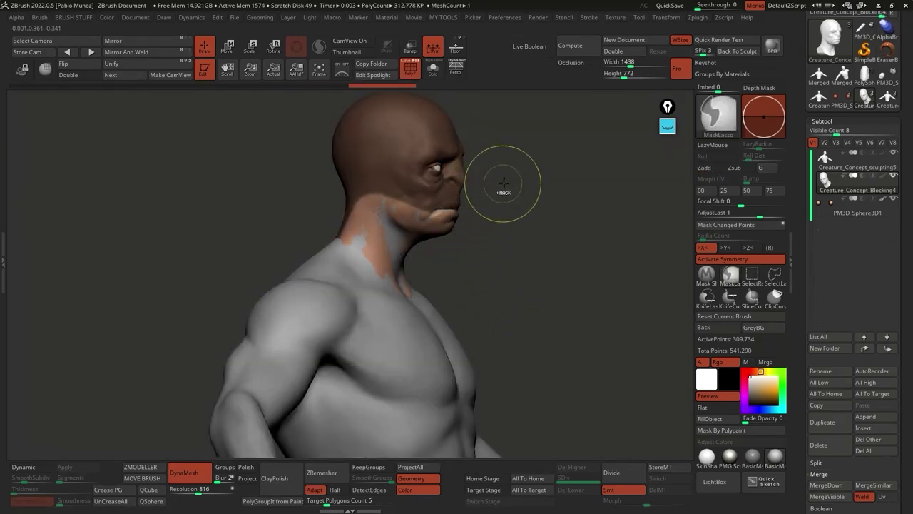
# Step: Smooth the detailed head's unmasked jaw and neck and tuck them inside the body mesh with the Move brush
pyautogui.press('b')
pyautogui.press('m')
pyautogui.press('v')
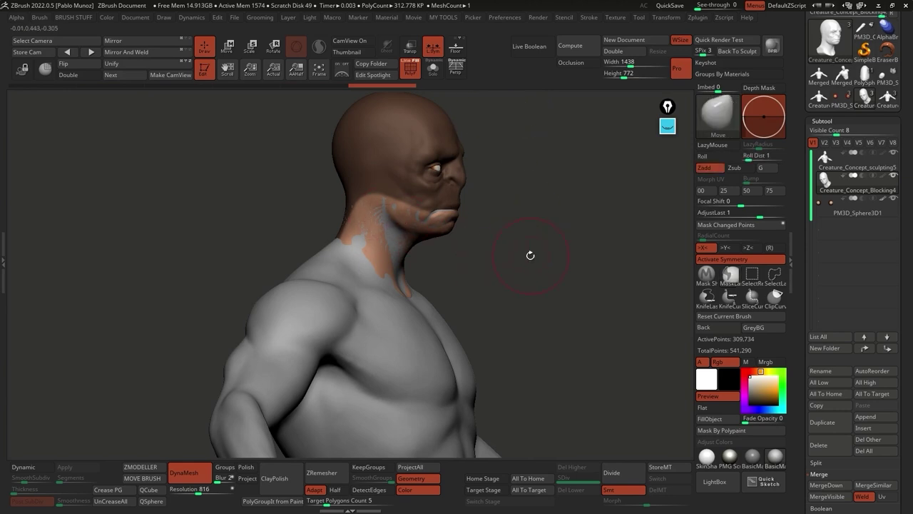
pyautogui.moveTo(510, 199); pyautogui.dragTo(475, 203)
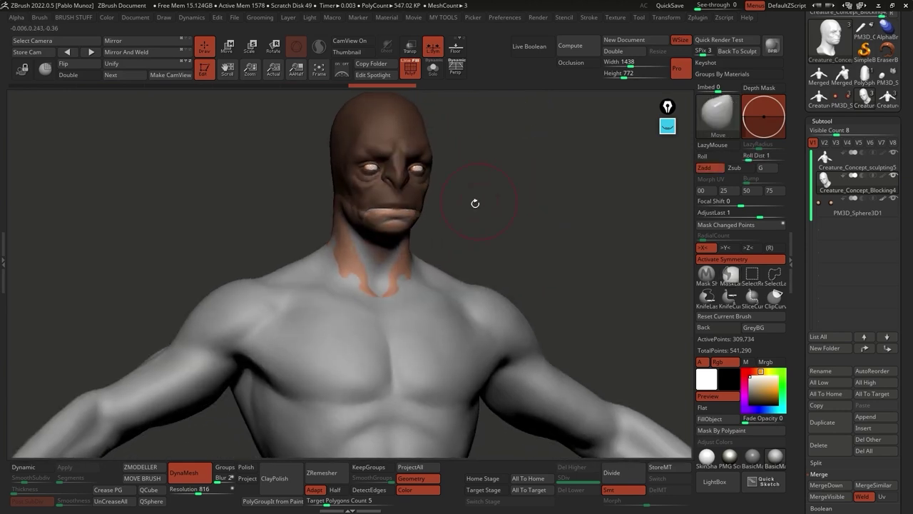
pyautogui.keyDown('shift'); pyautogui.moveTo(401, 252); pyautogui.dragTo(391, 239); pyautogui.keyUp('shift')
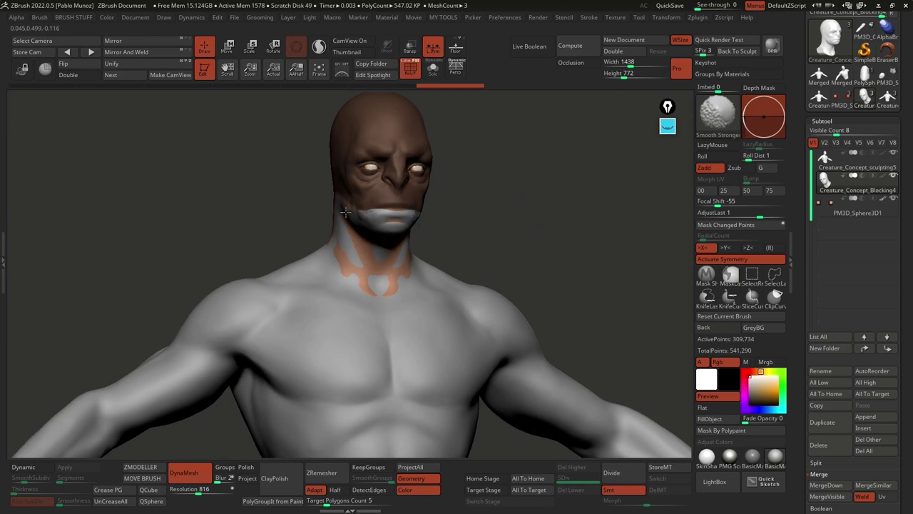
pyautogui.moveTo(388, 276)
pyautogui.mouseDown(button='right')
pyautogui.moveTo(414, 241)
pyautogui.moveTo(428, 231)
pyautogui.moveTo(449, 237)
pyautogui.mouseUp(button='right')
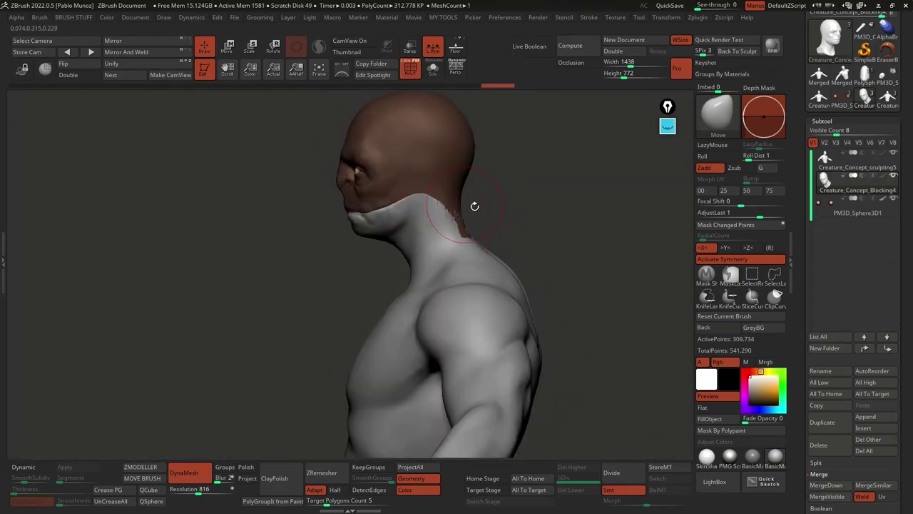
pyautogui.moveTo(475, 206); pyautogui.dragTo(485, 251, button='right')
pyautogui.moveTo(518, 202); pyautogui.dragTo(425, 232, button='right')
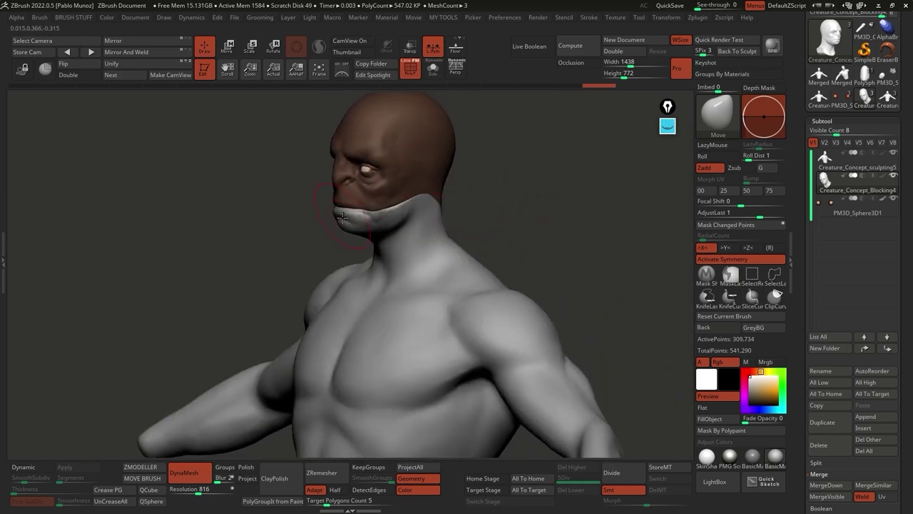
pyautogui.moveTo(352, 215); pyautogui.dragTo(537, 272, button='right')
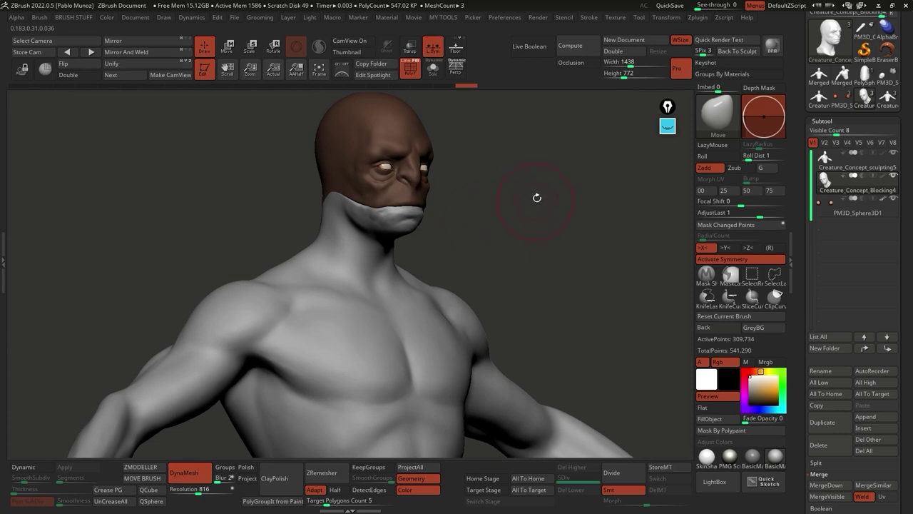
# Step: Clear the head's mask and pull the back of its neck outward over the shoulders with the Move brush
pyautogui.hotkey('ctrl', 'shift', 'z')
pyautogui.moveTo(514, 238)
pyautogui.mouseDown(button='right')
pyautogui.moveTo(492, 221)
pyautogui.moveTo(519, 224)
pyautogui.mouseUp(button='right')
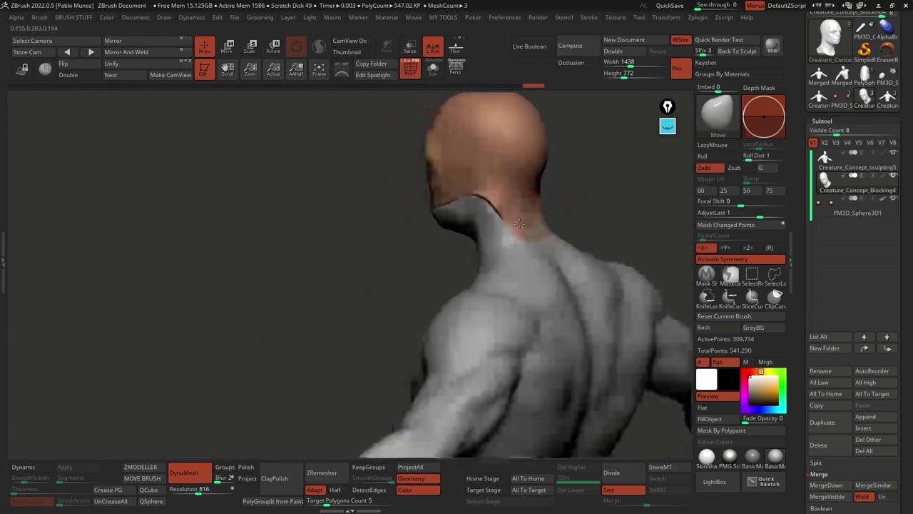
pyautogui.hotkey('ctrl', 'shift', 'z')
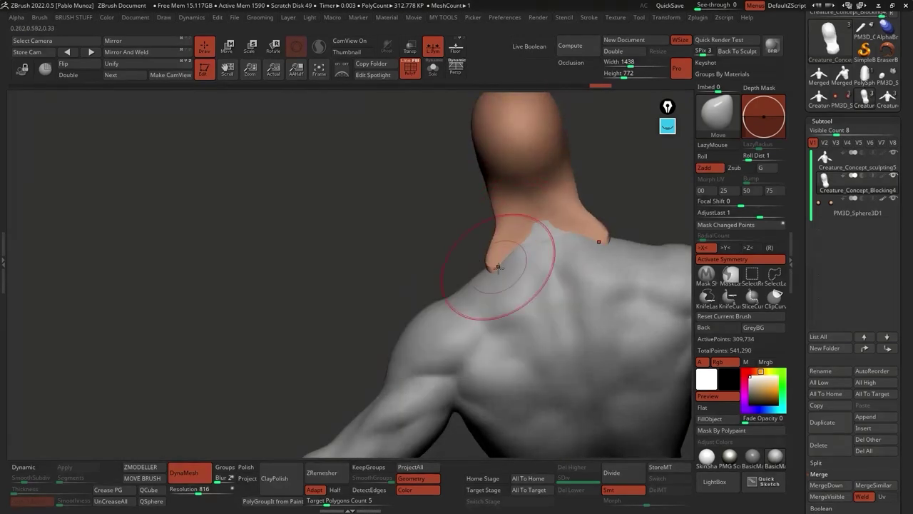
pyautogui.hotkey('ctrl', 'shift', 'z')
pyautogui.hotkey('ctrl', 'z')
pyautogui.hotkey('ctrl', 'z')
pyautogui.hotkey('ctrl', 'z')
pyautogui.hotkey('ctrl', 'z')
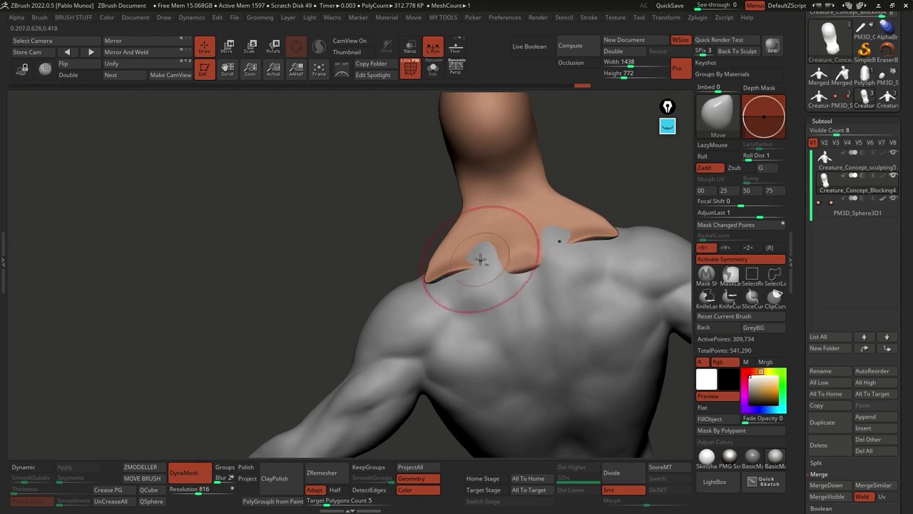
# Step: Reshape the lower edge of the detailed head's back neck over the upper back and shoulders with the Move brush
pyautogui.hotkey('ctrl', 'shift', 'z')
pyautogui.hotkey('ctrl', 'shift', 'z')
pyautogui.hotkey('ctrl', 'shift', 'z')
pyautogui.hotkey('ctrl', 'z')
pyautogui.hotkey('ctrl', 'z')
pyautogui.hotkey('ctrl', 'z')
pyautogui.hotkey('ctrl', 'z')
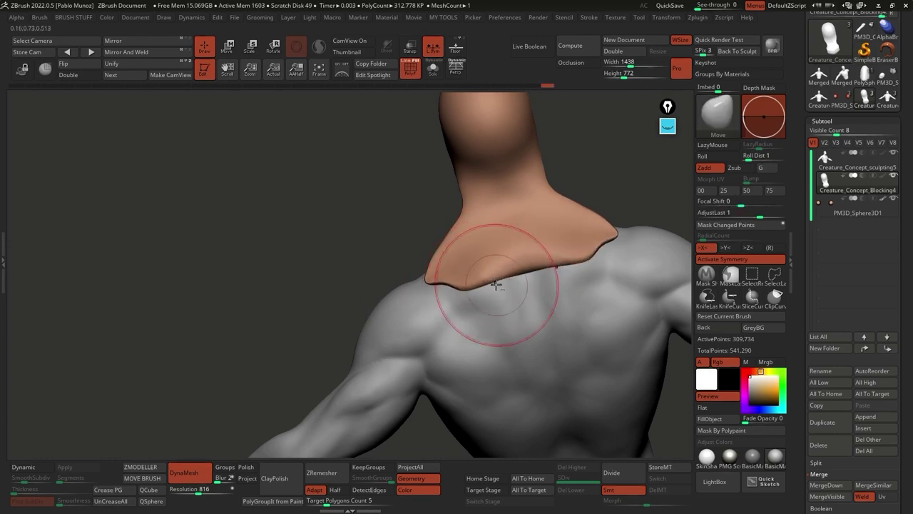
pyautogui.hotkey('ctrl', 'shift', 'z')
pyautogui.hotkey('ctrl', 'shift', 'z')
pyautogui.hotkey('ctrl', 'shift', 'z')
pyautogui.hotkey('ctrl', 'shift', 'z')
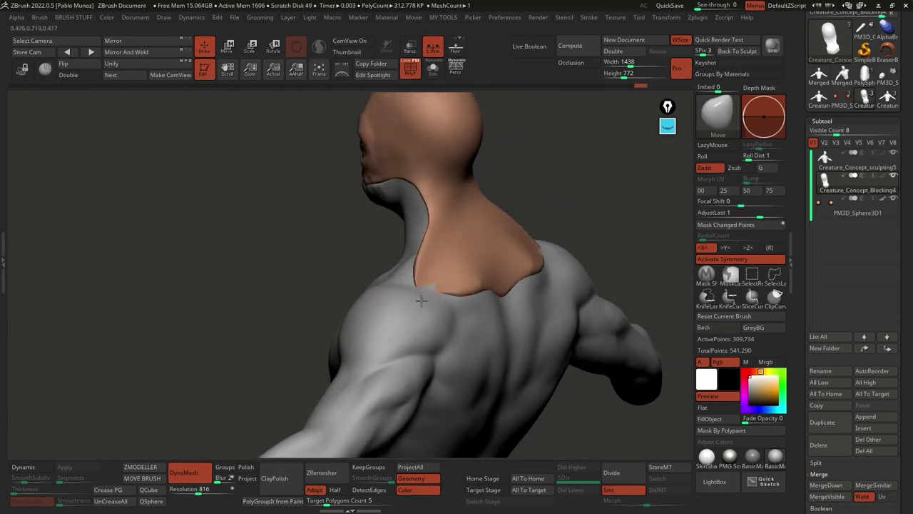
pyautogui.hotkey('ctrl', 'z')
pyautogui.hotkey('ctrl', 'z')
pyautogui.hotkey('ctrl', 'z')
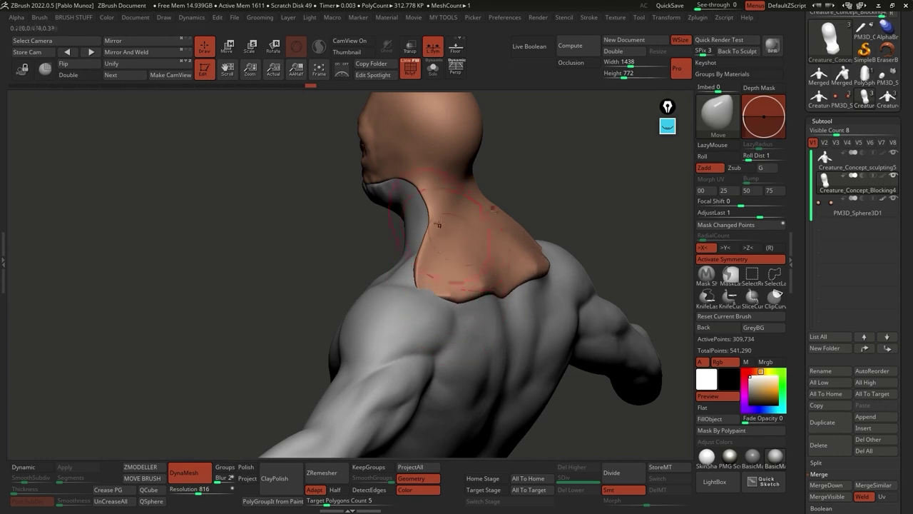
# Step: Adjust the sides of the detailed head's neck flap between jaw and shoulders with the Move brush
pyautogui.hotkey('ctrl', 'shift', 'z')
pyautogui.hotkey('ctrl', 'shift', 'z')
pyautogui.hotkey('ctrl', 'shift', 'z')
pyautogui.hotkey('ctrl', 'shift', 'z')
pyautogui.hotkey('ctrl', 'shift', 'z')
pyautogui.hotkey('ctrl', 'shift', 'z')
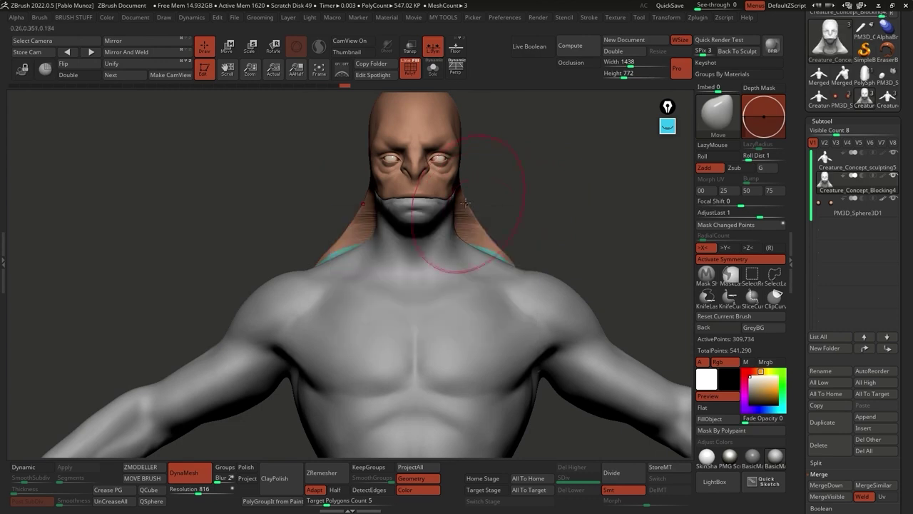
pyautogui.hotkey('ctrl', 'shift', 'z')
pyautogui.hotkey('ctrl', 'shift', 'z')
pyautogui.hotkey('ctrl', 'shift', 'z')
pyautogui.hotkey('ctrl', 'shift', 'z')
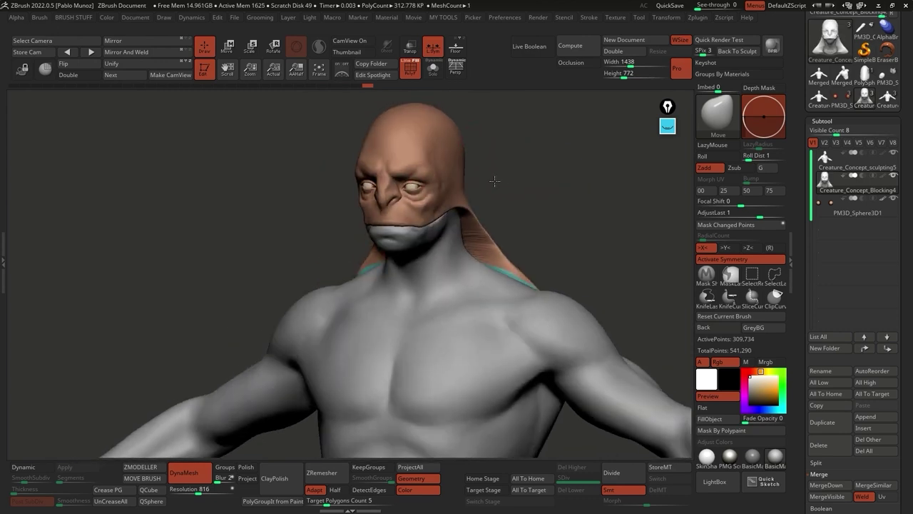
pyautogui.hotkey('ctrl', 'shift', 'z')
pyautogui.hotkey('ctrl', 'shift', 'z')
pyautogui.press('space')
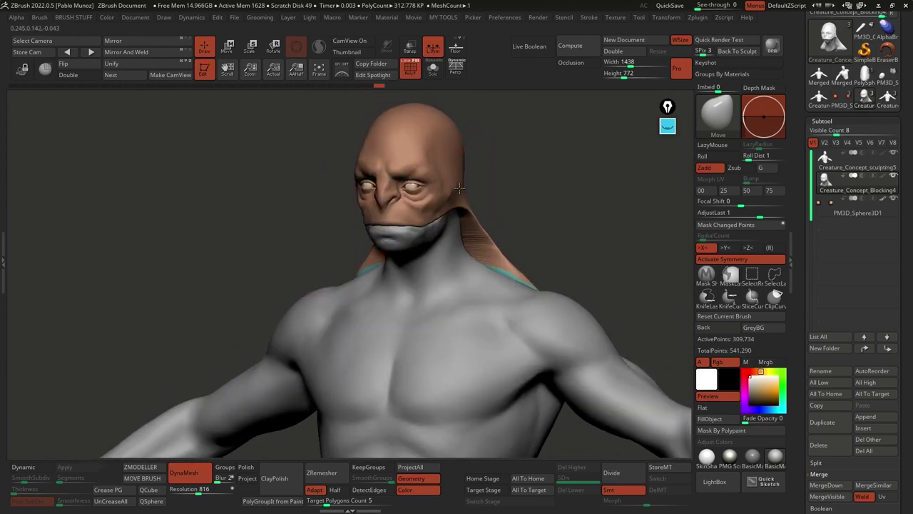
# Step: Smooth and flare the neck flap's outer sides with the Smooth and Move brushes, and hide the polygroup colours
pyautogui.moveTo(428, 212); pyautogui.dragTo(454, 142, button='right')
pyautogui.hotkey('ctrl', 'shift', 'z')
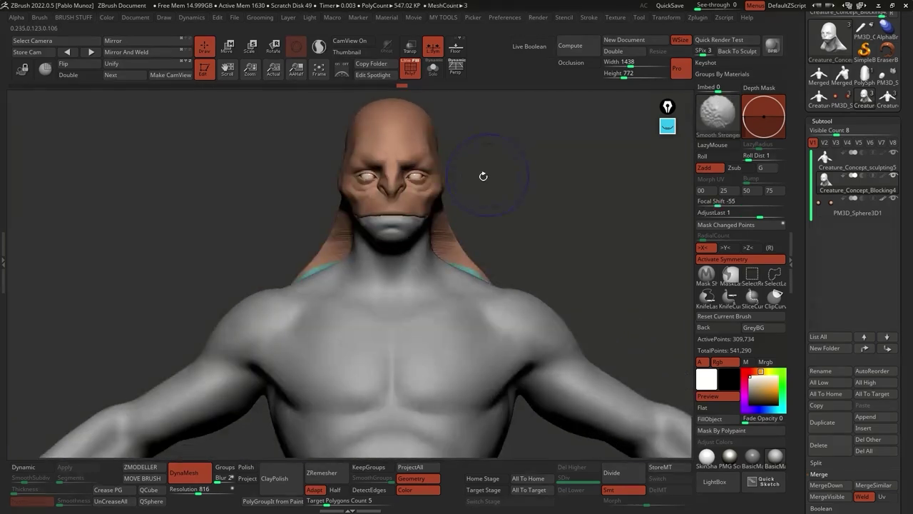
pyautogui.hotkey('ctrl', 'shift', 'z')
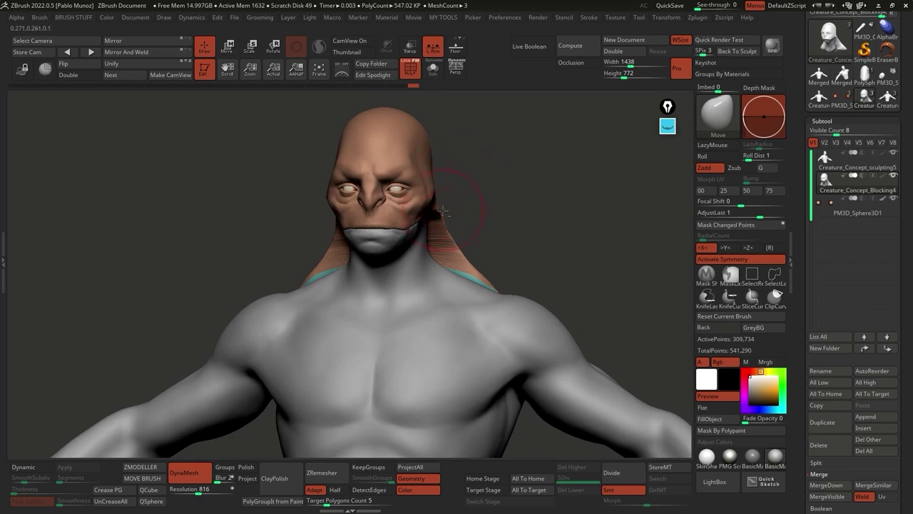
pyautogui.hotkey('ctrl', 'shift', 'z')
pyautogui.hotkey('ctrl', 'shift', 'z')
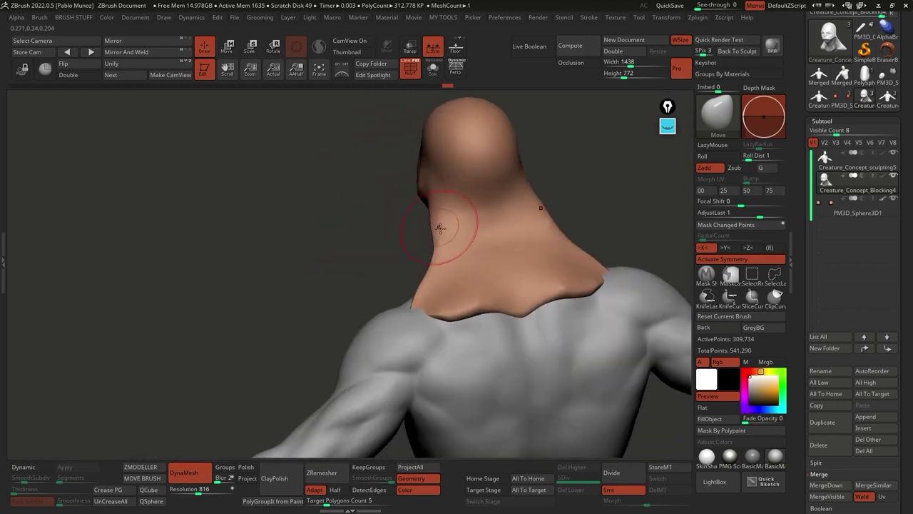
pyautogui.press('shift')
pyautogui.hotkey('ctrl', 'shift', 'z')
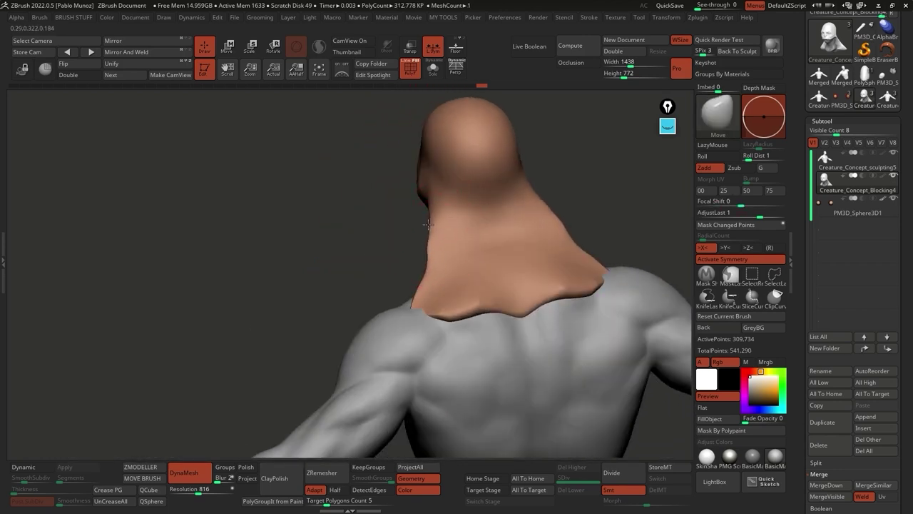
pyautogui.hotkey('ctrl', 'shift', 'z')
pyautogui.hotkey('ctrl', 'shift', 'z')
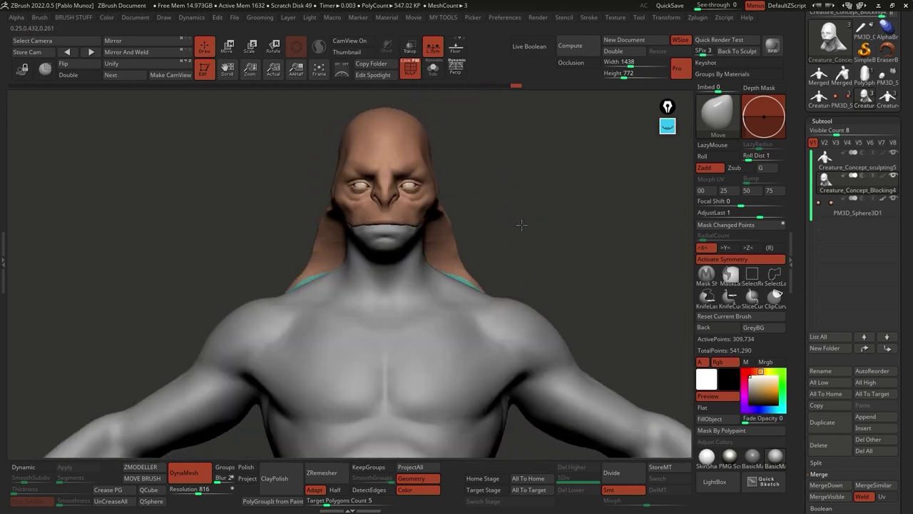
pyautogui.keyDown('ctrl'); pyautogui.moveTo(500, 245); pyautogui.dragTo(515, 253, button='right'); pyautogui.keyUp('ctrl')
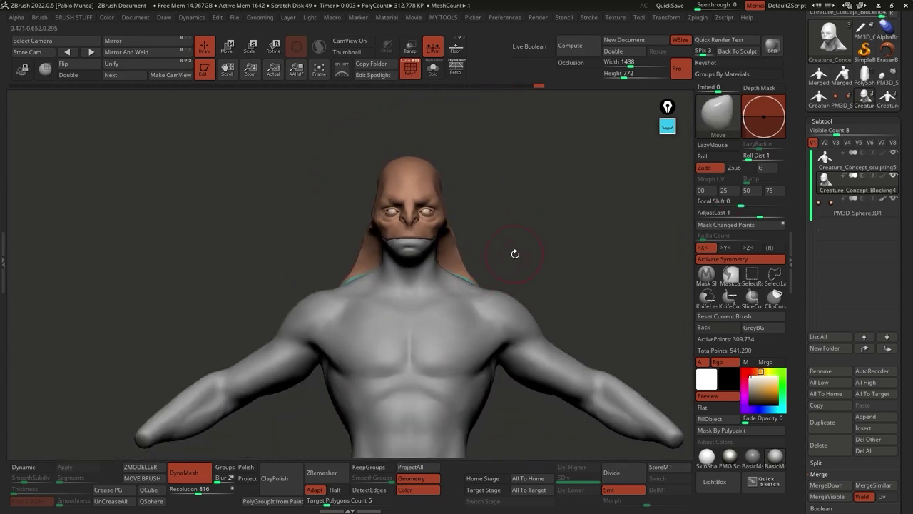
pyautogui.hotkey('ctrl', 'shift', 'z')
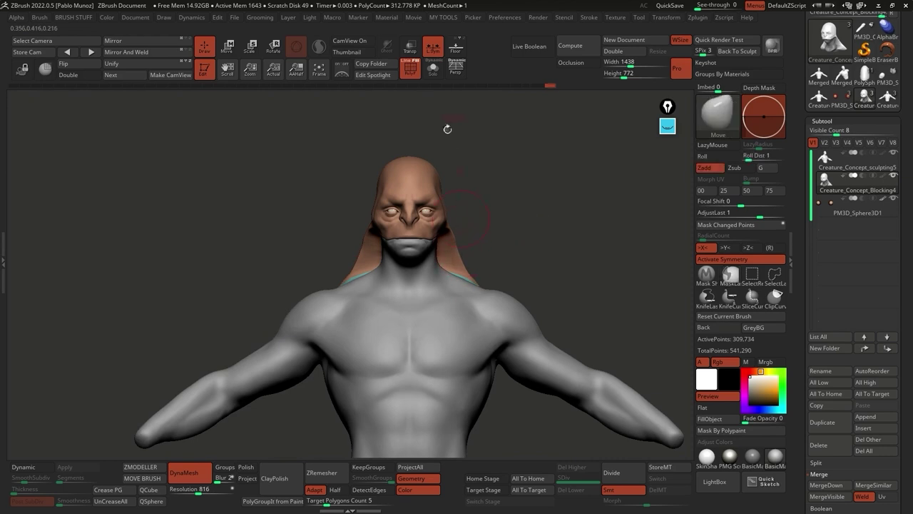
pyautogui.press('shift')
pyautogui.moveTo(444, 229)
pyautogui.mouseDown(button='right')
pyautogui.moveTo(536, 235)
pyautogui.moveTo(432, 263)
pyautogui.mouseUp(button='right')
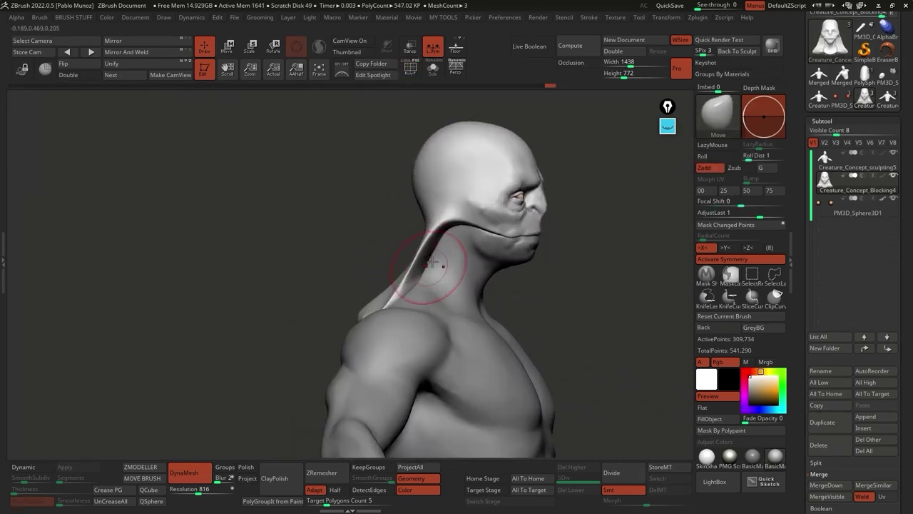
# Step: Thicken the thin edge of the neck flap with the Inflat brush and re-DynaMesh the detailed head at resolution 816
pyautogui.press('b')
pyautogui.press('i')
pyautogui.press('n')
pyautogui.moveTo(428, 235); pyautogui.dragTo(391, 303)
pyautogui.keyDown('ctrl'); pyautogui.moveTo(567, 244); pyautogui.dragTo(574, 247); pyautogui.keyUp('ctrl')
pyautogui.moveTo(460, 265)
pyautogui.mouseDown(button='right')
pyautogui.moveTo(562, 249)
pyautogui.moveTo(547, 212)
pyautogui.moveTo(485, 295)
pyautogui.mouseUp(button='right')
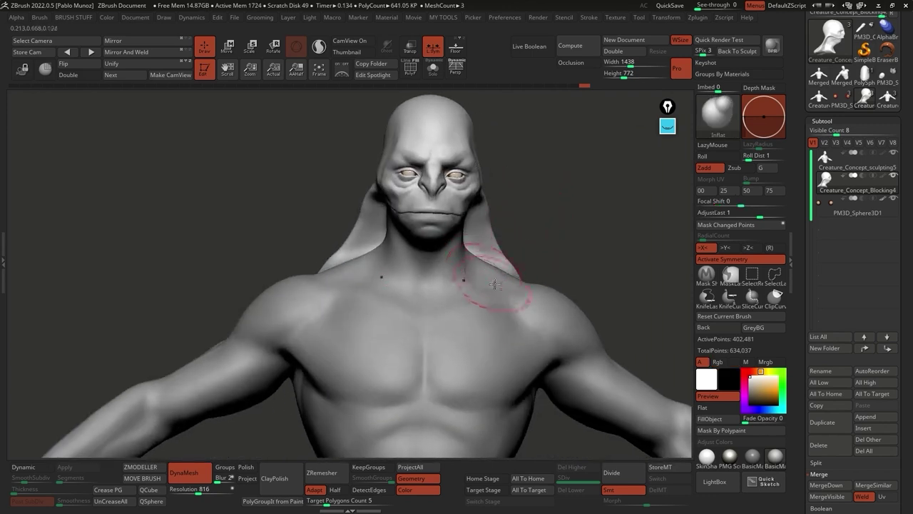
# Step: Select the Creature_Concept_sculpting5 body and fit its neck beneath the head's side flaps with the Move brush
pyautogui.keyDown('alt'); pyautogui.click(498, 288); pyautogui.keyUp('alt')
pyautogui.press('b')
pyautogui.press('m')
pyautogui.press('v')
pyautogui.moveTo(528, 299)
pyautogui.mouseDown(button='right')
pyautogui.moveTo(471, 223)
pyautogui.moveTo(466, 236)
pyautogui.moveTo(463, 207)
pyautogui.moveTo(474, 227)
pyautogui.mouseUp(button='right')
pyautogui.press('shift')
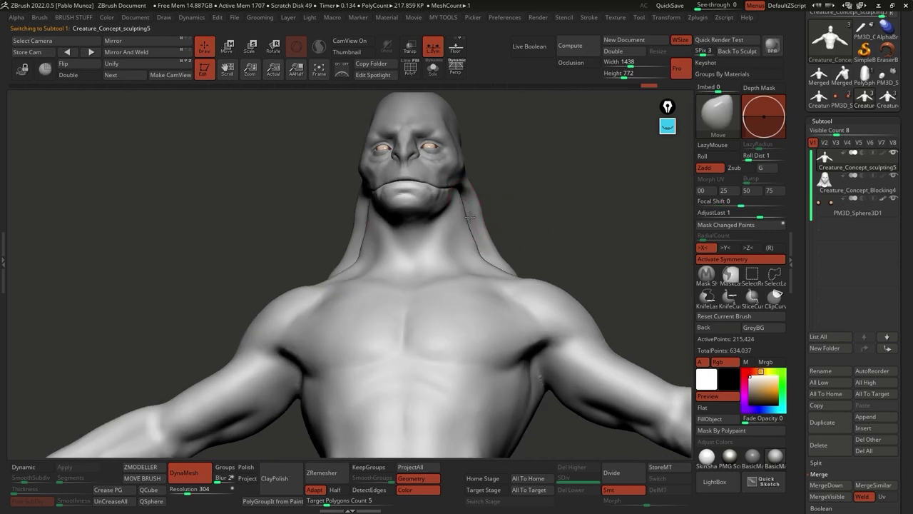
pyautogui.moveTo(490, 259)
pyautogui.mouseDown(button='right')
pyautogui.moveTo(509, 239)
pyautogui.moveTo(508, 198)
pyautogui.moveTo(463, 214)
pyautogui.moveTo(522, 247)
pyautogui.moveTo(469, 258)
pyautogui.mouseUp(button='right')
pyautogui.moveTo(519, 279); pyautogui.dragTo(671, 193, button='right')
# Step: Compare with the head and neck folds of the Creature_Concept_sculpting6 version, and return to the sculpting5 version
pyautogui.click(888, 100)
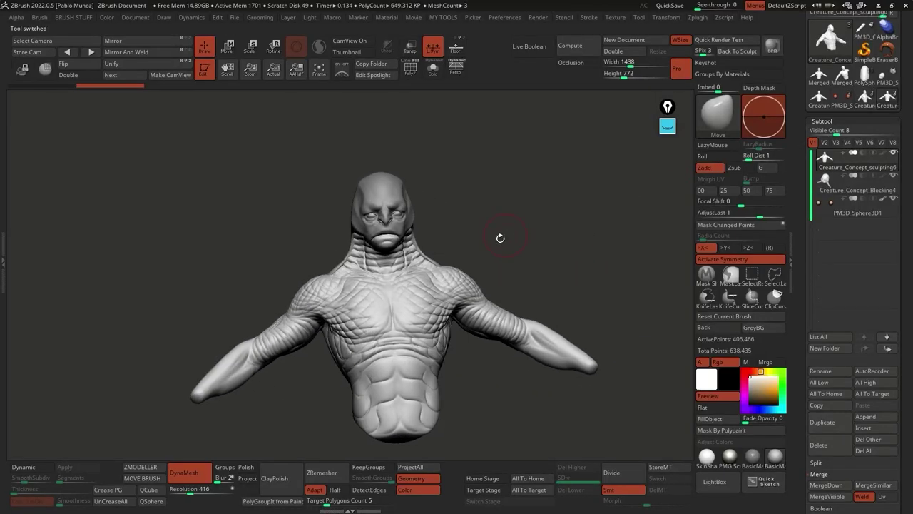
pyautogui.moveTo(403, 243); pyautogui.dragTo(411, 271, button='right')
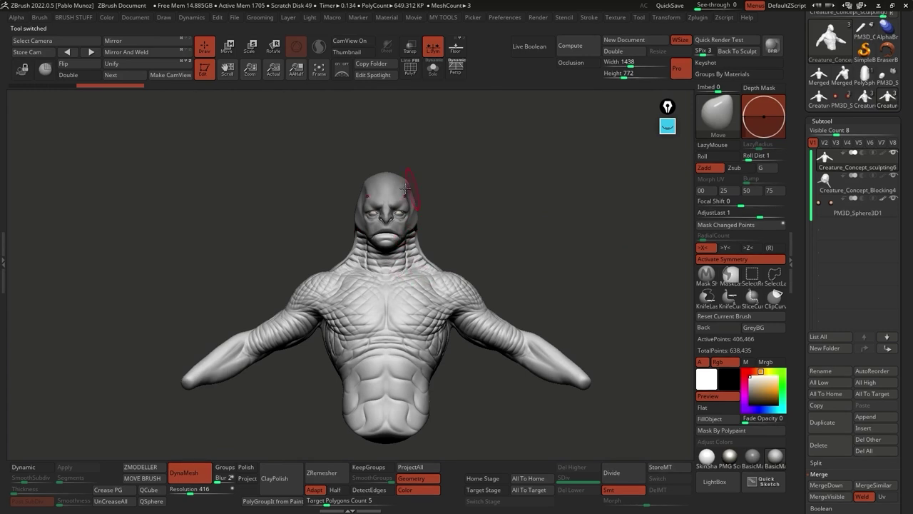
pyautogui.moveTo(674, 167)
pyautogui.keyDown('alt'); pyautogui.mouseDown(button='right')
pyautogui.moveTo(557, 214)
pyautogui.moveTo(428, 212)
pyautogui.mouseUp(button='right'); pyautogui.keyUp('alt')
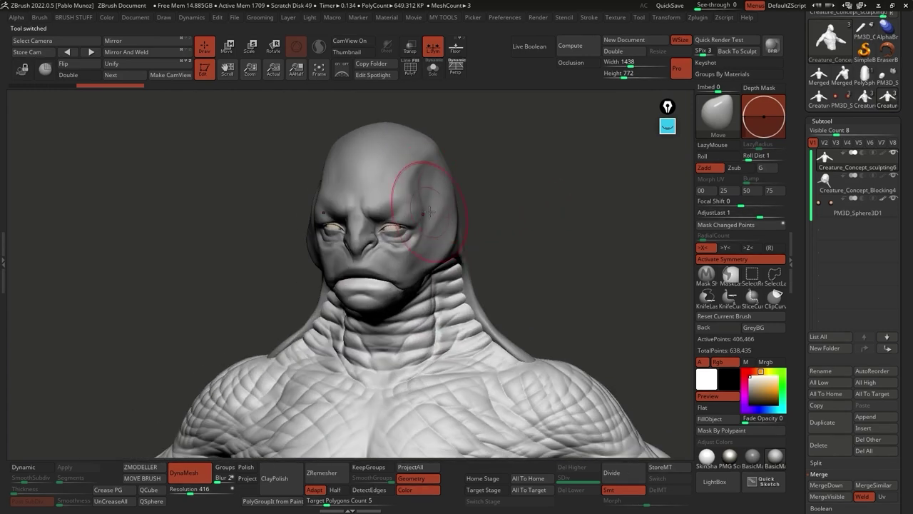
pyautogui.click(831, 39)
# Step: Select the Creature_Concept_Blocking4 head and sculpt the temple planes with the Standard brush, smoothing the transitions
pyautogui.press('b')
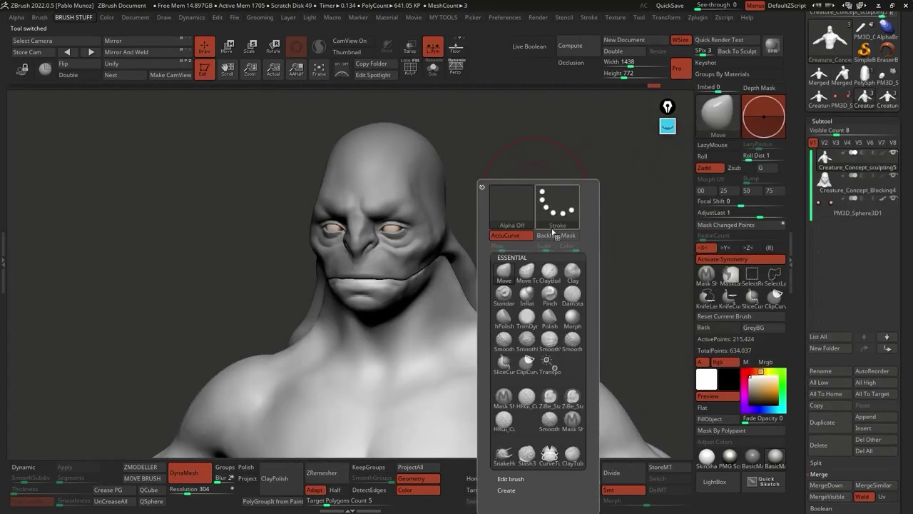
pyautogui.click(504, 292)
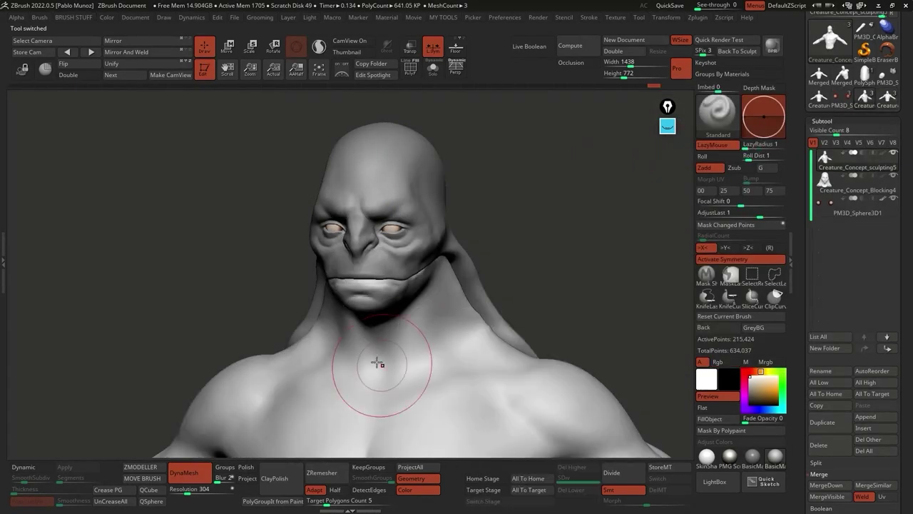
pyautogui.press('space')
pyautogui.keyDown('alt'); pyautogui.click(431, 144); pyautogui.keyUp('alt')
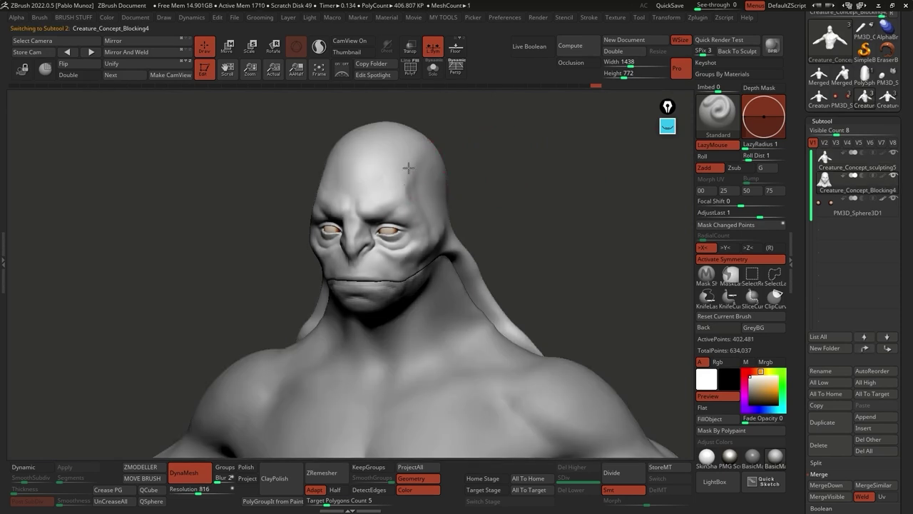
pyautogui.press('shift')
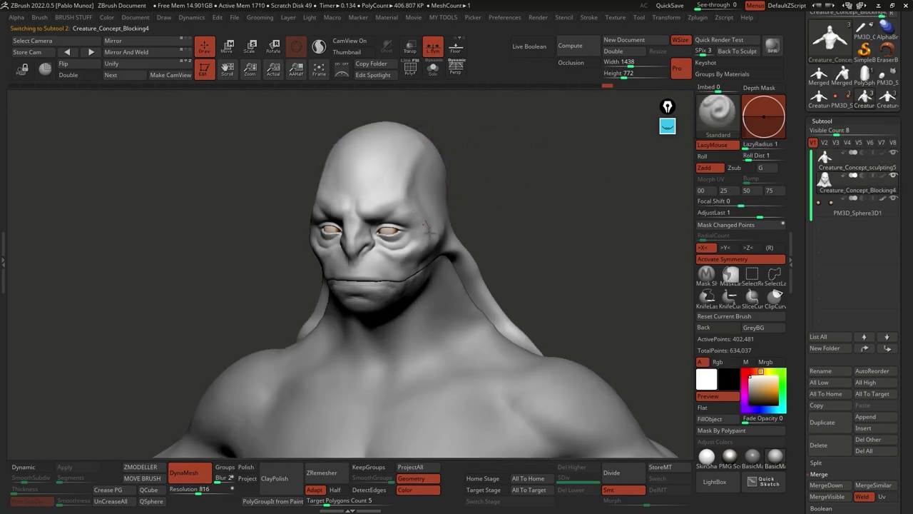
pyautogui.press('shift')
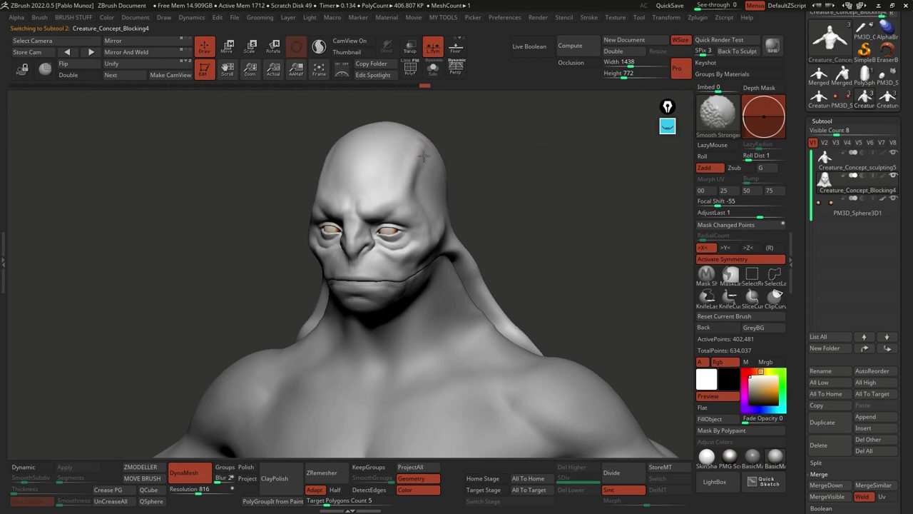
pyautogui.moveTo(524, 238)
pyautogui.mouseDown()
pyautogui.moveTo(540, 271)
pyautogui.moveTo(547, 230)
pyautogui.mouseUp()
pyautogui.press('shift')
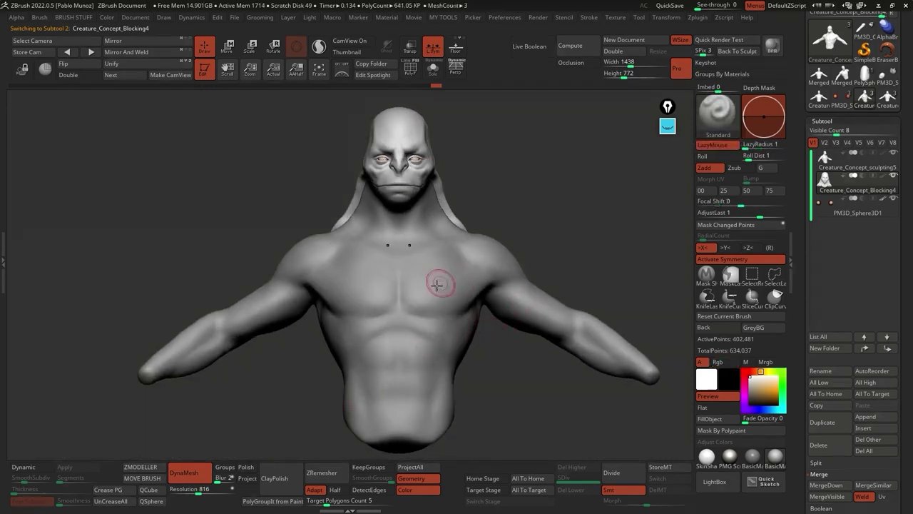
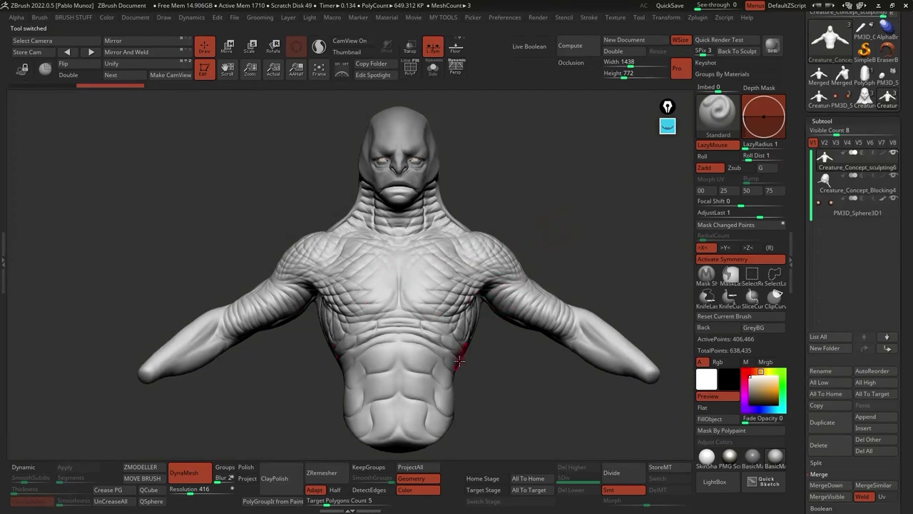
# Step: Examine the abdominal and side folds on the Creature_Concept_sculpting6 version, and return to the simpler sculpting5 version
pyautogui.keyDown('alt'); pyautogui.moveTo(453, 388); pyautogui.dragTo(473, 258, button='right'); pyautogui.keyUp('alt')
pyautogui.moveTo(473, 258)
pyautogui.mouseDown()
pyautogui.moveTo(440, 214)
pyautogui.moveTo(431, 264)
pyautogui.moveTo(491, 301)
pyautogui.moveTo(470, 282)
pyautogui.moveTo(454, 219)
pyautogui.mouseUp()
pyautogui.moveTo(454, 219)
pyautogui.keyDown('alt'); pyautogui.mouseDown(button='right')
pyautogui.moveTo(452, 245)
pyautogui.moveTo(418, 214)
pyautogui.mouseUp(button='right'); pyautogui.keyUp('alt')
pyautogui.moveTo(418, 214); pyautogui.dragTo(425, 308)
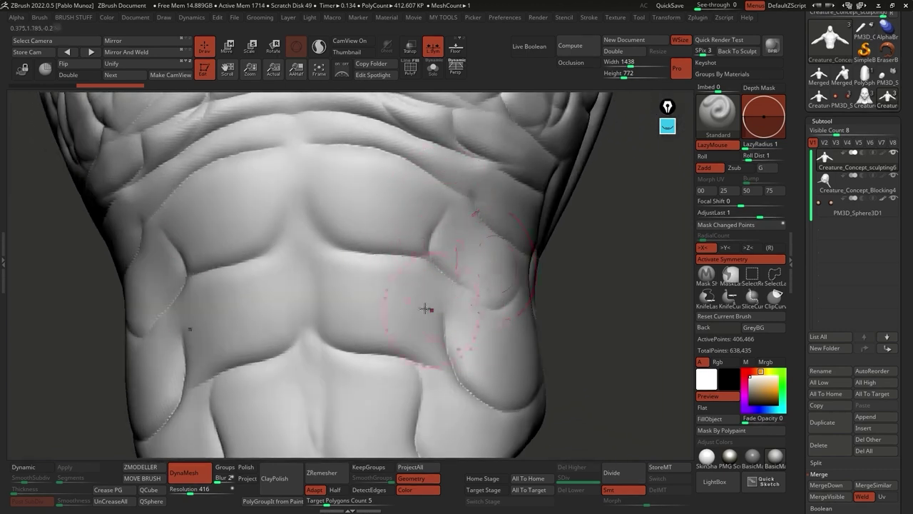
pyautogui.click(878, 106)
pyautogui.click(874, 104)
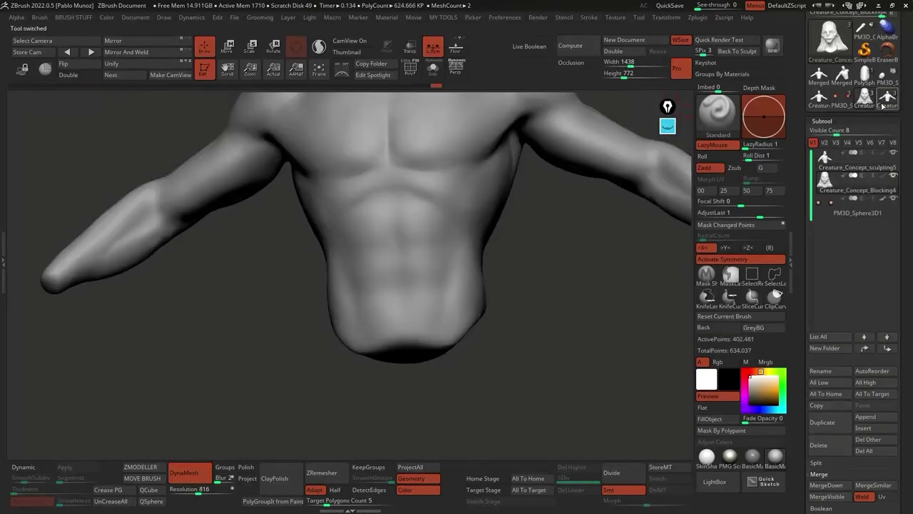
# Step: Select the Creature_Concept_sculpting5 body and carve skin creases from the upper chest toward the armpits with a smaller DamStandard brush
pyautogui.moveTo(658, 166); pyautogui.dragTo(528, 286, button='right')
pyautogui.keyDown('alt'); pyautogui.click(439, 271); pyautogui.keyUp('alt')
pyautogui.press('b')
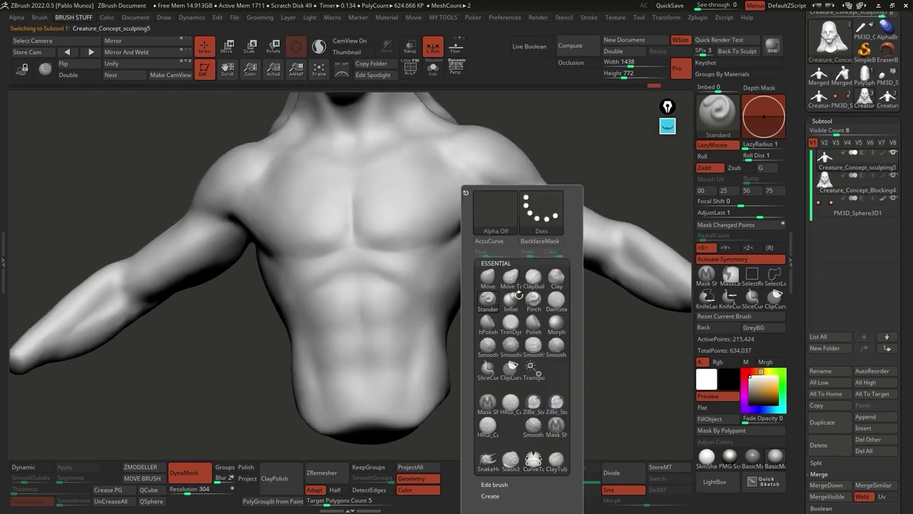
pyautogui.click(557, 303)
pyautogui.press('space')
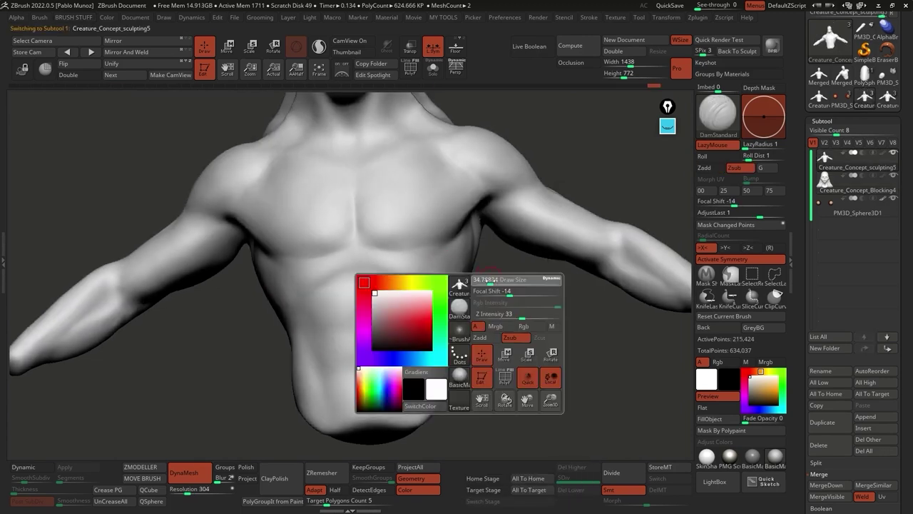
pyautogui.moveTo(495, 280); pyautogui.dragTo(463, 297, button='right')
pyautogui.moveTo(427, 254)
pyautogui.mouseDown()
pyautogui.moveTo(400, 279)
pyautogui.moveTo(351, 308)
pyautogui.mouseUp()
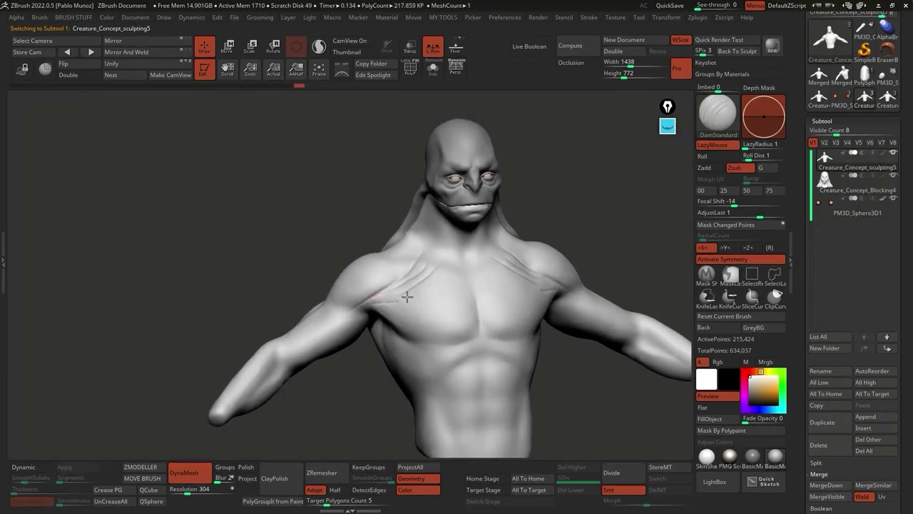
# Step: Carve crossing diagonal creases over the pectorals and collarbone area with the DamStandard brush
pyautogui.moveTo(445, 276); pyautogui.dragTo(455, 261, button='right')
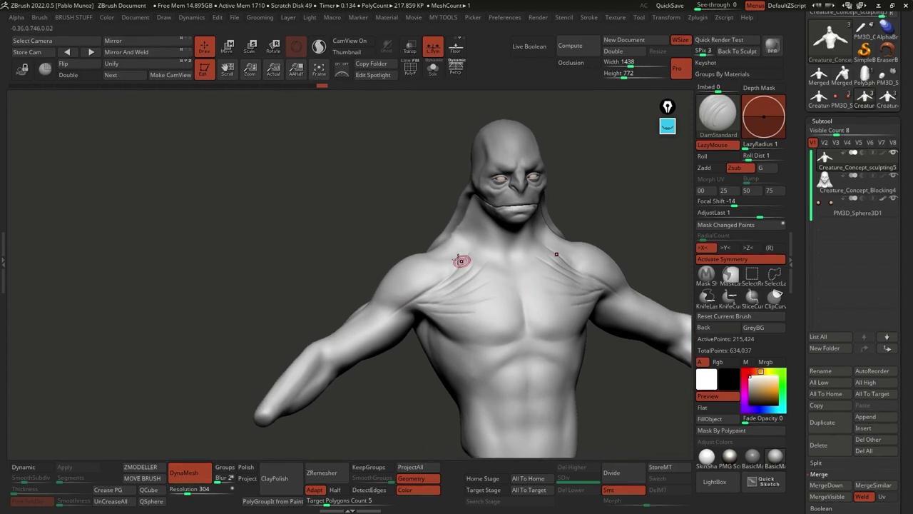
pyautogui.moveTo(512, 269)
pyautogui.mouseDown(button='right')
pyautogui.moveTo(526, 251)
pyautogui.moveTo(529, 271)
pyautogui.mouseUp(button='right')
pyautogui.moveTo(471, 224)
pyautogui.mouseDown()
pyautogui.moveTo(477, 258)
pyautogui.moveTo(505, 233)
pyautogui.moveTo(482, 267)
pyautogui.moveTo(514, 237)
pyautogui.moveTo(468, 295)
pyautogui.moveTo(523, 239)
pyautogui.moveTo(515, 261)
pyautogui.moveTo(470, 264)
pyautogui.moveTo(461, 232)
pyautogui.moveTo(471, 237)
pyautogui.moveTo(456, 283)
pyautogui.moveTo(475, 259)
pyautogui.moveTo(471, 290)
pyautogui.mouseUp()
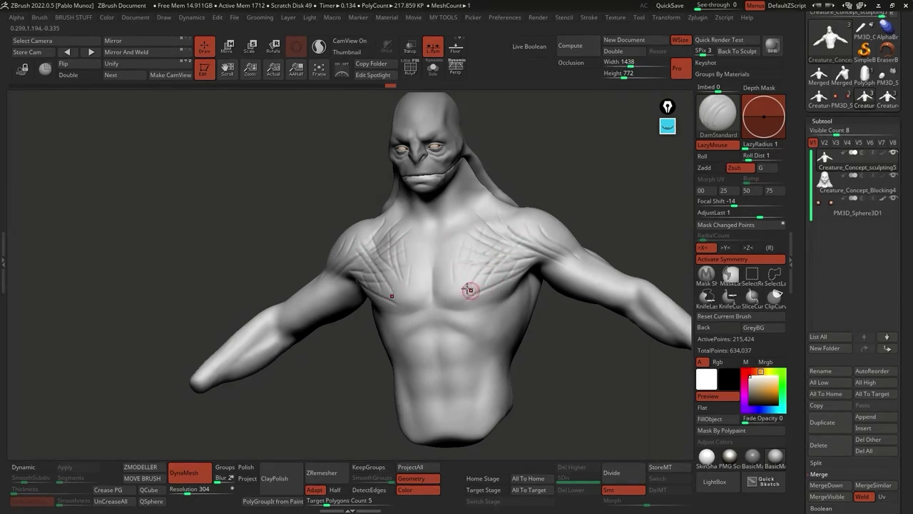
# Step: Carve crossing skin creases over the shoulders and around the deltoids with the DamStandard brush
pyautogui.moveTo(530, 285); pyautogui.dragTo(452, 238, button='right')
pyautogui.moveTo(478, 220)
pyautogui.mouseDown()
pyautogui.moveTo(481, 283)
pyautogui.moveTo(494, 218)
pyautogui.moveTo(498, 272)
pyautogui.moveTo(487, 284)
pyautogui.moveTo(429, 254)
pyautogui.moveTo(535, 277)
pyautogui.mouseUp()
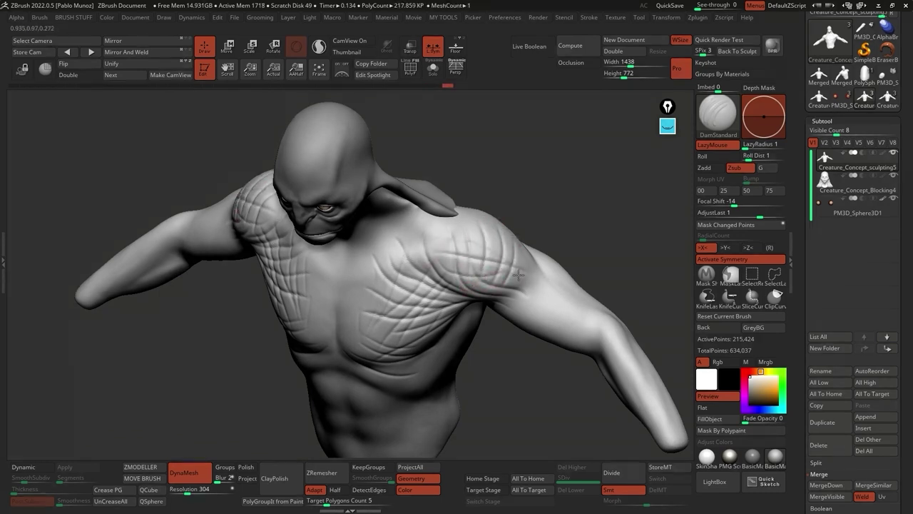
pyautogui.moveTo(518, 274); pyautogui.dragTo(464, 241, button='right')
# Step: Carve a diagonal crease down the side of the neck and horizontal folds around the throat with the DamStandard brush
pyautogui.moveTo(378, 225); pyautogui.dragTo(446, 190, button='right')
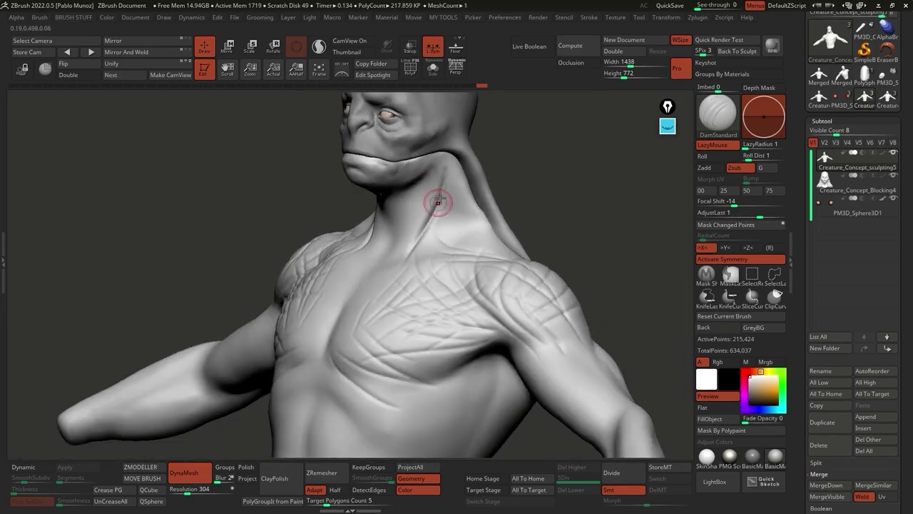
pyautogui.moveTo(429, 239); pyautogui.dragTo(450, 171, button='right')
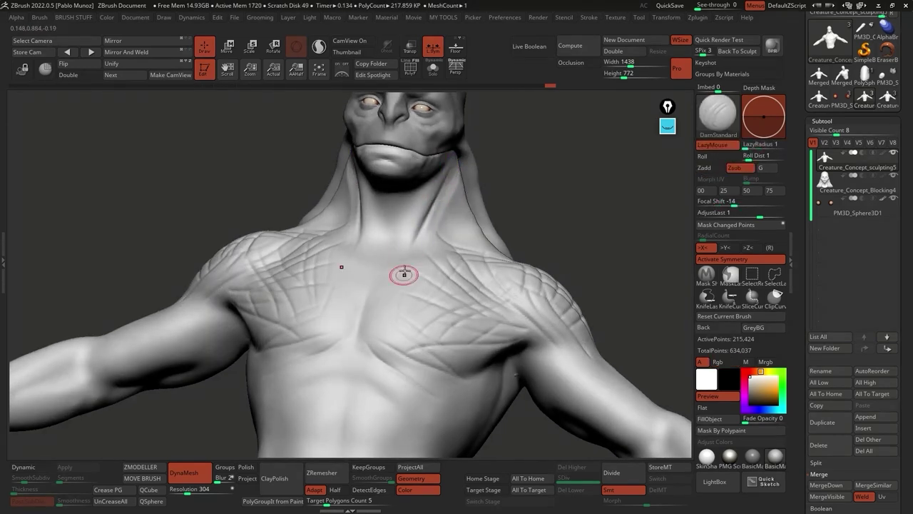
pyautogui.moveTo(443, 194); pyautogui.dragTo(516, 206, button='right')
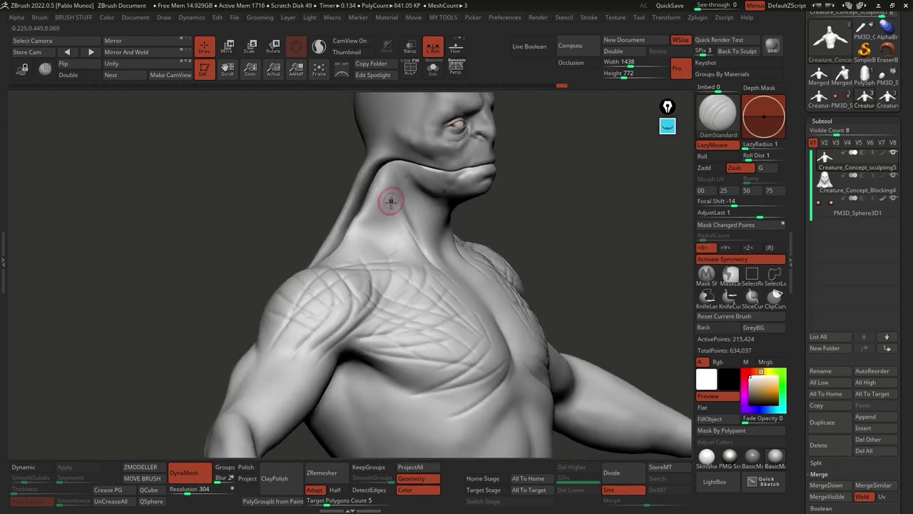
pyautogui.moveTo(440, 215)
pyautogui.mouseDown(button='right')
pyautogui.moveTo(412, 214)
pyautogui.moveTo(606, 147)
pyautogui.moveTo(492, 179)
pyautogui.mouseUp(button='right')
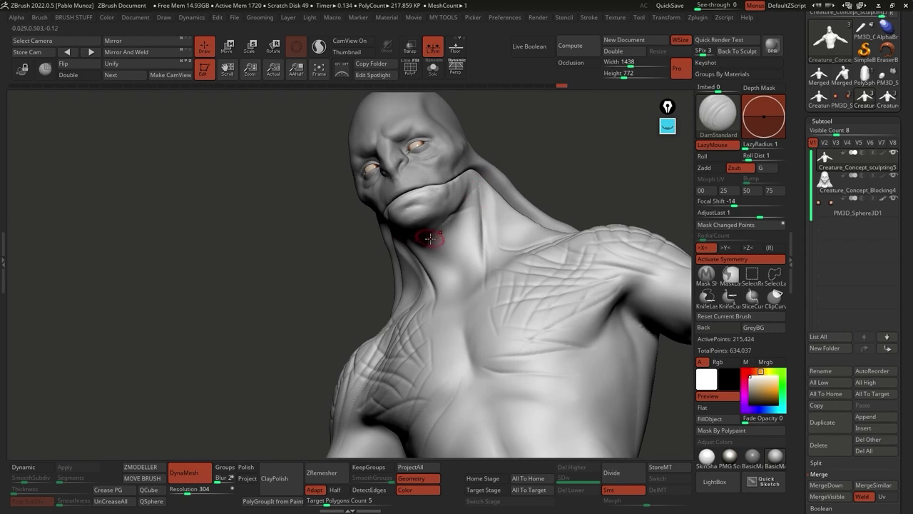
pyautogui.moveTo(448, 254); pyautogui.dragTo(532, 237, button='right')
# Step: Carve curved folds around the upper arms and creases beneath the pectorals with the DamStandard brush
pyautogui.keyDown('alt'); pyautogui.moveTo(465, 293); pyautogui.dragTo(504, 221, button='right'); pyautogui.keyUp('alt')
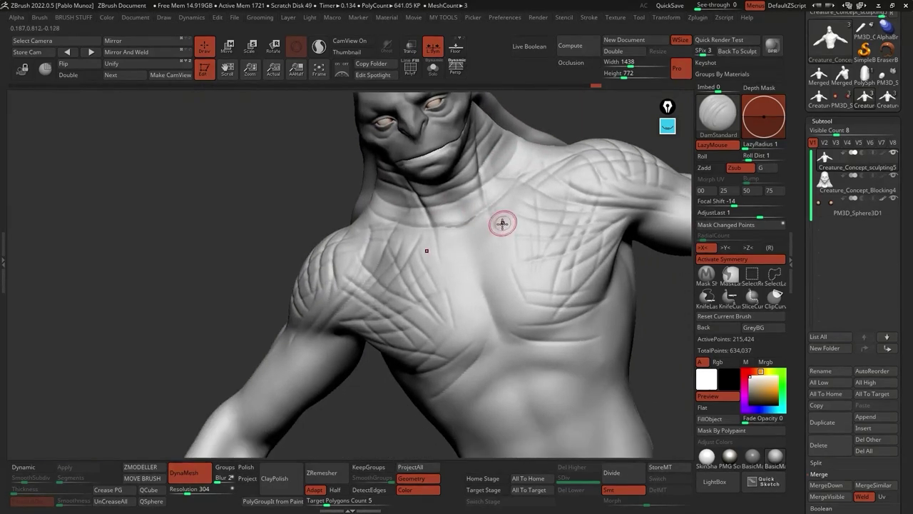
pyautogui.moveTo(426, 304)
pyautogui.keyDown('alt'); pyautogui.mouseDown(button='right')
pyautogui.moveTo(532, 215)
pyautogui.moveTo(314, 320)
pyautogui.moveTo(372, 269)
pyautogui.mouseUp(button='right'); pyautogui.keyUp('alt')
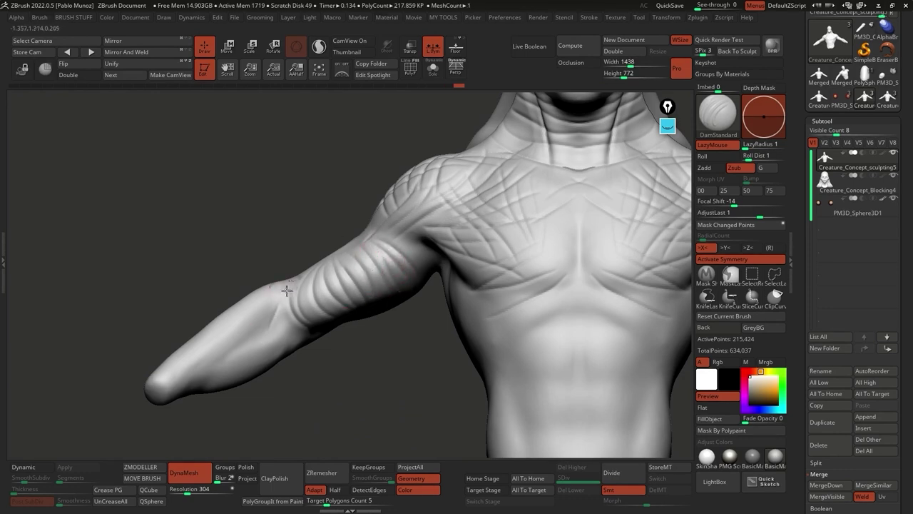
pyautogui.moveTo(291, 306); pyautogui.dragTo(552, 242, button='right')
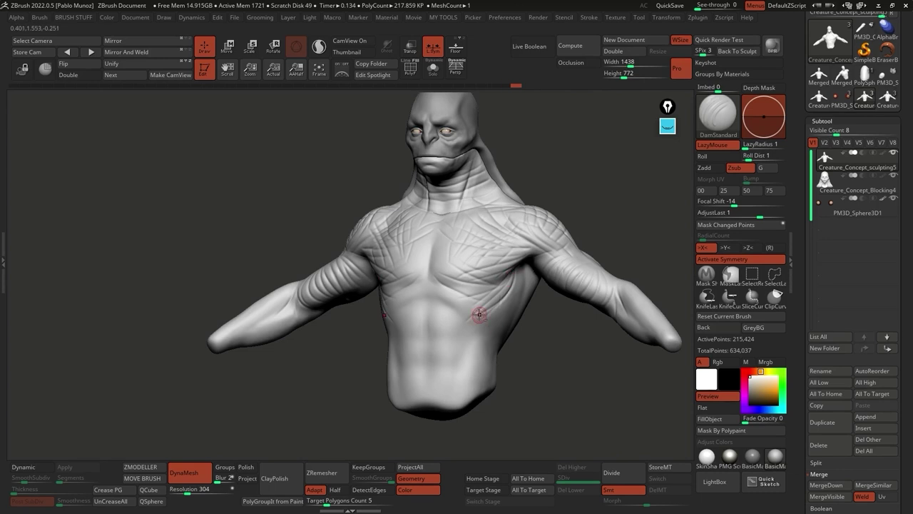
# Step: Examine the torso folds on the Creature_Concept_sculpting6 version, and return to the sculpting5 version
pyautogui.press('shift')
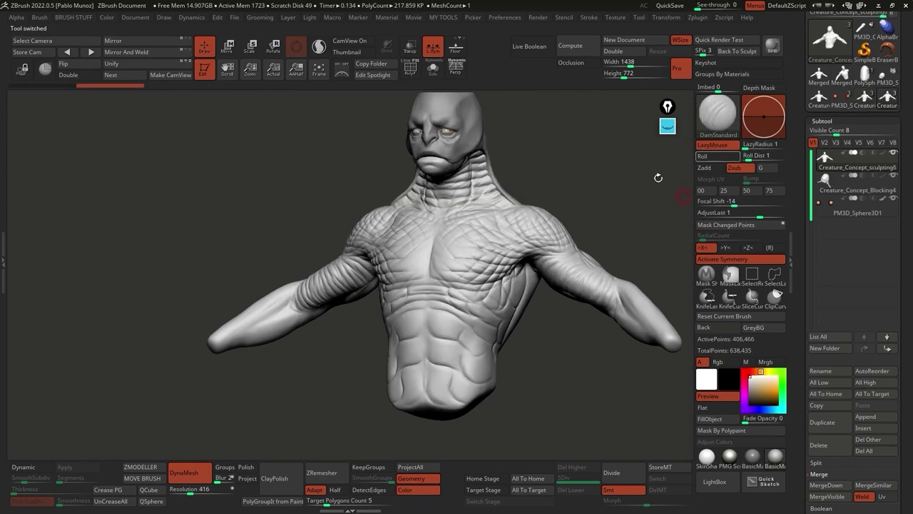
pyautogui.moveTo(479, 322)
pyautogui.mouseDown(button='right')
pyautogui.moveTo(475, 328)
pyautogui.moveTo(484, 319)
pyautogui.moveTo(463, 312)
pyautogui.mouseUp(button='right')
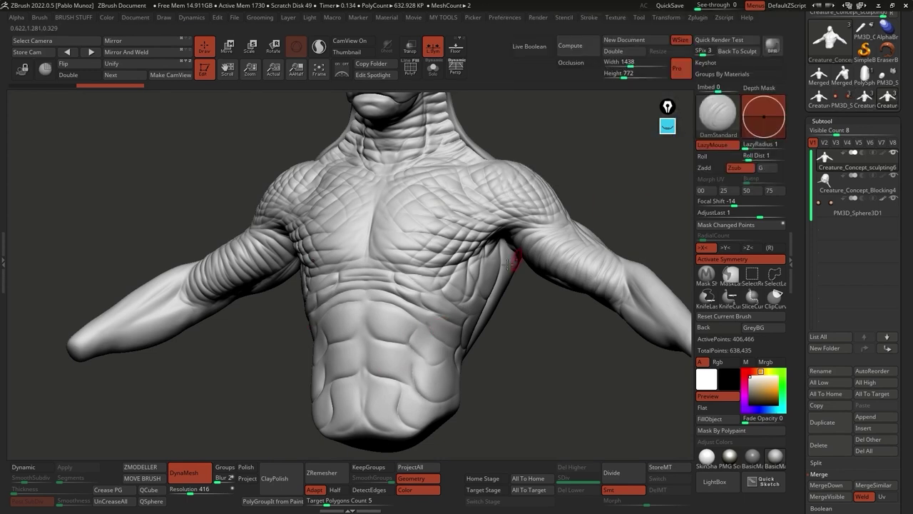
pyautogui.click(866, 100)
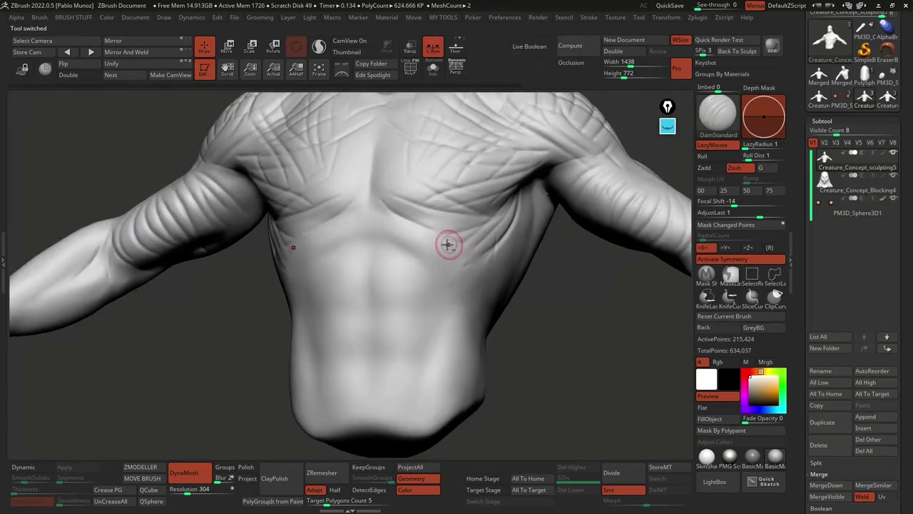
# Step: Carve plate-like outlines over the abdominal muscles and obliques of the sculpting5 body with the DamStandard brush
pyautogui.moveTo(442, 237)
pyautogui.mouseDown()
pyautogui.moveTo(434, 267)
pyautogui.moveTo(475, 294)
pyautogui.mouseUp()
pyautogui.moveTo(385, 228)
pyautogui.mouseDown()
pyautogui.moveTo(408, 254)
pyautogui.moveTo(435, 264)
pyautogui.moveTo(402, 275)
pyautogui.moveTo(389, 246)
pyautogui.moveTo(375, 287)
pyautogui.mouseUp()
pyautogui.moveTo(433, 299)
pyautogui.mouseDown()
pyautogui.moveTo(395, 309)
pyautogui.moveTo(393, 356)
pyautogui.mouseUp()
pyautogui.moveTo(397, 357)
pyautogui.mouseDown()
pyautogui.moveTo(452, 340)
pyautogui.moveTo(410, 383)
pyautogui.moveTo(470, 400)
pyautogui.mouseUp()
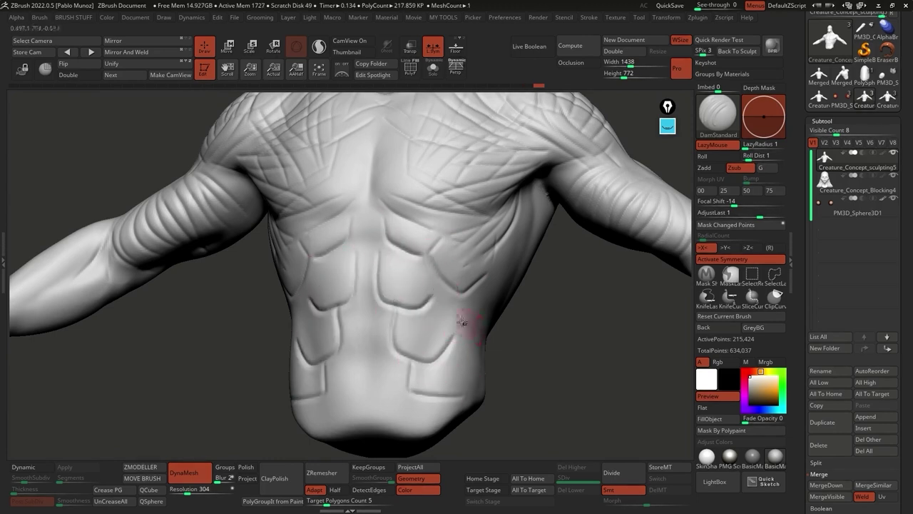
pyautogui.moveTo(458, 342)
pyautogui.mouseDown(button='right')
pyautogui.moveTo(505, 340)
pyautogui.moveTo(474, 378)
pyautogui.mouseUp(button='right')
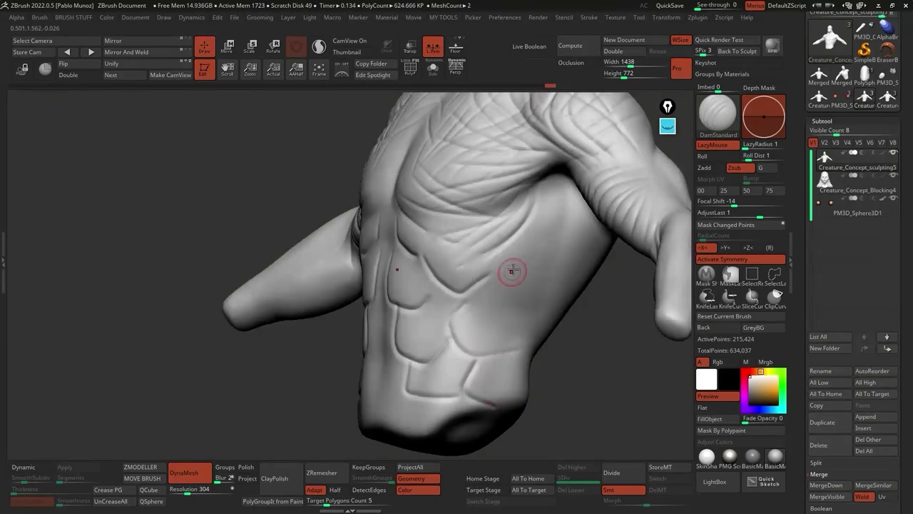
pyautogui.moveTo(536, 279); pyautogui.dragTo(526, 330, button='right')
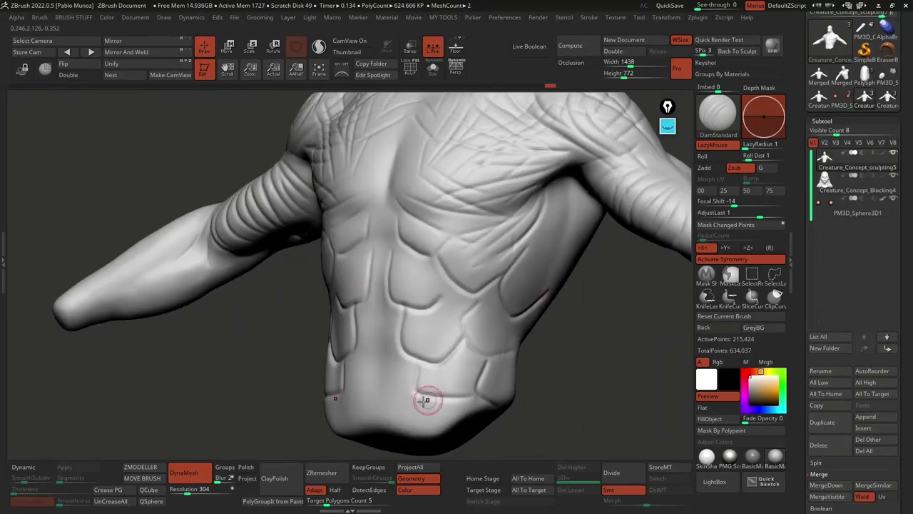
# Step: Carve long folds down the sides of the torso beneath the armpits with the DamStandard brush
pyautogui.moveTo(422, 373)
pyautogui.keyDown('ctrl'); pyautogui.mouseDown(button='right')
pyautogui.moveTo(505, 283)
pyautogui.moveTo(465, 329)
pyautogui.mouseUp(button='right'); pyautogui.keyUp('ctrl')
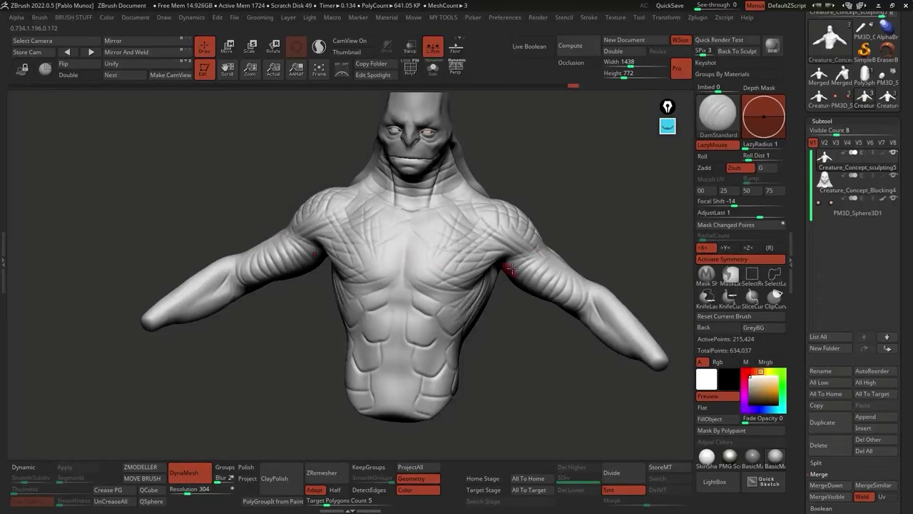
pyautogui.moveTo(548, 237)
pyautogui.mouseDown(button='right')
pyautogui.moveTo(579, 204)
pyautogui.moveTo(550, 247)
pyautogui.moveTo(577, 198)
pyautogui.mouseUp(button='right')
pyautogui.moveTo(516, 342); pyautogui.dragTo(492, 378, button='right')
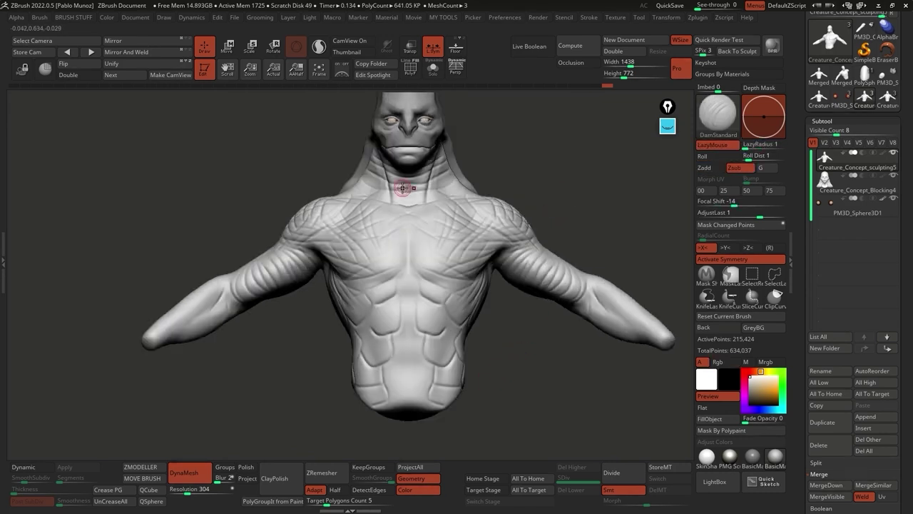
pyautogui.moveTo(450, 247)
pyautogui.mouseDown(button='right')
pyautogui.moveTo(467, 248)
pyautogui.moveTo(452, 226)
pyautogui.mouseUp(button='right')
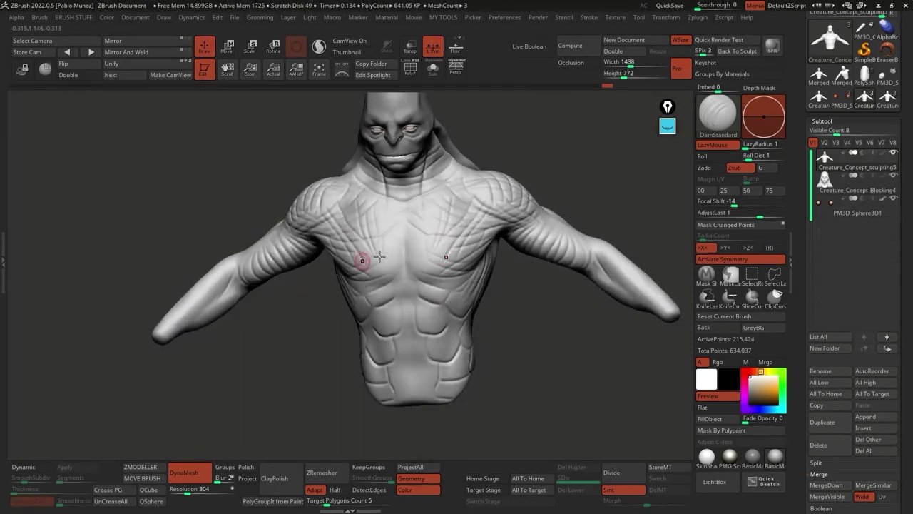
pyautogui.moveTo(500, 325)
pyautogui.keyDown('ctrl'); pyautogui.mouseDown(button='right')
pyautogui.moveTo(373, 312)
pyautogui.moveTo(464, 235)
pyautogui.moveTo(440, 202)
pyautogui.moveTo(515, 272)
pyautogui.mouseUp(button='right'); pyautogui.keyUp('ctrl')
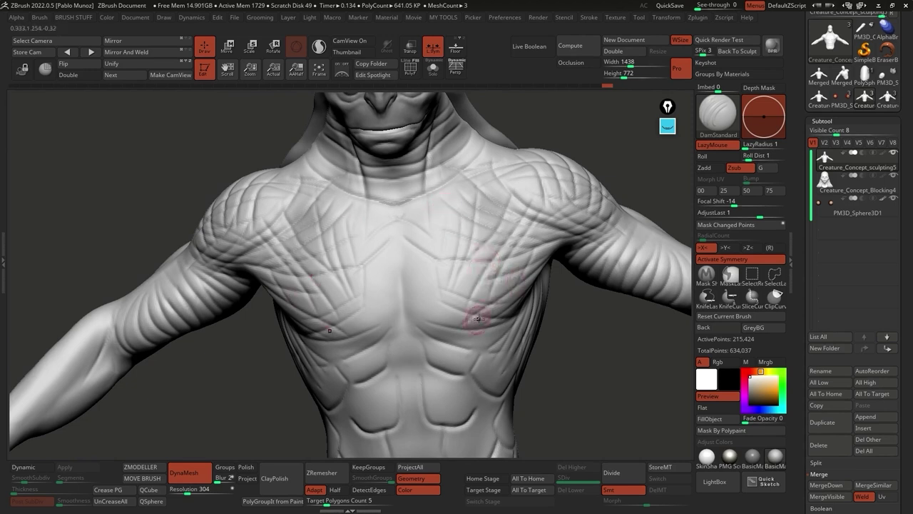
# Step: Switch to the Clay brush and build up volume between the creases on the chest, neck and upper abdomen
pyautogui.press('b')
pyautogui.moveTo(569, 284)
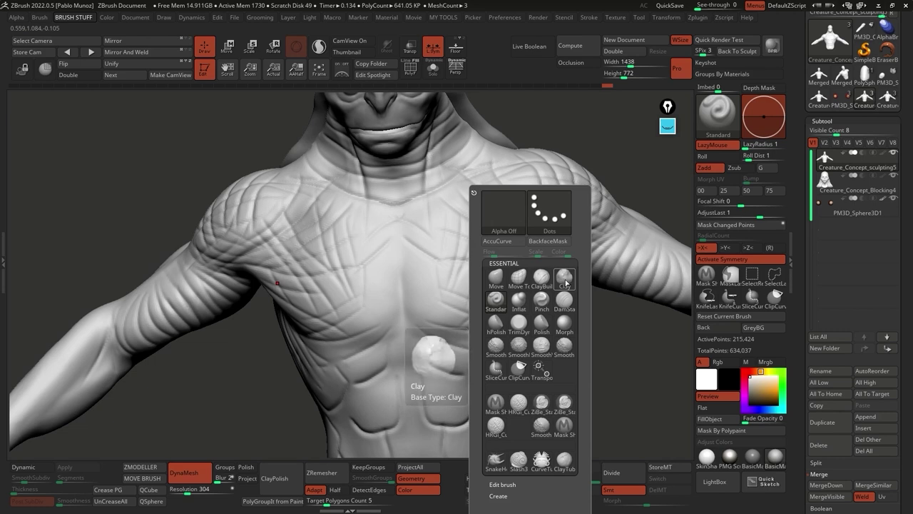
pyautogui.click(565, 284)
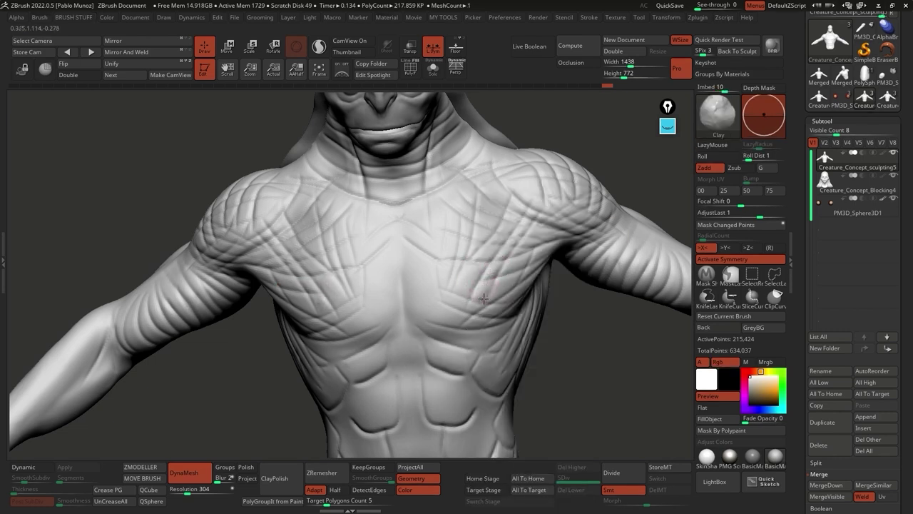
pyautogui.moveTo(519, 264)
pyautogui.mouseDown(button='right')
pyautogui.moveTo(548, 248)
pyautogui.moveTo(540, 249)
pyautogui.moveTo(540, 232)
pyautogui.moveTo(482, 197)
pyautogui.mouseUp(button='right')
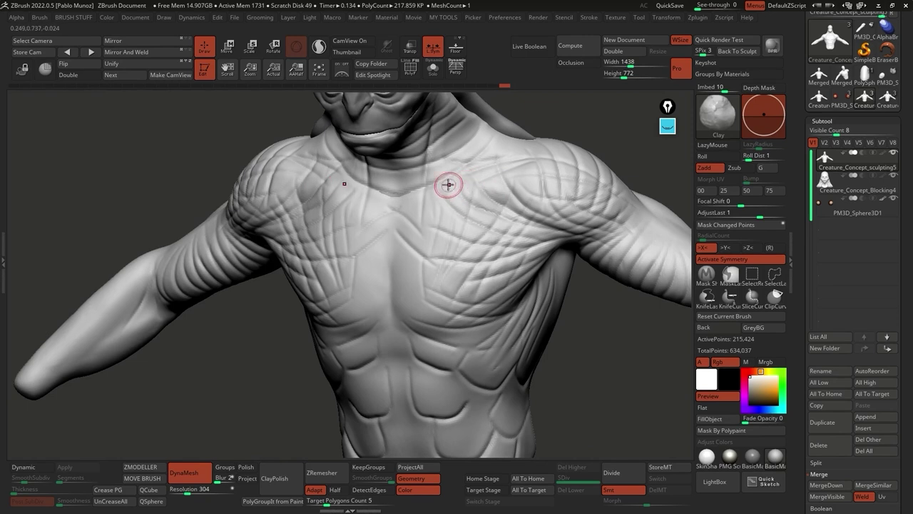
pyautogui.moveTo(430, 163); pyautogui.dragTo(455, 171, button='right')
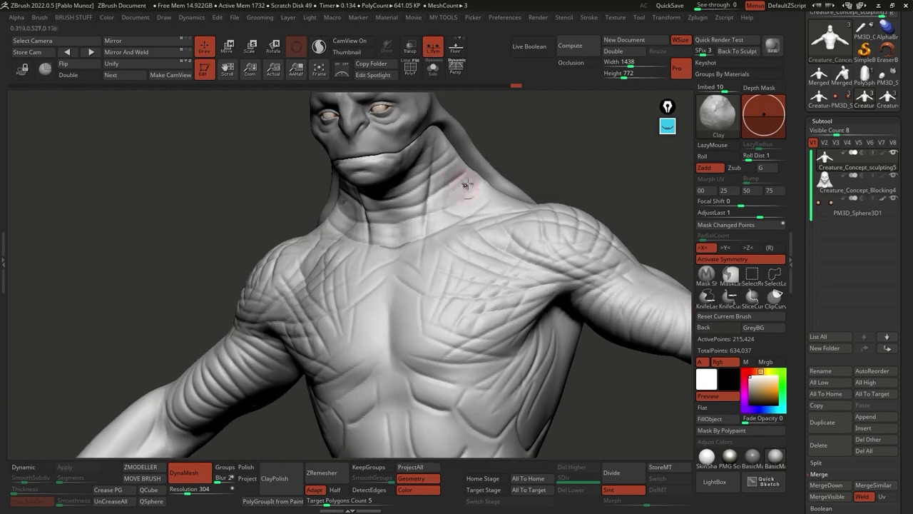
pyautogui.moveTo(391, 203)
pyautogui.mouseDown(button='right')
pyautogui.moveTo(449, 245)
pyautogui.moveTo(441, 233)
pyautogui.mouseUp(button='right')
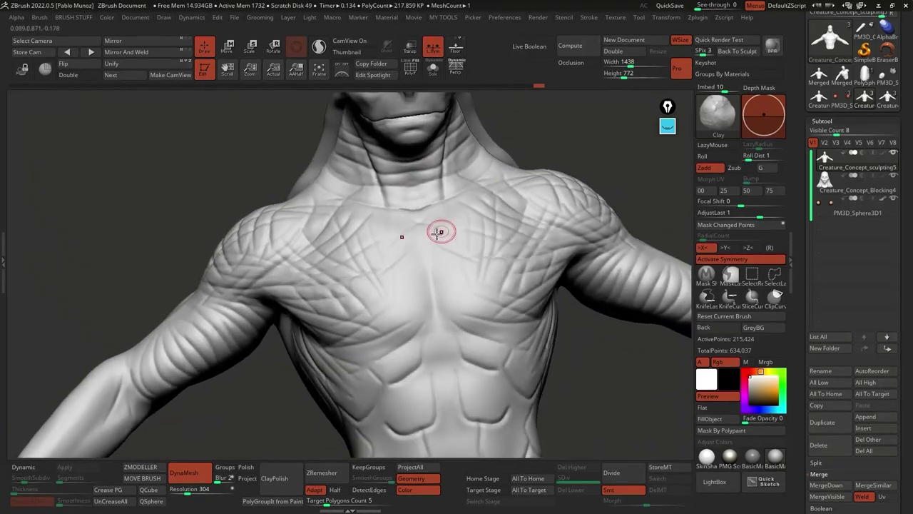
pyautogui.moveTo(411, 261); pyautogui.dragTo(436, 271, button='right')
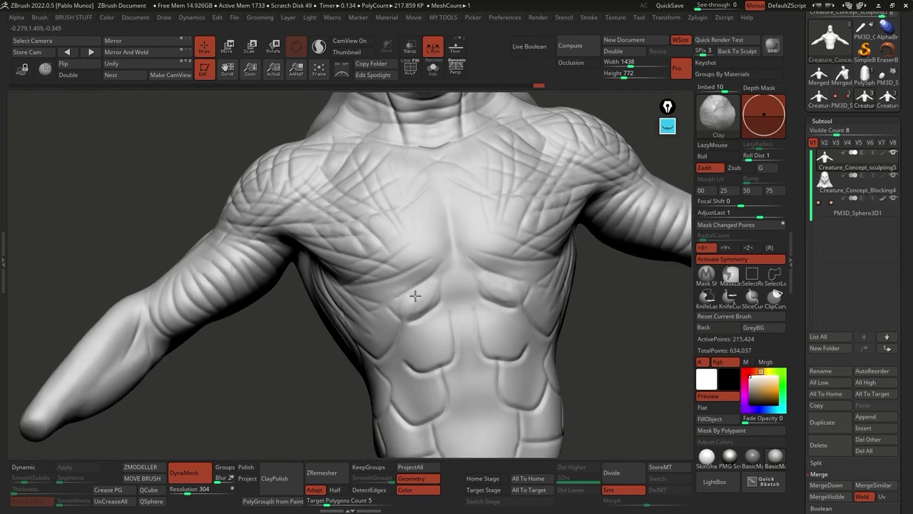
pyautogui.moveTo(410, 300); pyautogui.dragTo(444, 279, button='right')
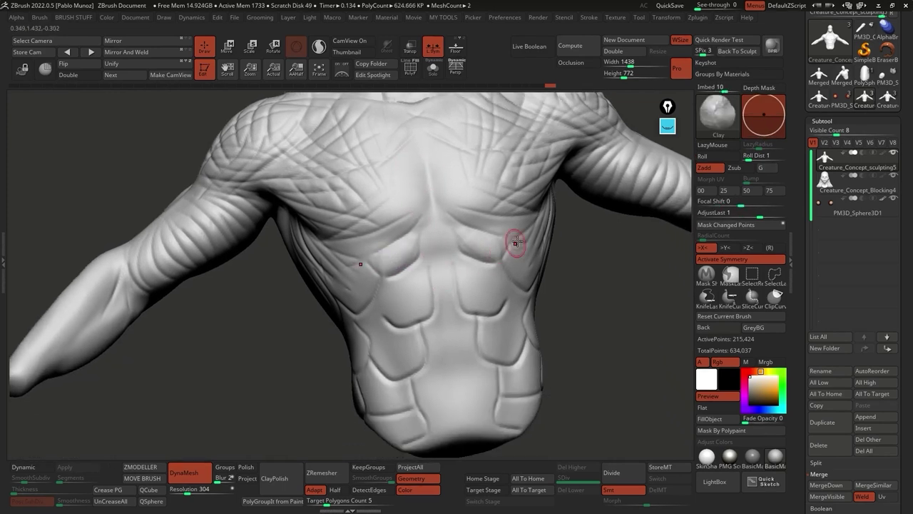
# Step: Set SmoothPeaks as the smoothing brush, and fill the upper abdominal plates with Clay while softening their edges
pyautogui.press('space')
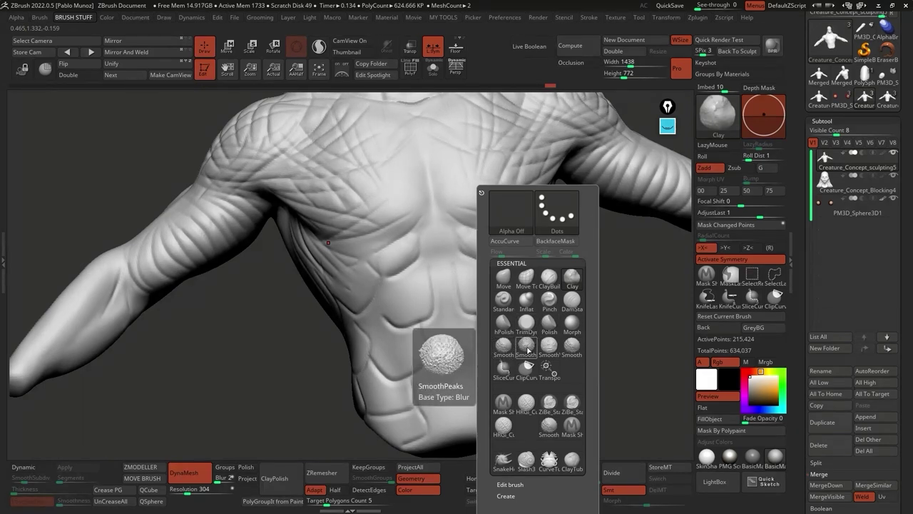
pyautogui.press('b')
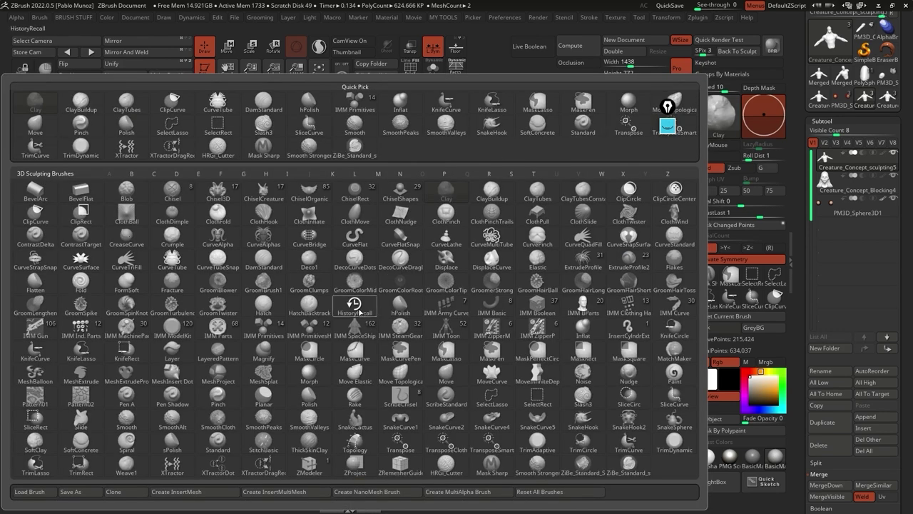
pyautogui.press('s')
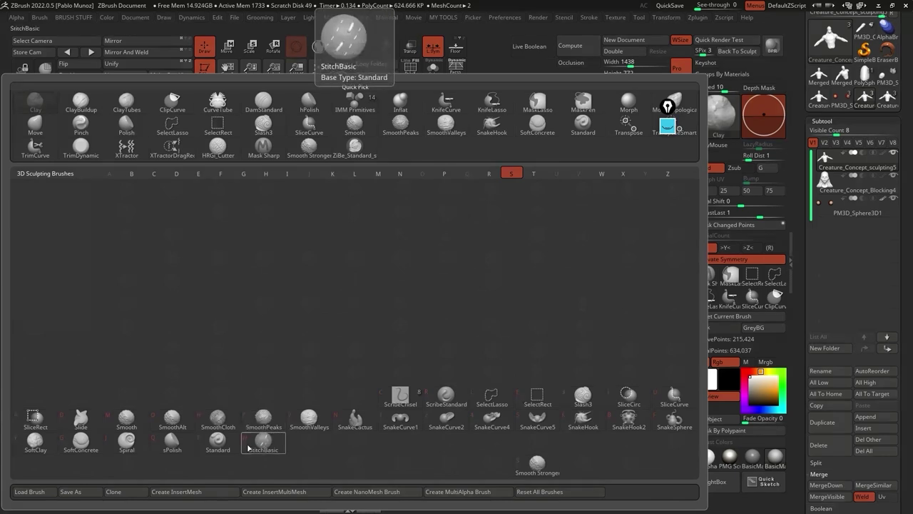
pyautogui.click(263, 422)
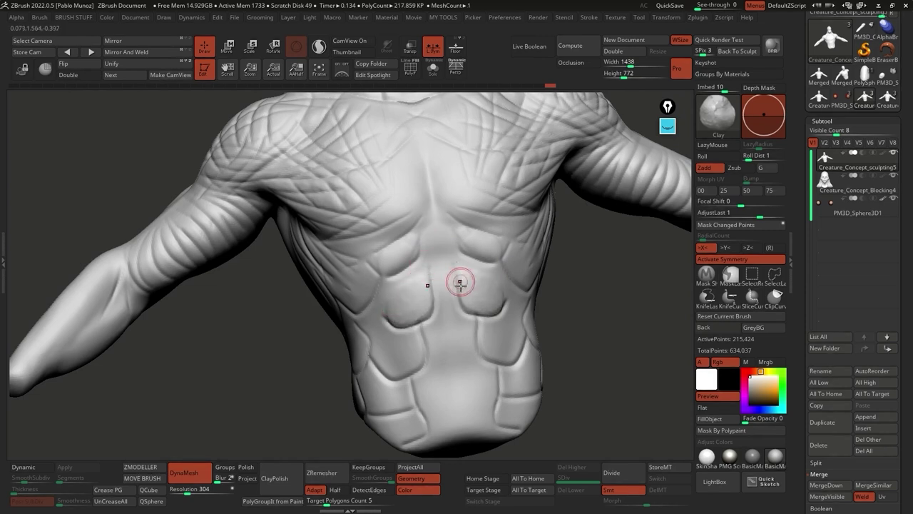
pyautogui.press('shift')
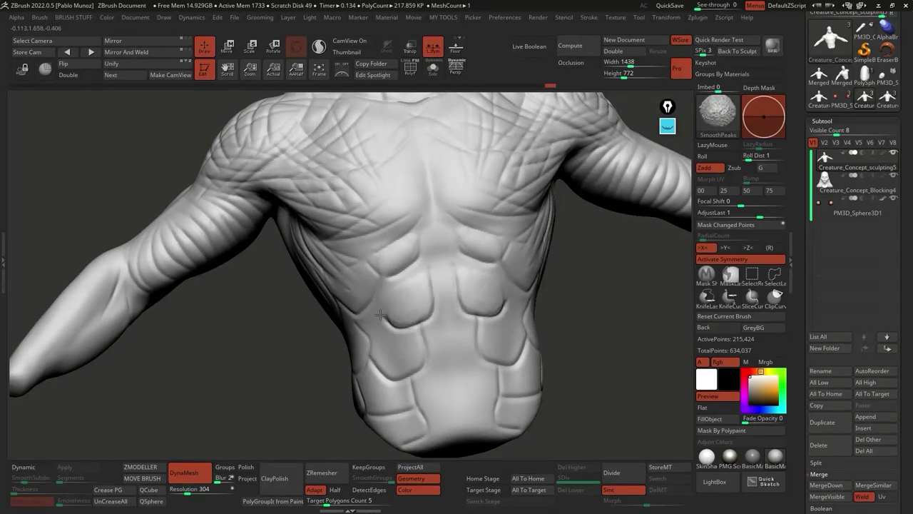
# Step: Build up the folds on the lower pectorals and ribs with the Clay brush and soften them with SmoothPeaks
pyautogui.moveTo(482, 298)
pyautogui.mouseDown(button='right')
pyautogui.moveTo(499, 300)
pyautogui.moveTo(514, 321)
pyautogui.moveTo(473, 291)
pyautogui.mouseUp(button='right')
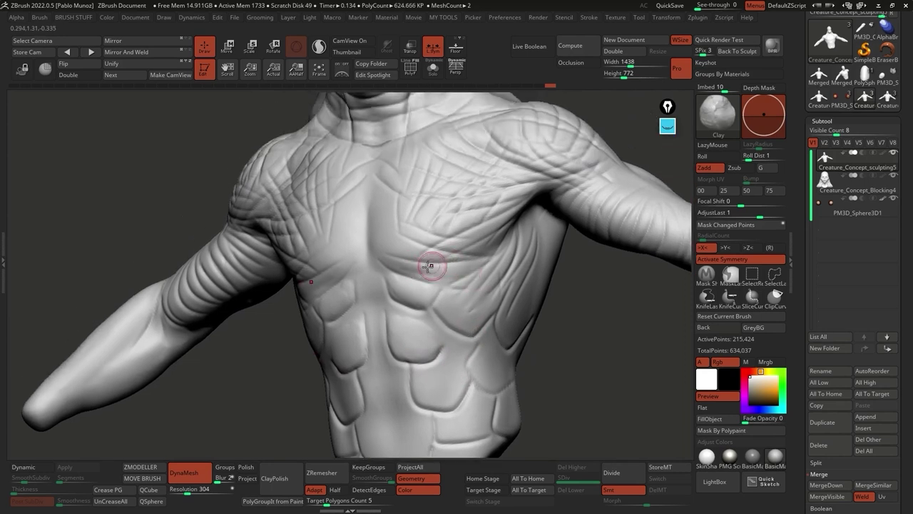
pyautogui.press('shift')
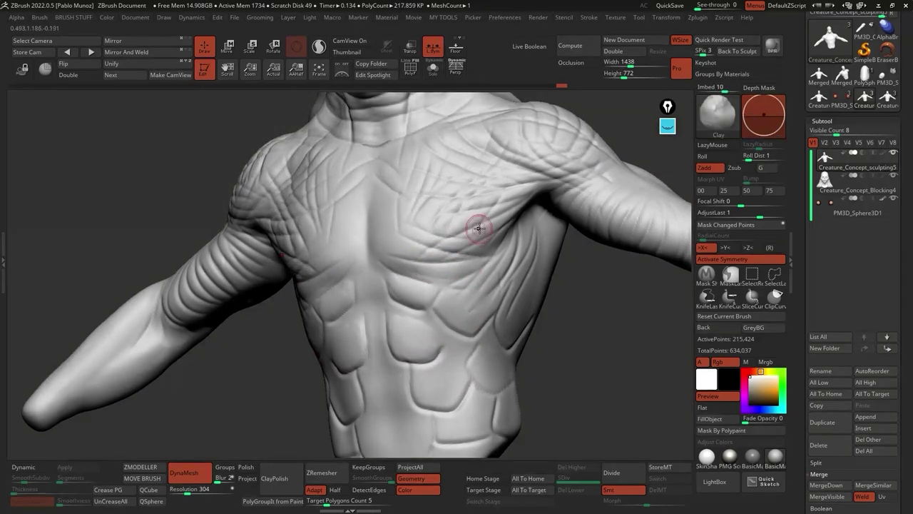
pyautogui.press('shift')
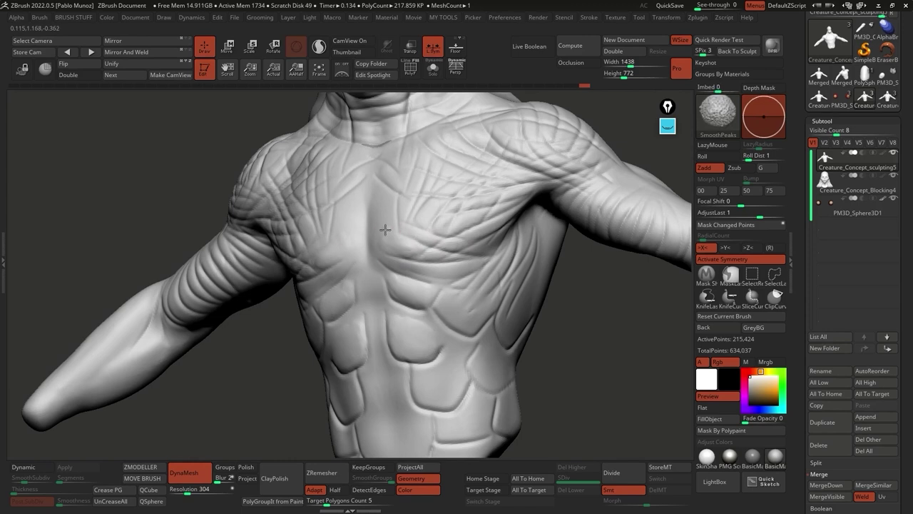
# Step: Add Clay volume between the creases across the collarbones and upper chest, and soften the ridges with SmoothPeaks
pyautogui.moveTo(497, 211); pyautogui.dragTo(499, 246, button='right')
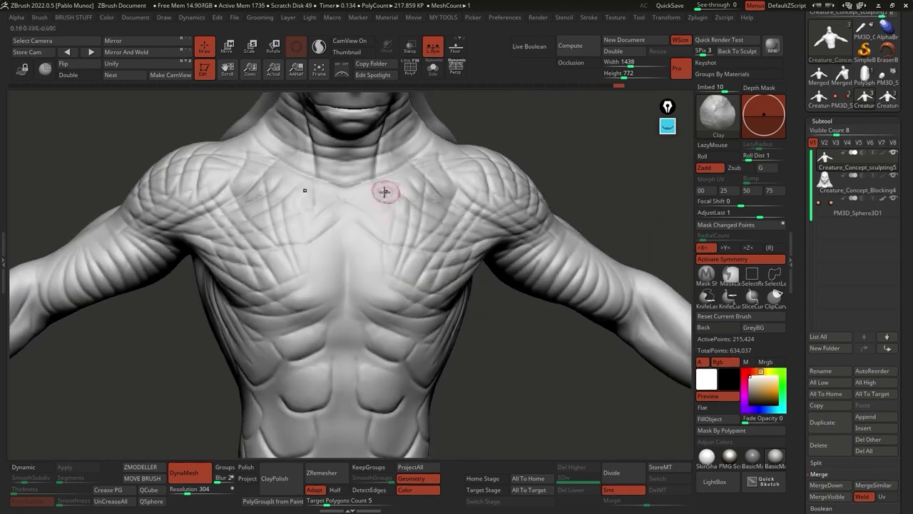
pyautogui.moveTo(381, 189); pyautogui.dragTo(419, 254, button='right')
pyautogui.press('shift')
pyautogui.moveTo(411, 264)
pyautogui.keyDown('shift'); pyautogui.mouseDown()
pyautogui.moveTo(406, 308)
pyautogui.moveTo(396, 286)
pyautogui.mouseUp(); pyautogui.keyUp('shift')
pyautogui.moveTo(414, 335); pyautogui.dragTo(534, 285, button='right')
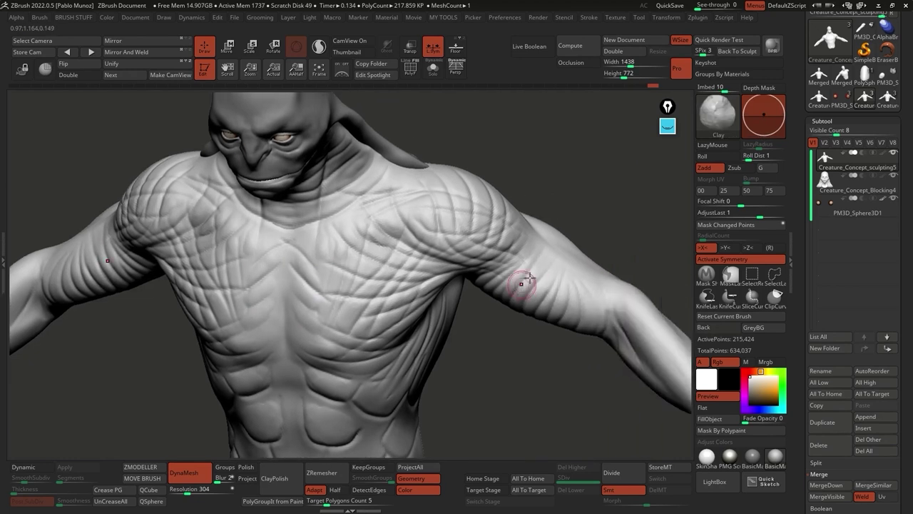
# Step: Select the Standard brush and inspect the folds on the bust from the front and side
pyautogui.moveTo(447, 178)
pyautogui.mouseDown(button='right')
pyautogui.moveTo(469, 261)
pyautogui.moveTo(434, 250)
pyautogui.moveTo(414, 302)
pyautogui.mouseUp(button='right')
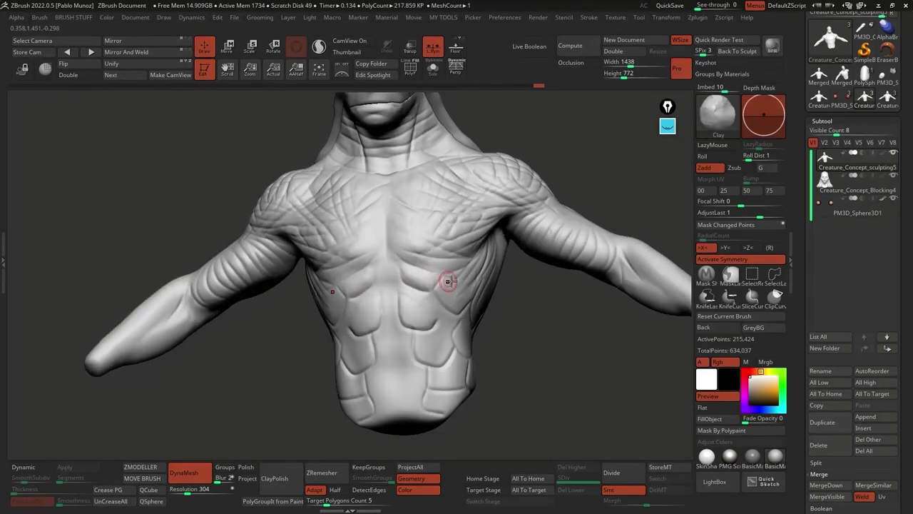
pyautogui.moveTo(524, 314)
pyautogui.mouseDown(button='right')
pyautogui.moveTo(501, 326)
pyautogui.moveTo(486, 354)
pyautogui.moveTo(473, 342)
pyautogui.mouseUp(button='right')
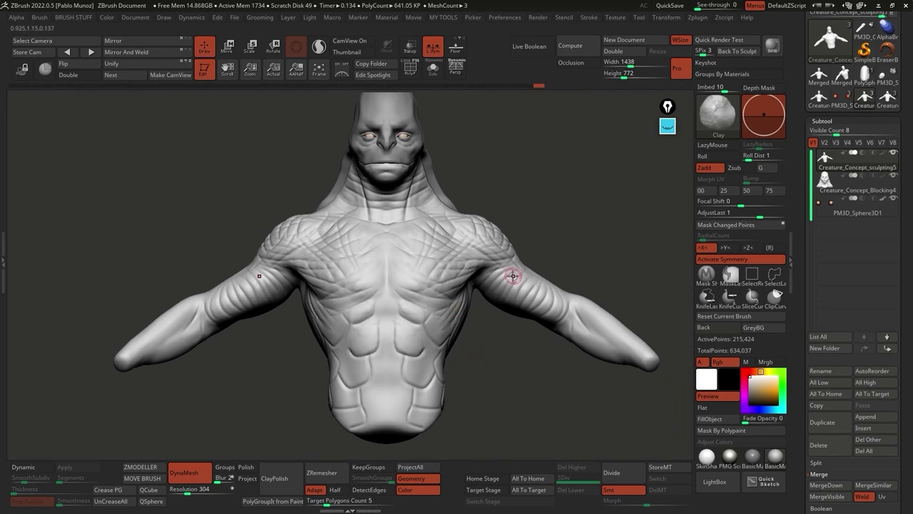
pyautogui.press('b')
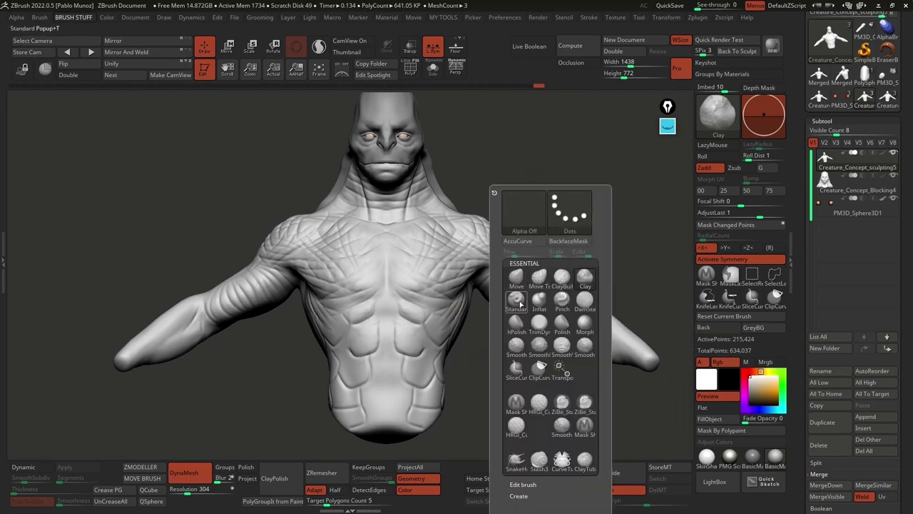
pyautogui.click(516, 302)
pyautogui.press('space')
pyautogui.moveTo(385, 246)
pyautogui.keyDown('ctrl'); pyautogui.mouseDown(button='right')
pyautogui.moveTo(393, 207)
pyautogui.moveTo(398, 214)
pyautogui.moveTo(421, 156)
pyautogui.moveTo(428, 207)
pyautogui.moveTo(396, 227)
pyautogui.mouseUp(button='right'); pyautogui.keyUp('ctrl')
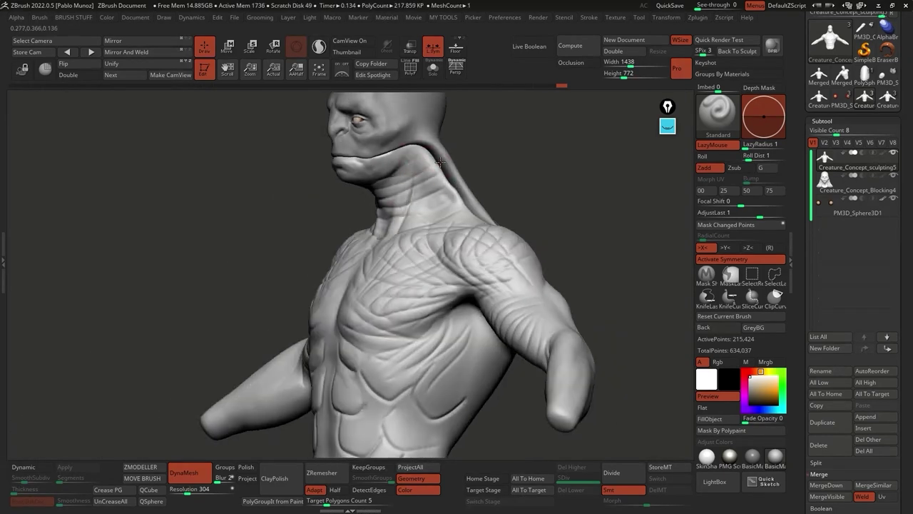
pyautogui.moveTo(496, 182); pyautogui.dragTo(461, 193, button='right')
pyautogui.press('shift')
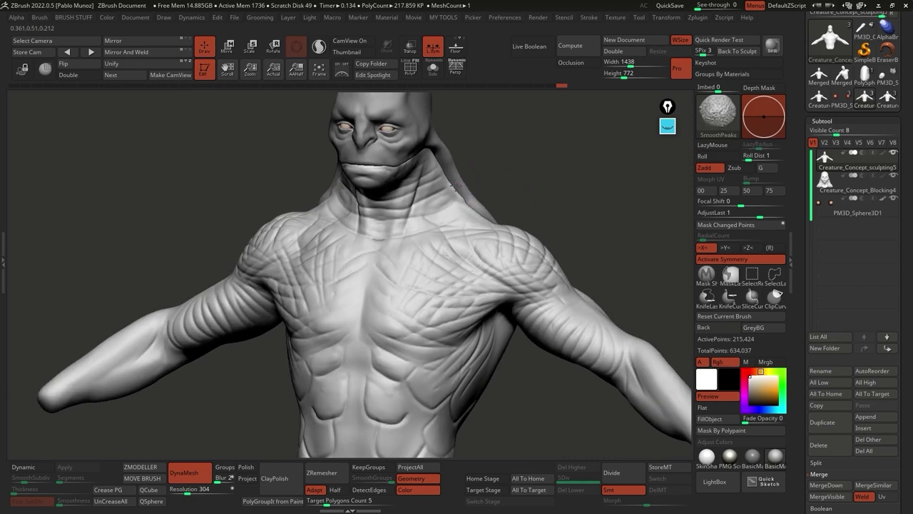
pyautogui.press('l')
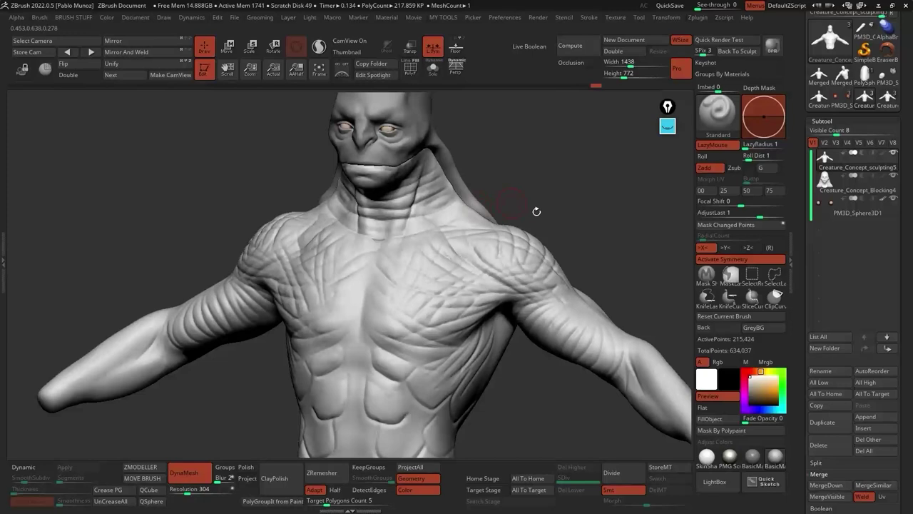
# Step: Switch to the Creature_Concept_sculpting6 version and examine the denser skin folds across its chest, shoulders and abdomen
pyautogui.press('f')
pyautogui.click(887, 100)
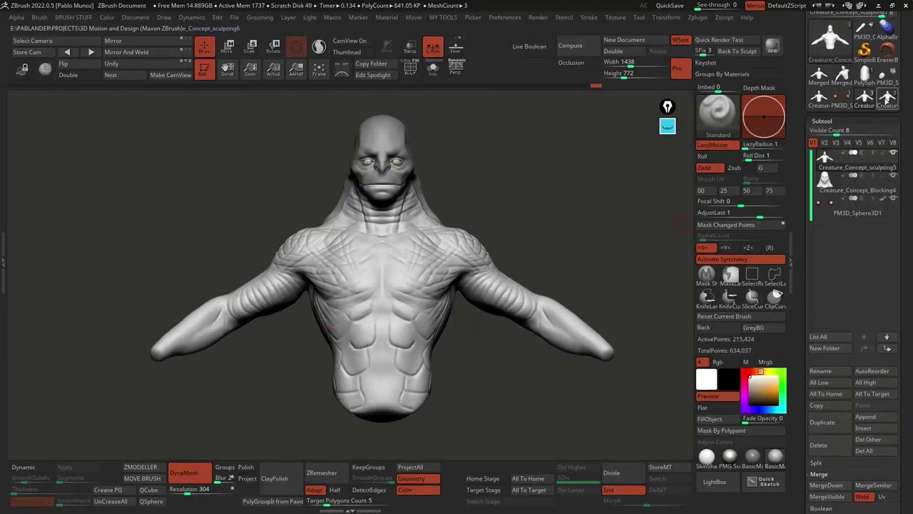
pyautogui.scroll(6, 410, 299)
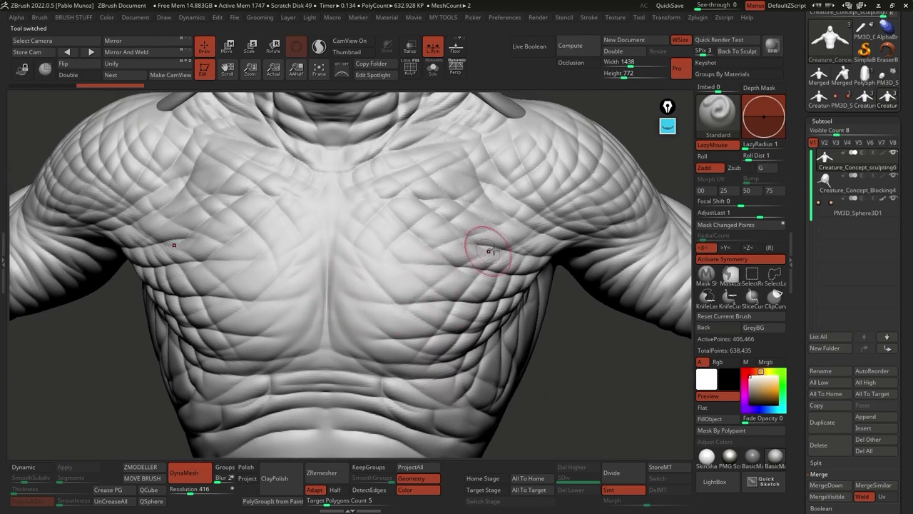
pyautogui.scroll(-5, 489, 245)
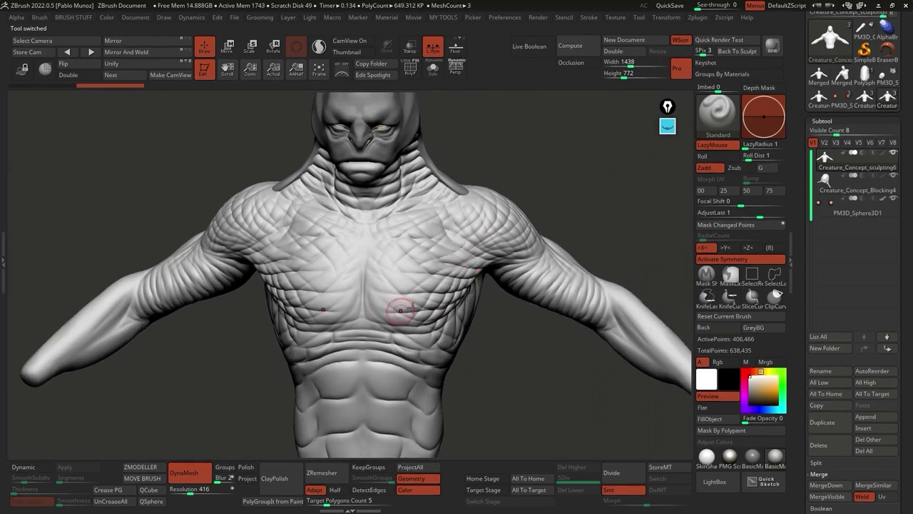
pyautogui.moveTo(522, 327); pyautogui.dragTo(426, 383)
# Step: Show the whole Creature_Concept_sculpting7 version and examine the scale pattern on its head, chest and abdomen from several angles
pyautogui.press('f')
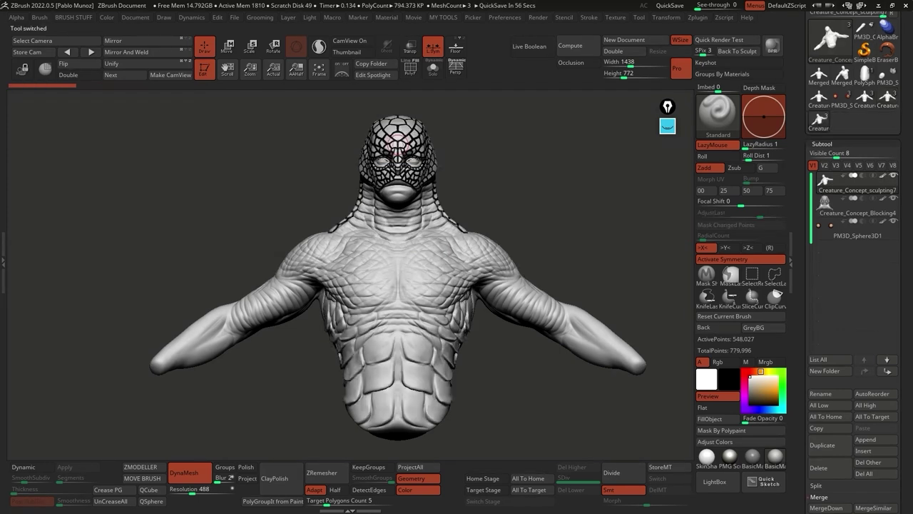
pyautogui.moveTo(343, 118); pyautogui.dragTo(357, 135)
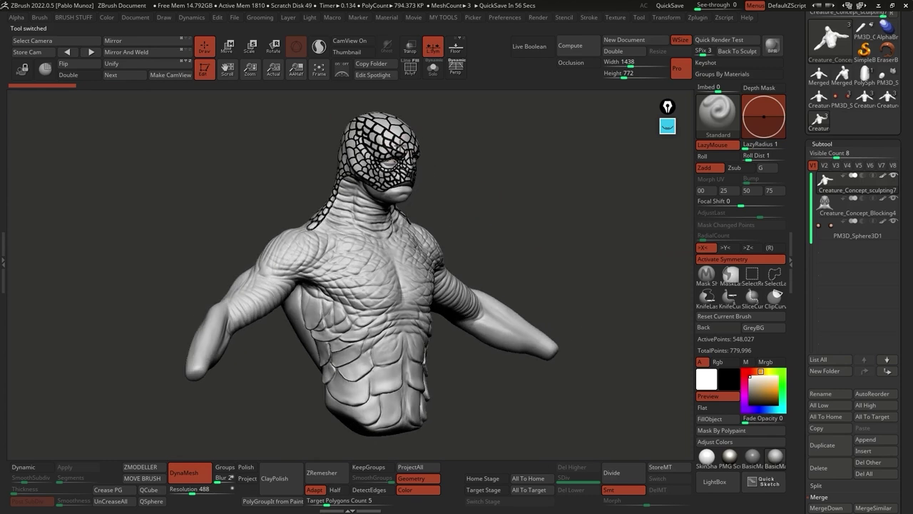
pyautogui.moveTo(388, 165); pyautogui.dragTo(524, 164)
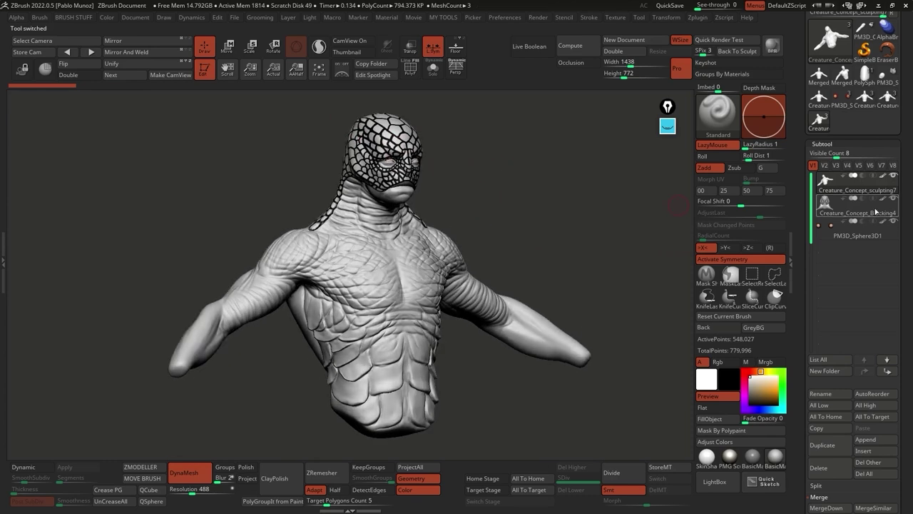
# Step: Switch back to the earlier Creature_Concept_sculpting6 version of the torso, before the overlapping abdominal scales
pyautogui.hotkey('ctrl', 'shift', 'z')
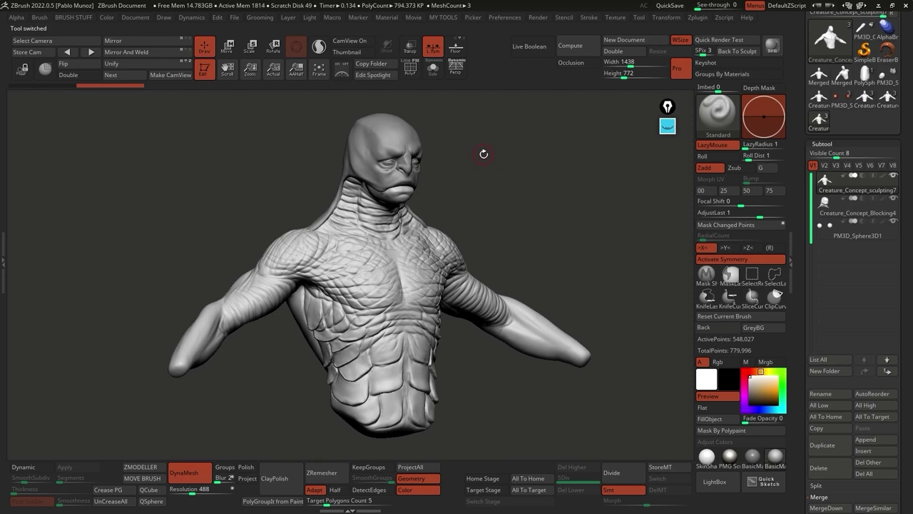
pyautogui.moveTo(481, 369)
pyautogui.mouseDown()
pyautogui.moveTo(452, 371)
pyautogui.moveTo(435, 278)
pyautogui.mouseUp()
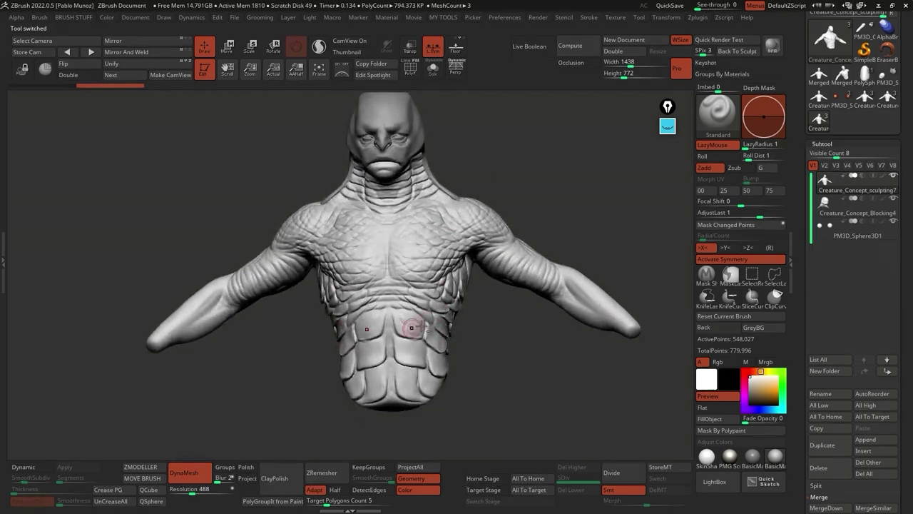
pyautogui.keyDown('ctrl'); pyautogui.moveTo(441, 350); pyautogui.dragTo(458, 336, button='right'); pyautogui.keyUp('ctrl')
pyautogui.moveTo(453, 295)
pyautogui.mouseDown(button='right')
pyautogui.moveTo(514, 292)
pyautogui.moveTo(490, 289)
pyautogui.mouseUp(button='right')
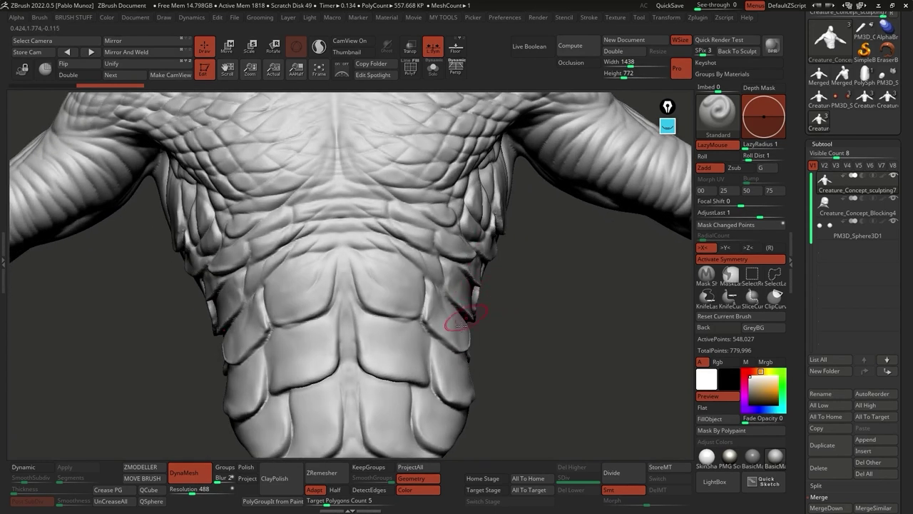
pyautogui.moveTo(473, 321); pyautogui.dragTo(481, 326, button='right')
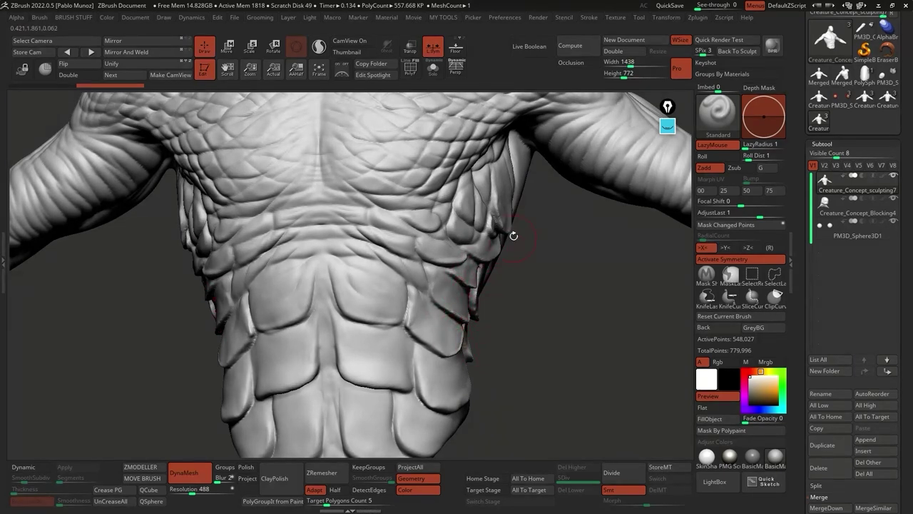
pyautogui.hotkey('ctrl', 'z')
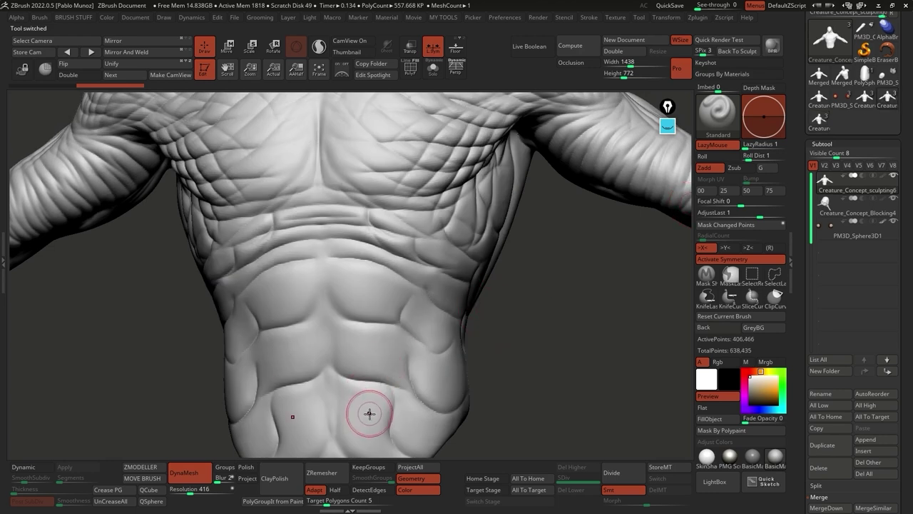
pyautogui.moveTo(531, 322)
pyautogui.mouseDown()
pyautogui.moveTo(538, 306)
pyautogui.moveTo(530, 314)
pyautogui.mouseUp()
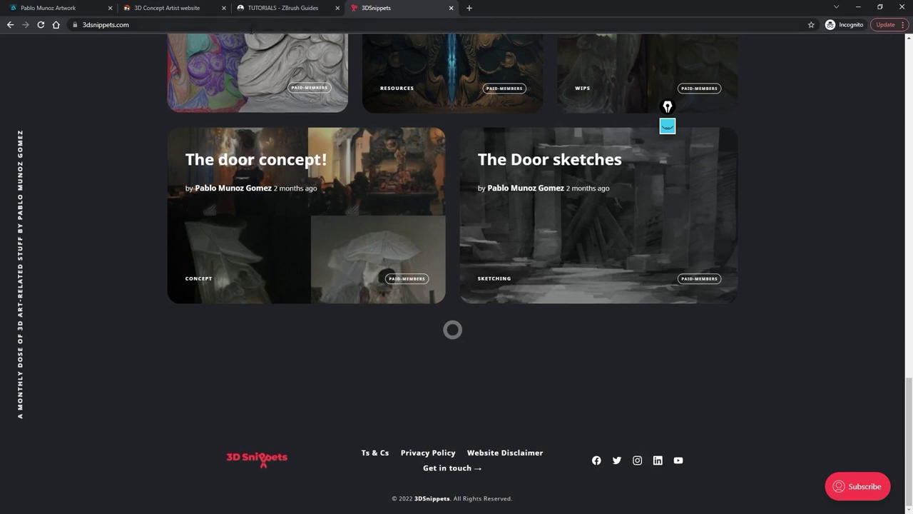
# Step: Switch to the 3D Concept Artist website in the browser and view the Assets section of its resources page
pyautogui.click(183, 6)
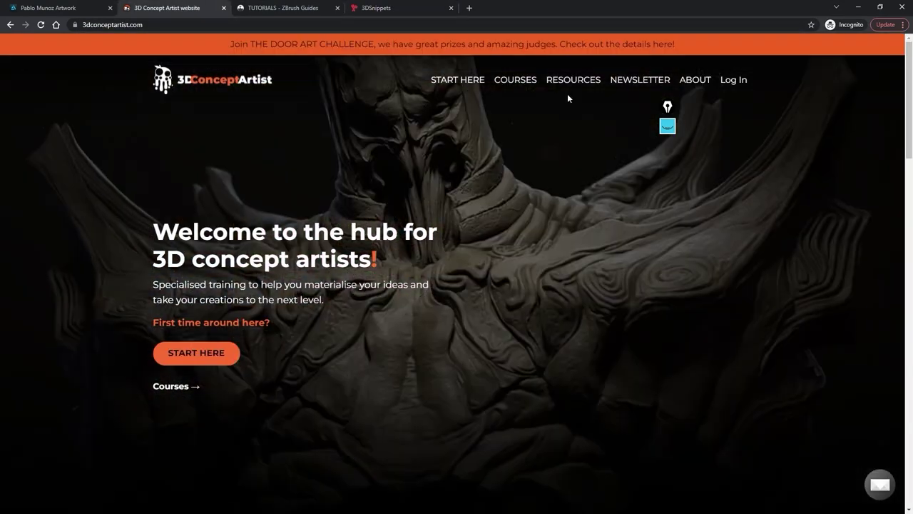
pyautogui.click(581, 83)
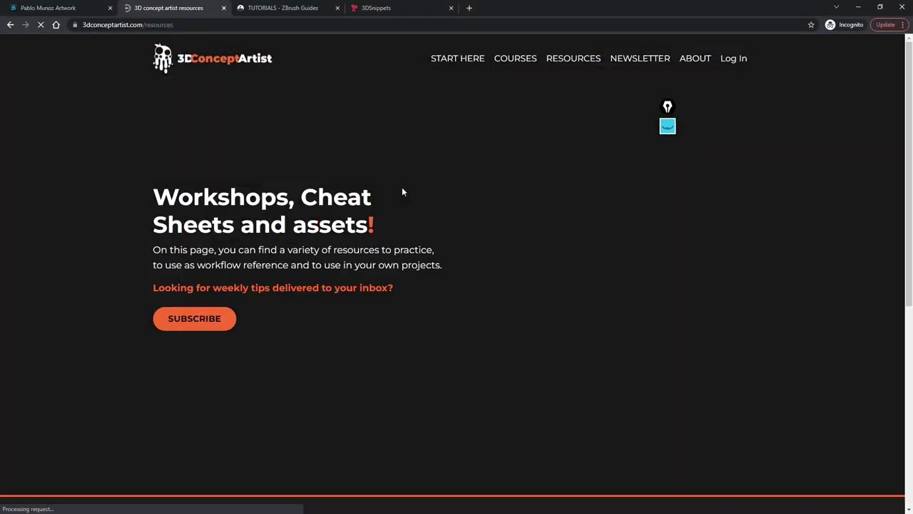
pyautogui.scroll(-5, 328, 165)
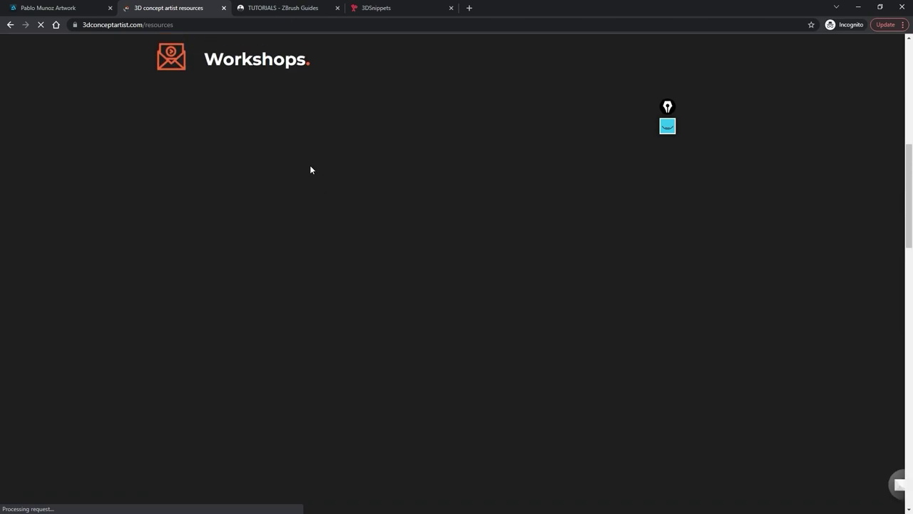
pyautogui.scroll(-5, 309, 166)
pyautogui.scroll(-10, 315, 172)
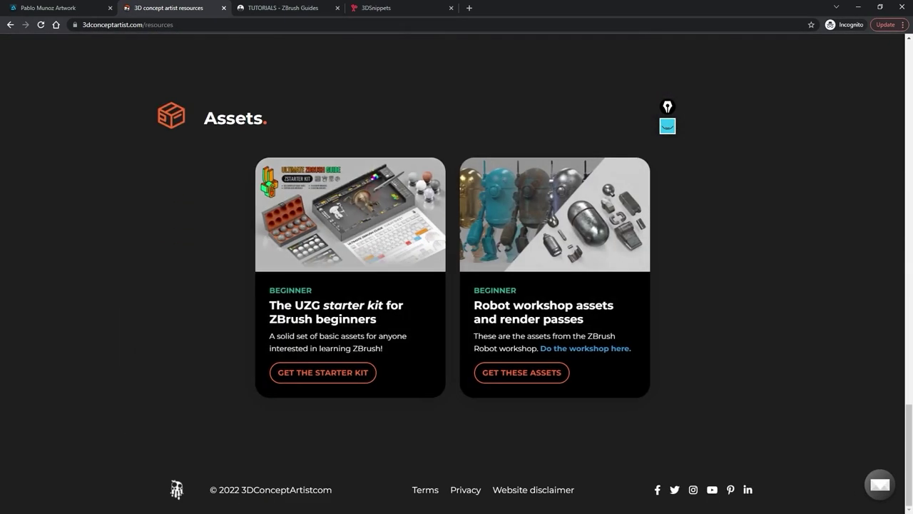
# Step: Open the UZG starter kit page for ZBrush beginners, view its contents, and return to ZBrush
pyautogui.click(319, 374)
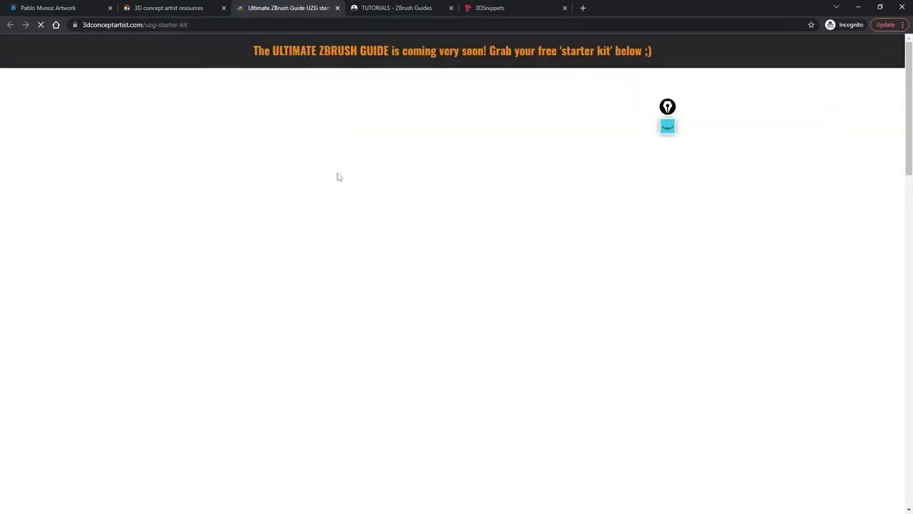
pyautogui.scroll(-7, 352, 128)
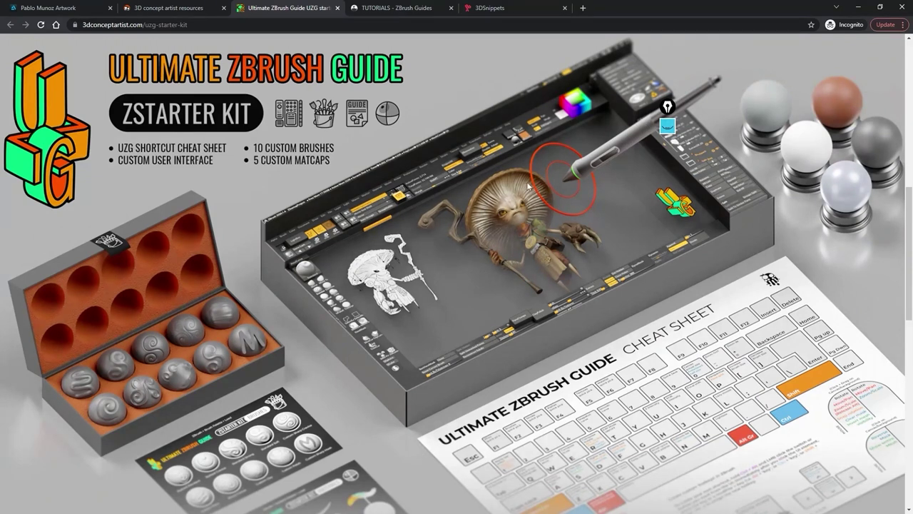
pyautogui.scroll(-1, 499, 326)
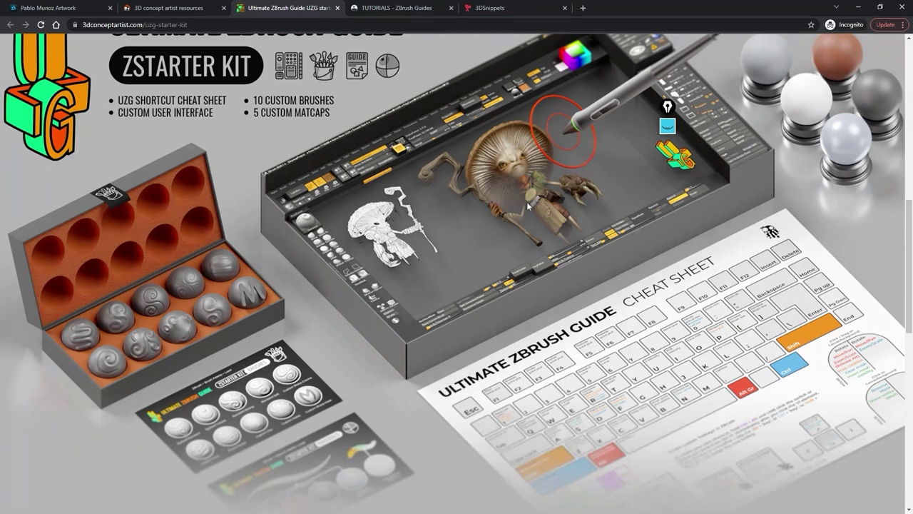
pyautogui.scroll(1, 495, 228)
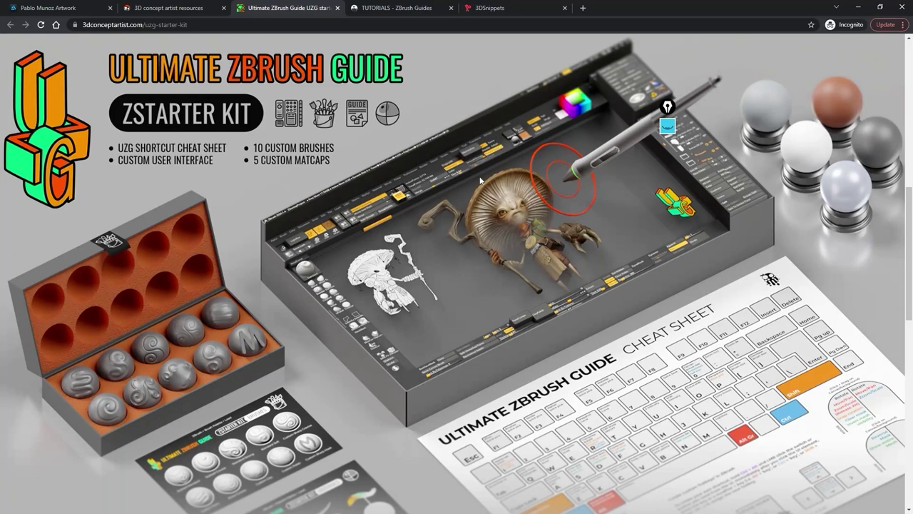
pyautogui.click(859, 6)
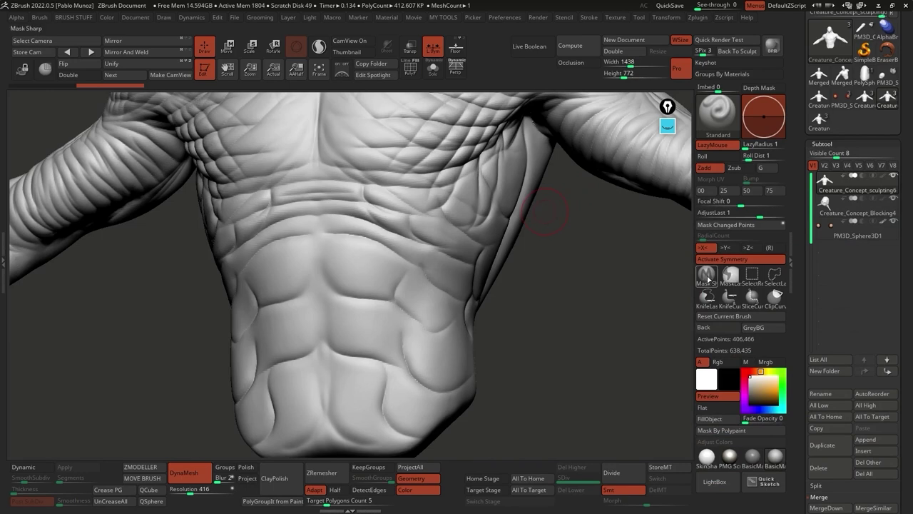
# Step: Mask the upper outer plate on the side of the abdomen with the Mask Sharp brush and invert the mask
pyautogui.press('space')
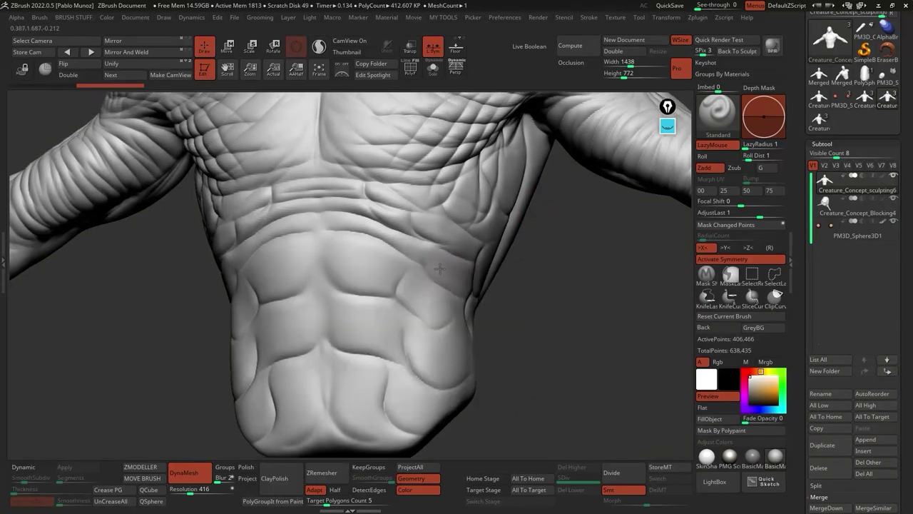
pyautogui.moveTo(444, 269); pyautogui.dragTo(441, 251, button='right')
pyautogui.moveTo(406, 253)
pyautogui.keyDown('ctrl'); pyautogui.mouseDown()
pyautogui.moveTo(408, 289)
pyautogui.moveTo(429, 301)
pyautogui.moveTo(451, 292)
pyautogui.moveTo(422, 285)
pyautogui.moveTo(407, 267)
pyautogui.mouseUp(); pyautogui.keyUp('ctrl')
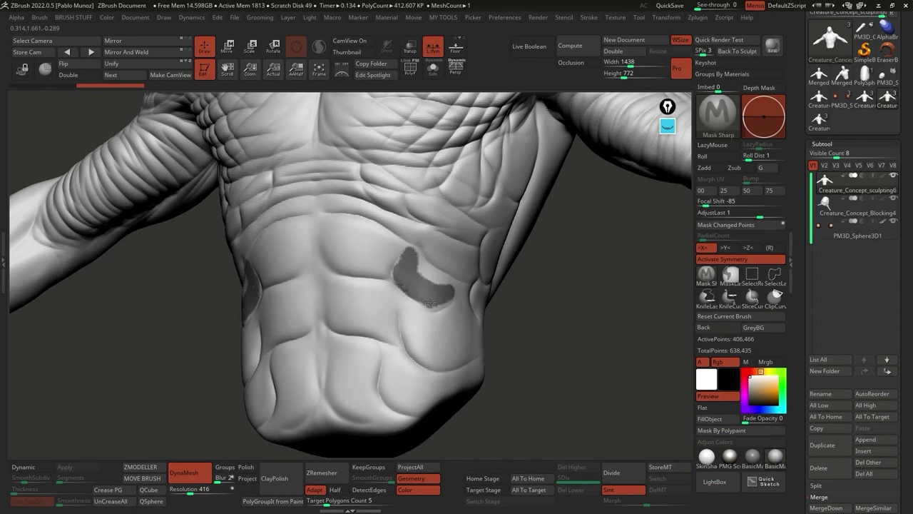
pyautogui.moveTo(429, 305)
pyautogui.keyDown('ctrl'); pyautogui.mouseDown()
pyautogui.moveTo(456, 293)
pyautogui.moveTo(419, 266)
pyautogui.mouseUp(); pyautogui.keyUp('ctrl')
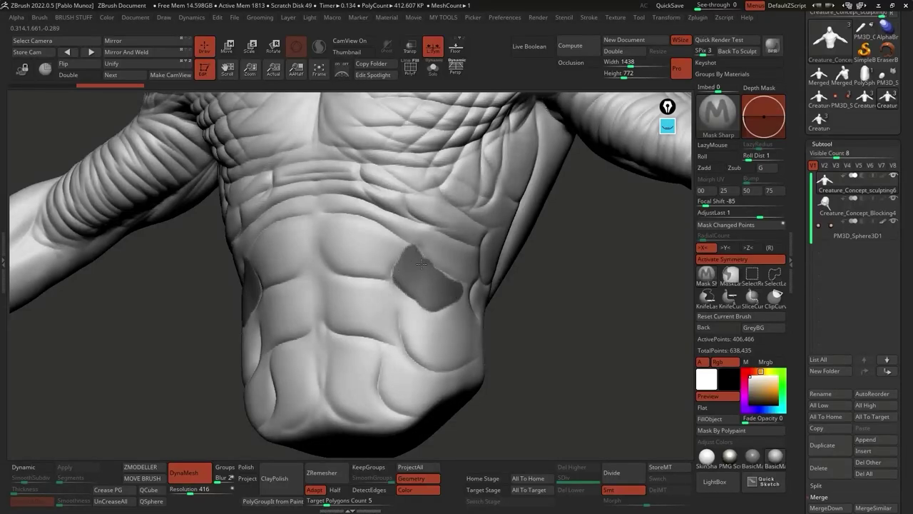
pyautogui.moveTo(526, 318); pyautogui.dragTo(545, 325)
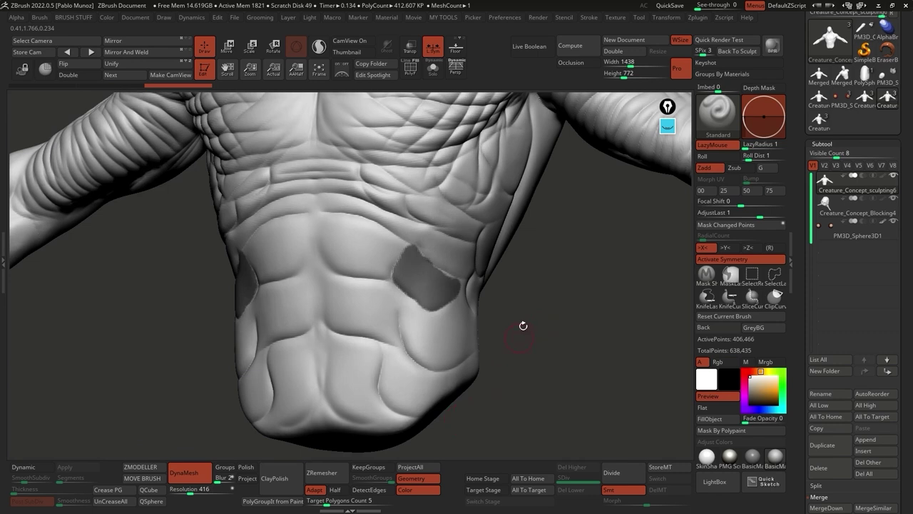
pyautogui.keyDown('ctrl'); pyautogui.click(514, 321); pyautogui.keyUp('ctrl')
# Step: Build up the lower edge of the unmasked upper outer plate with the Standard brush to form a raised scale
pyautogui.press('b')
pyautogui.press('m')
pyautogui.press('v')
pyautogui.click(448, 301)
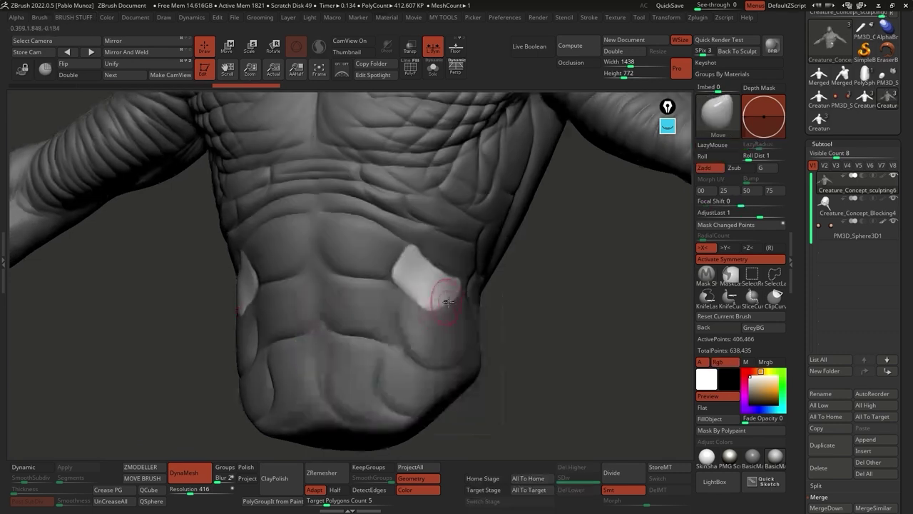
pyautogui.press('b')
pyautogui.press('s')
pyautogui.press('t')
pyautogui.moveTo(500, 307); pyautogui.dragTo(391, 278)
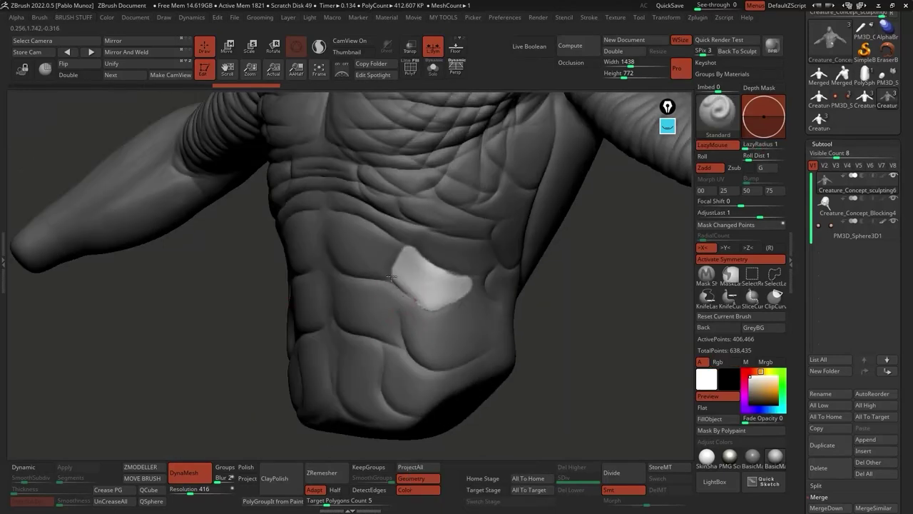
pyautogui.moveTo(450, 301); pyautogui.dragTo(395, 283)
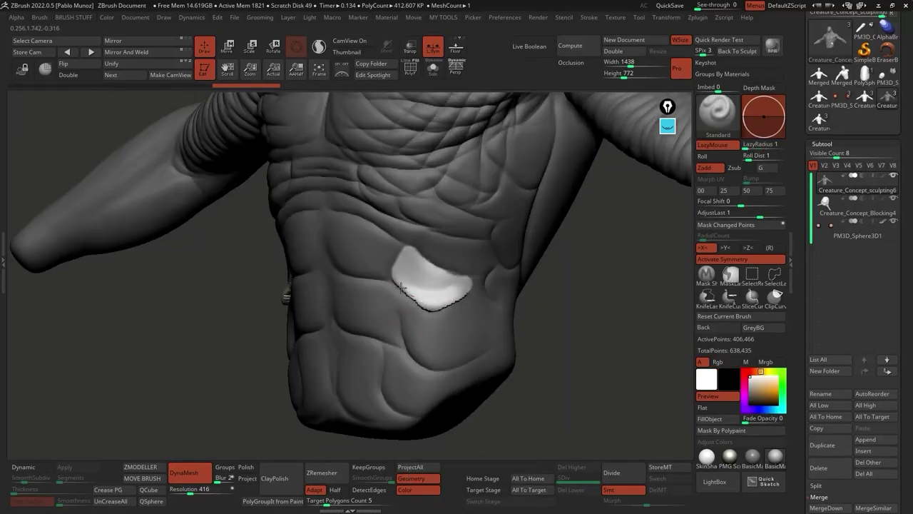
pyautogui.press('shift')
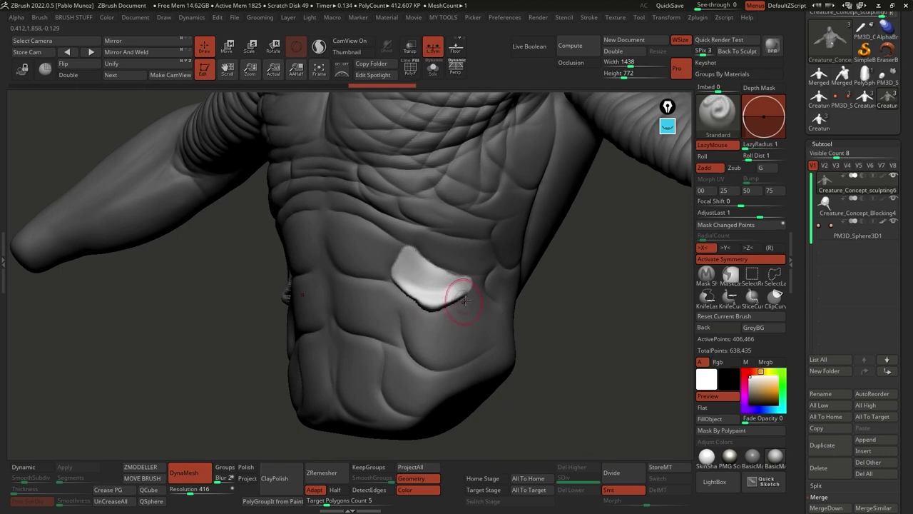
# Step: Pull the upper scale's lower edge outward with the Move brush, smooth it, and clear the mask
pyautogui.press('b')
pyautogui.click(445, 280)
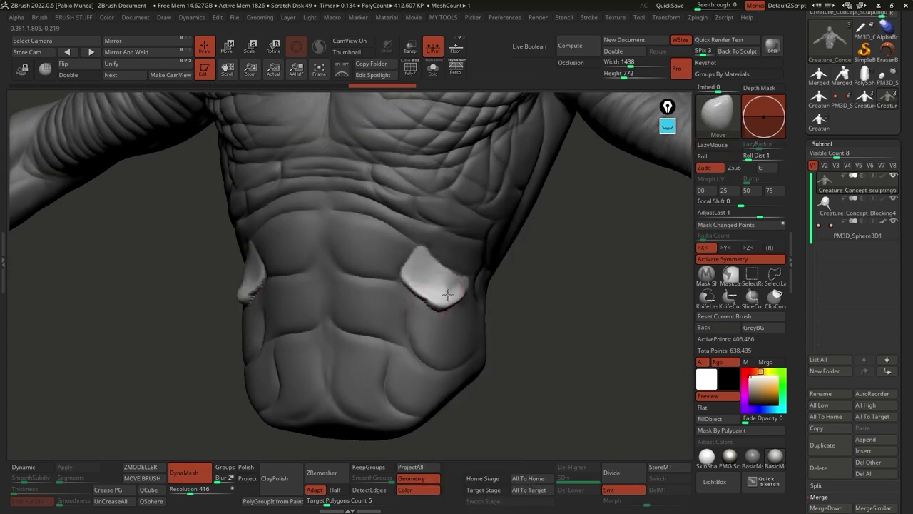
pyautogui.press('space')
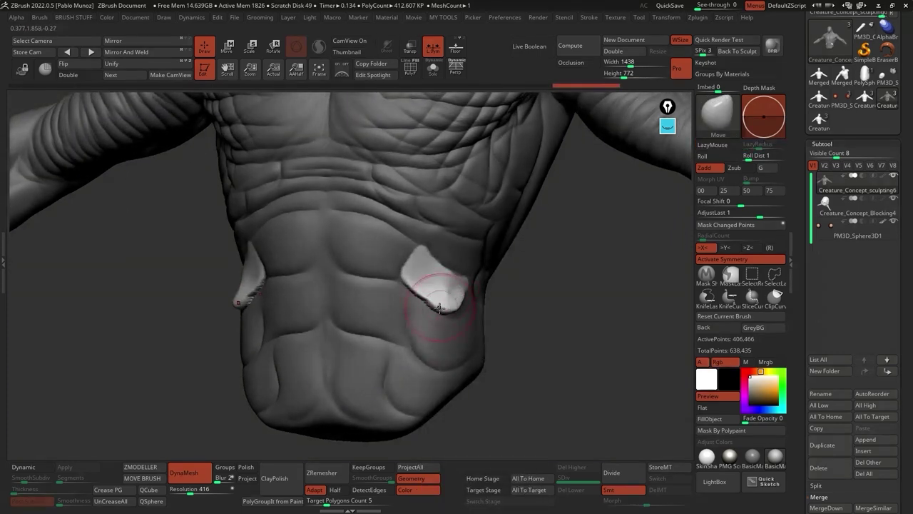
pyautogui.keyDown('shift'); pyautogui.moveTo(438, 292); pyautogui.dragTo(460, 296, button='right'); pyautogui.keyUp('shift')
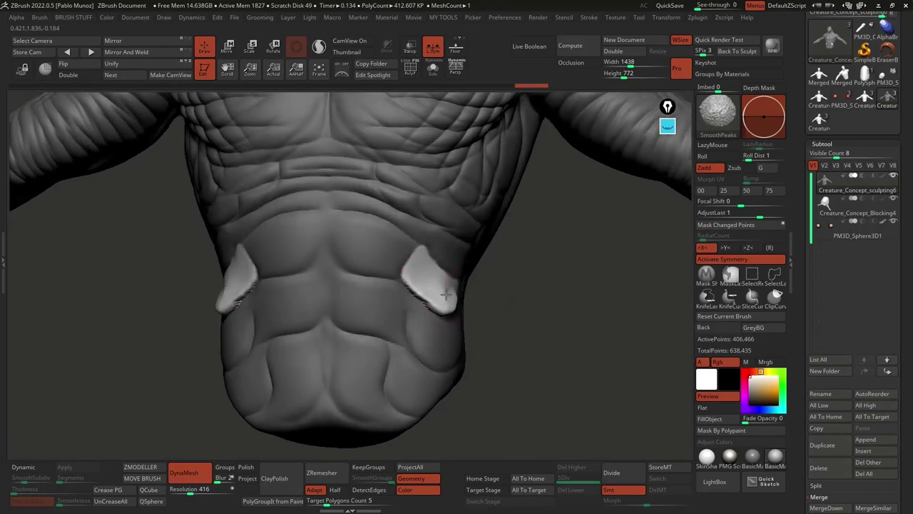
pyautogui.keyDown('ctrl'); pyautogui.moveTo(503, 289); pyautogui.dragTo(503, 235); pyautogui.keyUp('ctrl')
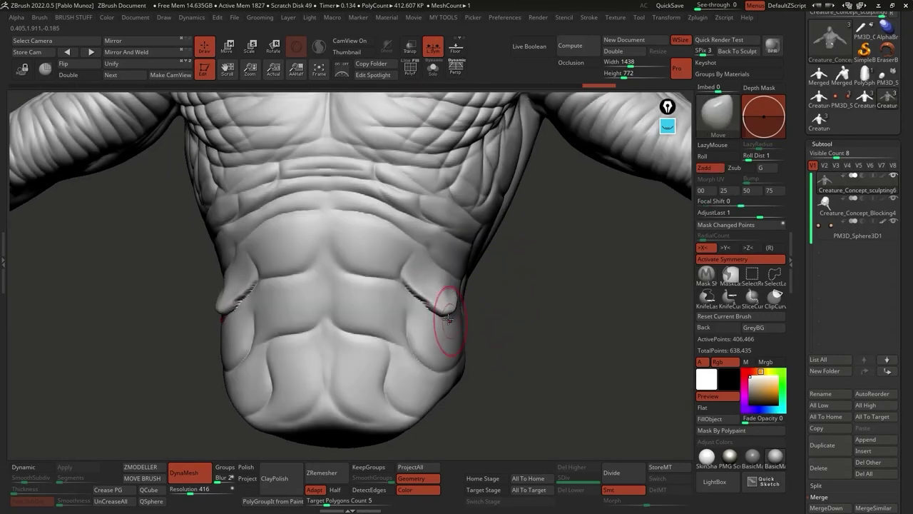
pyautogui.moveTo(428, 296)
pyautogui.mouseDown()
pyautogui.moveTo(434, 302)
pyautogui.moveTo(423, 301)
pyautogui.mouseUp()
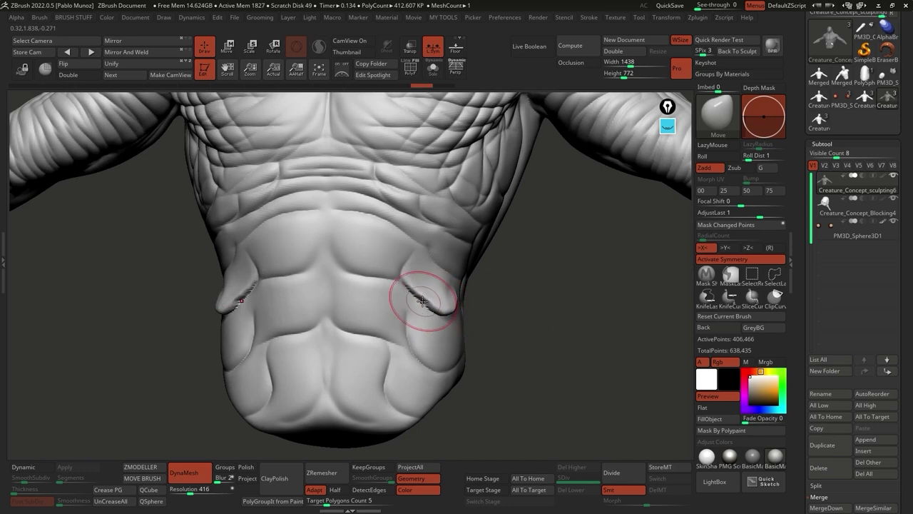
# Step: Mask the large side plate directly below the first raised scale and invert the mask
pyautogui.moveTo(499, 327); pyautogui.dragTo(490, 309)
pyautogui.keyDown('ctrl'); pyautogui.moveTo(417, 294); pyautogui.dragTo(431, 341); pyautogui.keyUp('ctrl')
pyautogui.keyDown('ctrl'); pyautogui.moveTo(506, 310); pyautogui.dragTo(508, 299); pyautogui.keyUp('ctrl')
pyautogui.moveTo(508, 299); pyautogui.dragTo(483, 297)
pyautogui.moveTo(420, 284)
pyautogui.keyDown('ctrl'); pyautogui.mouseDown()
pyautogui.moveTo(426, 324)
pyautogui.moveTo(440, 302)
pyautogui.moveTo(463, 321)
pyautogui.moveTo(474, 300)
pyautogui.moveTo(484, 307)
pyautogui.moveTo(454, 316)
pyautogui.mouseUp(); pyautogui.keyUp('ctrl')
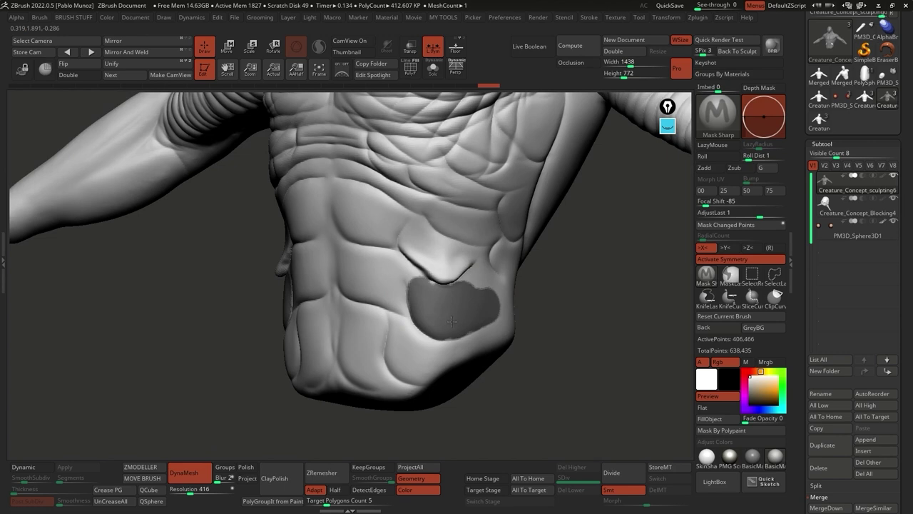
pyautogui.keyDown('ctrl'); pyautogui.click(547, 309); pyautogui.keyUp('ctrl')
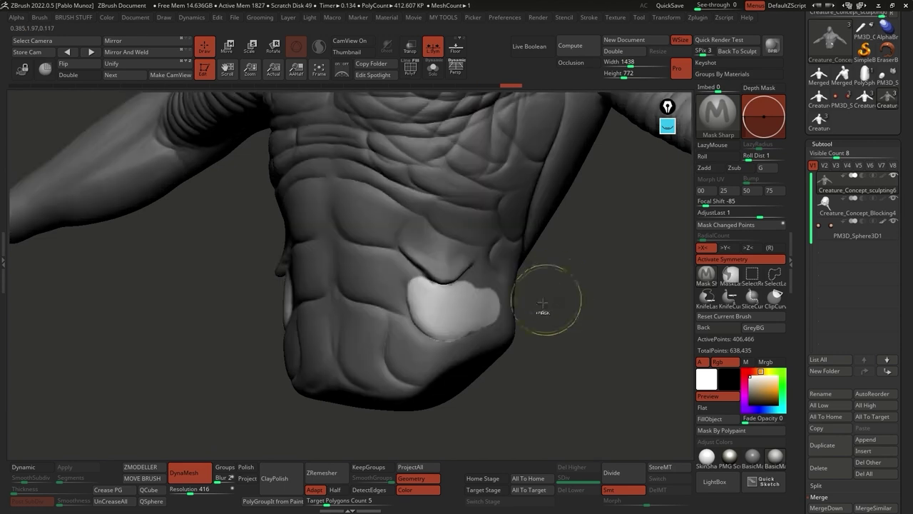
# Step: Pull the lower side plate's edge outward with the Move brush, smooth it, and clear the mask
pyautogui.press('b')
pyautogui.press('m')
pyautogui.press('v')
pyautogui.moveTo(543, 311)
pyautogui.mouseDown()
pyautogui.moveTo(458, 344)
pyautogui.moveTo(448, 328)
pyautogui.moveTo(482, 310)
pyautogui.moveTo(495, 323)
pyautogui.mouseUp()
pyautogui.moveTo(495, 323); pyautogui.dragTo(480, 317, button='right')
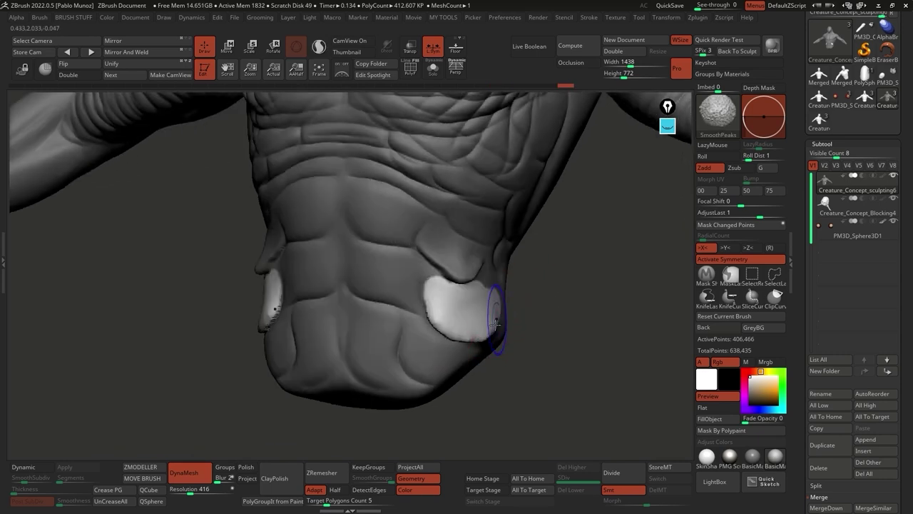
pyautogui.keyDown('ctrl'); pyautogui.moveTo(534, 299); pyautogui.dragTo(524, 340); pyautogui.keyUp('ctrl')
# Step: Mask the small plate on the flank beside the two raised scales and invert the mask
pyautogui.moveTo(526, 334)
pyautogui.mouseDown(button='right')
pyautogui.moveTo(534, 316)
pyautogui.moveTo(507, 275)
pyautogui.mouseUp(button='right')
pyautogui.keyDown('ctrl'); pyautogui.moveTo(506, 241); pyautogui.dragTo(511, 271); pyautogui.keyUp('ctrl')
pyautogui.moveTo(547, 264); pyautogui.dragTo(568, 285, button='right')
pyautogui.keyDown('ctrl'); pyautogui.click(567, 285); pyautogui.keyUp('ctrl')
pyautogui.moveTo(514, 240)
pyautogui.keyDown('ctrl'); pyautogui.mouseDown()
pyautogui.moveTo(505, 251)
pyautogui.moveTo(510, 245)
pyautogui.moveTo(512, 264)
pyautogui.moveTo(531, 275)
pyautogui.mouseUp(); pyautogui.keyUp('ctrl')
pyautogui.keyDown('ctrl'); pyautogui.click(570, 306); pyautogui.keyUp('ctrl')
# Step: Pull out the edge of the small flank plate with the Move brush and clear the mask
pyautogui.moveTo(571, 306)
pyautogui.mouseDown(button='right')
pyautogui.moveTo(547, 278)
pyautogui.moveTo(528, 280)
pyautogui.mouseUp(button='right')
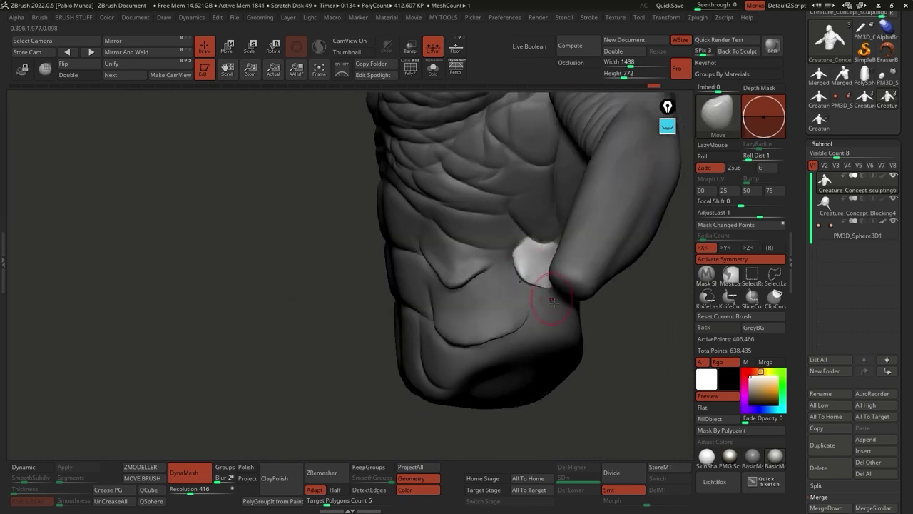
pyautogui.press('ctrl')
pyautogui.keyDown('ctrl'); pyautogui.moveTo(610, 330); pyautogui.dragTo(600, 322); pyautogui.keyUp('ctrl')
pyautogui.moveTo(599, 321); pyautogui.dragTo(532, 267, button='right')
pyautogui.keyDown('ctrl'); pyautogui.moveTo(548, 264); pyautogui.dragTo(559, 261); pyautogui.keyUp('ctrl')
pyautogui.keyDown('ctrl'); pyautogui.moveTo(532, 285); pyautogui.dragTo(546, 303); pyautogui.keyUp('ctrl')
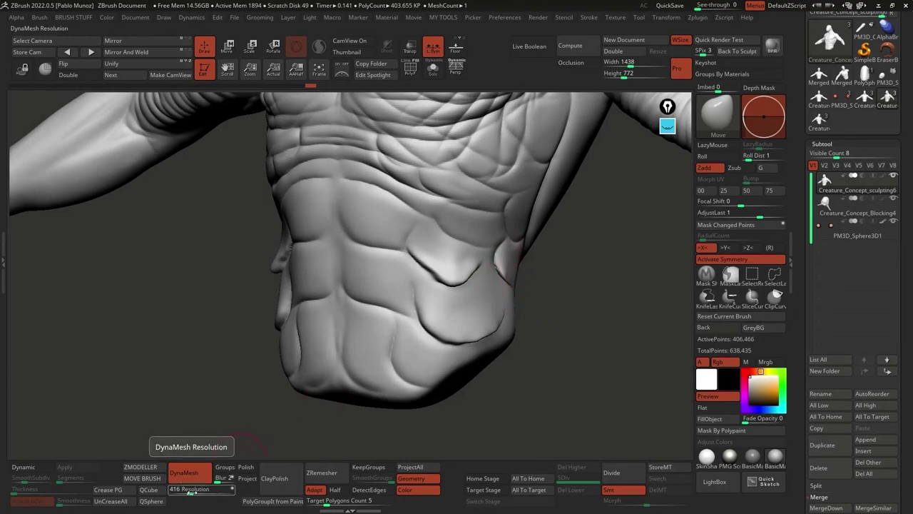
pyautogui.keyDown('alt'); pyautogui.moveTo(464, 264); pyautogui.dragTo(458, 303); pyautogui.keyUp('alt')
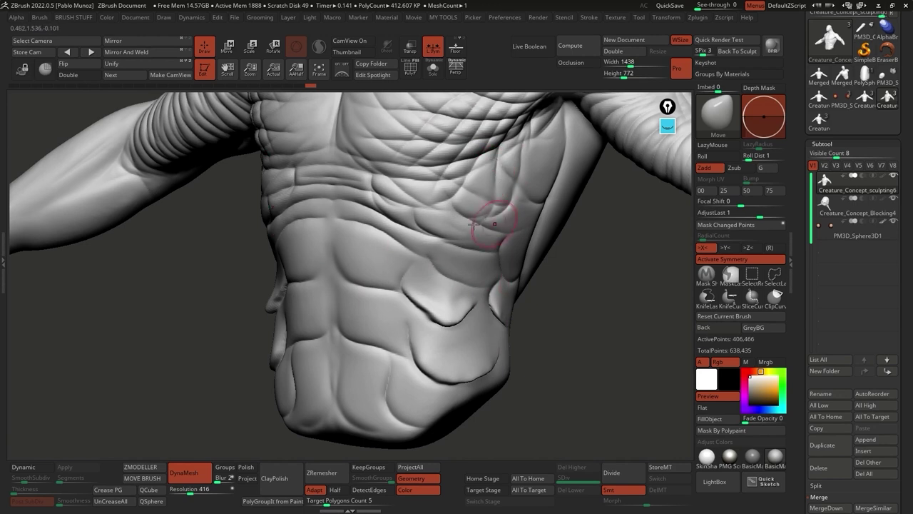
pyautogui.moveTo(495, 265); pyautogui.dragTo(490, 251, button='right')
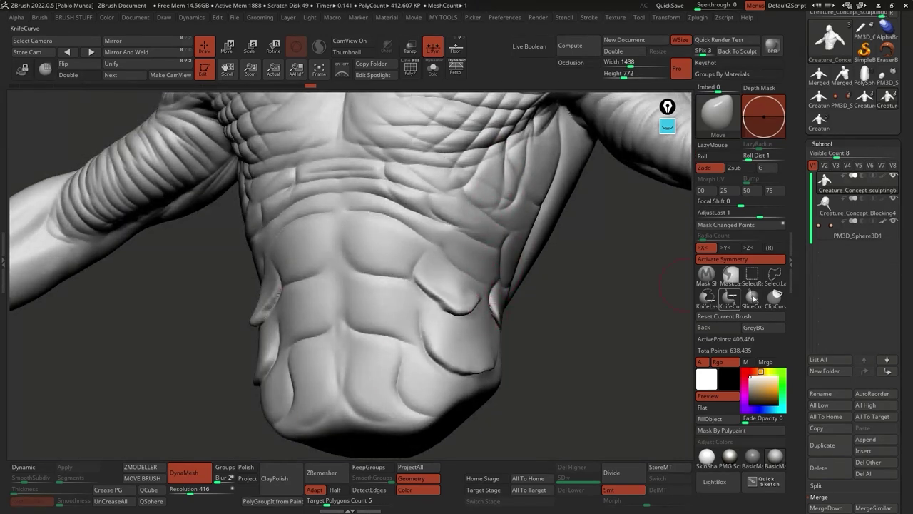
# Step: Enable the Project option in the DynaMesh settings for the creature body
pyautogui.scroll(-10, 846, 247)
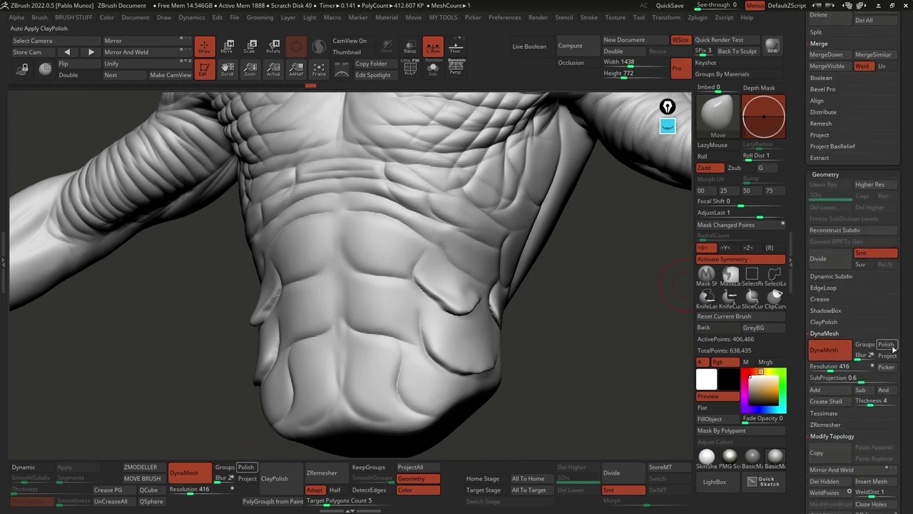
pyautogui.click(890, 358)
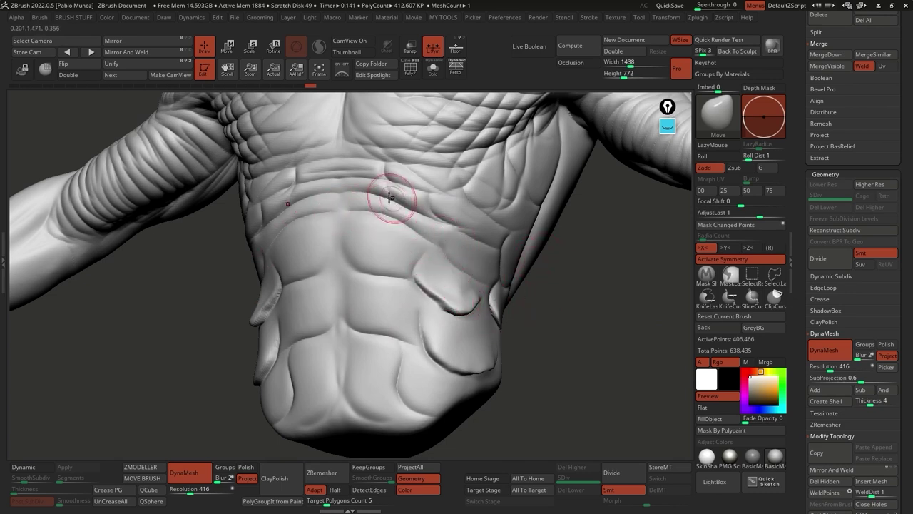
pyautogui.moveTo(575, 347); pyautogui.dragTo(671, 321)
pyautogui.moveTo(621, 375); pyautogui.dragTo(414, 355)
pyautogui.moveTo(499, 400); pyautogui.dragTo(442, 378)
# Step: Switch to the more finished Creature_Concept_sculpting7 version and examine its scales on the chest, abdomen and flanks
pyautogui.scroll(10, 800, 267)
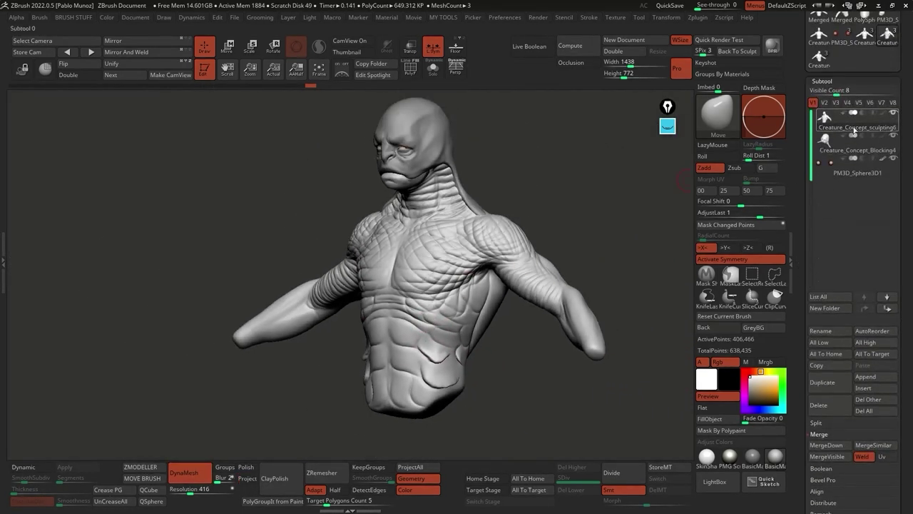
pyautogui.click(884, 40)
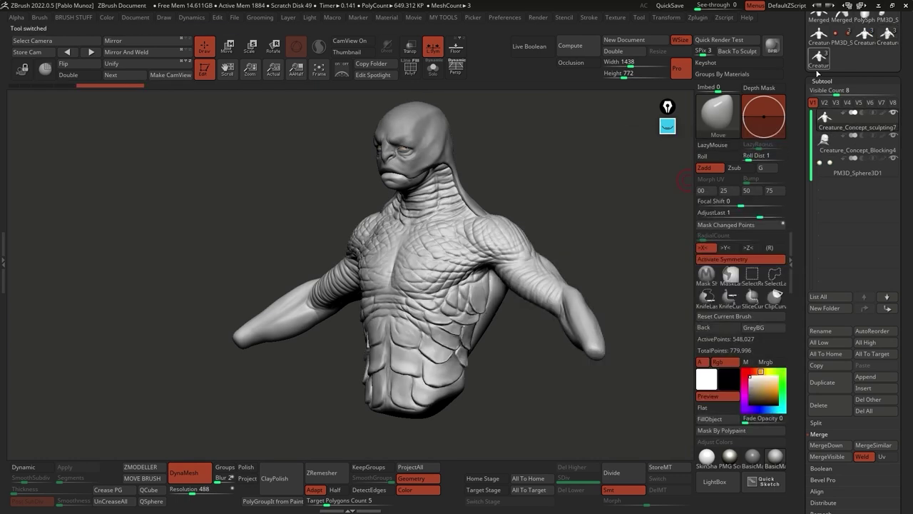
pyautogui.moveTo(590, 218); pyautogui.dragTo(473, 264)
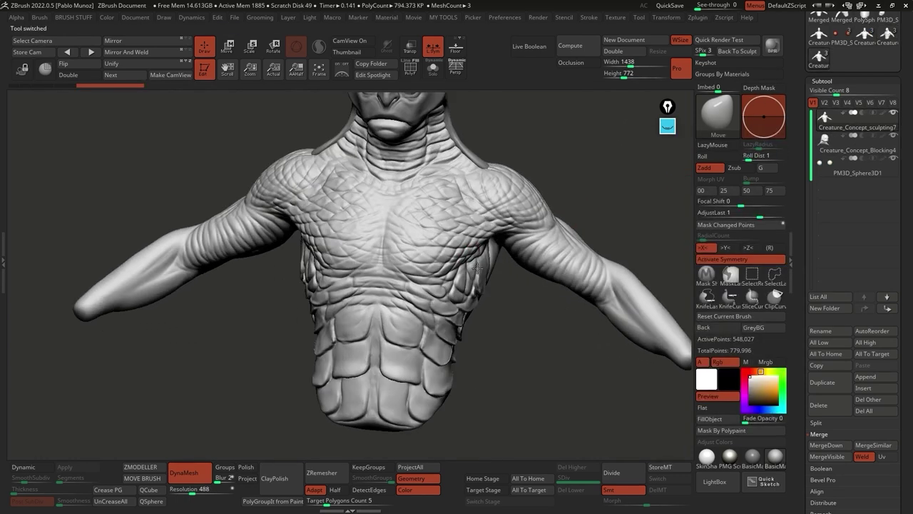
pyautogui.scroll(3, 464, 253)
pyautogui.scroll(4, 463, 254)
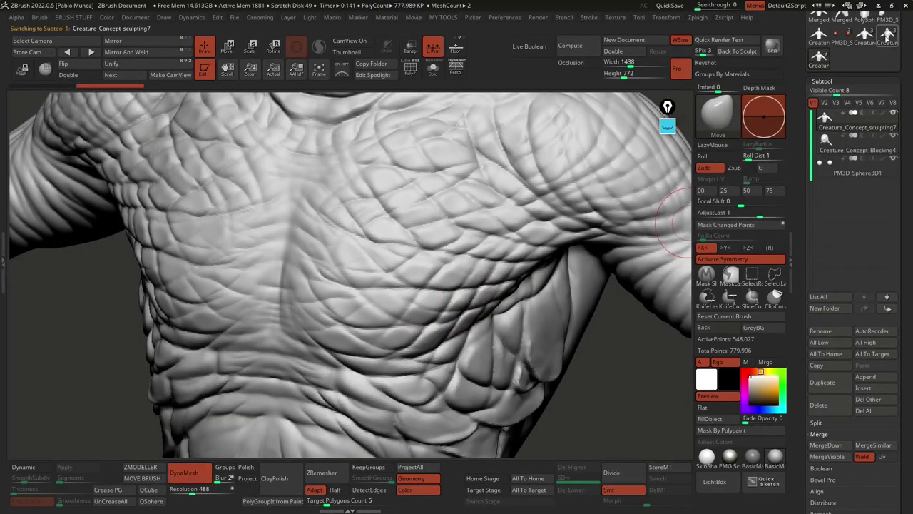
# Step: Return to the Creature_Concept_sculpting6 version and build up the chest scales with the Clay brush
pyautogui.click(885, 40)
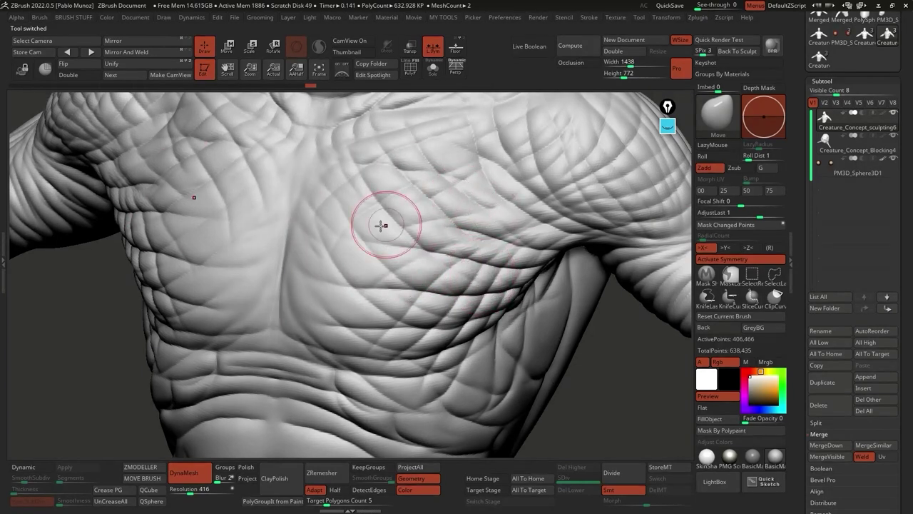
pyautogui.moveTo(490, 264)
pyautogui.mouseDown(button='right')
pyautogui.moveTo(484, 256)
pyautogui.moveTo(489, 265)
pyautogui.moveTo(417, 285)
pyautogui.mouseUp(button='right')
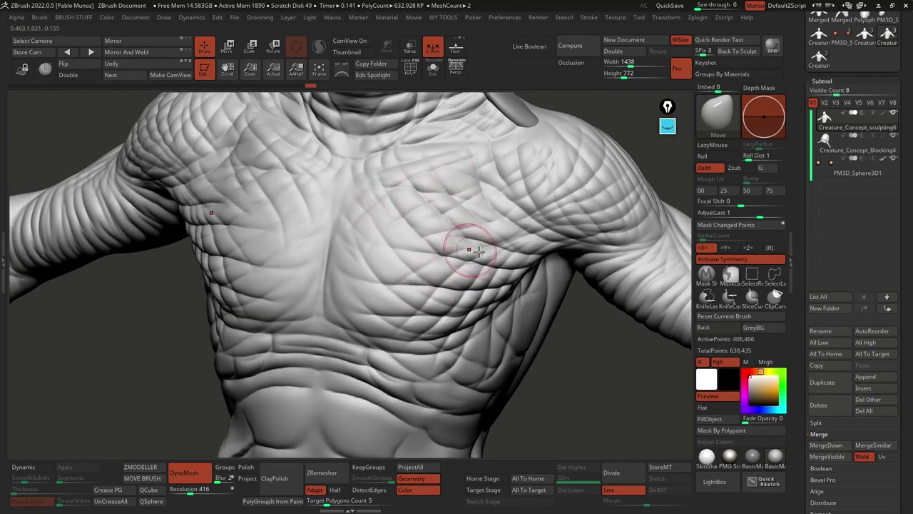
pyautogui.moveTo(457, 230); pyautogui.dragTo(435, 251, button='right')
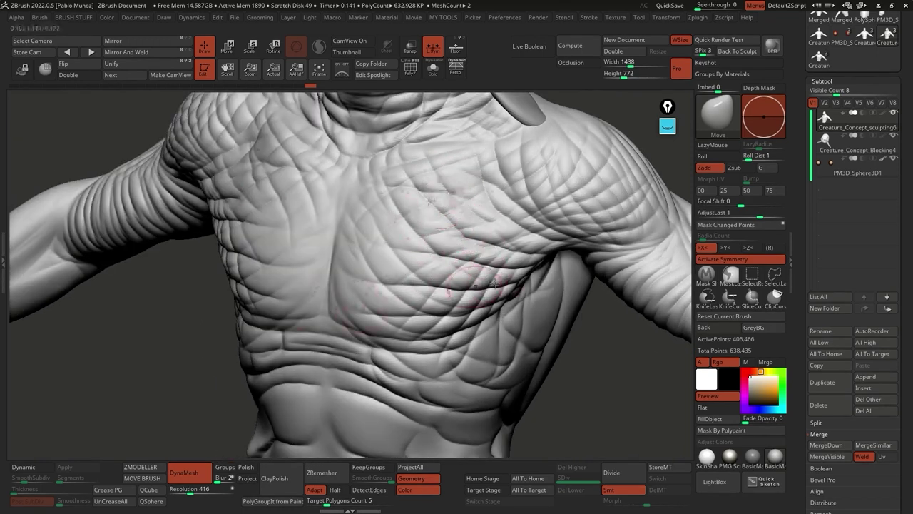
pyautogui.press('b')
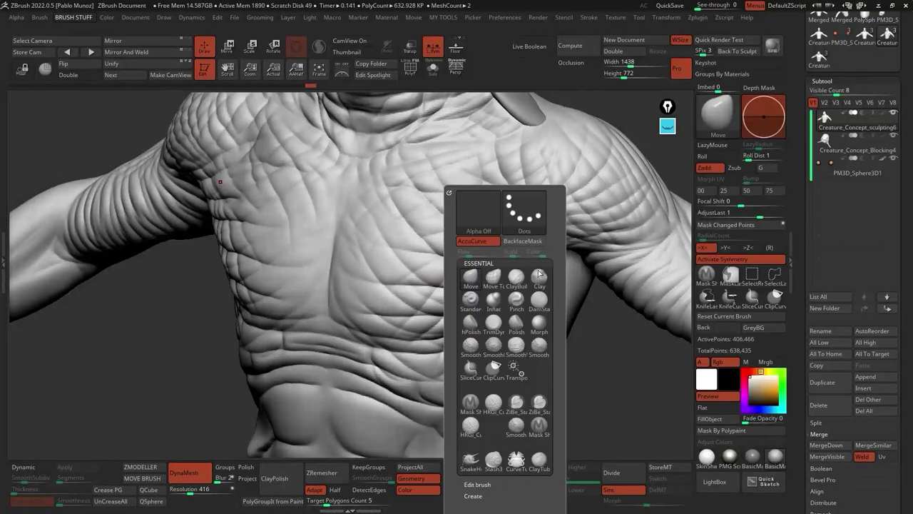
pyautogui.click(539, 280)
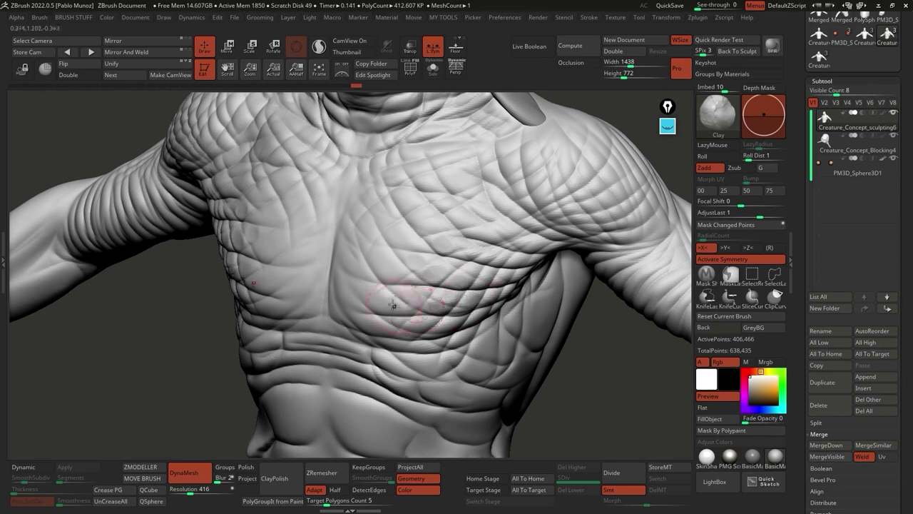
# Step: Flatten the scale surfaces on the chest and shoulder with the TrimDynamic brush
pyautogui.press('b')
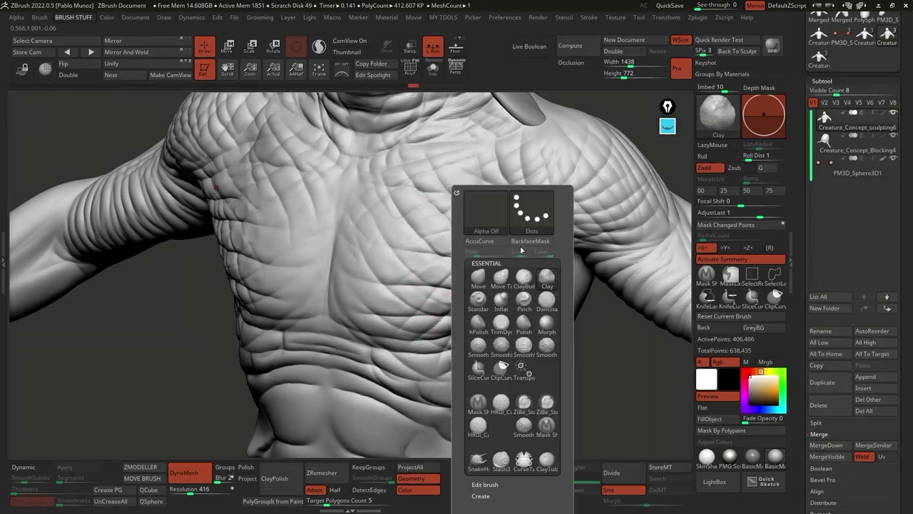
pyautogui.click(503, 329)
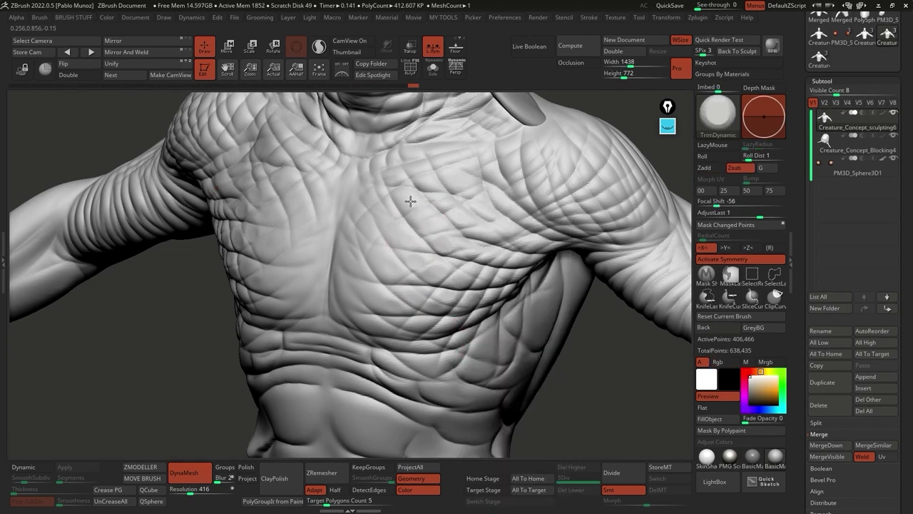
pyautogui.moveTo(495, 177)
pyautogui.mouseDown(button='right')
pyautogui.moveTo(541, 172)
pyautogui.moveTo(550, 214)
pyautogui.mouseUp(button='right')
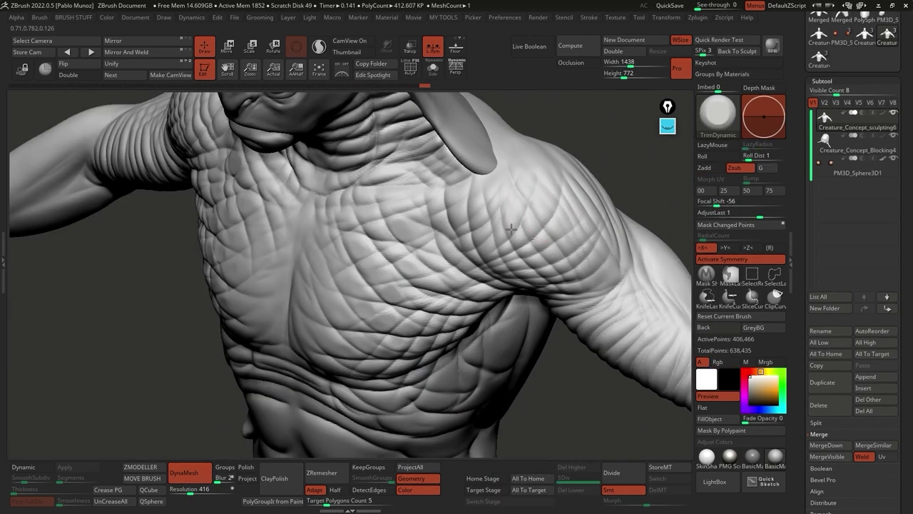
pyautogui.moveTo(530, 261); pyautogui.dragTo(472, 216, button='right')
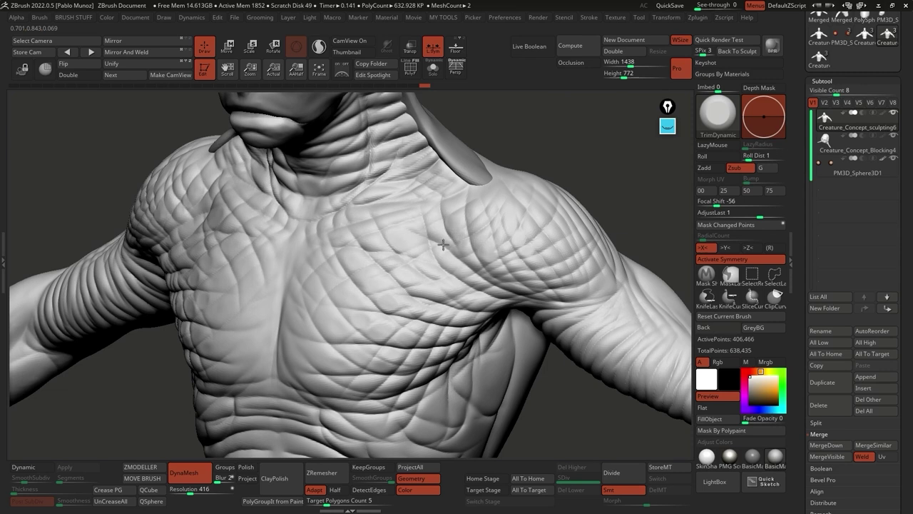
pyautogui.keyDown('ctrl'); pyautogui.moveTo(468, 275); pyautogui.dragTo(438, 306, button='right'); pyautogui.keyUp('ctrl')
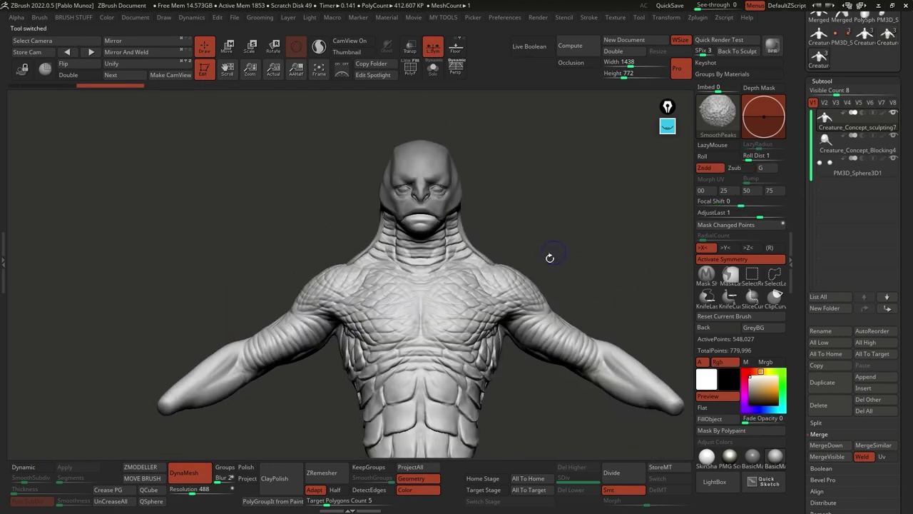
# Step: Isolate the Creature_Concept_Blocking4 head subtool of the more finished version with the TrimDynamic brush active
pyautogui.press('b')
pyautogui.press('t')
pyautogui.press('d')
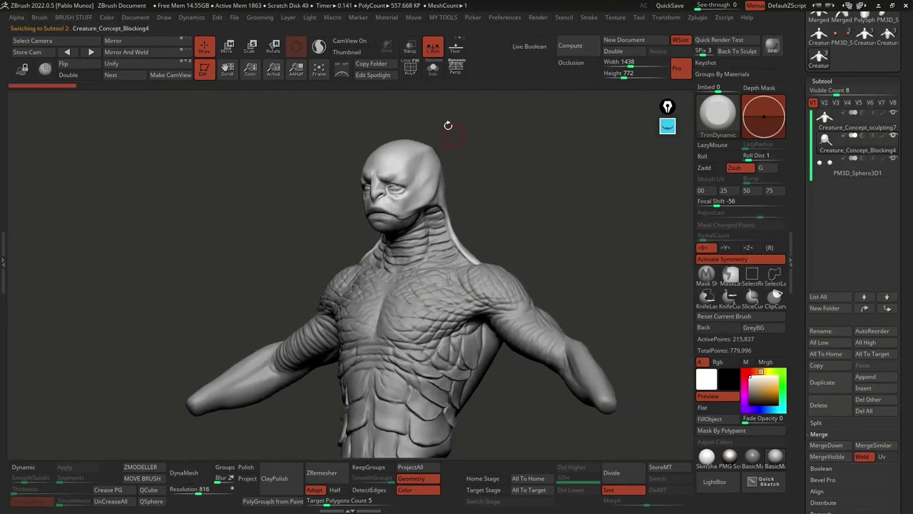
pyautogui.click(433, 67)
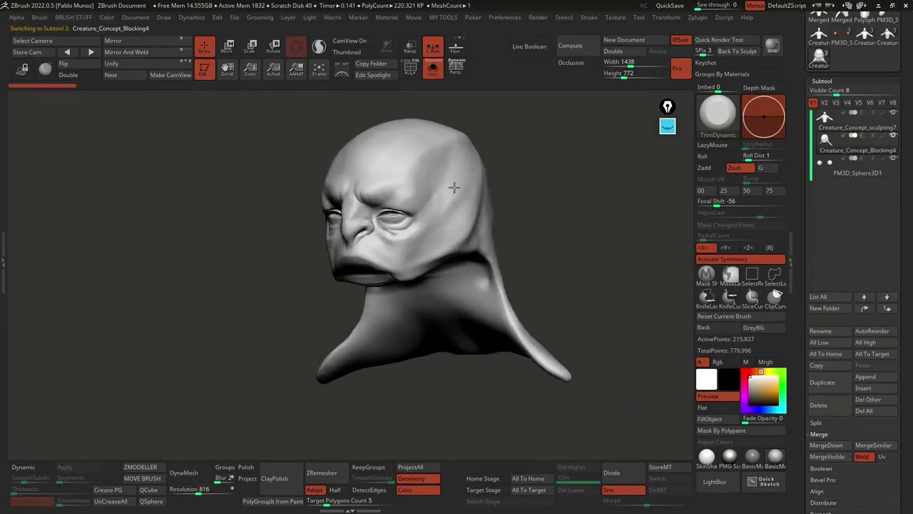
pyautogui.rightClick(549, 179)
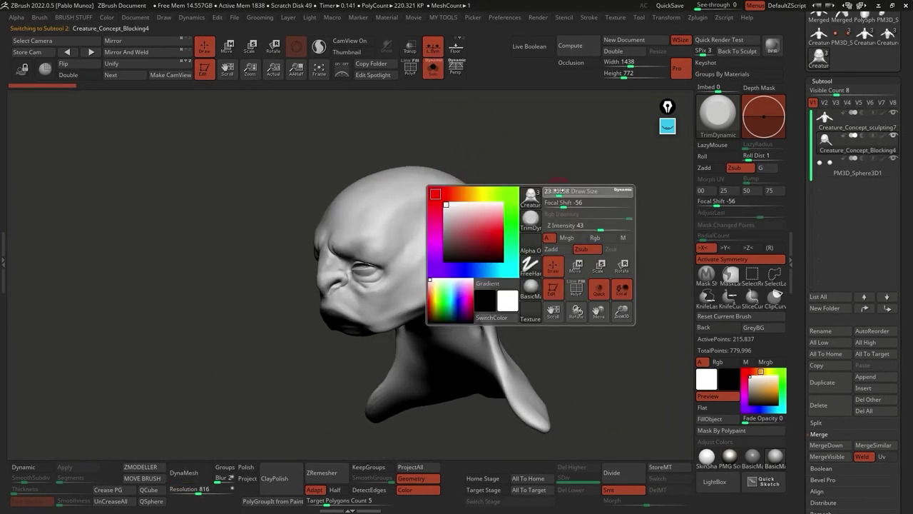
# Step: Show the head's polypaint and examine the painted scale layout from the side
pyautogui.click(883, 136)
pyautogui.moveTo(590, 247); pyautogui.dragTo(518, 276)
pyautogui.moveTo(575, 293); pyautogui.dragTo(475, 303)
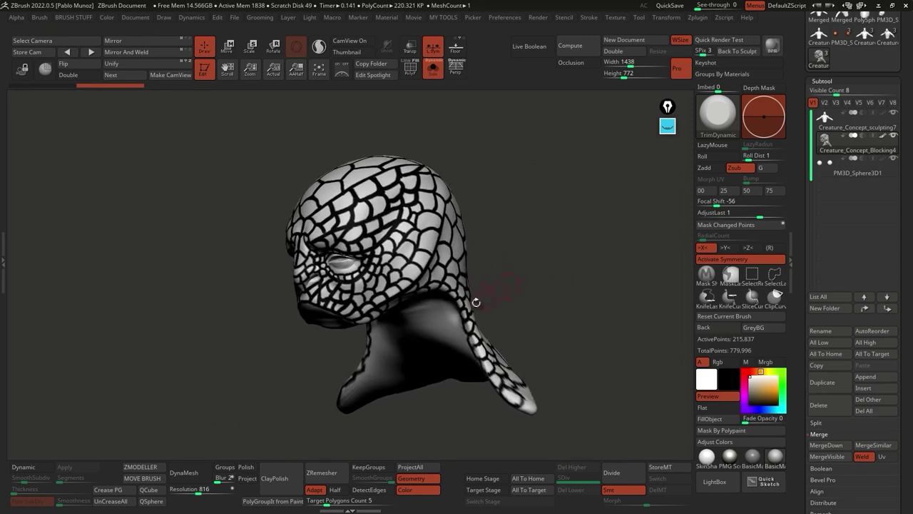
pyautogui.moveTo(529, 227); pyautogui.dragTo(523, 276)
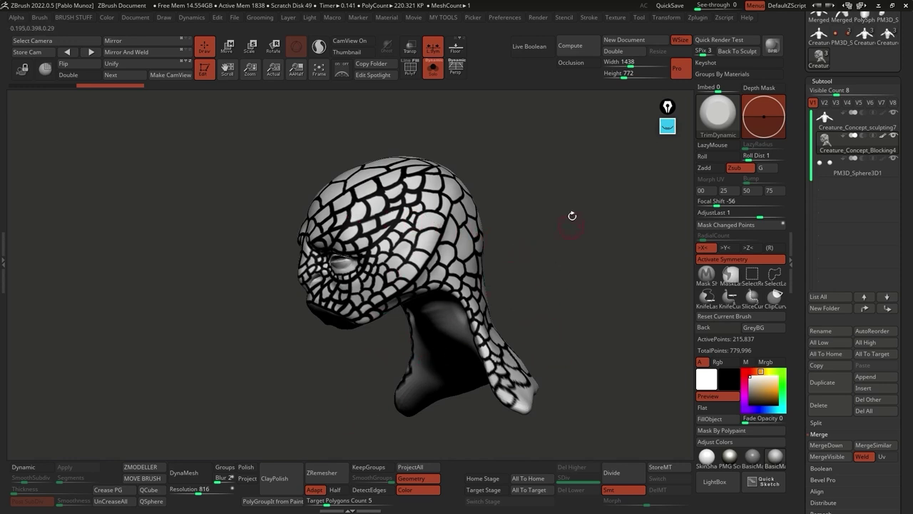
# Step: Choose the Standard brush and return to the Creature_Concept_sculpting6 version with its head subtool active
pyautogui.press('b')
pyautogui.click(540, 314)
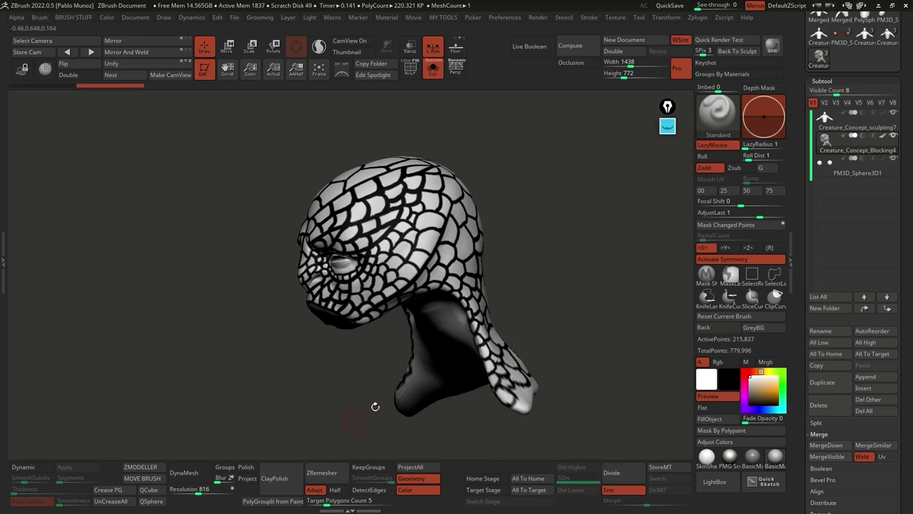
pyautogui.click(873, 129)
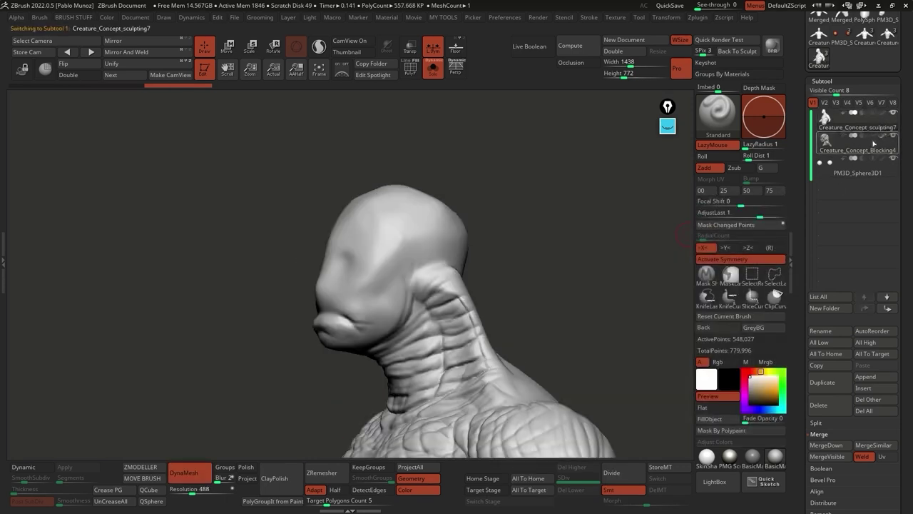
pyautogui.keyDown('alt'); pyautogui.click(458, 231); pyautogui.keyUp('alt')
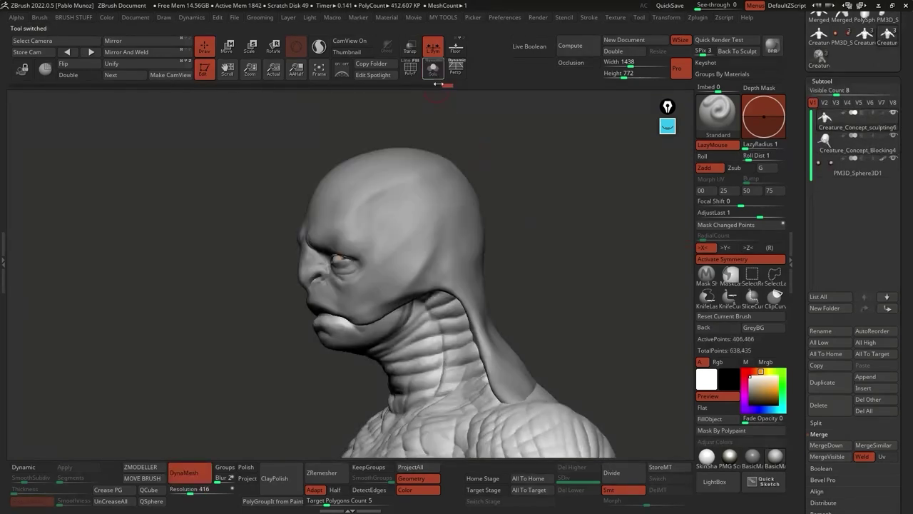
pyautogui.moveTo(500, 261); pyautogui.dragTo(529, 262)
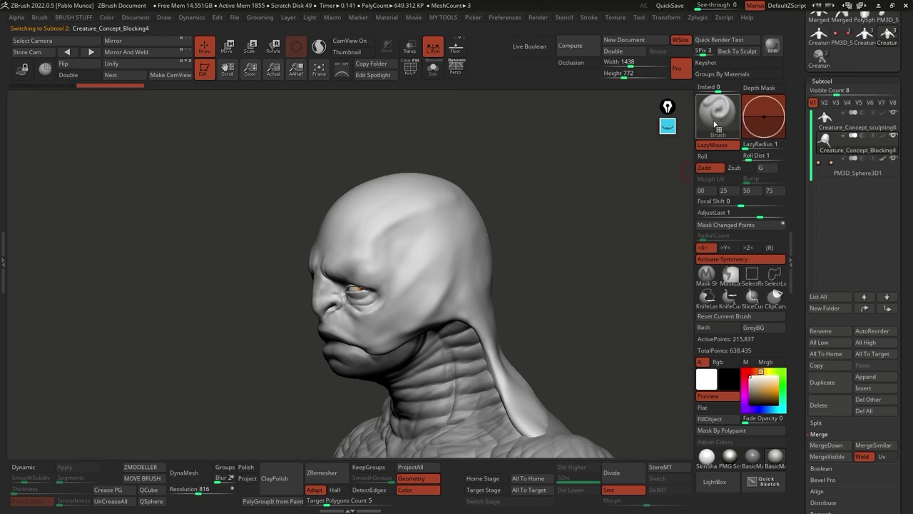
# Step: Set the Standard brush to paint only Rgb without LazyMouse, filling the head with white and selecting black as the paint colour
pyautogui.click(712, 145)
pyautogui.click(710, 168)
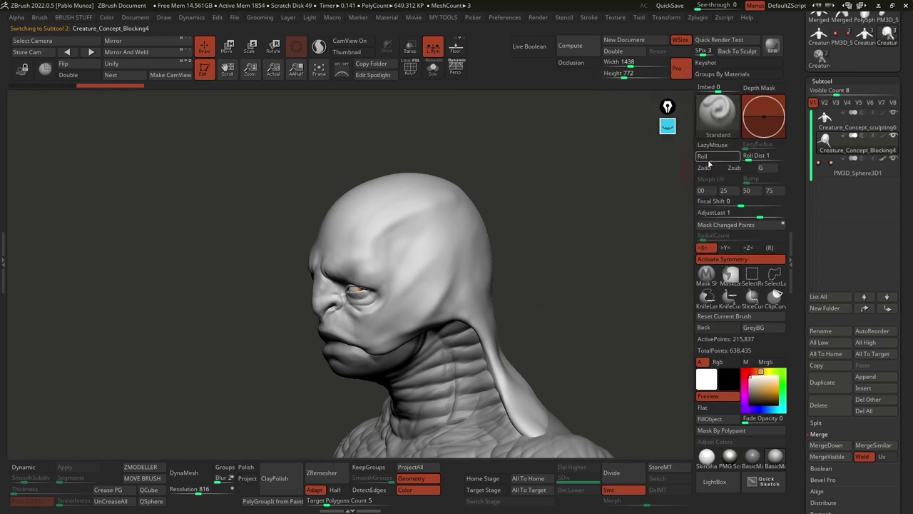
pyautogui.click(718, 362)
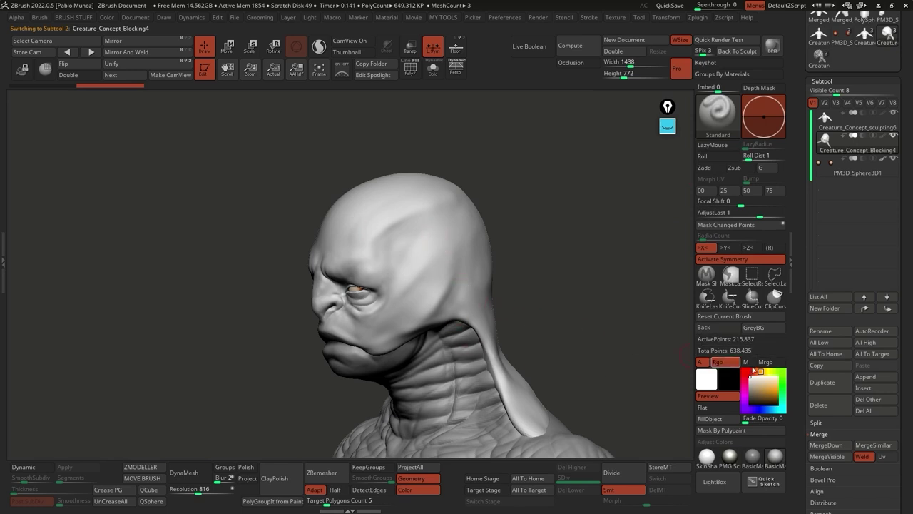
pyautogui.click(710, 419)
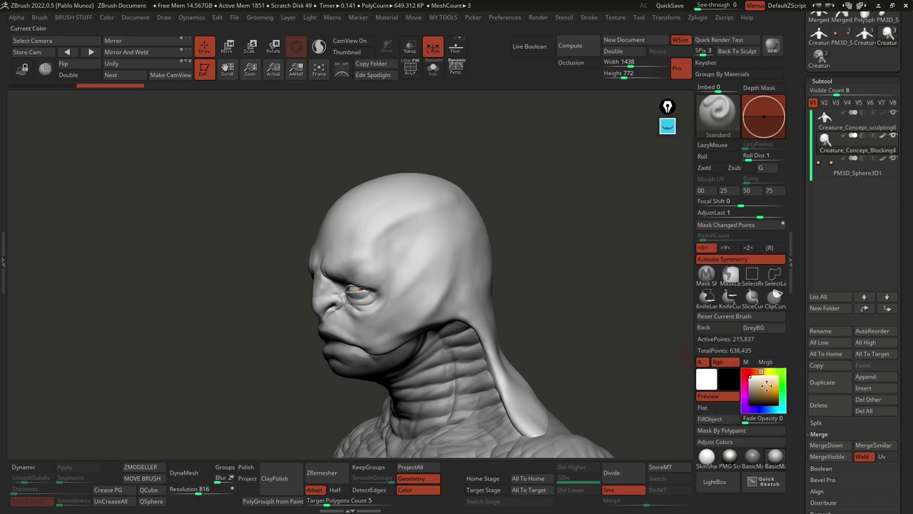
pyautogui.click(758, 396)
pyautogui.hotkey('ctrl', 'f')
# Step: Try painting S-shaped black strokes on the side of the head and undo them
pyautogui.moveTo(450, 214)
pyautogui.mouseDown()
pyautogui.moveTo(426, 215)
pyautogui.moveTo(445, 257)
pyautogui.moveTo(407, 305)
pyautogui.mouseUp()
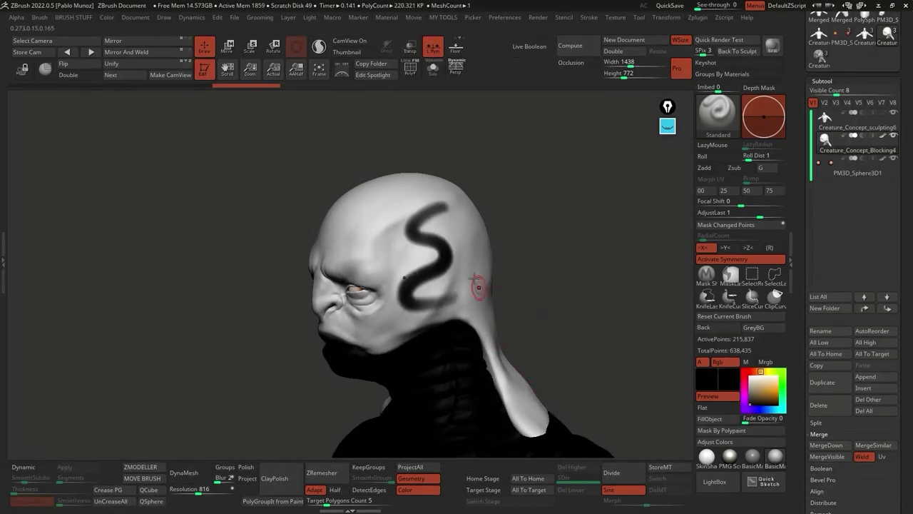
pyautogui.hotkey('ctrl', 'z')
pyautogui.moveTo(444, 207); pyautogui.dragTo(416, 275)
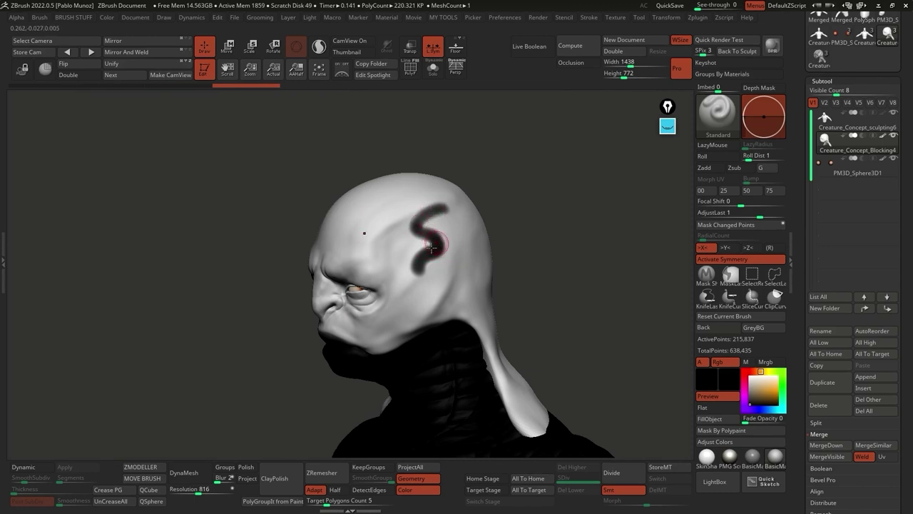
pyautogui.hotkey('ctrl', 'z')
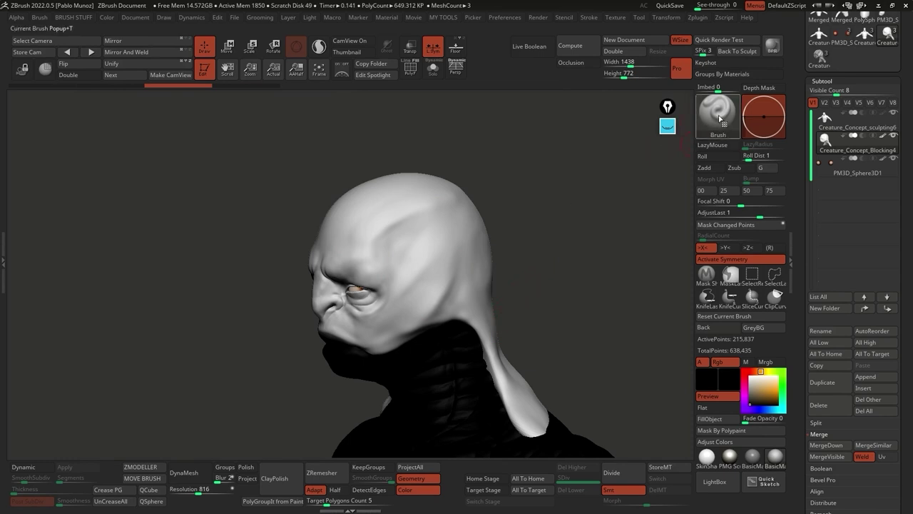
# Step: Paint a thin, jagged black line down the side of the head above the jaw
pyautogui.moveTo(530, 208); pyautogui.dragTo(531, 217)
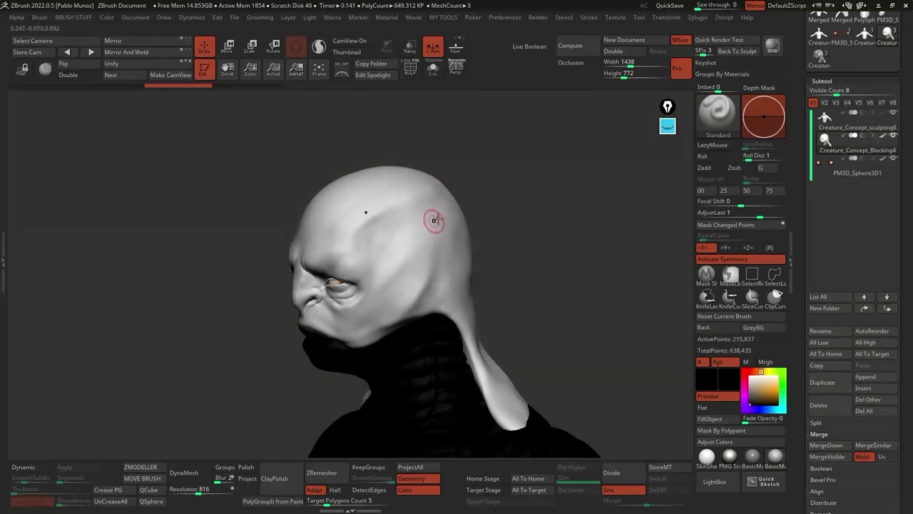
pyautogui.moveTo(389, 214); pyautogui.dragTo(400, 292)
pyautogui.moveTo(406, 244); pyautogui.dragTo(399, 282)
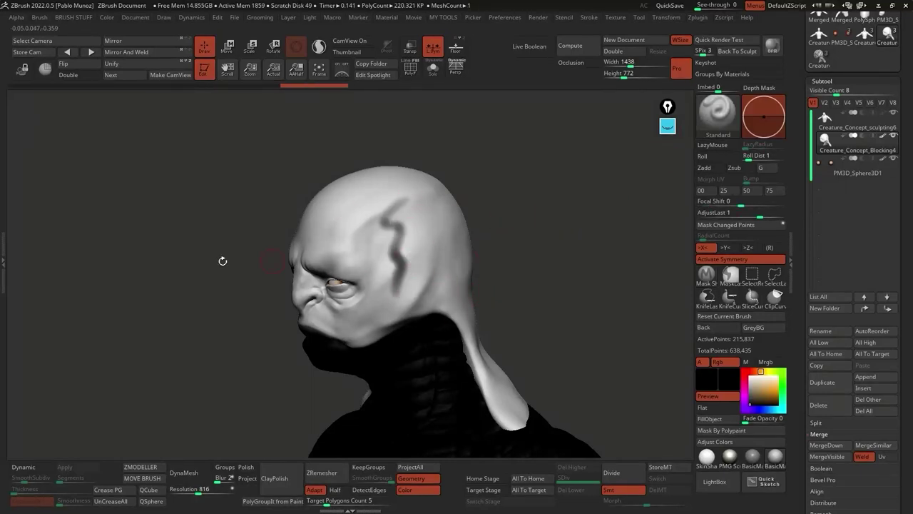
# Step: Open the Standard brush's Tablet Pressure settings and examine its Rgb Intensity pressure curve
pyautogui.click(4, 193)
pyautogui.click(107, 28)
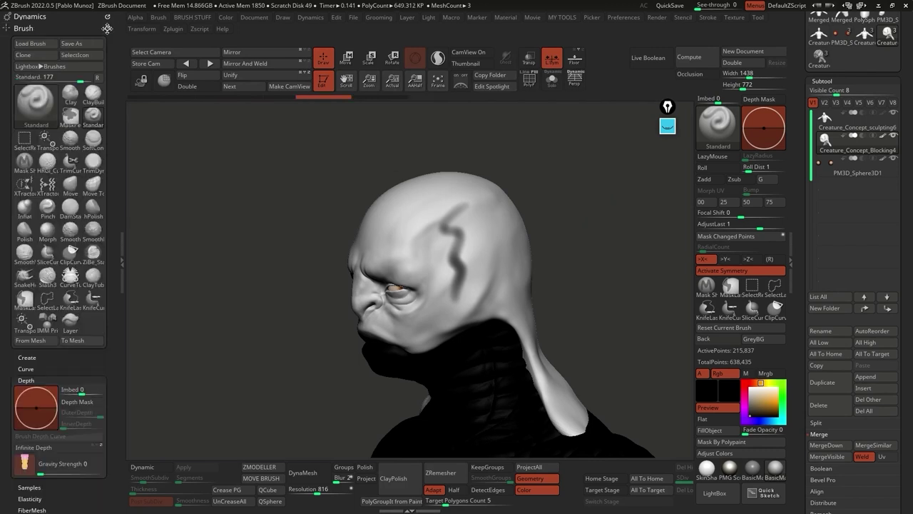
pyautogui.scroll(-1, 107, 16)
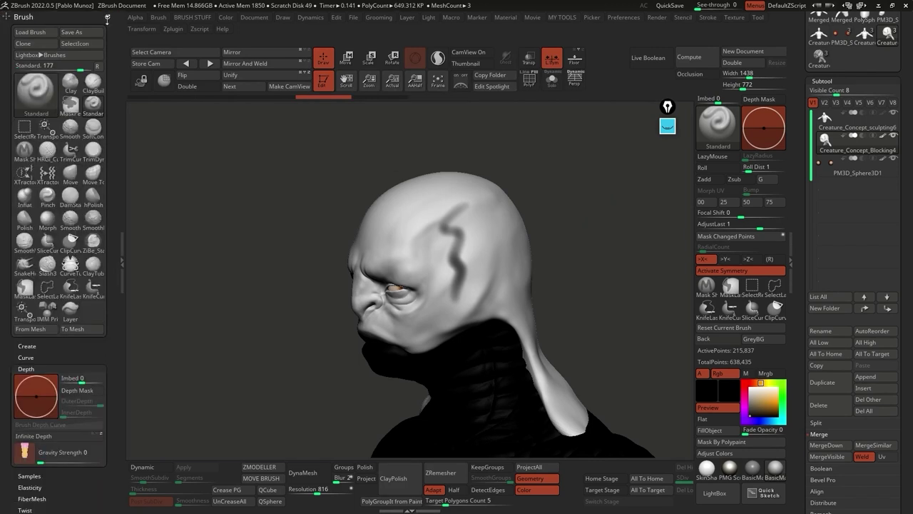
pyautogui.click(100, 66)
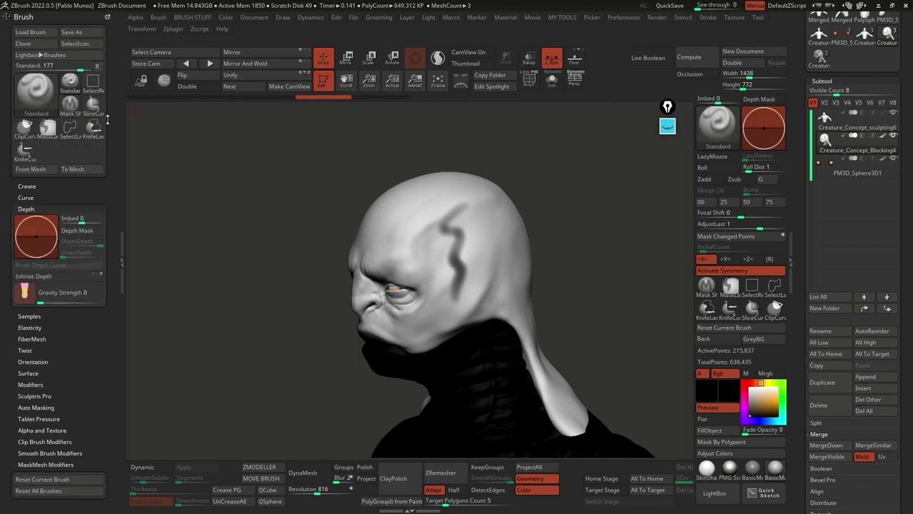
pyautogui.click(93, 207)
pyautogui.scroll(-2, 75, 225)
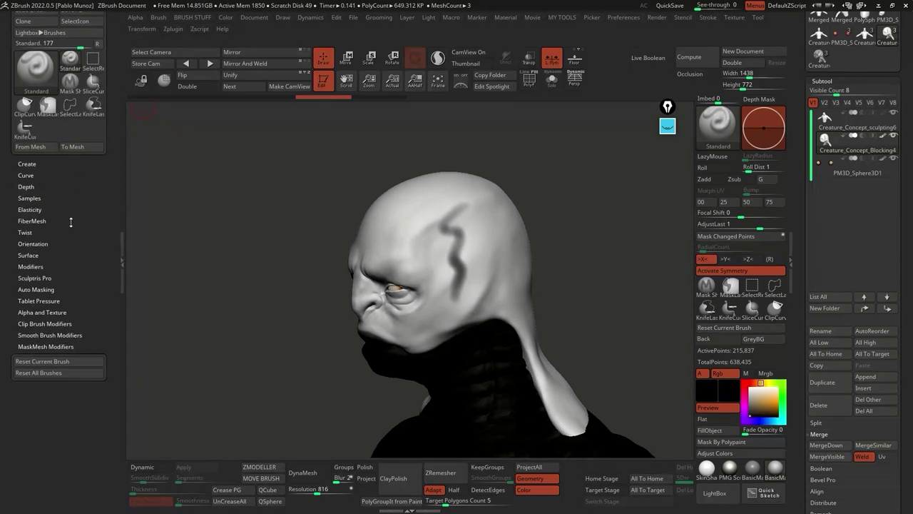
pyautogui.click(57, 301)
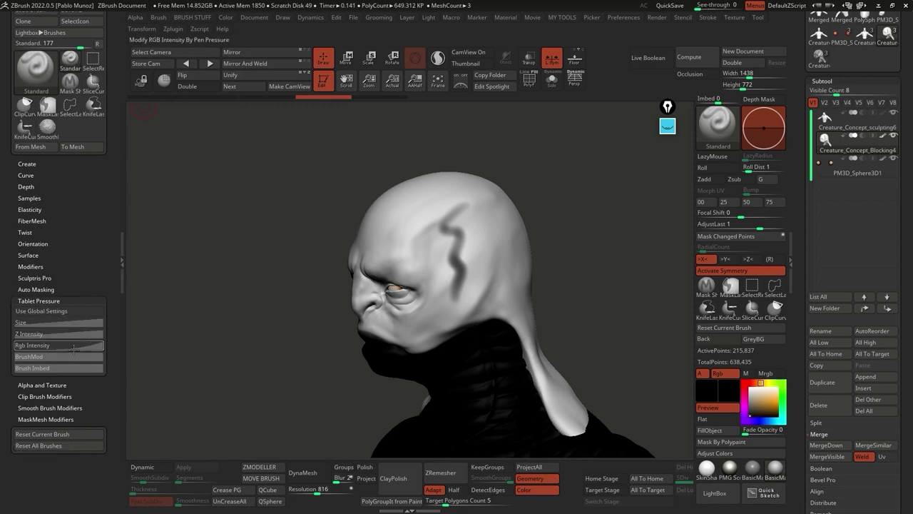
pyautogui.click(72, 348)
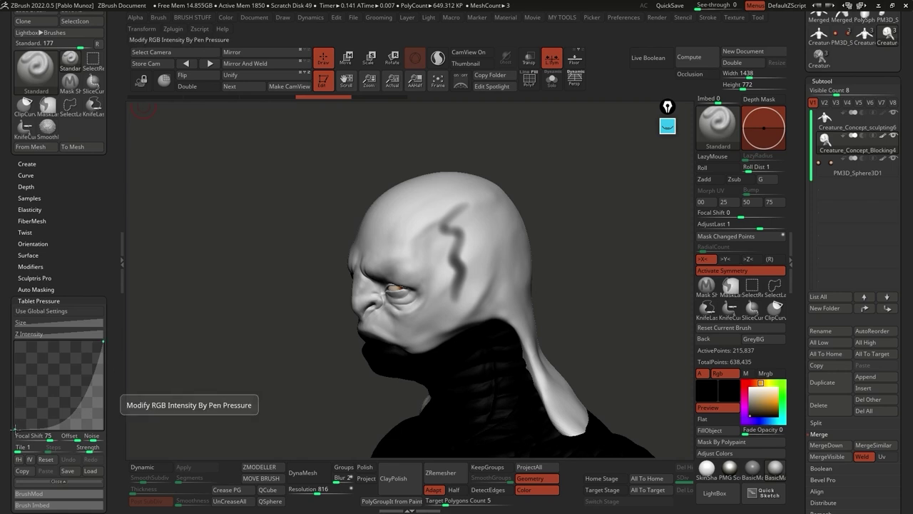
pyautogui.click(125, 253)
# Step: Clear the test line and paint symmetrical black guide lines over the forehead, from crown to brow, and down the side to the jaw
pyautogui.moveTo(421, 251)
pyautogui.mouseDown()
pyautogui.moveTo(431, 273)
pyautogui.moveTo(427, 219)
pyautogui.moveTo(379, 216)
pyautogui.moveTo(430, 272)
pyautogui.mouseUp()
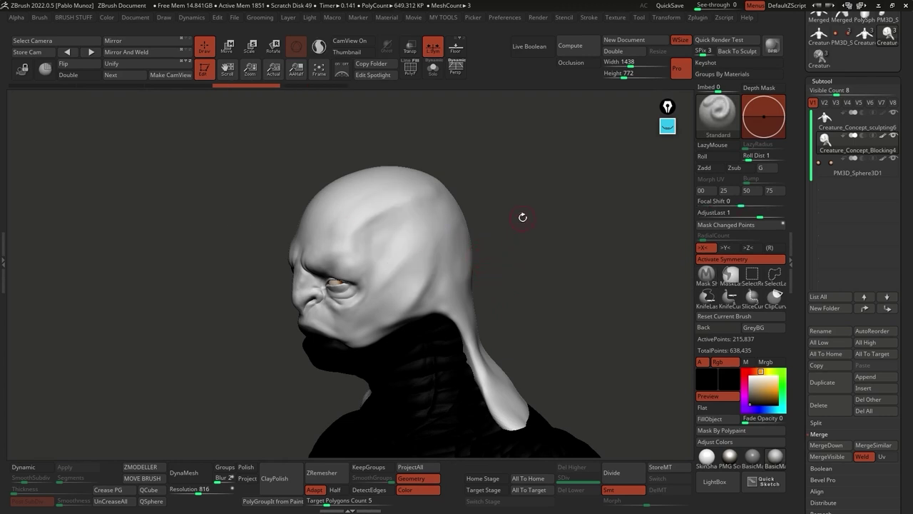
pyautogui.press('space')
pyautogui.moveTo(522, 217)
pyautogui.mouseDown()
pyautogui.moveTo(473, 207)
pyautogui.moveTo(480, 186)
pyautogui.moveTo(455, 168)
pyautogui.moveTo(479, 150)
pyautogui.moveTo(344, 224)
pyautogui.mouseUp()
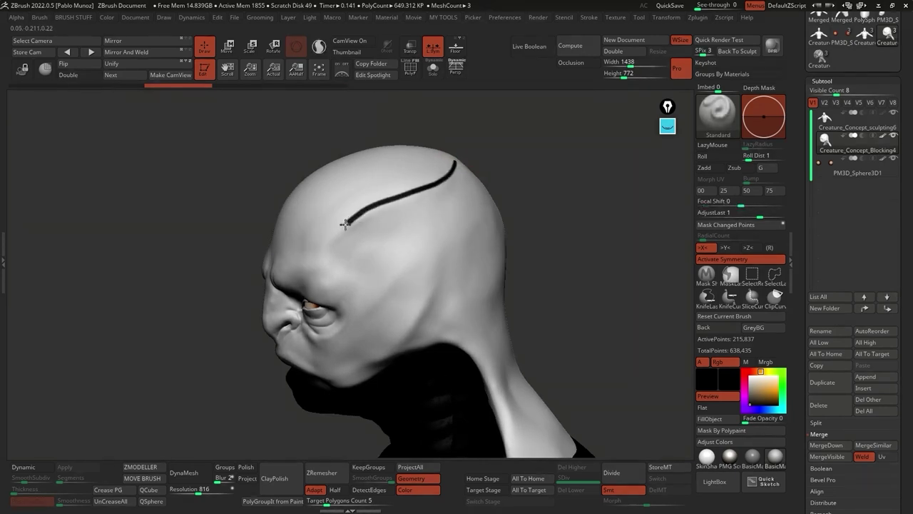
pyautogui.moveTo(306, 262); pyautogui.dragTo(271, 303)
pyautogui.moveTo(373, 257); pyautogui.dragTo(451, 247)
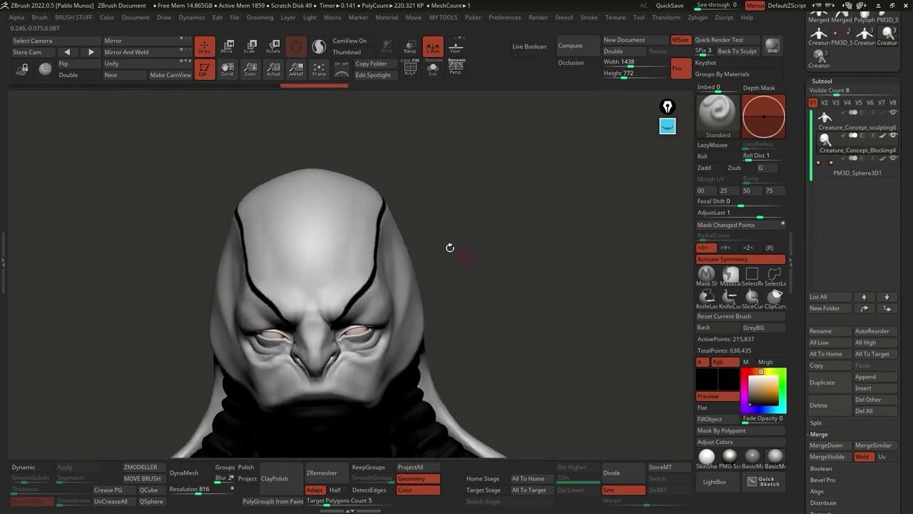
pyautogui.moveTo(347, 184)
pyautogui.mouseDown()
pyautogui.moveTo(351, 227)
pyautogui.moveTo(318, 281)
pyautogui.moveTo(323, 321)
pyautogui.mouseUp()
pyautogui.moveTo(411, 278)
pyautogui.mouseDown()
pyautogui.moveTo(536, 212)
pyautogui.moveTo(421, 198)
pyautogui.mouseUp()
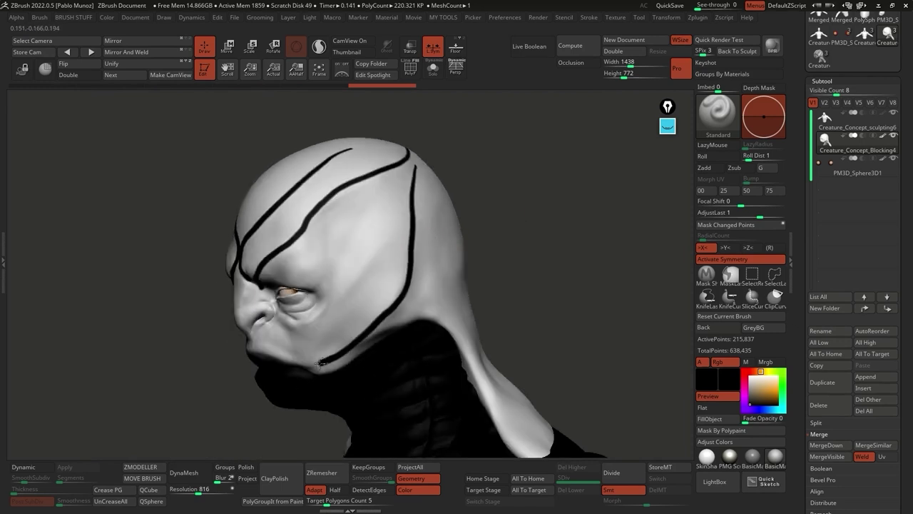
# Step: Paint black guide lines across the cheek, above the mouth and down the temple, undoing the last stroke
pyautogui.moveTo(410, 300)
pyautogui.mouseDown()
pyautogui.moveTo(426, 435)
pyautogui.moveTo(484, 269)
pyautogui.mouseUp()
pyautogui.moveTo(446, 210)
pyautogui.mouseDown()
pyautogui.moveTo(376, 300)
pyautogui.moveTo(334, 321)
pyautogui.mouseUp()
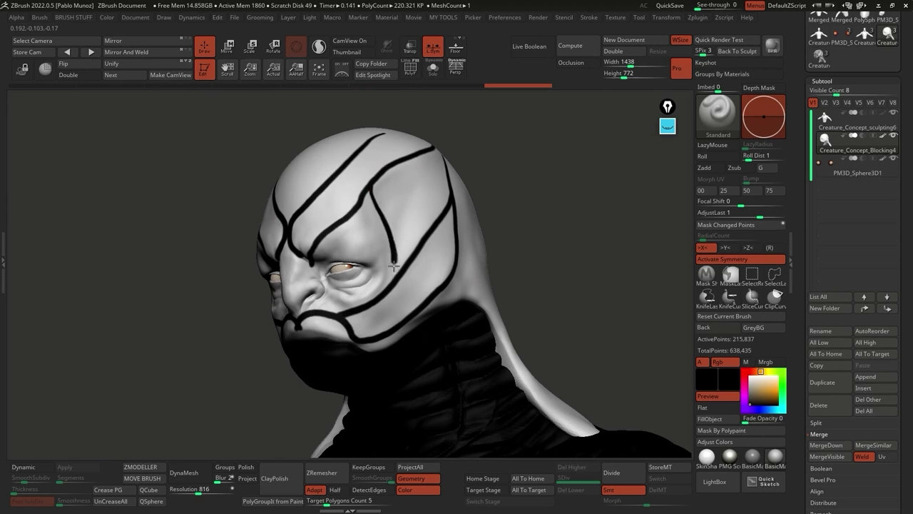
pyautogui.moveTo(475, 254); pyautogui.dragTo(495, 242)
pyautogui.moveTo(480, 191); pyautogui.dragTo(460, 266)
pyautogui.hotkey('ctrl', 'z')
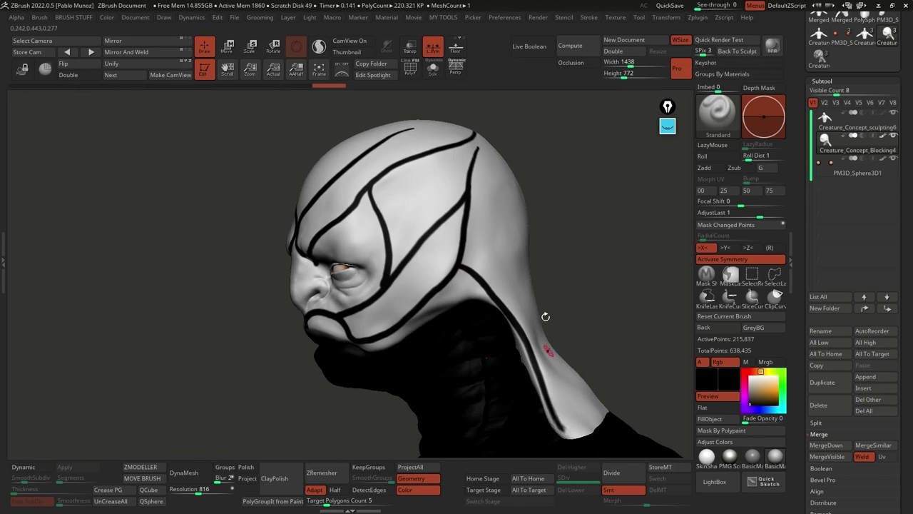
# Step: Paint long black guide lines down the back of the head and the side of the neck
pyautogui.moveTo(491, 184); pyautogui.dragTo(499, 151, button='right')
pyautogui.moveTo(499, 151)
pyautogui.mouseDown()
pyautogui.moveTo(526, 197)
pyautogui.moveTo(524, 263)
pyautogui.moveTo(507, 307)
pyautogui.mouseUp()
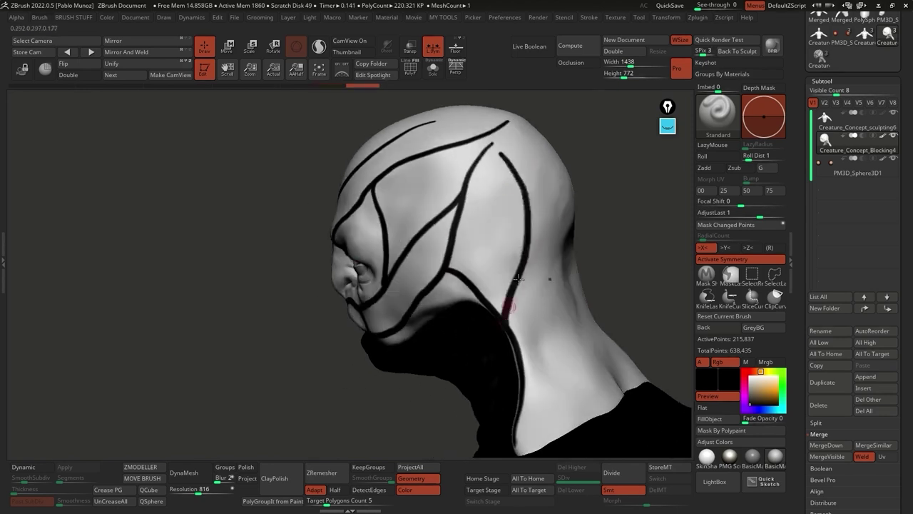
pyautogui.moveTo(553, 254); pyautogui.dragTo(529, 428)
pyautogui.moveTo(569, 318); pyautogui.dragTo(592, 421)
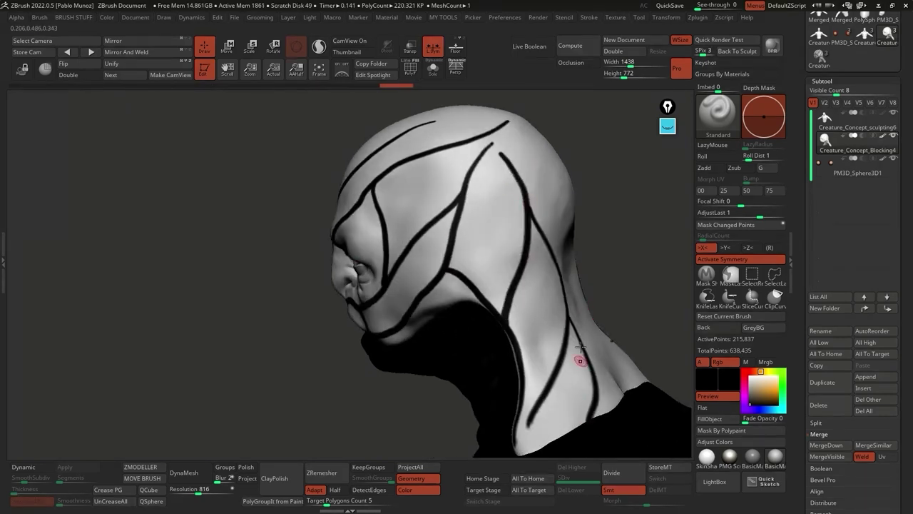
pyautogui.moveTo(581, 361); pyautogui.dragTo(579, 319, button='right')
pyautogui.moveTo(546, 286); pyautogui.dragTo(601, 253)
# Step: Paint rounded scale outlines in black inside the band above the brows
pyautogui.moveTo(563, 339)
pyautogui.mouseDown(button='right')
pyautogui.moveTo(550, 239)
pyautogui.moveTo(449, 178)
pyautogui.mouseUp(button='right')
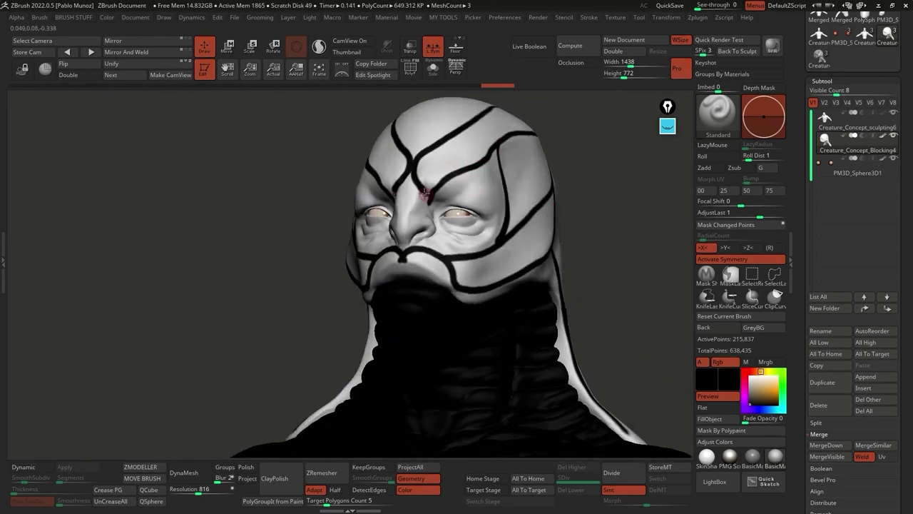
pyautogui.moveTo(447, 211); pyautogui.dragTo(431, 226, button='right')
pyautogui.moveTo(433, 190)
pyautogui.mouseDown()
pyautogui.moveTo(414, 214)
pyautogui.moveTo(428, 195)
pyautogui.moveTo(437, 206)
pyautogui.moveTo(439, 186)
pyautogui.moveTo(458, 193)
pyautogui.moveTo(456, 175)
pyautogui.moveTo(480, 173)
pyautogui.moveTo(421, 182)
pyautogui.mouseUp()
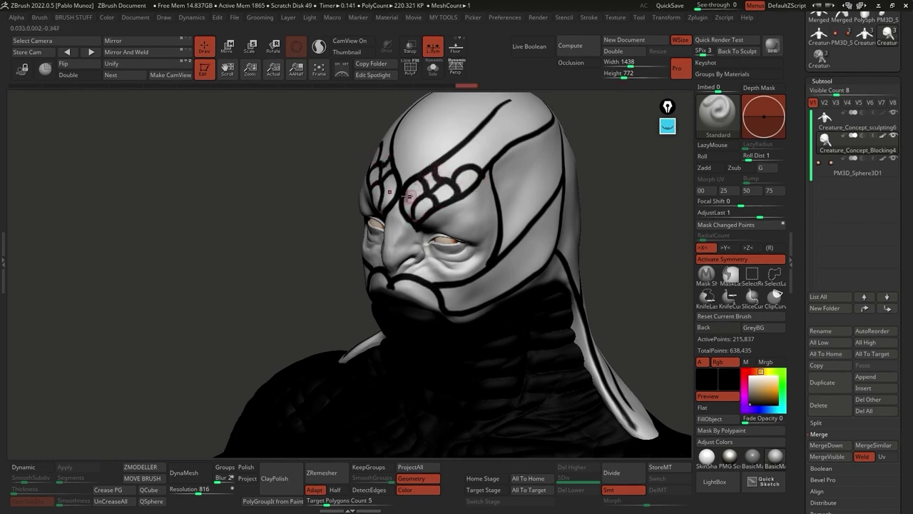
pyautogui.moveTo(412, 152); pyautogui.dragTo(437, 231, button='right')
pyautogui.moveTo(436, 230)
pyautogui.mouseDown()
pyautogui.moveTo(424, 206)
pyautogui.moveTo(446, 204)
pyautogui.moveTo(437, 209)
pyautogui.moveTo(446, 194)
pyautogui.moveTo(467, 192)
pyautogui.moveTo(476, 201)
pyautogui.moveTo(447, 188)
pyautogui.moveTo(450, 174)
pyautogui.moveTo(439, 168)
pyautogui.moveTo(459, 174)
pyautogui.moveTo(457, 167)
pyautogui.moveTo(482, 163)
pyautogui.moveTo(463, 134)
pyautogui.moveTo(488, 153)
pyautogui.moveTo(478, 152)
pyautogui.moveTo(506, 143)
pyautogui.mouseUp()
# Step: Fill the forehead and cheek bands between the guide lines with black scale outlines
pyautogui.moveTo(506, 142)
pyautogui.mouseDown(button='right')
pyautogui.moveTo(485, 197)
pyautogui.moveTo(507, 285)
pyautogui.mouseUp(button='right')
pyautogui.moveTo(507, 286)
pyautogui.mouseDown()
pyautogui.moveTo(504, 246)
pyautogui.moveTo(516, 257)
pyautogui.moveTo(517, 241)
pyautogui.moveTo(521, 272)
pyautogui.moveTo(520, 250)
pyautogui.moveTo(547, 253)
pyautogui.moveTo(532, 247)
pyautogui.moveTo(527, 215)
pyautogui.moveTo(508, 238)
pyautogui.moveTo(513, 215)
pyautogui.moveTo(530, 214)
pyautogui.moveTo(533, 203)
pyautogui.moveTo(511, 232)
pyautogui.mouseUp()
pyautogui.moveTo(511, 232)
pyautogui.mouseDown(button='right')
pyautogui.moveTo(542, 246)
pyautogui.moveTo(526, 277)
pyautogui.moveTo(511, 233)
pyautogui.mouseUp(button='right')
pyautogui.moveTo(418, 270)
pyautogui.mouseDown()
pyautogui.moveTo(405, 286)
pyautogui.moveTo(475, 223)
pyautogui.moveTo(470, 237)
pyautogui.mouseUp()
pyautogui.moveTo(493, 206); pyautogui.dragTo(483, 209, button='right')
pyautogui.moveTo(483, 208); pyautogui.dragTo(516, 128)
# Step: Paint smaller black scale outlines along the brow ridge and the temple beside the eye
pyautogui.moveTo(408, 198)
pyautogui.mouseDown()
pyautogui.moveTo(407, 172)
pyautogui.moveTo(425, 163)
pyautogui.moveTo(404, 185)
pyautogui.mouseUp()
pyautogui.moveTo(378, 201); pyautogui.dragTo(359, 207, button='right')
pyautogui.moveTo(373, 208)
pyautogui.mouseDown()
pyautogui.moveTo(419, 190)
pyautogui.moveTo(418, 208)
pyautogui.moveTo(429, 200)
pyautogui.mouseUp()
pyautogui.moveTo(429, 201); pyautogui.dragTo(423, 192, button='right')
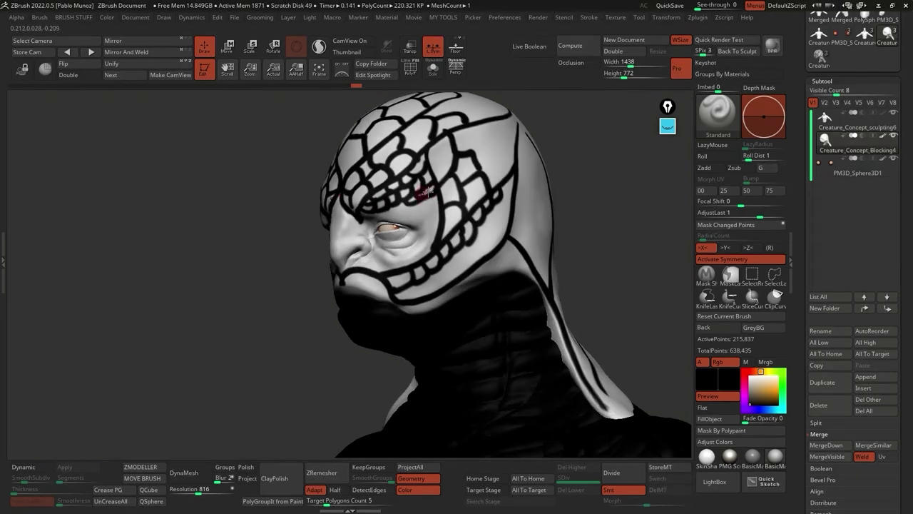
pyautogui.moveTo(437, 205); pyautogui.dragTo(430, 227)
pyautogui.moveTo(434, 225); pyautogui.dragTo(468, 365, button='right')
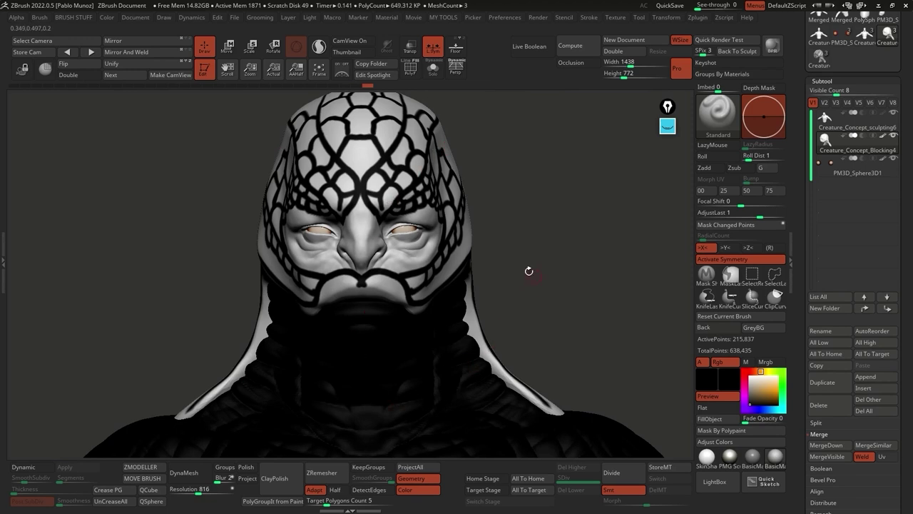
# Step: Switch to the Creature_Concept_sculpting7 version and examine the completed scale pattern painted on its head
pyautogui.click(819, 56)
pyautogui.moveTo(510, 320)
pyautogui.mouseDown(button='right')
pyautogui.moveTo(512, 280)
pyautogui.moveTo(479, 285)
pyautogui.mouseUp(button='right')
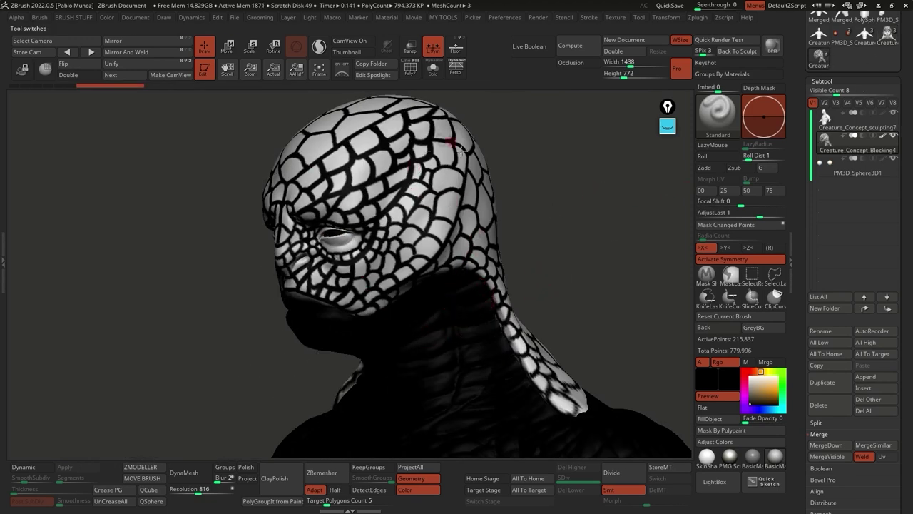
pyautogui.keyDown('alt'); pyautogui.moveTo(463, 151); pyautogui.dragTo(528, 212, button='right'); pyautogui.keyUp('alt')
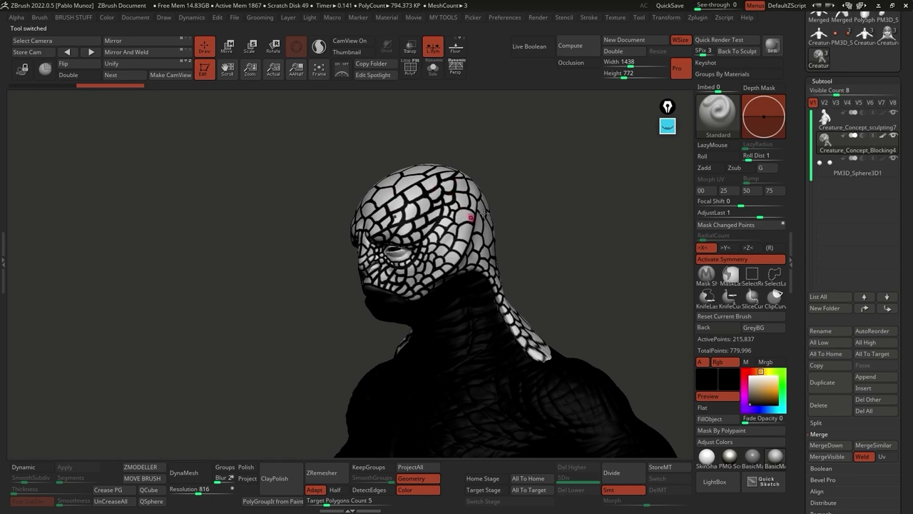
pyautogui.keyDown('alt'); pyautogui.moveTo(577, 260); pyautogui.dragTo(553, 244); pyautogui.keyUp('alt')
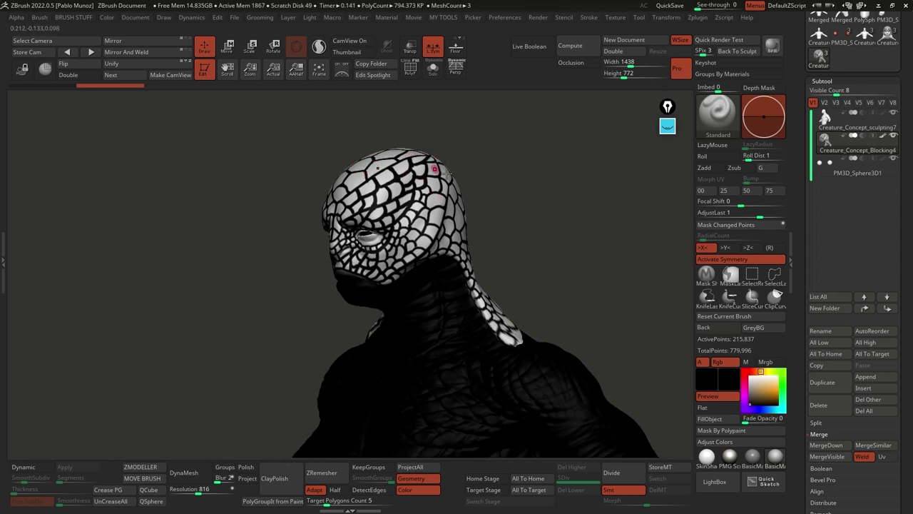
pyautogui.moveTo(514, 179); pyautogui.dragTo(450, 191)
# Step: Isolate the head in Solo mode, turn on Draw Polyframe and merge the head into a single polygroup
pyautogui.click(433, 69)
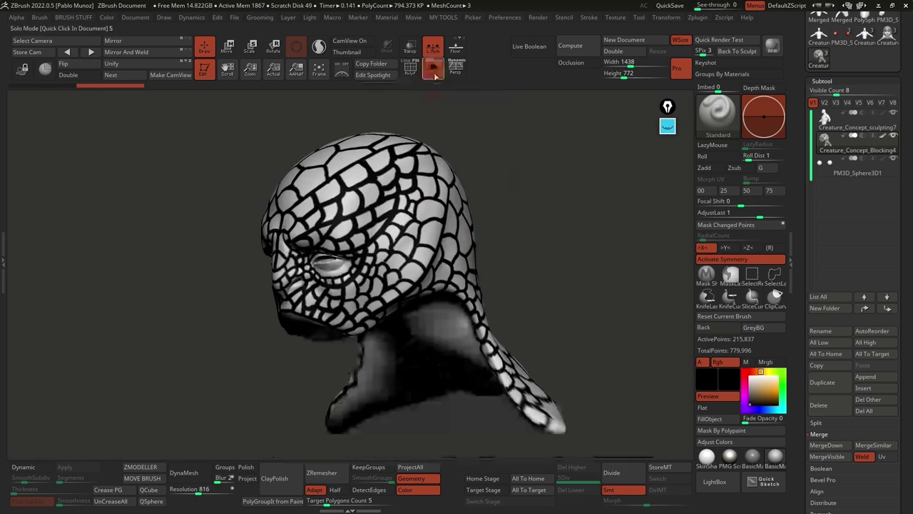
pyautogui.moveTo(510, 160); pyautogui.dragTo(496, 175)
pyautogui.click(410, 68)
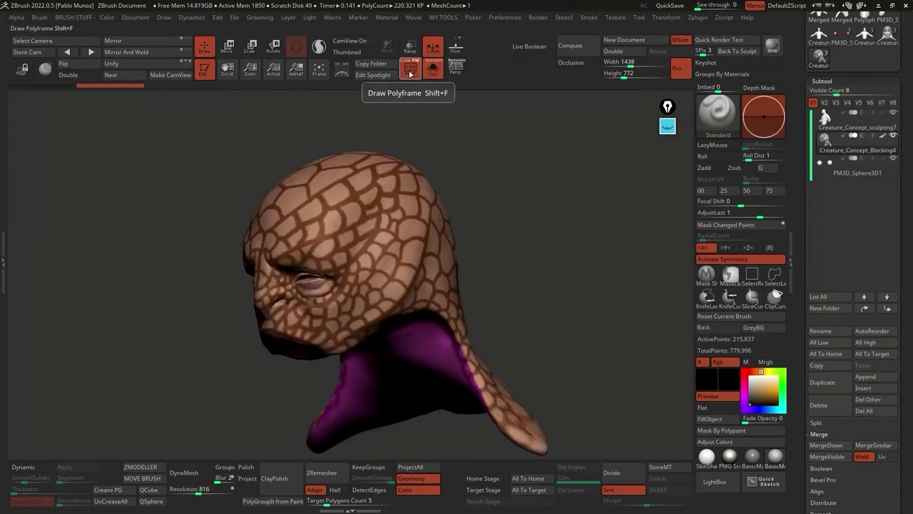
pyautogui.press('ctrl')
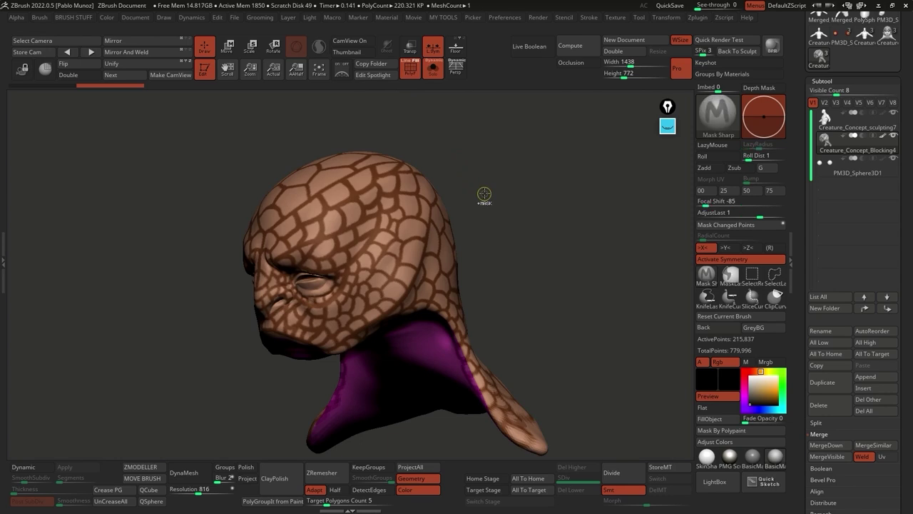
pyautogui.hotkey('ctrl', 'w')
pyautogui.moveTo(490, 177)
pyautogui.mouseDown()
pyautogui.moveTo(473, 171)
pyautogui.moveTo(499, 206)
pyautogui.moveTo(487, 219)
pyautogui.moveTo(460, 214)
pyautogui.moveTo(475, 220)
pyautogui.mouseUp()
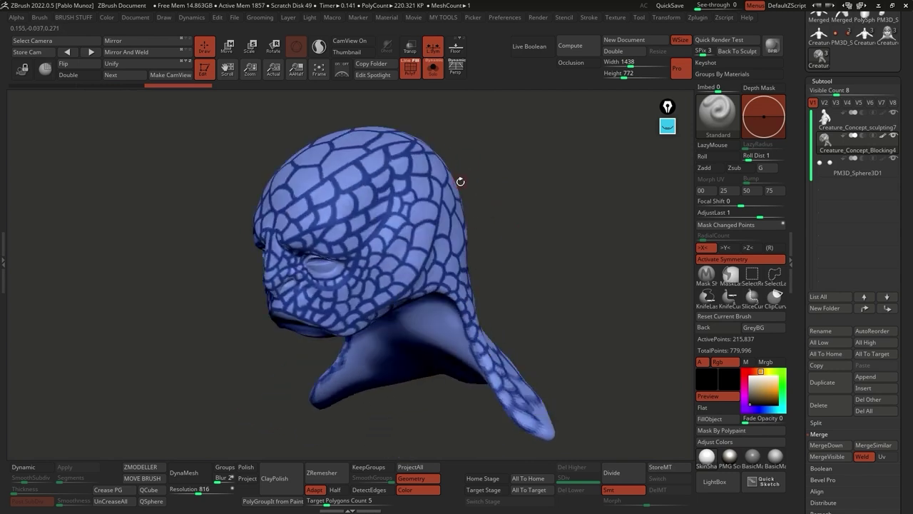
# Step: Open the PolyGroupIt plugin's options and inspect the PolyGroupIt from Paint command
pyautogui.click(698, 19)
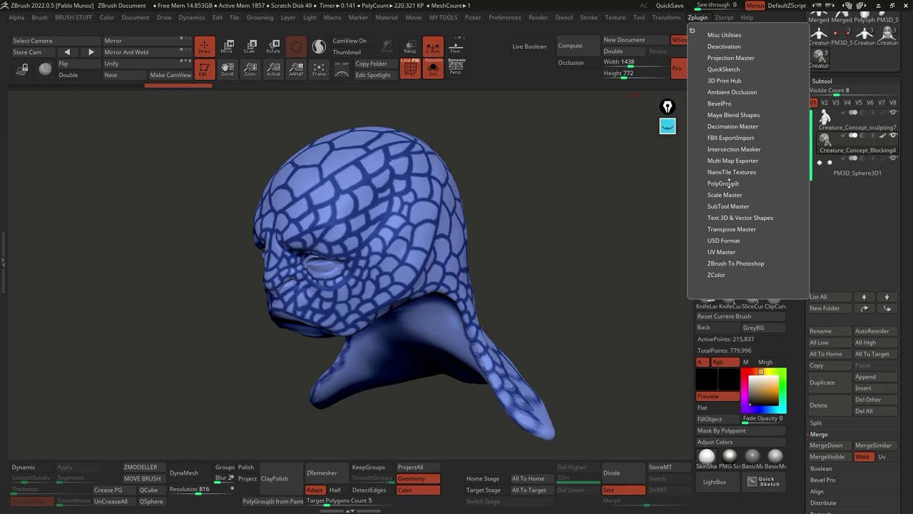
pyautogui.click(723, 184)
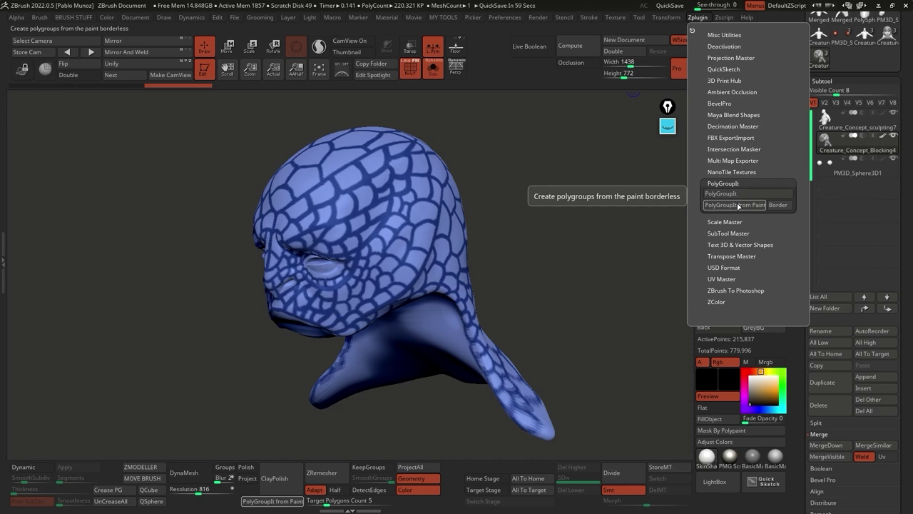
pyautogui.press('ctrl')
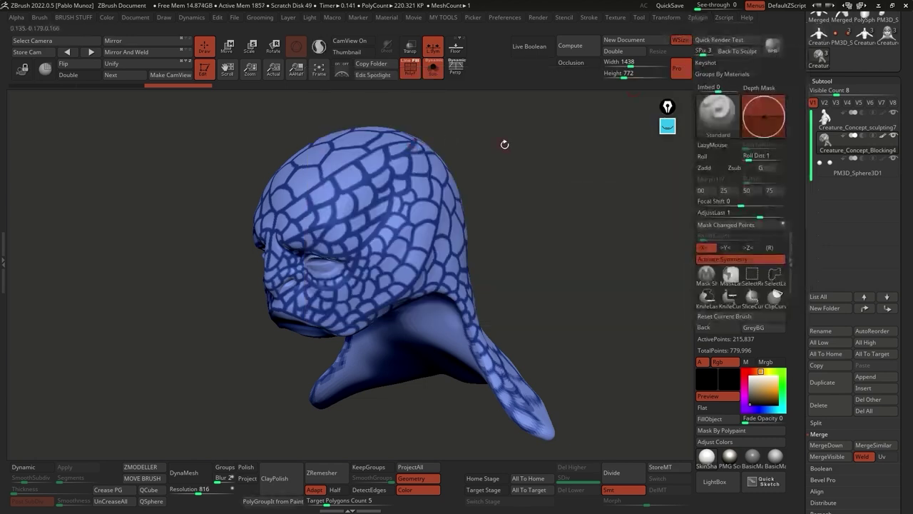
# Step: Show the screen annotation tools and clear the old notes drawn over the head
pyautogui.click(667, 128)
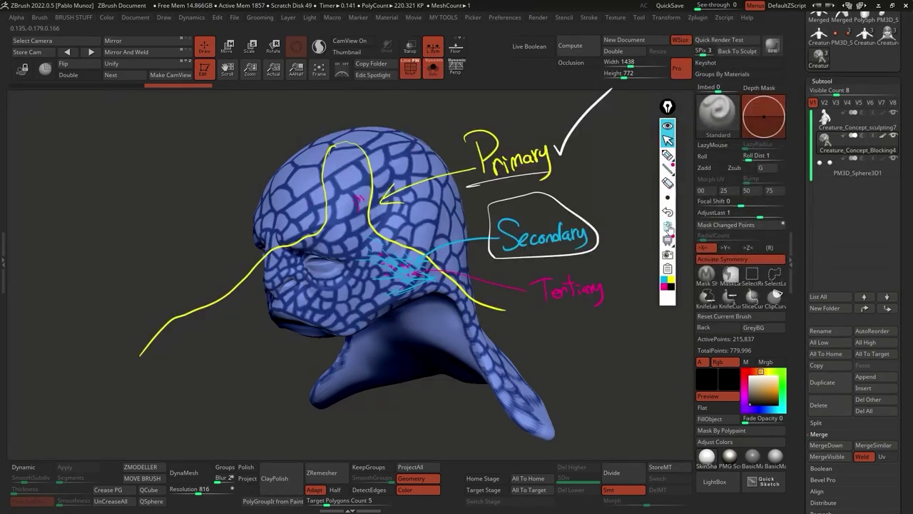
pyautogui.click(668, 226)
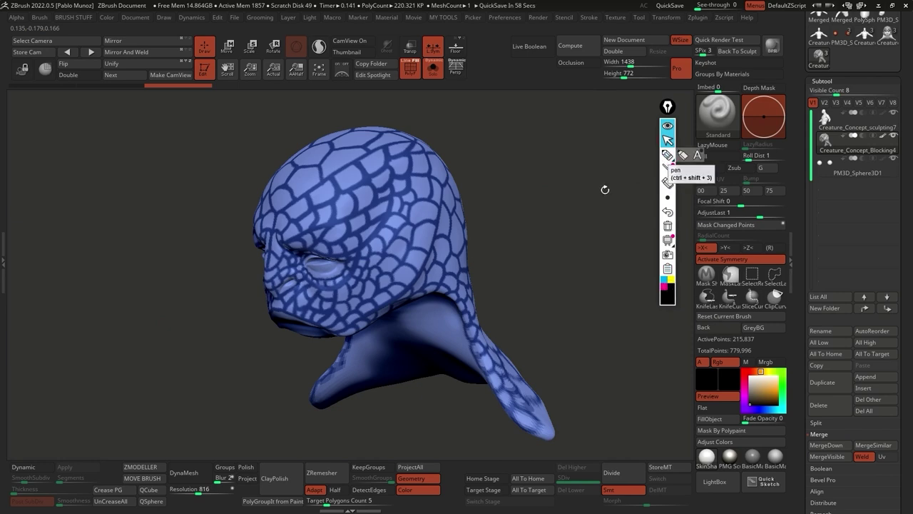
# Step: Try sketching thick black border lines beside the head with the annotation pen, and clear them
pyautogui.moveTo(569, 175)
pyautogui.mouseDown()
pyautogui.moveTo(532, 178)
pyautogui.moveTo(606, 172)
pyautogui.moveTo(513, 252)
pyautogui.moveTo(555, 324)
pyautogui.moveTo(628, 278)
pyautogui.mouseUp()
pyautogui.click(667, 155)
pyautogui.moveTo(511, 249); pyautogui.dragTo(416, 184)
pyautogui.click(668, 139)
pyautogui.moveTo(597, 181)
pyautogui.mouseDown()
pyautogui.moveTo(526, 179)
pyautogui.moveTo(595, 159)
pyautogui.mouseUp()
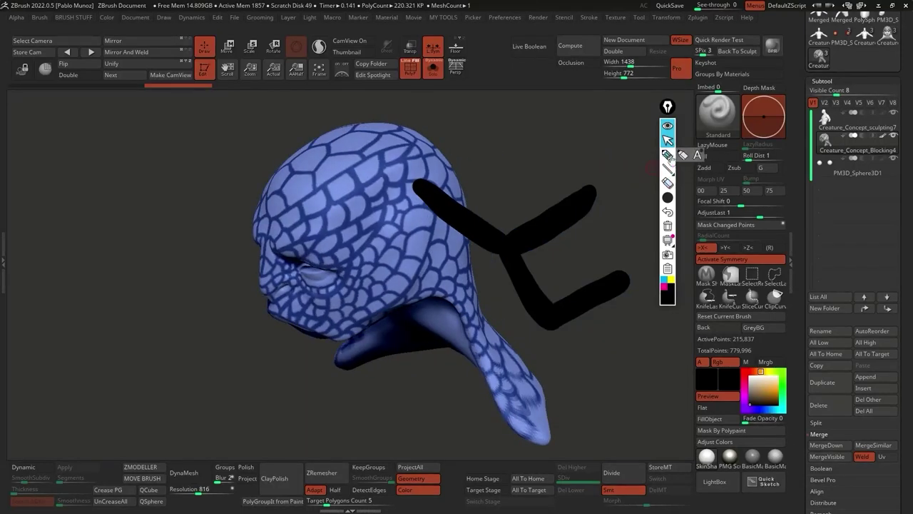
pyautogui.click(668, 182)
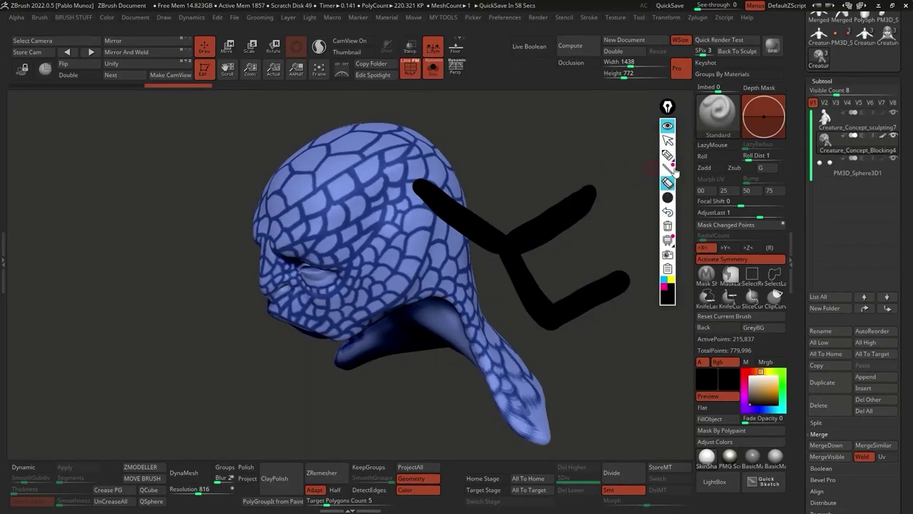
pyautogui.click(668, 226)
# Step: Move the head aside and sketch adjoining four-sided scale outlines in the empty space with a thinner black annotation pen
pyautogui.click(668, 140)
pyautogui.moveTo(620, 236)
pyautogui.mouseDown()
pyautogui.moveTo(563, 255)
pyautogui.moveTo(598, 245)
pyautogui.moveTo(454, 247)
pyautogui.moveTo(414, 260)
pyautogui.mouseUp()
pyautogui.click(668, 155)
pyautogui.click(668, 197)
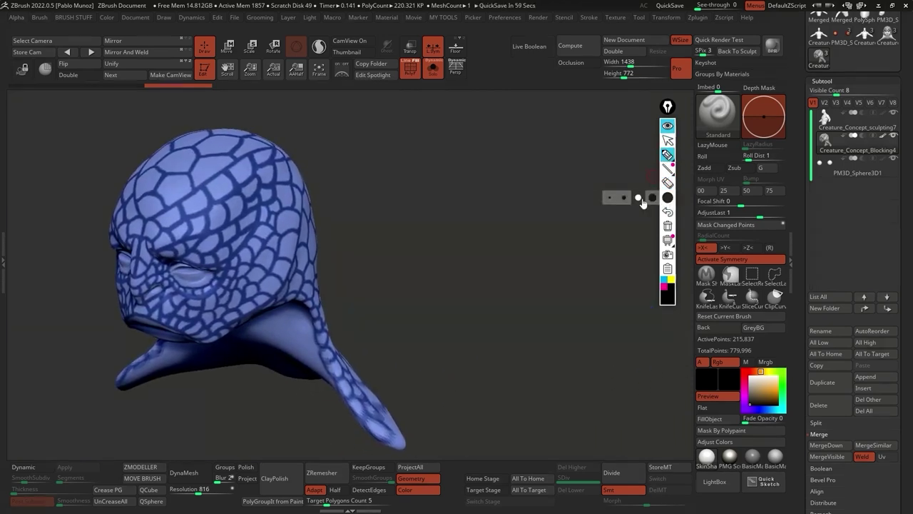
pyautogui.click(638, 197)
pyautogui.moveTo(551, 169)
pyautogui.mouseDown()
pyautogui.moveTo(478, 227)
pyautogui.moveTo(479, 276)
pyautogui.moveTo(526, 267)
pyautogui.moveTo(532, 233)
pyautogui.moveTo(514, 176)
pyautogui.moveTo(436, 188)
pyautogui.moveTo(440, 223)
pyautogui.moveTo(469, 233)
pyautogui.moveTo(441, 252)
pyautogui.moveTo(411, 303)
pyautogui.moveTo(467, 308)
pyautogui.moveTo(482, 288)
pyautogui.moveTo(524, 317)
pyautogui.moveTo(558, 286)
pyautogui.moveTo(546, 261)
pyautogui.moveTo(574, 209)
pyautogui.moveTo(557, 169)
pyautogui.moveTo(427, 253)
pyautogui.moveTo(514, 192)
pyautogui.moveTo(541, 255)
pyautogui.moveTo(493, 282)
pyautogui.moveTo(470, 227)
pyautogui.mouseUp()
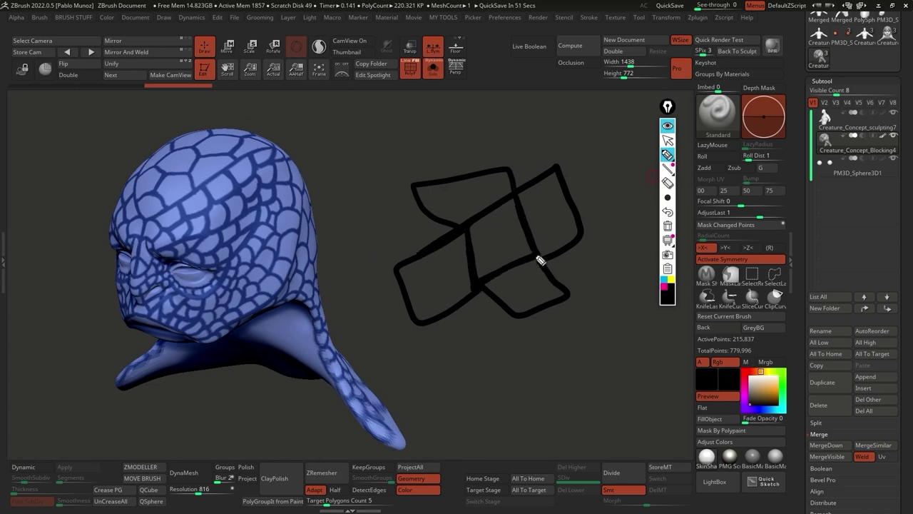
# Step: Mark one border's thickness with a thin yellow pen labelled T, and trace dashed magenta centre lines along the adjoining scale outlines
pyautogui.click(672, 279)
pyautogui.moveTo(670, 196)
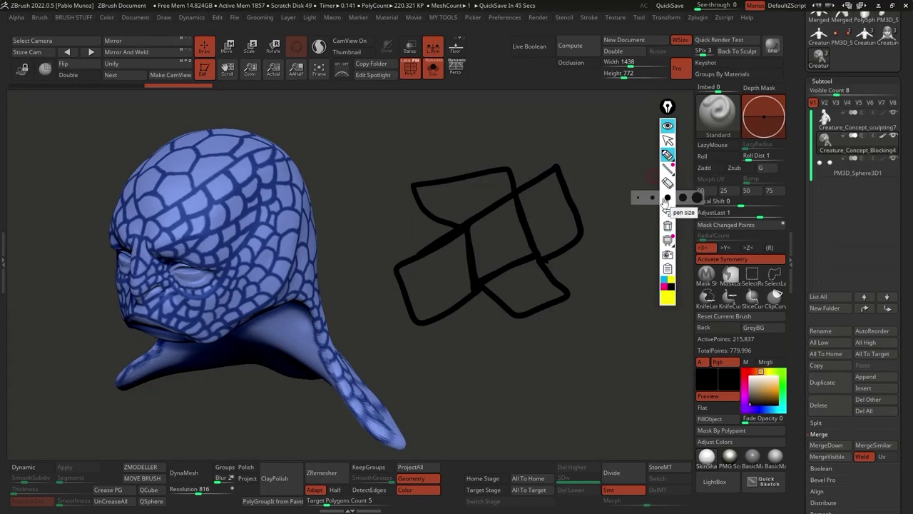
pyautogui.click(652, 202)
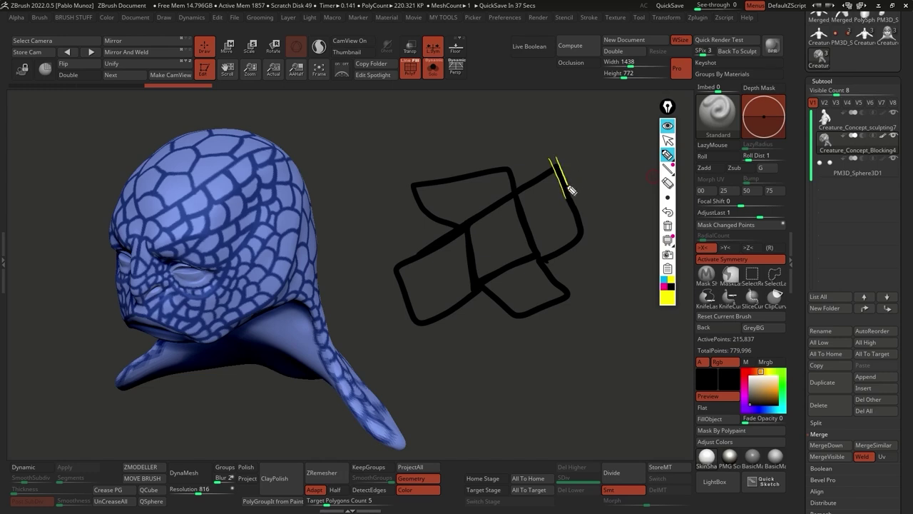
pyautogui.moveTo(582, 173); pyautogui.dragTo(577, 187)
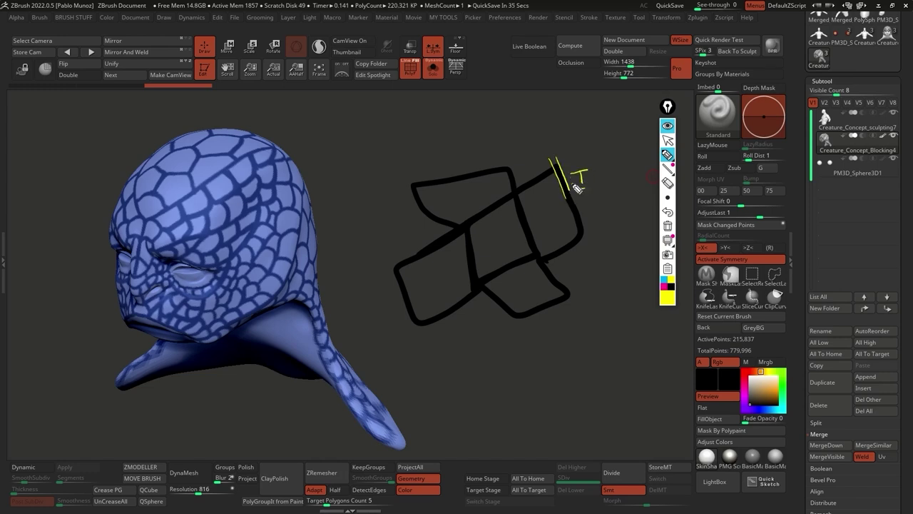
pyautogui.click(664, 286)
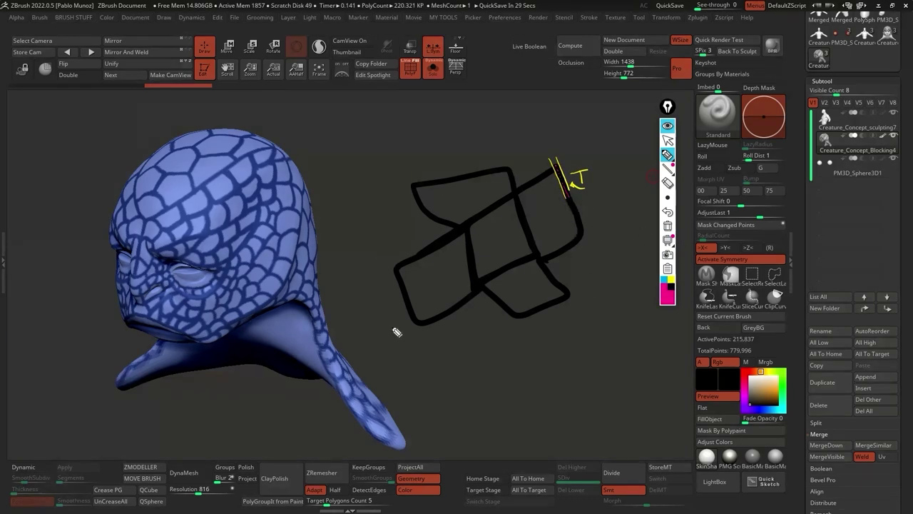
pyautogui.moveTo(582, 226)
pyautogui.mouseDown()
pyautogui.moveTo(552, 263)
pyautogui.moveTo(540, 258)
pyautogui.moveTo(519, 206)
pyautogui.moveTo(557, 176)
pyautogui.moveTo(486, 208)
pyautogui.mouseUp()
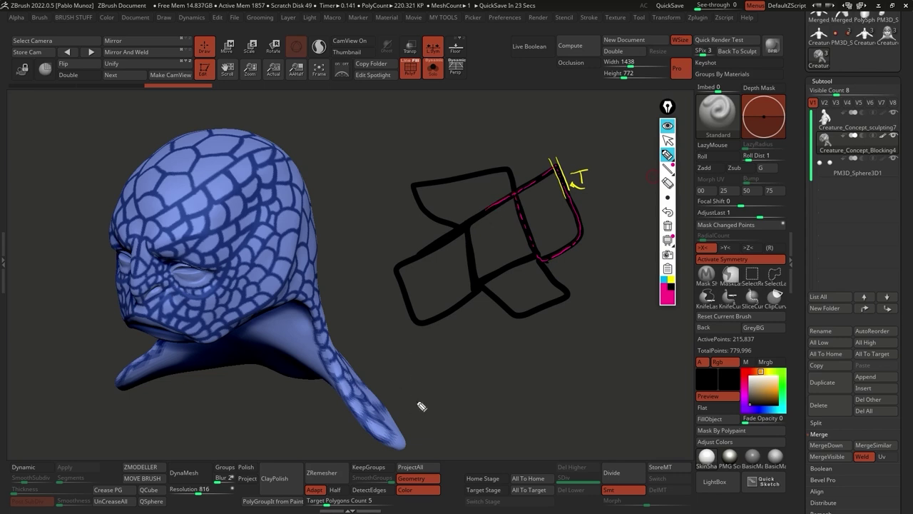
# Step: Number the sketched scale cells individually in cyan with the annotation pen
pyautogui.click(670, 280)
pyautogui.moveTo(491, 230); pyautogui.dragTo(513, 251)
pyautogui.moveTo(463, 190); pyautogui.dragTo(471, 197)
pyautogui.moveTo(445, 271); pyautogui.dragTo(445, 288)
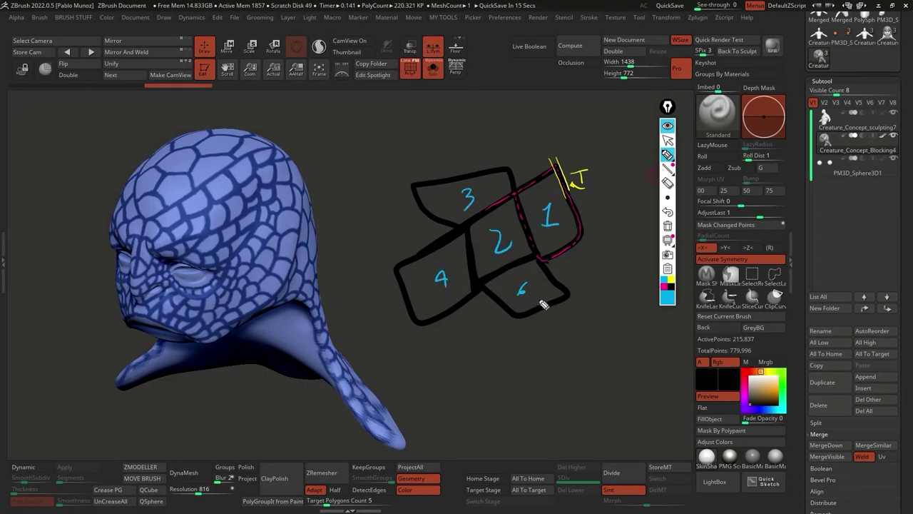
pyautogui.moveTo(533, 286); pyautogui.dragTo(518, 307)
# Step: Clear and hide the annotations, and create borderless polygroups from the head's painted scales with PolyGroupIt from Paint
pyautogui.click(667, 226)
pyautogui.click(668, 125)
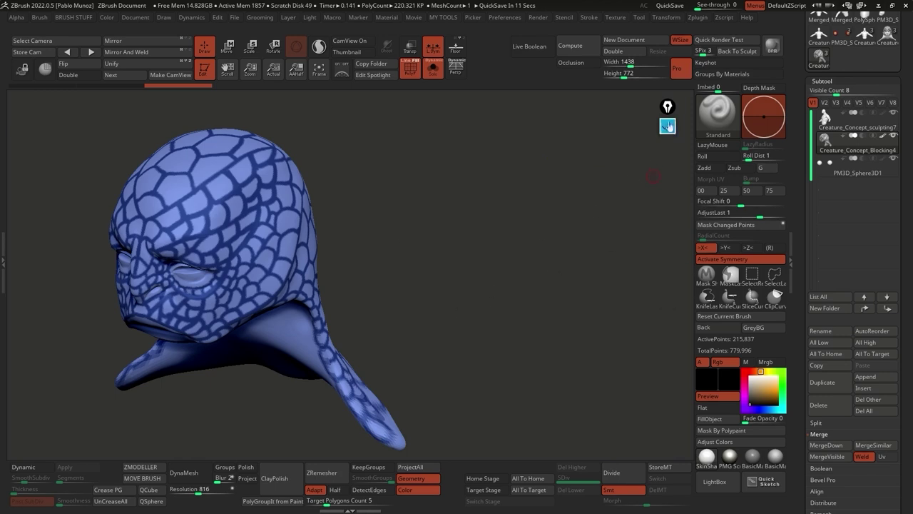
pyautogui.click(698, 17)
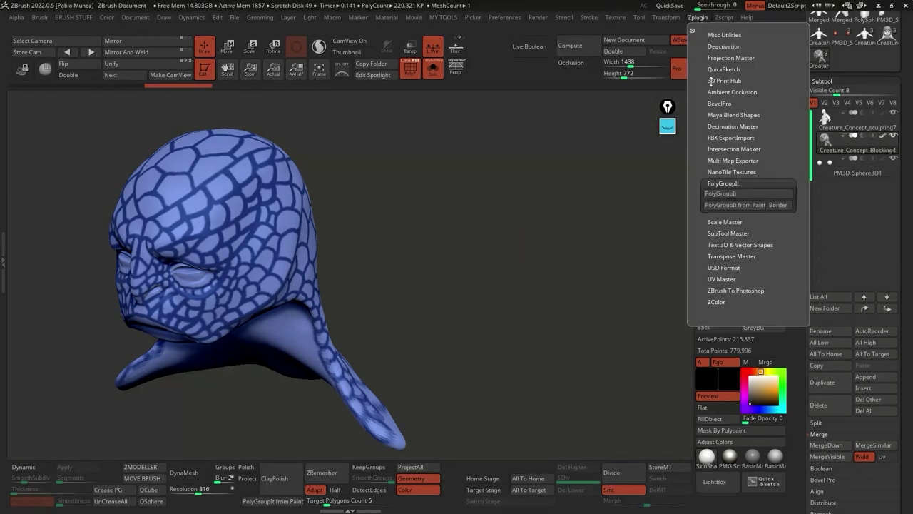
pyautogui.moveTo(753, 206)
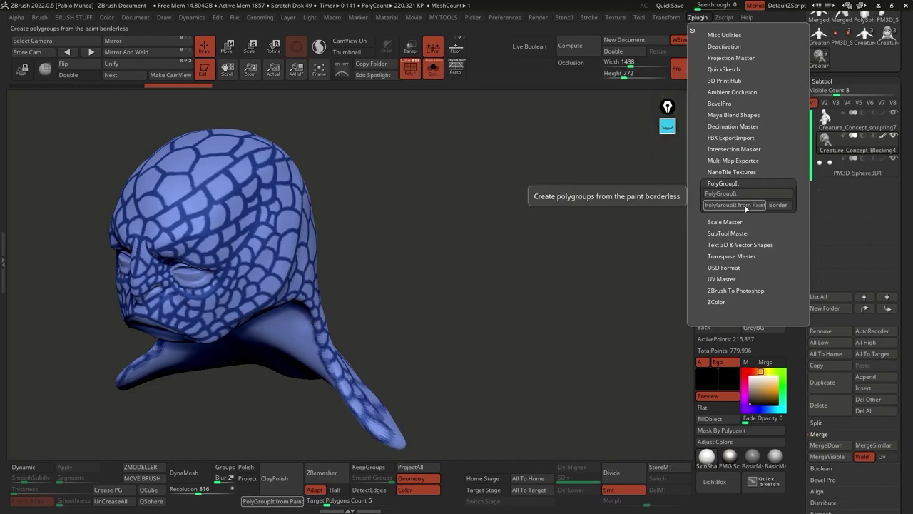
pyautogui.click(747, 207)
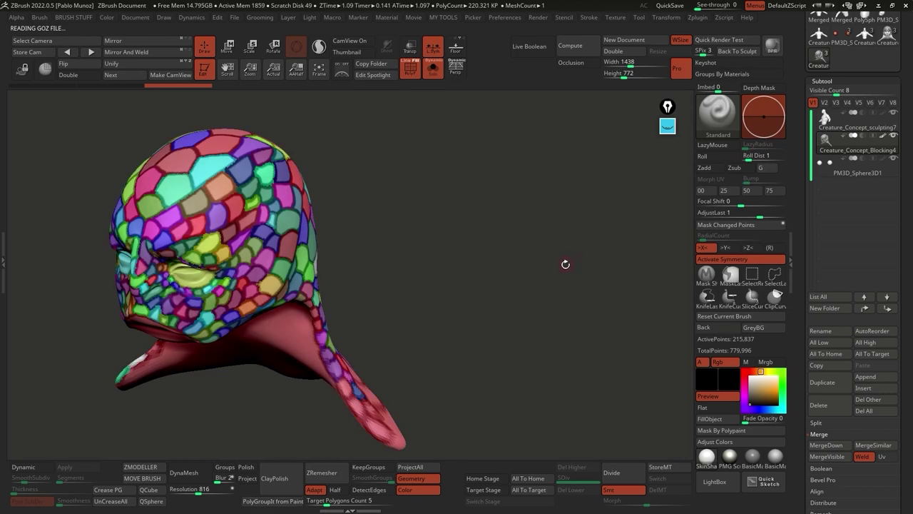
# Step: Isolate a single scale polygroup, turn on double-sided display, and bring the whole head back into view
pyautogui.moveTo(448, 281); pyautogui.dragTo(501, 202)
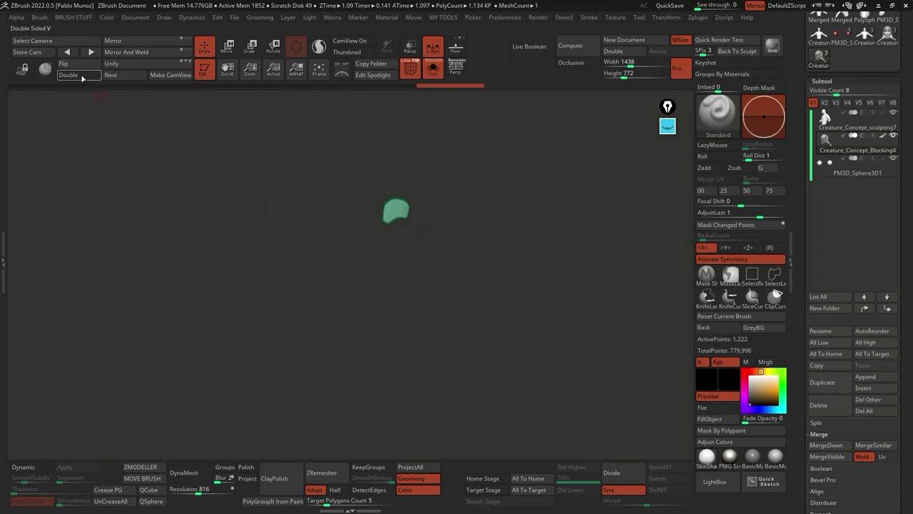
pyautogui.keyDown('ctrl'); pyautogui.keyDown('shift'); pyautogui.click(454, 269); pyautogui.keyUp('shift'); pyautogui.keyUp('ctrl')
pyautogui.keyDown('ctrl'); pyautogui.keyDown('shift'); pyautogui.click(439, 253); pyautogui.keyUp('shift'); pyautogui.keyUp('ctrl')
pyautogui.keyDown('ctrl'); pyautogui.keyDown('shift'); pyautogui.click(385, 238); pyautogui.keyUp('shift'); pyautogui.keyUp('ctrl')
pyautogui.keyDown('ctrl'); pyautogui.keyDown('shift'); pyautogui.click(437, 214); pyautogui.keyUp('shift'); pyautogui.keyUp('ctrl')
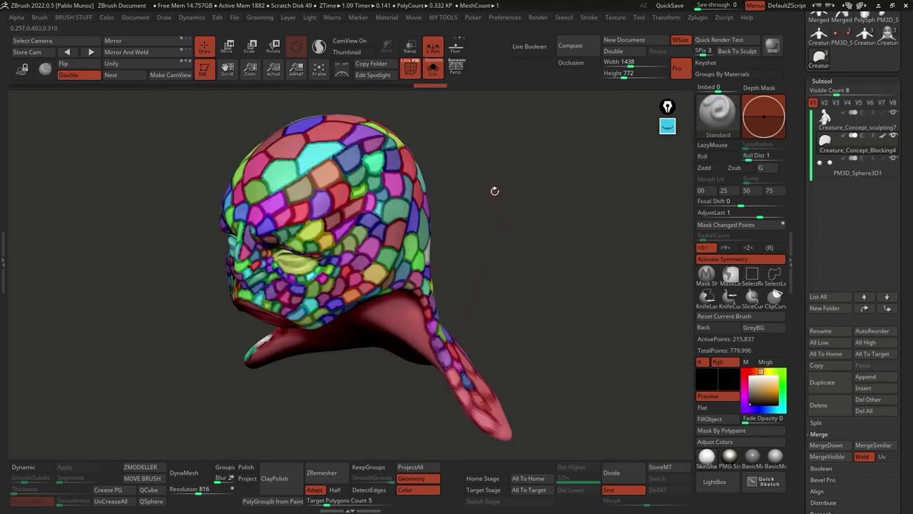
pyautogui.moveTo(494, 190); pyautogui.dragTo(471, 252)
# Step: Turn off the head subtool's polypaint display and inspect the jagged polygroup borders around the face
pyautogui.moveTo(886, 141)
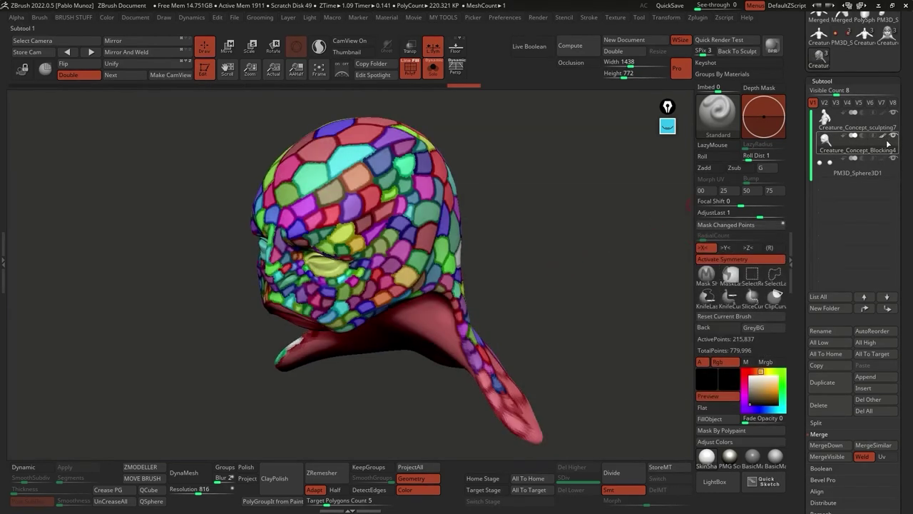
pyautogui.moveTo(536, 316); pyautogui.dragTo(453, 243)
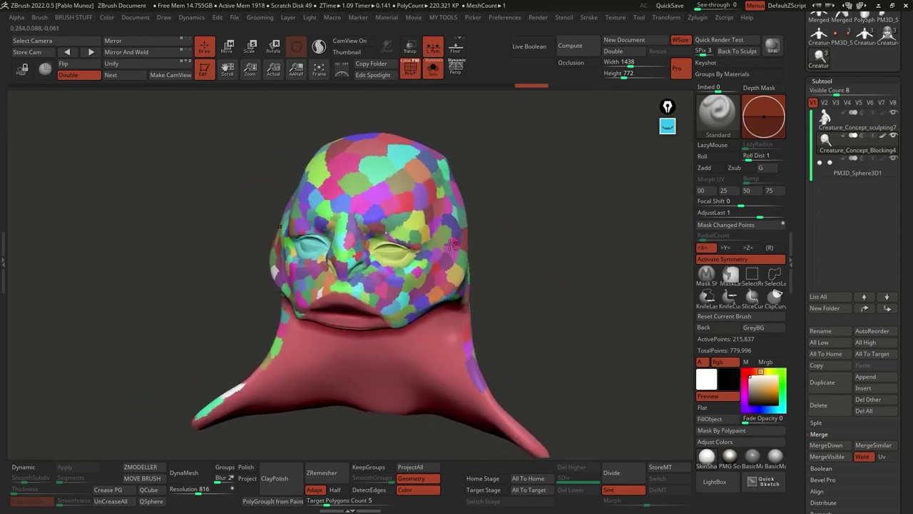
pyautogui.scroll(5, 453, 206)
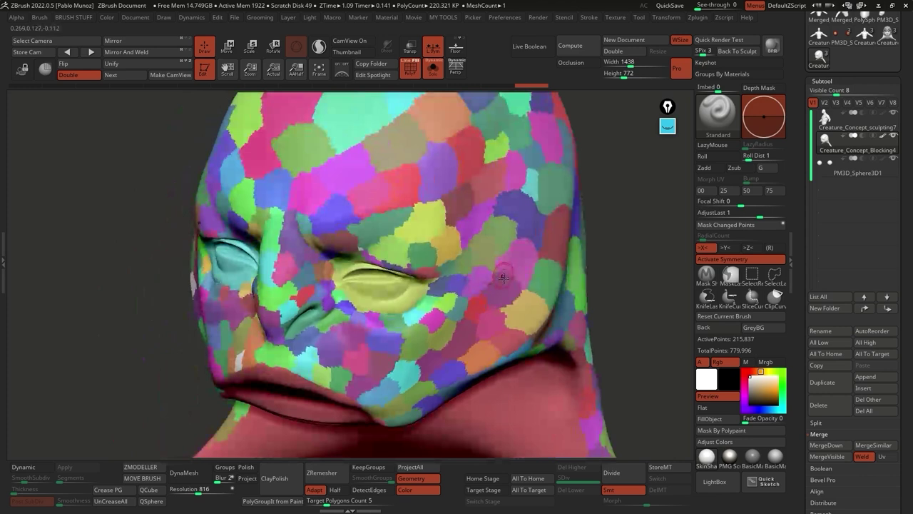
pyautogui.scroll(-5, 486, 261)
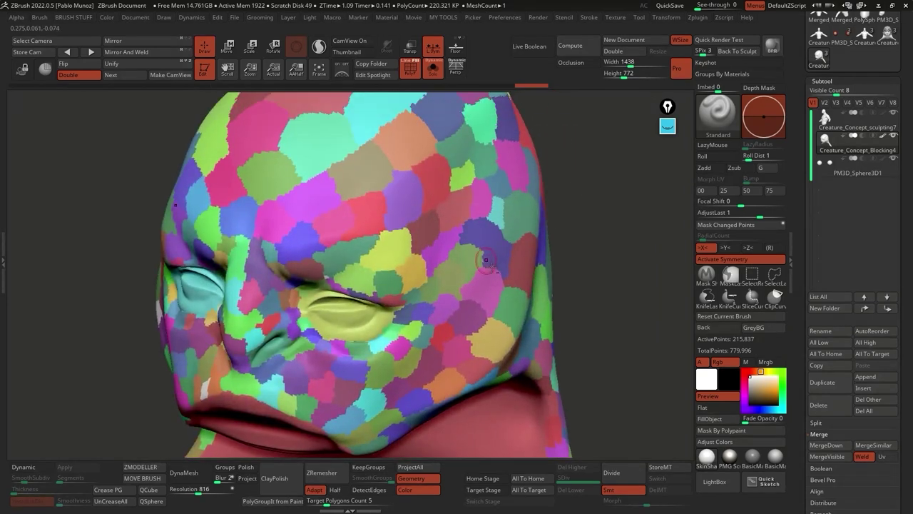
pyautogui.moveTo(577, 255); pyautogui.dragTo(571, 234)
# Step: Smooth the head's jagged polygroup borders with the Polish By Groups deformation at 67
pyautogui.scroll(-10, 847, 318)
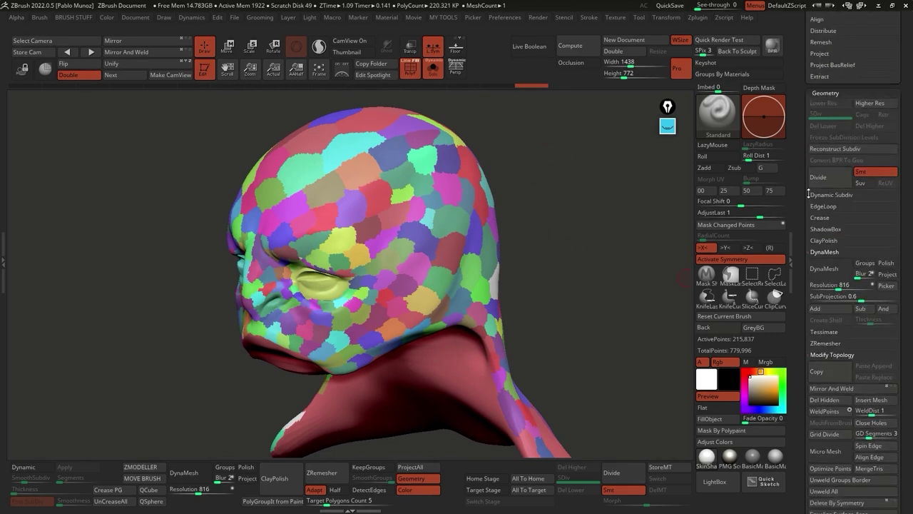
pyautogui.scroll(-2, 848, 318)
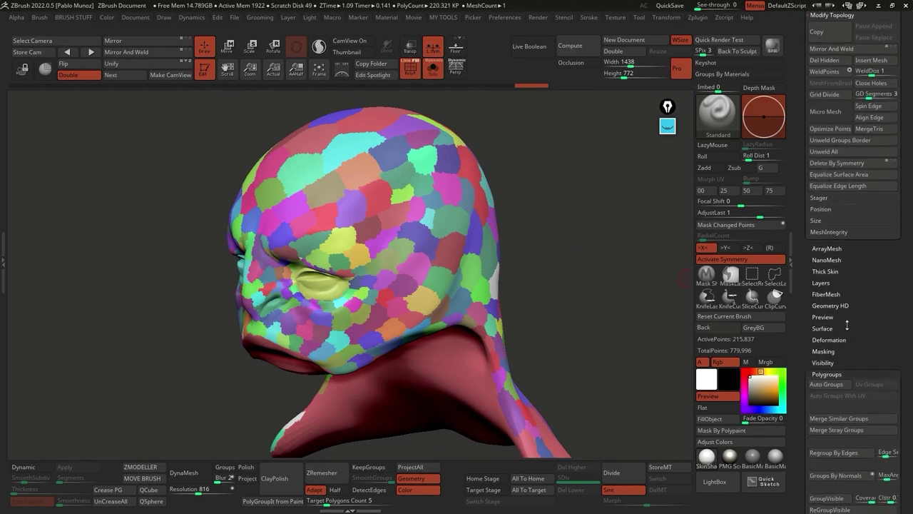
pyautogui.click(848, 339)
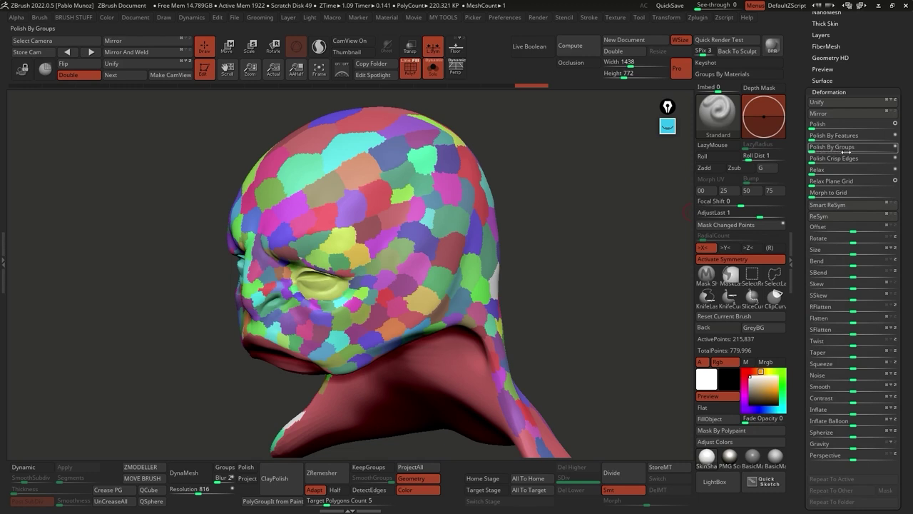
pyautogui.keyDown('ctrl'); pyautogui.moveTo(392, 177); pyautogui.dragTo(457, 281, button='right'); pyautogui.keyUp('ctrl')
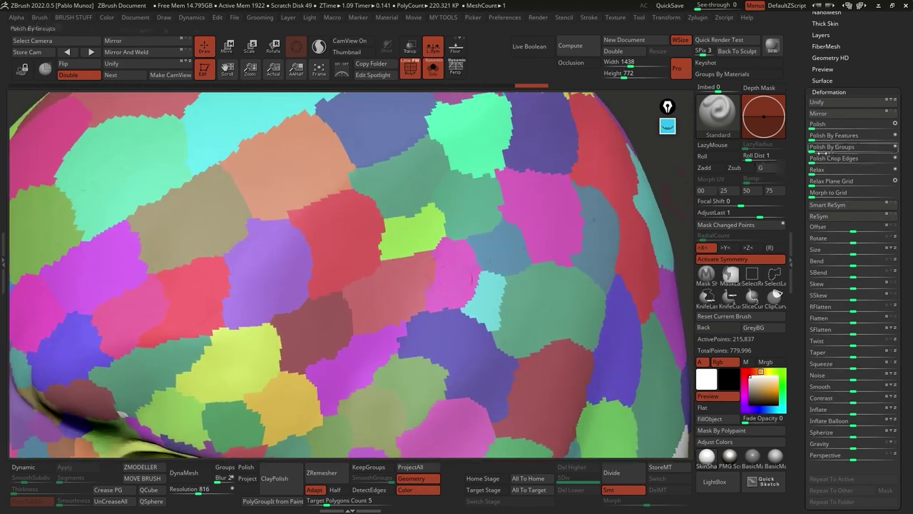
pyautogui.moveTo(821, 152); pyautogui.dragTo(872, 147)
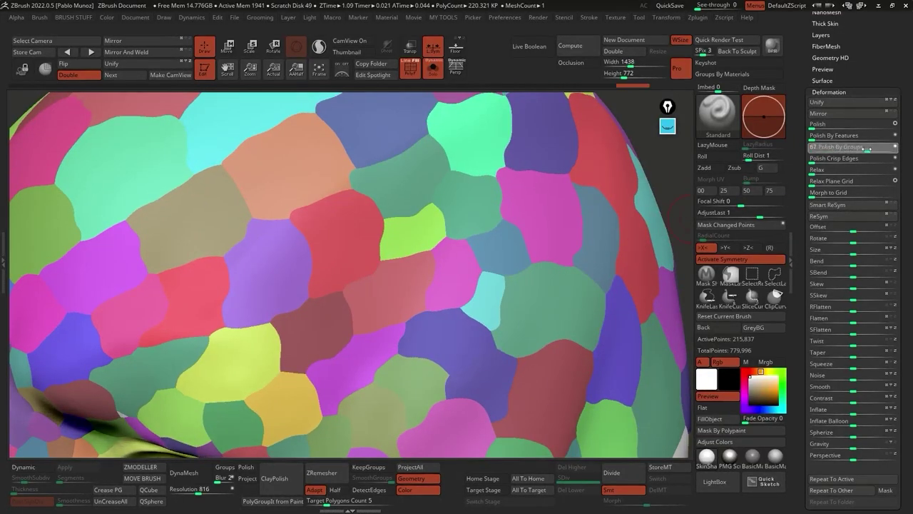
# Step: Switch Polish By Groups to its open-circle mode and polish the head's polygroup borders again
pyautogui.moveTo(864, 148); pyautogui.dragTo(892, 143)
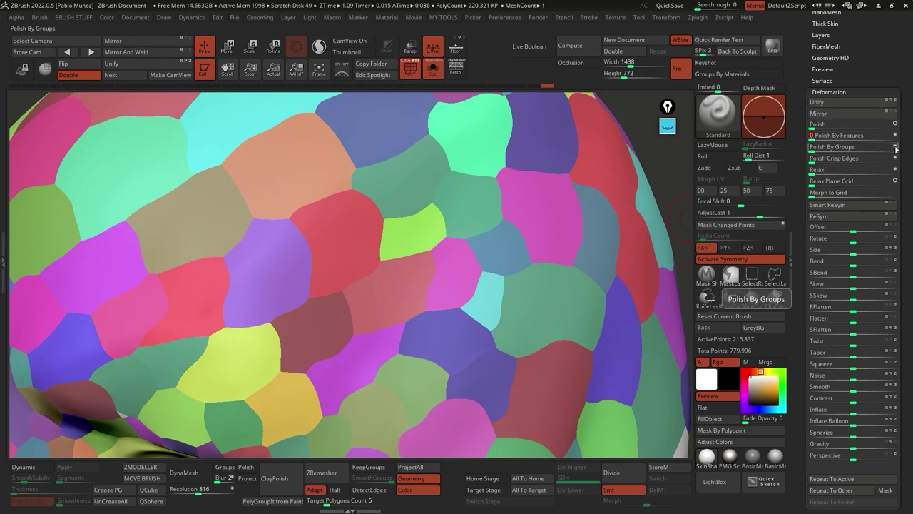
pyautogui.click(822, 148)
pyautogui.moveTo(863, 150); pyautogui.dragTo(864, 150)
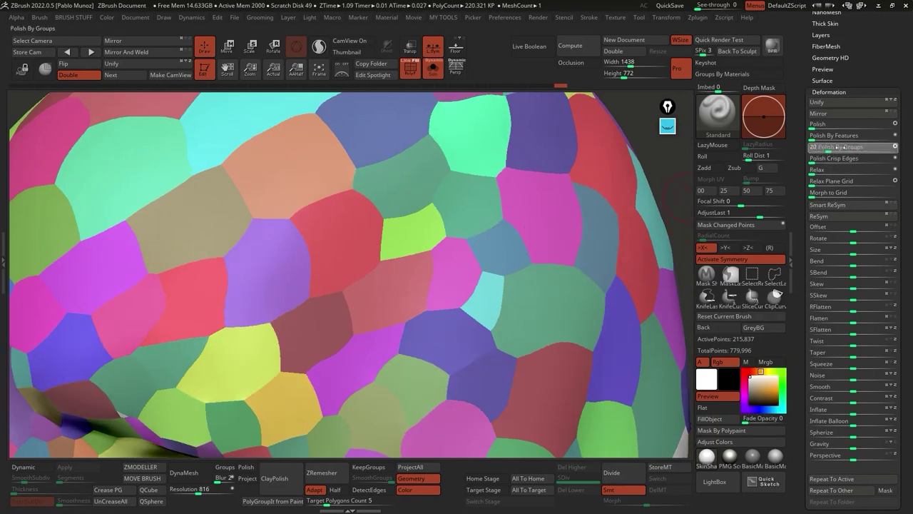
pyautogui.press('f')
pyautogui.moveTo(534, 294); pyautogui.dragTo(503, 285)
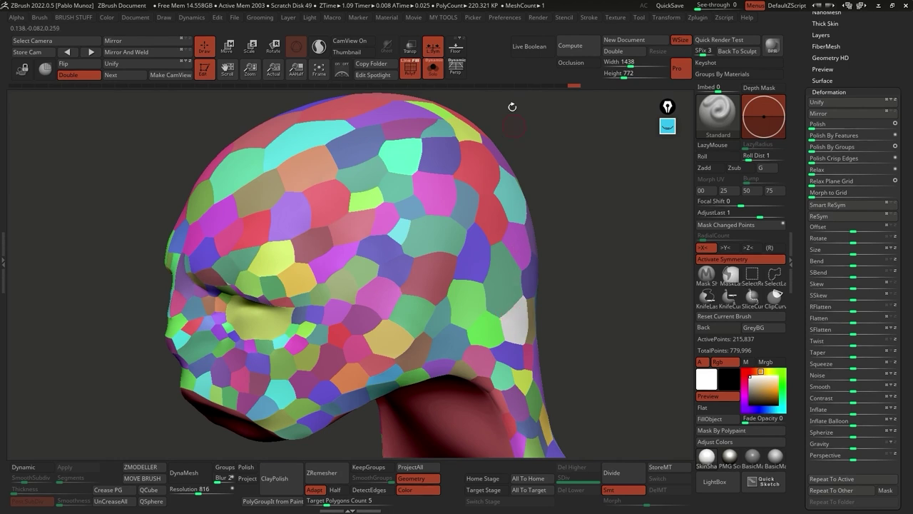
# Step: Turn off the polyframe and Solo display, and view the polished head on the full body in BasicMaterial
pyautogui.click(419, 74)
pyautogui.keyDown('alt'); pyautogui.moveTo(485, 164); pyautogui.dragTo(711, 345); pyautogui.keyUp('alt')
pyautogui.click(433, 68)
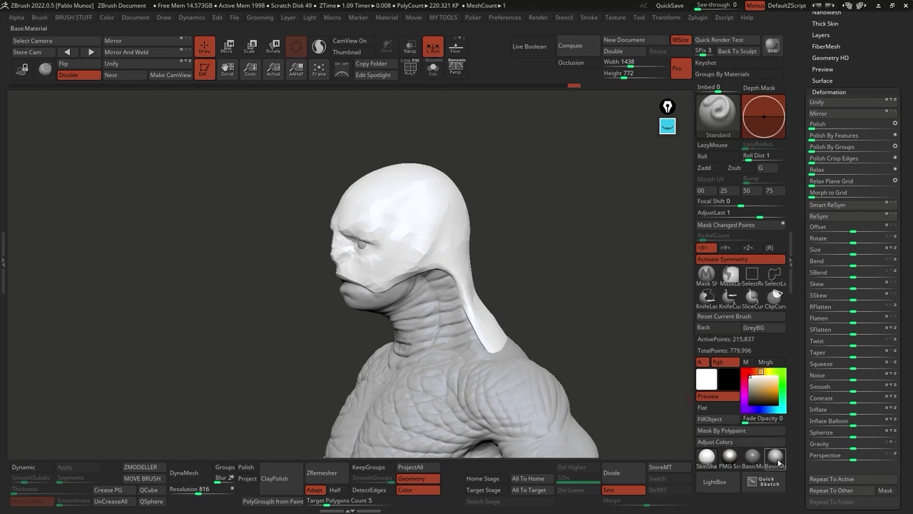
pyautogui.moveTo(845, 80); pyautogui.dragTo(849, 199)
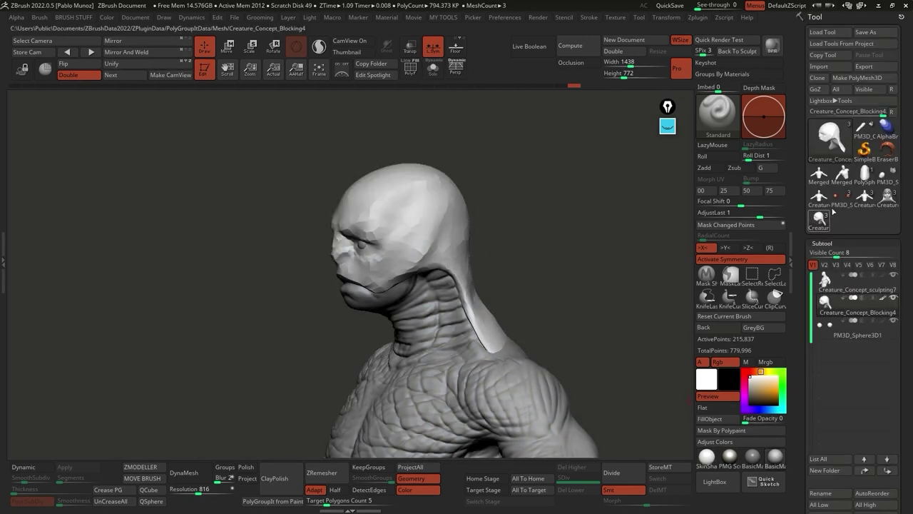
# Step: Switch to the Creature_Concept_sculpting8 tool and examine the finished scales on its head and torso
pyautogui.moveTo(887, 202)
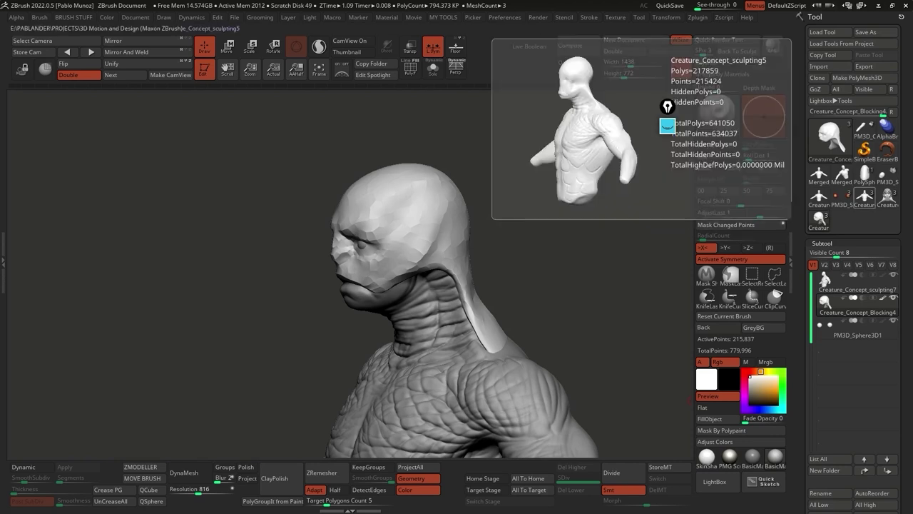
pyautogui.click(865, 198)
pyautogui.moveTo(609, 303); pyautogui.dragTo(445, 279)
pyautogui.moveTo(526, 340)
pyautogui.keyDown('alt'); pyautogui.mouseDown()
pyautogui.moveTo(455, 294)
pyautogui.moveTo(473, 254)
pyautogui.moveTo(493, 249)
pyautogui.mouseUp(); pyautogui.keyUp('alt')
pyautogui.moveTo(526, 306); pyautogui.dragTo(452, 184)
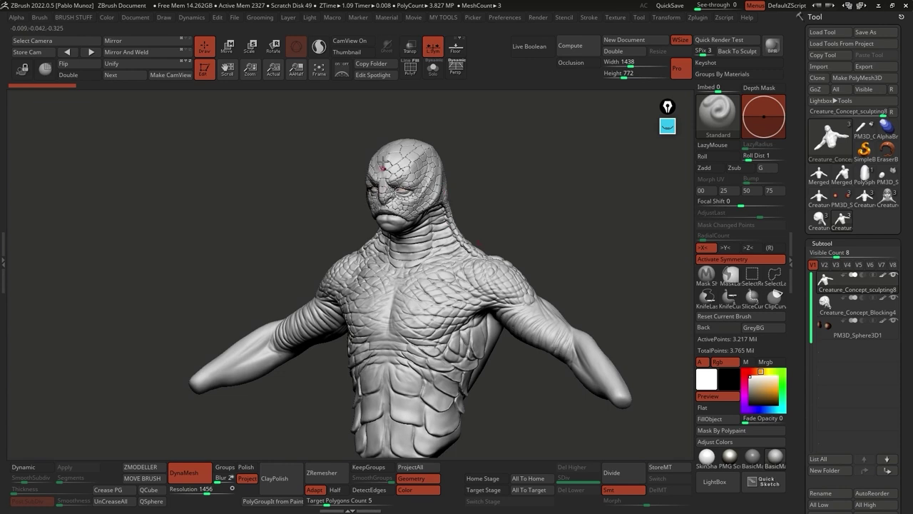
# Step: Return to the Creature_Concept_Blocking4 head and isolate it with Solo mode
pyautogui.hotkey('ctrl', 'z')
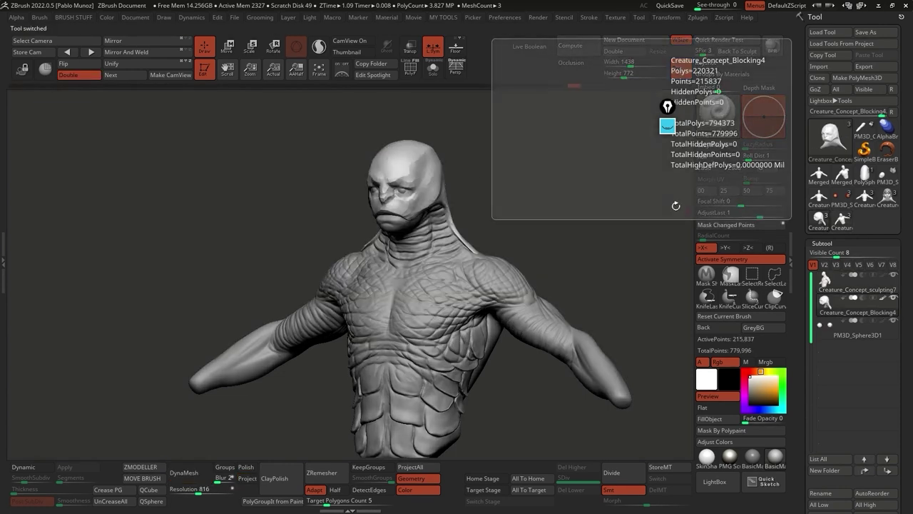
pyautogui.hotkey('ctrl', 'z')
pyautogui.click(434, 72)
pyautogui.moveTo(514, 171); pyautogui.dragTo(588, 231)
# Step: Open the EdgeLoop options in the head's geometry settings
pyautogui.moveTo(809, 305); pyautogui.dragTo(799, 179)
pyautogui.scroll(-3, 798, 179)
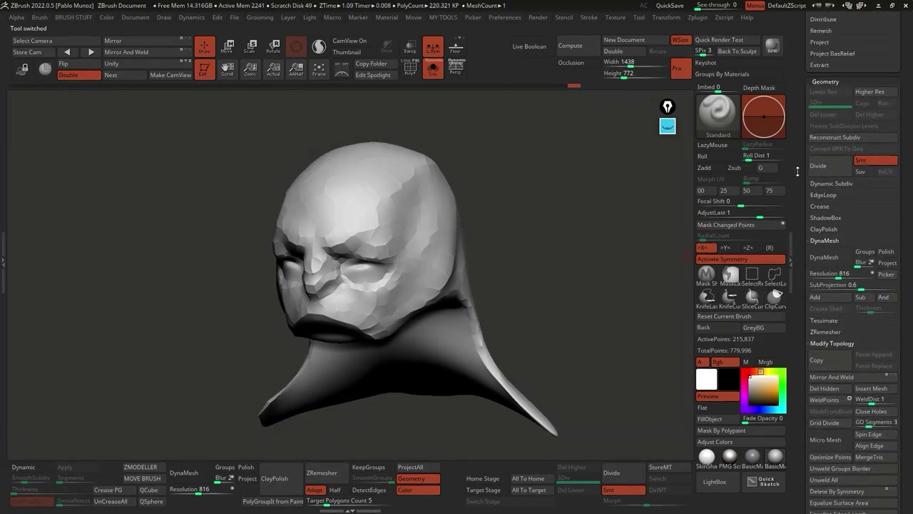
pyautogui.press('shift')
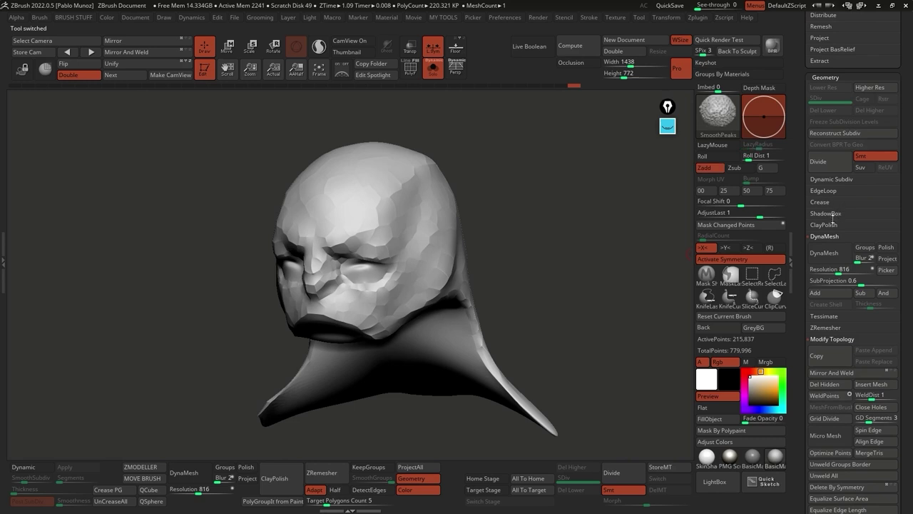
pyautogui.keyDown('shift'); pyautogui.click(826, 191); pyautogui.keyUp('shift')
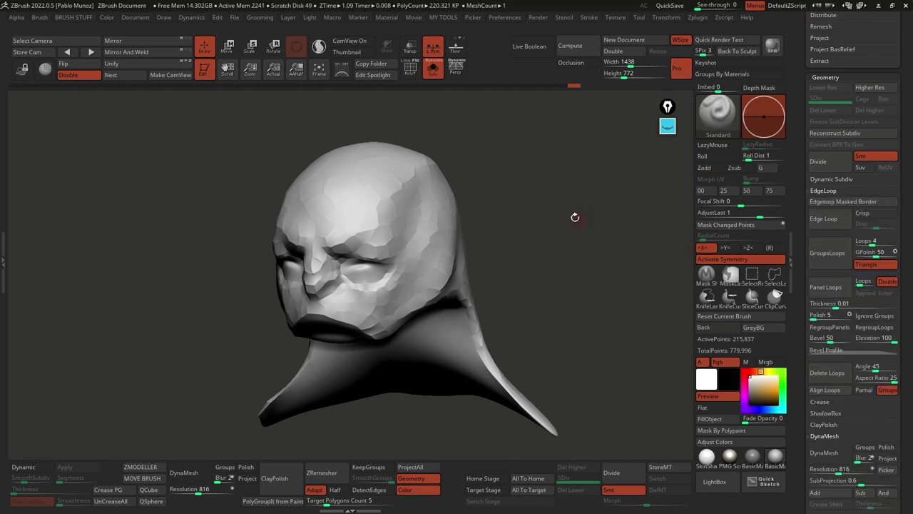
# Step: Show the head's polygroup colours with the SkinShade material and bring the Panel Loops settings into reach
pyautogui.moveTo(575, 217); pyautogui.dragTo(580, 233)
pyautogui.click(420, 65)
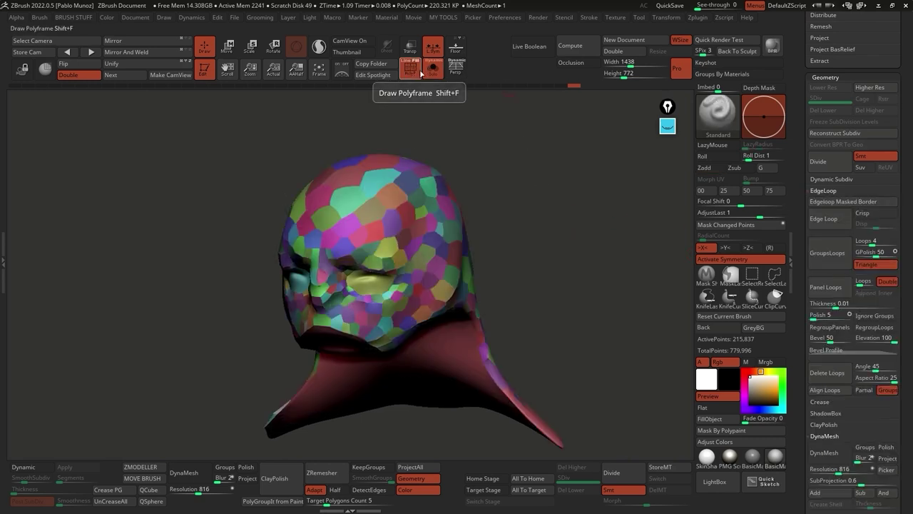
pyautogui.click(708, 457)
pyautogui.moveTo(613, 429); pyautogui.dragTo(480, 336)
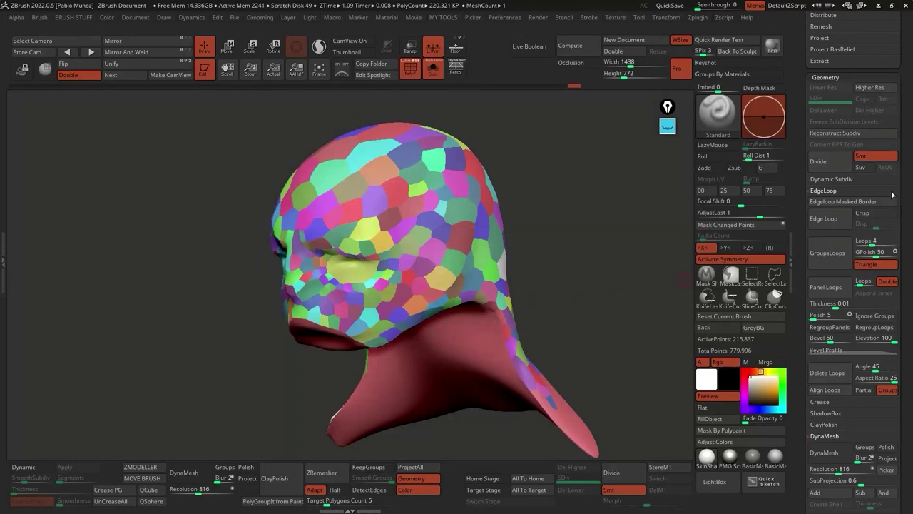
pyautogui.moveTo(898, 283); pyautogui.dragTo(903, 237)
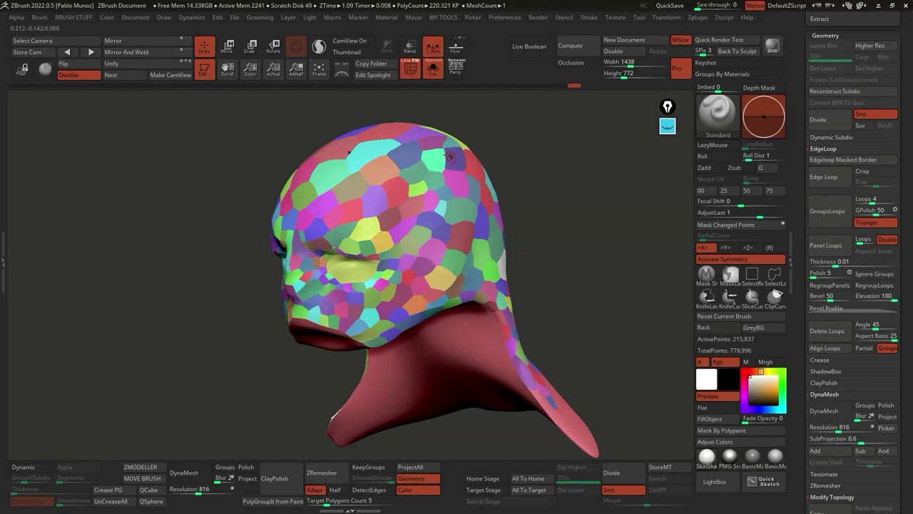
# Step: Insert panels around the head's polygroups with Panel Loops, using 5 loops and a thickness of 0.01
pyautogui.click(856, 261)
pyautogui.click(870, 239)
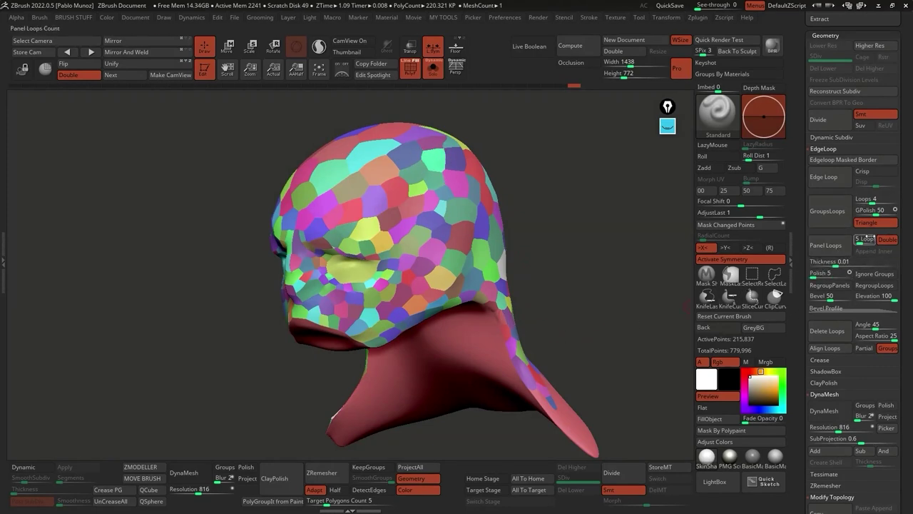
pyautogui.click(834, 246)
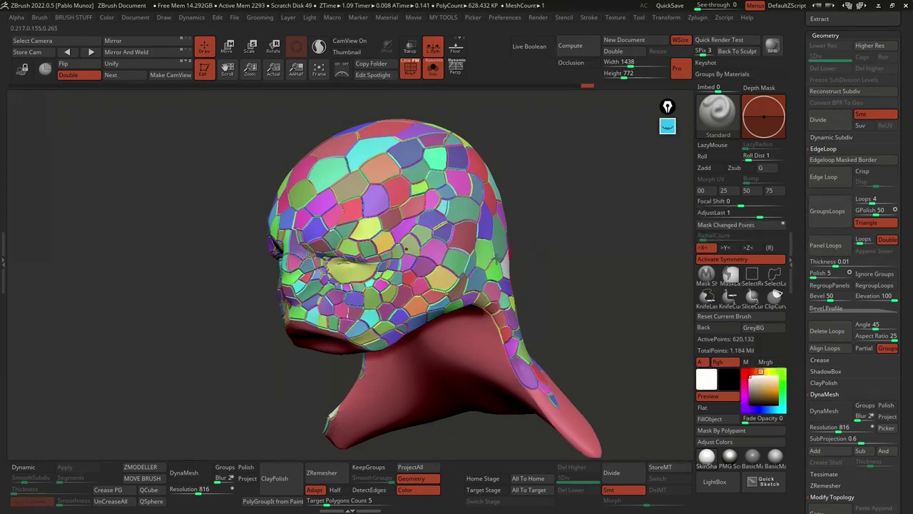
# Step: Examine the panel edges around the face up close and hide the polygroup colours
pyautogui.moveTo(508, 263); pyautogui.dragTo(440, 246)
pyautogui.keyDown('ctrl'); pyautogui.moveTo(440, 266); pyautogui.dragTo(485, 250, button='right'); pyautogui.keyUp('ctrl')
pyautogui.press('space')
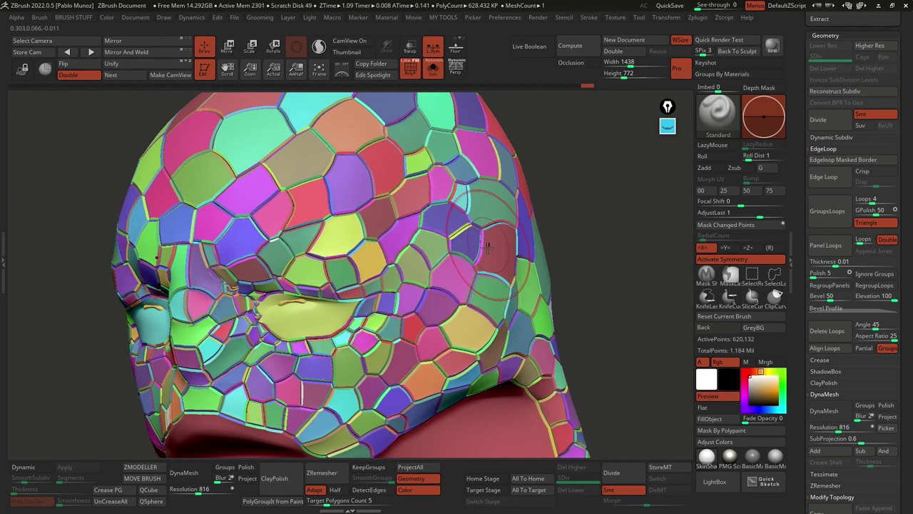
pyautogui.press('shift')
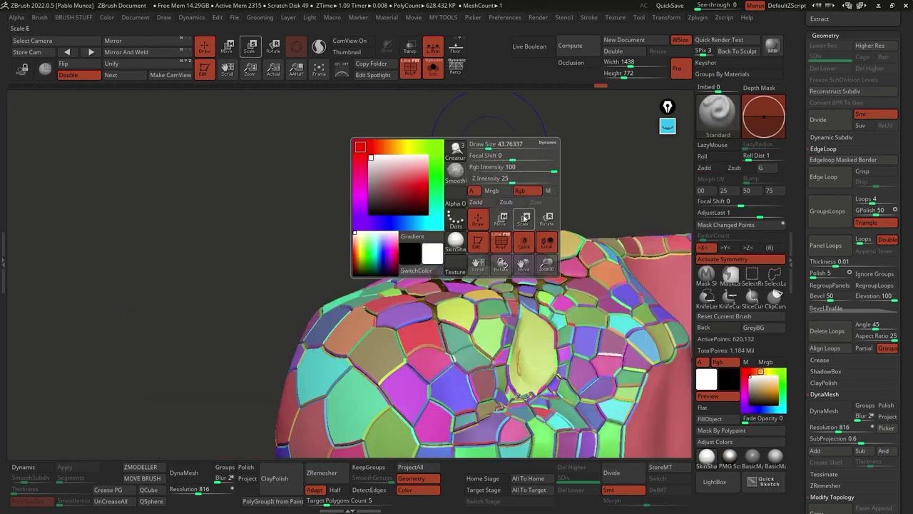
pyautogui.moveTo(621, 286)
pyautogui.mouseDown()
pyautogui.moveTo(521, 257)
pyautogui.moveTo(540, 287)
pyautogui.moveTo(555, 272)
pyautogui.mouseUp()
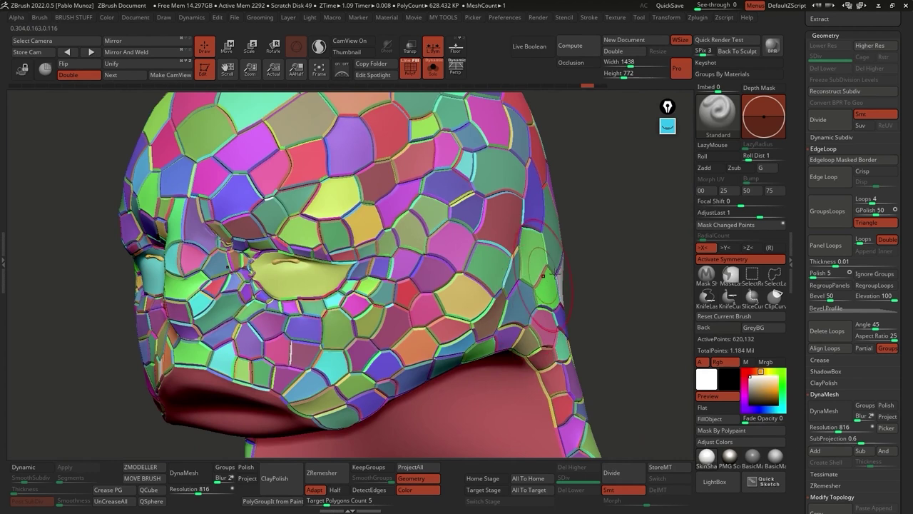
pyautogui.hotkey('shift', 'f')
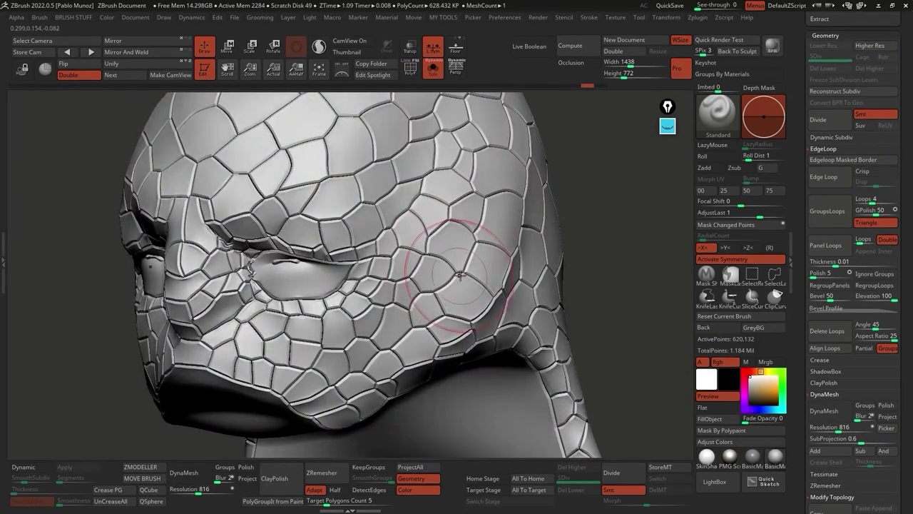
# Step: Try smoothing the panelled scales across the temple and cheek
pyautogui.press('shift')
pyautogui.moveTo(428, 223)
pyautogui.keyDown('shift'); pyautogui.mouseDown()
pyautogui.moveTo(418, 151)
pyautogui.moveTo(468, 214)
pyautogui.moveTo(428, 307)
pyautogui.moveTo(463, 283)
pyautogui.moveTo(428, 185)
pyautogui.moveTo(436, 214)
pyautogui.mouseUp(); pyautogui.keyUp('shift')
pyautogui.moveTo(564, 307); pyautogui.dragTo(401, 411)
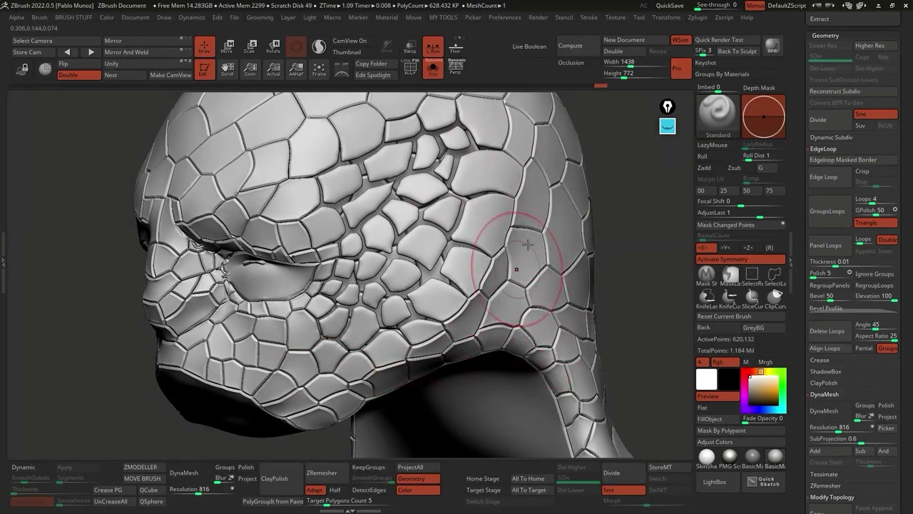
pyautogui.keyDown('alt'); pyautogui.moveTo(509, 250); pyautogui.dragTo(536, 237); pyautogui.keyUp('alt')
# Step: Check the Creature_Concept_Blocking4 head in the subtool list and return to its EdgeLoop settings
pyautogui.moveTo(798, 140); pyautogui.dragTo(802, 202)
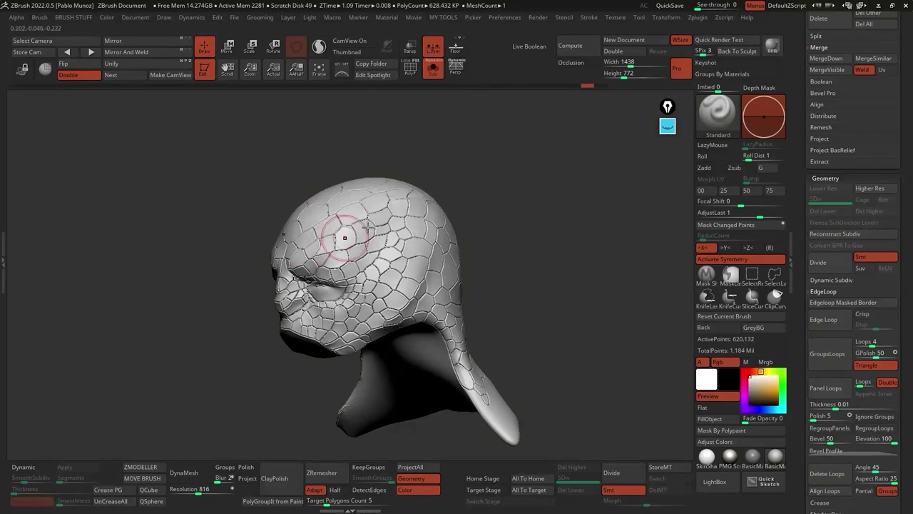
pyautogui.moveTo(798, 118); pyautogui.dragTo(797, 264)
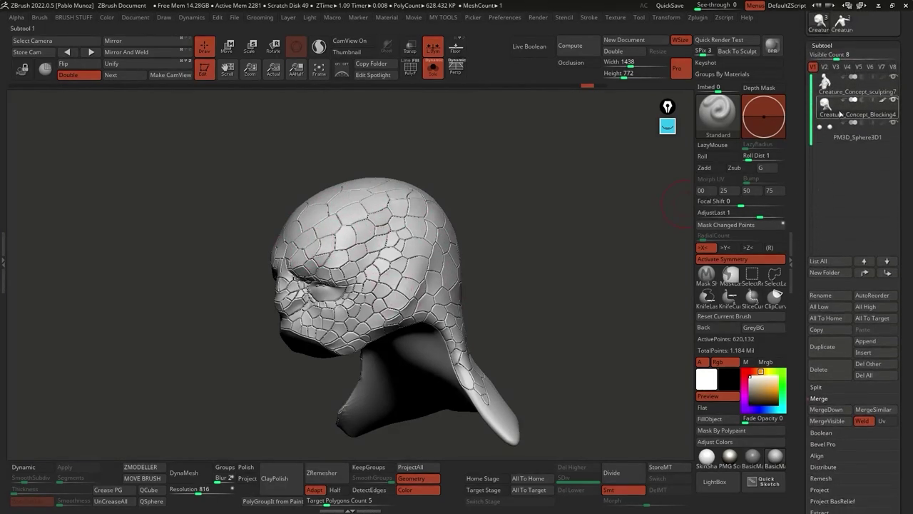
pyautogui.moveTo(844, 112)
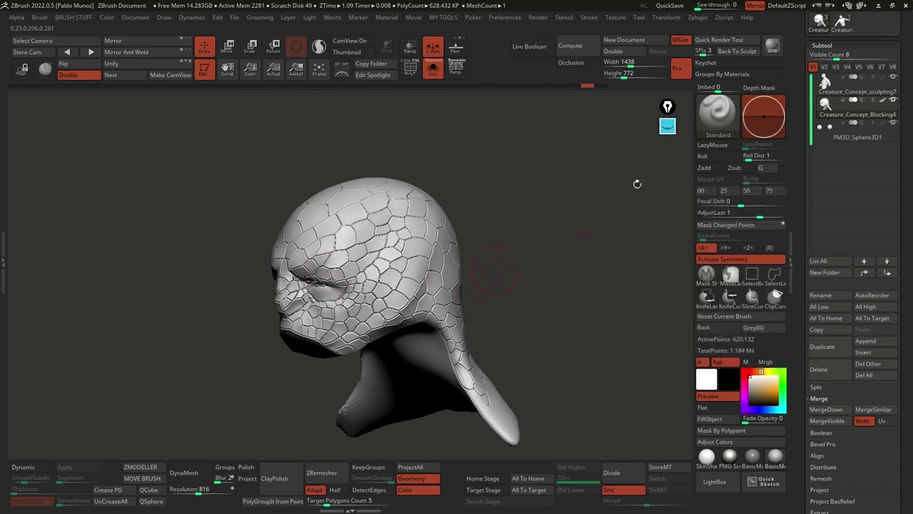
pyautogui.scroll(-10, 805, 273)
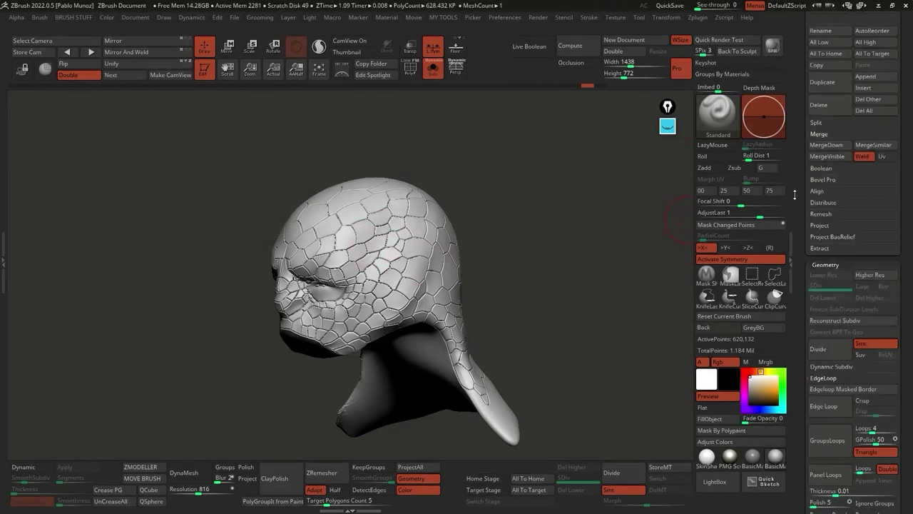
pyautogui.moveTo(534, 285); pyautogui.dragTo(580, 265)
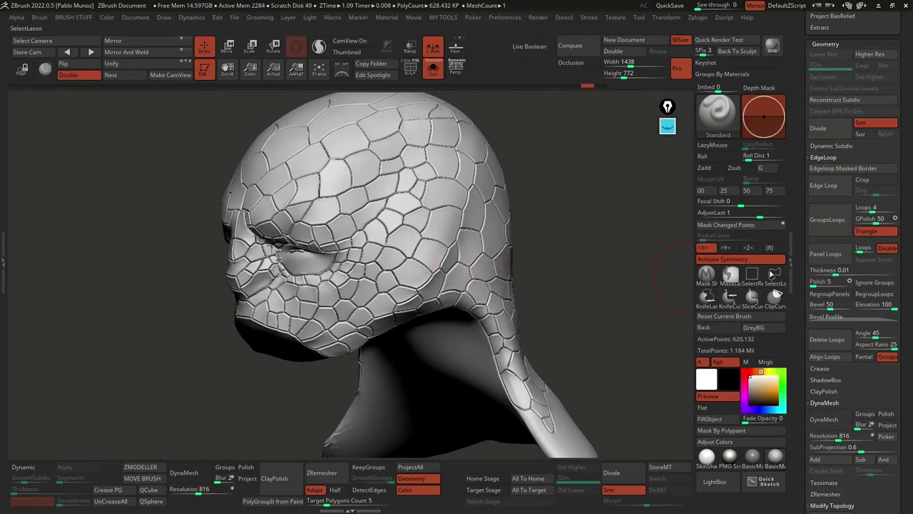
# Step: Undo the panels and try Panel Loops on the head with a Polish of 49
pyautogui.hotkey('ctrl', 'z')
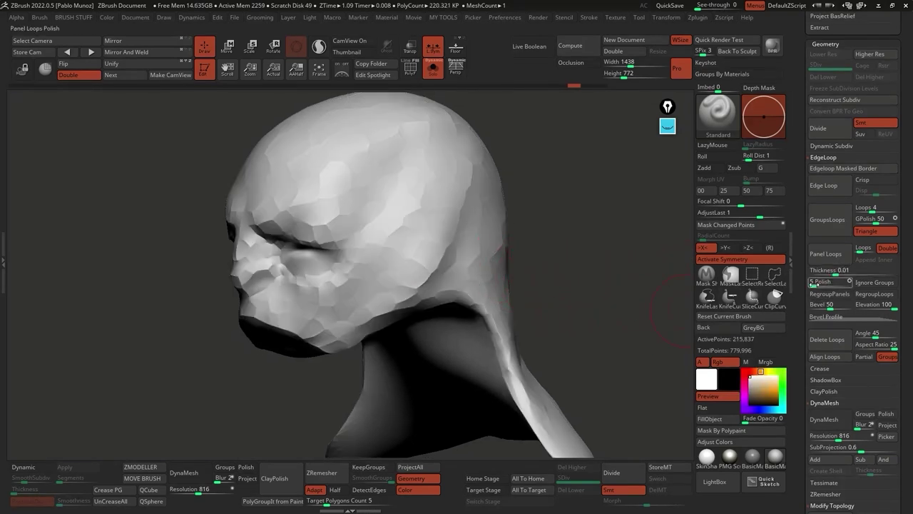
pyautogui.moveTo(814, 282); pyautogui.dragTo(817, 282)
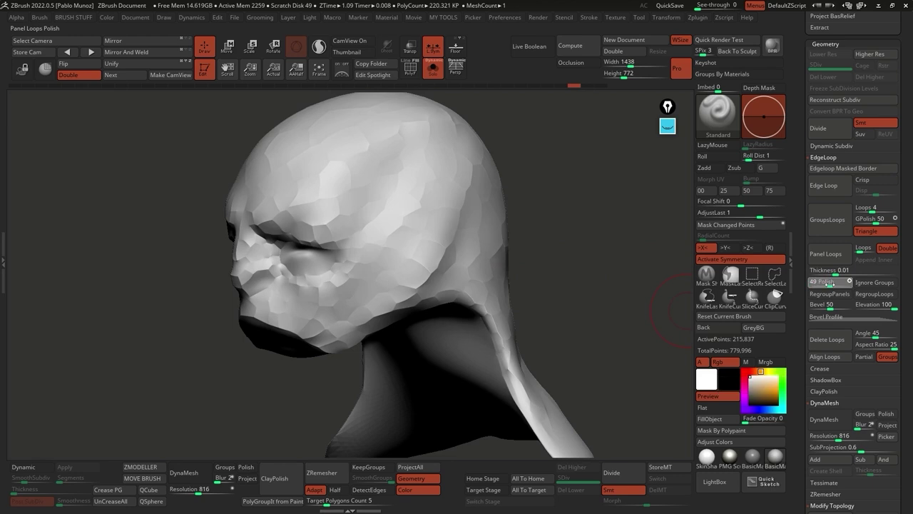
pyautogui.click(828, 254)
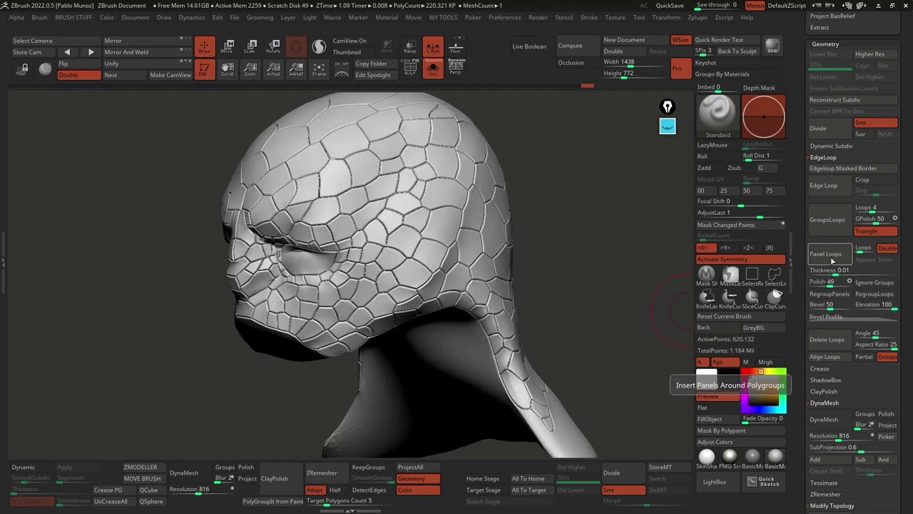
pyautogui.hotkey('ctrl', 'z')
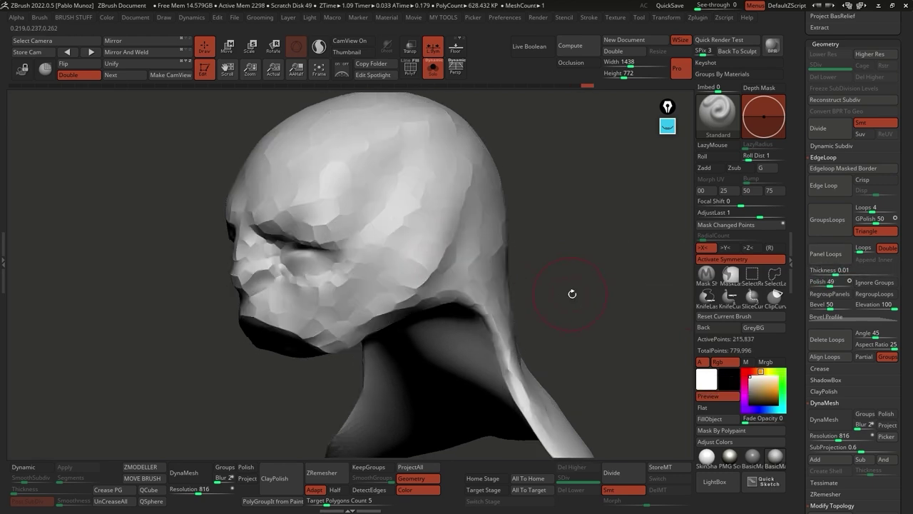
# Step: Set the Panel Loops Polish to 6 and expand the Bevel Profile curve
pyautogui.moveTo(832, 281); pyautogui.dragTo(821, 283)
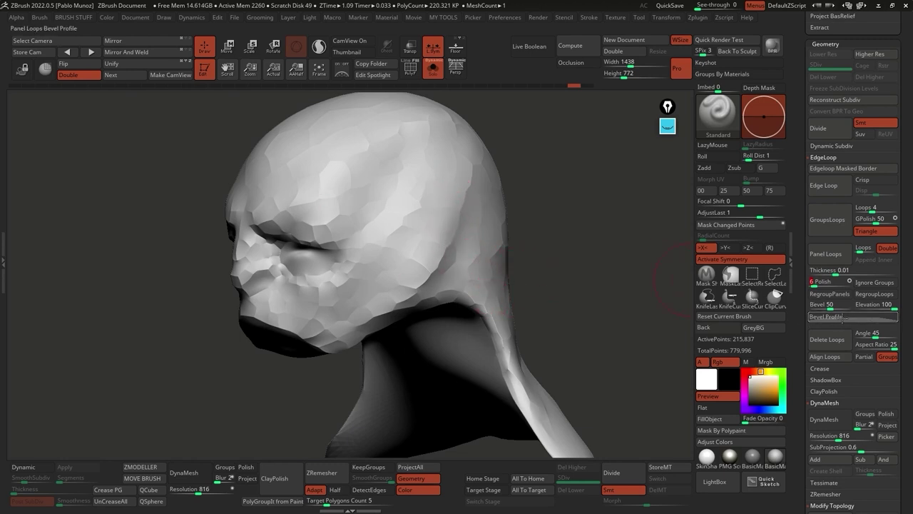
pyautogui.click(843, 319)
pyautogui.moveTo(905, 341); pyautogui.dragTo(852, 282)
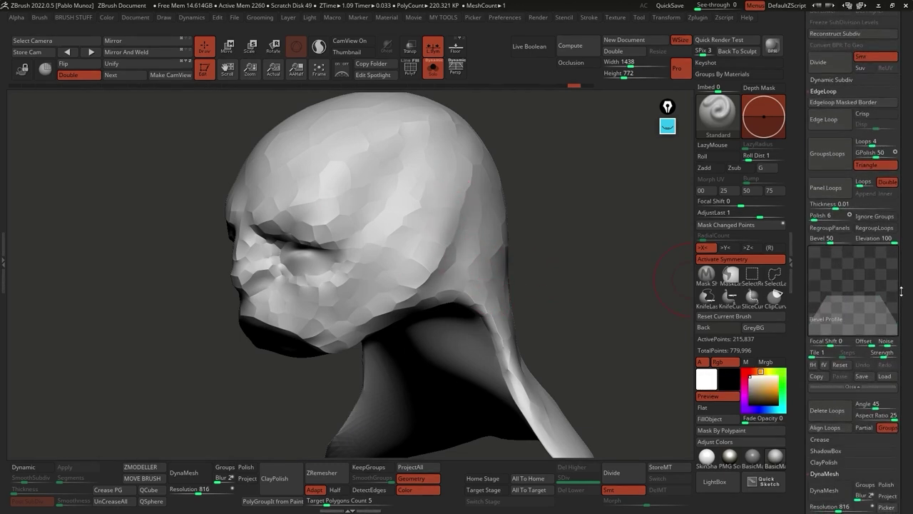
pyautogui.moveTo(628, 309); pyautogui.dragTo(578, 258)
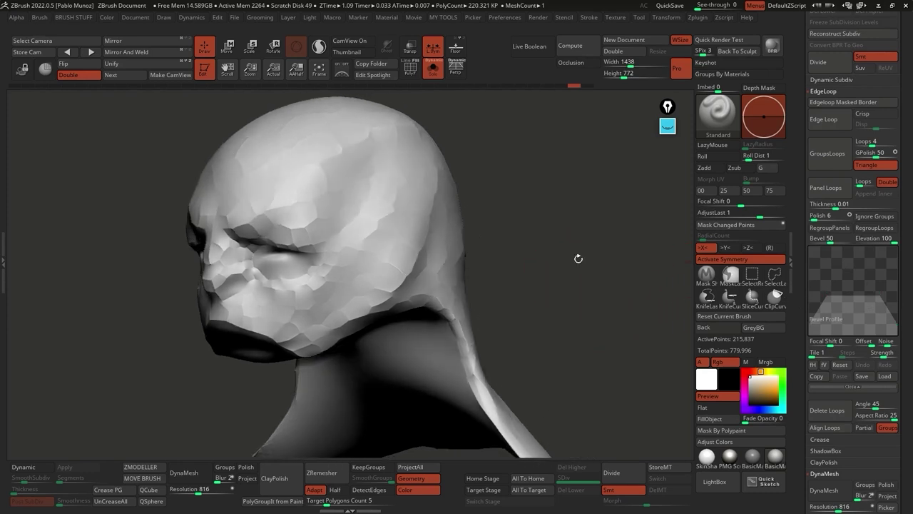
# Step: Build the head's panels with a Polish of 6 and isolate one scale at the back of the head
pyautogui.click(831, 191)
pyautogui.scroll(5, 489, 281)
pyautogui.press('space')
pyautogui.moveTo(531, 273)
pyautogui.mouseDown()
pyautogui.moveTo(478, 244)
pyautogui.moveTo(459, 275)
pyautogui.mouseUp()
pyautogui.keyDown('ctrl'); pyautogui.keyDown('shift'); pyautogui.click(432, 279); pyautogui.keyUp('shift'); pyautogui.keyUp('ctrl')
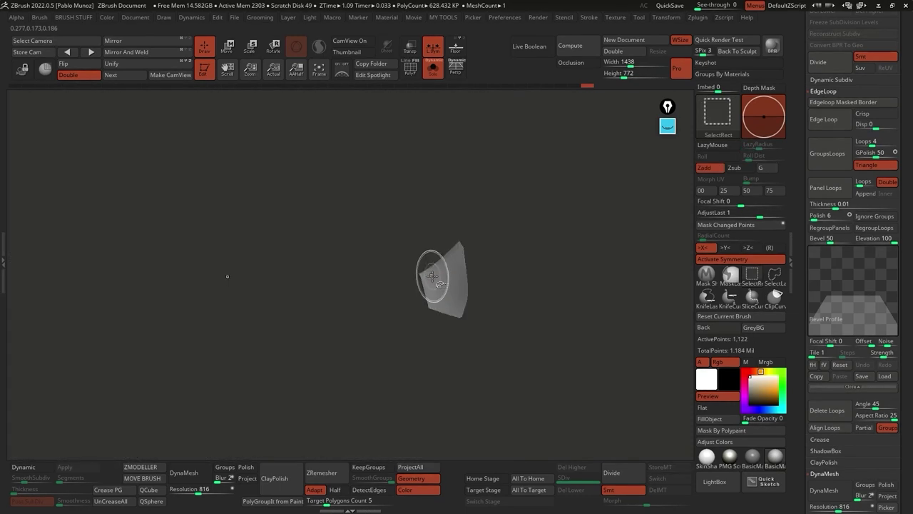
# Step: Bring back the other panels without that scale and isolate a neighbouring piece to inspect its side
pyautogui.keyDown('ctrl'); pyautogui.keyDown('shift'); pyautogui.click(499, 261); pyautogui.keyUp('shift'); pyautogui.keyUp('ctrl')
pyautogui.keyDown('ctrl'); pyautogui.keyDown('alt'); pyautogui.keyDown('shift'); pyautogui.click(423, 270); pyautogui.keyUp('shift'); pyautogui.keyUp('alt'); pyautogui.keyUp('ctrl')
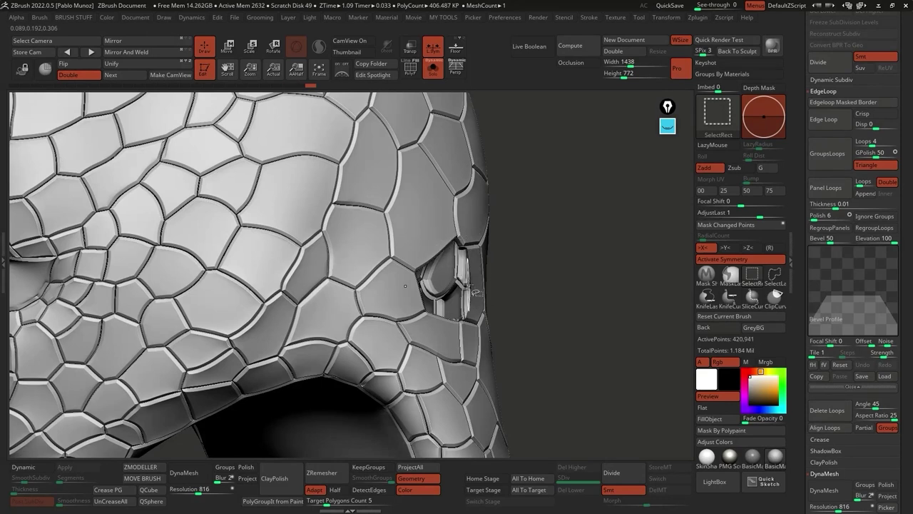
pyautogui.keyDown('ctrl'); pyautogui.keyDown('shift'); pyautogui.click(463, 322); pyautogui.keyUp('shift'); pyautogui.keyUp('ctrl')
pyautogui.moveTo(464, 330); pyautogui.dragTo(531, 292)
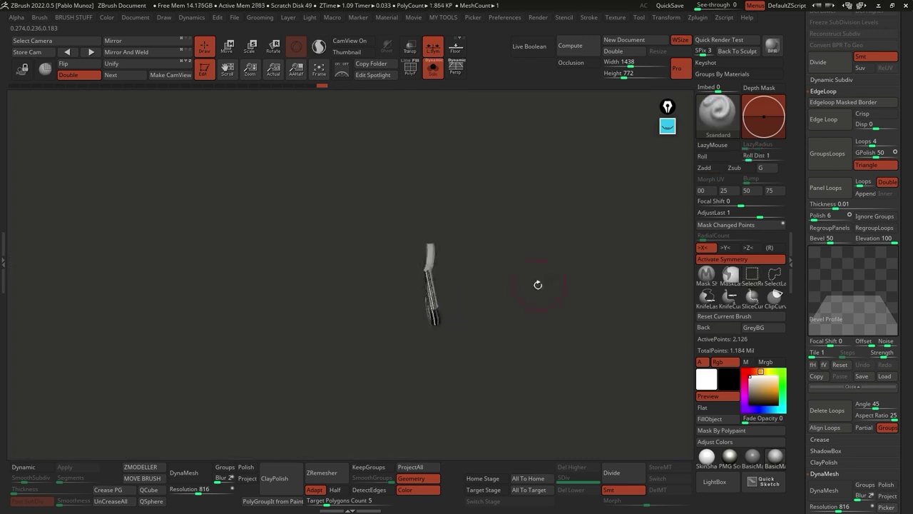
# Step: Show the whole head again and isolate a scale's border to examine its bevelled cross-section
pyautogui.keyDown('ctrl'); pyautogui.keyDown('shift'); pyautogui.click(539, 284); pyautogui.keyUp('shift'); pyautogui.keyUp('ctrl')
pyautogui.press('f')
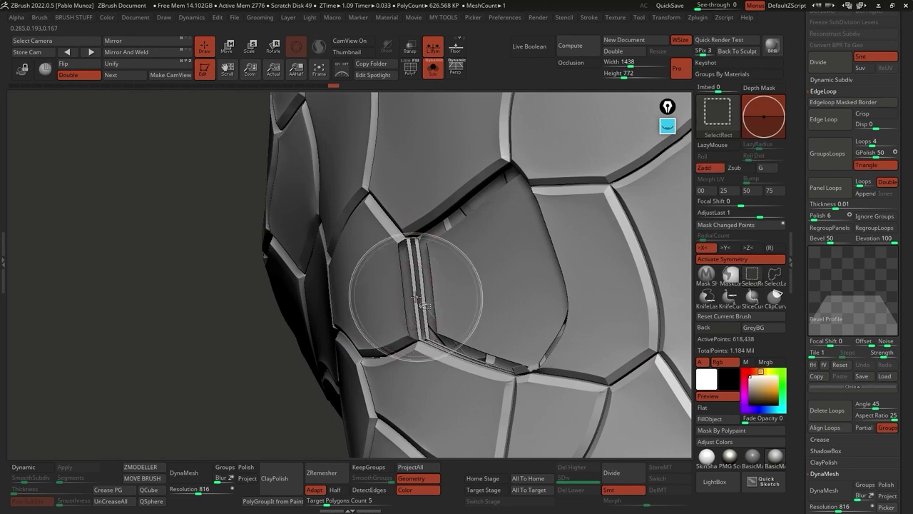
pyautogui.keyDown('ctrl'); pyautogui.keyDown('shift'); pyautogui.click(403, 294); pyautogui.keyUp('shift'); pyautogui.keyUp('ctrl')
pyautogui.moveTo(376, 345)
pyautogui.mouseDown()
pyautogui.moveTo(414, 359)
pyautogui.moveTo(448, 354)
pyautogui.moveTo(500, 304)
pyautogui.moveTo(492, 323)
pyautogui.moveTo(530, 322)
pyautogui.moveTo(524, 357)
pyautogui.moveTo(518, 316)
pyautogui.moveTo(528, 307)
pyautogui.mouseUp()
# Step: Clear the old screen annotations and draw a yellow link from the Bevel Profile to the panel's bevelled end
pyautogui.click(667, 126)
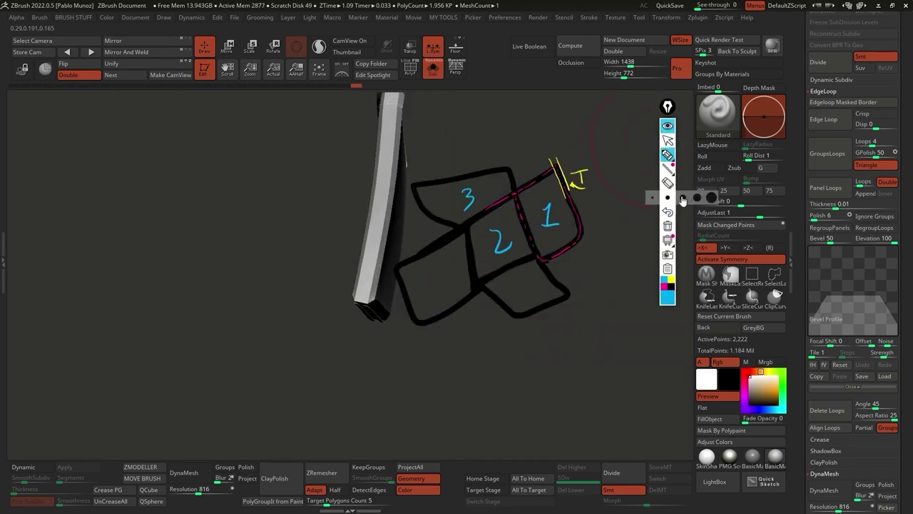
pyautogui.click(668, 226)
pyautogui.click(671, 280)
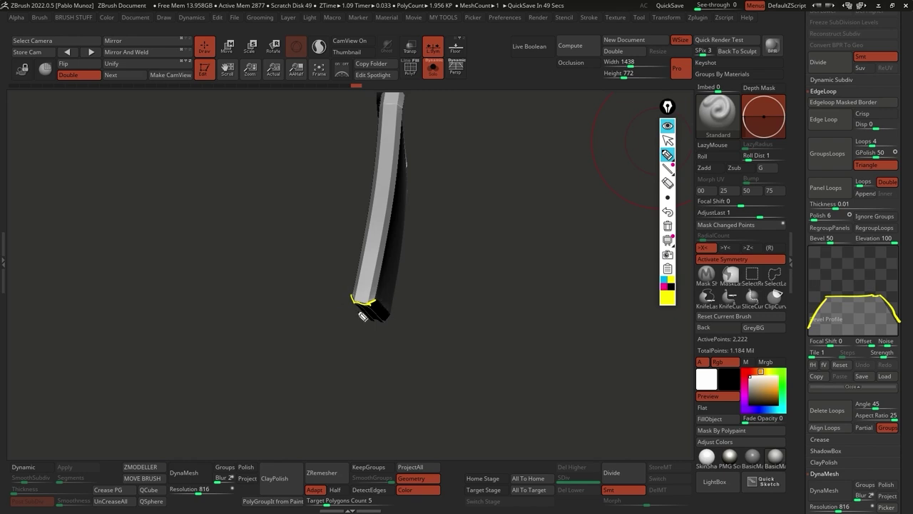
pyautogui.moveTo(825, 315); pyautogui.dragTo(375, 329)
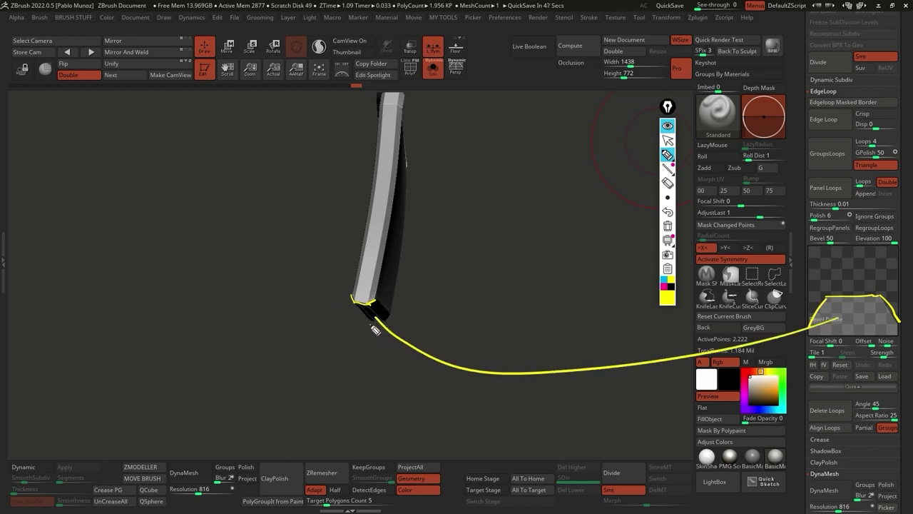
# Step: Circle the Thickness setting in magenta, link it to the panel's marked width, and hide the annotations
pyautogui.click(665, 293)
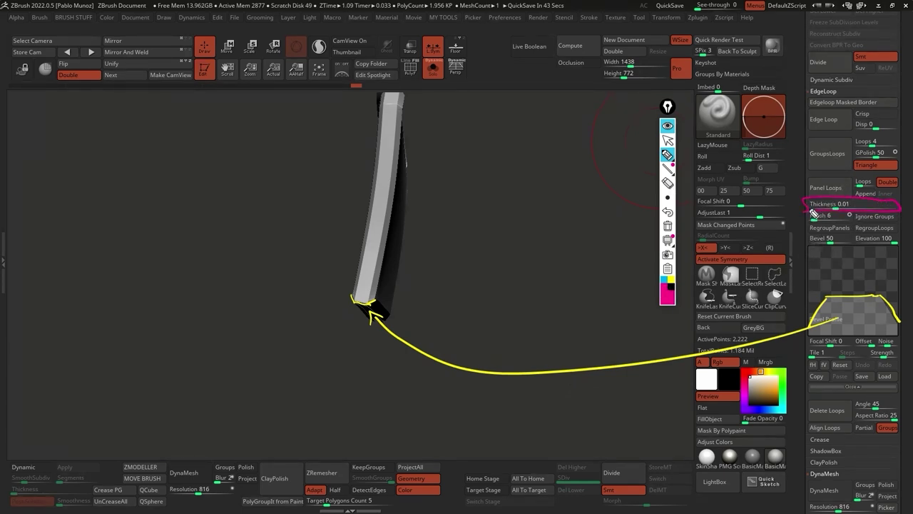
pyautogui.moveTo(364, 228); pyautogui.dragTo(367, 243)
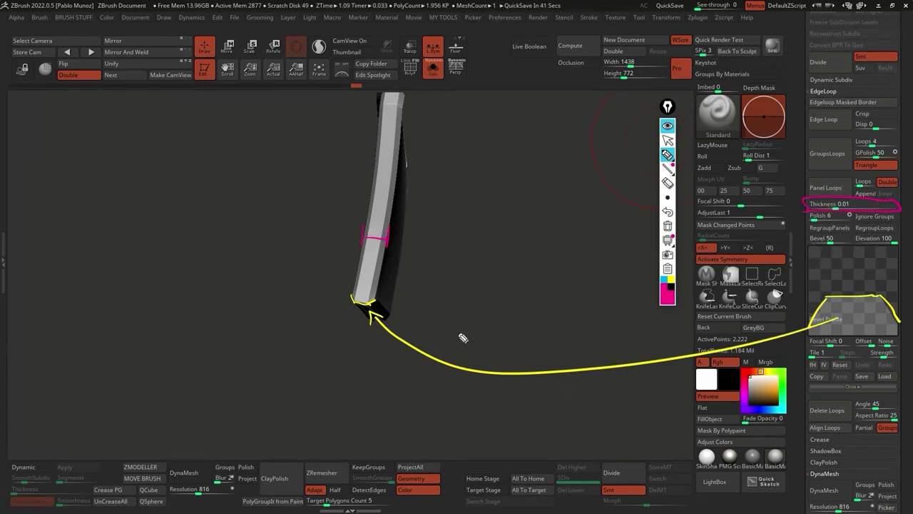
pyautogui.moveTo(416, 261)
pyautogui.mouseDown()
pyautogui.moveTo(666, 331)
pyautogui.moveTo(830, 222)
pyautogui.mouseUp()
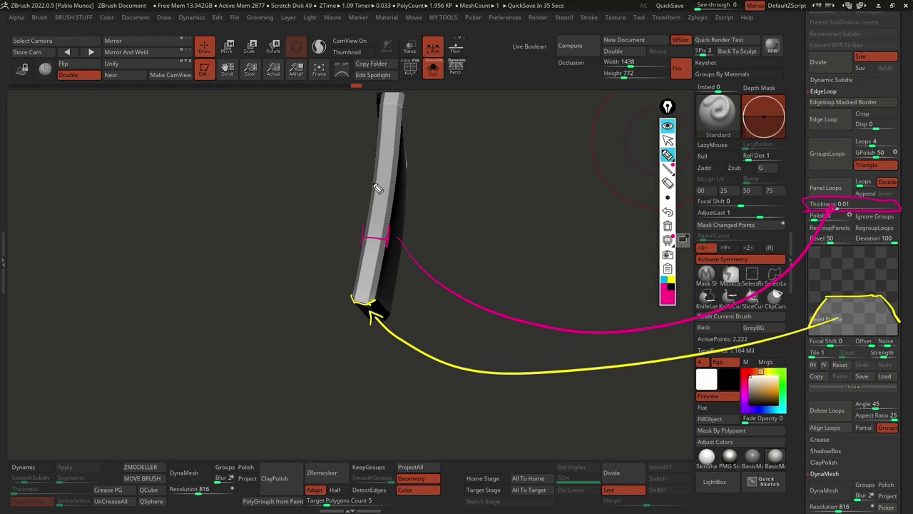
pyautogui.click(668, 127)
# Step: Undo the panel visibility changes to bring back the complete panelled head
pyautogui.moveTo(557, 301); pyautogui.dragTo(521, 239)
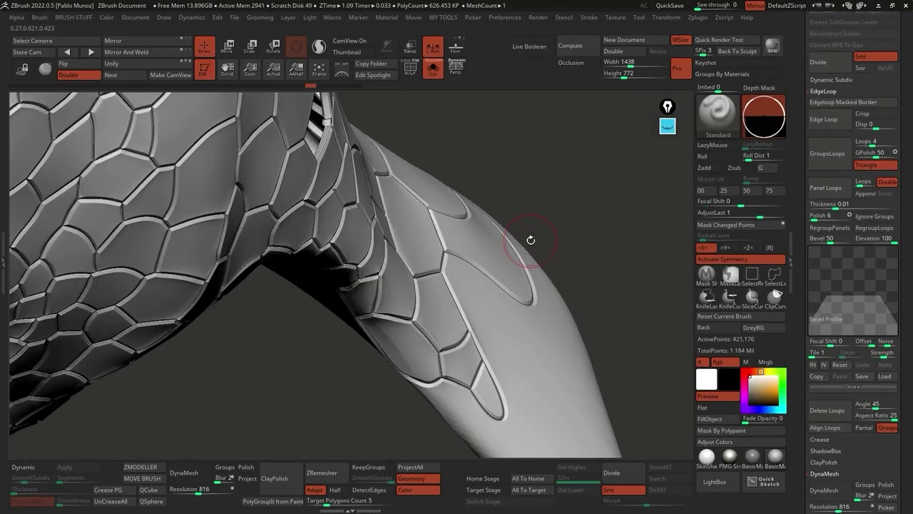
pyautogui.hotkey('ctrl', 'z')
pyautogui.hotkey('ctrl', 'z')
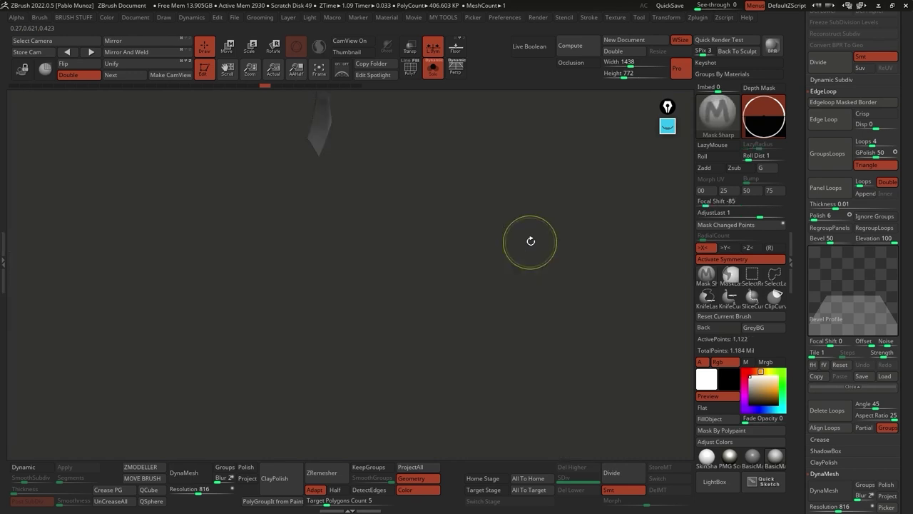
# Step: Reset the Bevel Profile and raise its middle into a smooth peak, undoing the panels built with it
pyautogui.moveTo(519, 153); pyautogui.dragTo(574, 306)
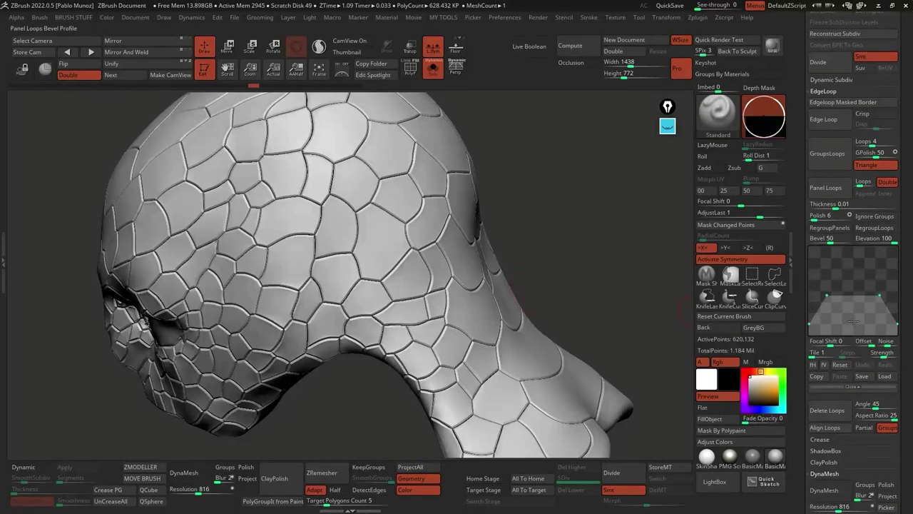
pyautogui.click(842, 366)
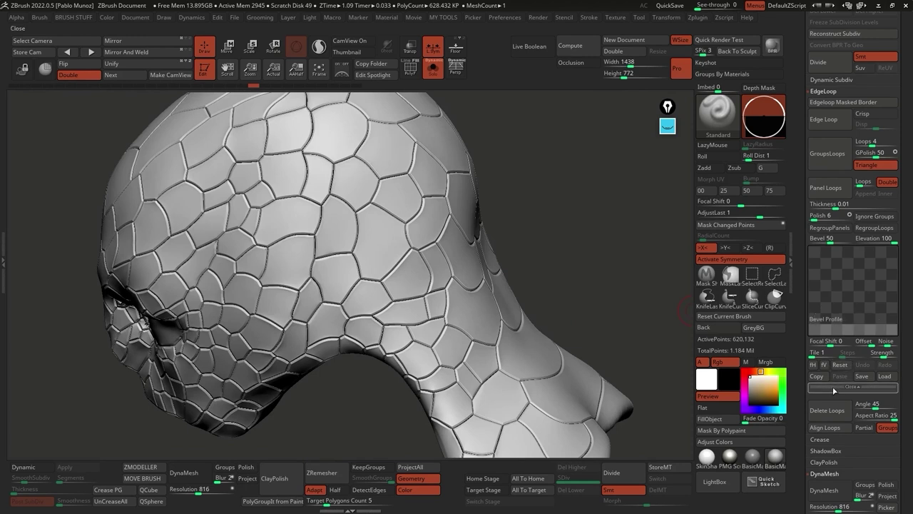
pyautogui.moveTo(855, 322); pyautogui.dragTo(851, 260)
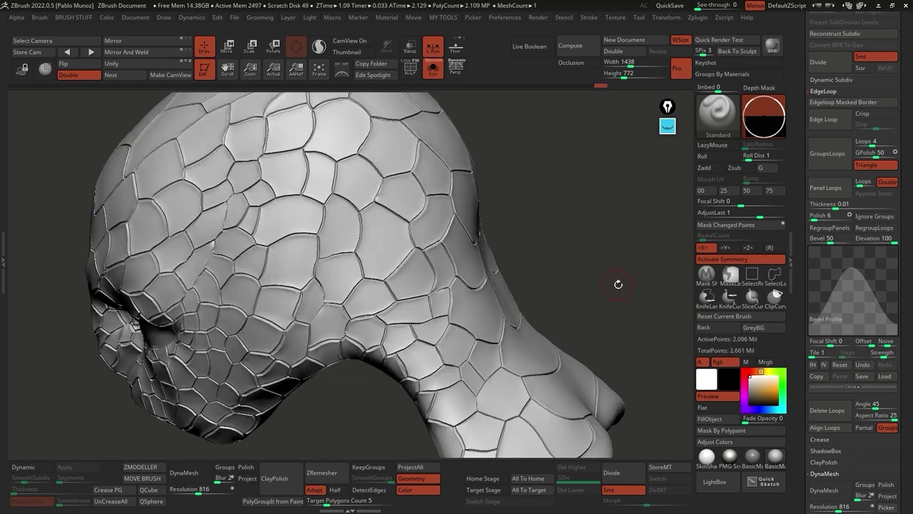
pyautogui.hotkey('ctrl', 'z')
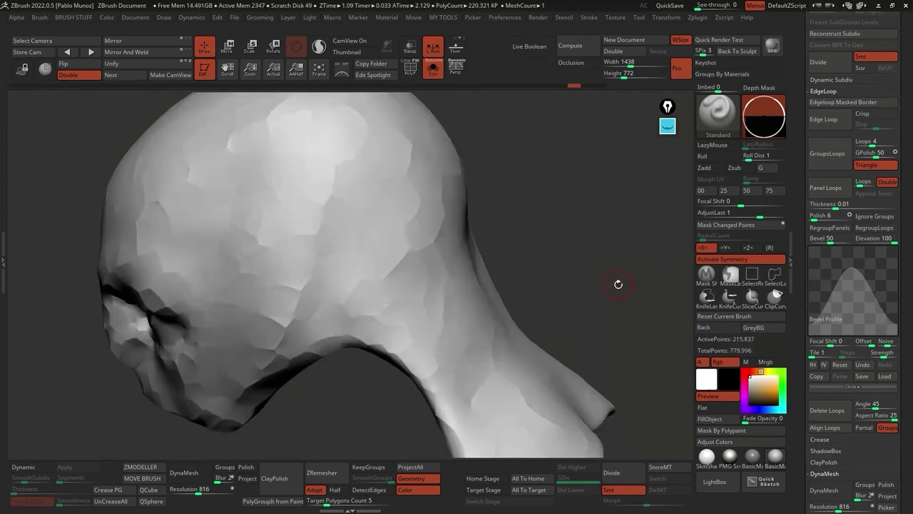
# Step: Undo the previous panels and rebuild the head's Panel Loops with polish set to 9
pyautogui.hotkey('ctrl', 'shift', 'z')
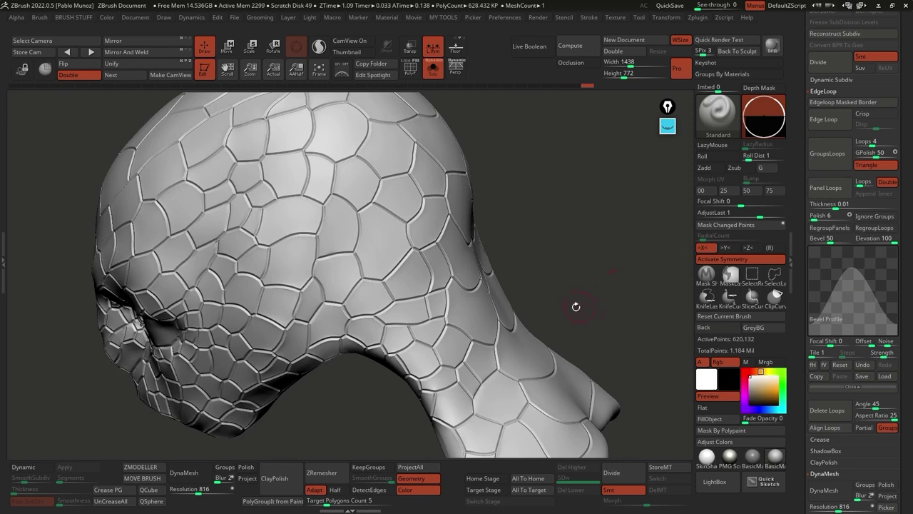
pyautogui.hotkey('ctrl', 'z')
pyautogui.moveTo(597, 265); pyautogui.dragTo(597, 261)
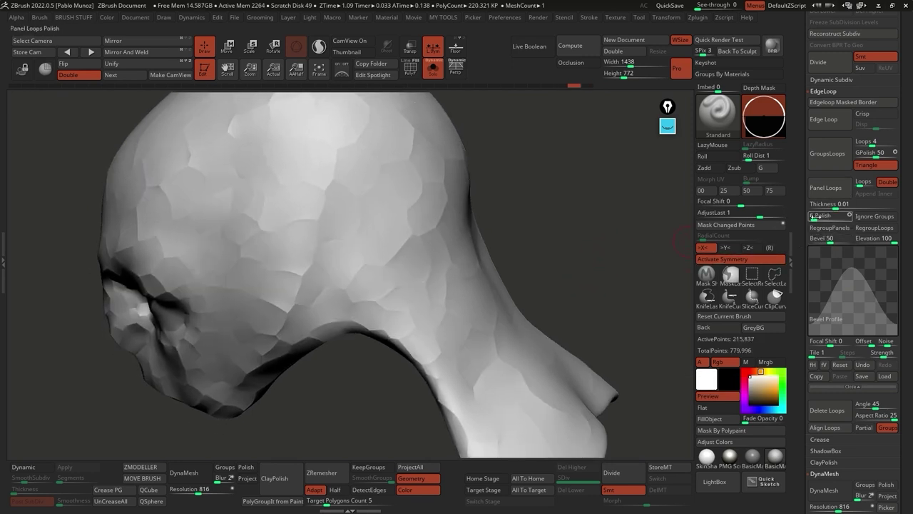
pyautogui.click(813, 216)
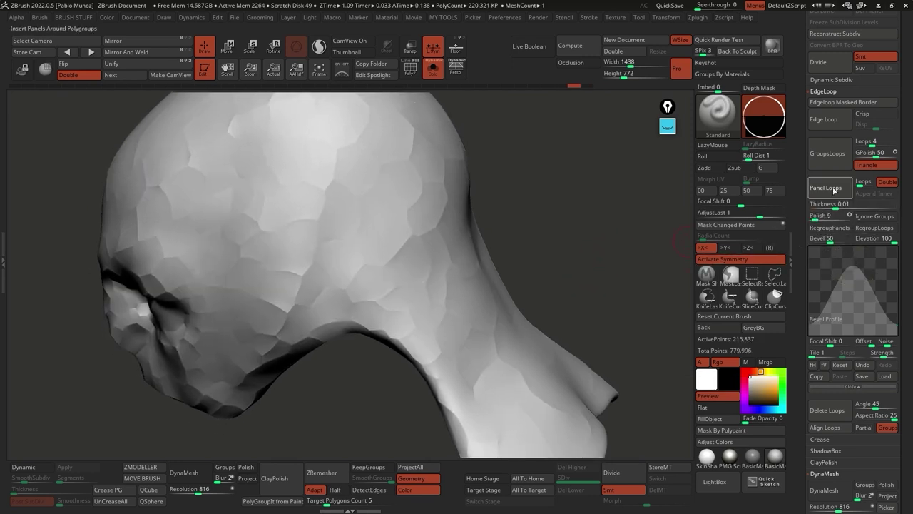
pyautogui.click(833, 190)
pyautogui.moveTo(642, 229); pyautogui.dragTo(587, 244)
pyautogui.press('shift')
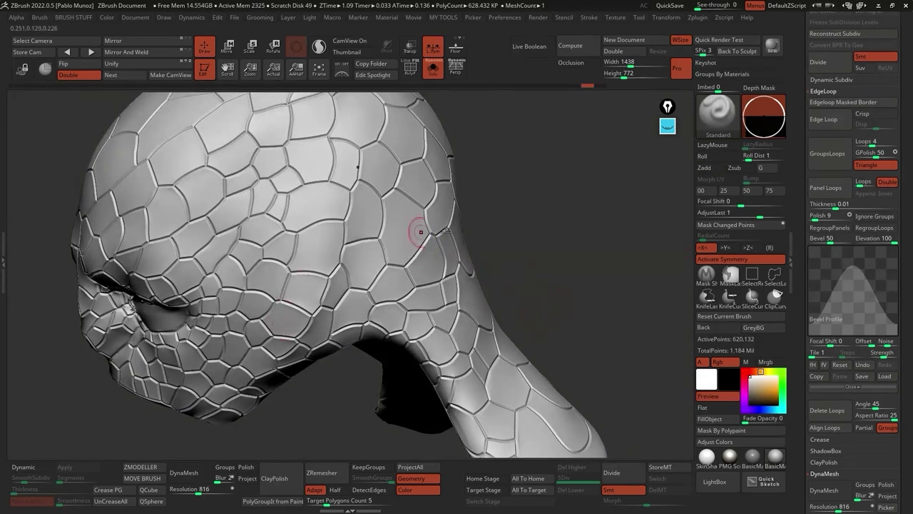
pyautogui.press('f')
# Step: Smooth the panelled head with Polish By Features and a light overall Polish deformation
pyautogui.scroll(-10, 827, 214)
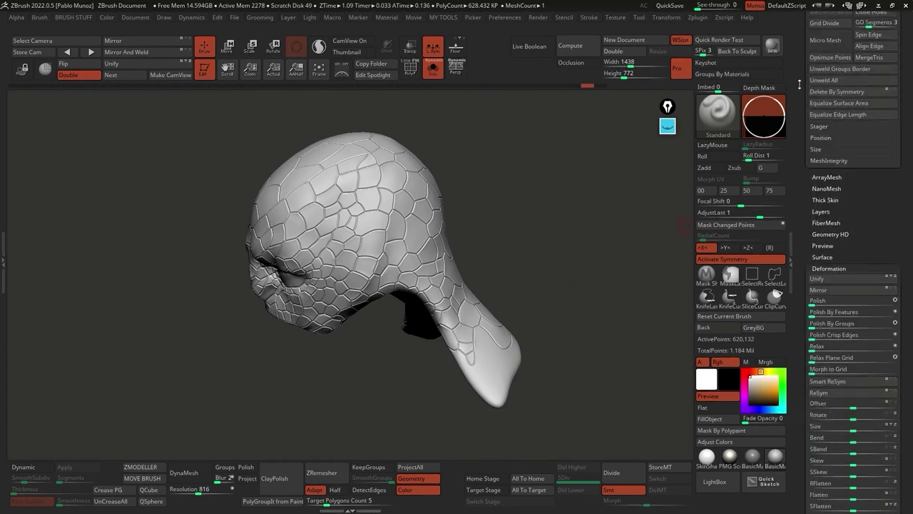
pyautogui.scroll(-5, 813, 194)
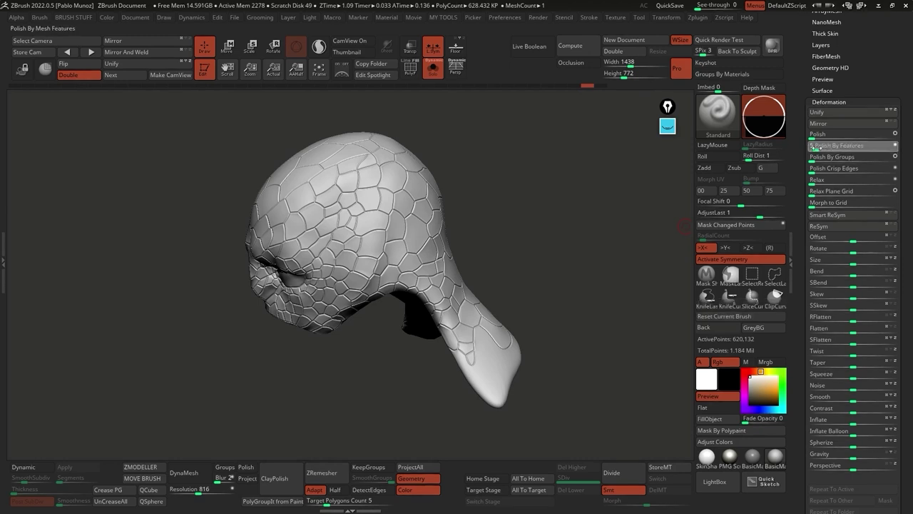
pyautogui.click(819, 146)
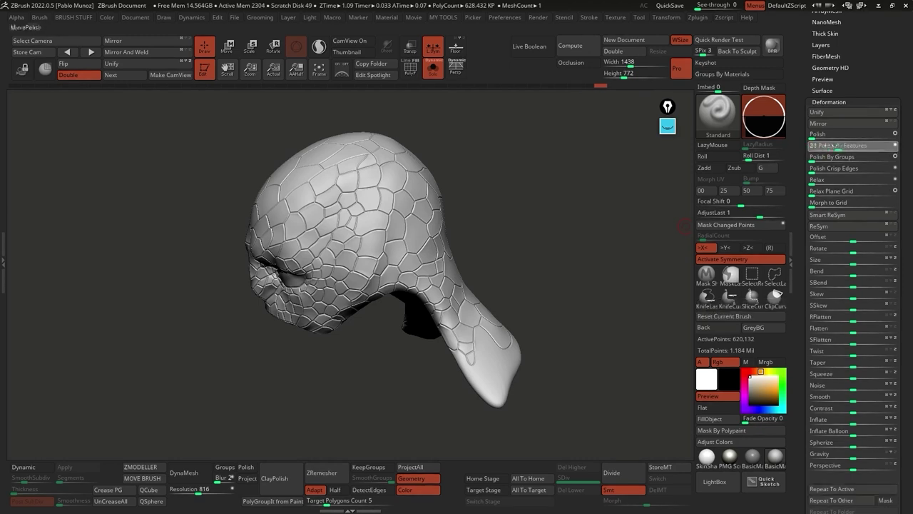
pyautogui.click(812, 135)
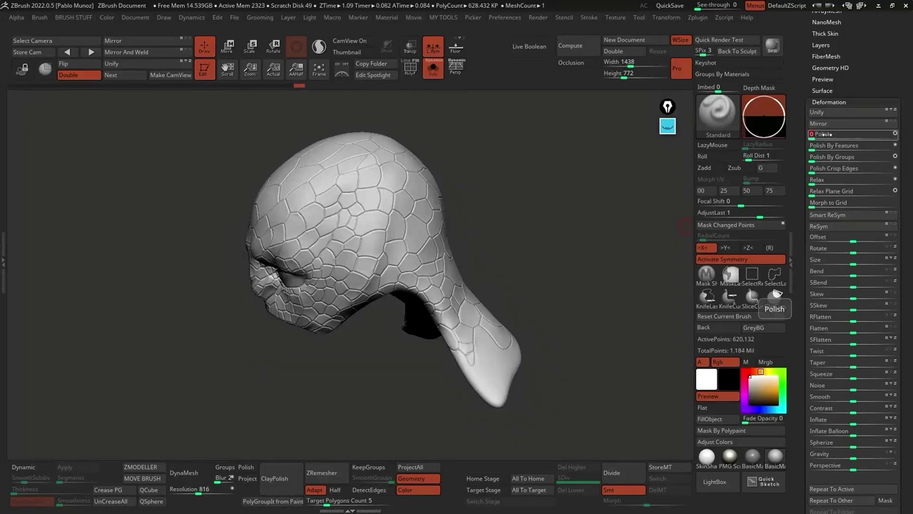
pyautogui.scroll(5, 482, 311)
pyautogui.scroll(-5, 464, 289)
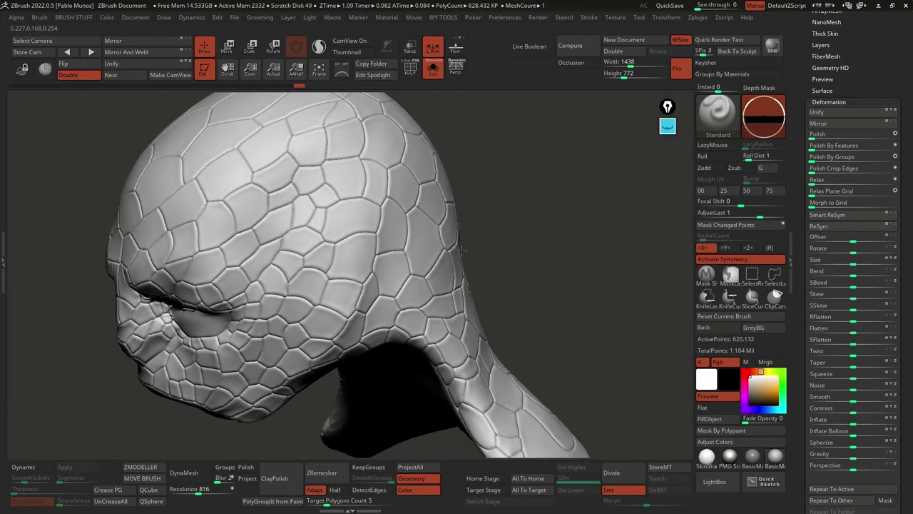
pyautogui.moveTo(363, 219); pyautogui.dragTo(402, 218, button='right')
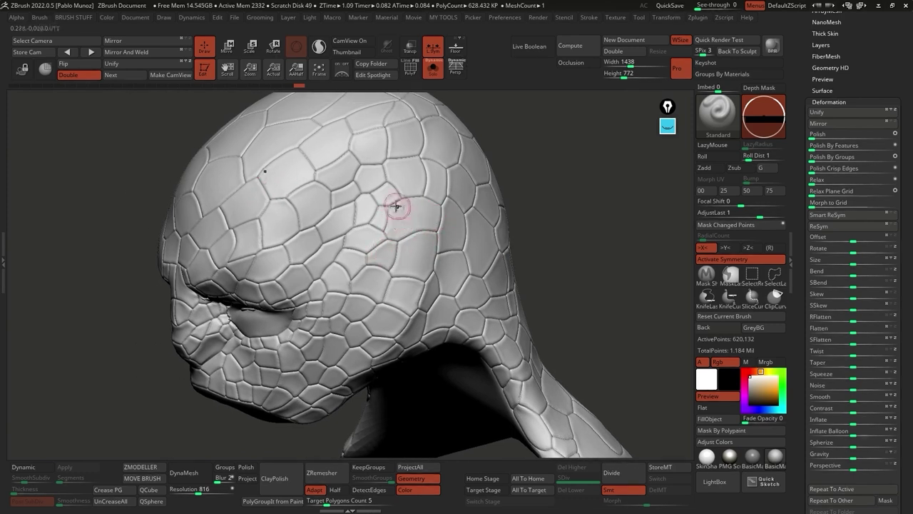
# Step: Turn off Solo, display the polygroup colours and examine the borders between the scales up close
pyautogui.click(433, 67)
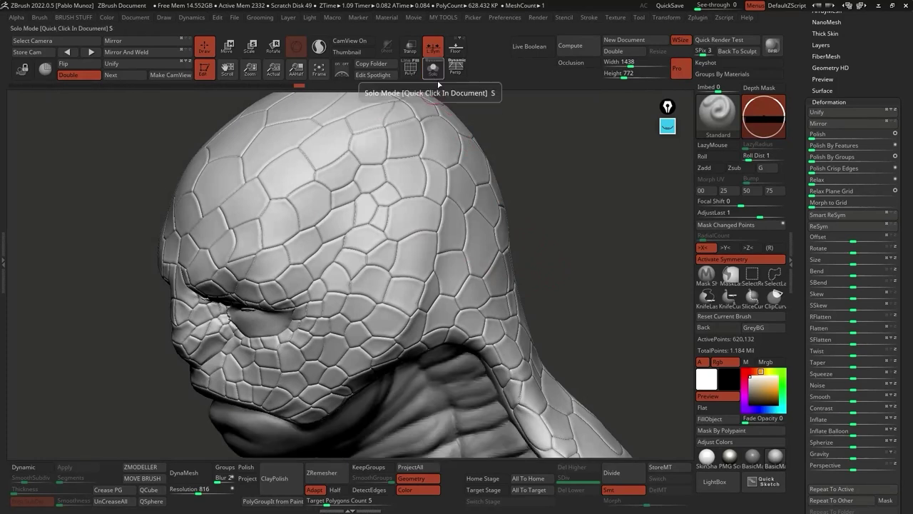
pyautogui.click(411, 68)
pyautogui.moveTo(508, 284); pyautogui.dragTo(498, 280, button='right')
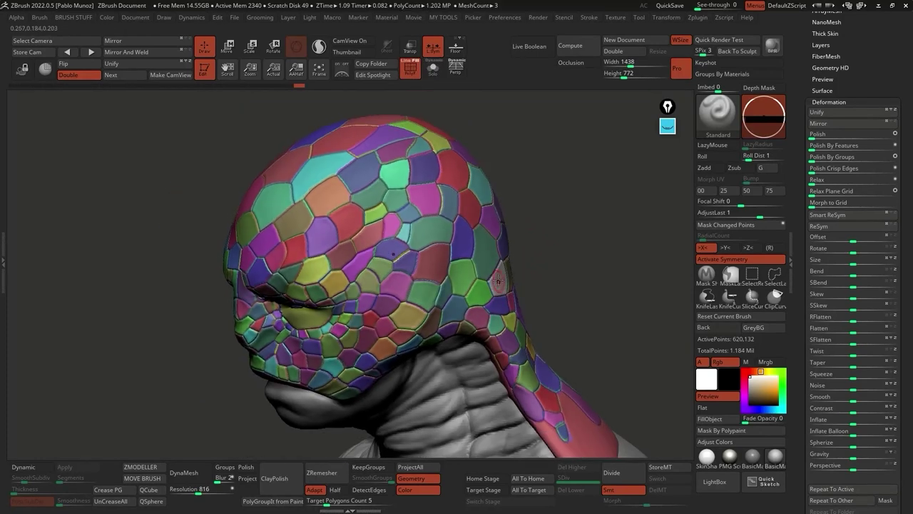
pyautogui.keyDown('ctrl'); pyautogui.moveTo(411, 227); pyautogui.dragTo(418, 275, button='right'); pyautogui.keyUp('ctrl')
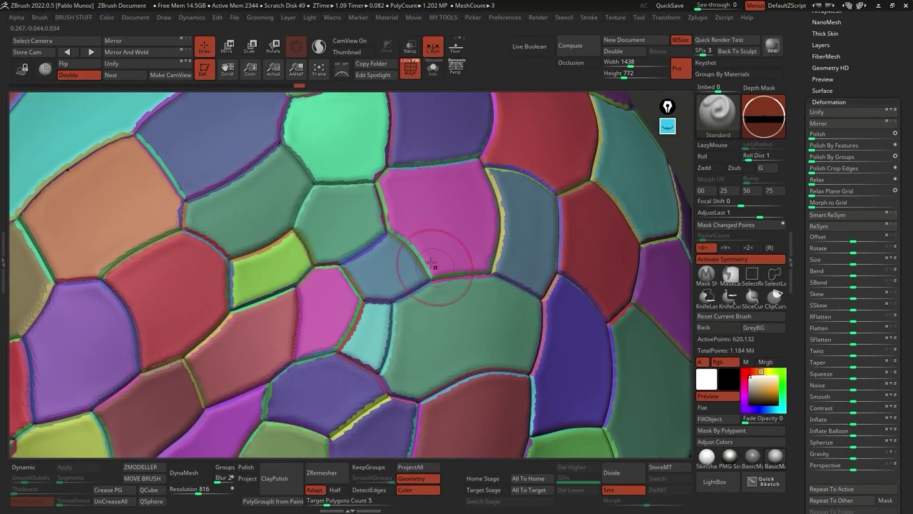
pyautogui.keyDown('ctrl'); pyautogui.moveTo(296, 294); pyautogui.dragTo(591, 265, button='right'); pyautogui.keyUp('ctrl')
# Step: Apply Auto Groups so each separate scale becomes one polygroup, and check the head against the full body
pyautogui.scroll(-7, 804, 191)
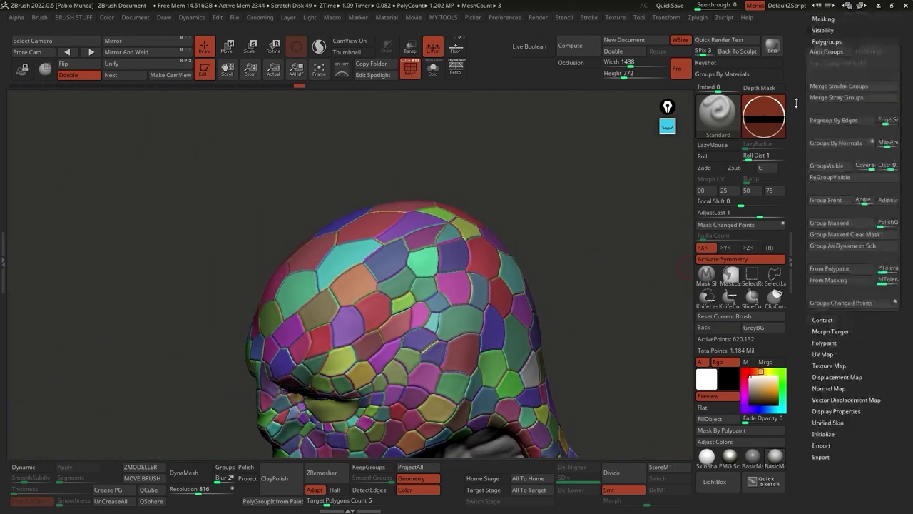
pyautogui.scroll(3, 867, 100)
pyautogui.moveTo(643, 231); pyautogui.dragTo(563, 217)
pyautogui.keyDown('ctrl'); pyautogui.moveTo(530, 298); pyautogui.dragTo(434, 315, button='right'); pyautogui.keyUp('ctrl')
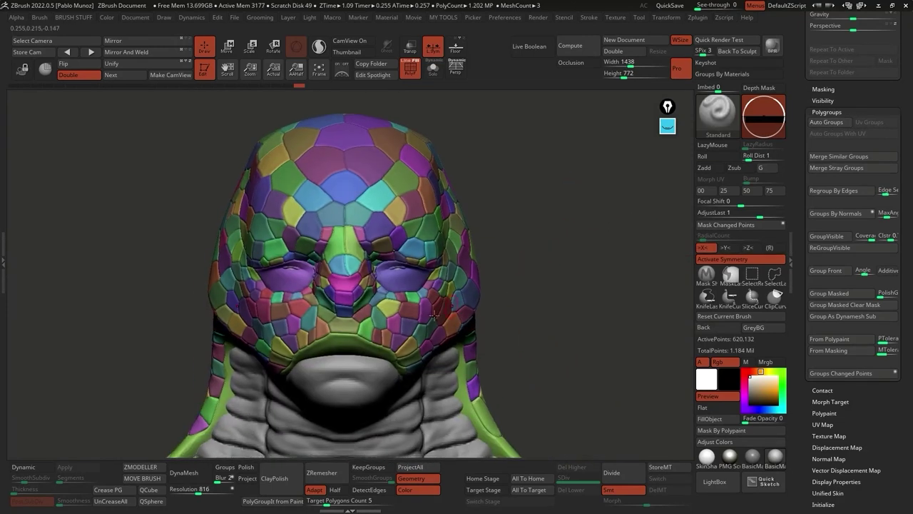
pyautogui.moveTo(507, 283)
pyautogui.mouseDown()
pyautogui.moveTo(471, 286)
pyautogui.moveTo(491, 284)
pyautogui.mouseUp()
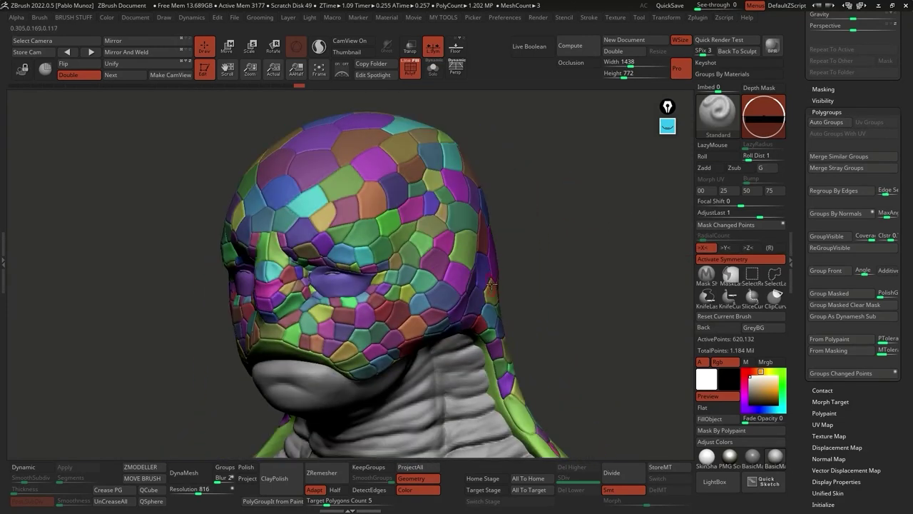
pyautogui.keyDown('ctrl'); pyautogui.moveTo(568, 335); pyautogui.dragTo(569, 335, button='right'); pyautogui.keyUp('ctrl')
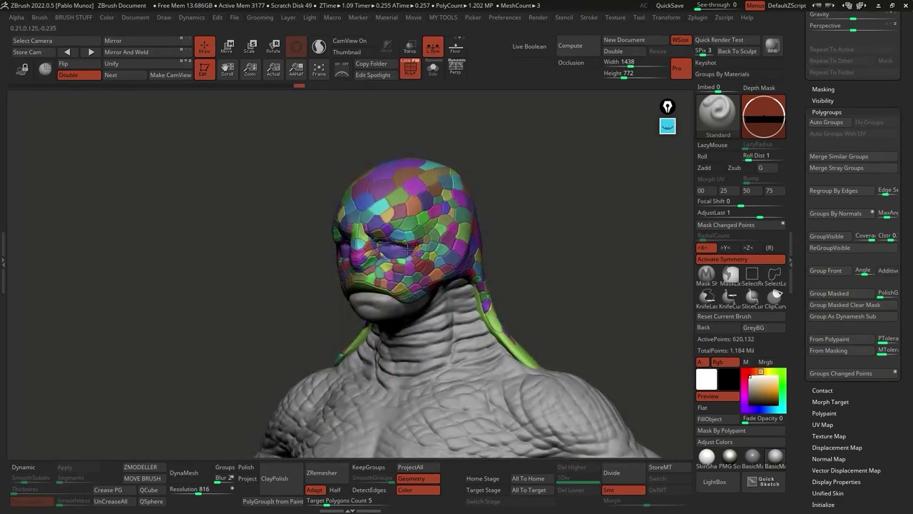
pyautogui.moveTo(444, 239); pyautogui.dragTo(545, 258, button='right')
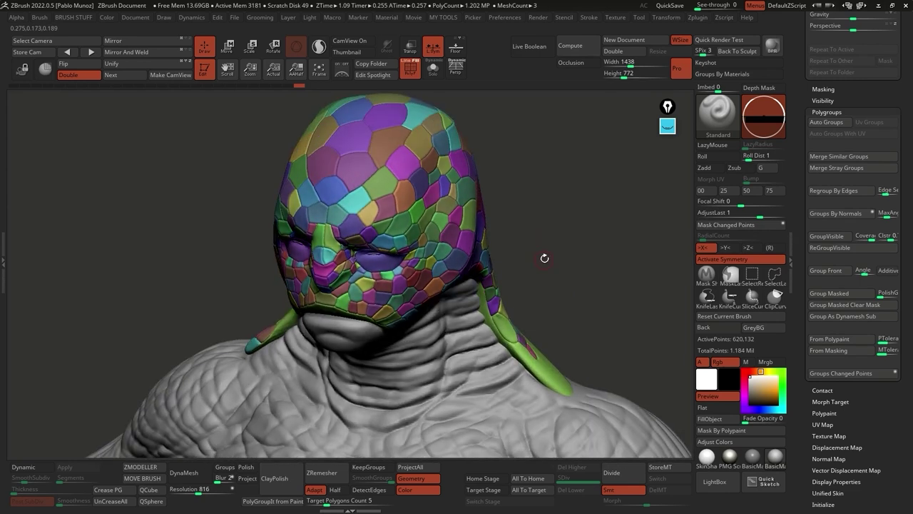
pyautogui.moveTo(396, 293); pyautogui.dragTo(539, 231, button='right')
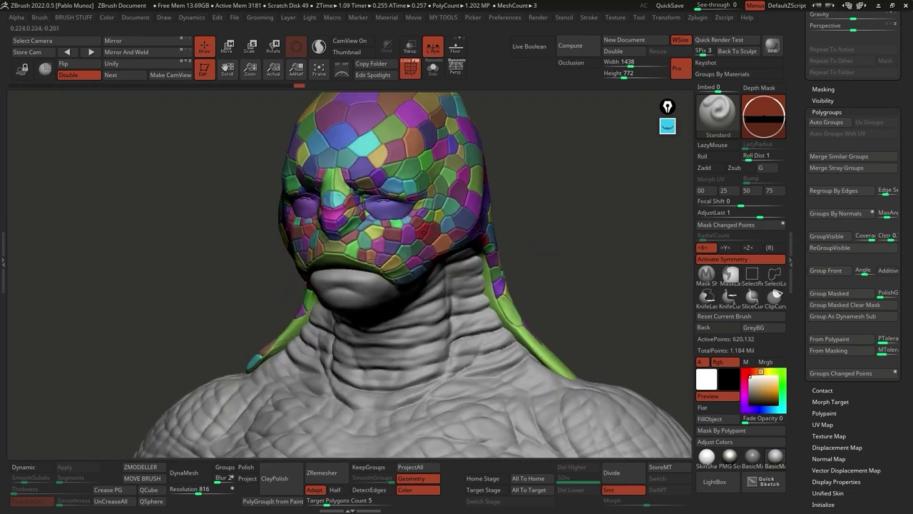
pyautogui.moveTo(402, 212); pyautogui.dragTo(522, 300, button='right')
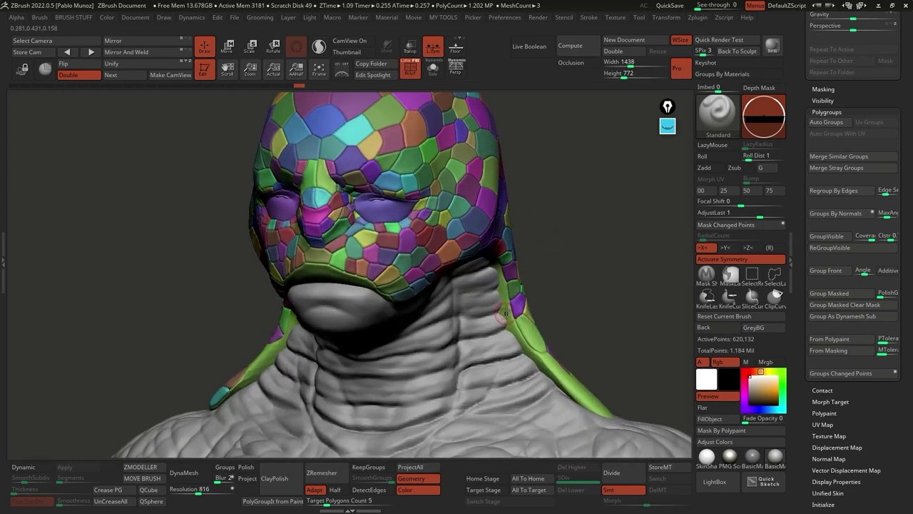
# Step: Solo the head mesh, isolate the large neck polygroup and invert the visibility to hide it
pyautogui.hotkey('ctrl', 'shift', 's')
pyautogui.keyDown('shift'); pyautogui.moveTo(467, 297); pyautogui.dragTo(447, 342, button='right'); pyautogui.keyUp('shift')
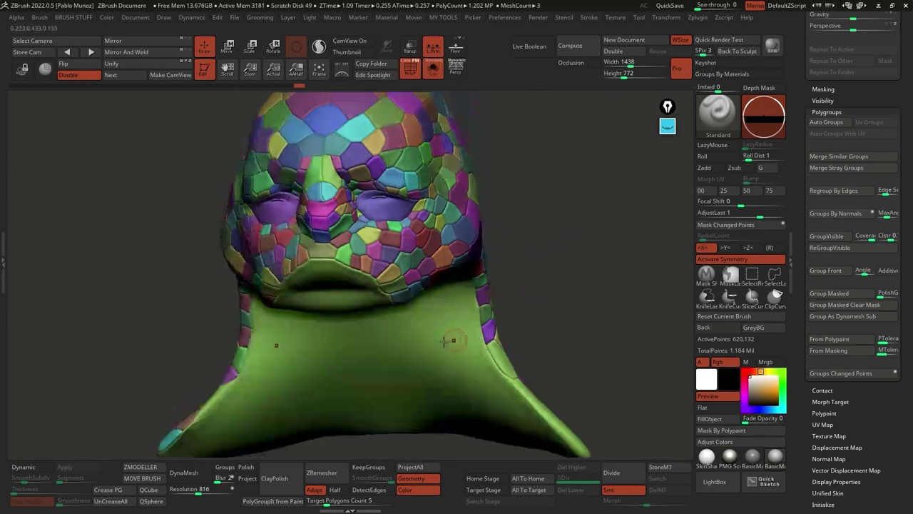
pyautogui.hotkey('ctrl', 'shift')
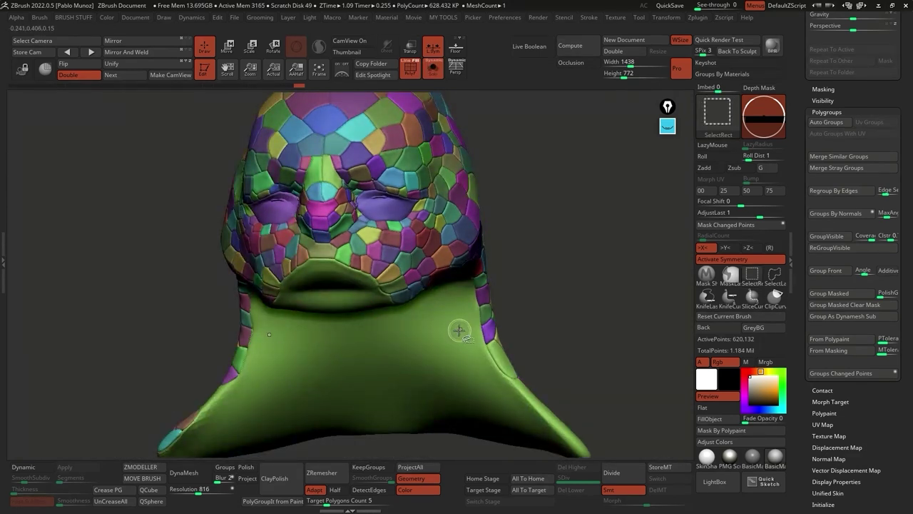
pyautogui.keyDown('ctrl'); pyautogui.keyDown('shift'); pyautogui.click(452, 331); pyautogui.keyUp('shift'); pyautogui.keyUp('ctrl')
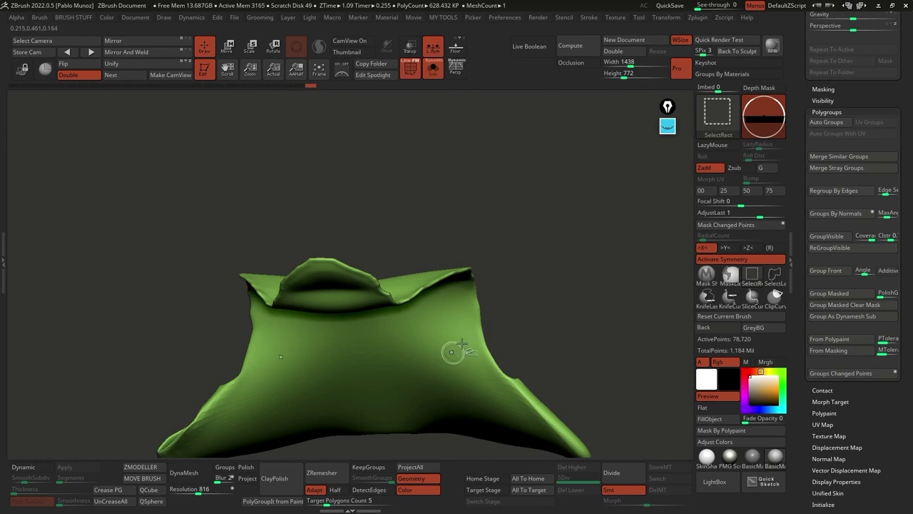
pyautogui.keyDown('ctrl'); pyautogui.keyDown('shift'); pyautogui.click(545, 242); pyautogui.keyUp('shift'); pyautogui.keyUp('ctrl')
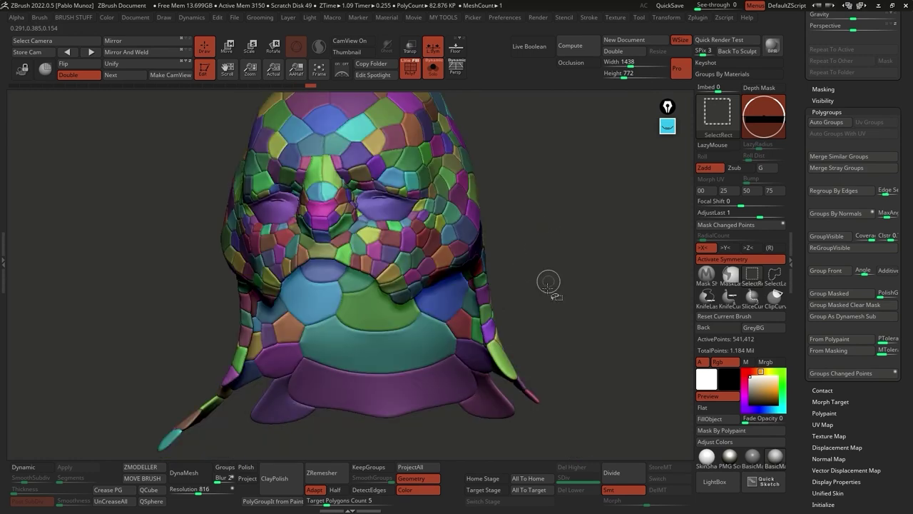
# Step: Hide the polygroups covering both eyes on the soloed head
pyautogui.keyDown('ctrl'); pyautogui.keyDown('shift'); pyautogui.click(378, 202); pyautogui.keyUp('shift'); pyautogui.keyUp('ctrl')
pyautogui.keyDown('ctrl'); pyautogui.keyDown('shift'); pyautogui.click(294, 218); pyautogui.keyUp('shift'); pyautogui.keyUp('ctrl')
pyautogui.moveTo(296, 218)
pyautogui.mouseDown(button='right')
pyautogui.moveTo(321, 239)
pyautogui.moveTo(465, 267)
pyautogui.mouseUp(button='right')
pyautogui.keyDown('ctrl'); pyautogui.keyDown('shift'); pyautogui.click(323, 238); pyautogui.keyUp('shift'); pyautogui.keyUp('ctrl')
pyautogui.keyDown('ctrl'); pyautogui.moveTo(522, 259); pyautogui.dragTo(525, 237, button='right'); pyautogui.keyUp('ctrl')
# Step: Collapse the expanded tool sections, including Geometry, Deformation and Polygroups, to shorten the settings list
pyautogui.scroll(-10, 800, 252)
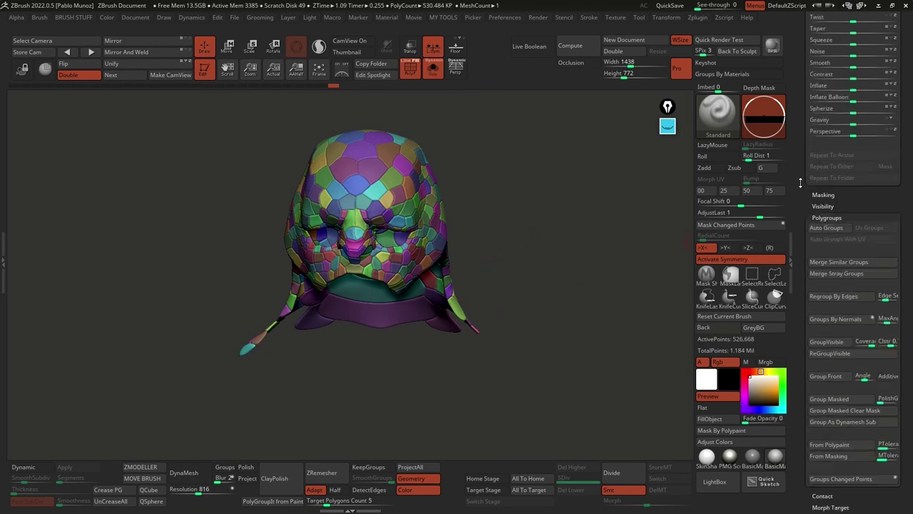
pyautogui.scroll(10, 801, 252)
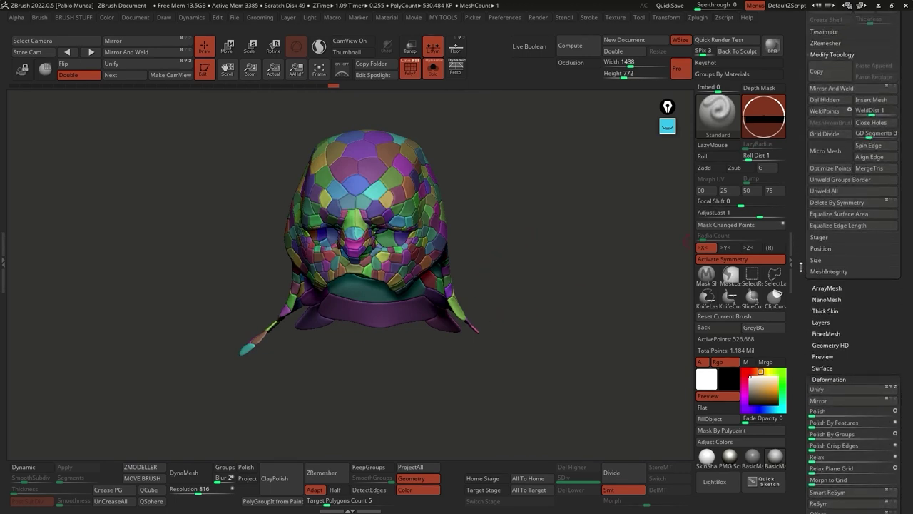
pyautogui.scroll(8, 803, 293)
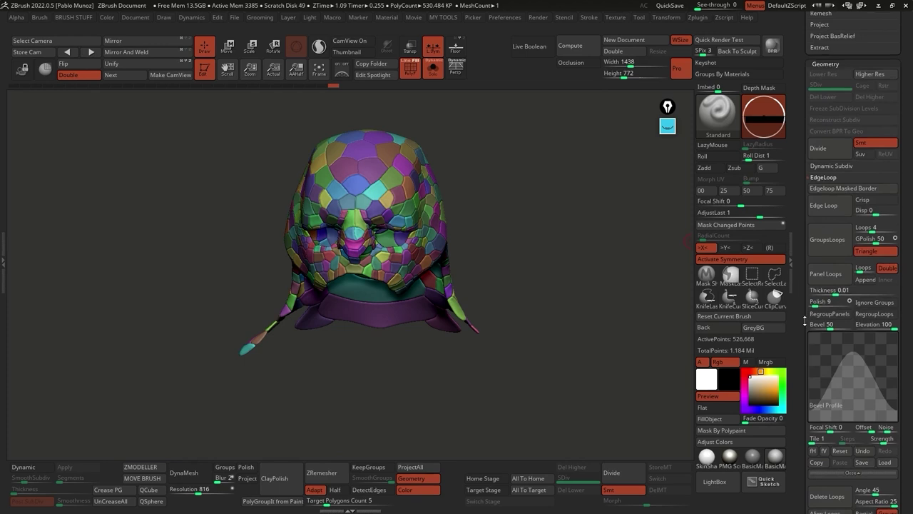
pyautogui.click(814, 146)
pyautogui.click(824, 141)
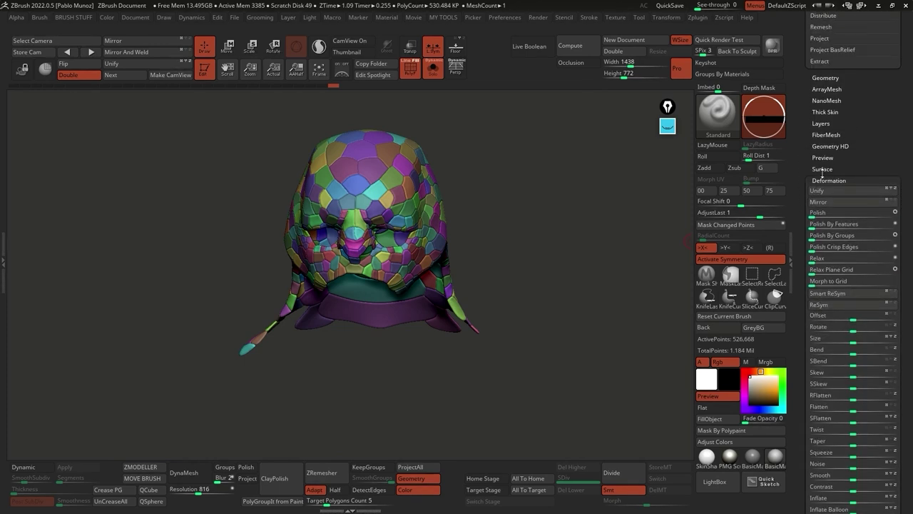
pyautogui.click(824, 138)
pyautogui.scroll(5, 829, 139)
pyautogui.click(828, 136)
pyautogui.click(822, 49)
pyautogui.scroll(5, 831, 143)
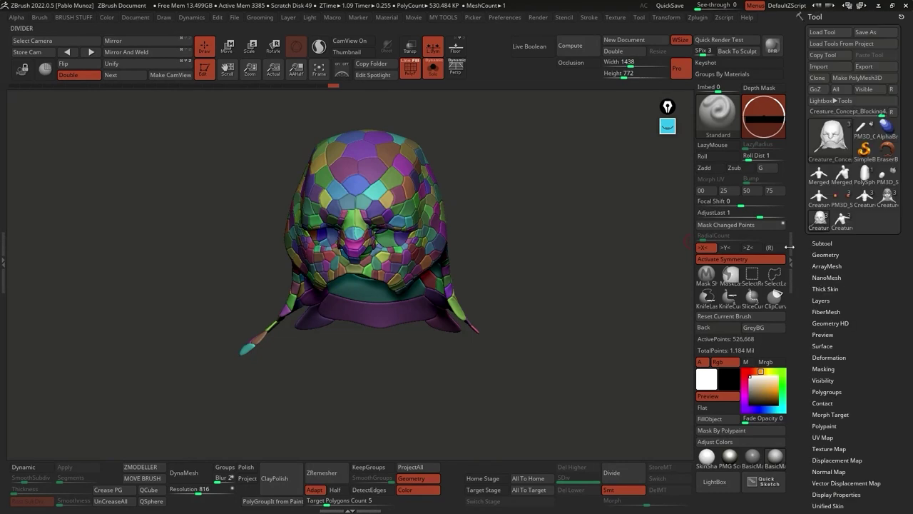
# Step: Invert the visibility to check the hidden neck and eye pieces, restore the scales, and delete the hidden geometry with Del Hidden
pyautogui.click(825, 255)
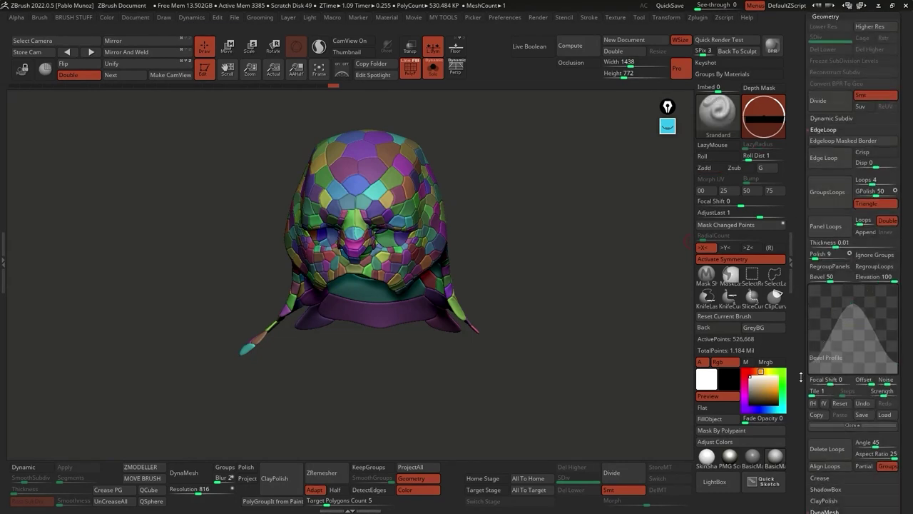
pyautogui.click(832, 130)
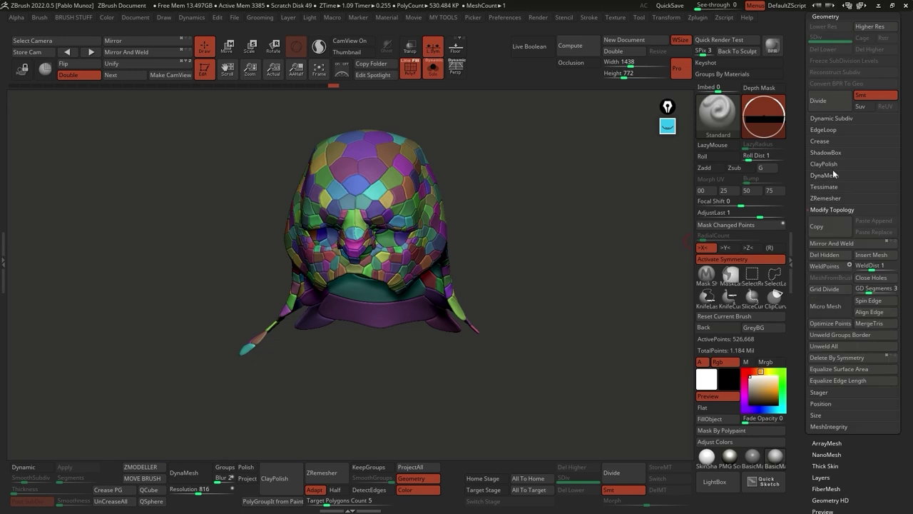
pyautogui.click(835, 209)
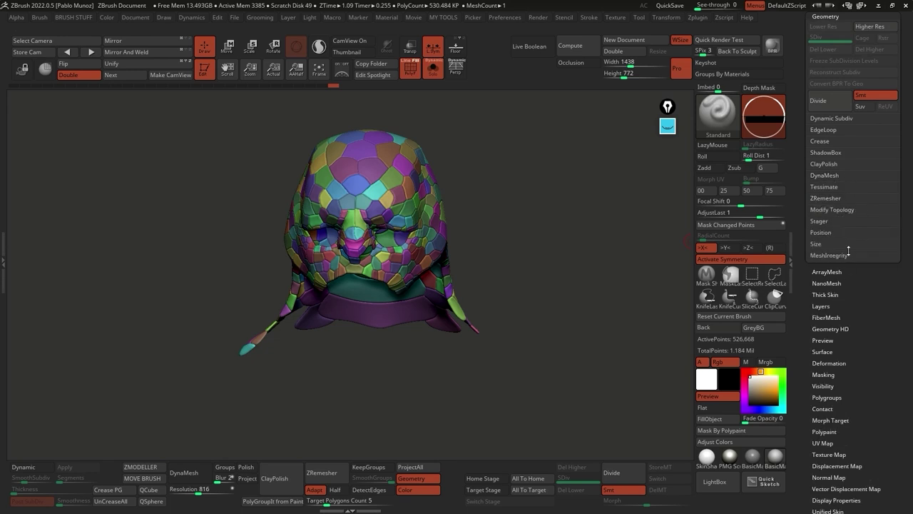
pyautogui.click(845, 207)
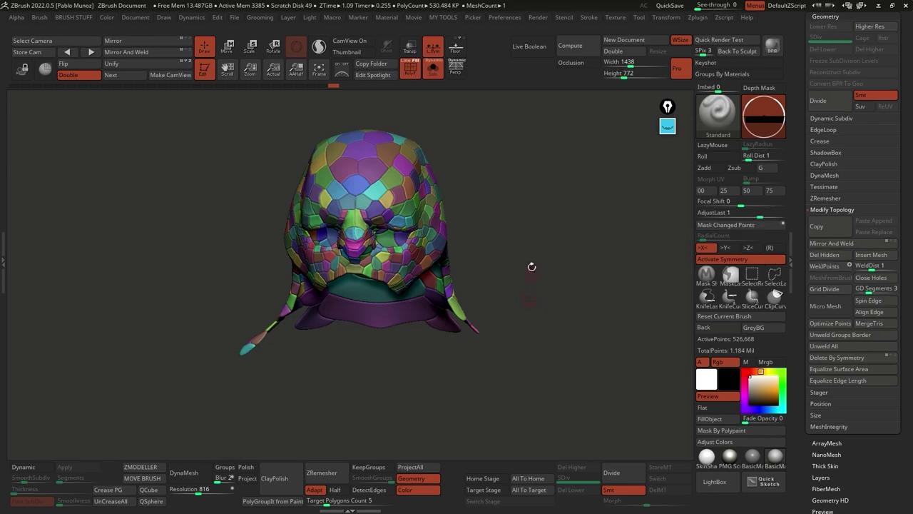
pyautogui.keyDown('ctrl'); pyautogui.keyDown('shift'); pyautogui.moveTo(541, 284); pyautogui.dragTo(547, 294); pyautogui.keyUp('shift'); pyautogui.keyUp('ctrl')
pyautogui.keyDown('ctrl'); pyautogui.keyDown('shift'); pyautogui.click(503, 314); pyautogui.keyUp('shift'); pyautogui.keyUp('ctrl')
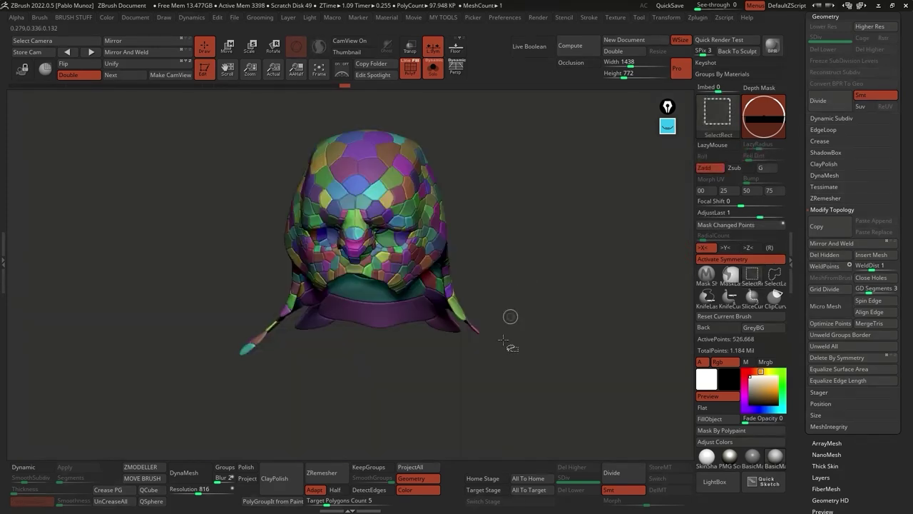
pyautogui.click(823, 255)
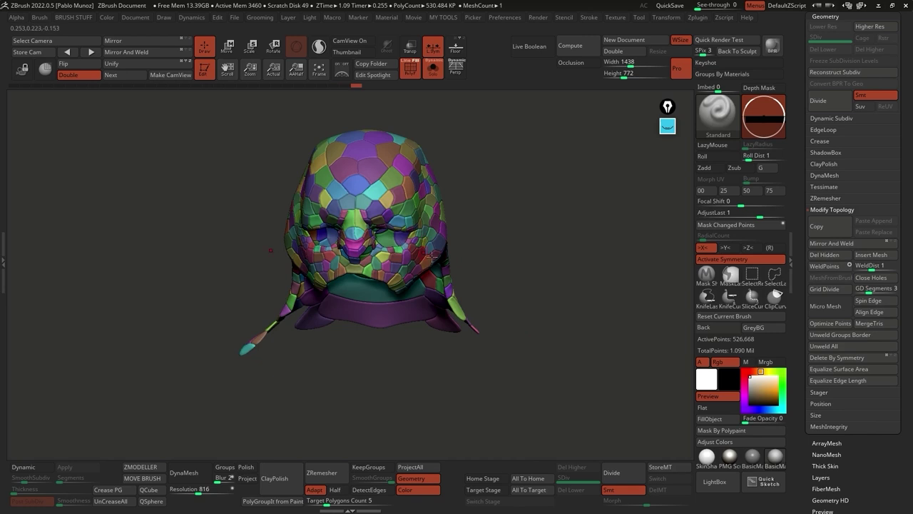
# Step: Hide the outermost scales at the tips of the hanging neck strands and delete them with Del Hidden
pyautogui.moveTo(534, 253); pyautogui.dragTo(547, 266)
pyautogui.moveTo(401, 374); pyautogui.dragTo(292, 325)
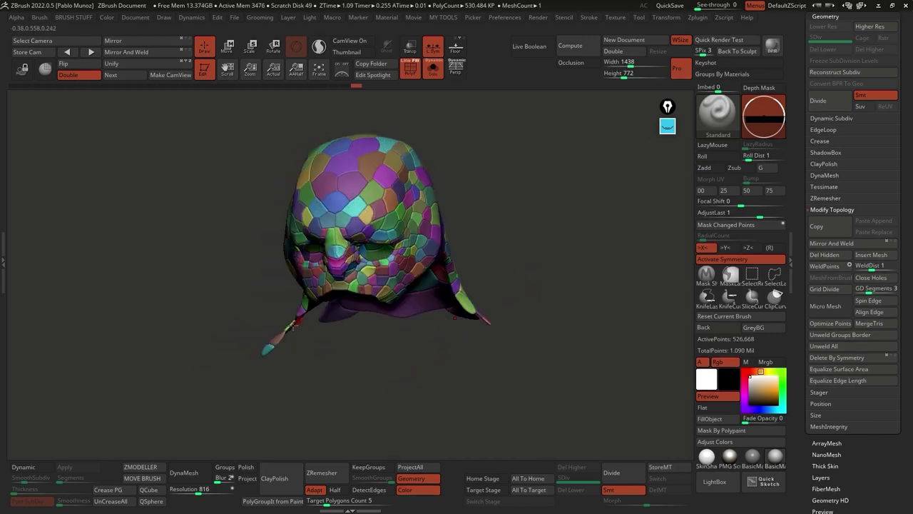
pyautogui.moveTo(266, 357); pyautogui.dragTo(326, 367)
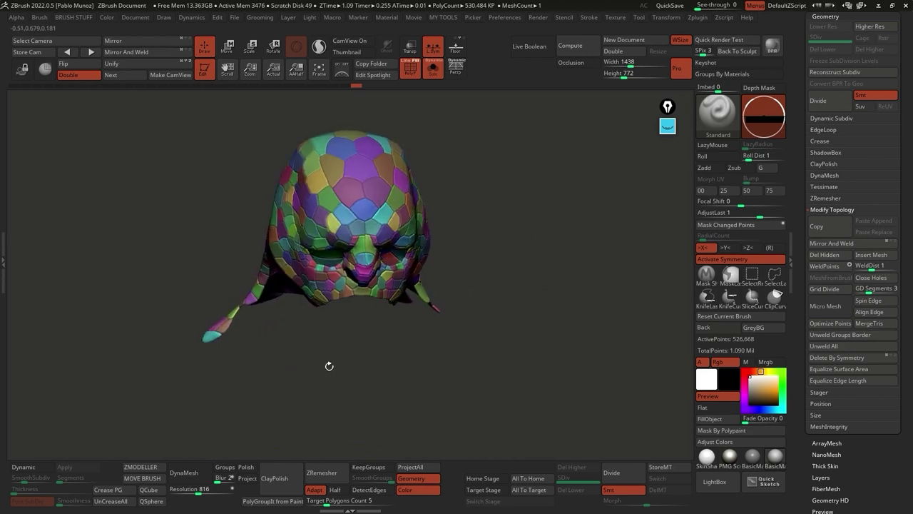
pyautogui.keyDown('ctrl'); pyautogui.keyDown('shift'); pyautogui.click(218, 331); pyautogui.keyUp('shift'); pyautogui.keyUp('ctrl')
pyautogui.keyDown('ctrl'); pyautogui.keyDown('shift'); pyautogui.click(223, 322); pyautogui.keyUp('shift'); pyautogui.keyUp('ctrl')
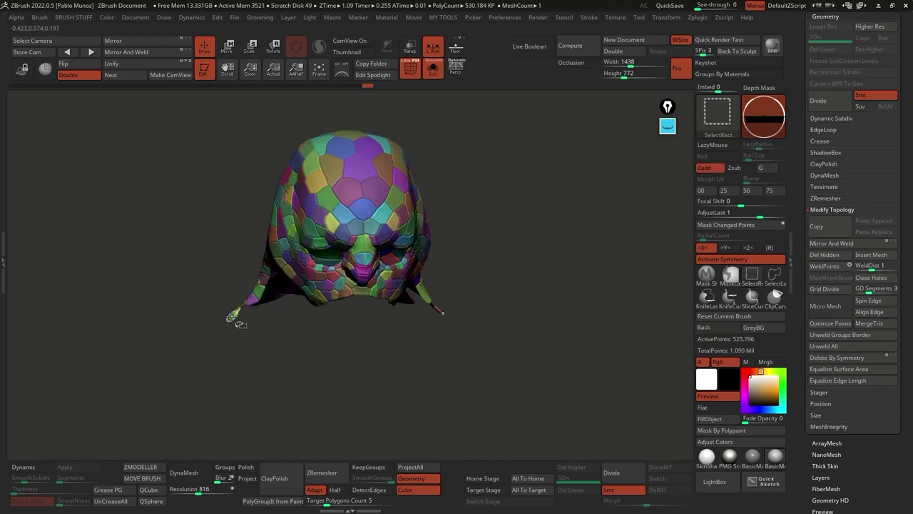
pyautogui.click(826, 255)
pyautogui.moveTo(608, 314); pyautogui.dragTo(479, 284)
# Step: Turn off the polyframe display and apply Polish deformation to smooth and round the head scales
pyautogui.click(411, 69)
pyautogui.moveTo(508, 213); pyautogui.dragTo(531, 264)
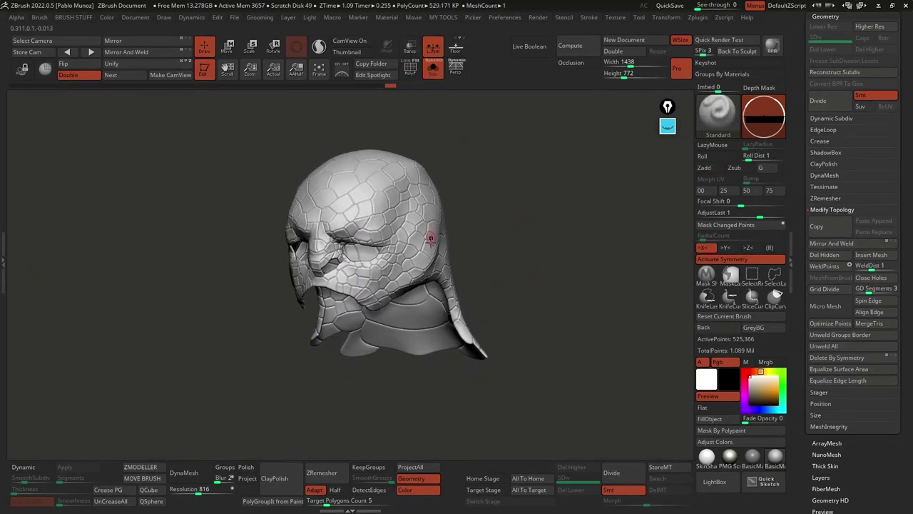
pyautogui.scroll(-5, 802, 223)
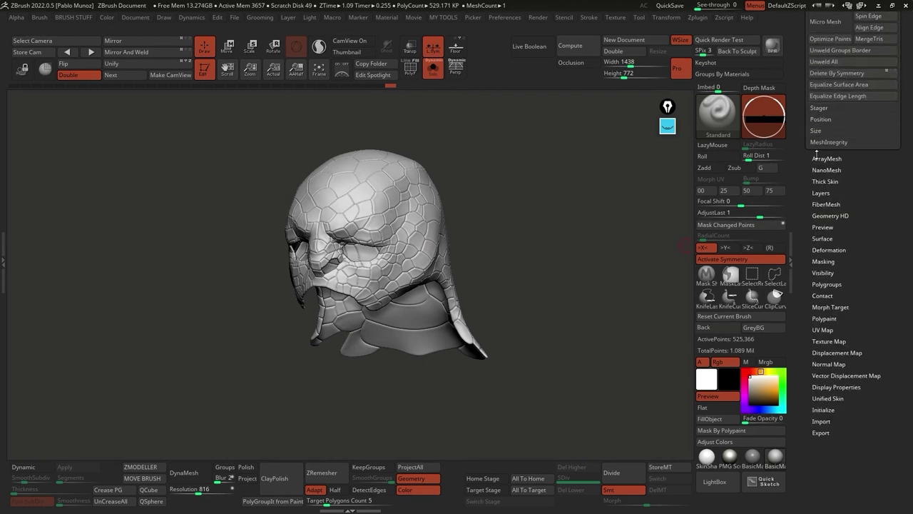
pyautogui.click(828, 247)
pyautogui.moveTo(812, 125); pyautogui.dragTo(848, 126)
pyautogui.moveTo(544, 217)
pyautogui.mouseDown()
pyautogui.moveTo(526, 244)
pyautogui.moveTo(554, 257)
pyautogui.mouseUp()
# Step: Examine the polished scales on the head from the front, side and below
pyautogui.press('b')
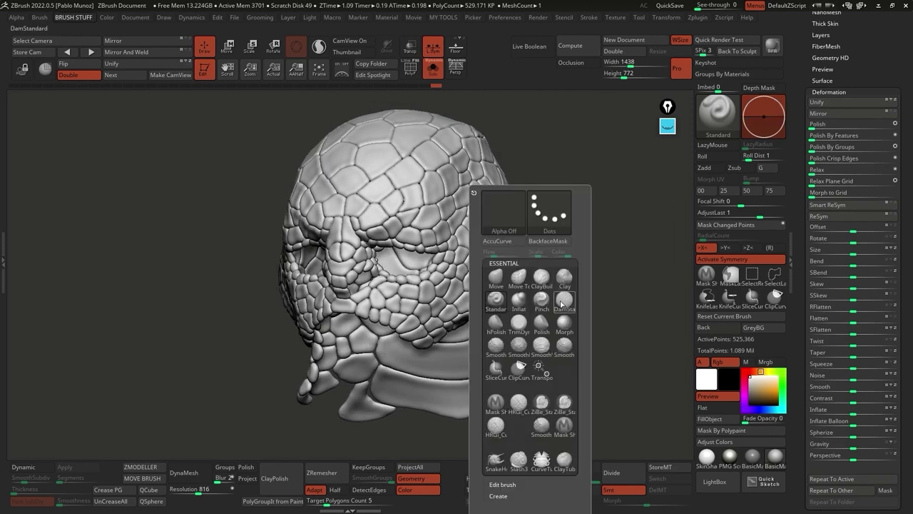
pyautogui.press('space')
pyautogui.click(456, 325)
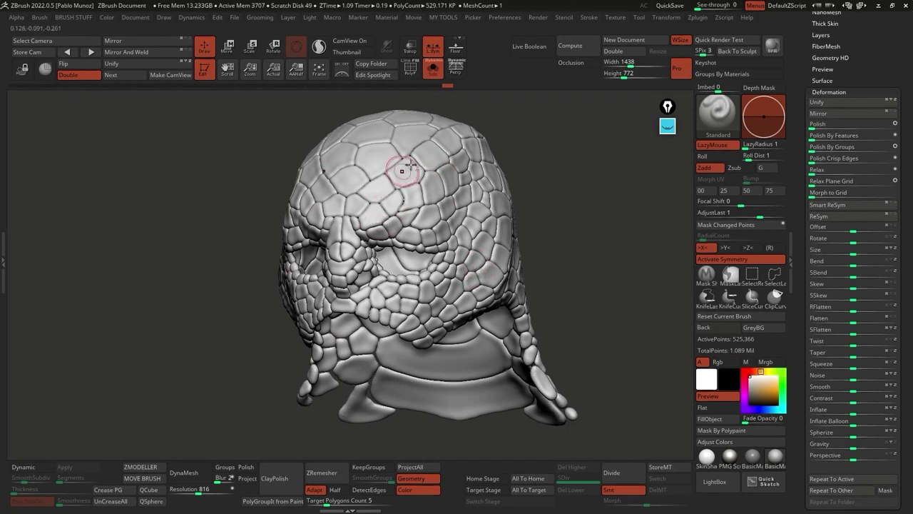
pyautogui.moveTo(480, 212)
pyautogui.mouseDown(button='right')
pyautogui.moveTo(531, 199)
pyautogui.moveTo(540, 170)
pyautogui.mouseUp(button='right')
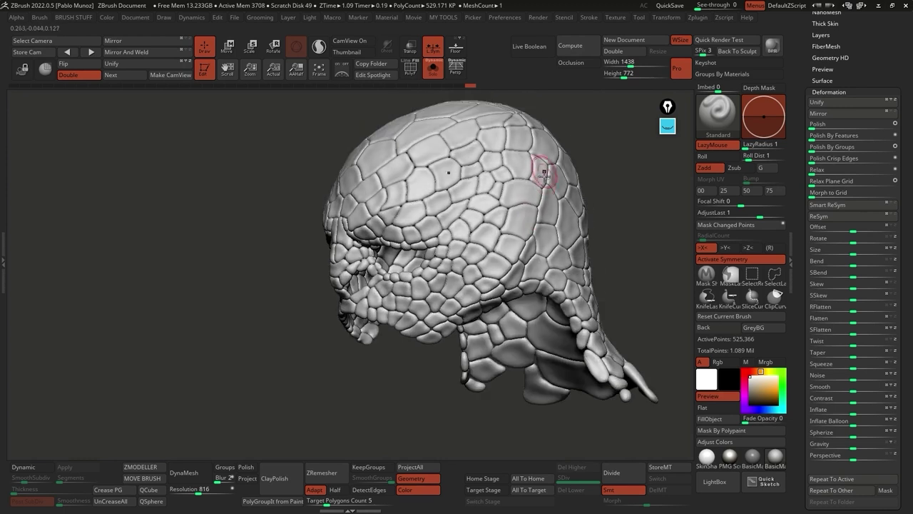
pyautogui.moveTo(493, 250); pyautogui.dragTo(427, 328, button='right')
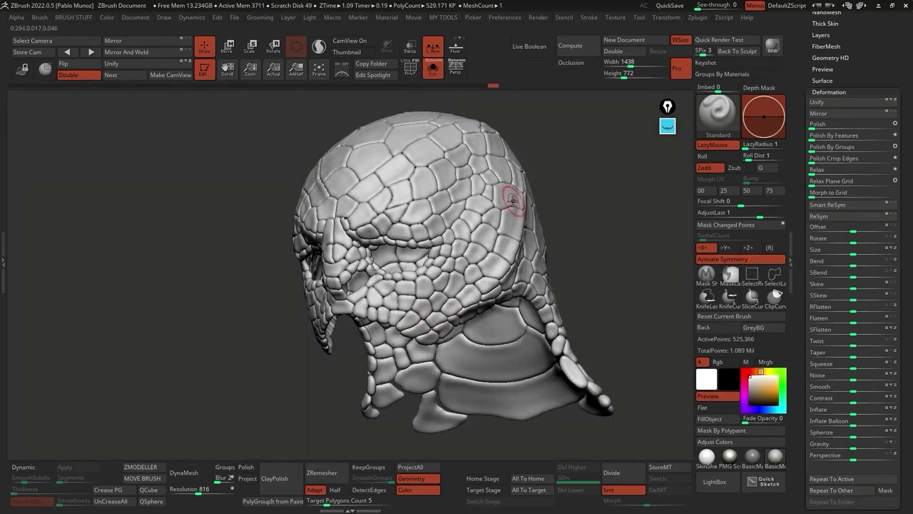
pyautogui.moveTo(363, 237)
pyautogui.mouseDown(button='right')
pyautogui.moveTo(385, 236)
pyautogui.moveTo(354, 245)
pyautogui.mouseUp(button='right')
pyautogui.moveTo(399, 293)
pyautogui.keyDown('shift'); pyautogui.mouseDown(button='right')
pyautogui.moveTo(521, 262)
pyautogui.moveTo(485, 278)
pyautogui.mouseUp(button='right'); pyautogui.keyUp('shift')
# Step: Switch to the Creature_Concept_sculpting8 tool, comparing it with the scaled head tool, and show its subtool list
pyautogui.scroll(10, 834, 200)
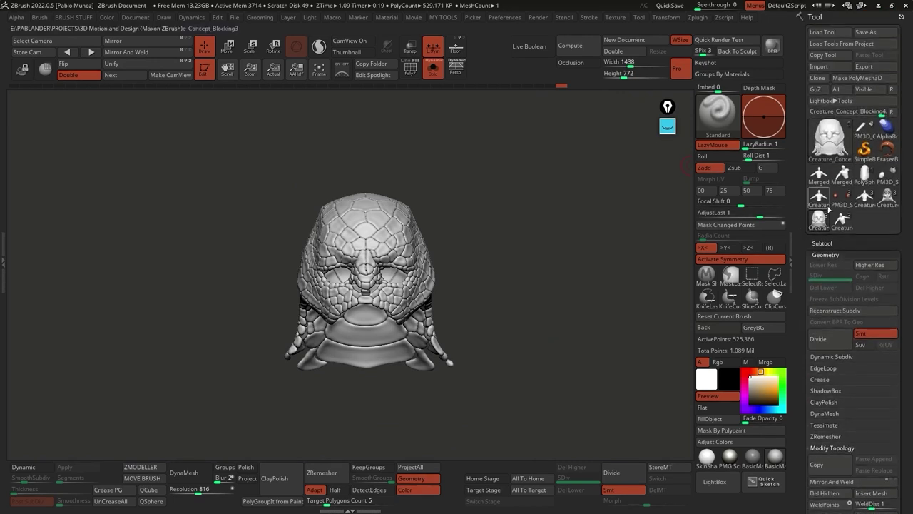
pyautogui.moveTo(635, 281)
pyautogui.mouseDown(button='right')
pyautogui.moveTo(453, 371)
pyautogui.moveTo(534, 278)
pyautogui.moveTo(528, 299)
pyautogui.mouseUp(button='right')
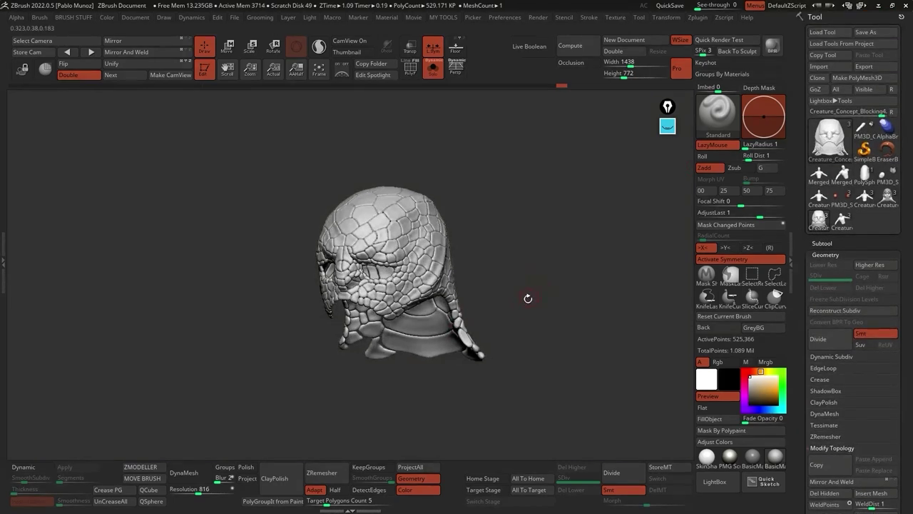
pyautogui.click(842, 220)
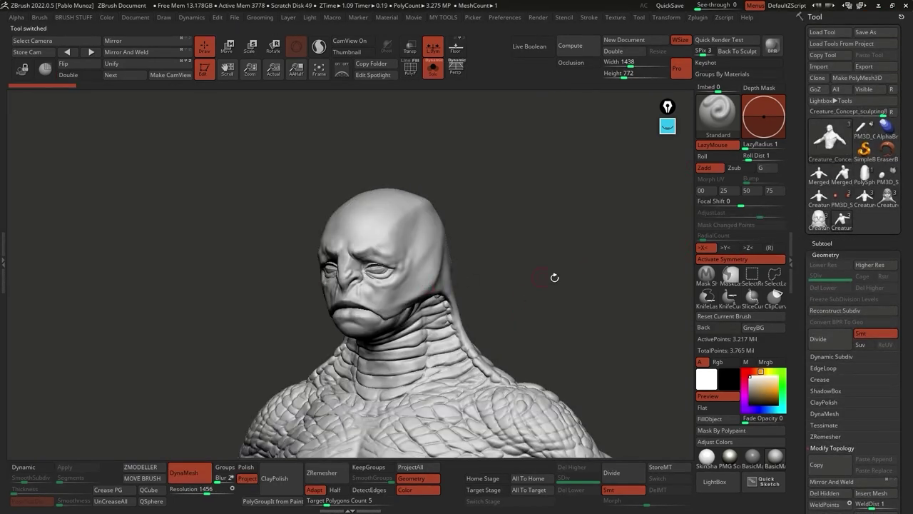
pyautogui.click(821, 222)
pyautogui.click(842, 220)
pyautogui.click(822, 227)
pyautogui.click(842, 222)
pyautogui.click(822, 242)
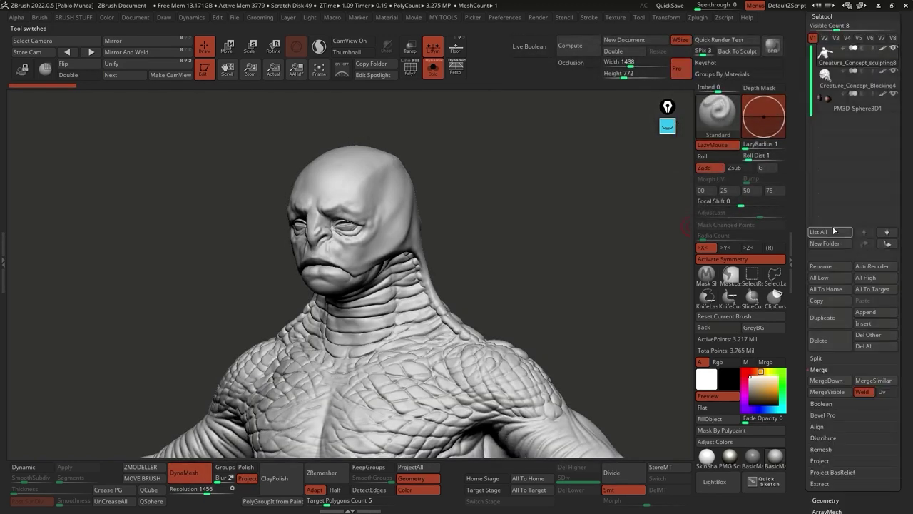
# Step: Select the Creature_Concept_Blocking4 subtool and turn off Solo to show the scaled head together with the body
pyautogui.click(856, 140)
pyautogui.keyDown('shift'); pyautogui.moveTo(587, 222); pyautogui.dragTo(508, 215); pyautogui.keyUp('shift')
pyautogui.click(433, 70)
pyautogui.moveTo(570, 295); pyautogui.dragTo(430, 289)
# Step: Select the Creature_Concept_sculpting8 subtool, hide the scaled head, and inspect the smooth face, jaw and neck underneath
pyautogui.moveTo(866, 143)
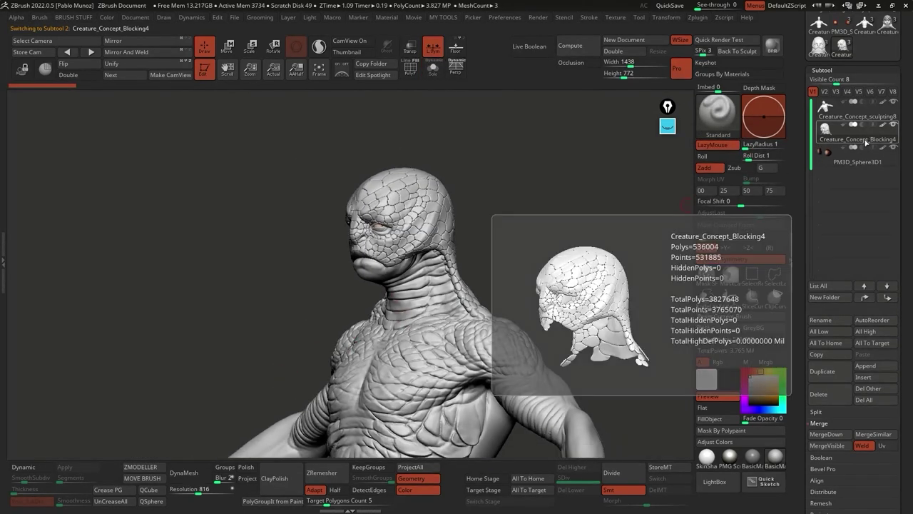
pyautogui.click(857, 107)
pyautogui.click(893, 147)
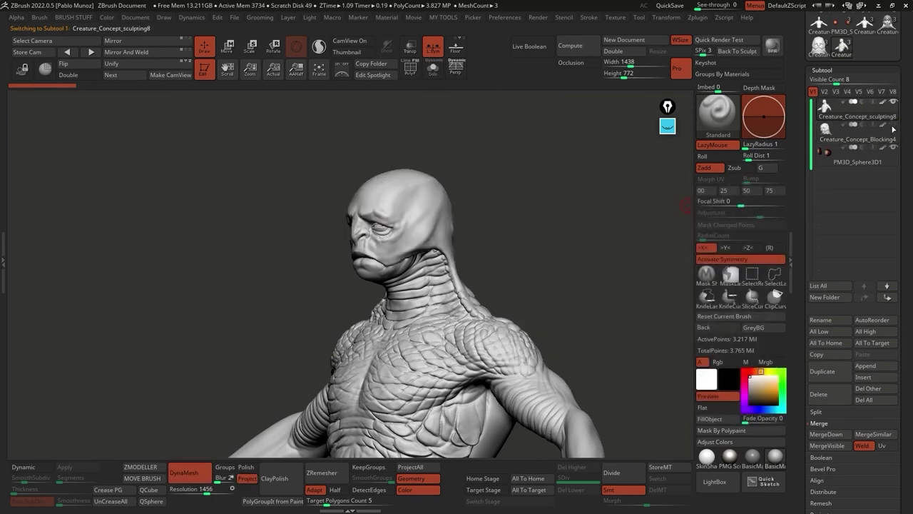
pyautogui.moveTo(592, 229); pyautogui.dragTo(541, 234)
pyautogui.moveTo(443, 268)
pyautogui.mouseDown(button='right')
pyautogui.moveTo(474, 260)
pyautogui.moveTo(459, 254)
pyautogui.moveTo(469, 271)
pyautogui.moveTo(433, 271)
pyautogui.mouseUp(button='right')
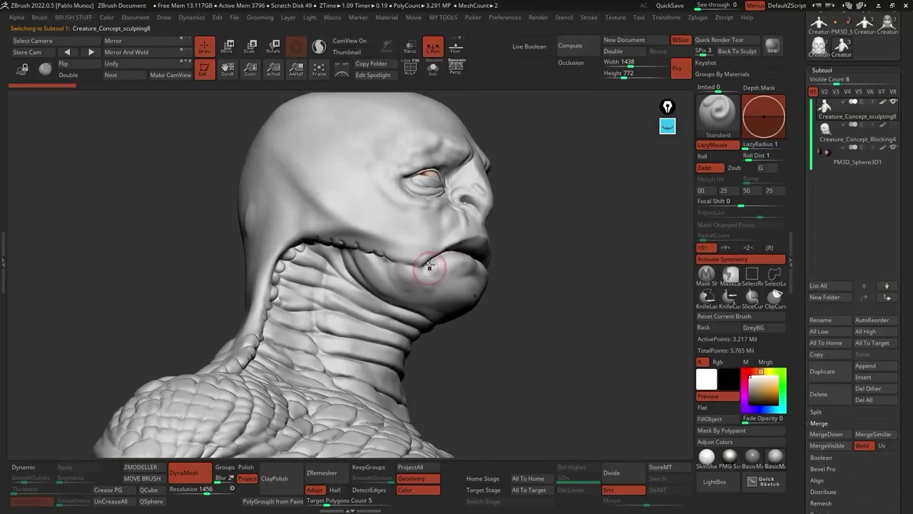
pyautogui.moveTo(418, 240); pyautogui.dragTo(409, 242, button='right')
# Step: Examine the scaled head's polygroups over the body with the polyframe on, and turn the polyframe off again
pyautogui.click(410, 67)
pyautogui.keyDown('ctrl'); pyautogui.moveTo(418, 94); pyautogui.dragTo(421, 269, button='right'); pyautogui.keyUp('ctrl')
pyautogui.press('shift')
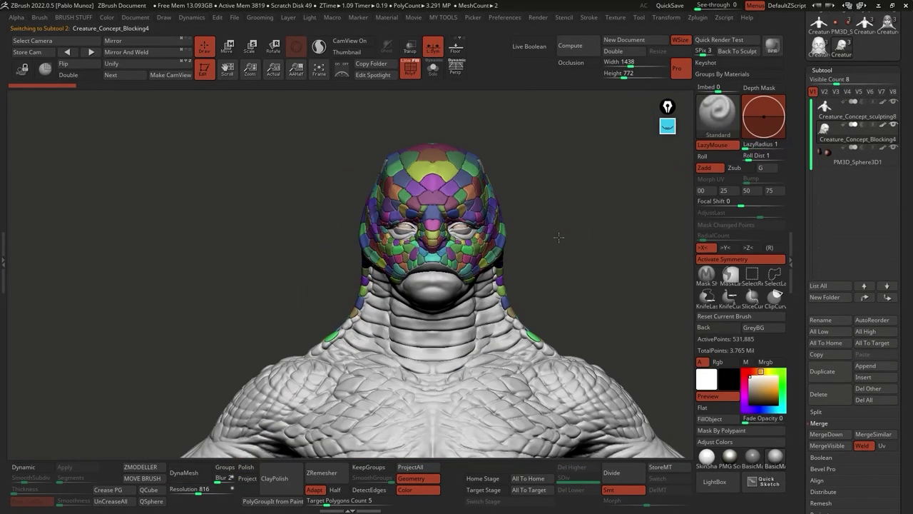
pyautogui.moveTo(559, 237); pyautogui.dragTo(456, 264)
pyautogui.moveTo(549, 312)
pyautogui.keyDown('shift'); pyautogui.mouseDown()
pyautogui.moveTo(524, 267)
pyautogui.moveTo(536, 307)
pyautogui.mouseUp(); pyautogui.keyUp('shift')
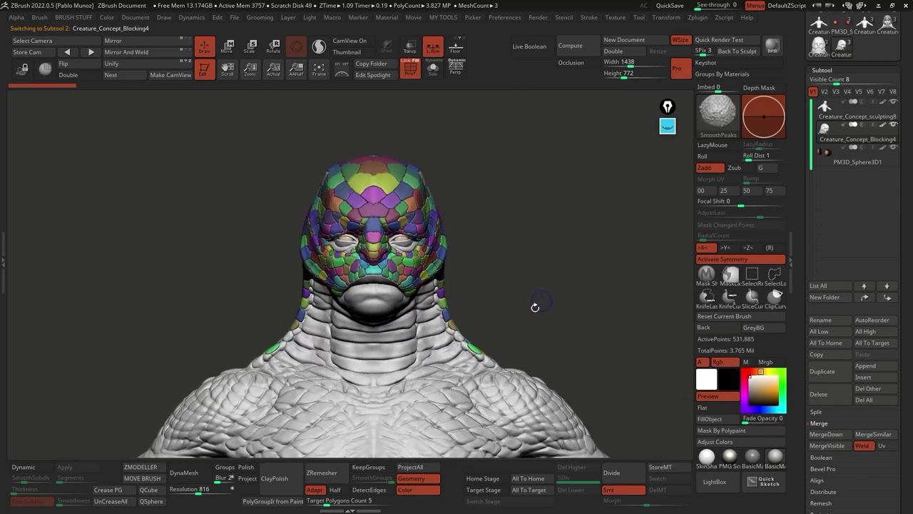
pyautogui.hotkey('shift', 'f')
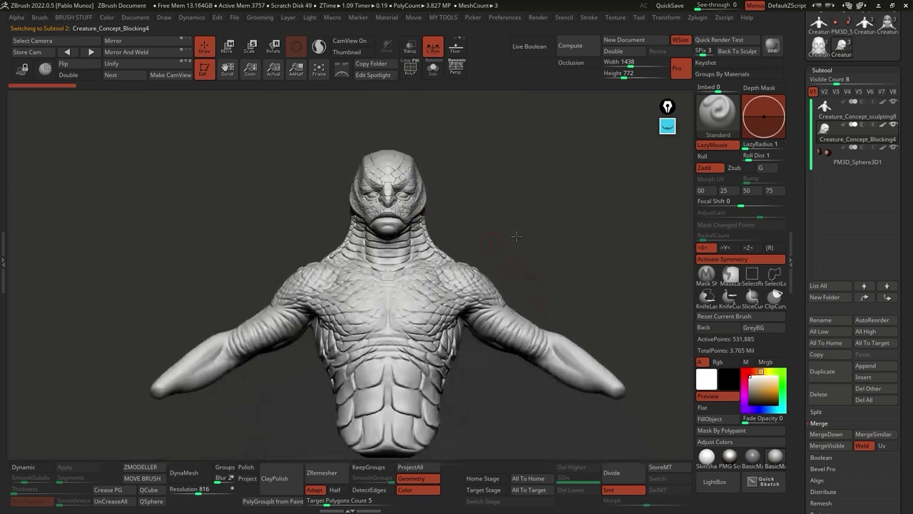
pyautogui.moveTo(516, 236); pyautogui.dragTo(516, 247)
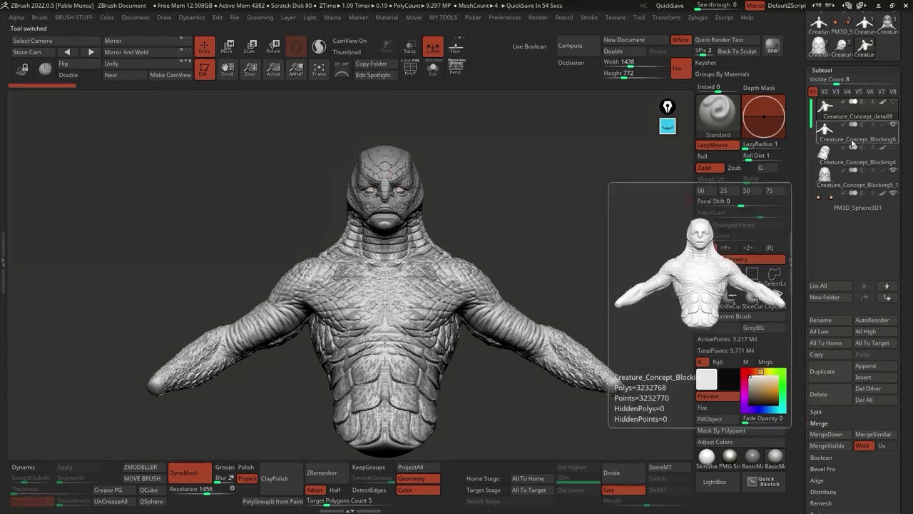
# Step: Select the Creature_Concept_Blocking6 subtool in the detailed creature tool and hide Creature_Concept_detail9 to compare the two bodies
pyautogui.scroll(5, 453, 248)
pyautogui.moveTo(466, 247); pyautogui.dragTo(548, 176)
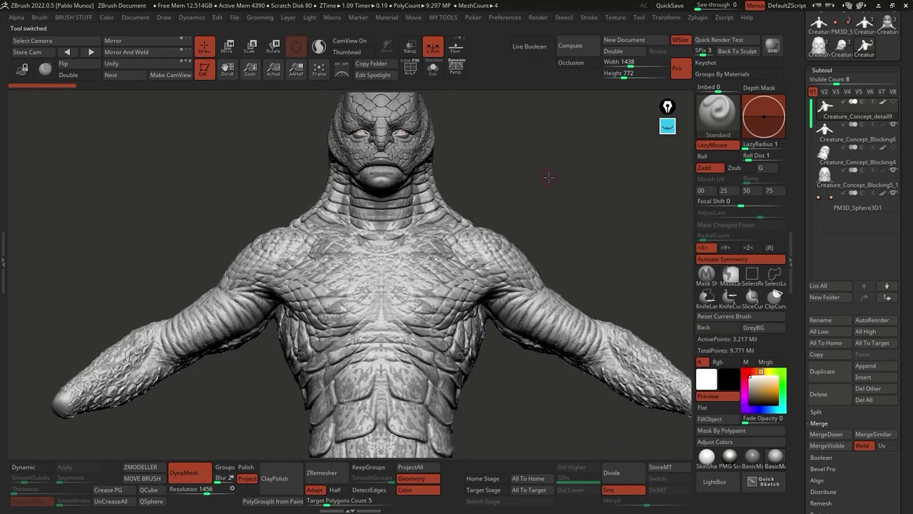
pyautogui.click(892, 137)
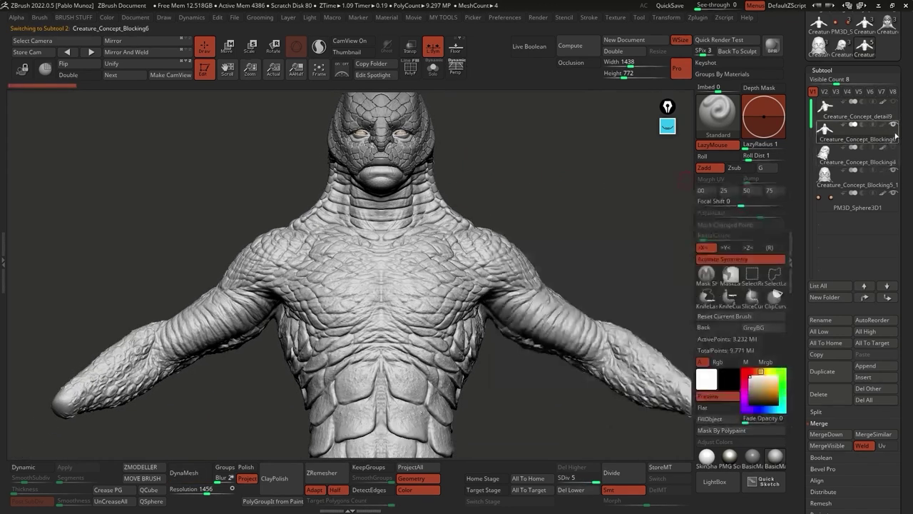
pyautogui.moveTo(505, 194); pyautogui.dragTo(507, 216)
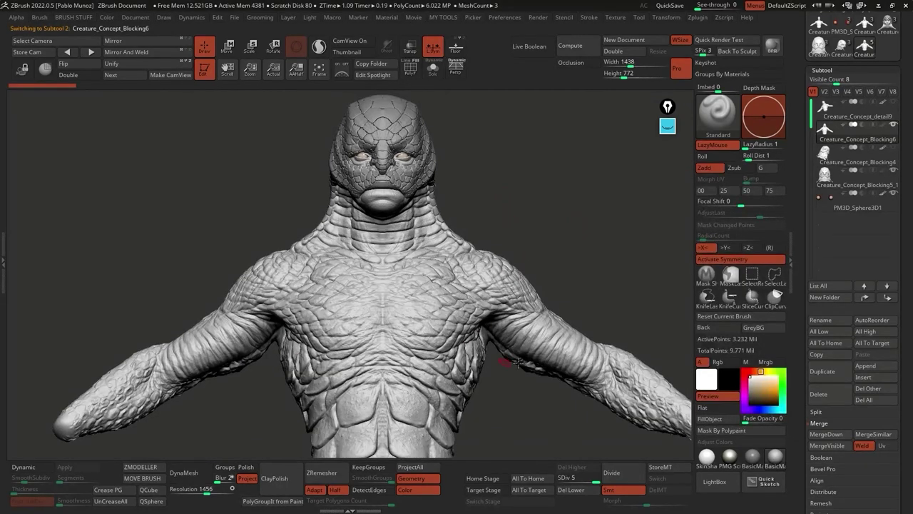
pyautogui.moveTo(515, 364); pyautogui.dragTo(492, 388)
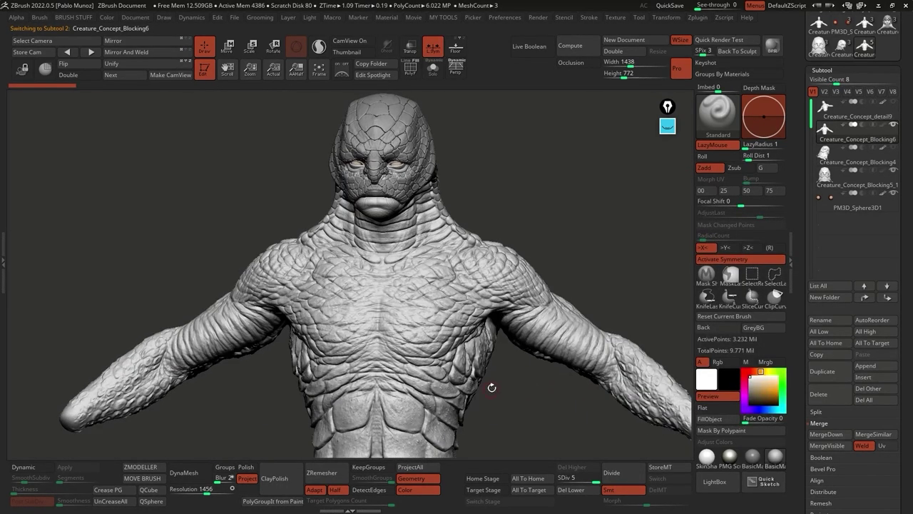
# Step: Switch to a darker basic material and inspect the detailed creature's scales from the front and back
pyautogui.click(754, 457)
pyautogui.moveTo(465, 322)
pyautogui.mouseDown(button='right')
pyautogui.moveTo(471, 272)
pyautogui.moveTo(457, 360)
pyautogui.mouseUp(button='right')
pyautogui.press('space')
pyautogui.moveTo(492, 324)
pyautogui.mouseDown(button='right')
pyautogui.moveTo(423, 246)
pyautogui.moveTo(492, 264)
pyautogui.moveTo(535, 238)
pyautogui.moveTo(532, 259)
pyautogui.moveTo(448, 259)
pyautogui.moveTo(544, 243)
pyautogui.mouseUp(button='right')
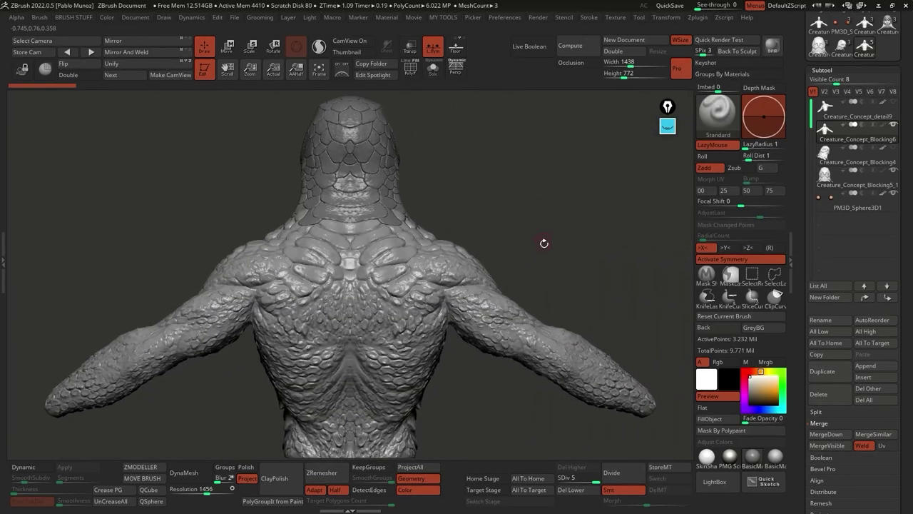
pyautogui.moveTo(480, 405); pyautogui.dragTo(498, 384, button='right')
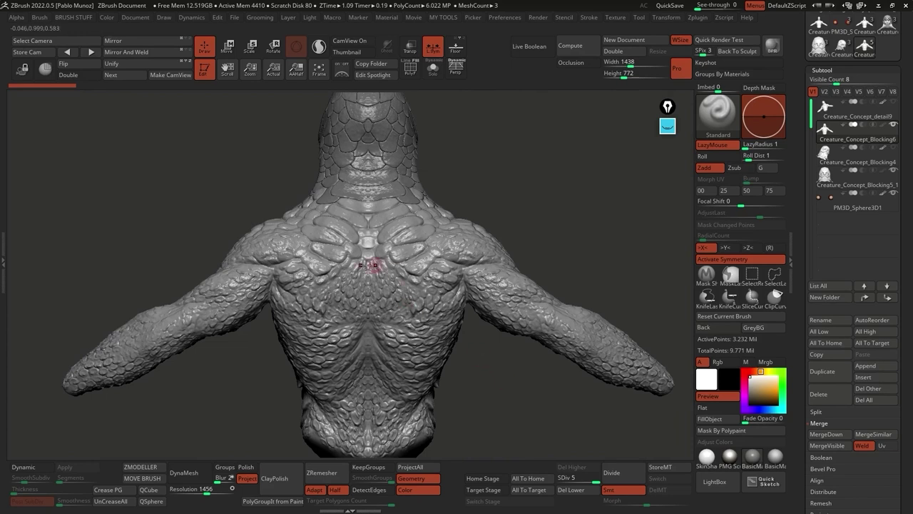
pyautogui.moveTo(469, 290)
pyautogui.mouseDown(button='right')
pyautogui.moveTo(484, 300)
pyautogui.moveTo(511, 212)
pyautogui.moveTo(444, 328)
pyautogui.moveTo(434, 293)
pyautogui.mouseUp(button='right')
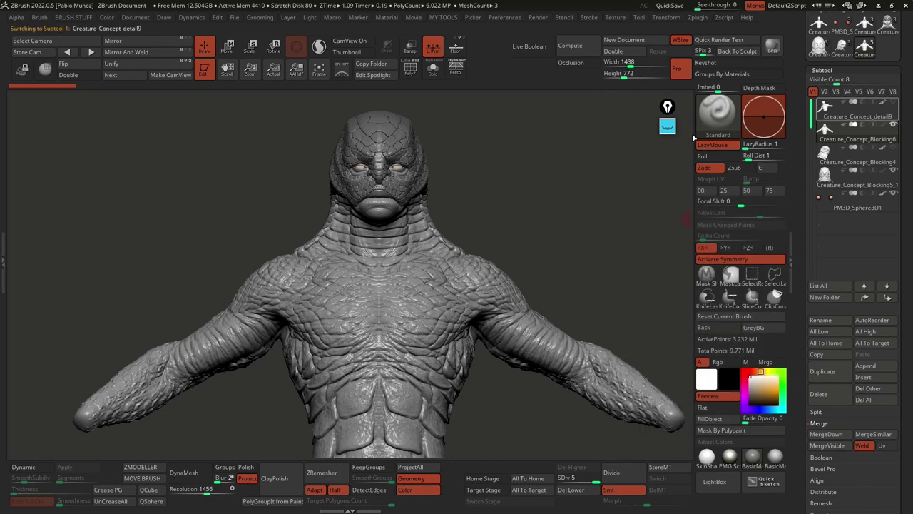
# Step: Solo the Creature_Concept_detail9 subtool, examine its mesh density up close with the polyframe on, and return to the full torso
pyautogui.click(881, 118)
pyautogui.keyDown('alt'); pyautogui.moveTo(441, 275); pyautogui.dragTo(445, 118, button='right'); pyautogui.keyUp('alt')
pyautogui.hotkey('shift', 'f')
pyautogui.moveTo(501, 202); pyautogui.dragTo(481, 249, button='right')
pyautogui.rightClick(481, 249)
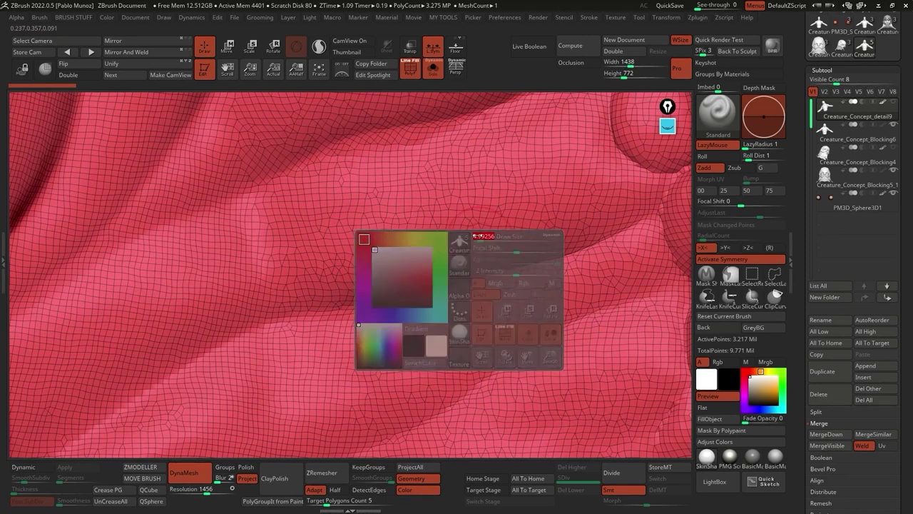
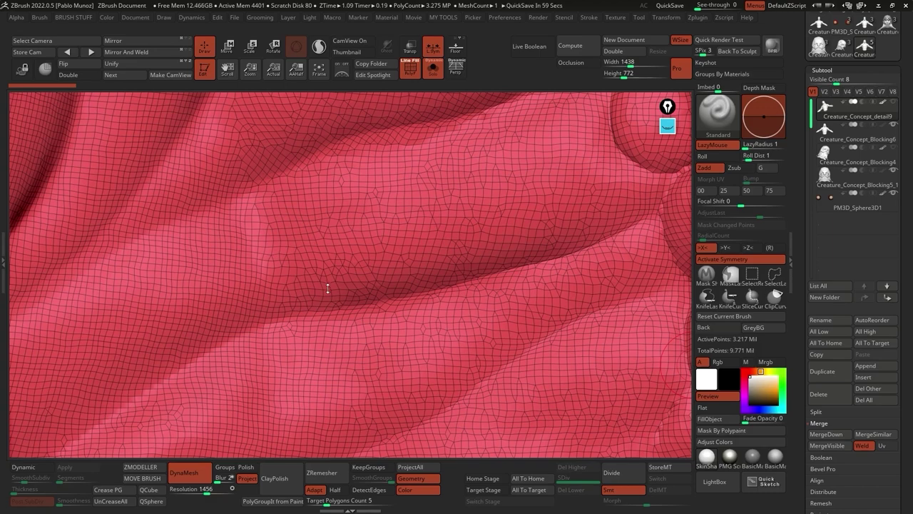
pyautogui.moveTo(352, 323); pyautogui.dragTo(354, 211, button='right')
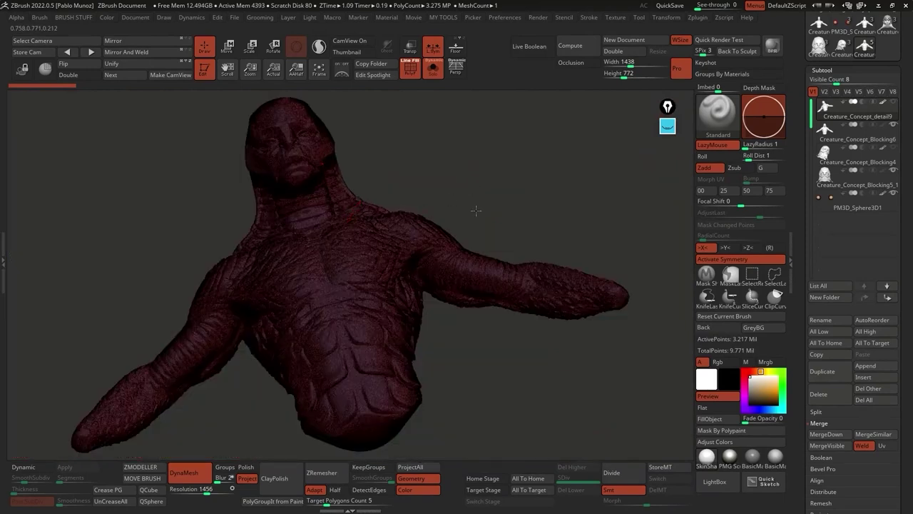
pyautogui.moveTo(476, 210); pyautogui.dragTo(461, 196)
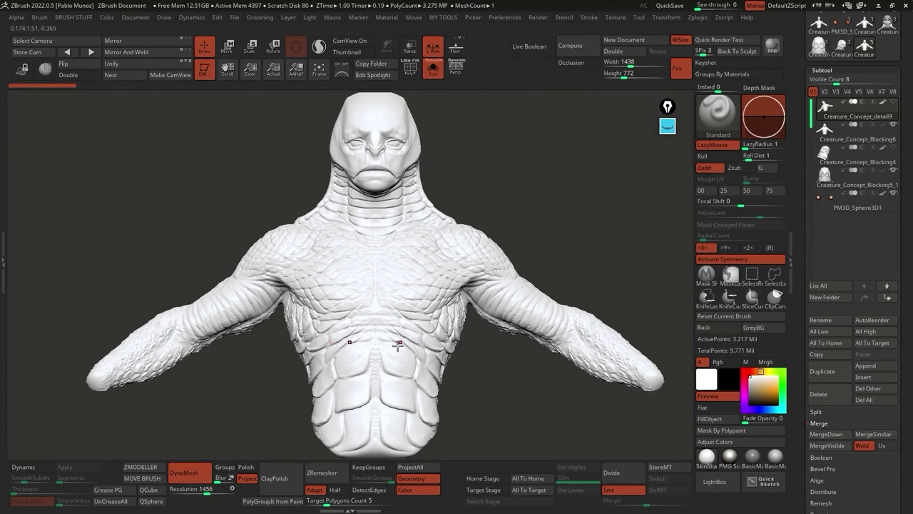
# Step: Select the Creature_Concept_Blocking6 subtool and compare its topology at subdivision levels 1 and 5 with the polyframe on
pyautogui.click(862, 143)
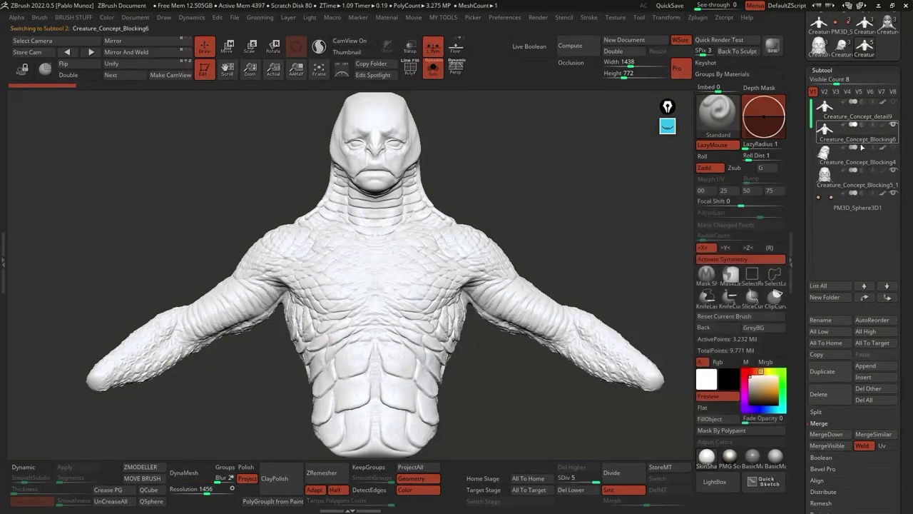
pyautogui.moveTo(596, 478); pyautogui.dragTo(558, 478)
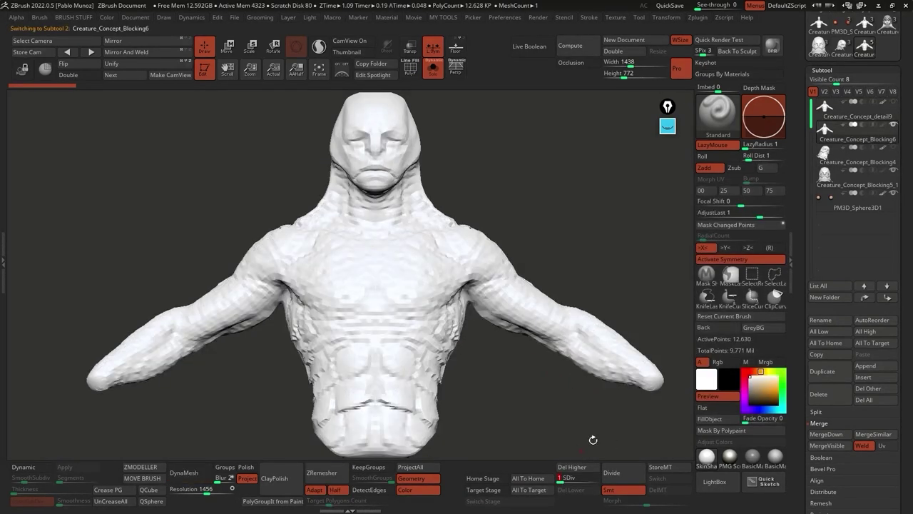
pyautogui.click(411, 68)
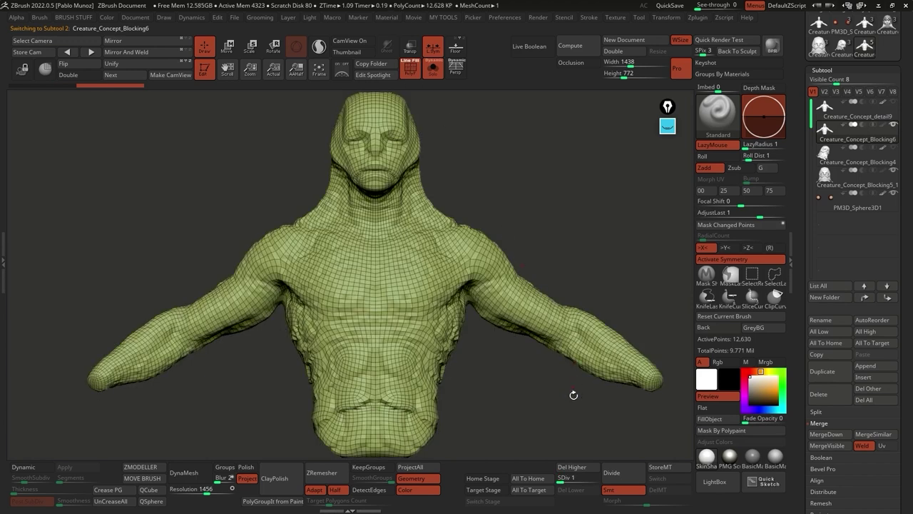
pyautogui.moveTo(564, 477); pyautogui.dragTo(598, 481)
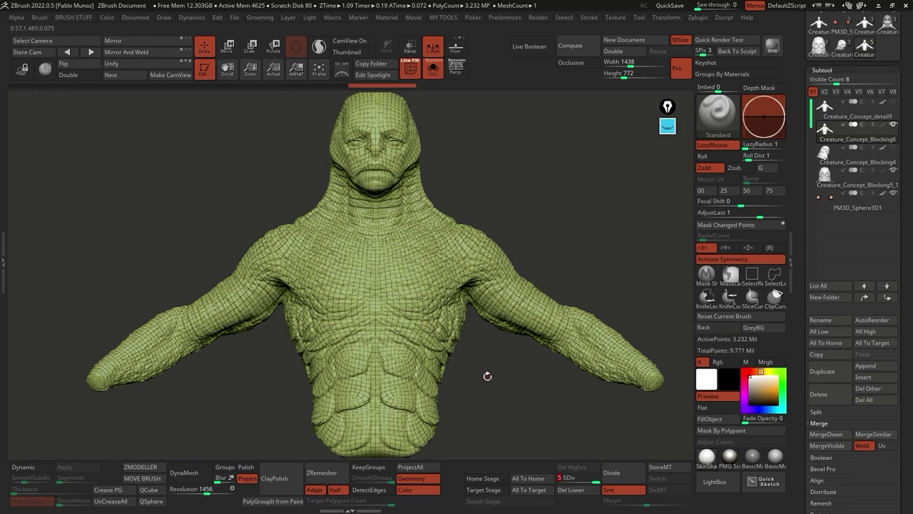
# Step: Select the Creature_Concept_Blocking5_1 scales subtool, lower it to subdivision level 1 and examine its polygrouped topology up close
pyautogui.click(860, 182)
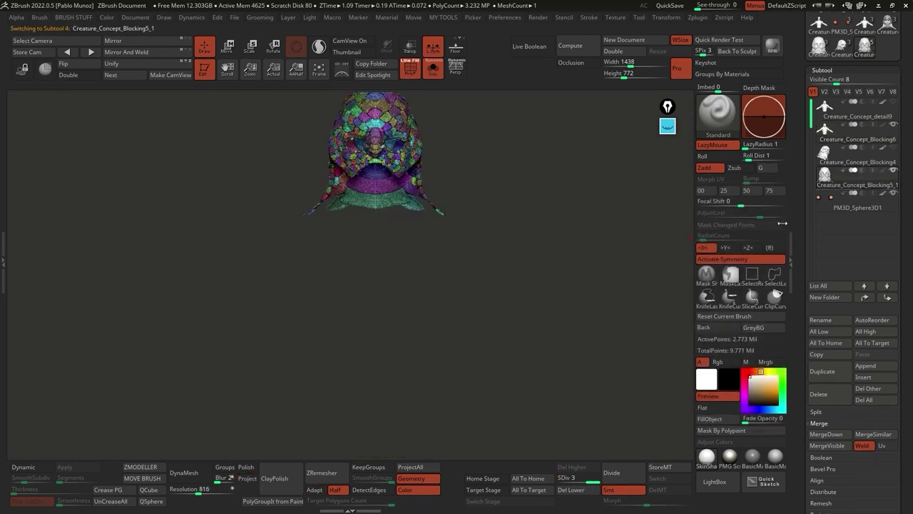
pyautogui.keyDown('alt'); pyautogui.moveTo(442, 228); pyautogui.dragTo(485, 389); pyautogui.keyUp('alt')
pyautogui.hotkey('shift', 'd')
pyautogui.hotkey('shift', 'd')
pyautogui.keyDown('alt'); pyautogui.moveTo(493, 273); pyautogui.dragTo(481, 308); pyautogui.keyUp('alt')
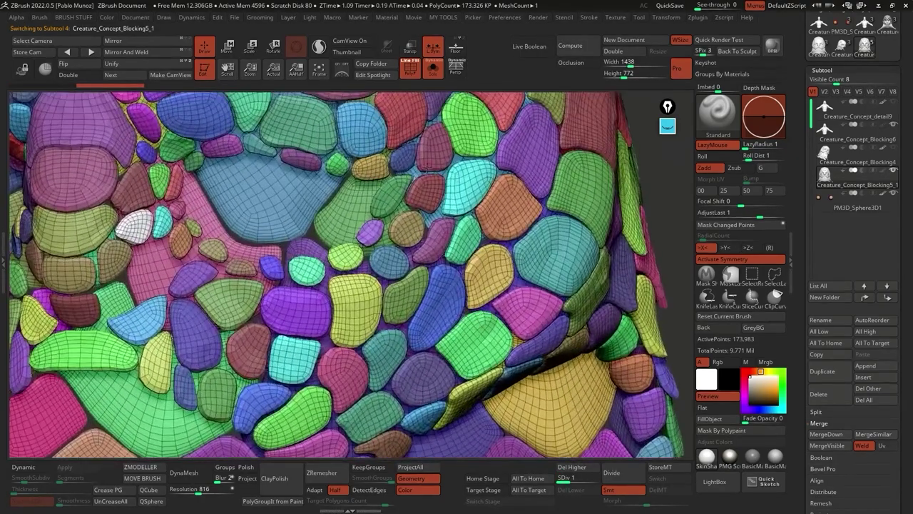
pyautogui.moveTo(428, 208); pyautogui.dragTo(447, 239)
pyautogui.keyDown('alt'); pyautogui.moveTo(528, 266); pyautogui.dragTo(493, 188); pyautogui.keyUp('alt')
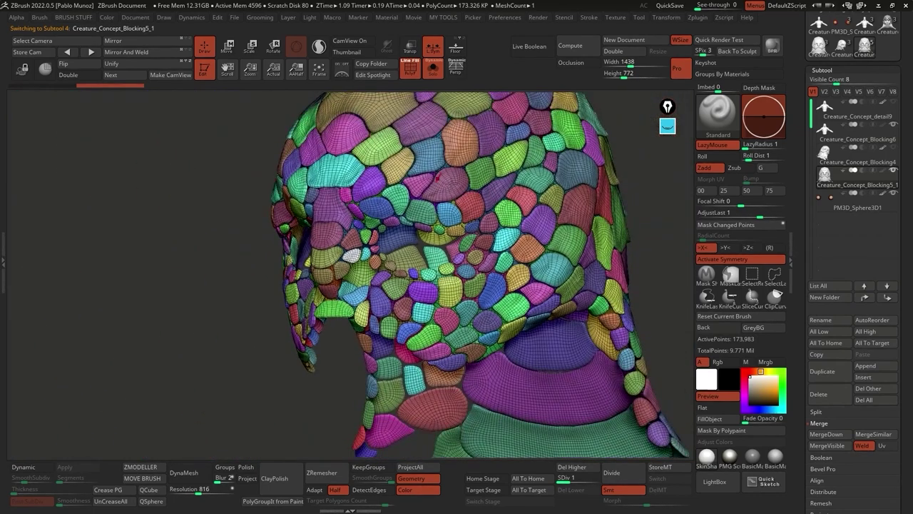
# Step: Return the head scales to subdivision level 3 and show the full creature with polyframe and solo off
pyautogui.moveTo(564, 478); pyautogui.dragTo(594, 481)
pyautogui.moveTo(663, 300); pyautogui.dragTo(636, 243)
pyautogui.click(410, 67)
pyautogui.click(431, 69)
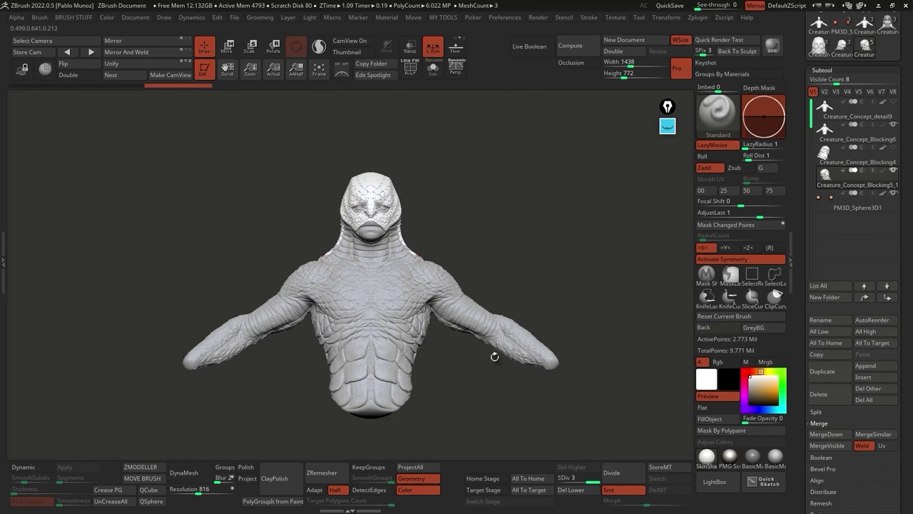
# Step: Solo the Creature_Concept_detail9 subtool with the polyframe on and fill the whole body with red
pyautogui.click(877, 120)
pyautogui.click(867, 115)
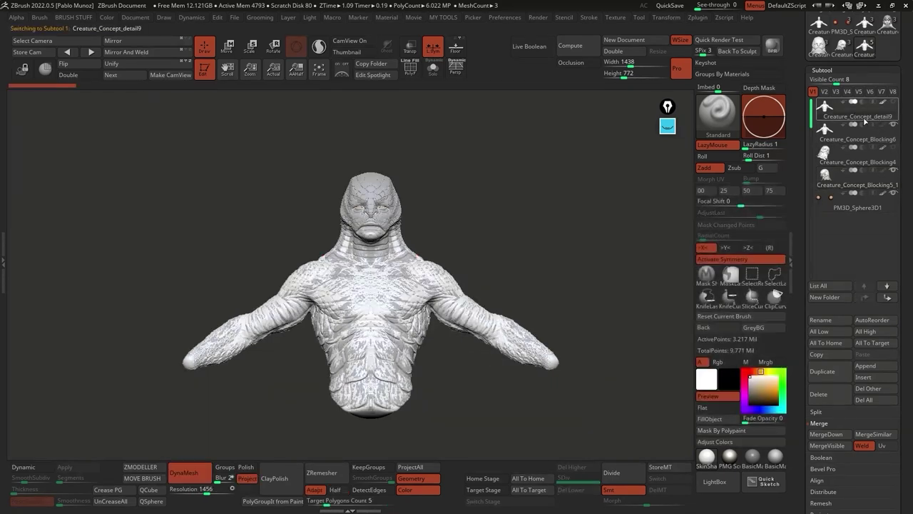
pyautogui.click(434, 68)
pyautogui.click(411, 66)
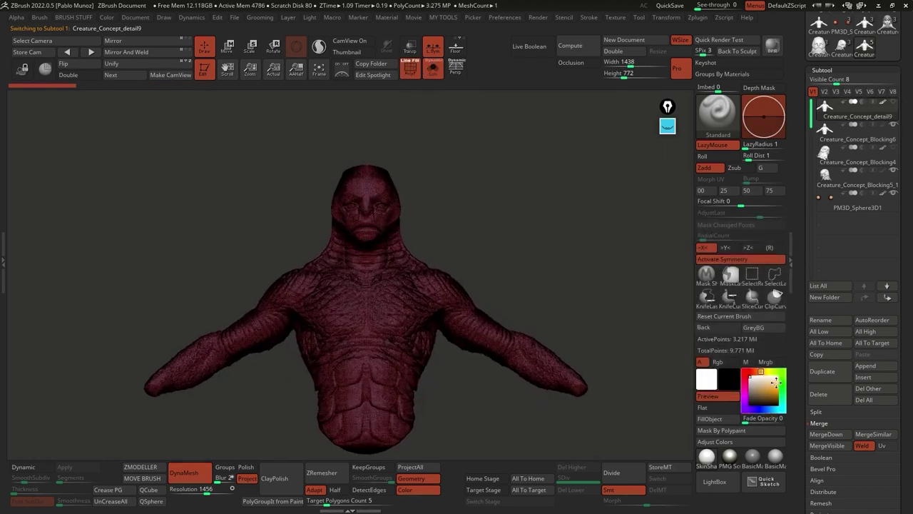
pyautogui.click(753, 373)
pyautogui.click(725, 420)
# Step: Select the Creature_Concept_Blocking6 subtool and fill it with bright green
pyautogui.press('Down')
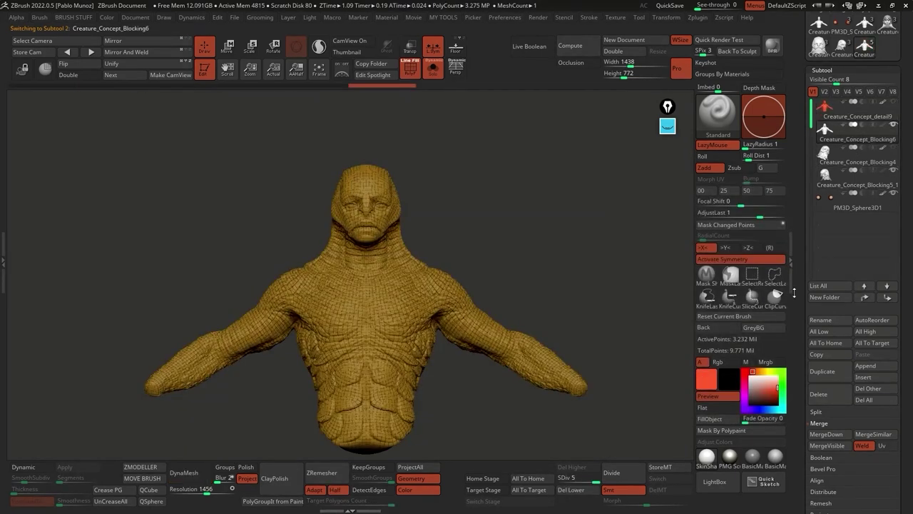
pyautogui.click(780, 373)
pyautogui.click(709, 419)
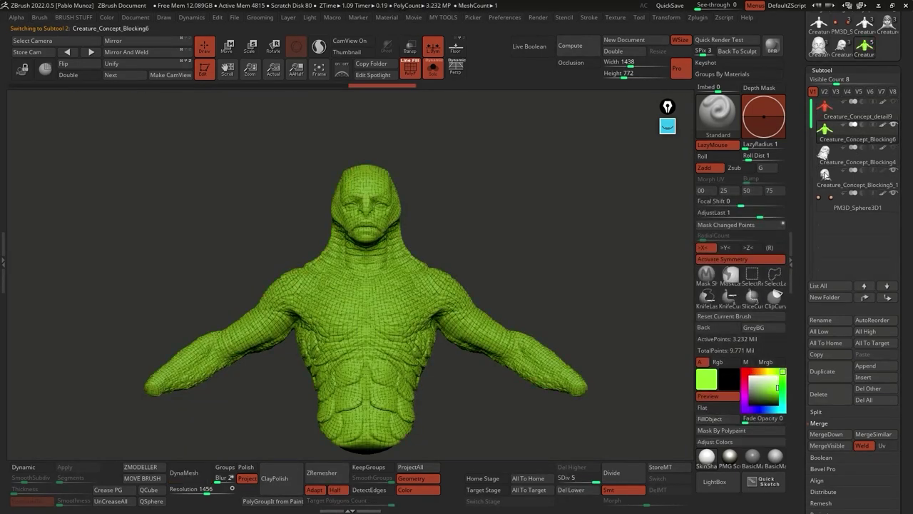
# Step: Select the Creature_Concept_Blocking4 head scales, turn solo off and fill them with orange (255, 124, 45)
pyautogui.press('Down')
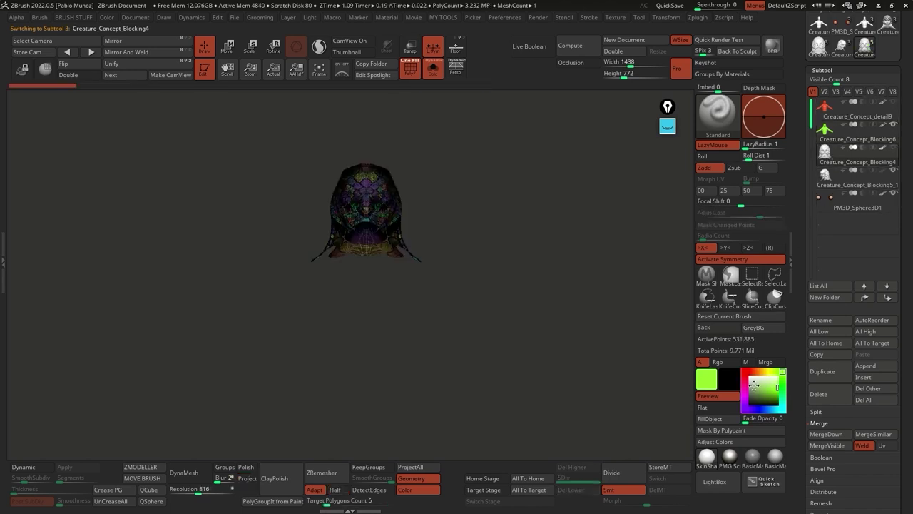
pyautogui.click(433, 67)
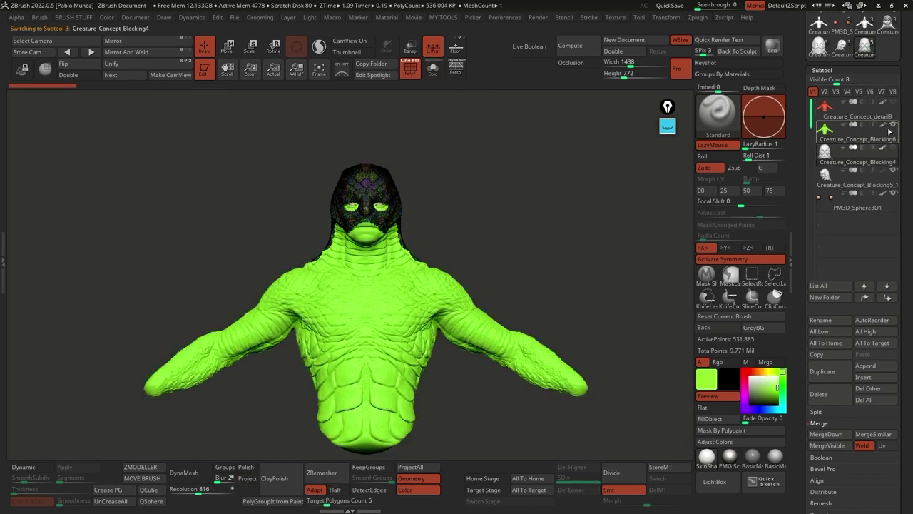
pyautogui.click(756, 372)
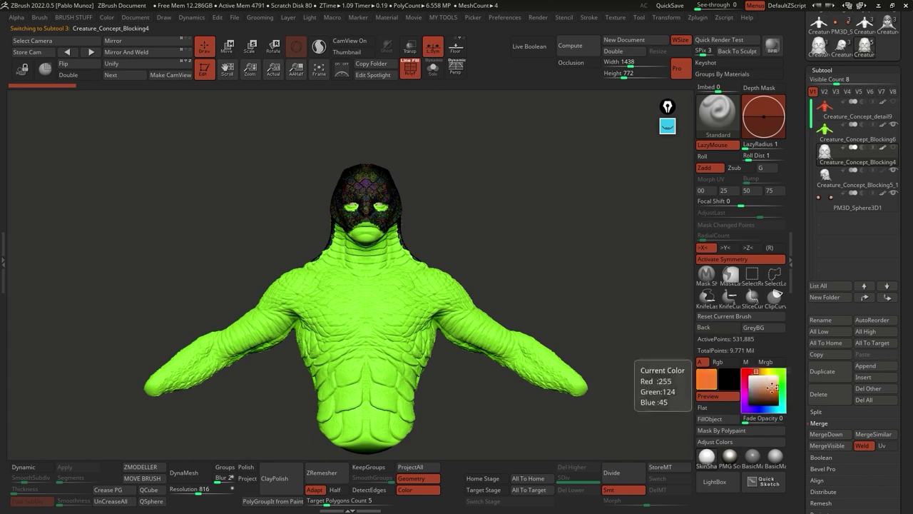
pyautogui.click(734, 421)
# Step: Fill the Creature_Concept_Blocking5_1 head scales with bright green, then select the green body and view it without the polyframe
pyautogui.press('Down')
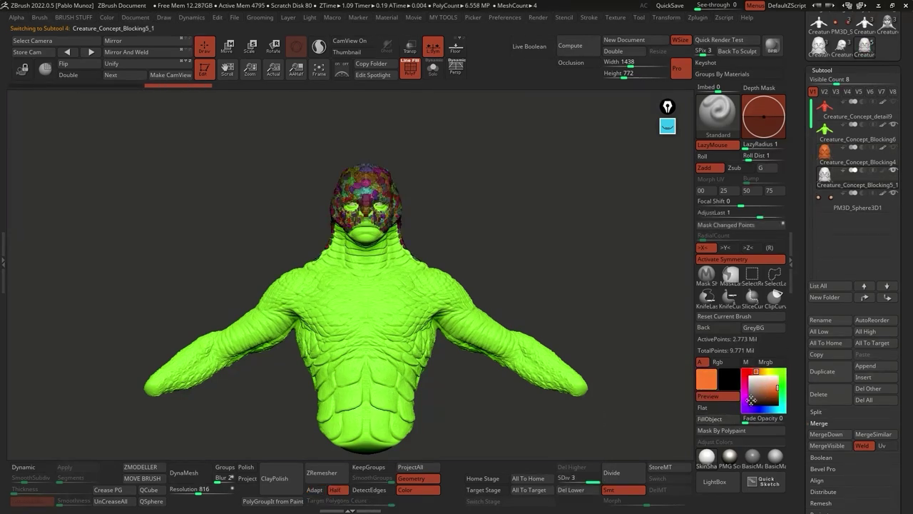
pyautogui.click(782, 372)
pyautogui.click(710, 419)
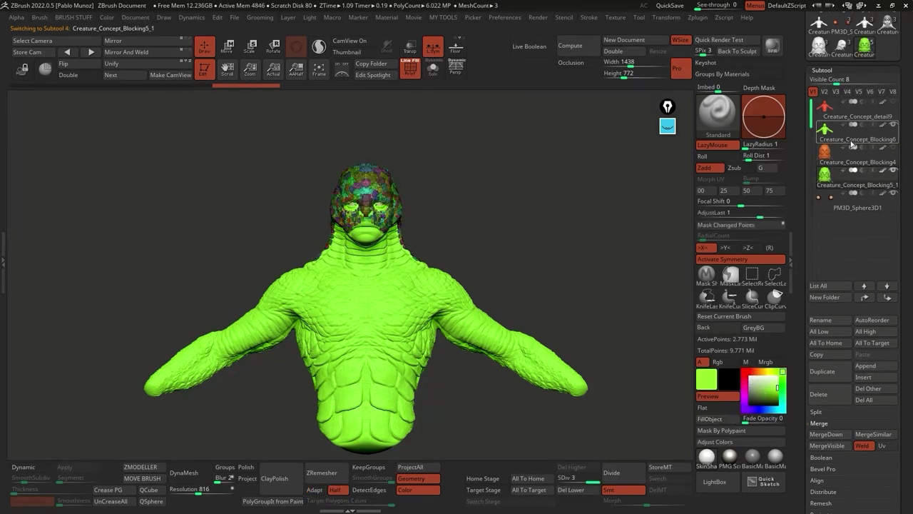
pyautogui.keyDown('alt'); pyautogui.click(470, 317); pyautogui.keyUp('alt')
pyautogui.moveTo(519, 282); pyautogui.dragTo(499, 321)
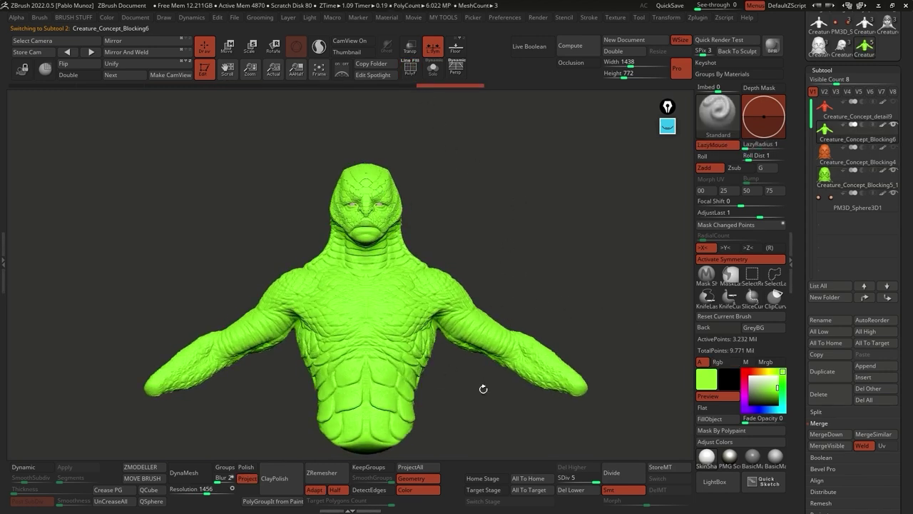
# Step: Show the orange head scales with the red Creature_Concept_detail9 body selected, and hide the green body
pyautogui.click(893, 147)
pyautogui.moveTo(892, 126)
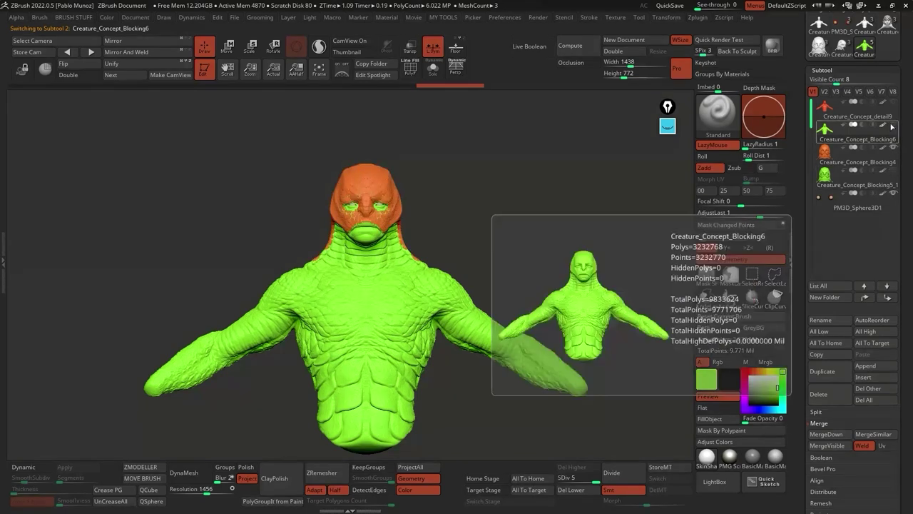
pyautogui.click(893, 102)
pyautogui.click(856, 114)
pyautogui.click(893, 125)
pyautogui.moveTo(543, 244)
pyautogui.mouseDown()
pyautogui.moveTo(545, 261)
pyautogui.moveTo(549, 243)
pyautogui.mouseUp()
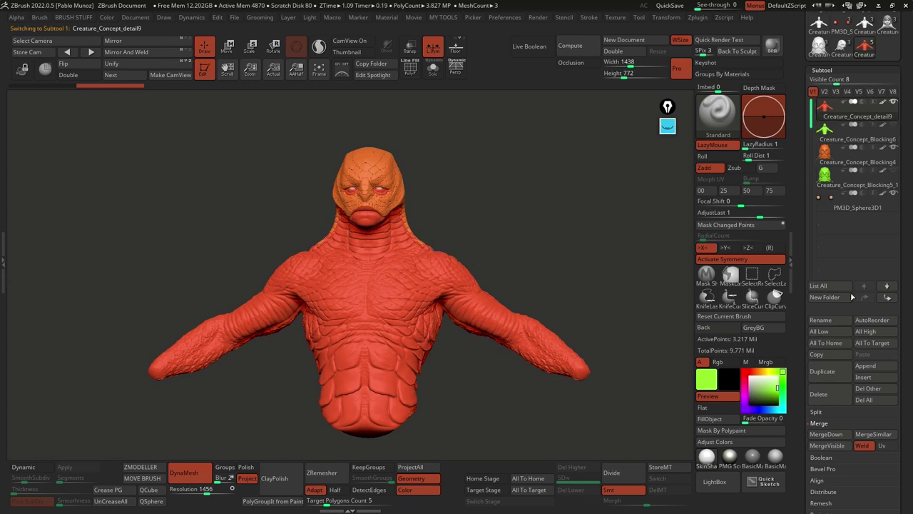
# Step: Duplicate the red Creature_Concept_detail9 body and fill the copy with light blue
pyautogui.click(830, 376)
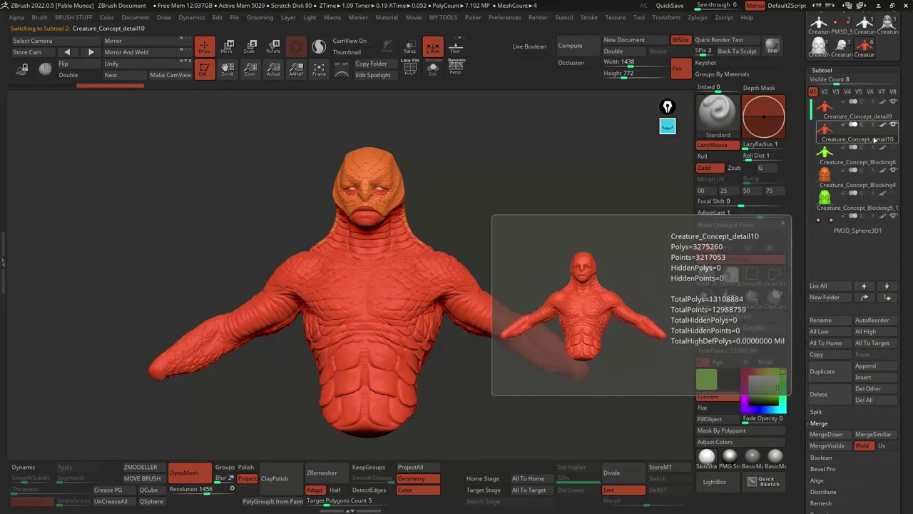
pyautogui.click(777, 388)
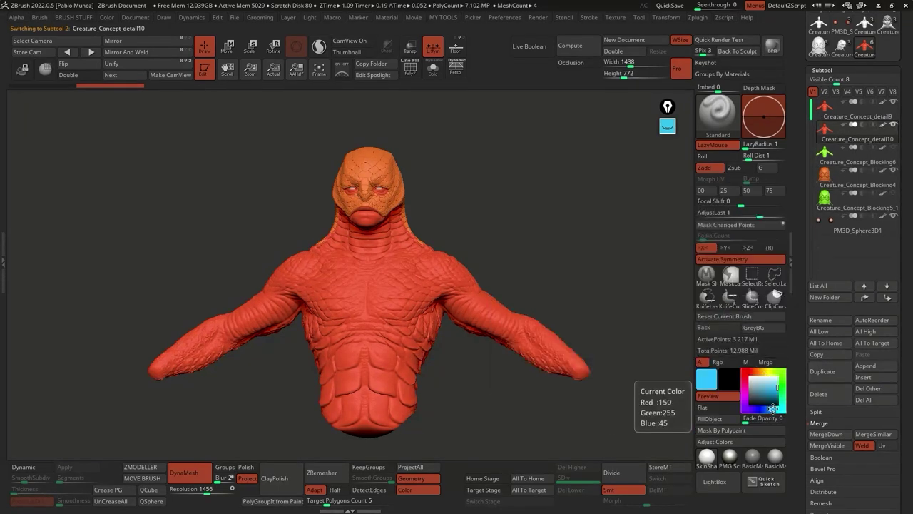
pyautogui.click(732, 423)
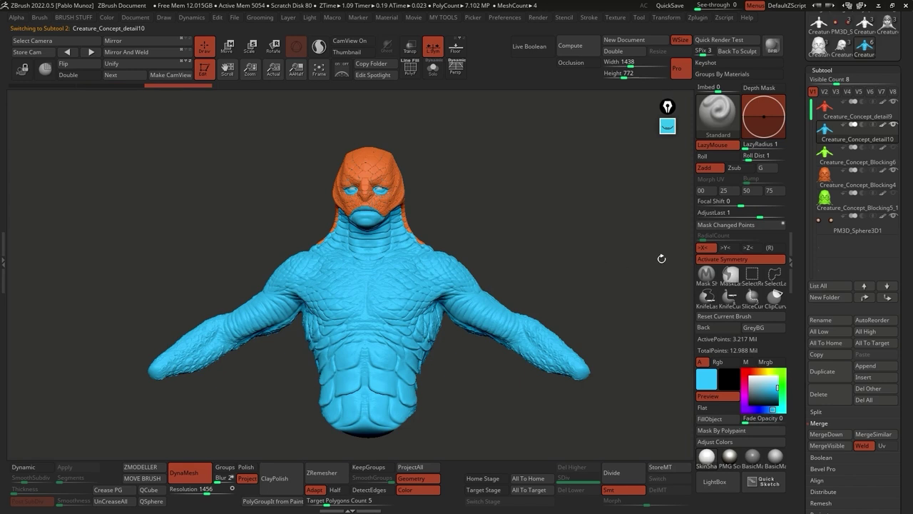
# Step: Duplicate the orange Creature_Concept_Blocking4 head scales and fill the copy with the same light blue
pyautogui.click(859, 185)
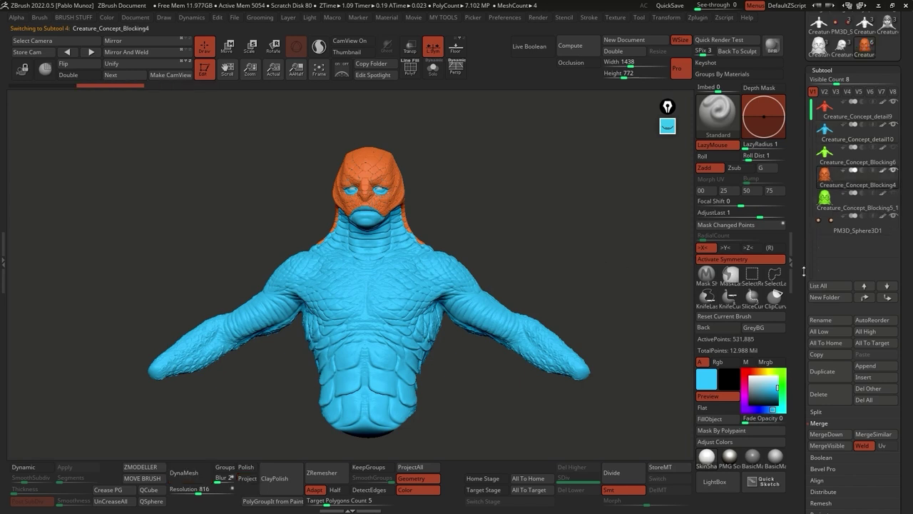
pyautogui.click(822, 371)
pyautogui.click(710, 419)
pyautogui.moveTo(550, 283); pyautogui.dragTo(551, 283)
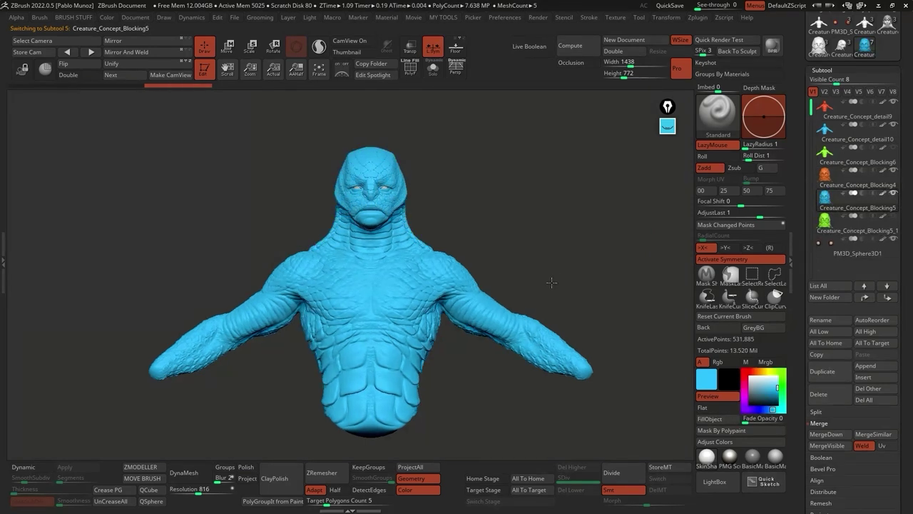
# Step: Hide the other subtools and select the light blue body copy so only it is displayed
pyautogui.click(895, 106)
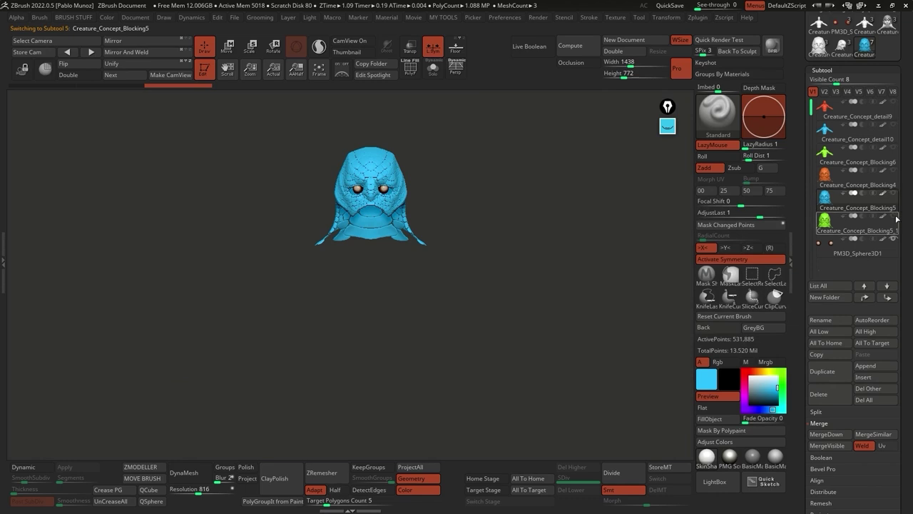
pyautogui.click(877, 132)
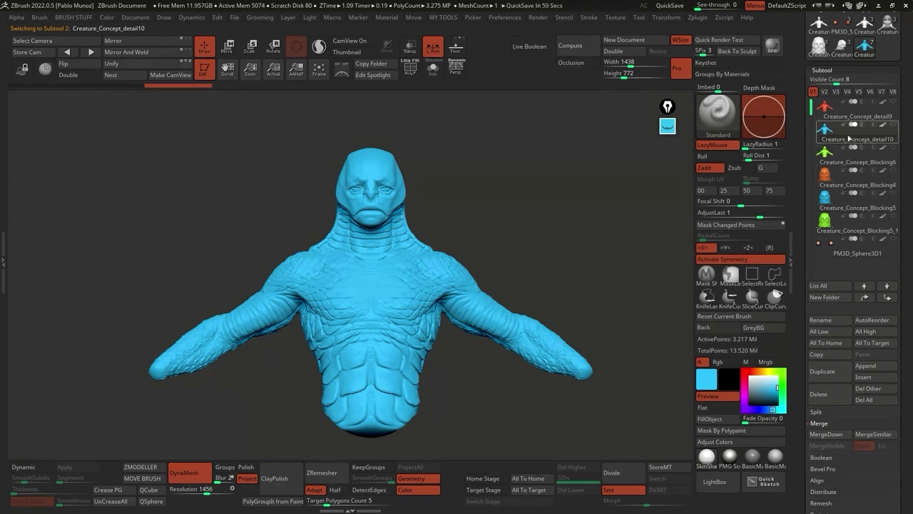
pyautogui.moveTo(835, 203)
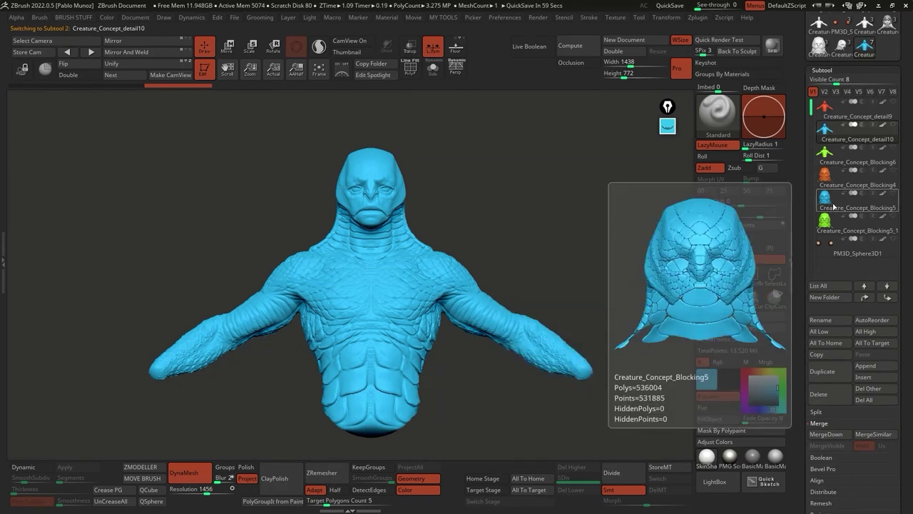
pyautogui.moveTo(528, 213)
pyautogui.keyDown('alt'); pyautogui.mouseDown()
pyautogui.moveTo(536, 230)
pyautogui.moveTo(550, 219)
pyautogui.moveTo(510, 230)
pyautogui.mouseUp(); pyautogui.keyUp('alt')
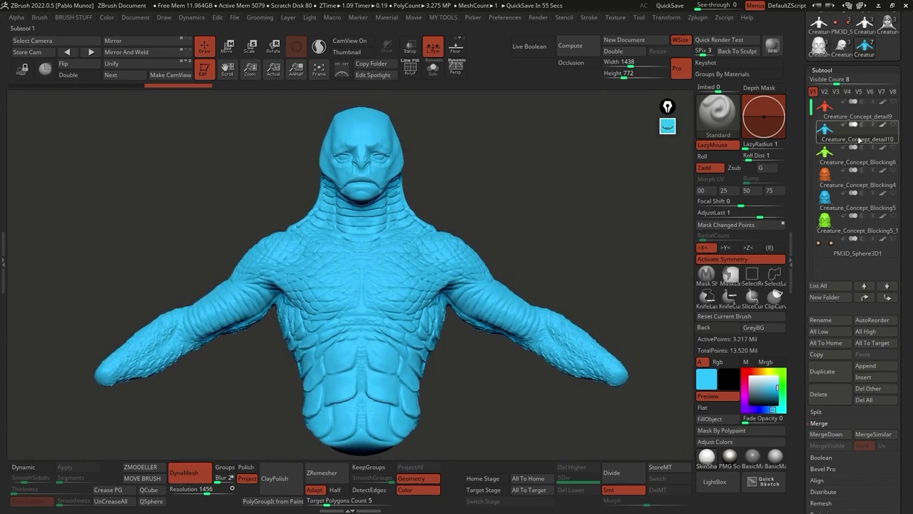
pyautogui.moveTo(862, 141)
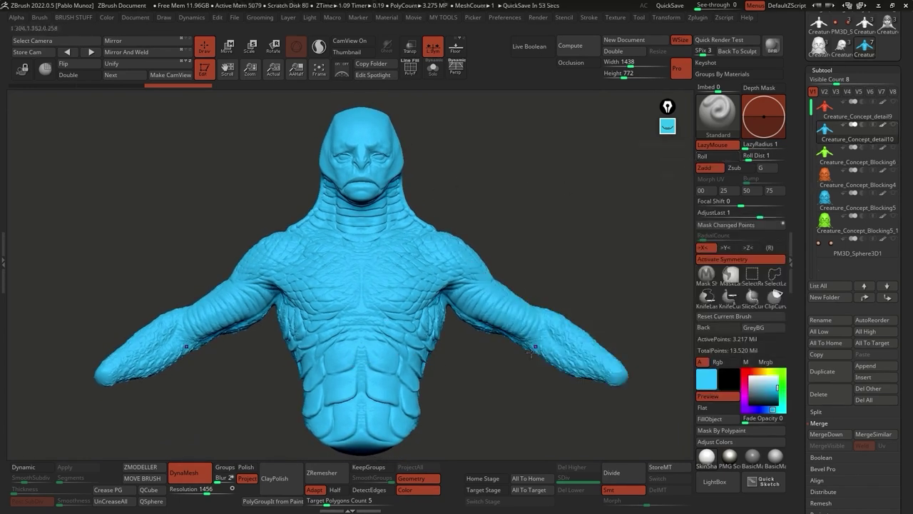
# Step: Open the ZRemesher geometry settings and set the target to Half the polygon count with Adapt enabled
pyautogui.click(822, 70)
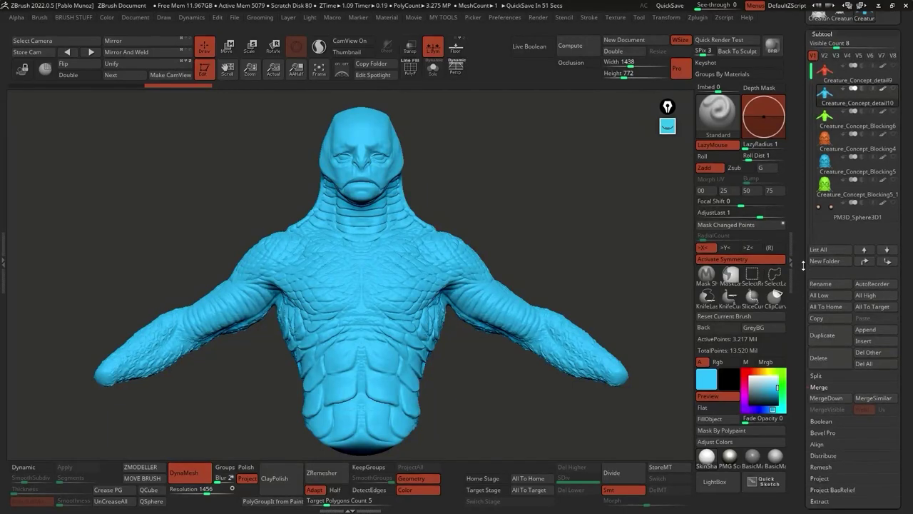
pyautogui.click(826, 67)
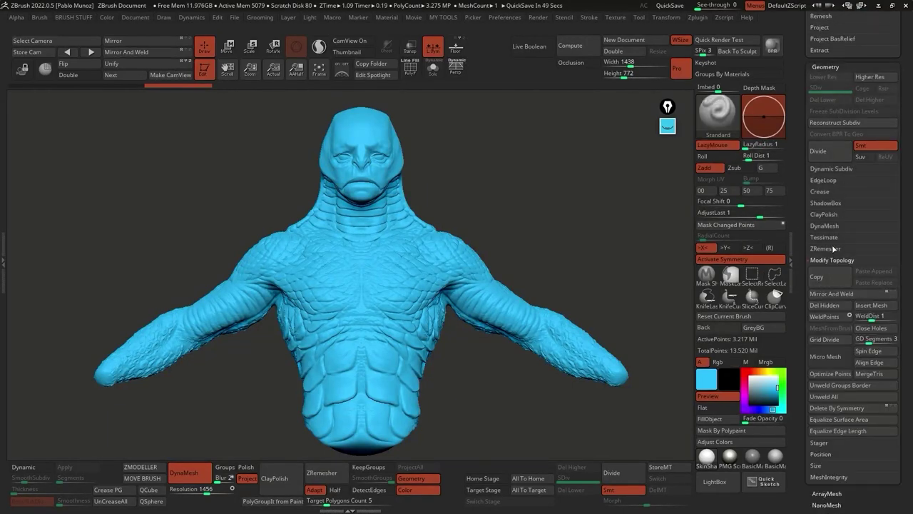
pyautogui.click(828, 249)
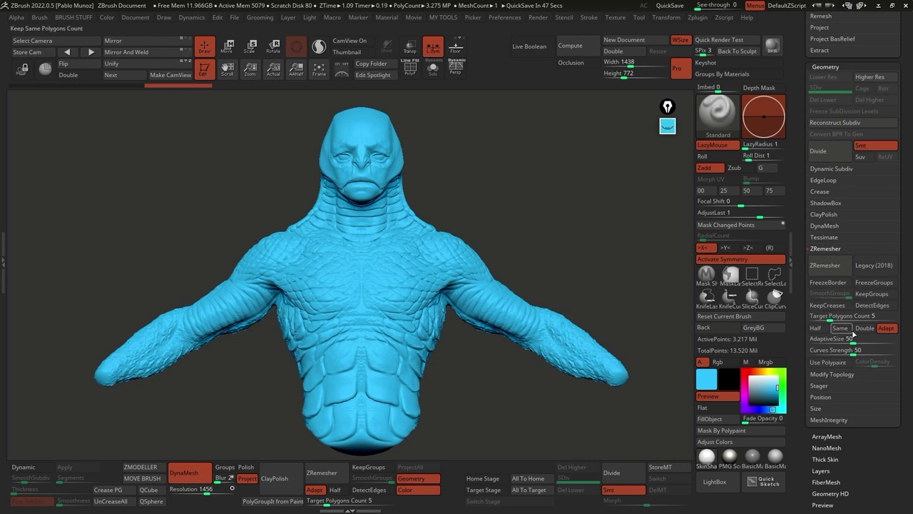
pyautogui.moveTo(802, 384); pyautogui.dragTo(801, 336)
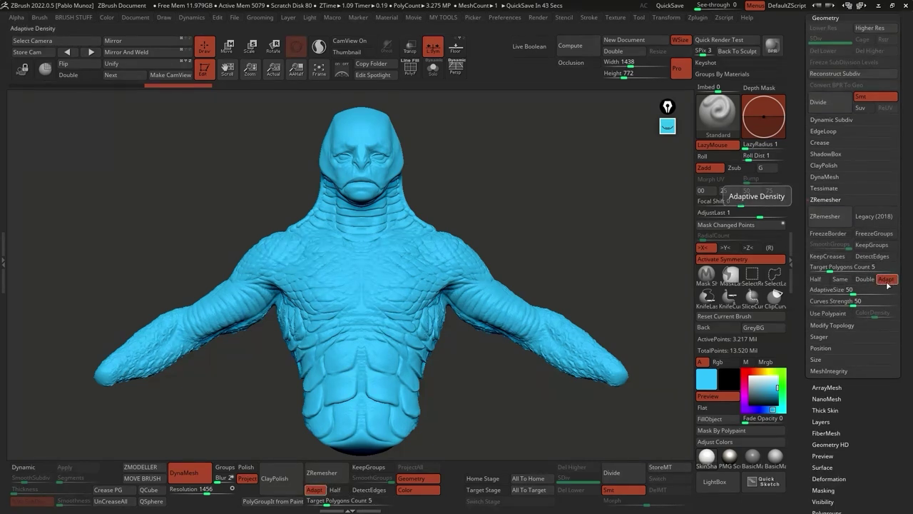
pyautogui.click(822, 279)
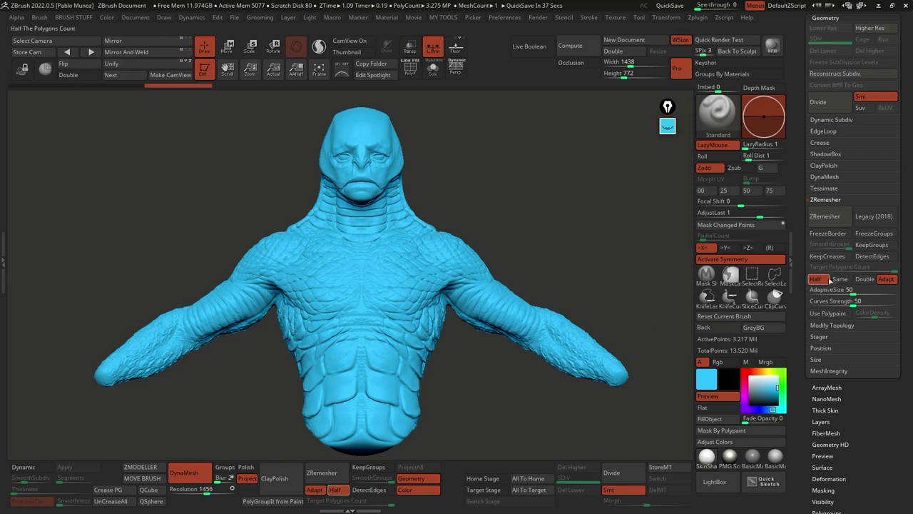
pyautogui.click(828, 279)
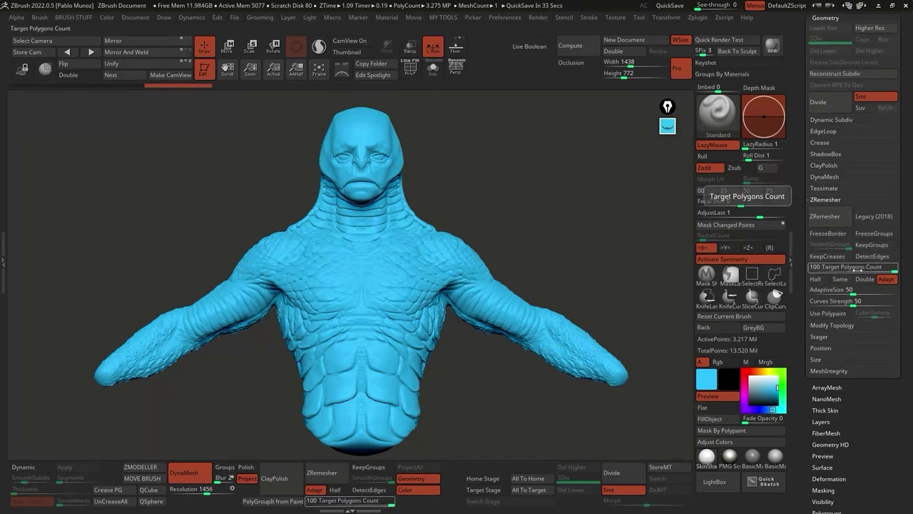
pyautogui.moveTo(869, 269); pyautogui.dragTo(885, 272)
pyautogui.click(815, 279)
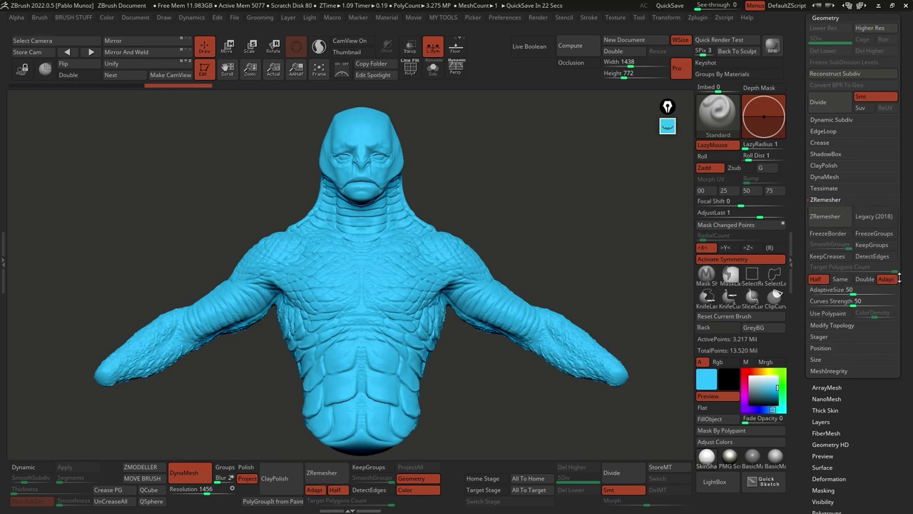
# Step: ZRemesh the light blue body copy and examine its new topology with the polyframe on
pyautogui.click(825, 220)
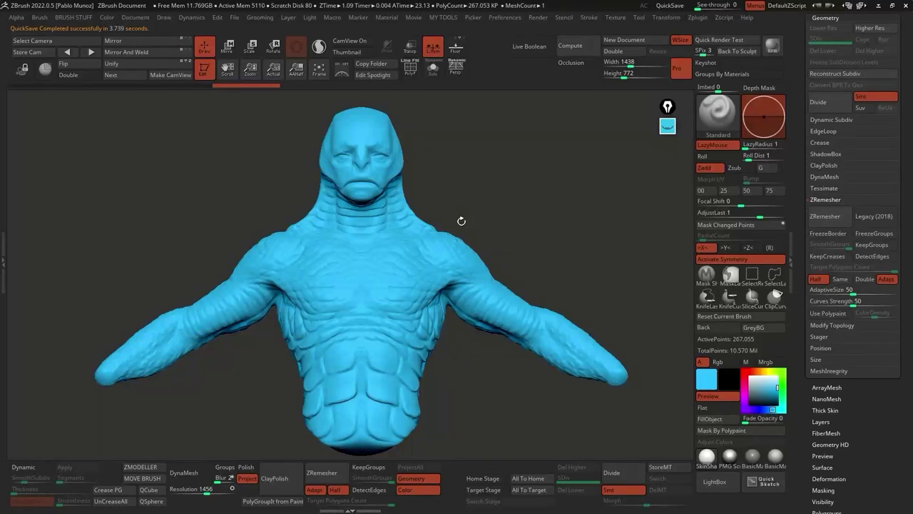
pyautogui.click(411, 66)
pyautogui.scroll(3, 388, 303)
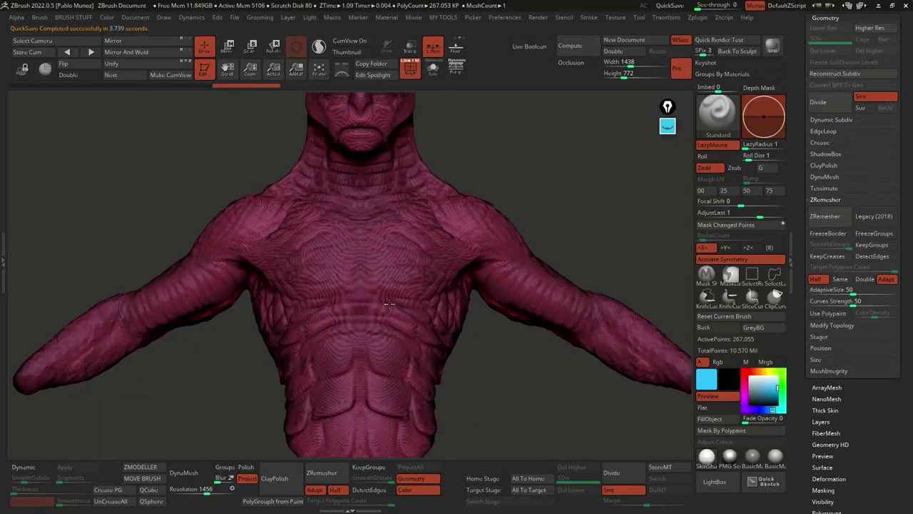
# Step: Inspect the remeshed topology of the body copy close up around the chest and underarm folds
pyautogui.scroll(5, 388, 304)
pyautogui.moveTo(431, 315)
pyautogui.mouseDown(button='right')
pyautogui.moveTo(430, 327)
pyautogui.moveTo(398, 256)
pyautogui.moveTo(439, 264)
pyautogui.moveTo(446, 247)
pyautogui.moveTo(428, 271)
pyautogui.moveTo(435, 257)
pyautogui.moveTo(458, 251)
pyautogui.mouseUp(button='right')
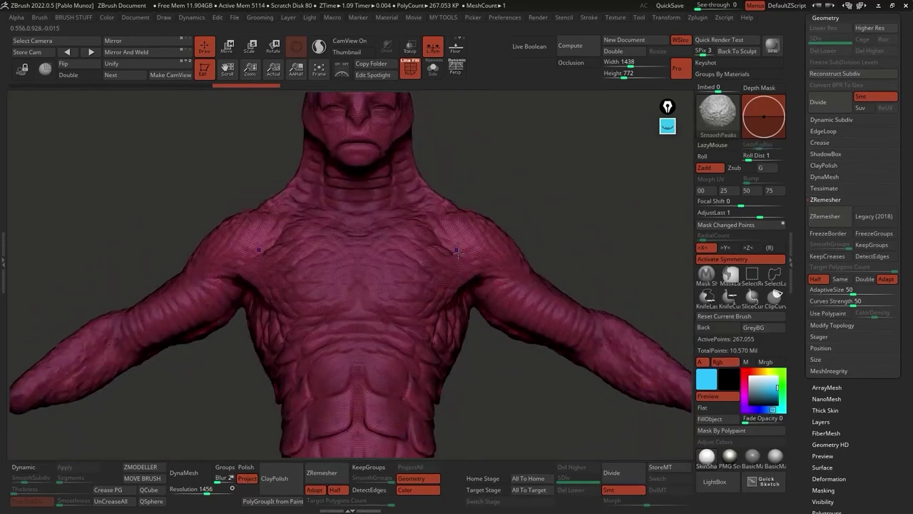
pyautogui.moveTo(445, 347)
pyautogui.keyDown('ctrl'); pyautogui.mouseDown(button='right')
pyautogui.moveTo(445, 430)
pyautogui.moveTo(447, 334)
pyautogui.mouseUp(button='right'); pyautogui.keyUp('ctrl')
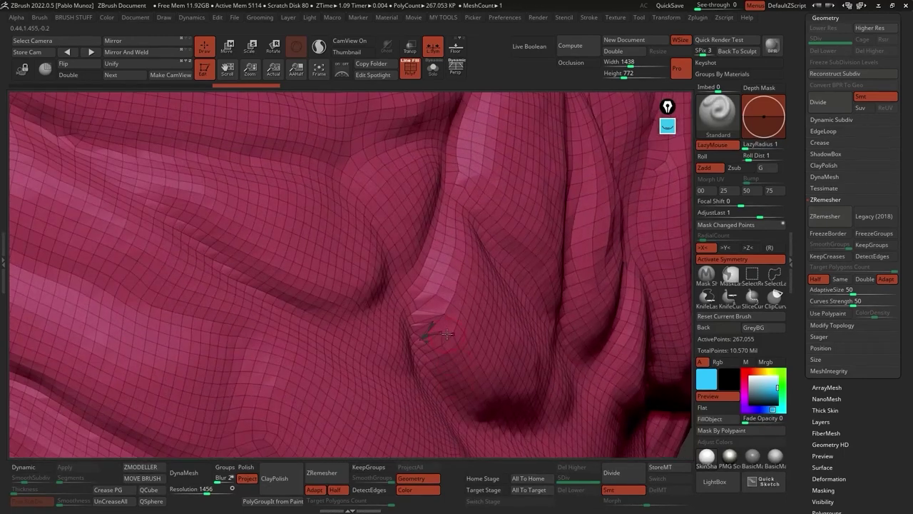
pyautogui.press('shift')
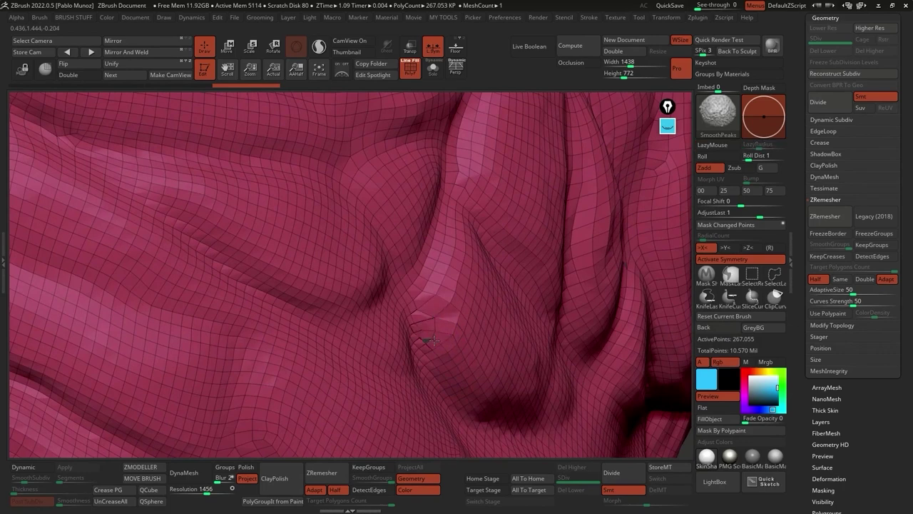
pyautogui.moveTo(426, 334)
pyautogui.keyDown('ctrl'); pyautogui.mouseDown(button='right')
pyautogui.moveTo(505, 349)
pyautogui.moveTo(574, 336)
pyautogui.mouseUp(button='right'); pyautogui.keyUp('ctrl')
pyautogui.keyDown('ctrl'); pyautogui.moveTo(604, 364); pyautogui.dragTo(546, 236, button='right'); pyautogui.keyUp('ctrl')
pyautogui.keyDown('shift'); pyautogui.scroll(-3, 850, 361); pyautogui.keyUp('shift')
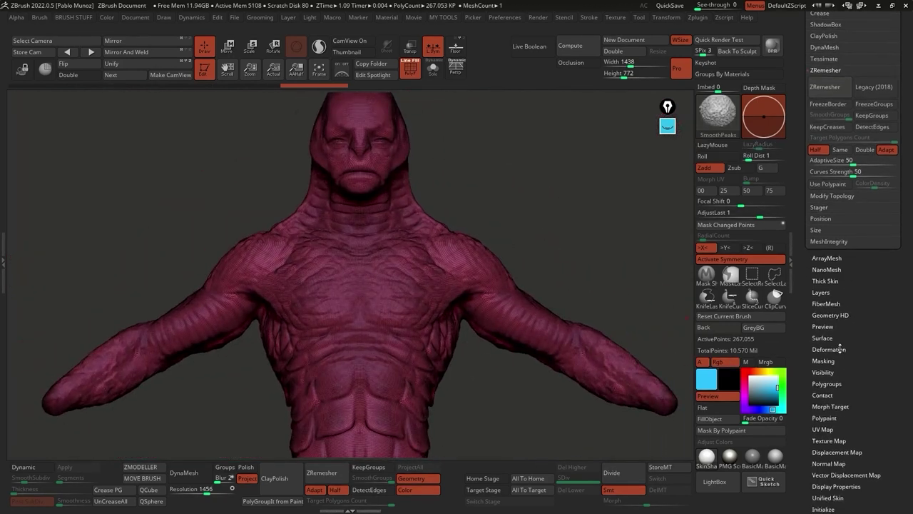
pyautogui.click(831, 367)
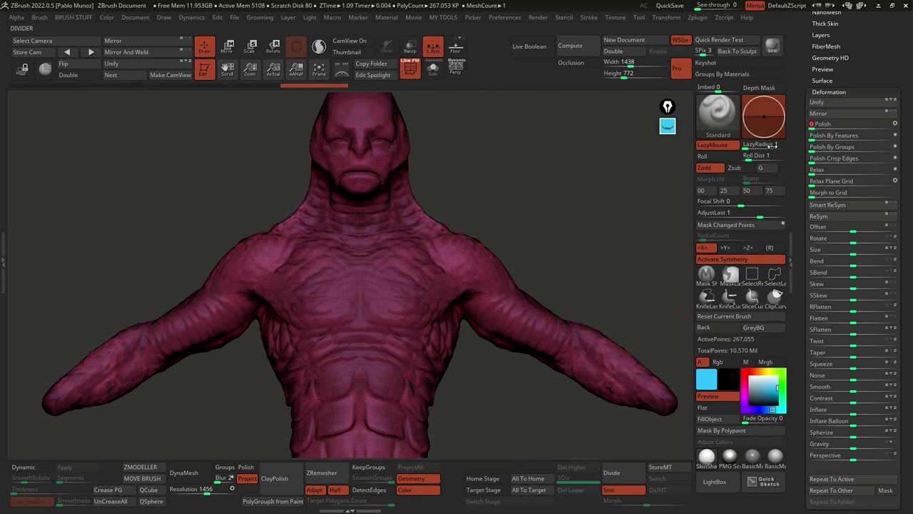
# Step: ZRemesh the body copy three more times at Half with Adapt enabled to reduce its base mesh further
pyautogui.scroll(5, 795, 219)
pyautogui.scroll(3, 795, 219)
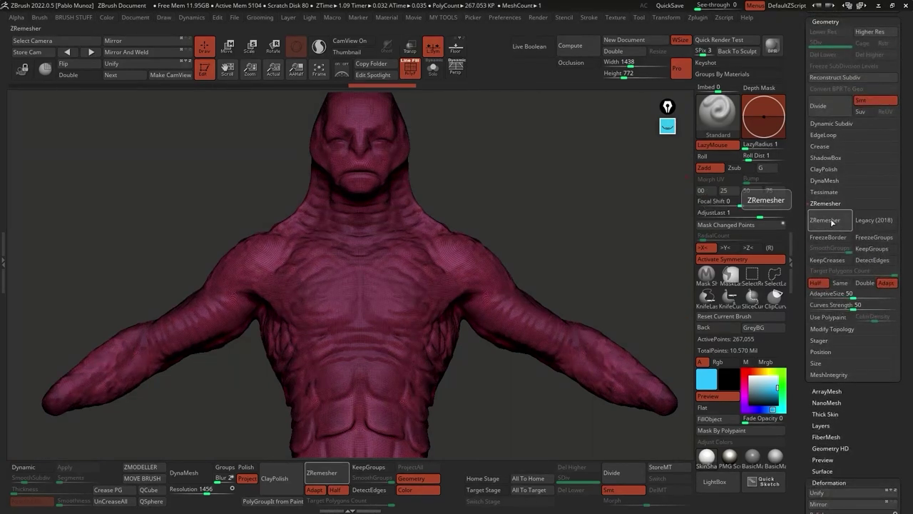
pyautogui.click(839, 227)
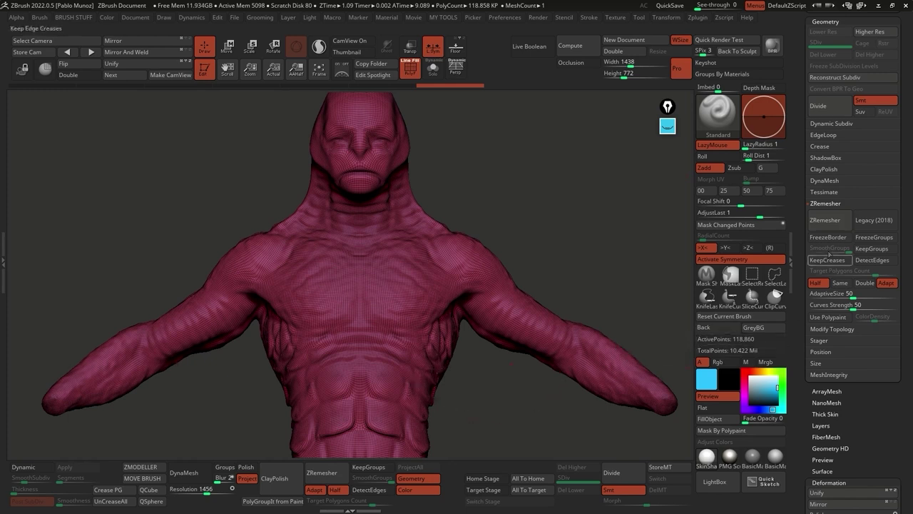
pyautogui.click(826, 222)
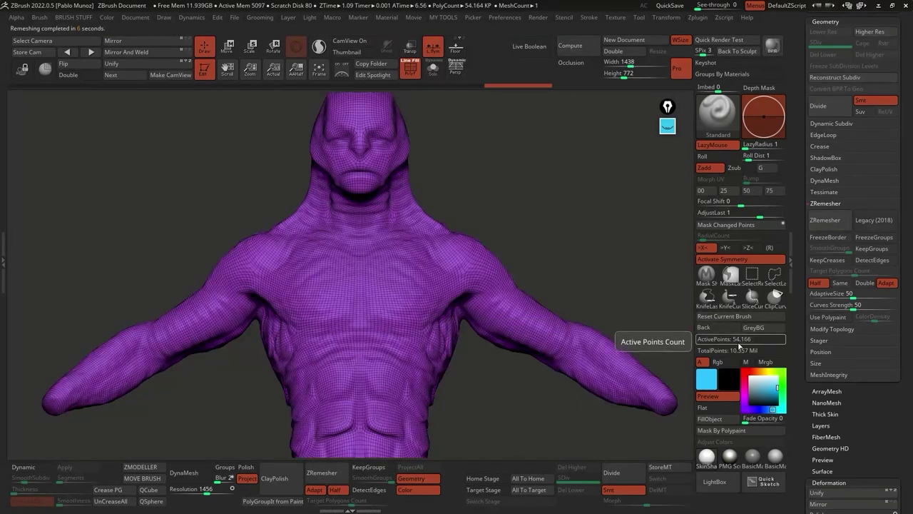
pyautogui.click(827, 224)
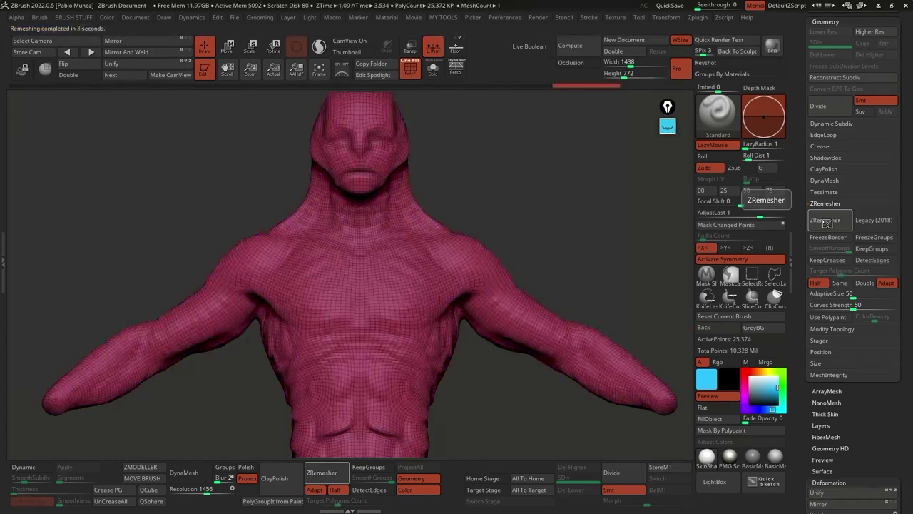
# Step: Examine the low-resolution body copy with its polyframe, and again with the polyframe turned off
pyautogui.moveTo(592, 269)
pyautogui.mouseDown()
pyautogui.moveTo(500, 271)
pyautogui.moveTo(590, 266)
pyautogui.moveTo(579, 268)
pyautogui.mouseUp()
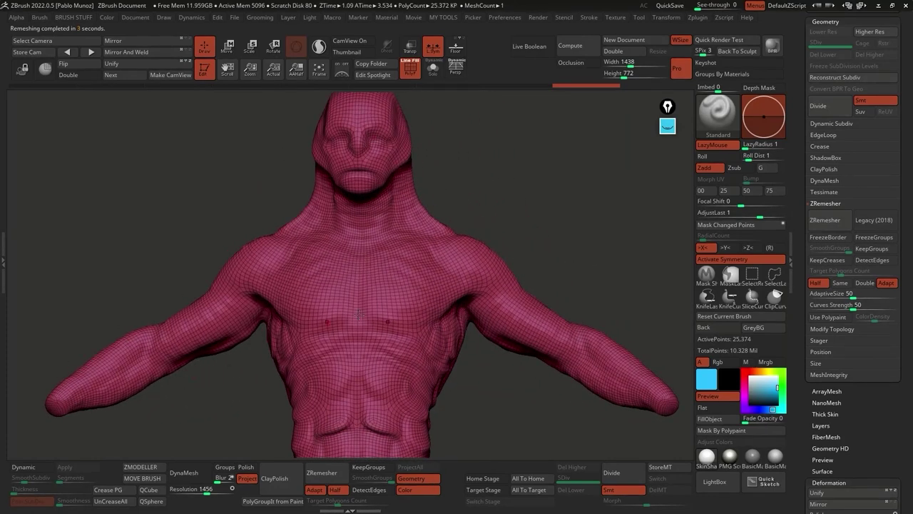
pyautogui.scroll(-3, 485, 360)
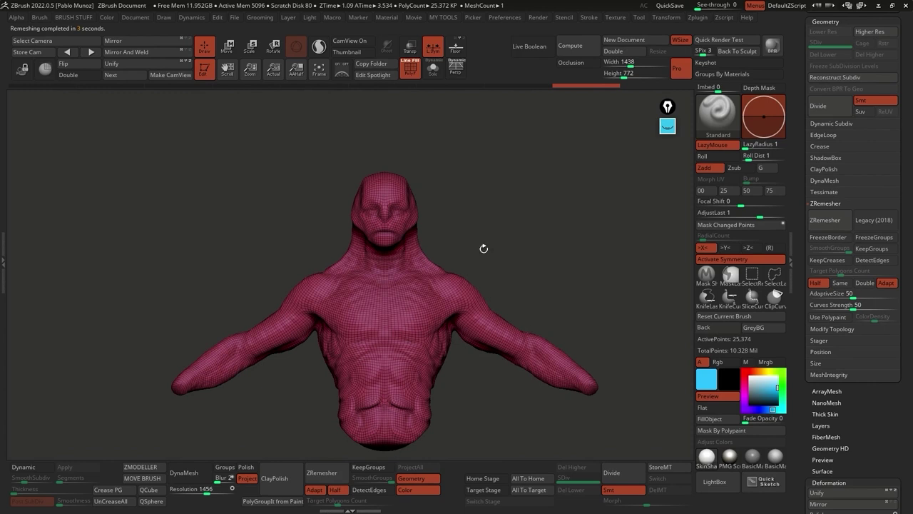
pyautogui.click(410, 68)
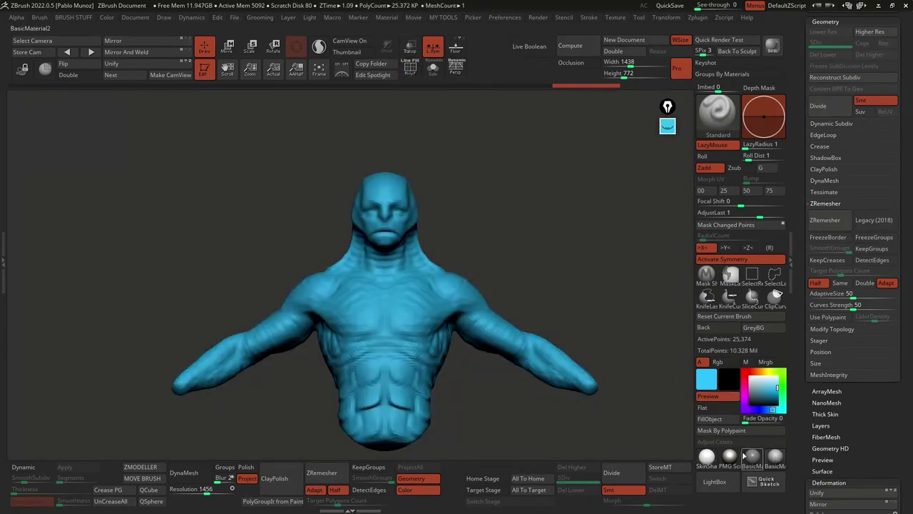
pyautogui.moveTo(613, 345)
pyautogui.keyDown('alt'); pyautogui.mouseDown()
pyautogui.moveTo(466, 361)
pyautogui.moveTo(622, 321)
pyautogui.mouseUp(); pyautogui.keyUp('alt')
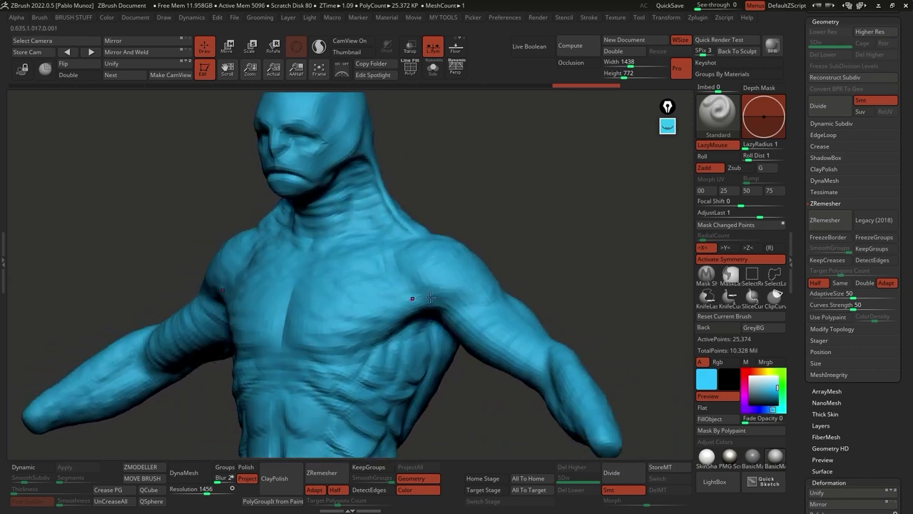
pyautogui.press('f')
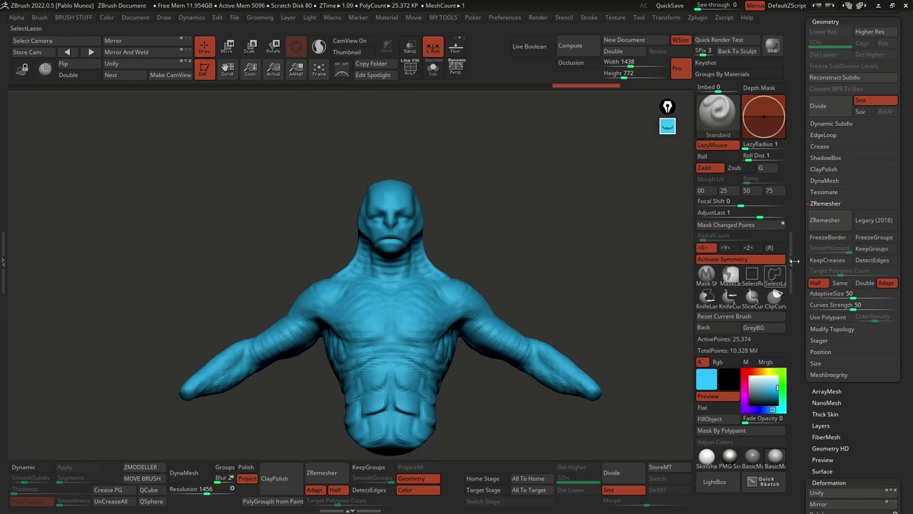
# Step: Divide the light blue Creature_Concept_detail10 body three times to reach subdivision level 4
pyautogui.moveTo(791, 271); pyautogui.dragTo(791, 329)
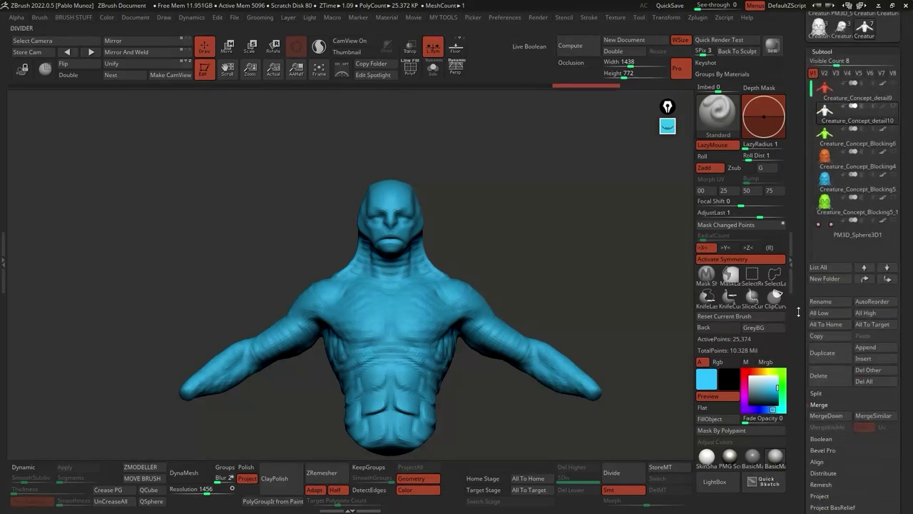
pyautogui.click(619, 473)
pyautogui.click(619, 474)
pyautogui.click(619, 474)
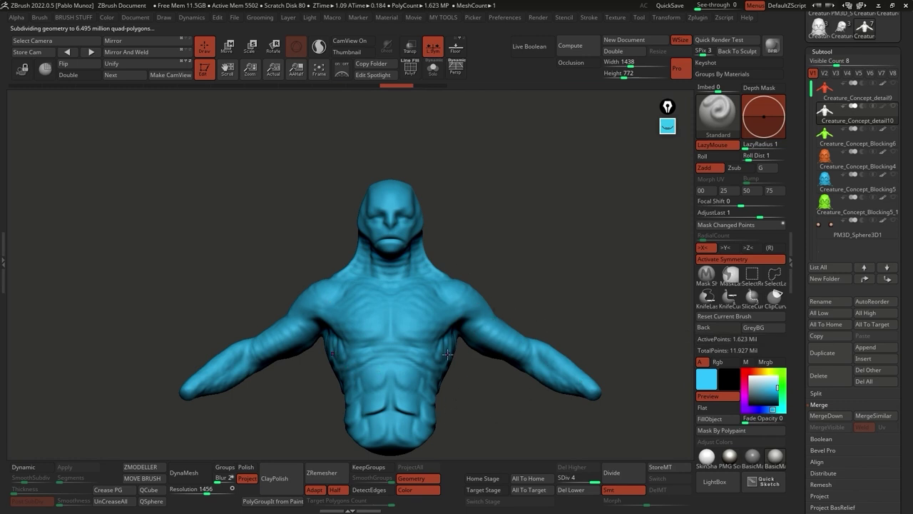
pyautogui.keyDown('ctrl'); pyautogui.moveTo(429, 355); pyautogui.dragTo(445, 303, button='right'); pyautogui.keyUp('ctrl')
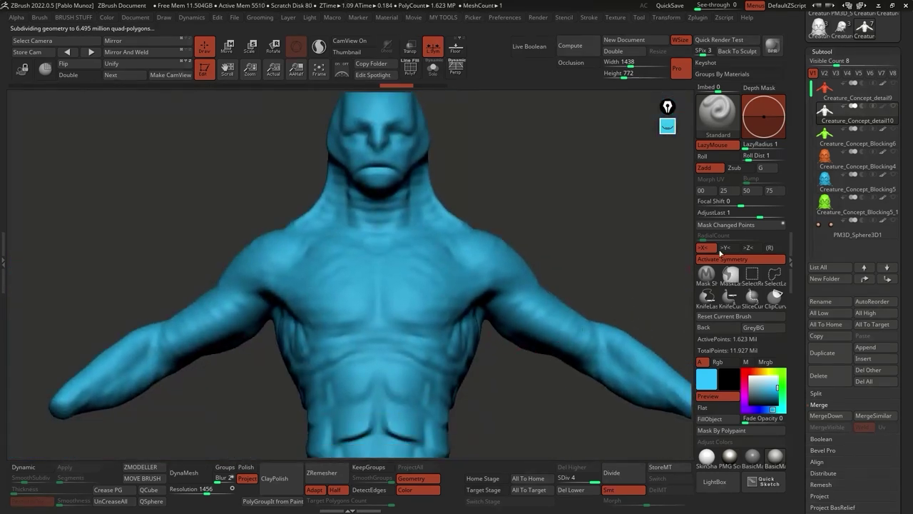
# Step: Show the red Creature_Concept_detail9 body together with the subdivided blue copy and compare how they overlap
pyautogui.moveTo(894, 85)
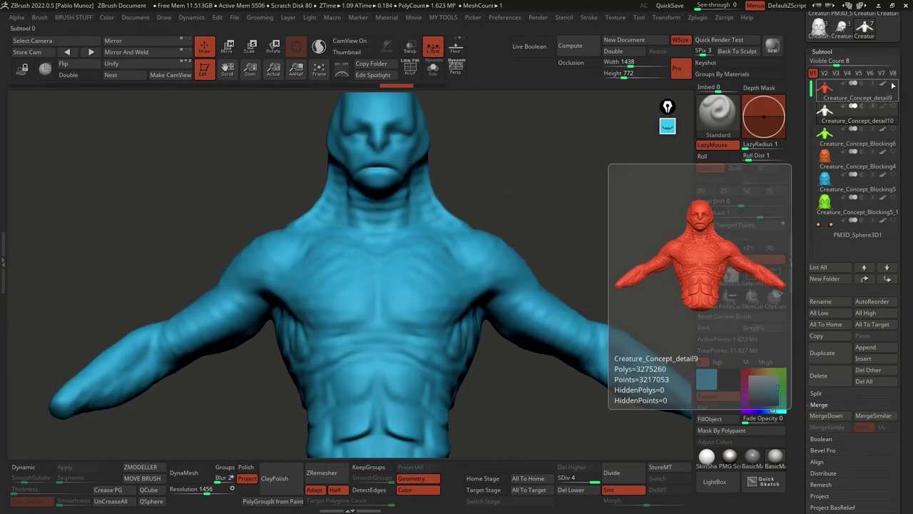
pyautogui.click(892, 109)
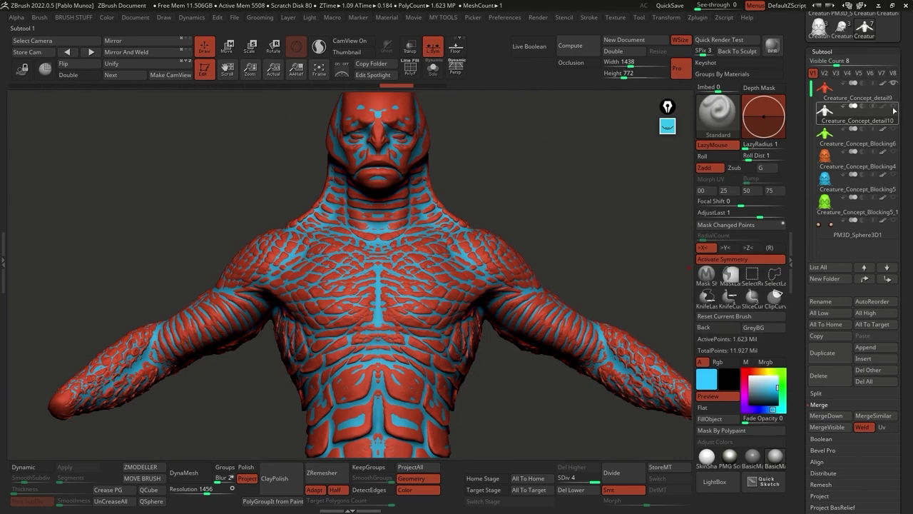
pyautogui.moveTo(578, 202); pyautogui.dragTo(561, 213)
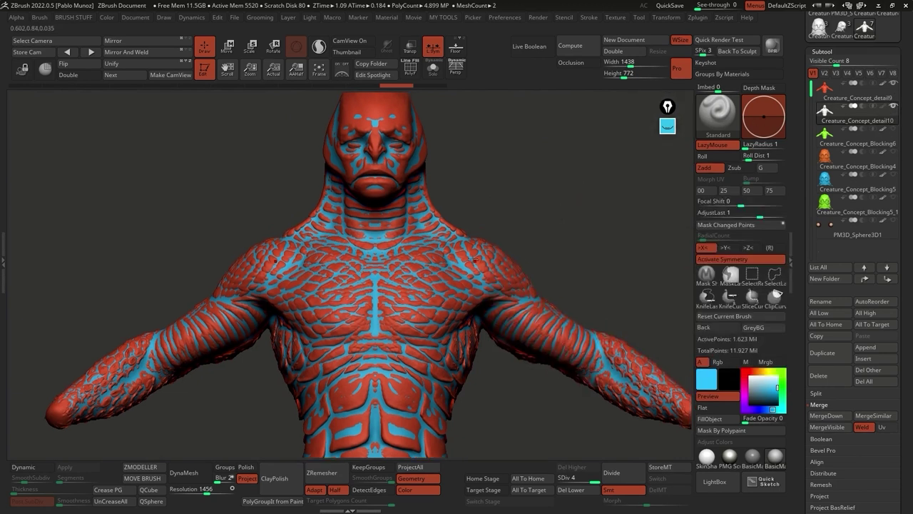
pyautogui.moveTo(878, 98)
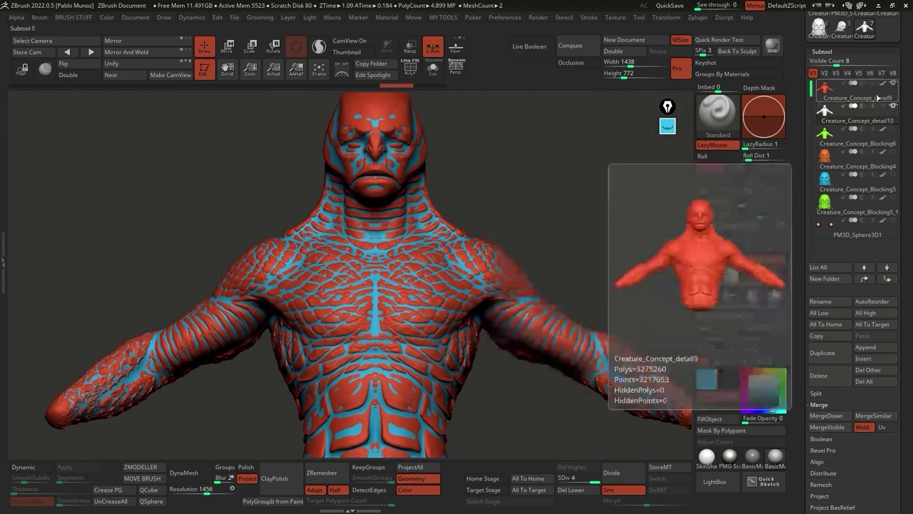
pyautogui.moveTo(516, 178)
pyautogui.mouseDown()
pyautogui.moveTo(517, 209)
pyautogui.moveTo(498, 203)
pyautogui.mouseUp()
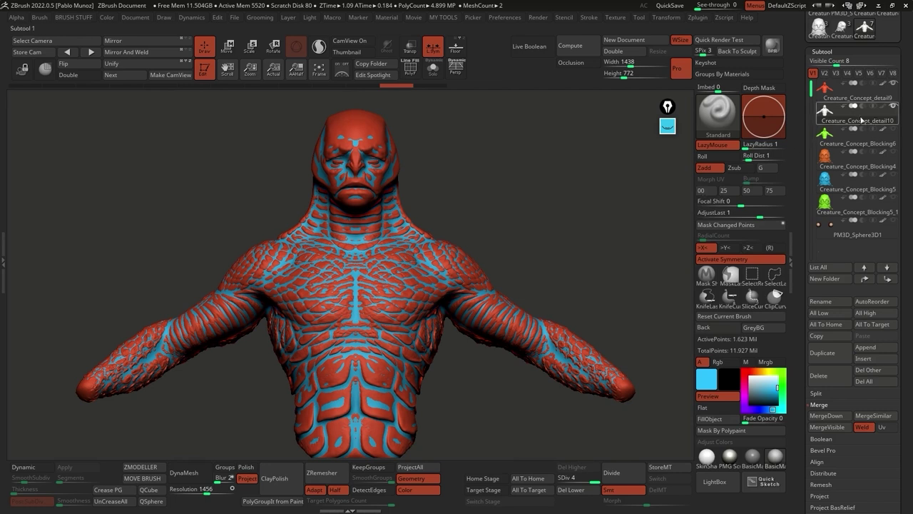
pyautogui.moveTo(842, 121)
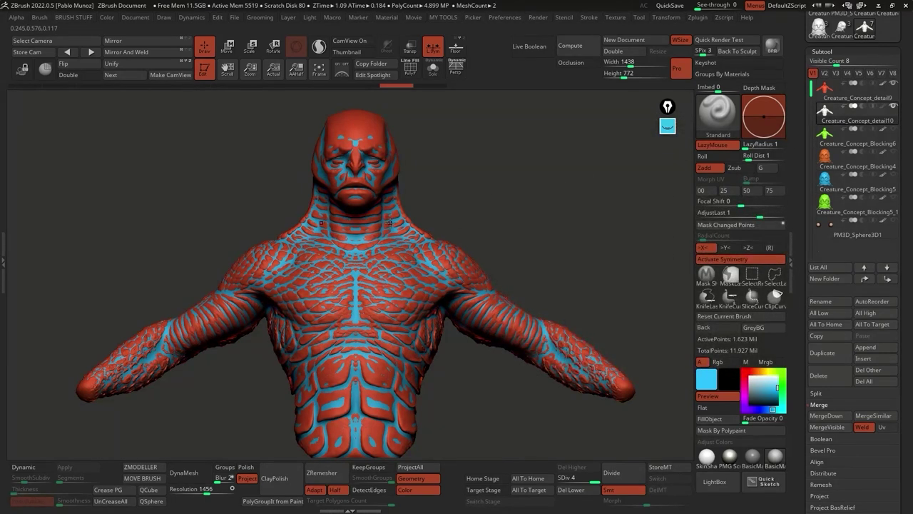
# Step: Isolate the blue body copy, lower it to subdivision level 1 and display its polyframe around the head
pyautogui.hotkey('shift', 'f')
pyautogui.hotkey('ctrl', 'shift', 's')
pyautogui.keyDown('alt'); pyautogui.moveTo(396, 133); pyautogui.dragTo(428, 214, button='right'); pyautogui.keyUp('alt')
pyautogui.hotkey('shift', 'd')
pyautogui.hotkey('shift', 'd')
pyautogui.hotkey('shift', 'd')
pyautogui.click(406, 66)
pyautogui.click(407, 65)
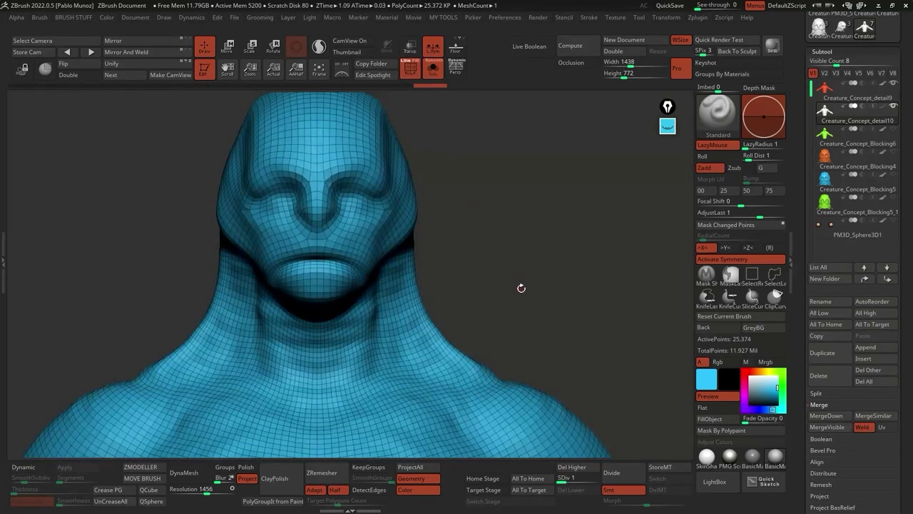
# Step: Compare the isolated red Creature_Concept_detail9 with the blue copy without polyframe, then reselect Creature_Concept_detail10 and show both bodies together
pyautogui.click(831, 92)
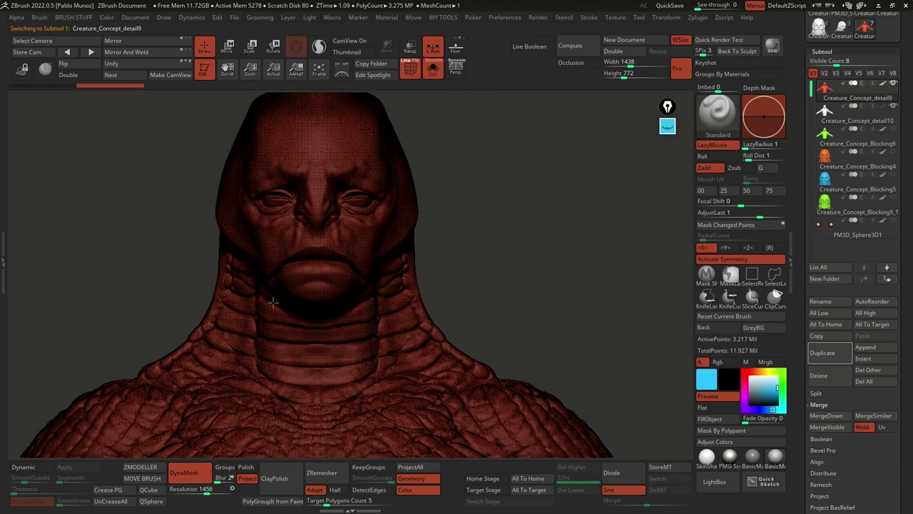
pyautogui.click(410, 71)
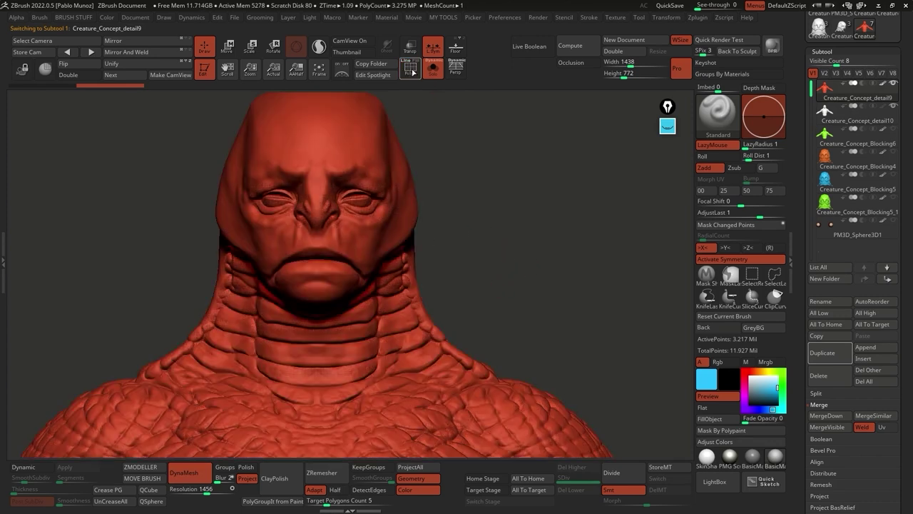
pyautogui.press('f')
pyautogui.click(863, 117)
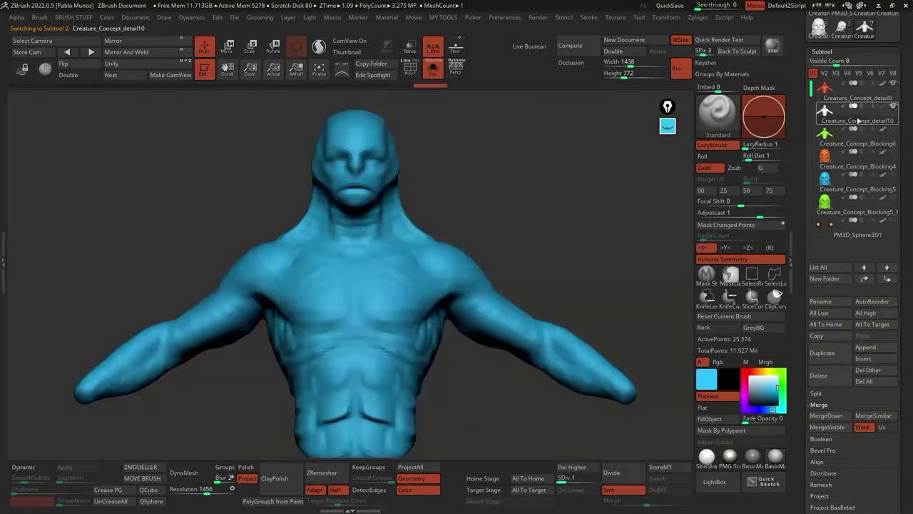
pyautogui.click(433, 68)
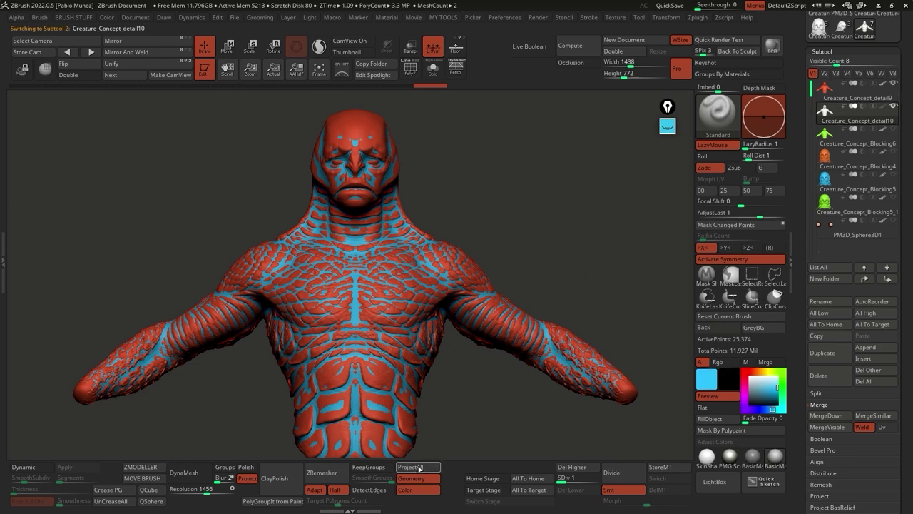
# Step: Project the detailed red body onto the blue copy at subdivision level 1 with ProjectAll, without transferring polypaint
pyautogui.moveTo(797, 423); pyautogui.dragTo(800, 341)
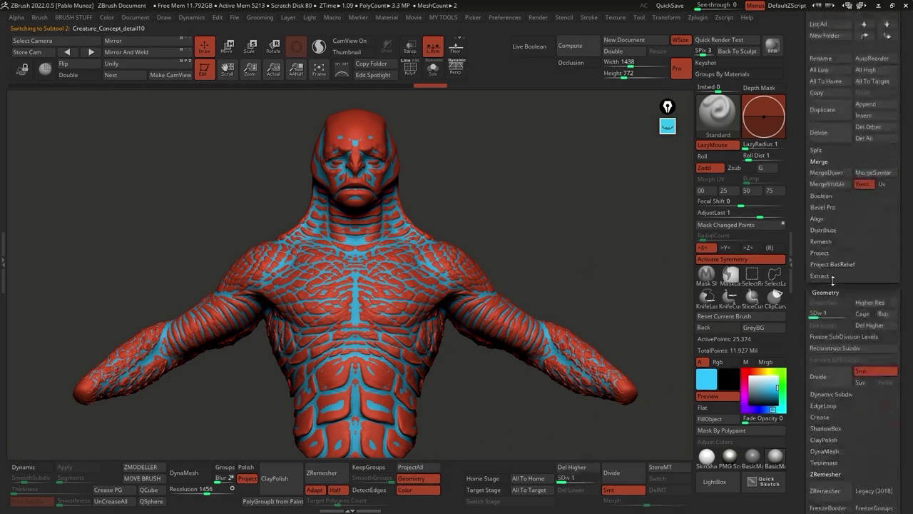
pyautogui.click(861, 251)
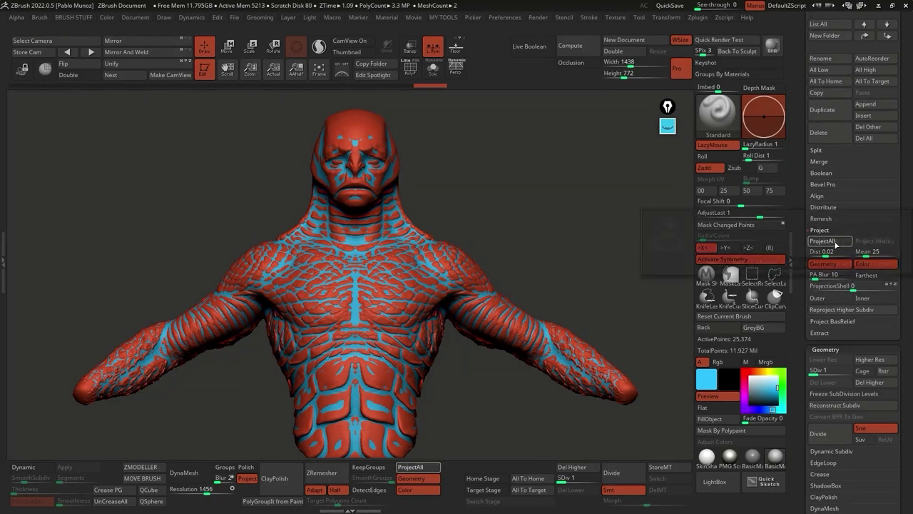
pyautogui.click(832, 244)
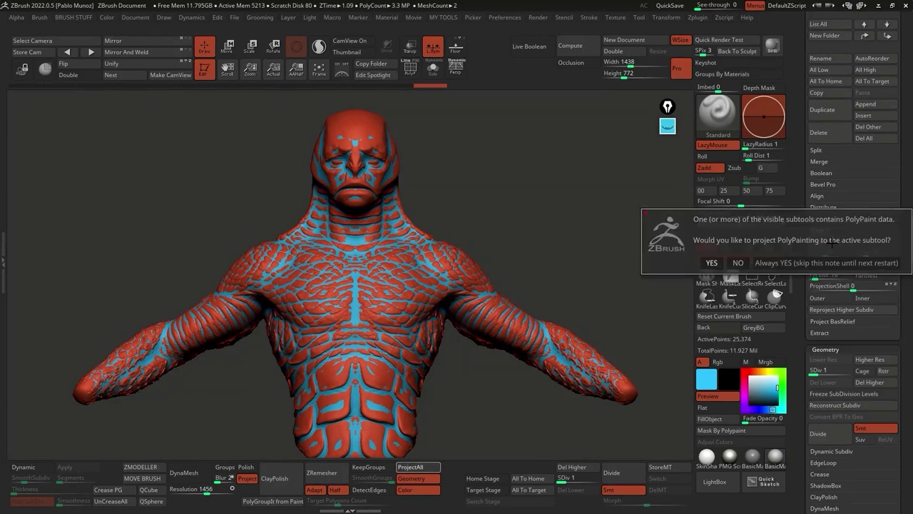
pyautogui.click(738, 263)
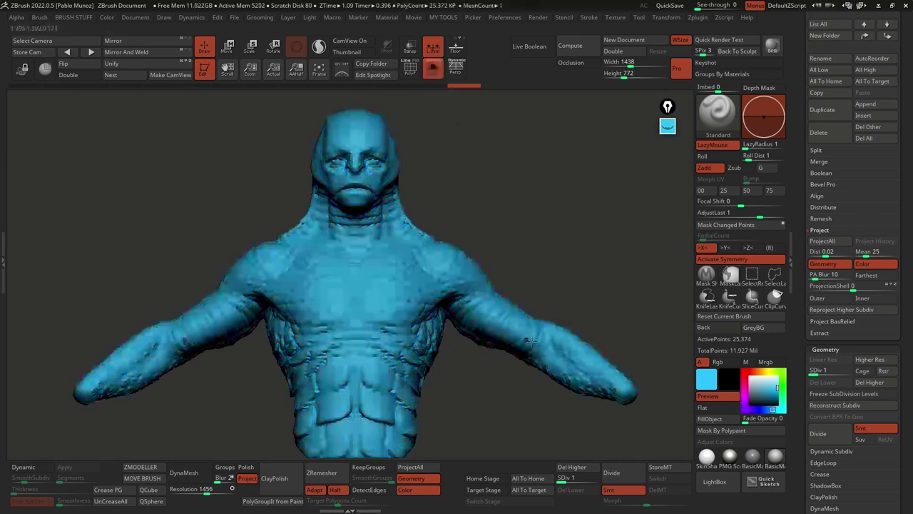
# Step: Raise the blue copy to subdivision level 4 and run ProjectAll again without transferring polypaint
pyautogui.moveTo(571, 477); pyautogui.dragTo(596, 476)
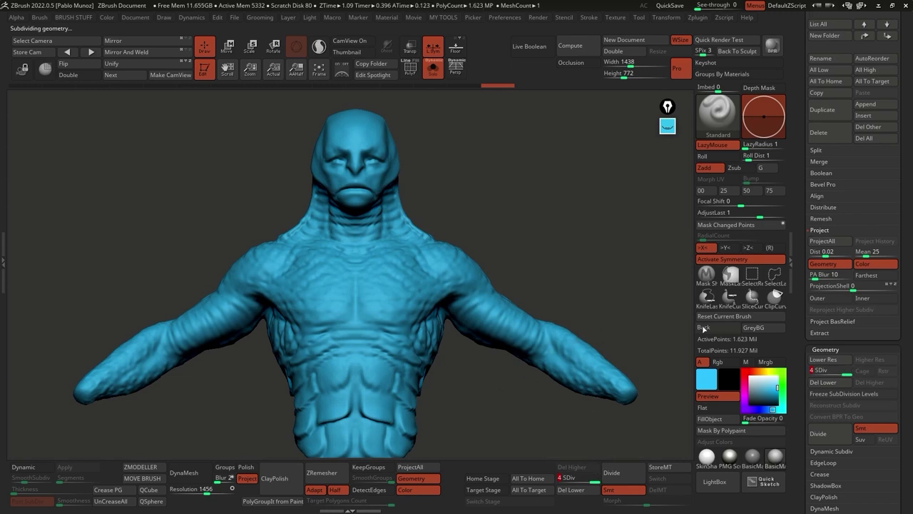
pyautogui.click(832, 241)
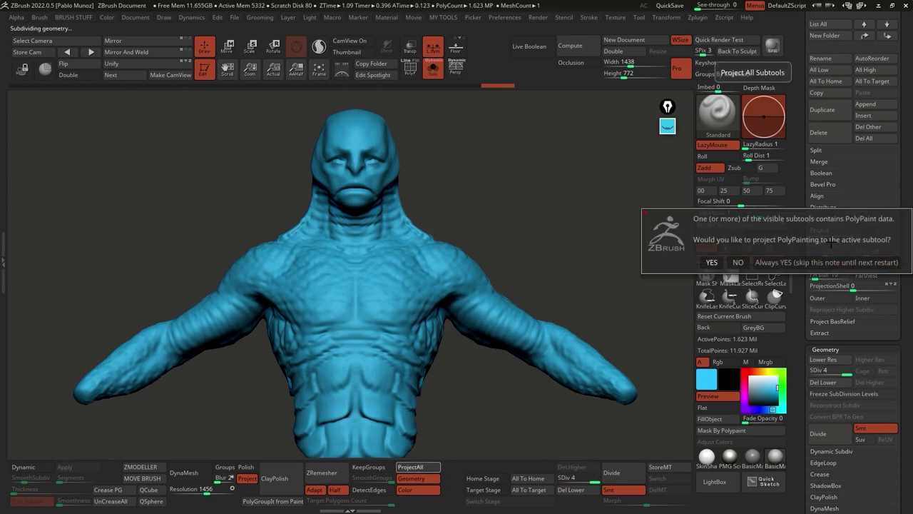
pyautogui.click(736, 263)
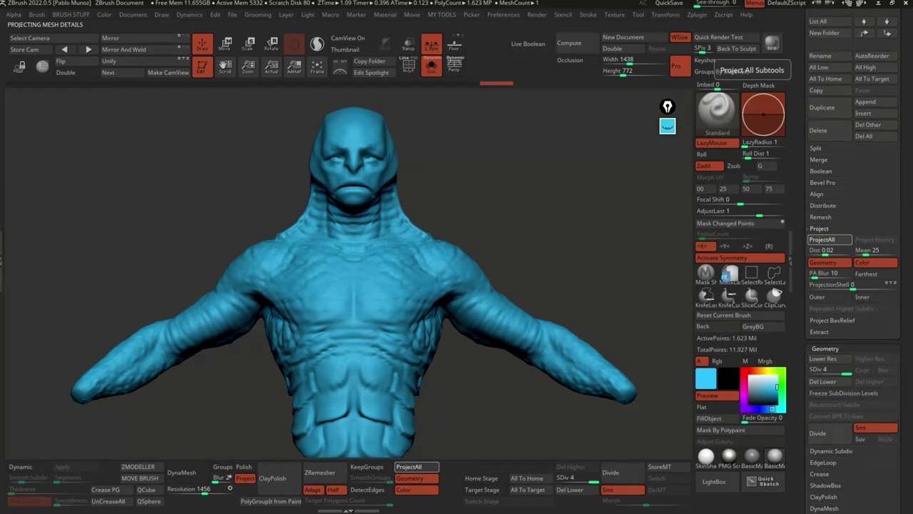
# Step: Run ProjectAll on the blue copy at subdivision level 4 and inspect the projected scales from the front and both sides
pyautogui.click(822, 239)
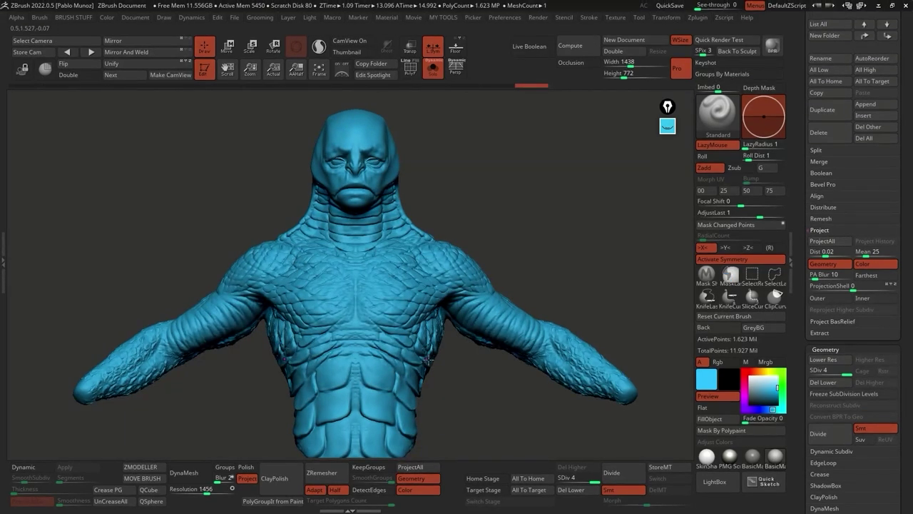
pyautogui.moveTo(475, 157)
pyautogui.mouseDown()
pyautogui.moveTo(479, 147)
pyautogui.moveTo(449, 200)
pyautogui.moveTo(479, 349)
pyautogui.moveTo(496, 357)
pyautogui.moveTo(502, 178)
pyautogui.moveTo(504, 307)
pyautogui.moveTo(424, 313)
pyautogui.moveTo(531, 331)
pyautogui.moveTo(489, 278)
pyautogui.mouseUp()
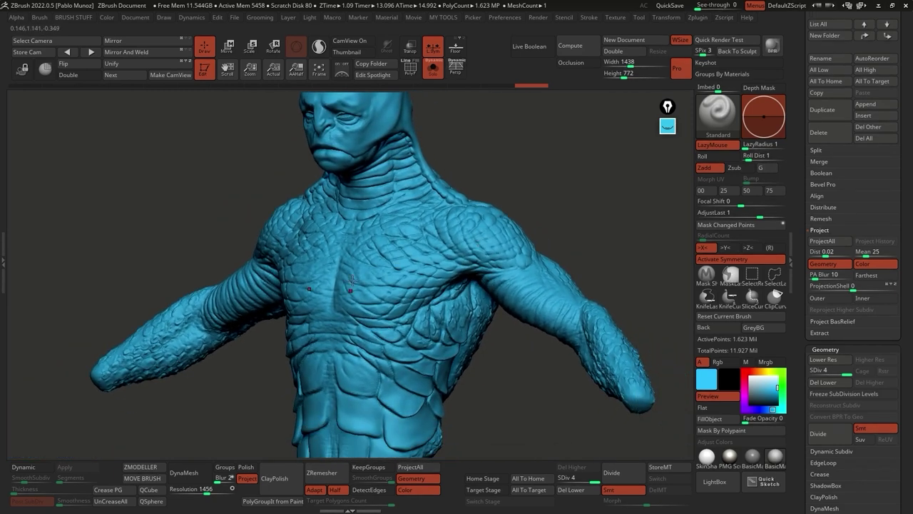
pyautogui.keyDown('shift'); pyautogui.moveTo(558, 207); pyautogui.dragTo(351, 330); pyautogui.keyUp('shift')
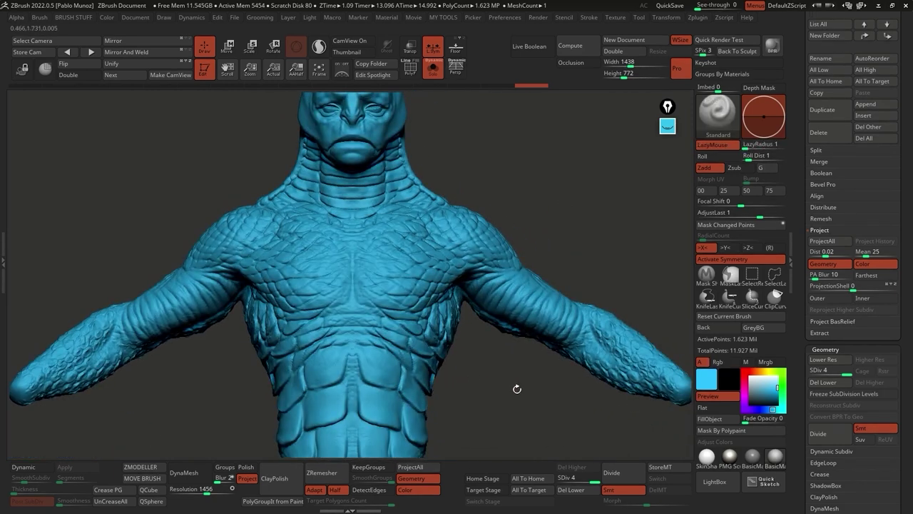
pyautogui.keyDown('alt'); pyautogui.moveTo(487, 346); pyautogui.dragTo(257, 399); pyautogui.keyUp('alt')
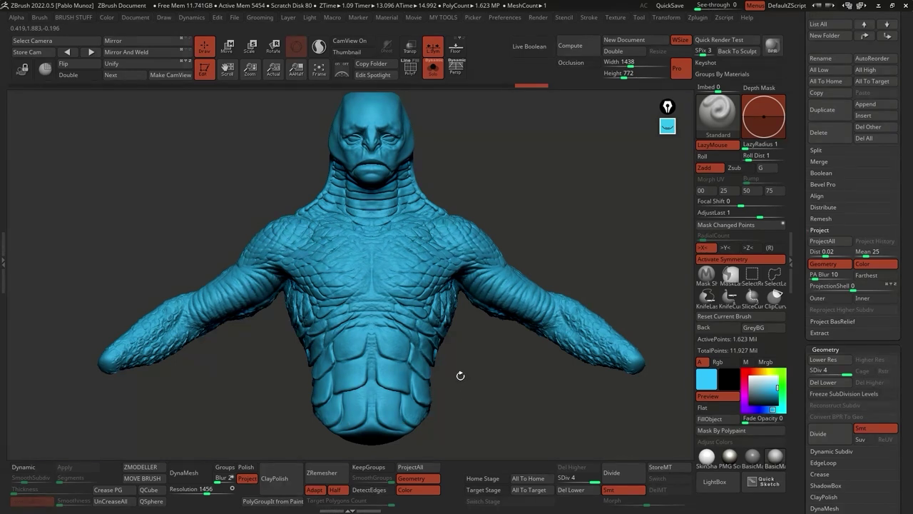
pyautogui.moveTo(500, 177); pyautogui.dragTo(521, 194)
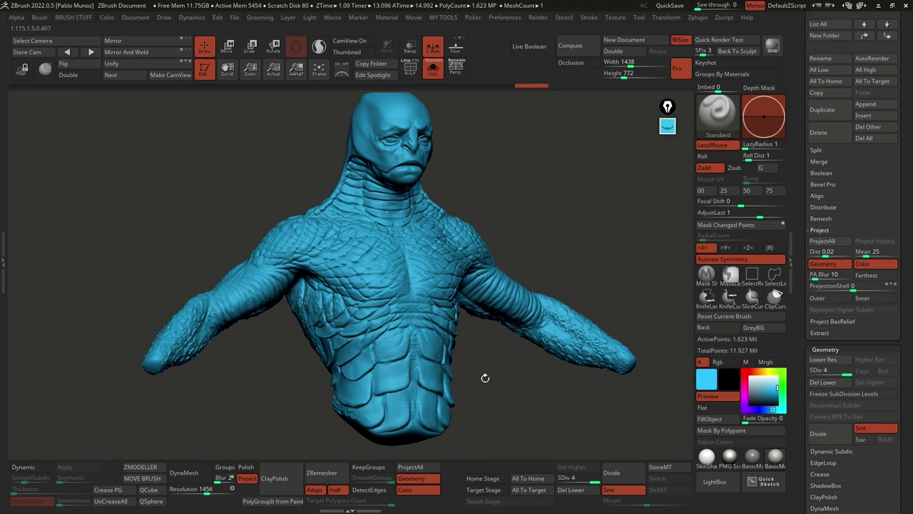
pyautogui.moveTo(493, 361); pyautogui.dragTo(465, 371)
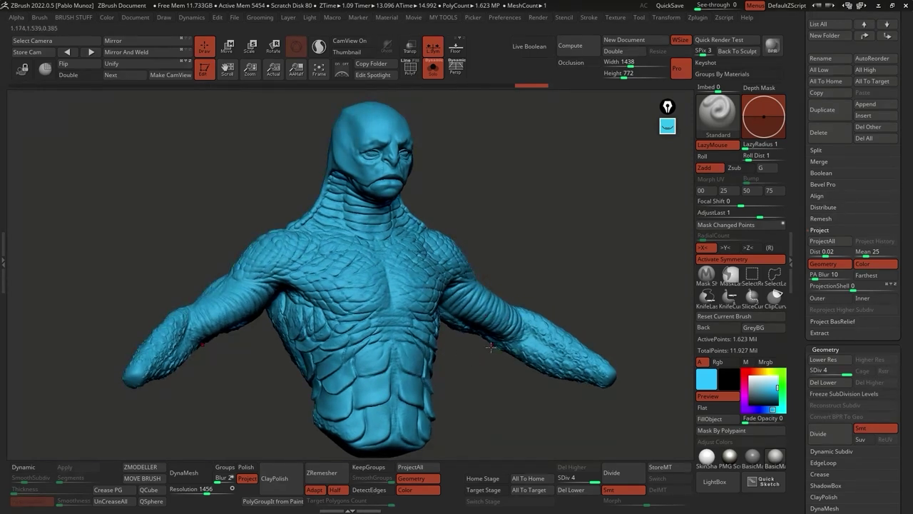
pyautogui.keyDown('shift'); pyautogui.moveTo(481, 377); pyautogui.dragTo(478, 372); pyautogui.keyUp('shift')
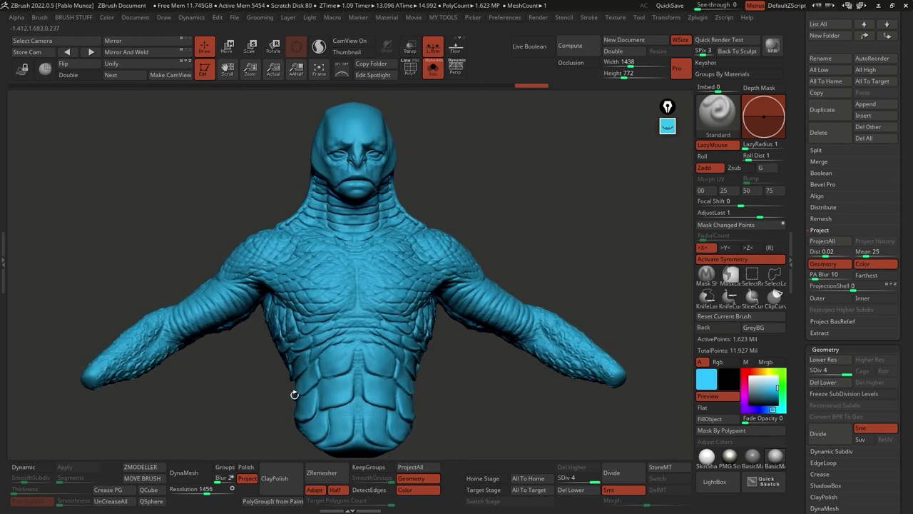
# Step: Lower the projected blue body to subdivision level 1 and display its polyframe across the whole torso
pyautogui.click(587, 480)
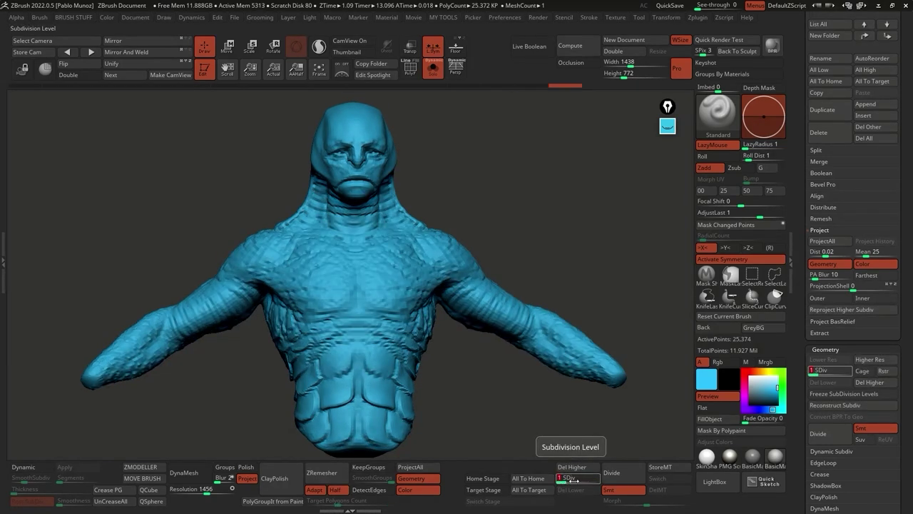
pyautogui.click(410, 68)
pyautogui.moveTo(579, 263); pyautogui.dragTo(444, 343)
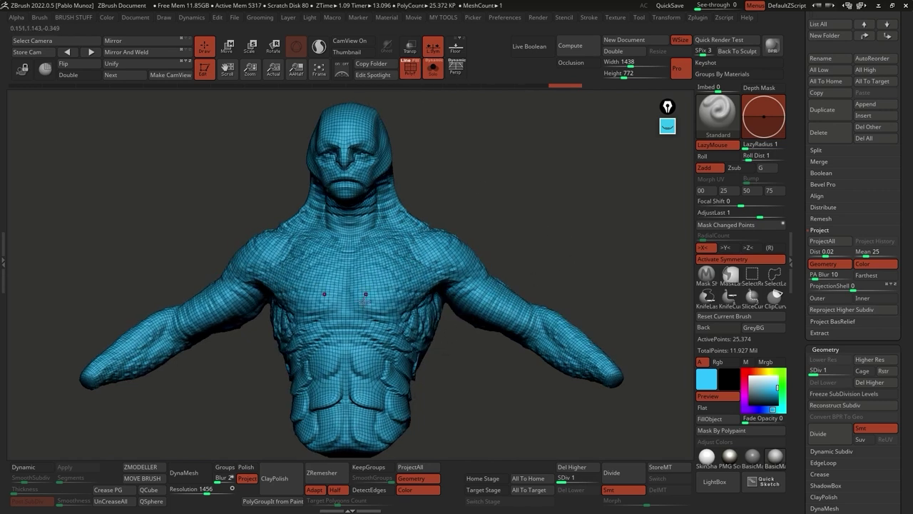
# Step: Raise the creature bust to subdivision level 4 and turn off its wireframe display
pyautogui.moveTo(571, 478); pyautogui.dragTo(603, 478)
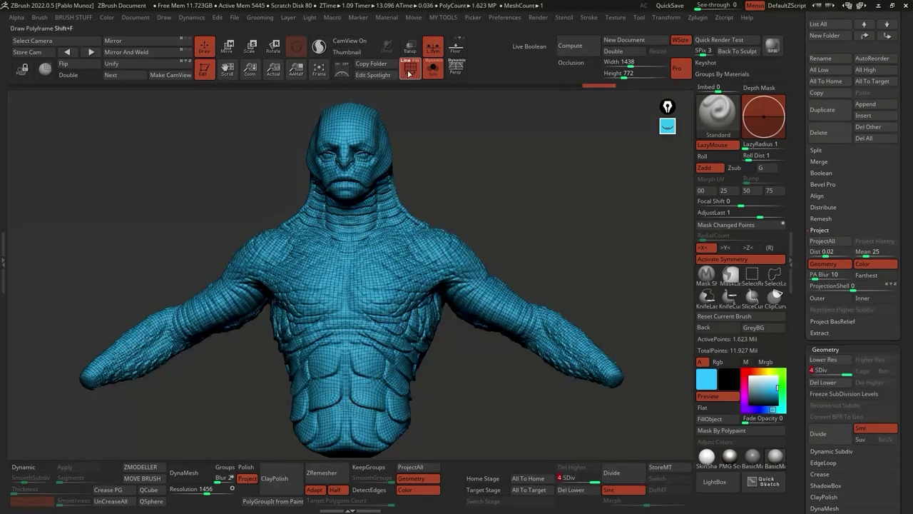
pyautogui.click(408, 73)
pyautogui.scroll(5, 849, 228)
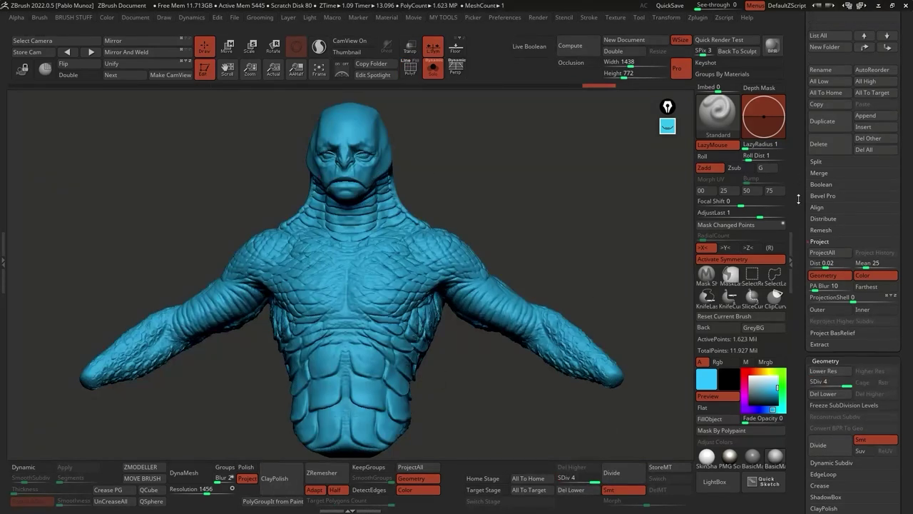
pyautogui.click(854, 270)
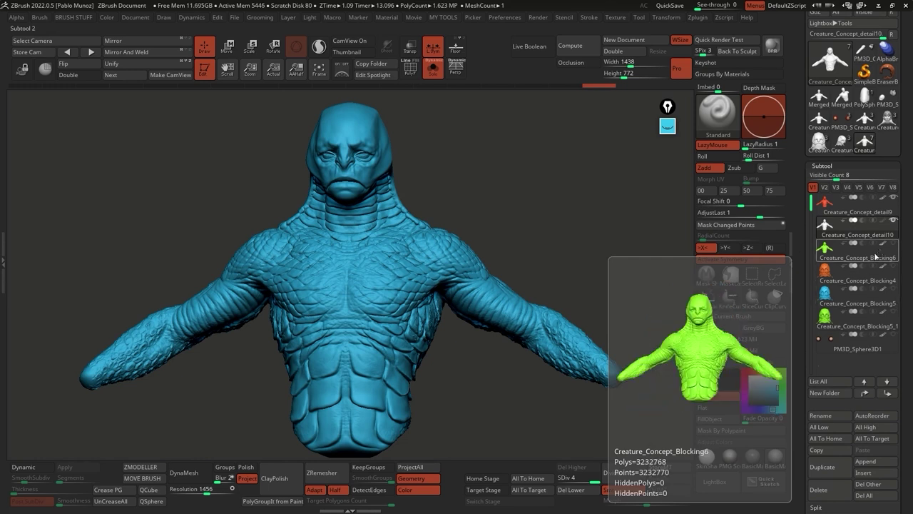
pyautogui.moveTo(547, 257); pyautogui.dragTo(457, 294, button='right')
# Step: Switch to the creature tool with three subtools and select its Creature_Concept_sculpting8 body subtool
pyautogui.click(842, 140)
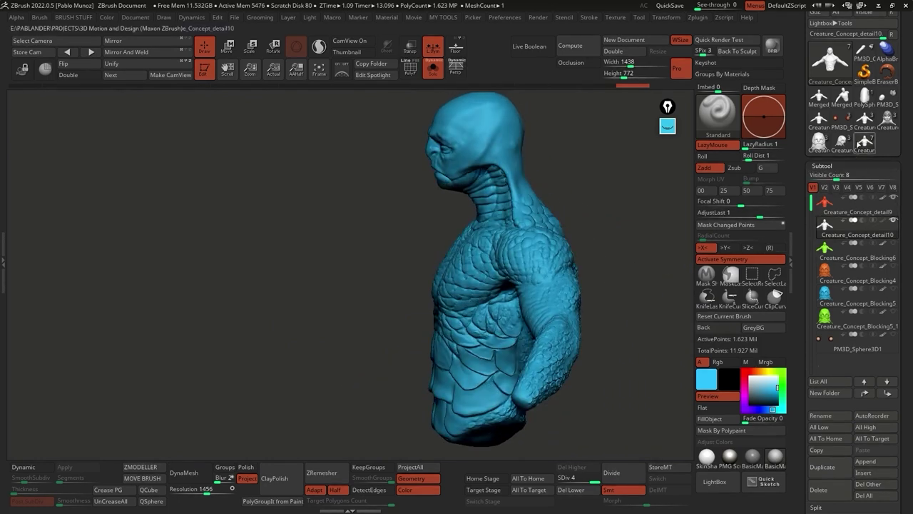
pyautogui.click(856, 212)
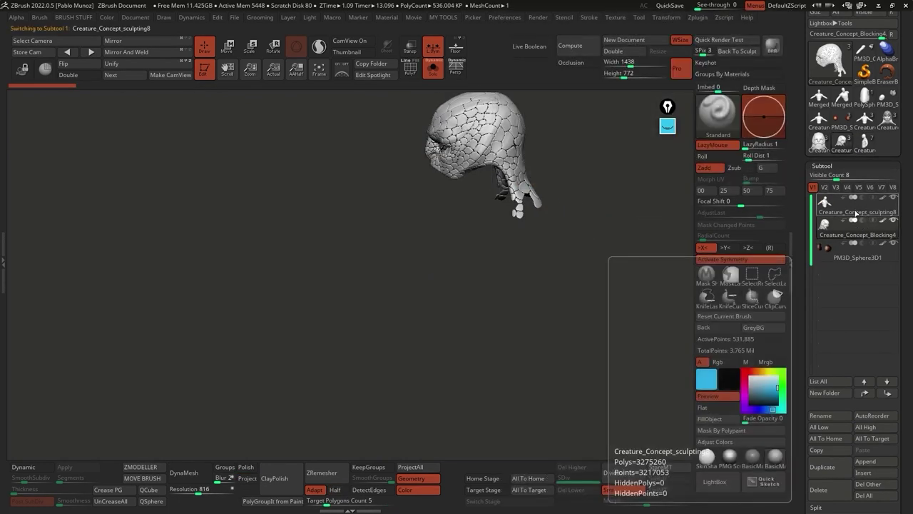
pyautogui.moveTo(609, 271)
pyautogui.mouseDown(button='right')
pyautogui.moveTo(579, 276)
pyautogui.moveTo(578, 265)
pyautogui.mouseUp(button='right')
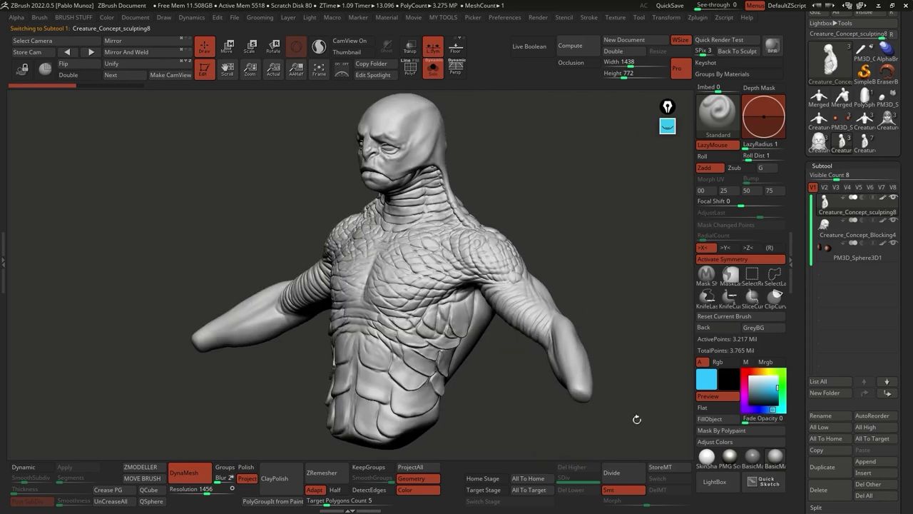
pyautogui.keyDown('shift'); pyautogui.moveTo(487, 419); pyautogui.dragTo(442, 356, button='right'); pyautogui.keyUp('shift')
pyautogui.press('f')
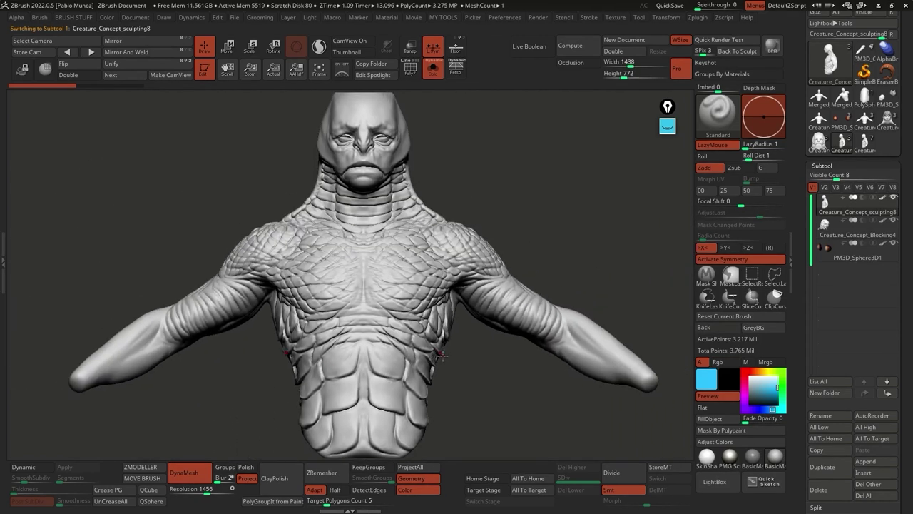
# Step: Sculpt a small patch of bumpy skin texture on the forearm with the Standard brush
pyautogui.moveTo(543, 266)
pyautogui.mouseDown(button='right')
pyautogui.moveTo(561, 271)
pyautogui.moveTo(530, 264)
pyautogui.moveTo(538, 296)
pyautogui.moveTo(489, 241)
pyautogui.moveTo(444, 322)
pyautogui.moveTo(461, 330)
pyautogui.moveTo(473, 314)
pyautogui.mouseUp(button='right')
pyautogui.click(441, 311)
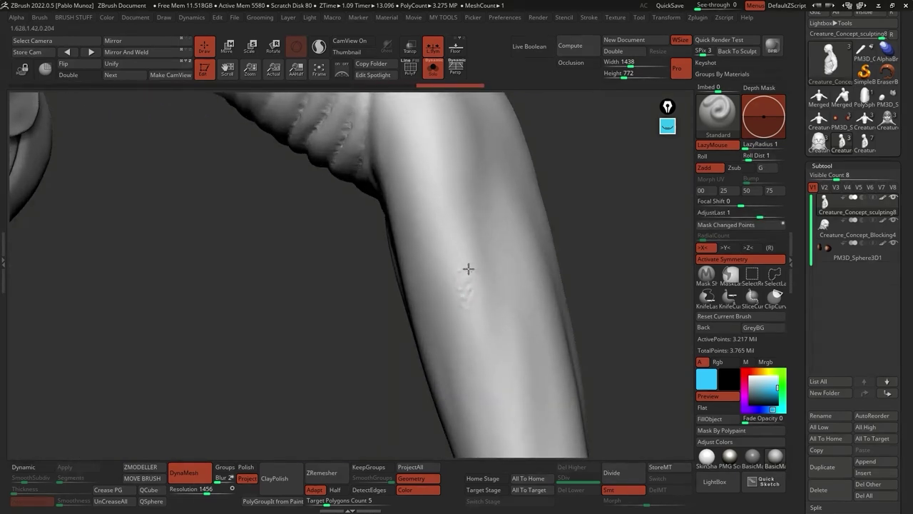
pyautogui.moveTo(481, 261); pyautogui.dragTo(416, 270, button='right')
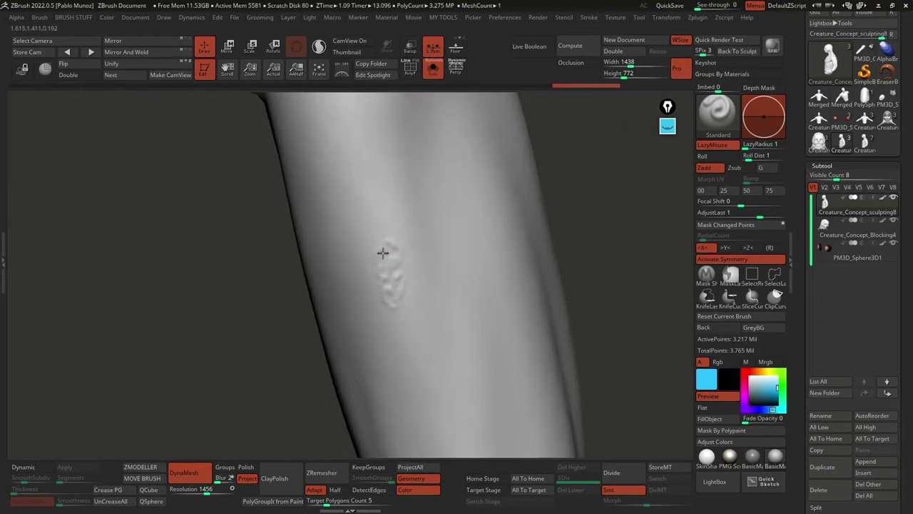
pyautogui.moveTo(386, 215)
pyautogui.mouseDown()
pyautogui.moveTo(361, 241)
pyautogui.moveTo(366, 253)
pyautogui.moveTo(406, 224)
pyautogui.moveTo(403, 248)
pyautogui.mouseUp()
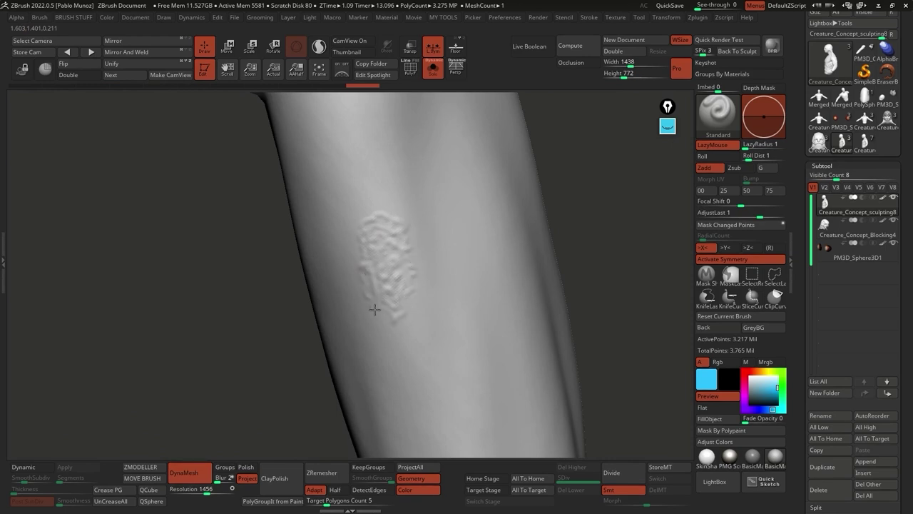
# Step: Turn LazyMouse off, soften the forearm's bumpy patch with SmoothPeaks, and turn LazyMouse back on
pyautogui.press('space')
pyautogui.press('l')
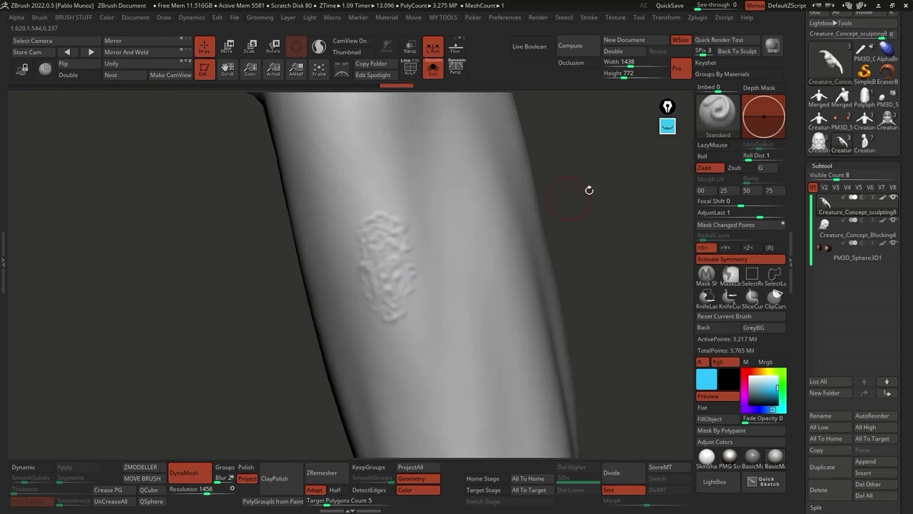
pyautogui.keyDown('shift'); pyautogui.moveTo(387, 285); pyautogui.dragTo(358, 240); pyautogui.keyUp('shift')
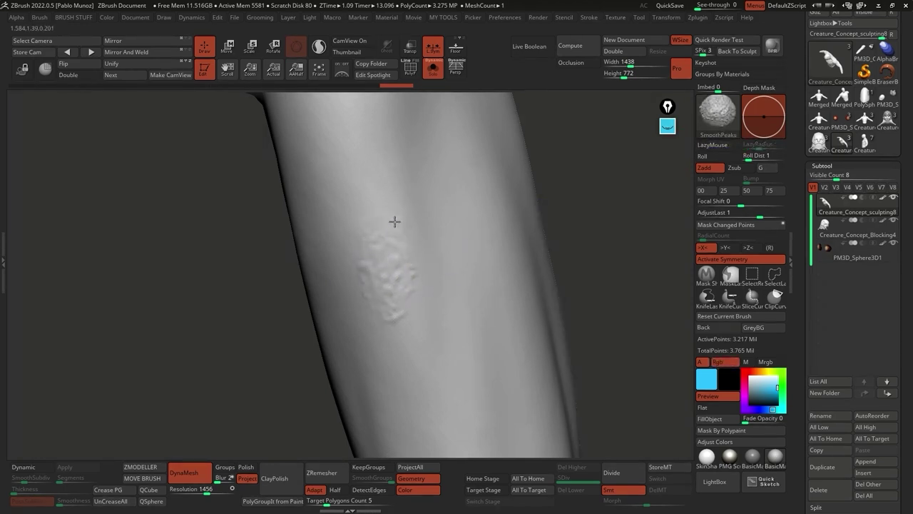
pyautogui.press('l')
pyautogui.moveTo(398, 269)
pyautogui.mouseDown(button='right')
pyautogui.moveTo(401, 316)
pyautogui.moveTo(422, 224)
pyautogui.moveTo(504, 326)
pyautogui.moveTo(509, 291)
pyautogui.mouseUp(button='right')
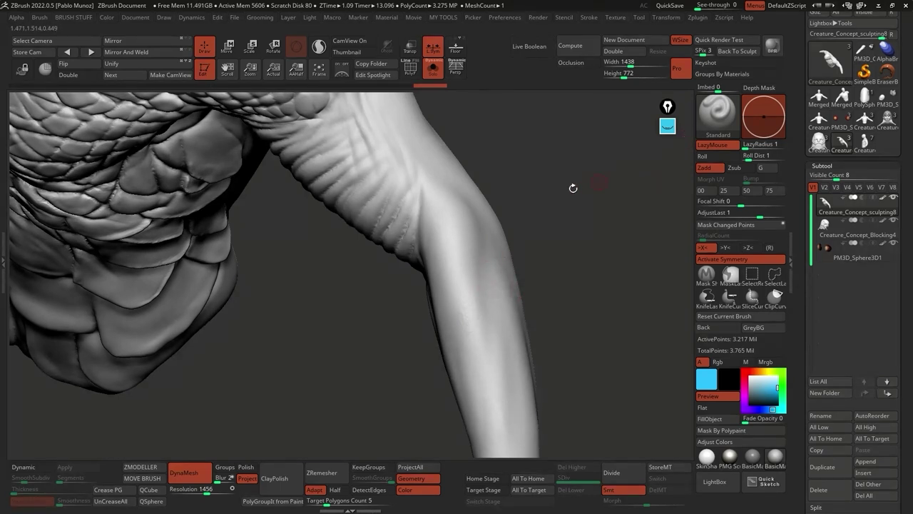
# Step: Assign Alpha 08 to the Standard brush and cover the forearm with bumpy scale texture
pyautogui.press('space')
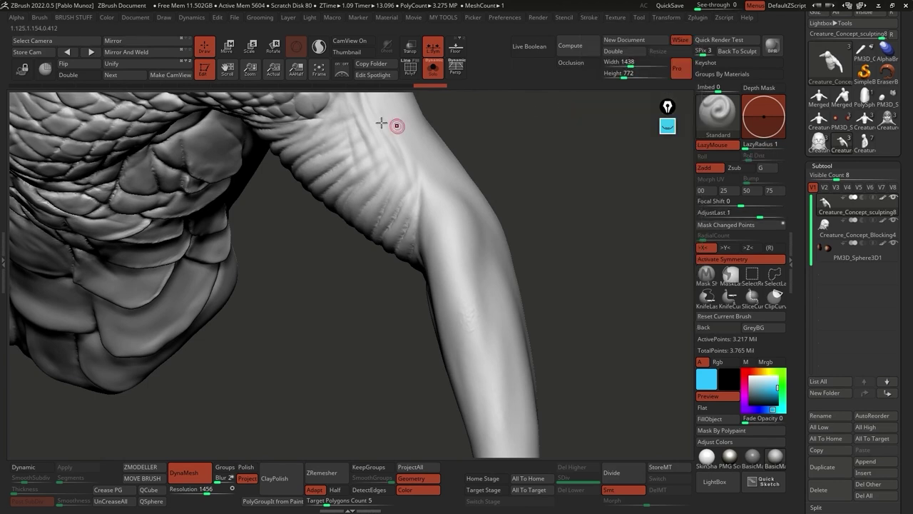
pyautogui.click(16, 17)
pyautogui.click(36, 89)
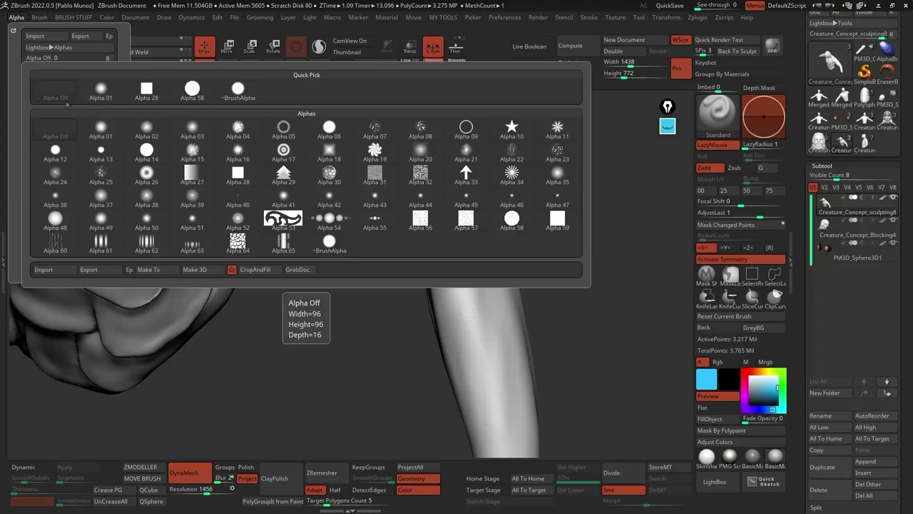
pyautogui.click(420, 129)
pyautogui.moveTo(469, 270)
pyautogui.mouseDown()
pyautogui.moveTo(486, 296)
pyautogui.moveTo(463, 298)
pyautogui.moveTo(484, 298)
pyautogui.moveTo(504, 330)
pyautogui.mouseUp()
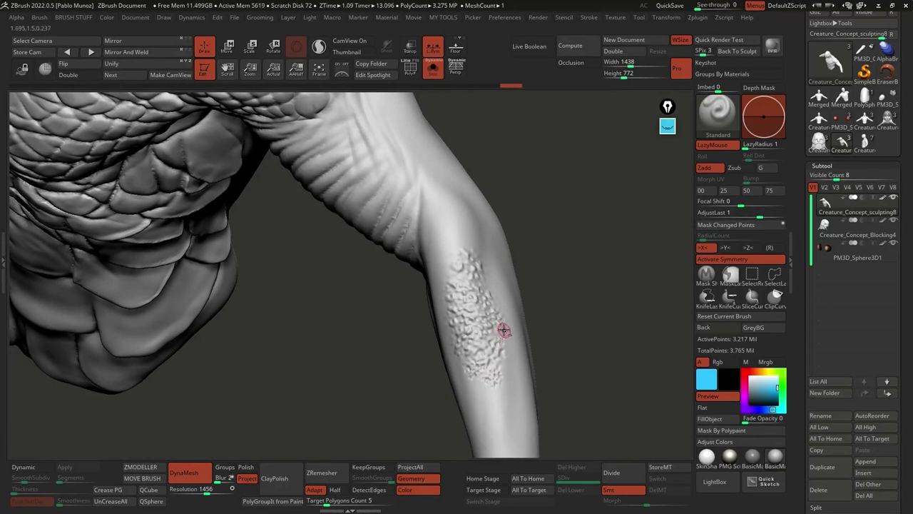
# Step: Soften the raised peaks of the forearm's scale texture with the SmoothPeaks brush
pyautogui.keyDown('shift'); pyautogui.moveTo(483, 300); pyautogui.dragTo(458, 326); pyautogui.keyUp('shift')
pyautogui.press('space')
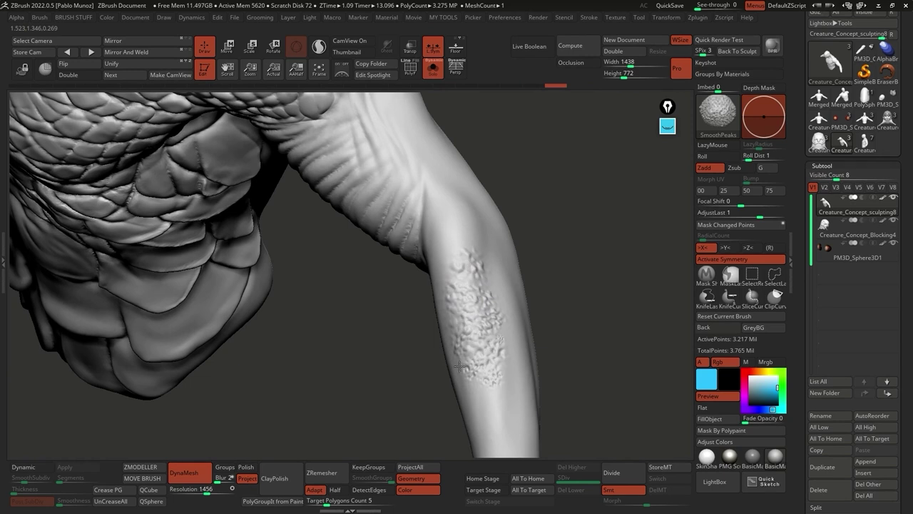
pyautogui.moveTo(465, 309)
pyautogui.mouseDown(button='right')
pyautogui.moveTo(512, 355)
pyautogui.moveTo(481, 375)
pyautogui.mouseUp(button='right')
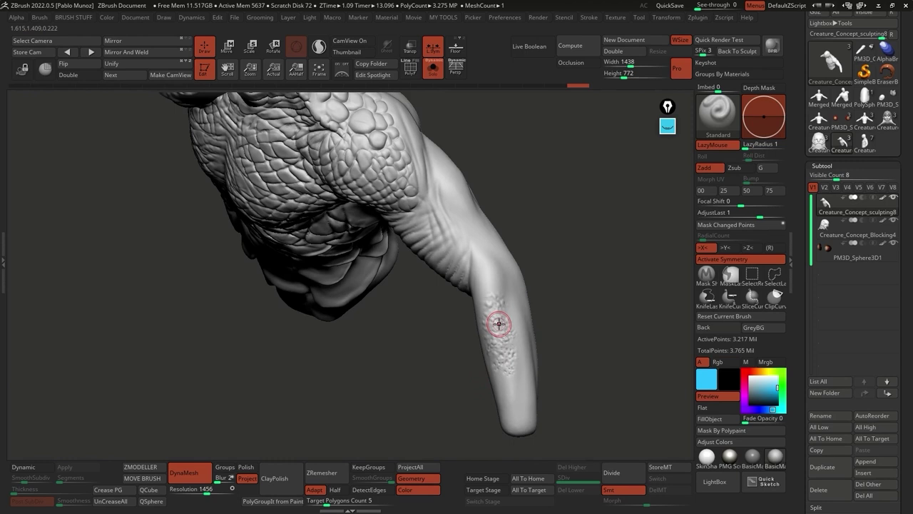
pyautogui.moveTo(545, 290)
pyautogui.mouseDown(button='right')
pyautogui.moveTo(535, 283)
pyautogui.moveTo(564, 321)
pyautogui.mouseUp(button='right')
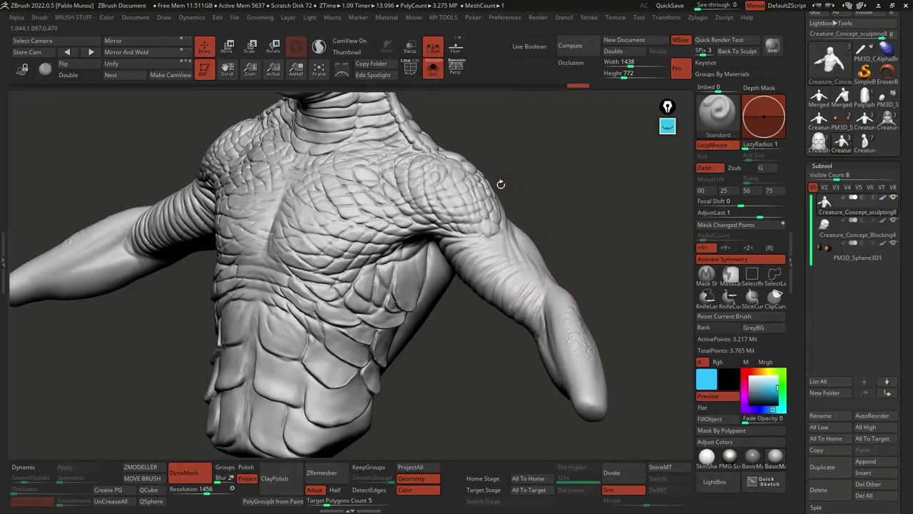
pyautogui.moveTo(528, 212)
pyautogui.mouseDown()
pyautogui.moveTo(493, 214)
pyautogui.moveTo(465, 276)
pyautogui.mouseUp()
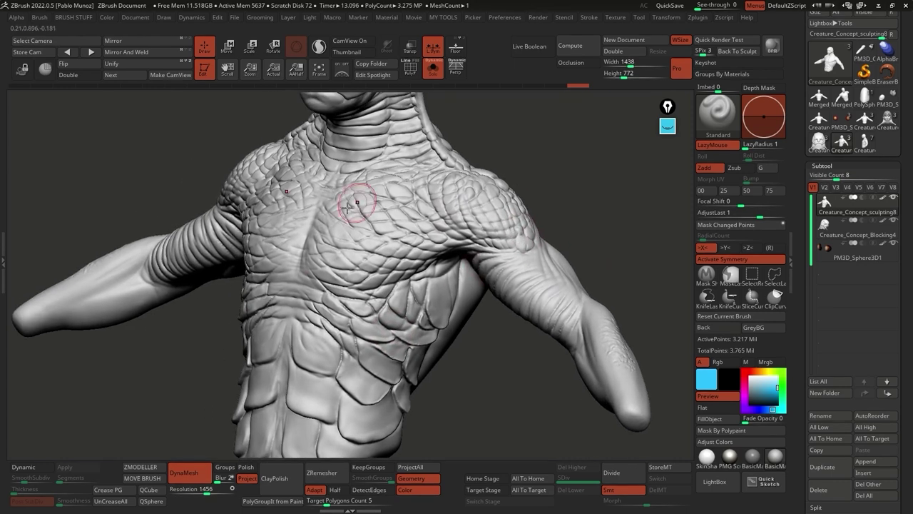
# Step: Load a spotted ZBGs_Creature brush from the Creature skin details folder of the brush library
pyautogui.click(711, 482)
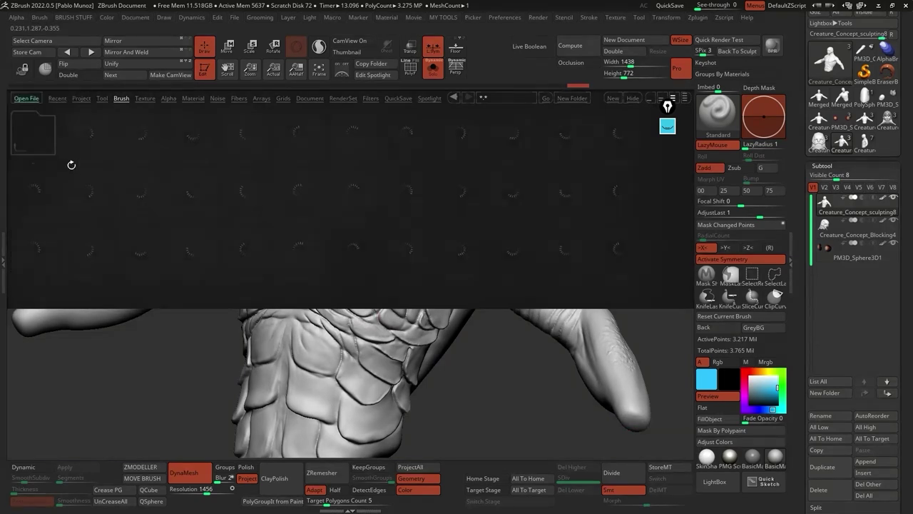
pyautogui.click(621, 250)
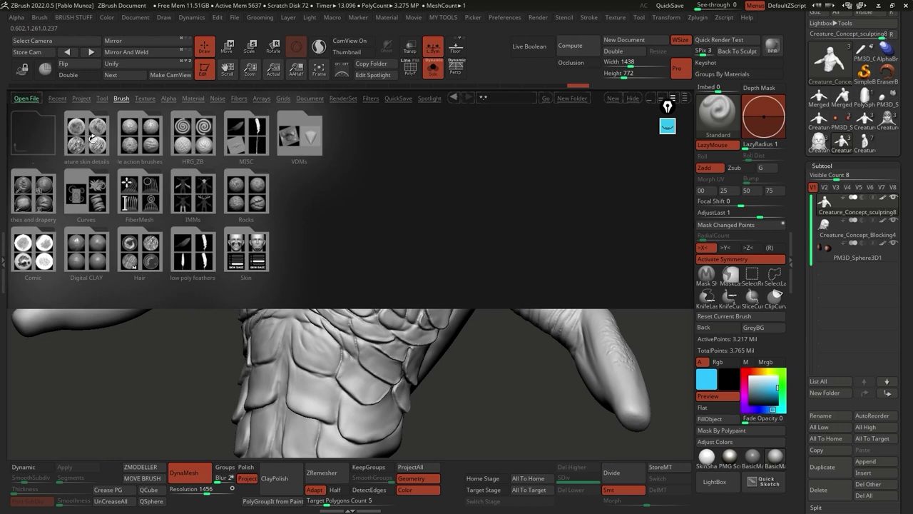
pyautogui.click(93, 141)
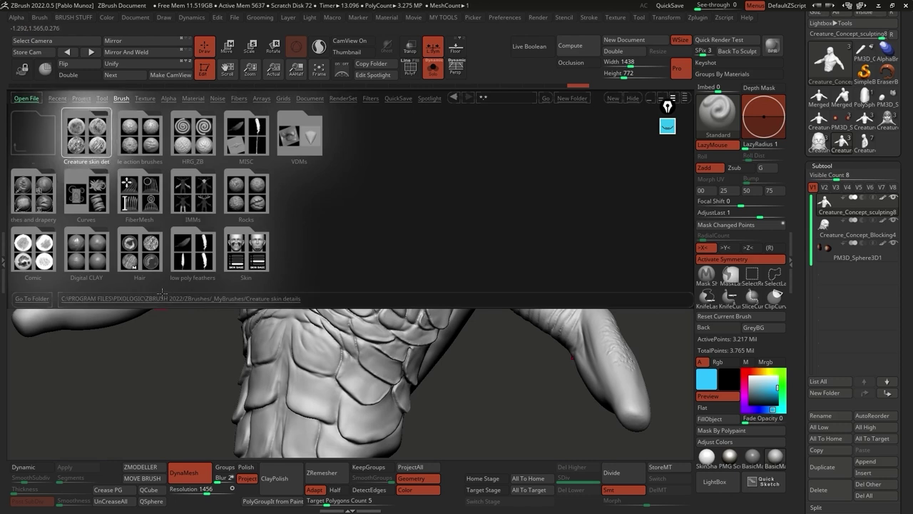
pyautogui.doubleClick(89, 142)
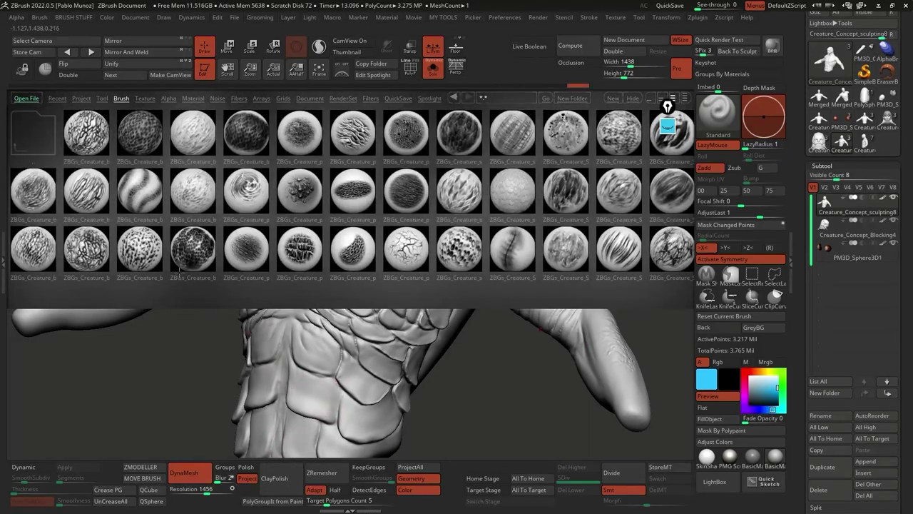
pyautogui.doubleClick(143, 246)
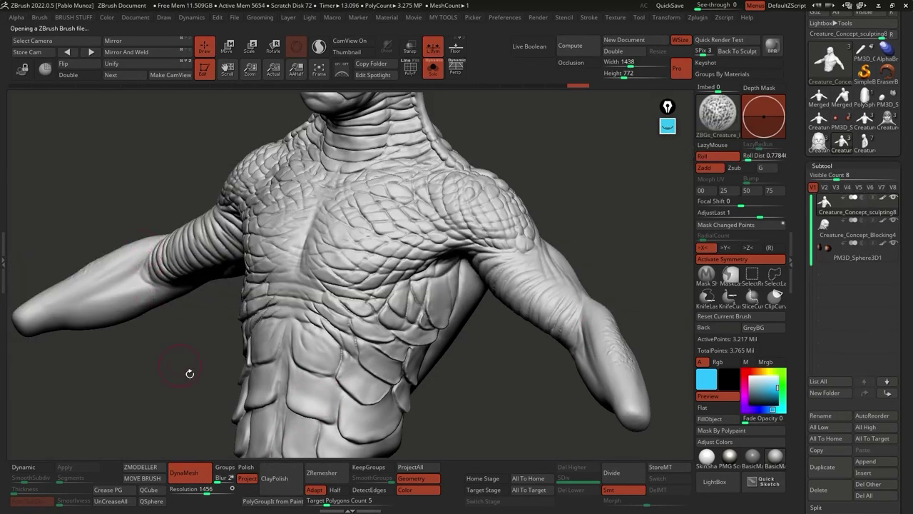
# Step: Try strokes of raised skin bumps on the creature's smooth back with the creature skin brush, and undo them
pyautogui.moveTo(505, 261)
pyautogui.mouseDown(button='right')
pyautogui.moveTo(520, 265)
pyautogui.moveTo(490, 302)
pyautogui.moveTo(407, 286)
pyautogui.moveTo(401, 261)
pyautogui.moveTo(426, 227)
pyautogui.moveTo(421, 240)
pyautogui.mouseUp(button='right')
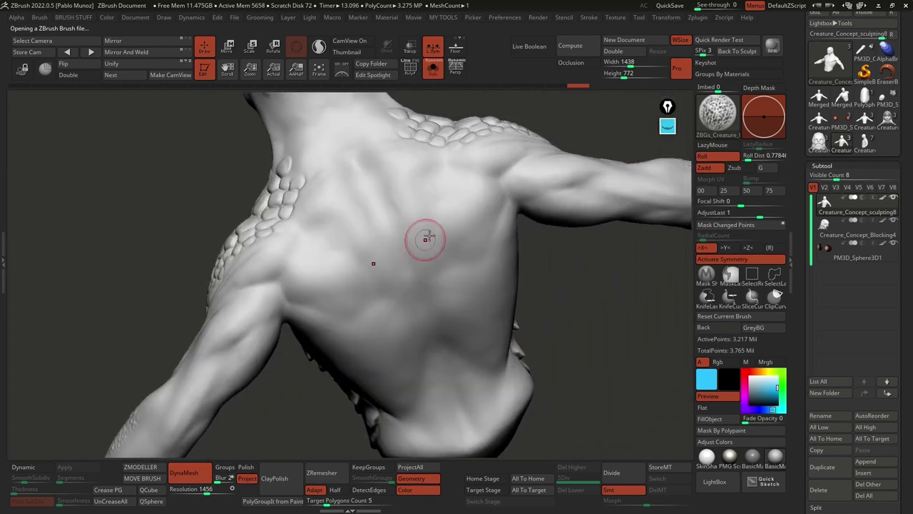
pyautogui.click(468, 207)
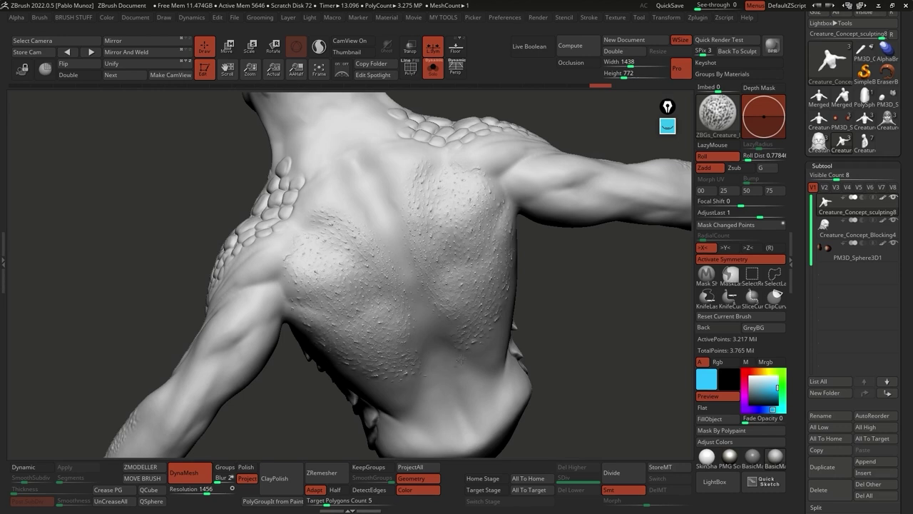
pyautogui.keyDown('shift'); pyautogui.moveTo(499, 326); pyautogui.dragTo(469, 279, button='right'); pyautogui.keyUp('shift')
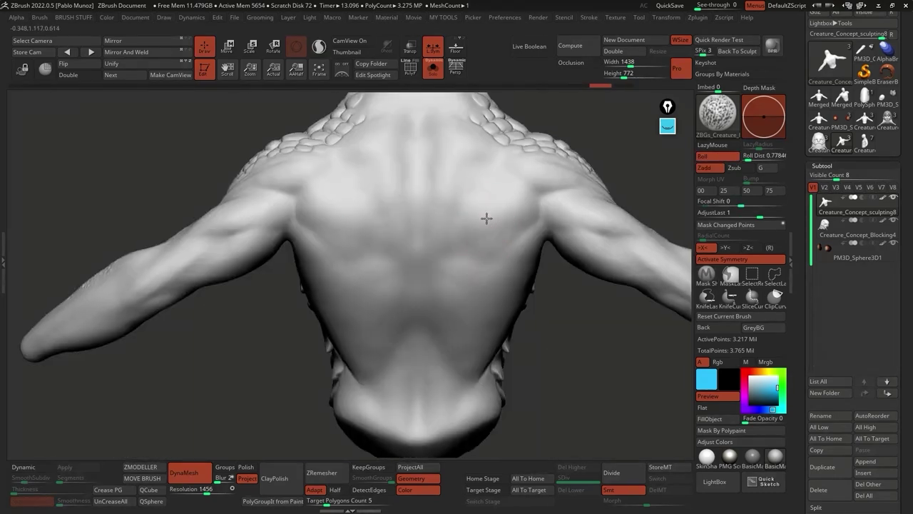
pyautogui.moveTo(493, 173)
pyautogui.mouseDown()
pyautogui.moveTo(443, 219)
pyautogui.moveTo(479, 293)
pyautogui.moveTo(428, 332)
pyautogui.moveTo(454, 337)
pyautogui.mouseUp()
pyautogui.hotkey('ctrl', 'z')
pyautogui.moveTo(528, 194)
pyautogui.mouseDown()
pyautogui.moveTo(504, 244)
pyautogui.moveTo(453, 278)
pyautogui.moveTo(535, 176)
pyautogui.moveTo(464, 234)
pyautogui.mouseUp()
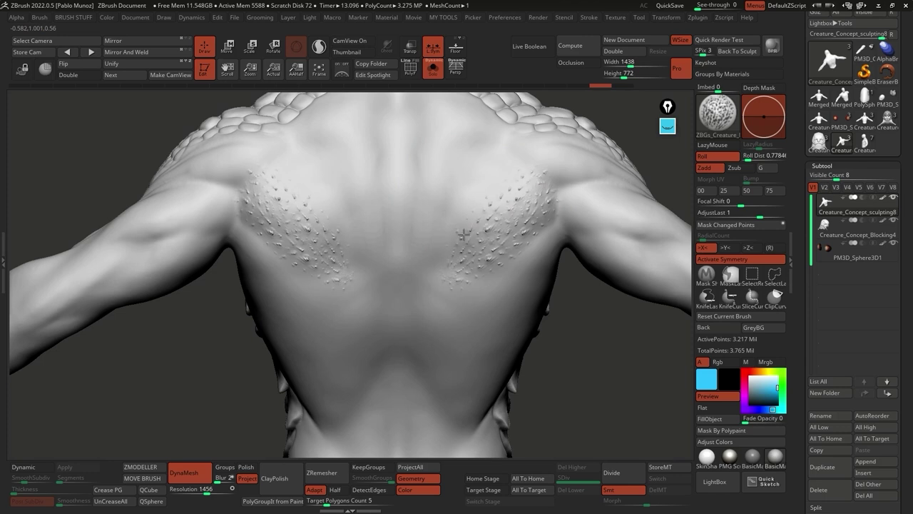
pyautogui.moveTo(440, 176)
pyautogui.mouseDown()
pyautogui.moveTo(473, 254)
pyautogui.moveTo(516, 209)
pyautogui.moveTo(498, 223)
pyautogui.moveTo(511, 224)
pyautogui.moveTo(516, 271)
pyautogui.mouseUp()
pyautogui.hotkey('ctrl', 'z')
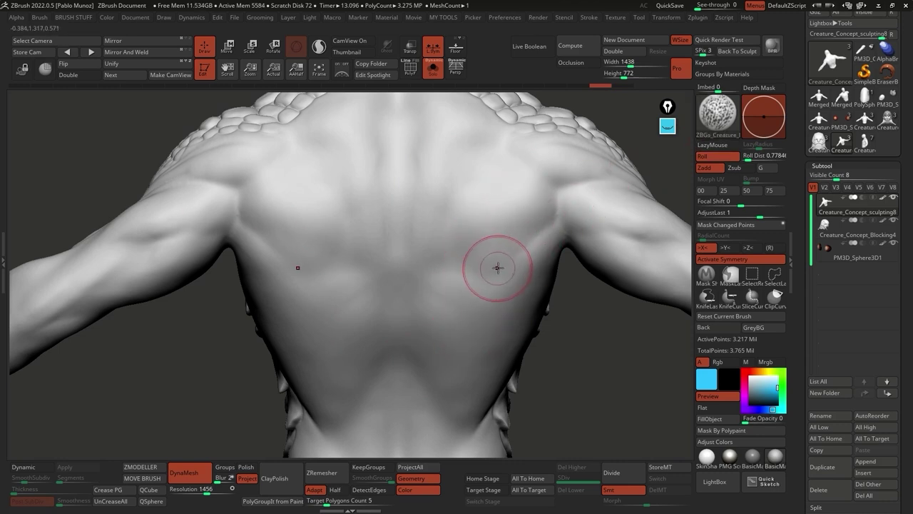
# Step: Carve recessed skin pores into both sides of the upper back with the creature skin brush
pyautogui.moveTo(507, 220)
pyautogui.mouseDown()
pyautogui.moveTo(516, 214)
pyautogui.moveTo(503, 230)
pyautogui.mouseUp()
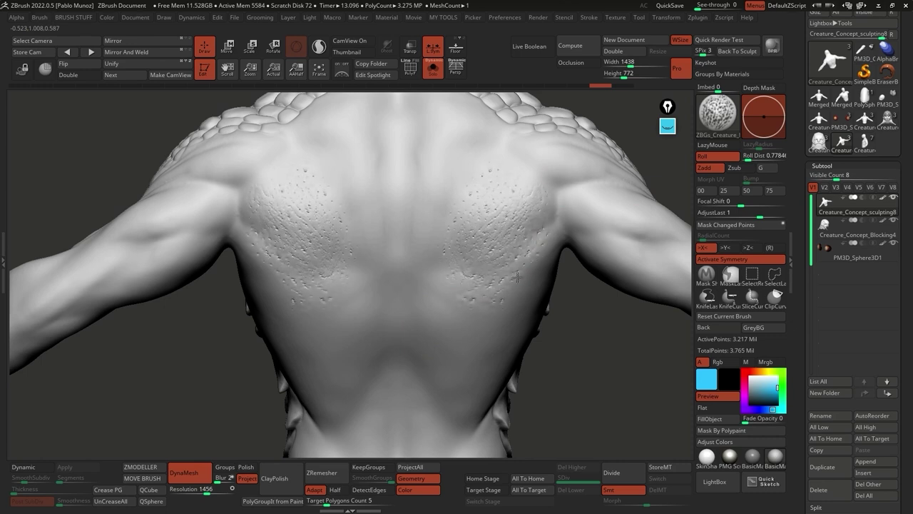
pyautogui.press('ctrl')
pyautogui.moveTo(465, 288)
pyautogui.mouseDown(button='right')
pyautogui.moveTo(458, 239)
pyautogui.moveTo(488, 307)
pyautogui.moveTo(476, 221)
pyautogui.moveTo(433, 293)
pyautogui.moveTo(327, 251)
pyautogui.moveTo(449, 291)
pyautogui.mouseUp(button='right')
# Step: Carve recessed skin pores into the central abdominal plates with the creature skin brush
pyautogui.click(703, 155)
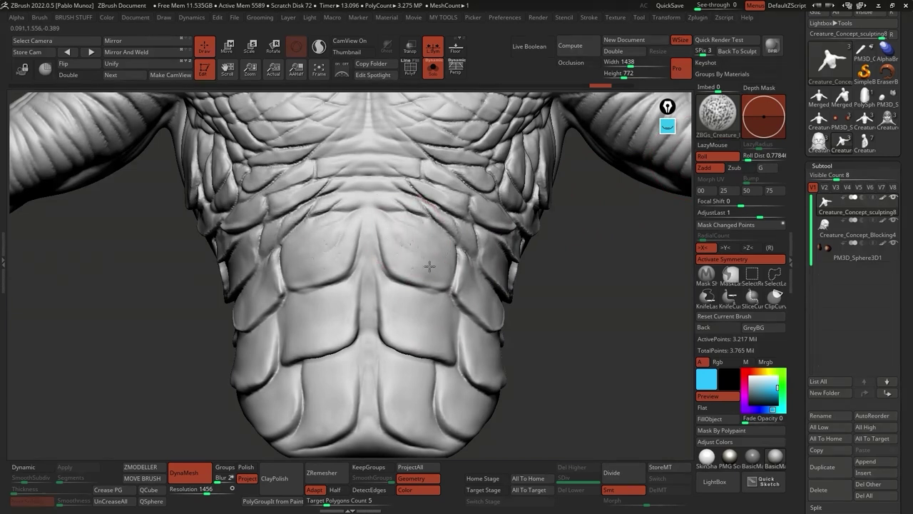
pyautogui.moveTo(386, 224)
pyautogui.mouseDown(button='right')
pyautogui.moveTo(418, 253)
pyautogui.moveTo(436, 247)
pyautogui.mouseUp(button='right')
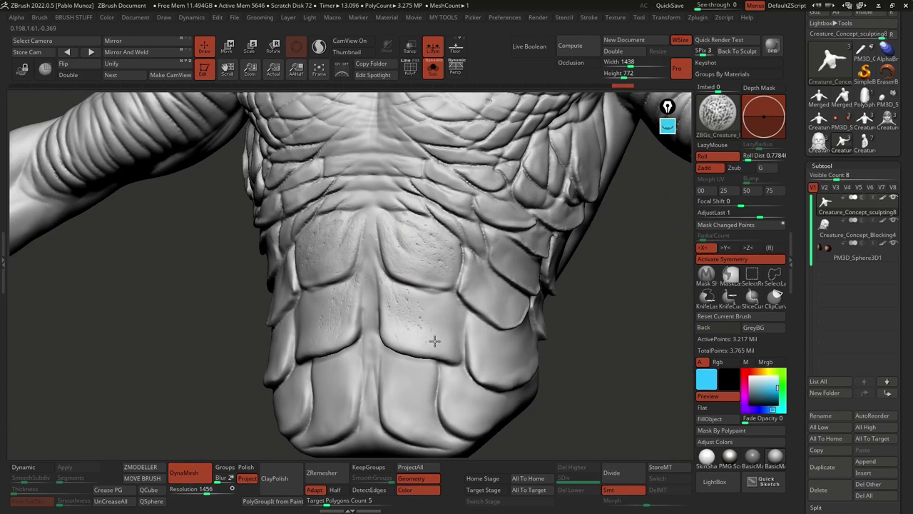
pyautogui.moveTo(402, 355); pyautogui.dragTo(399, 391)
pyautogui.moveTo(429, 415); pyautogui.dragTo(407, 326, button='right')
pyautogui.moveTo(447, 354); pyautogui.dragTo(422, 267)
pyautogui.moveTo(422, 267); pyautogui.dragTo(438, 286, button='right')
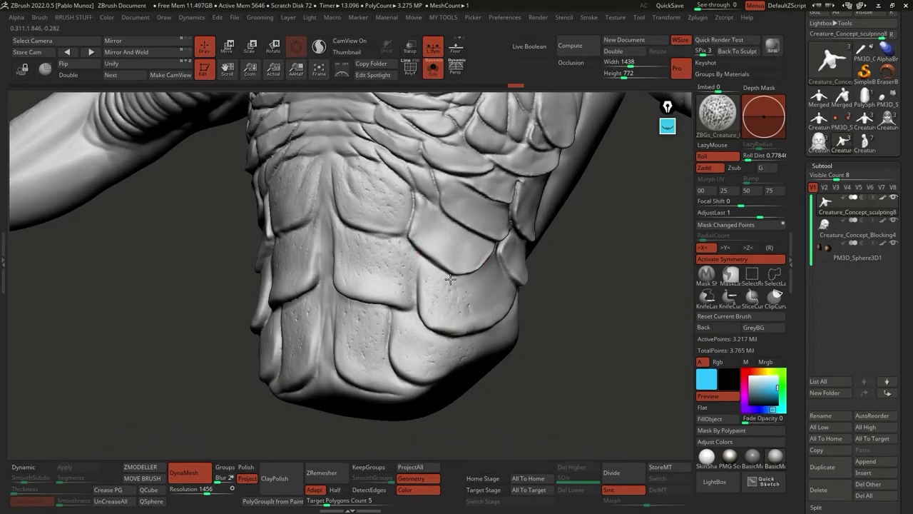
# Step: Extend the skin pores over the side plates of the abdomen and the lower rib scales
pyautogui.moveTo(407, 273); pyautogui.dragTo(425, 216)
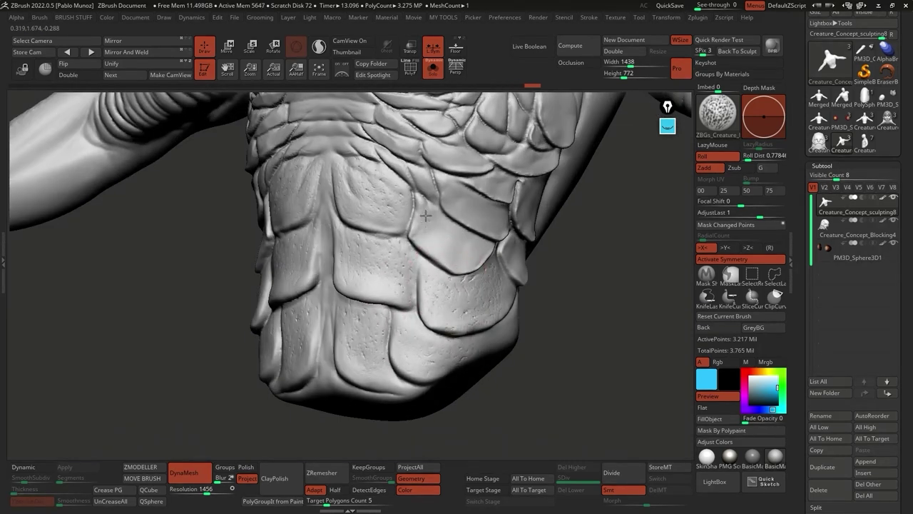
pyautogui.moveTo(442, 250)
pyautogui.mouseDown()
pyautogui.moveTo(419, 255)
pyautogui.moveTo(376, 168)
pyautogui.mouseUp()
pyautogui.moveTo(375, 169); pyautogui.dragTo(431, 212, button='right')
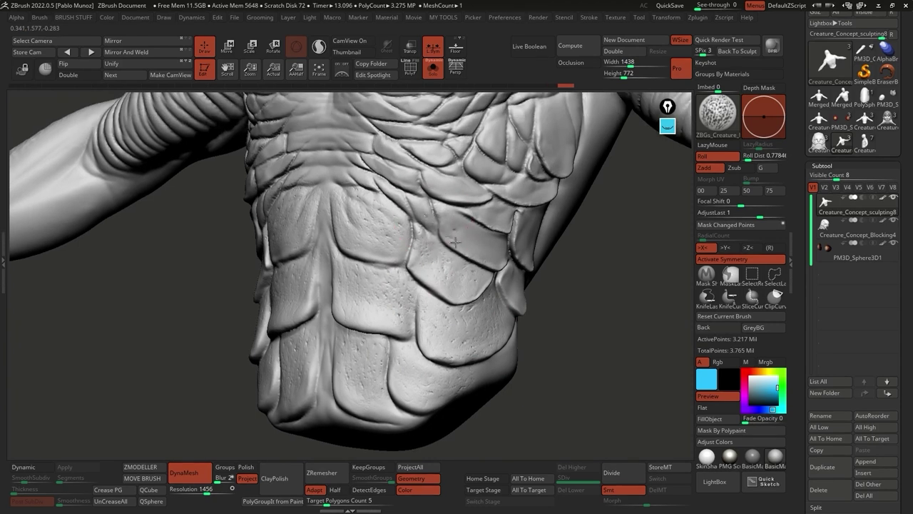
pyautogui.moveTo(485, 255)
pyautogui.mouseDown()
pyautogui.moveTo(439, 181)
pyautogui.moveTo(415, 181)
pyautogui.mouseUp()
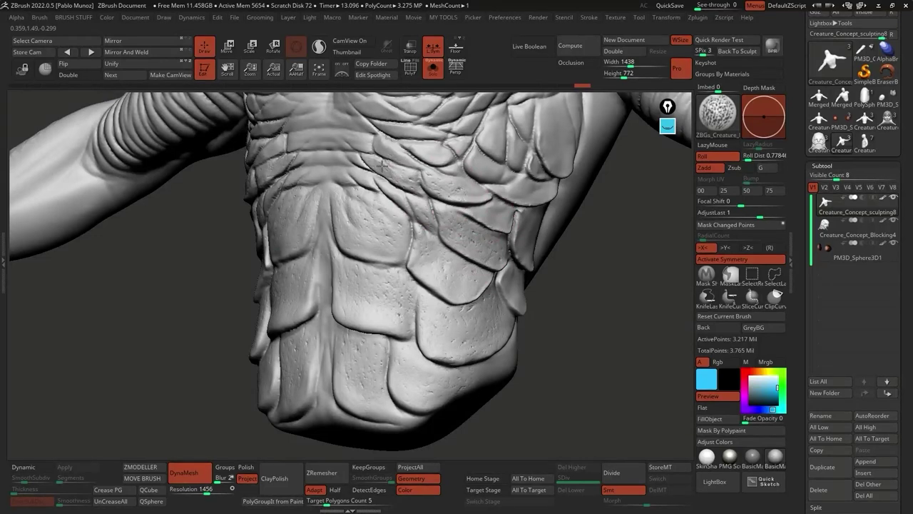
# Step: Build raised skin bumps across the central and side abdominal plates with the creature skin brush
pyautogui.moveTo(377, 278)
pyautogui.mouseDown()
pyautogui.moveTo(356, 269)
pyautogui.moveTo(382, 292)
pyautogui.moveTo(353, 306)
pyautogui.moveTo(344, 292)
pyautogui.moveTo(381, 305)
pyautogui.mouseUp()
pyautogui.moveTo(381, 306); pyautogui.dragTo(372, 261, button='right')
pyautogui.moveTo(397, 319)
pyautogui.mouseDown()
pyautogui.moveTo(433, 302)
pyautogui.moveTo(457, 336)
pyautogui.mouseUp()
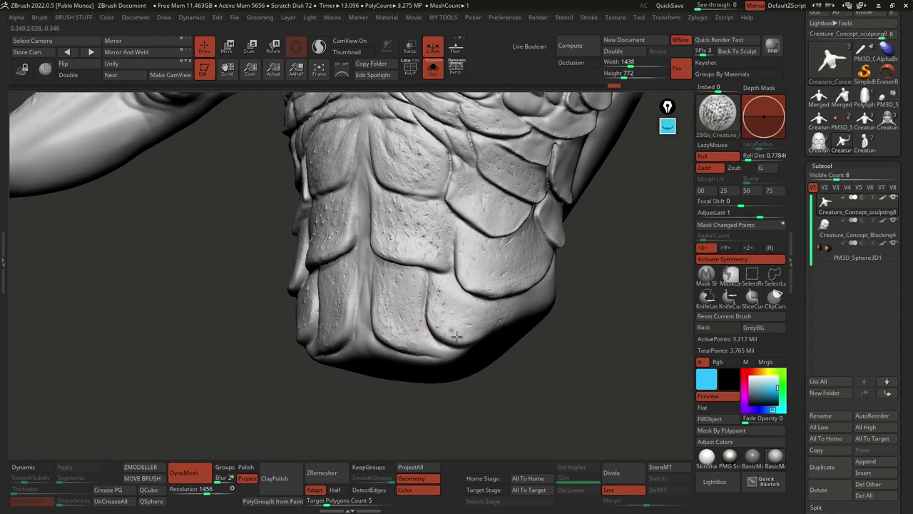
pyautogui.moveTo(531, 284)
pyautogui.mouseDown()
pyautogui.moveTo(513, 196)
pyautogui.moveTo(467, 172)
pyautogui.moveTo(456, 203)
pyautogui.moveTo(466, 191)
pyautogui.moveTo(500, 204)
pyautogui.mouseUp()
pyautogui.moveTo(499, 203); pyautogui.dragTo(435, 251, button='right')
pyautogui.moveTo(435, 251)
pyautogui.mouseDown()
pyautogui.moveTo(432, 241)
pyautogui.moveTo(469, 263)
pyautogui.moveTo(503, 251)
pyautogui.mouseUp()
pyautogui.moveTo(421, 236)
pyautogui.mouseDown()
pyautogui.moveTo(385, 192)
pyautogui.moveTo(428, 266)
pyautogui.moveTo(398, 247)
pyautogui.moveTo(399, 266)
pyautogui.moveTo(340, 210)
pyautogui.moveTo(357, 251)
pyautogui.mouseUp()
pyautogui.moveTo(343, 225); pyautogui.dragTo(325, 247, button='right')
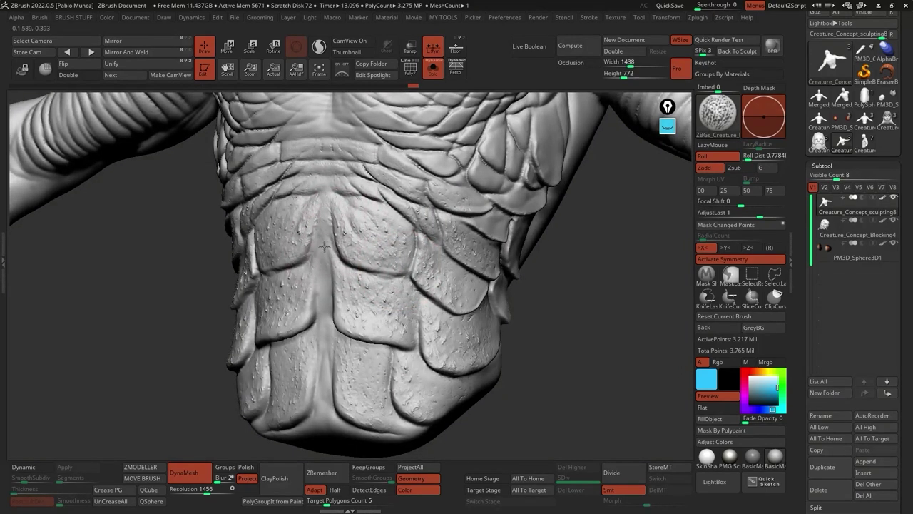
pyautogui.moveTo(355, 271)
pyautogui.mouseDown()
pyautogui.moveTo(351, 328)
pyautogui.moveTo(336, 262)
pyautogui.mouseUp()
pyautogui.moveTo(336, 262)
pyautogui.mouseDown(button='right')
pyautogui.moveTo(418, 215)
pyautogui.moveTo(388, 286)
pyautogui.mouseUp(button='right')
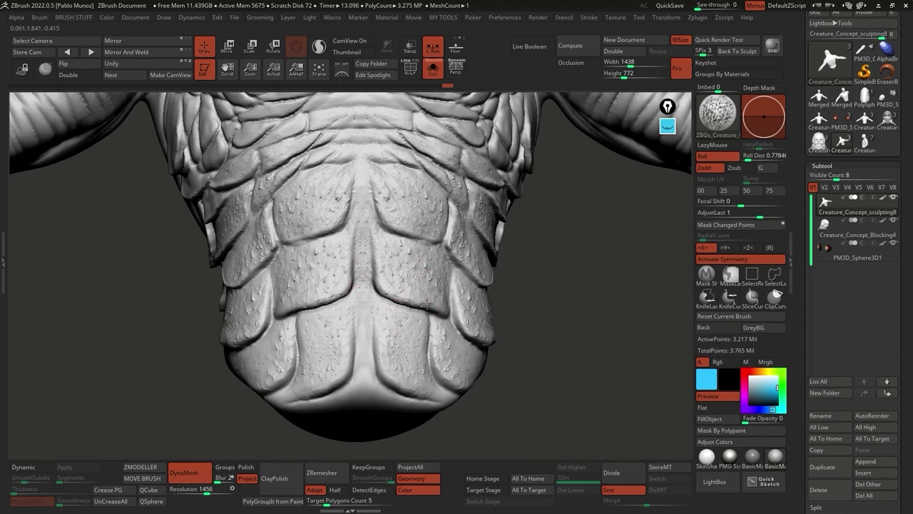
pyautogui.moveTo(388, 276); pyautogui.dragTo(446, 372)
pyautogui.moveTo(457, 265); pyautogui.dragTo(433, 233, button='right')
pyautogui.moveTo(431, 171); pyautogui.dragTo(406, 243, button='right')
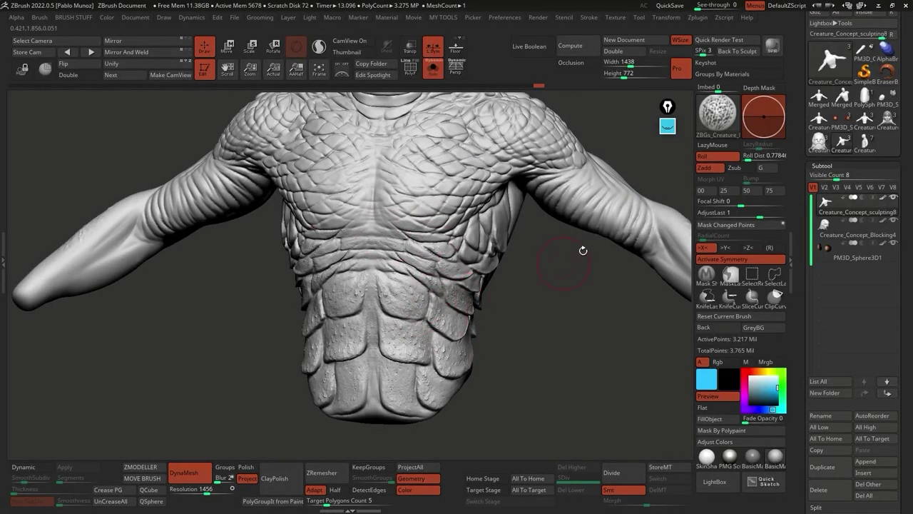
# Step: Load another bumpy ZBGs_Creature skin brush from the brush library and sculpt scales over the upper back and nape
pyautogui.click(714, 481)
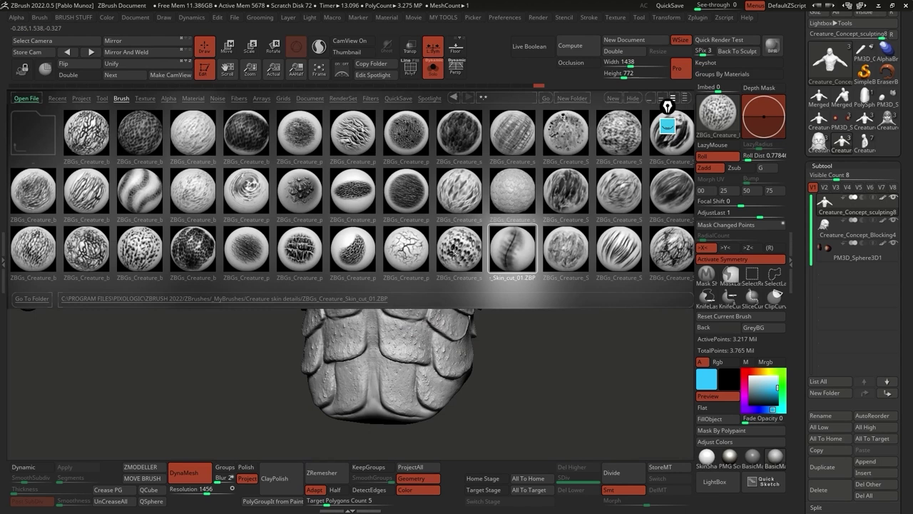
pyautogui.doubleClick(457, 251)
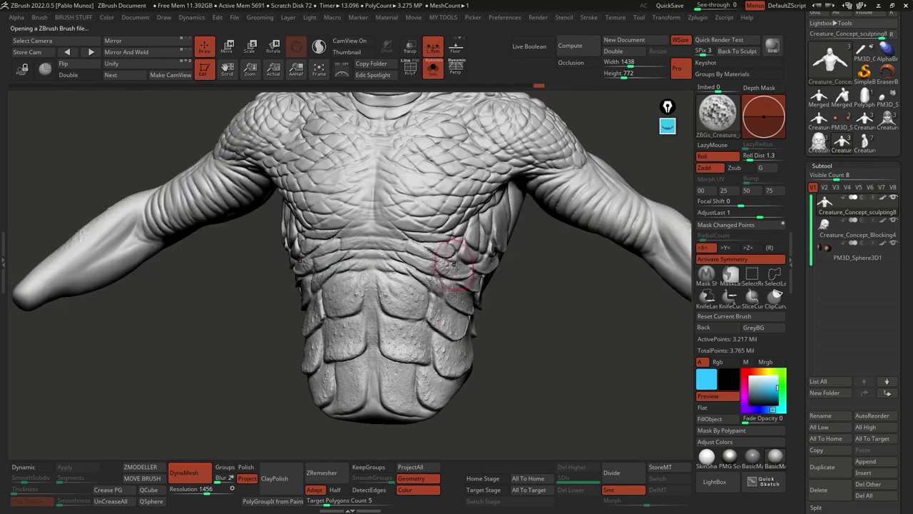
pyautogui.moveTo(407, 224)
pyautogui.mouseDown()
pyautogui.moveTo(399, 235)
pyautogui.moveTo(428, 278)
pyautogui.moveTo(433, 241)
pyautogui.moveTo(454, 248)
pyautogui.moveTo(444, 184)
pyautogui.moveTo(372, 221)
pyautogui.moveTo(460, 207)
pyautogui.moveTo(494, 225)
pyautogui.moveTo(434, 238)
pyautogui.moveTo(526, 193)
pyautogui.mouseUp()
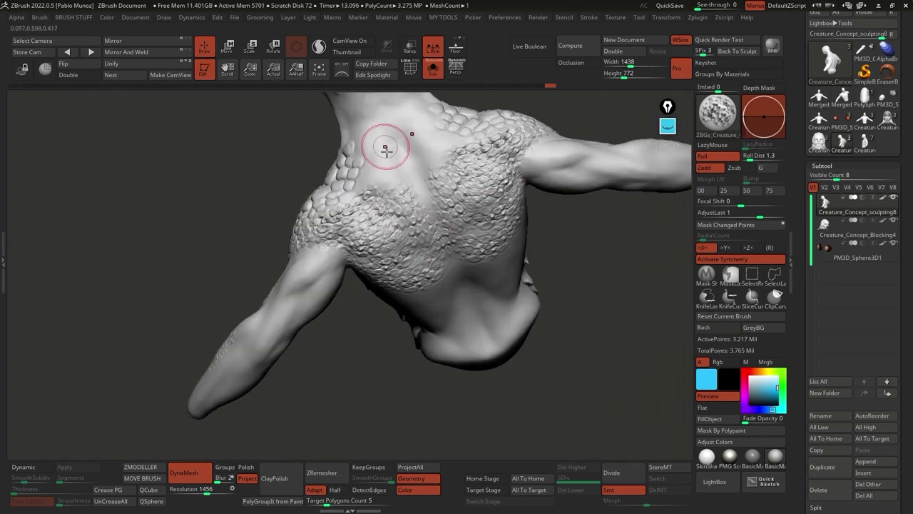
pyautogui.moveTo(383, 147); pyautogui.dragTo(407, 202)
pyautogui.moveTo(419, 244)
pyautogui.mouseDown()
pyautogui.moveTo(402, 204)
pyautogui.moveTo(461, 187)
pyautogui.mouseUp()
# Step: Continue the scale texture from the shoulder down the back of the arm and across the middle of the back
pyautogui.moveTo(403, 220); pyautogui.dragTo(430, 206)
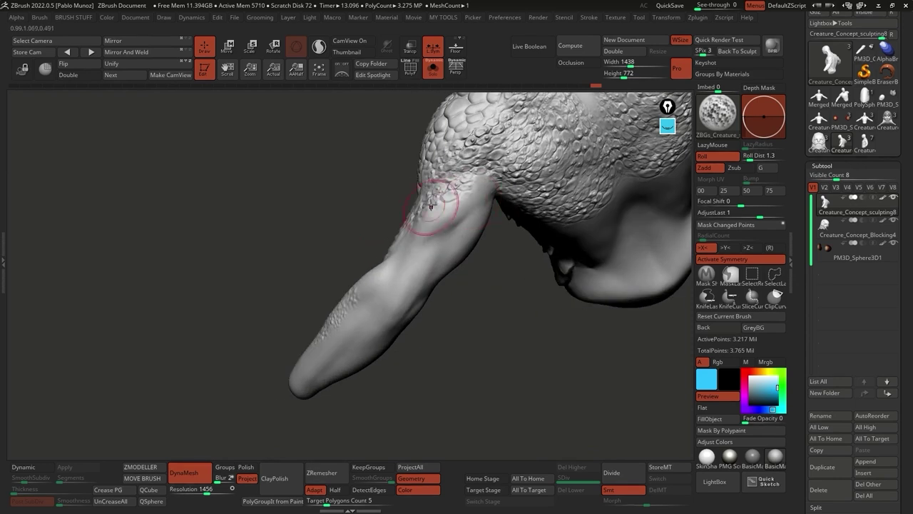
pyautogui.moveTo(452, 218); pyautogui.dragTo(479, 213, button='right')
pyautogui.moveTo(432, 254); pyautogui.dragTo(444, 193, button='right')
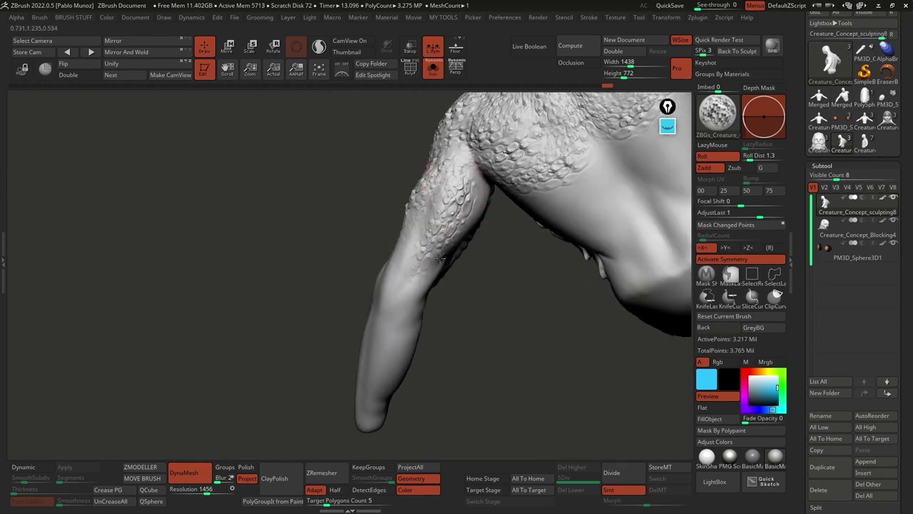
pyautogui.moveTo(465, 230); pyautogui.dragTo(444, 238, button='right')
pyautogui.moveTo(421, 271)
pyautogui.mouseDown(button='right')
pyautogui.moveTo(405, 300)
pyautogui.moveTo(400, 237)
pyautogui.moveTo(434, 231)
pyautogui.moveTo(423, 262)
pyautogui.moveTo(490, 219)
pyautogui.moveTo(449, 250)
pyautogui.moveTo(386, 271)
pyautogui.mouseUp(button='right')
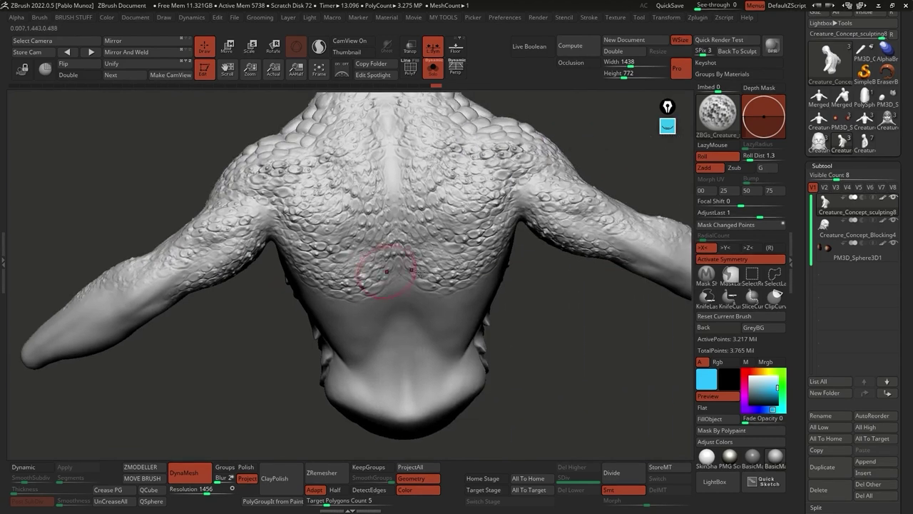
pyautogui.moveTo(494, 273)
pyautogui.mouseDown()
pyautogui.moveTo(457, 307)
pyautogui.moveTo(428, 307)
pyautogui.moveTo(396, 271)
pyautogui.mouseUp()
pyautogui.moveTo(389, 150)
pyautogui.mouseDown(button='right')
pyautogui.moveTo(456, 214)
pyautogui.moveTo(345, 275)
pyautogui.mouseUp(button='right')
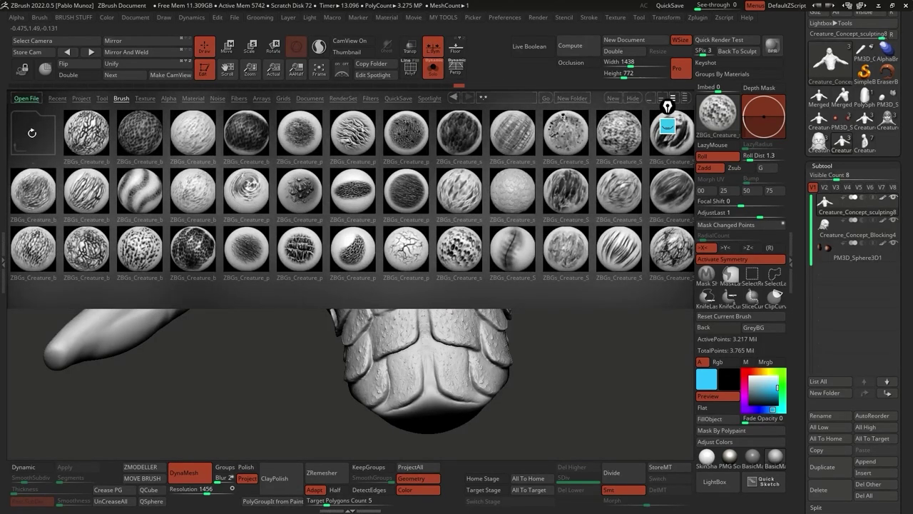
# Step: Load the ZBG lip detail brush from the Skin folder of the brush library
pyautogui.click(31, 133)
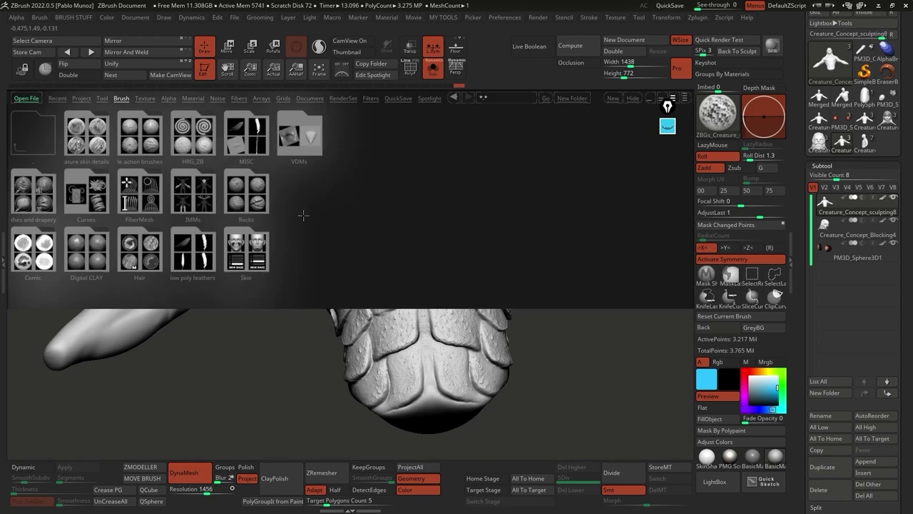
pyautogui.click(253, 248)
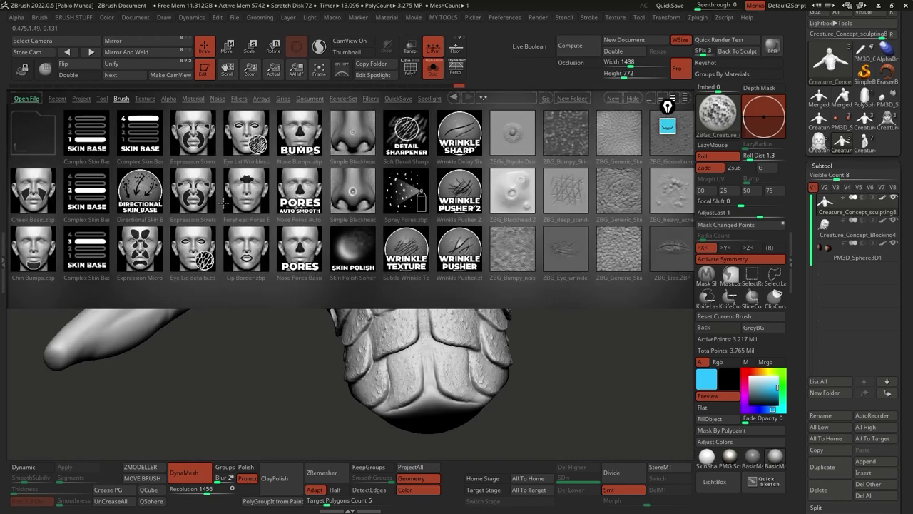
pyautogui.scroll(-6, 523, 247)
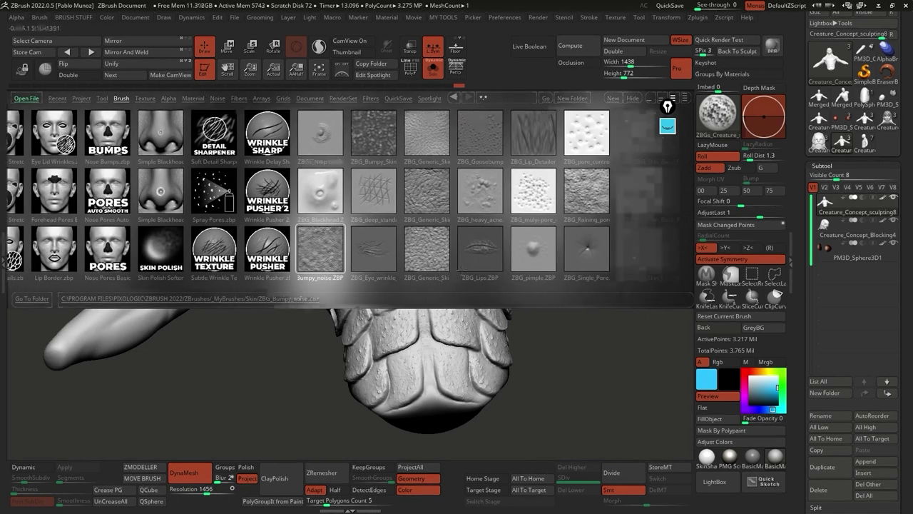
pyautogui.doubleClick(523, 143)
# Step: Try fine vertical wrinkles on the lower lip with the lip detail brush, and undo the stroke
pyautogui.moveTo(482, 238)
pyautogui.mouseDown(button='right')
pyautogui.moveTo(312, 178)
pyautogui.moveTo(328, 257)
pyautogui.moveTo(395, 223)
pyautogui.moveTo(379, 272)
pyautogui.mouseUp(button='right')
pyautogui.rightClick(328, 257)
pyautogui.rightClick(377, 263)
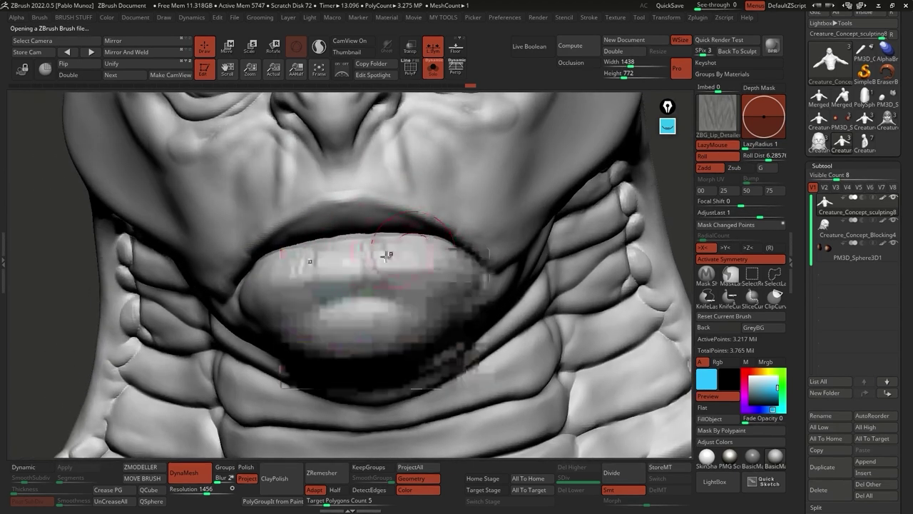
pyautogui.moveTo(388, 251)
pyautogui.mouseDown()
pyautogui.moveTo(351, 237)
pyautogui.moveTo(401, 249)
pyautogui.moveTo(445, 254)
pyautogui.mouseUp()
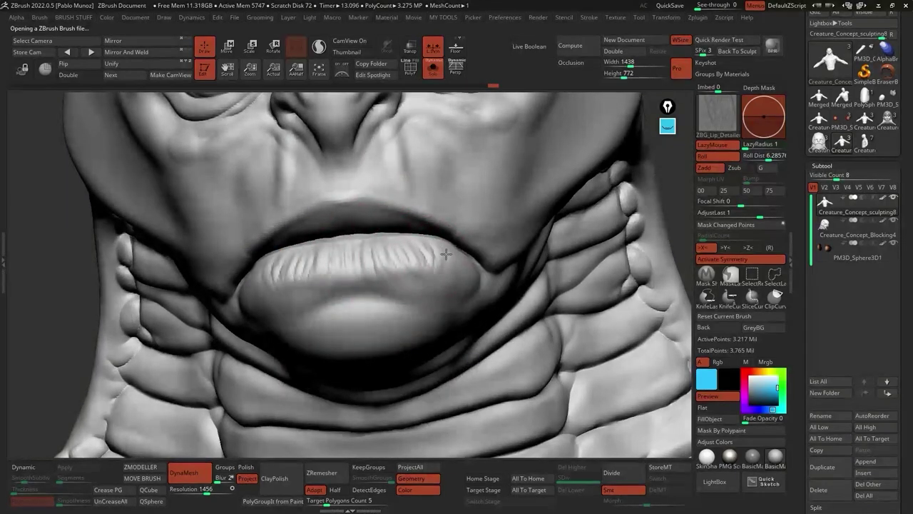
pyautogui.hotkey('ctrl', 'z')
# Step: Add fine creases to the scales and folds of the chest and upper arm with the lip detail brush
pyautogui.moveTo(500, 289)
pyautogui.keyDown('alt'); pyautogui.mouseDown(button='right')
pyautogui.moveTo(557, 336)
pyautogui.moveTo(461, 261)
pyautogui.moveTo(465, 272)
pyautogui.moveTo(479, 253)
pyautogui.moveTo(464, 286)
pyautogui.moveTo(538, 242)
pyautogui.moveTo(534, 204)
pyautogui.moveTo(480, 255)
pyautogui.moveTo(505, 301)
pyautogui.mouseUp(button='right'); pyautogui.keyUp('alt')
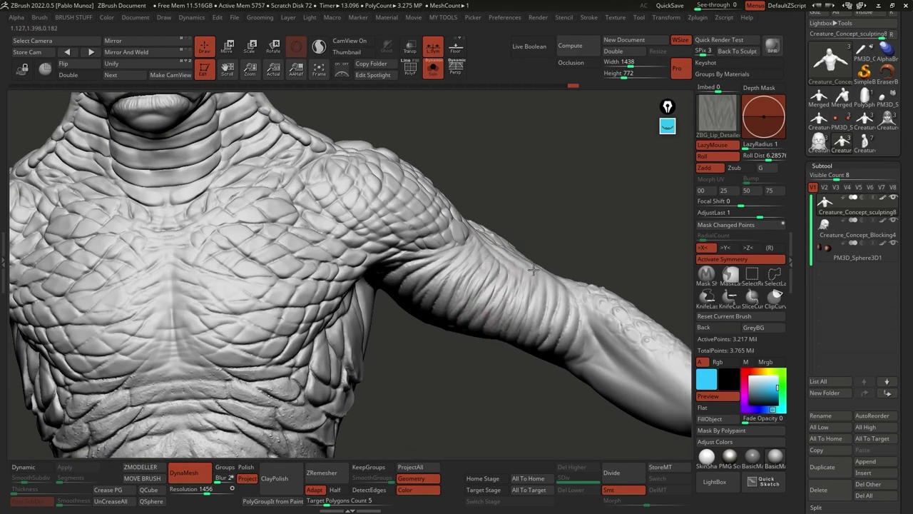
pyautogui.moveTo(563, 328)
pyautogui.mouseDown(button='right')
pyautogui.moveTo(498, 286)
pyautogui.moveTo(487, 298)
pyautogui.moveTo(500, 286)
pyautogui.moveTo(495, 292)
pyautogui.moveTo(443, 260)
pyautogui.moveTo(465, 220)
pyautogui.moveTo(414, 214)
pyautogui.moveTo(430, 239)
pyautogui.mouseUp(button='right')
pyautogui.moveTo(438, 196)
pyautogui.mouseDown()
pyautogui.moveTo(424, 258)
pyautogui.moveTo(438, 294)
pyautogui.moveTo(465, 315)
pyautogui.moveTo(361, 222)
pyautogui.moveTo(370, 252)
pyautogui.moveTo(351, 280)
pyautogui.moveTo(371, 318)
pyautogui.mouseUp()
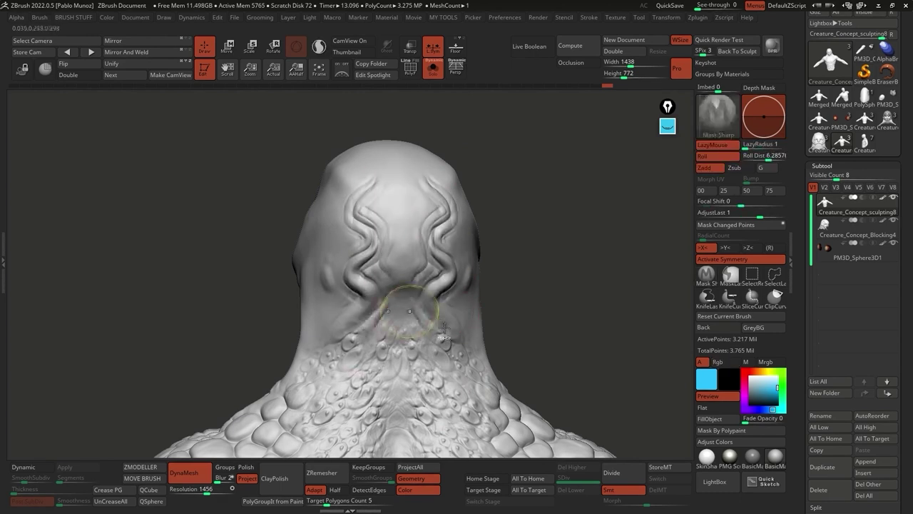
# Step: Break up the scales on the shoulders and upper back with fine creases from the lip detail brush
pyautogui.moveTo(464, 363)
pyautogui.keyDown('alt'); pyautogui.mouseDown(button='right')
pyautogui.moveTo(376, 268)
pyautogui.moveTo(389, 251)
pyautogui.mouseUp(button='right'); pyautogui.keyUp('alt')
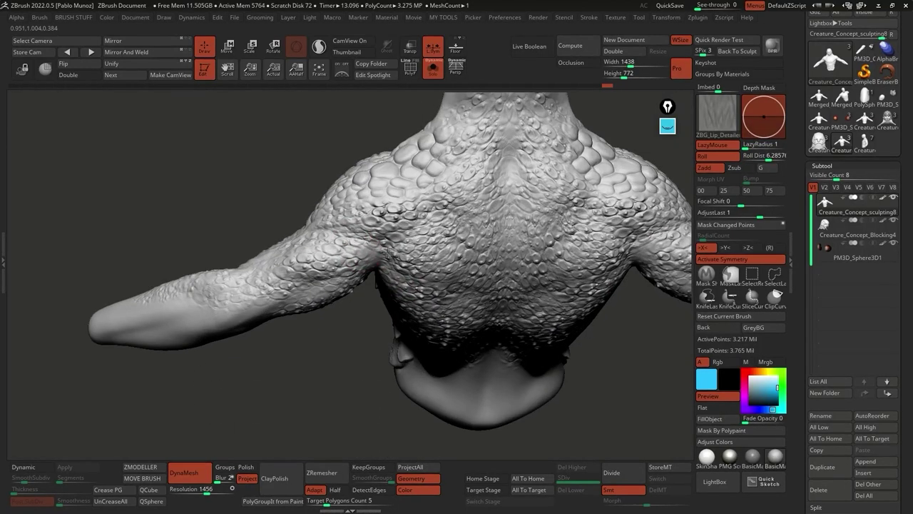
pyautogui.click(395, 247)
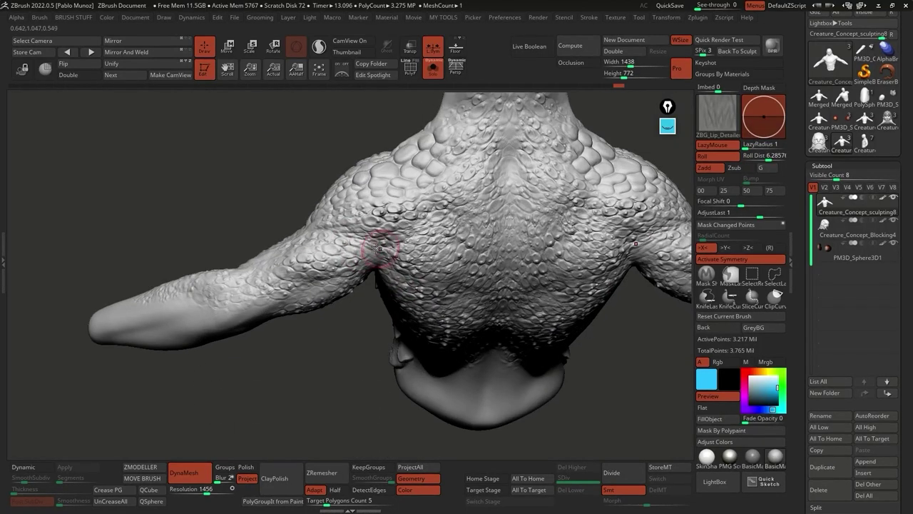
pyautogui.moveTo(377, 219); pyautogui.dragTo(381, 195)
pyautogui.moveTo(381, 195); pyautogui.dragTo(409, 191, button='right')
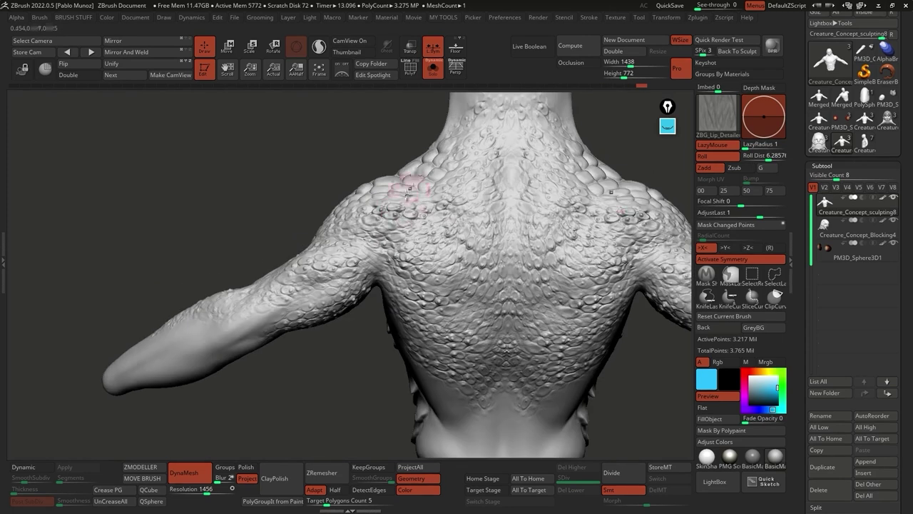
pyautogui.moveTo(396, 257); pyautogui.dragTo(457, 251)
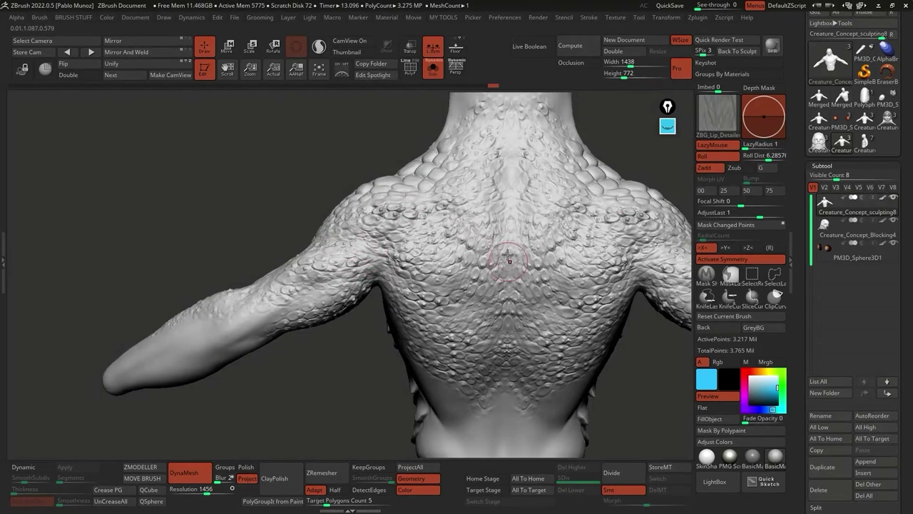
pyautogui.moveTo(503, 310)
pyautogui.mouseDown(button='right')
pyautogui.moveTo(554, 289)
pyautogui.moveTo(540, 321)
pyautogui.moveTo(525, 308)
pyautogui.moveTo(436, 303)
pyautogui.moveTo(410, 286)
pyautogui.mouseUp(button='right')
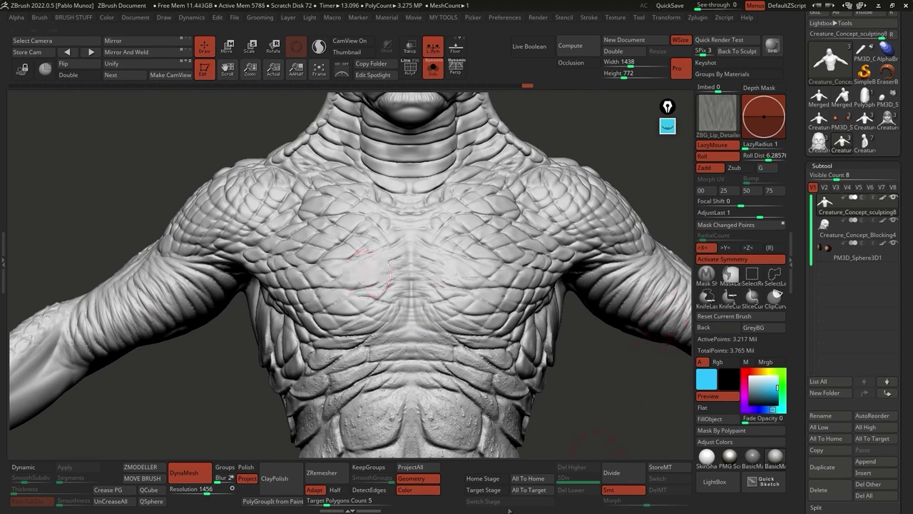
pyautogui.scroll(-1, 894, 510)
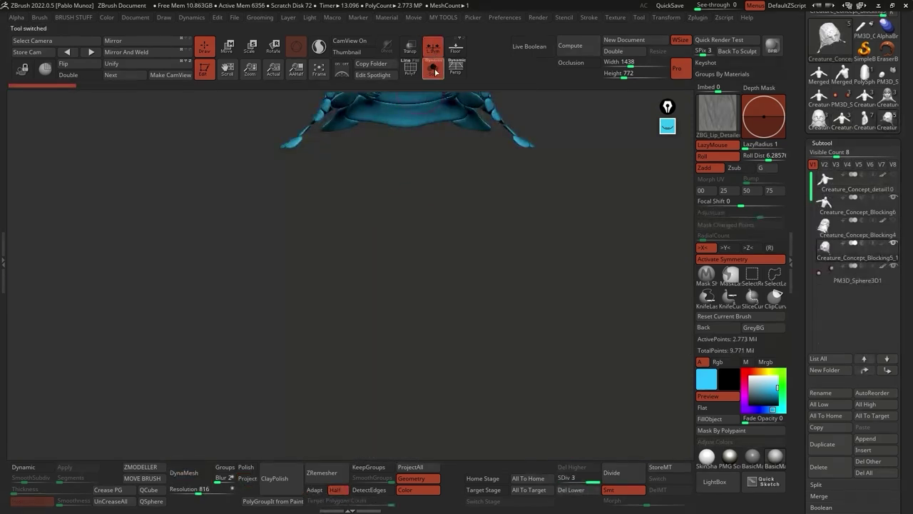
# Step: Turn off Solo mode to show the whole detailed bust and set the main color to white
pyautogui.click(433, 69)
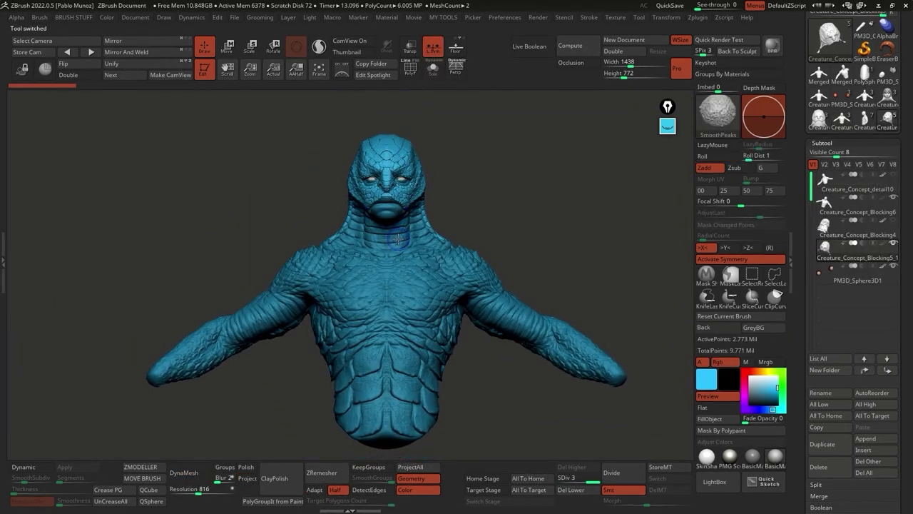
pyautogui.moveTo(459, 230); pyautogui.dragTo(460, 219)
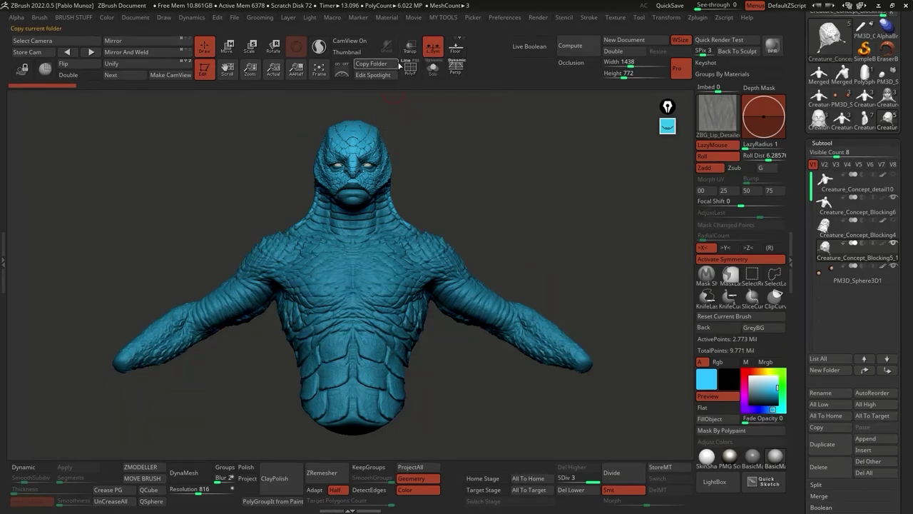
pyautogui.click(746, 373)
pyautogui.moveTo(432, 172)
pyautogui.mouseDown()
pyautogui.moveTo(466, 159)
pyautogui.moveTo(426, 156)
pyautogui.moveTo(487, 165)
pyautogui.mouseUp()
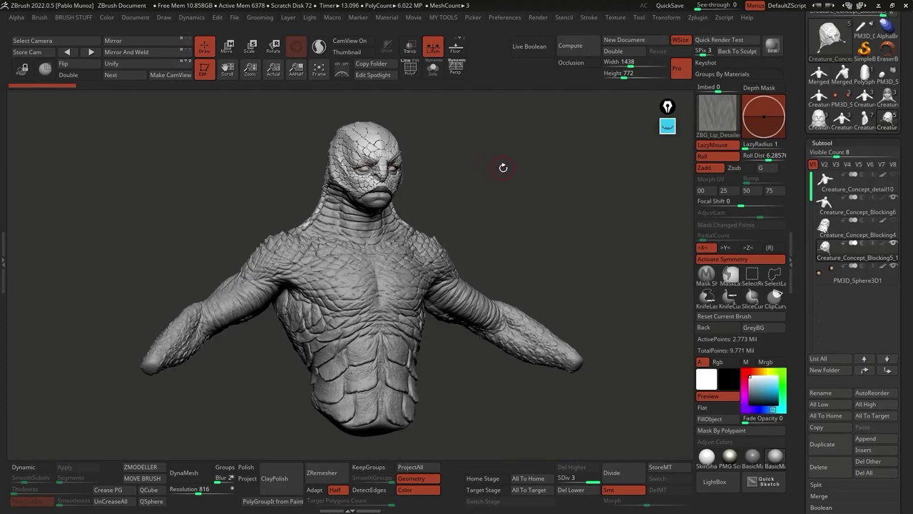
# Step: Activate the Move Topological brush for adjusting the forms of the creature's head
pyautogui.press('b')
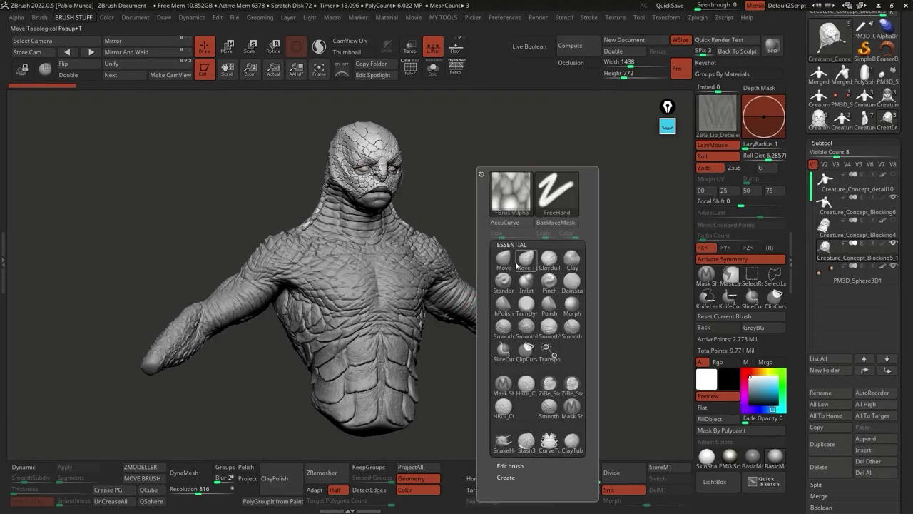
pyautogui.press('m')
pyautogui.press('t')
pyautogui.scroll(2, 405, 234)
pyautogui.moveTo(471, 209); pyautogui.dragTo(518, 243)
pyautogui.scroll(1, 518, 243)
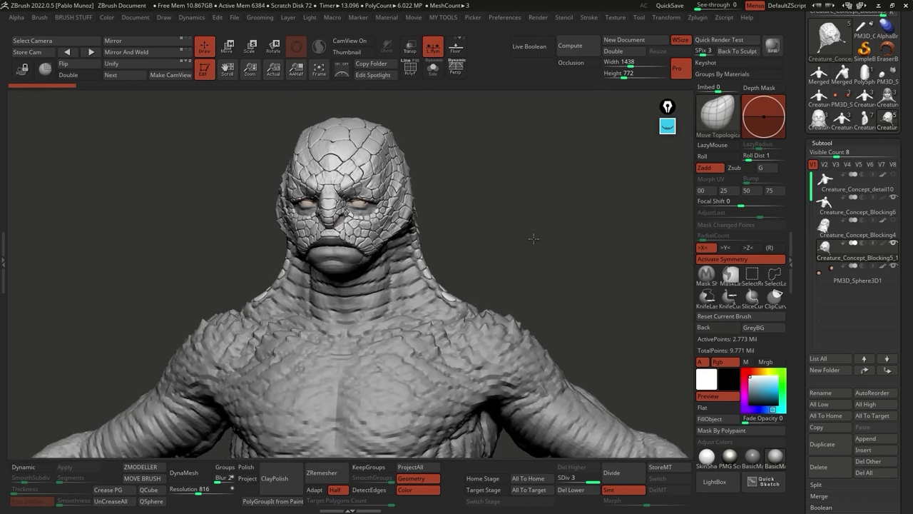
# Step: Inspect the scales of the creature's face up close and check their polygroups with the PolyFrame line and fill display
pyautogui.scroll(4, 418, 198)
pyautogui.scroll(2, 495, 223)
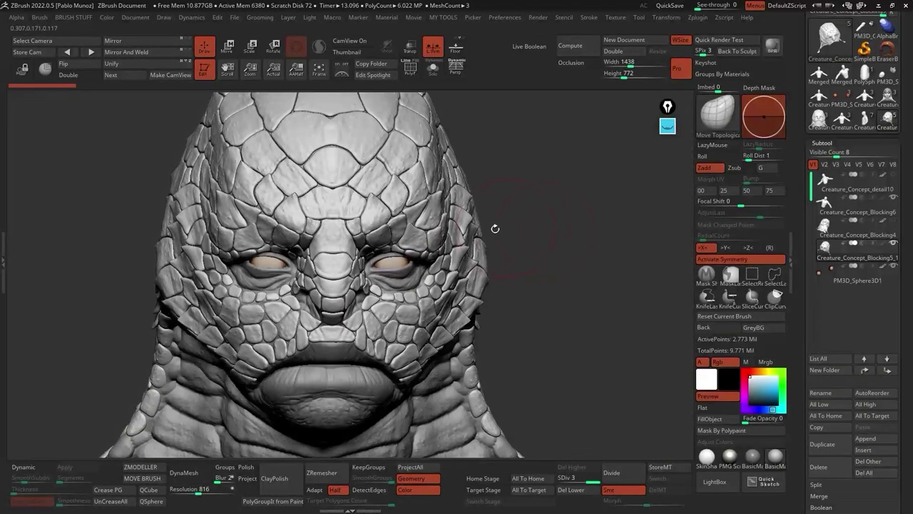
pyautogui.moveTo(475, 214); pyautogui.dragTo(505, 204)
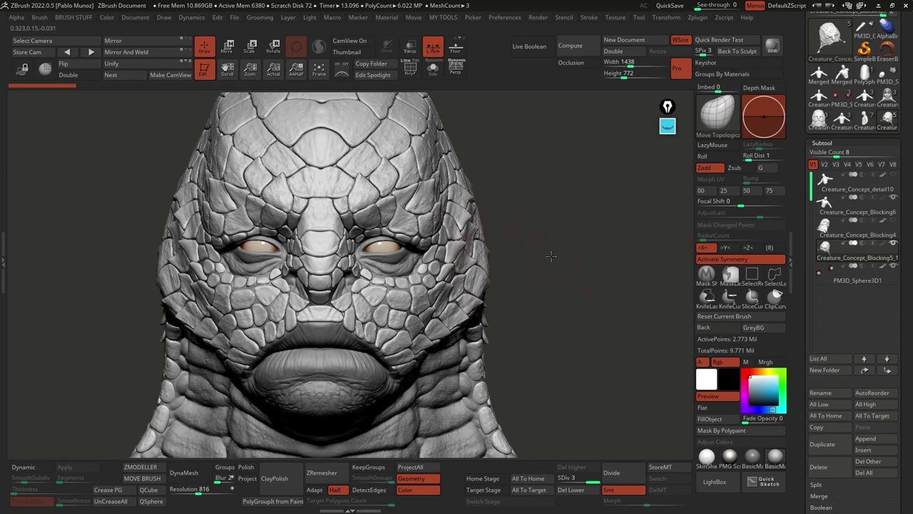
pyautogui.moveTo(551, 255); pyautogui.dragTo(539, 260)
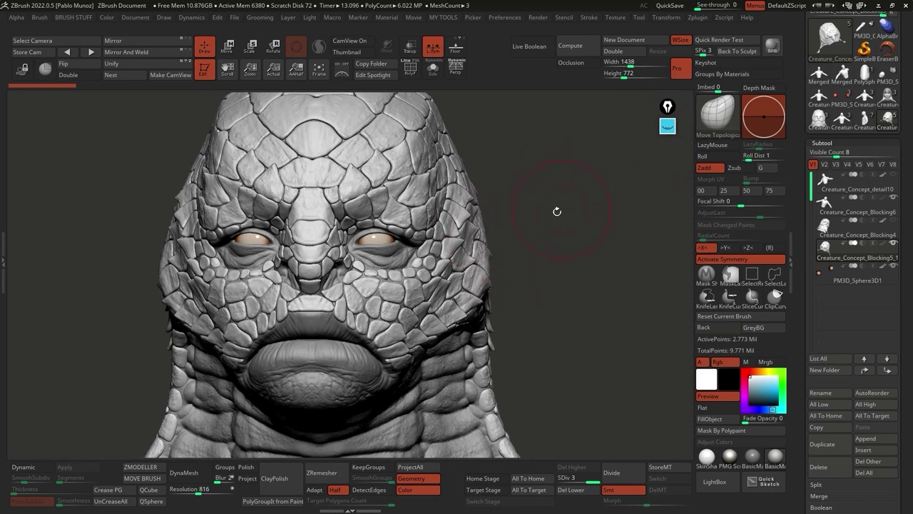
pyautogui.moveTo(557, 212); pyautogui.dragTo(539, 221)
pyautogui.click(410, 72)
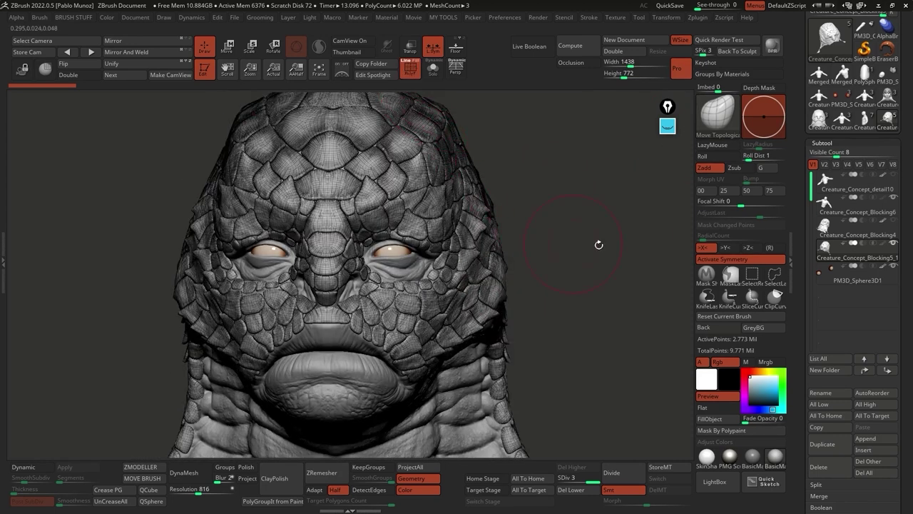
pyautogui.click(416, 63)
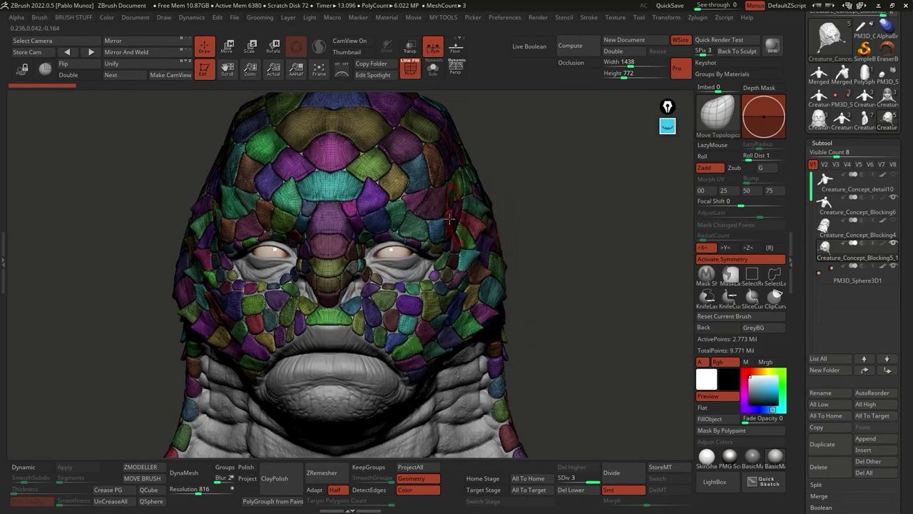
pyautogui.click(409, 74)
# Step: Pull the upper edges of the large central forehead scales into sharper points with symmetric Move Topological strokes
pyautogui.keyDown('ctrl'); pyautogui.moveTo(520, 179); pyautogui.dragTo(477, 207, button='right'); pyautogui.keyUp('ctrl')
pyautogui.moveTo(432, 171)
pyautogui.mouseDown(button='right')
pyautogui.moveTo(428, 204)
pyautogui.moveTo(418, 179)
pyautogui.moveTo(411, 205)
pyautogui.moveTo(366, 245)
pyautogui.mouseUp(button='right')
pyautogui.moveTo(217, 216)
pyautogui.mouseDown()
pyautogui.moveTo(368, 222)
pyautogui.moveTo(390, 151)
pyautogui.moveTo(378, 147)
pyautogui.mouseUp()
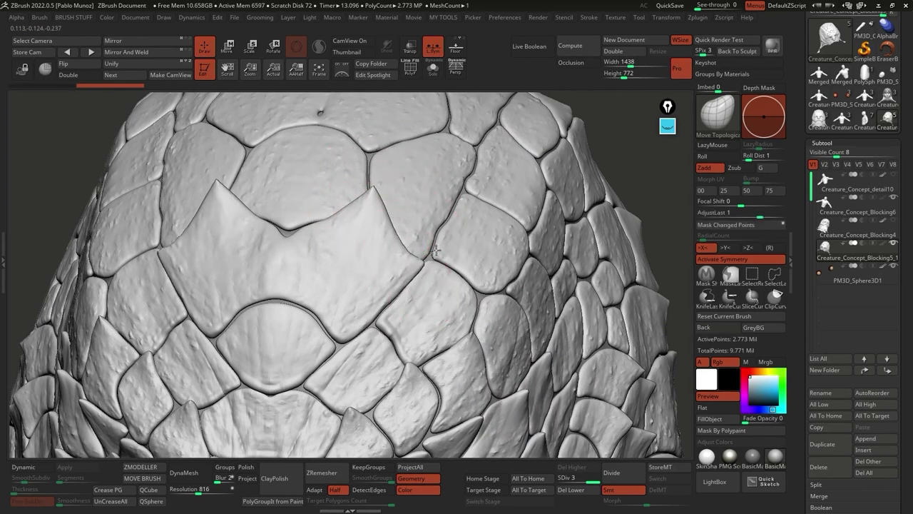
pyautogui.moveTo(251, 315); pyautogui.dragTo(299, 318)
pyautogui.moveTo(299, 318); pyautogui.dragTo(407, 239, button='right')
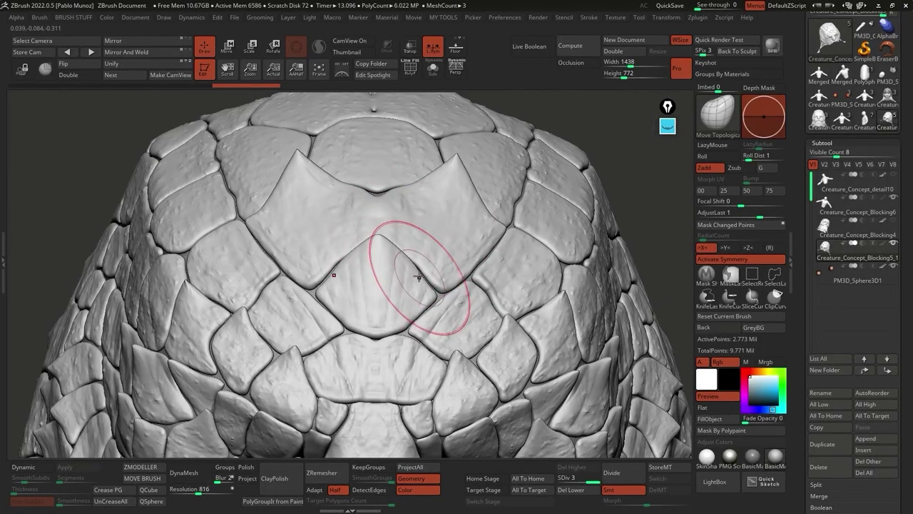
pyautogui.moveTo(592, 265); pyautogui.dragTo(486, 171, button='right')
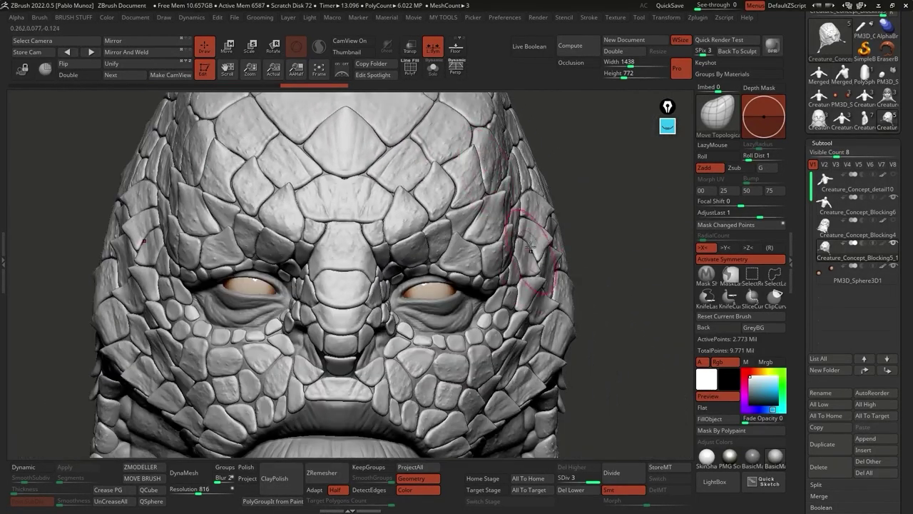
pyautogui.moveTo(546, 253)
pyautogui.keyDown('alt'); pyautogui.mouseDown(button='right')
pyautogui.moveTo(586, 286)
pyautogui.moveTo(499, 177)
pyautogui.moveTo(519, 265)
pyautogui.moveTo(496, 296)
pyautogui.moveTo(473, 272)
pyautogui.moveTo(495, 275)
pyautogui.mouseUp(button='right'); pyautogui.keyUp('alt')
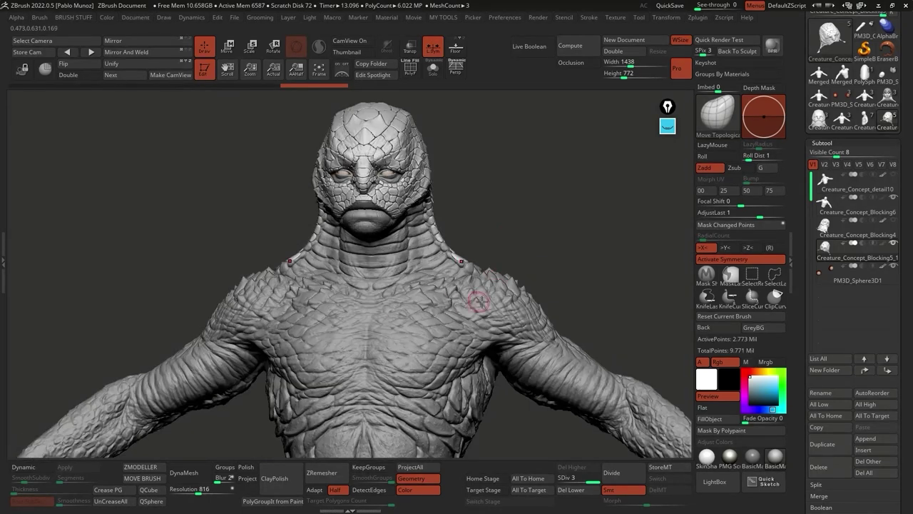
pyautogui.moveTo(384, 333)
pyautogui.mouseDown(button='right')
pyautogui.moveTo(585, 234)
pyautogui.moveTo(566, 276)
pyautogui.moveTo(557, 265)
pyautogui.moveTo(417, 365)
pyautogui.mouseUp(button='right')
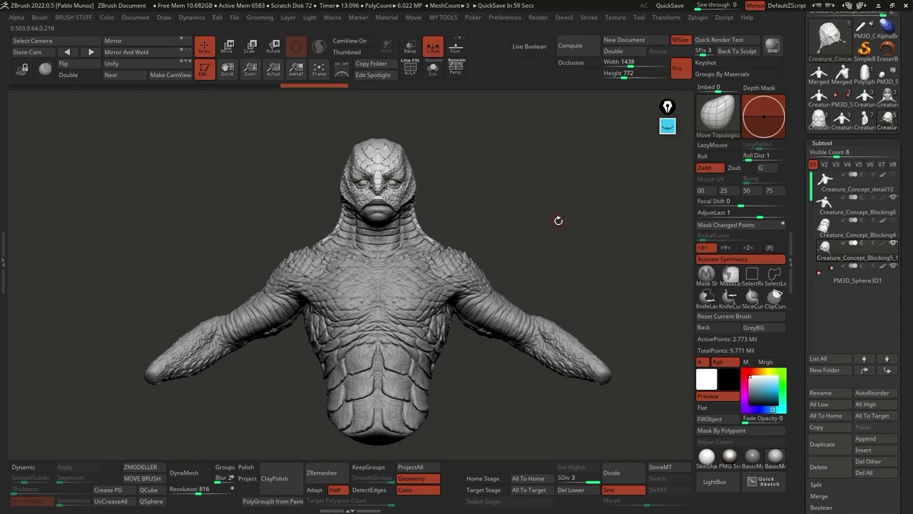
# Step: Switch to the Standard brush with LazyMouse and Zadd off and Rgb on for painting color only
pyautogui.press('b')
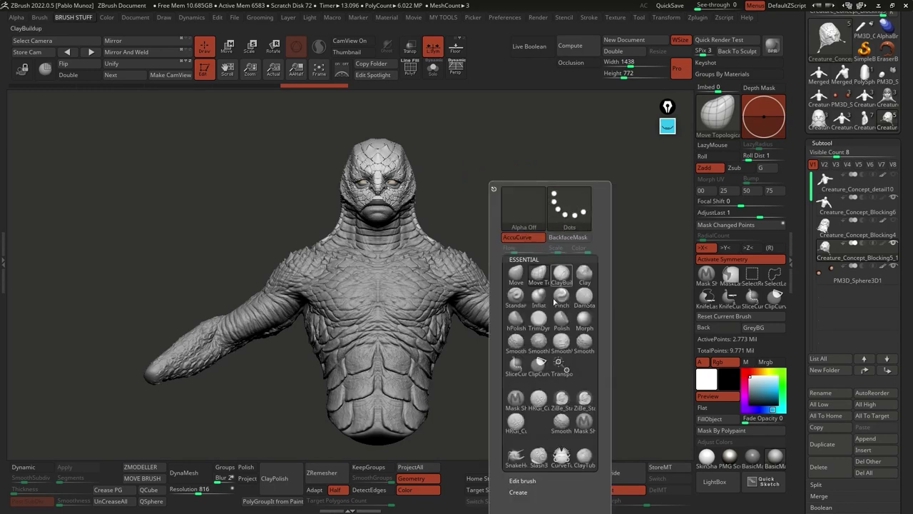
pyautogui.press('s')
pyautogui.press('t')
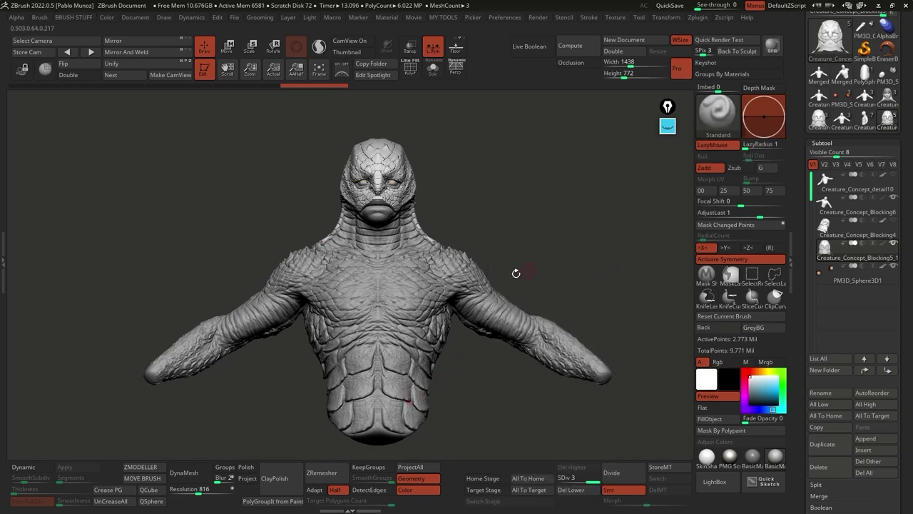
pyautogui.click(717, 145)
pyautogui.click(711, 169)
pyautogui.click(736, 362)
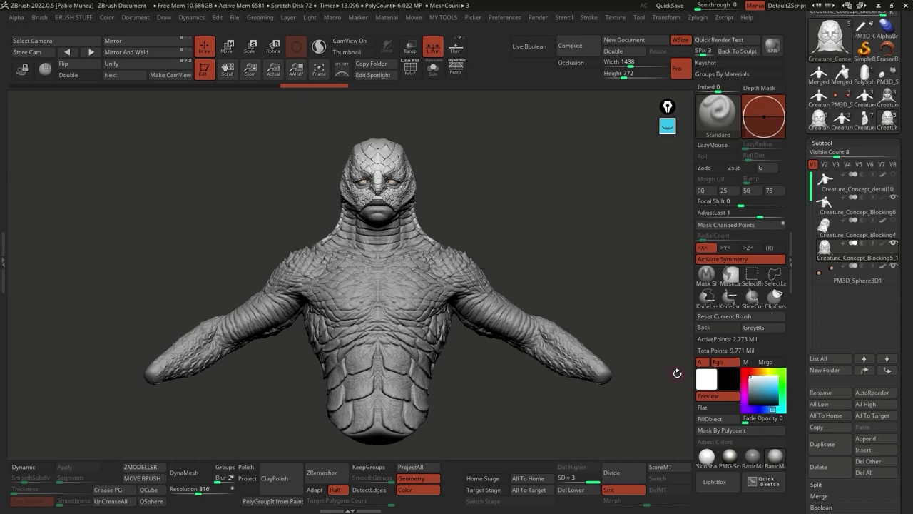
pyautogui.press('space')
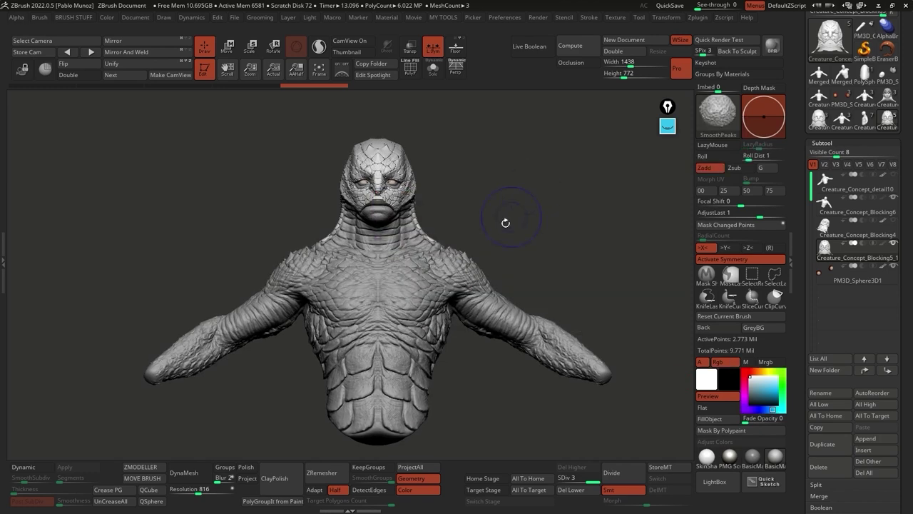
# Step: Choose the SkinShade material and a green main color (RGB 46, 116, 69), and fill the head scales and body subtools with it
pyautogui.click(708, 458)
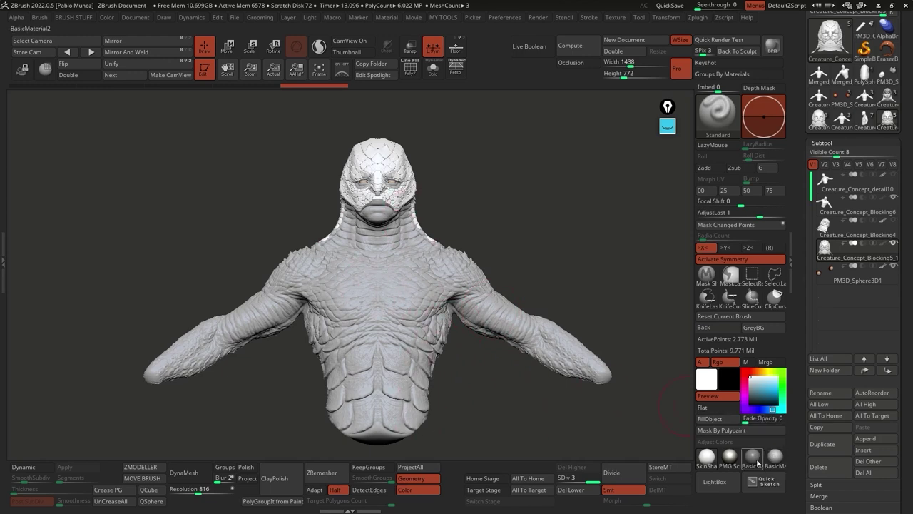
pyautogui.click(730, 459)
pyautogui.moveTo(773, 382)
pyautogui.mouseDown()
pyautogui.moveTo(782, 392)
pyautogui.moveTo(761, 395)
pyautogui.mouseUp()
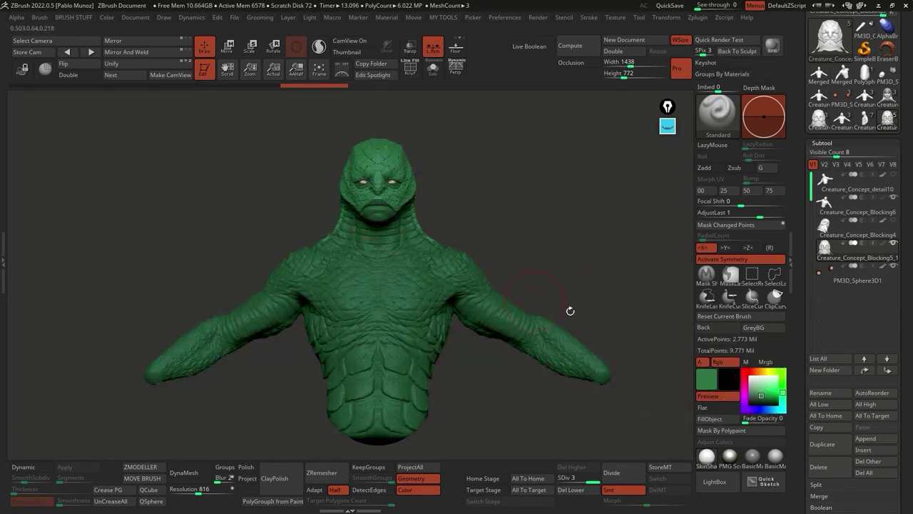
pyautogui.click(710, 419)
pyautogui.click(853, 210)
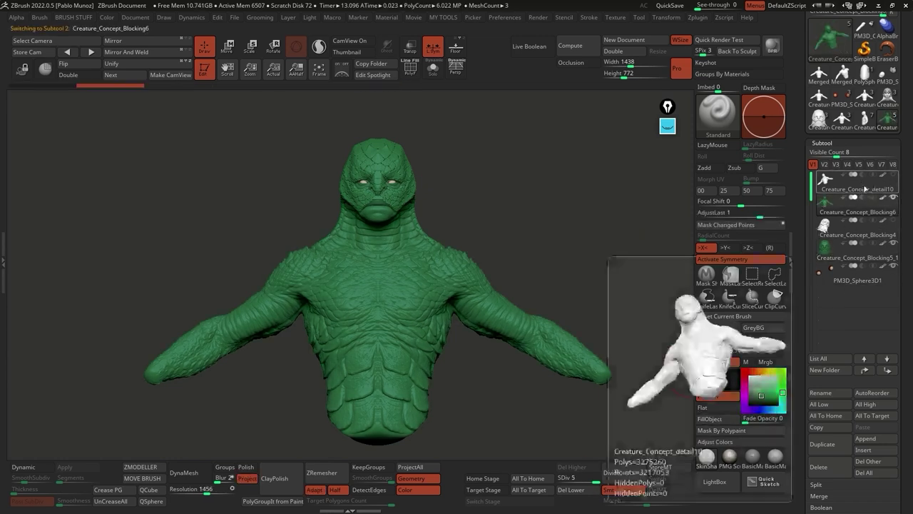
# Step: Group Creature_Concept_detail10 and Creature_Concept_Blocking4 in a new subtool folder with the default name and keep the folder hidden
pyautogui.click(866, 188)
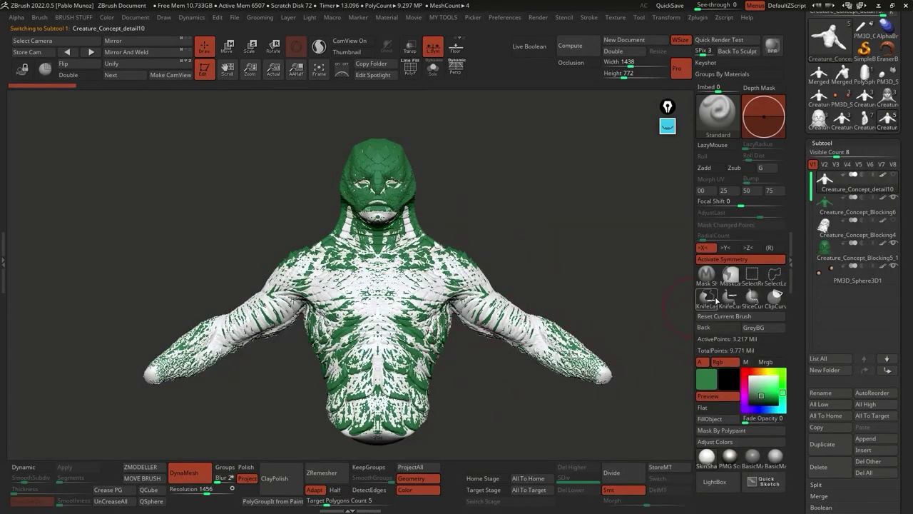
pyautogui.click(831, 372)
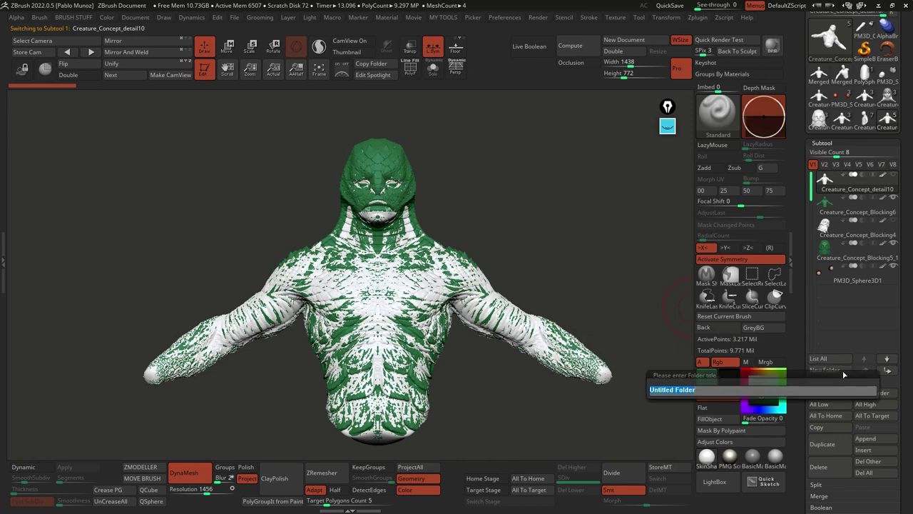
pyautogui.press('Return')
pyautogui.moveTo(827, 230); pyautogui.dragTo(883, 234)
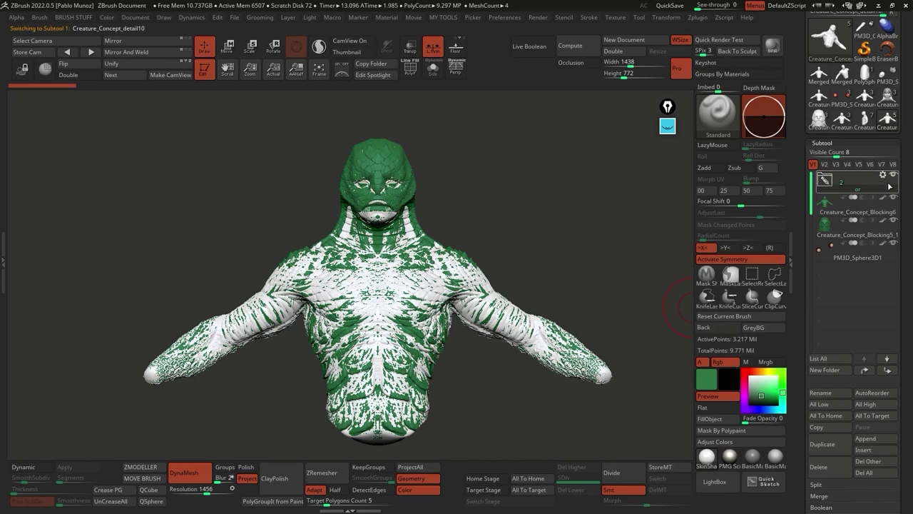
pyautogui.click(883, 234)
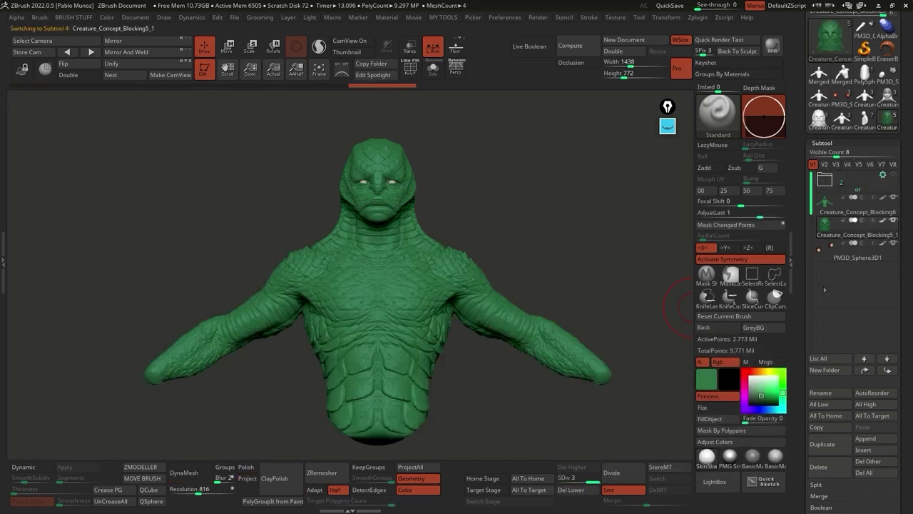
pyautogui.click(892, 200)
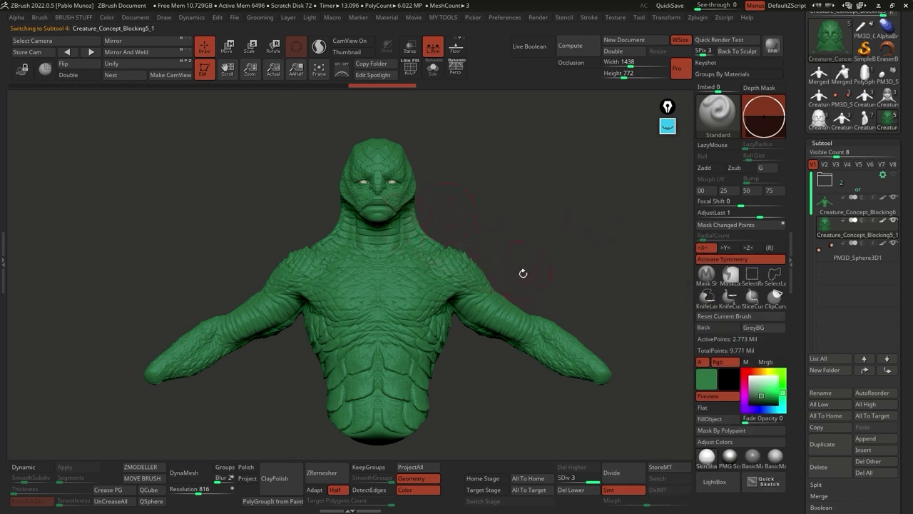
# Step: Compute an ambient occlusion mask on the Creature_Concept_Blocking6 body subtool and invert it
pyautogui.click(842, 212)
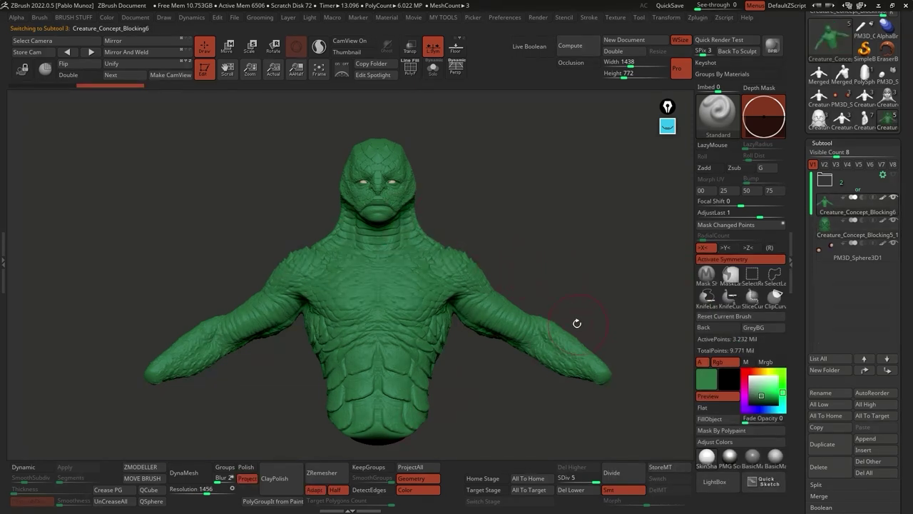
pyautogui.click(575, 49)
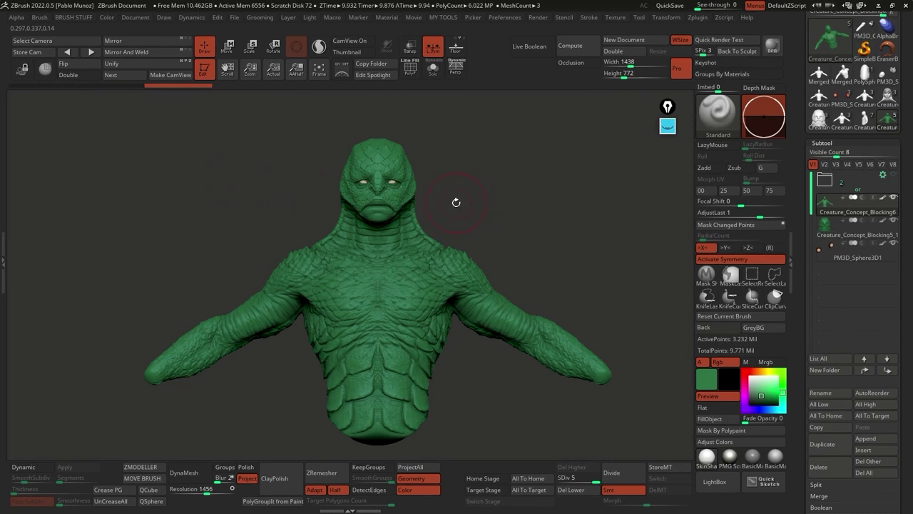
pyautogui.click(697, 19)
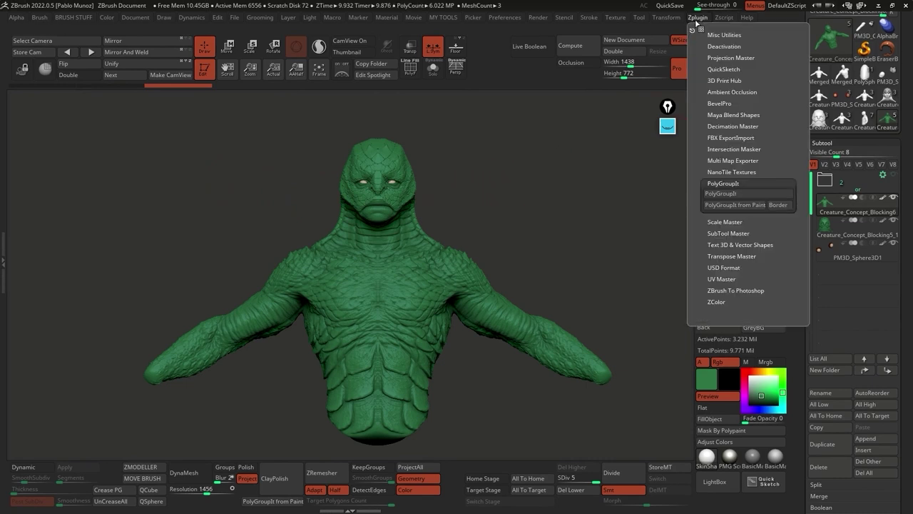
pyautogui.click(728, 93)
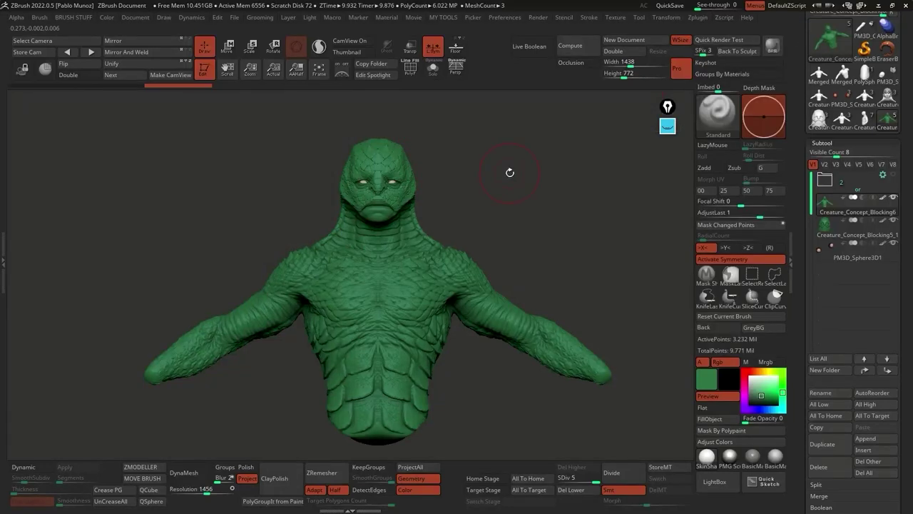
pyautogui.press('ctrl')
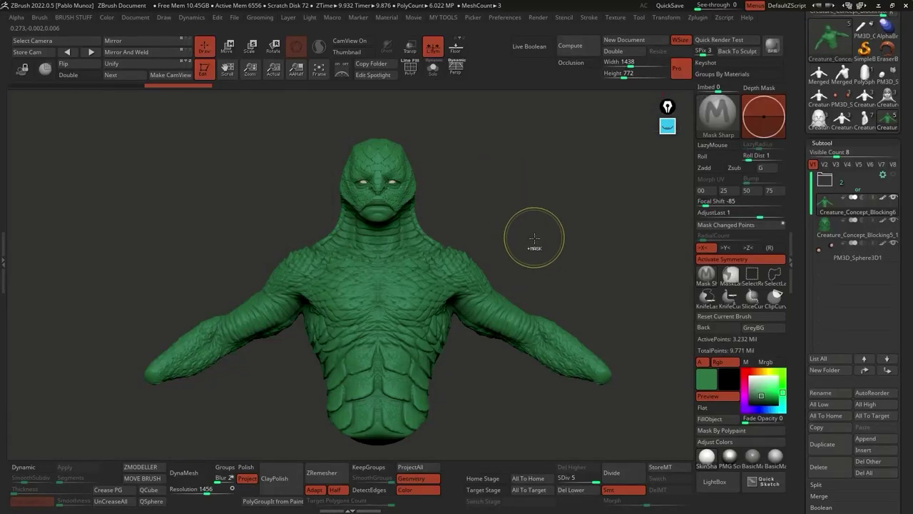
pyautogui.keyDown('ctrl'); pyautogui.click(523, 188); pyautogui.keyUp('ctrl')
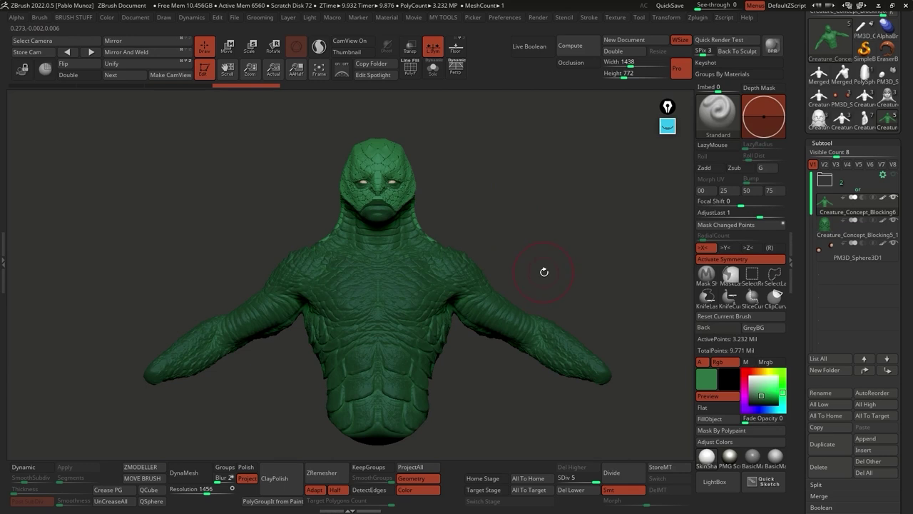
# Step: Open the Masking settings and toggle Inverse back and forth to compare the masked and unmasked areas
pyautogui.moveTo(804, 336); pyautogui.dragTo(846, 216)
pyautogui.click(827, 242)
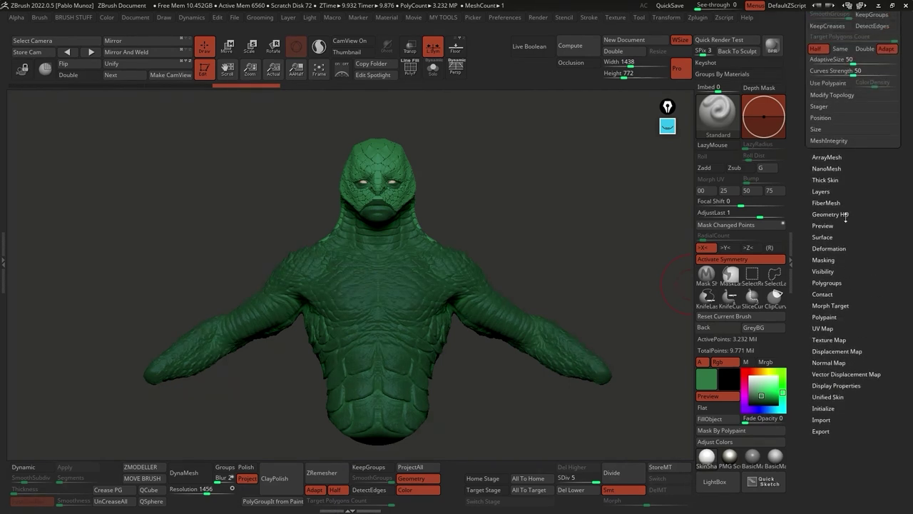
pyautogui.click(823, 260)
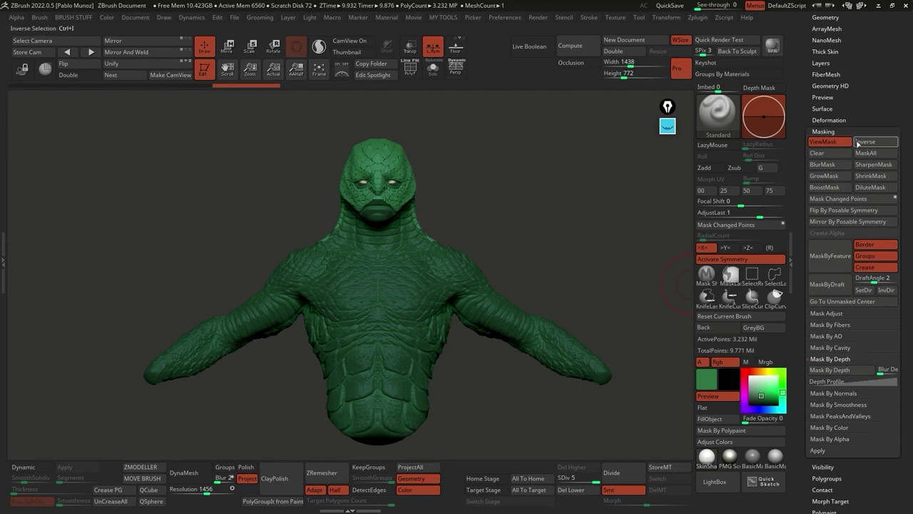
pyautogui.click(859, 142)
pyautogui.click(860, 142)
pyautogui.click(874, 143)
pyautogui.click(874, 142)
# Step: Turn off ViewMask to hide the mask shading on the body
pyautogui.click(833, 141)
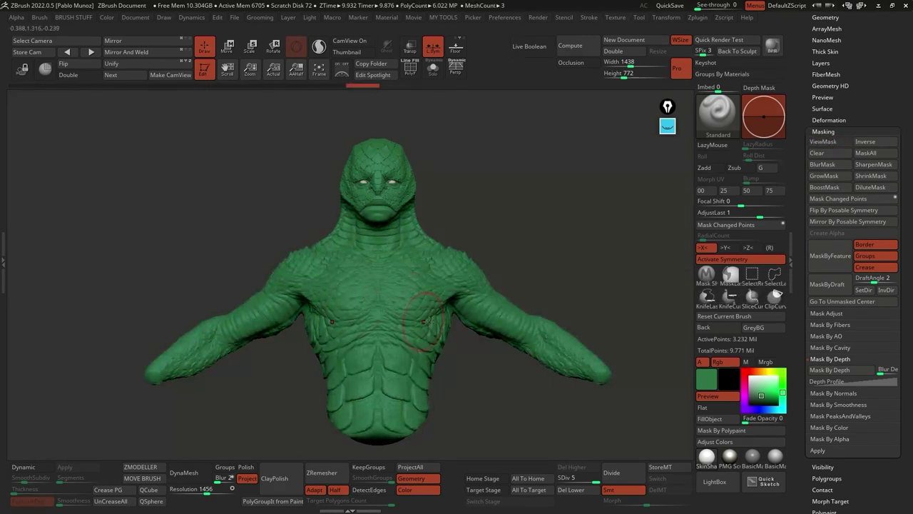
pyautogui.click(822, 142)
pyautogui.click(824, 142)
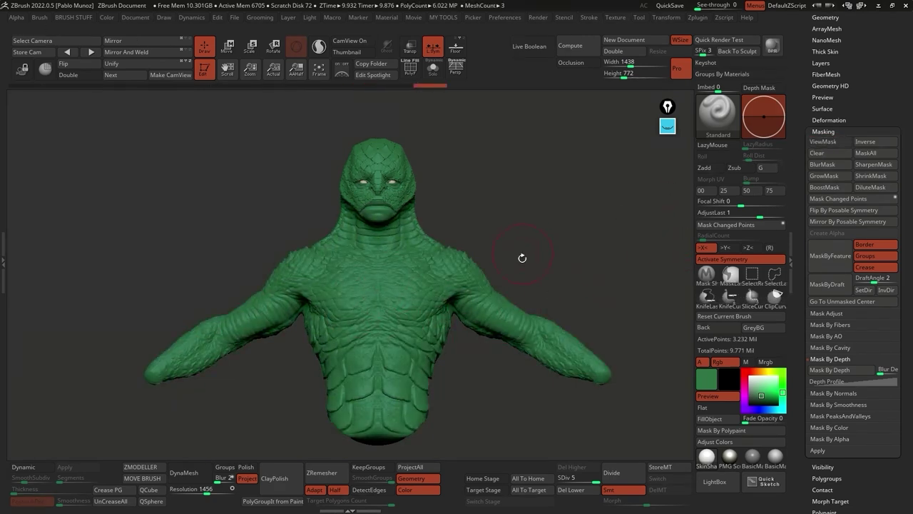
# Step: Set the Standard brush's stroke type to Spray for painting the body
pyautogui.press('space')
pyautogui.click(556, 212)
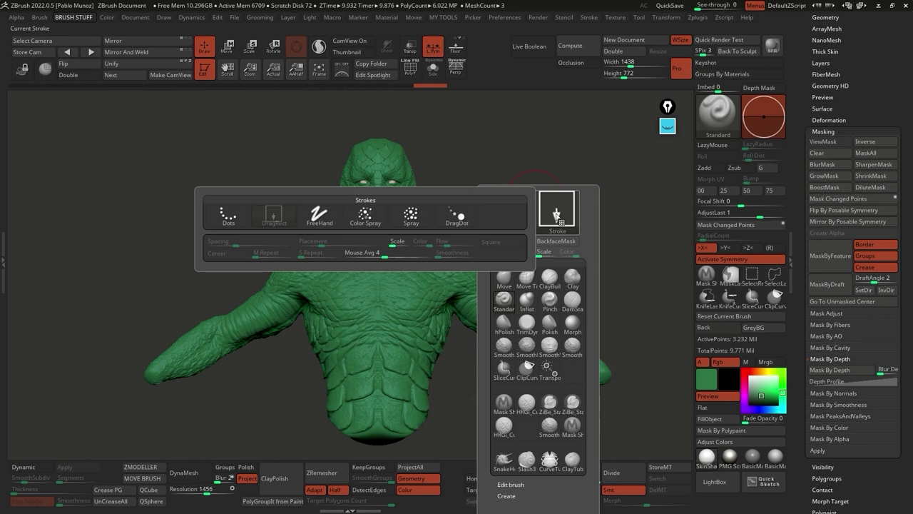
pyautogui.click(448, 208)
pyautogui.press('space')
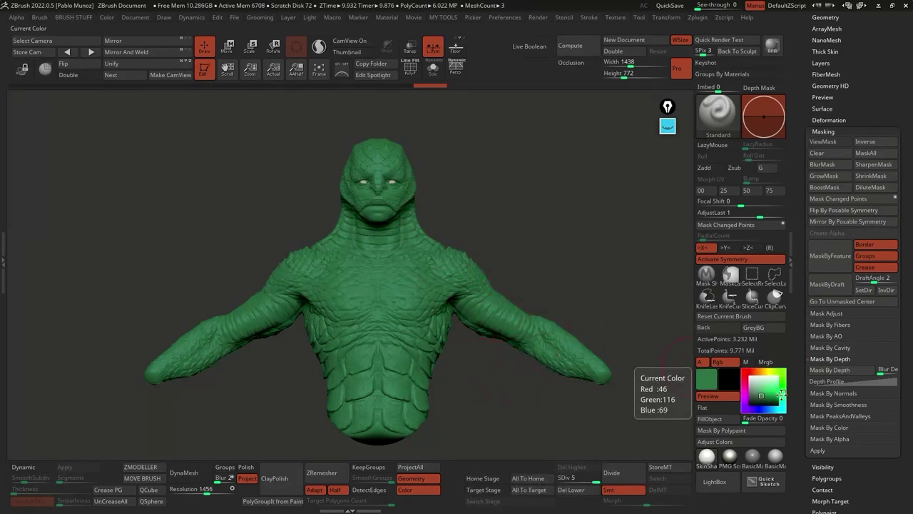
# Step: Choose a dark teal and fill the masked Creature_Concept_Blocking6 body with it to darken the recesses
pyautogui.moveTo(783, 394); pyautogui.dragTo(784, 408)
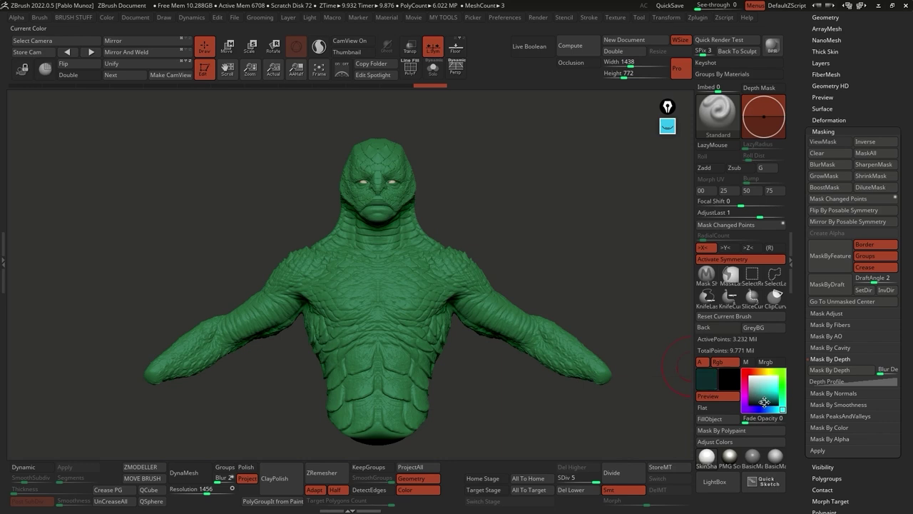
pyautogui.click(716, 423)
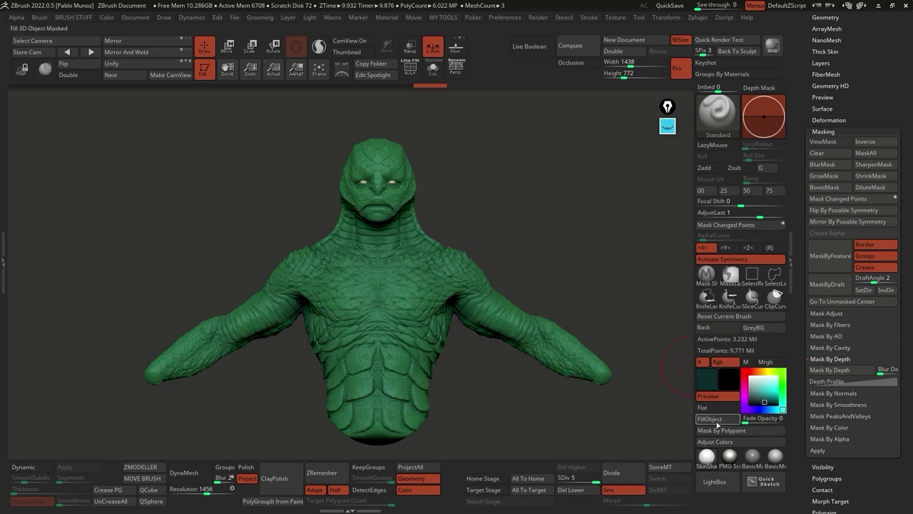
pyautogui.moveTo(461, 333); pyautogui.dragTo(468, 293, button='right')
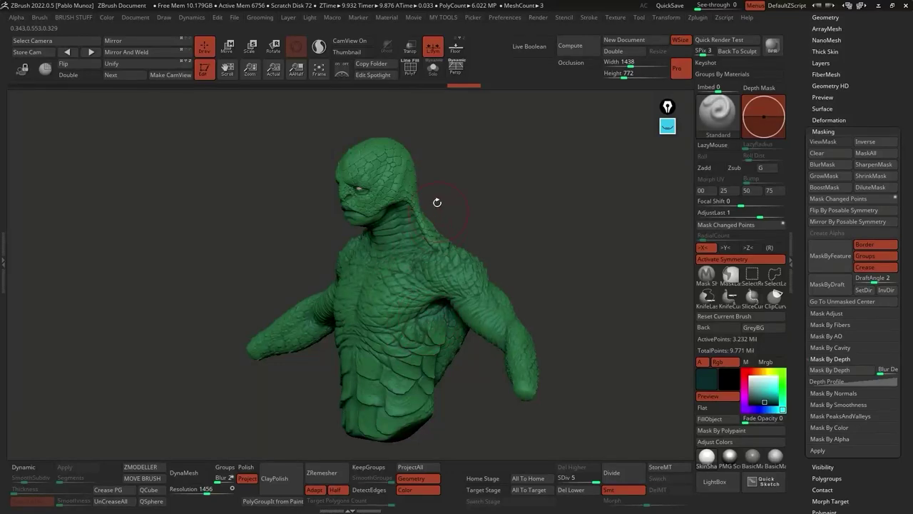
pyautogui.moveTo(483, 280); pyautogui.dragTo(552, 367, button='right')
pyautogui.moveTo(574, 411); pyautogui.dragTo(546, 253, button='right')
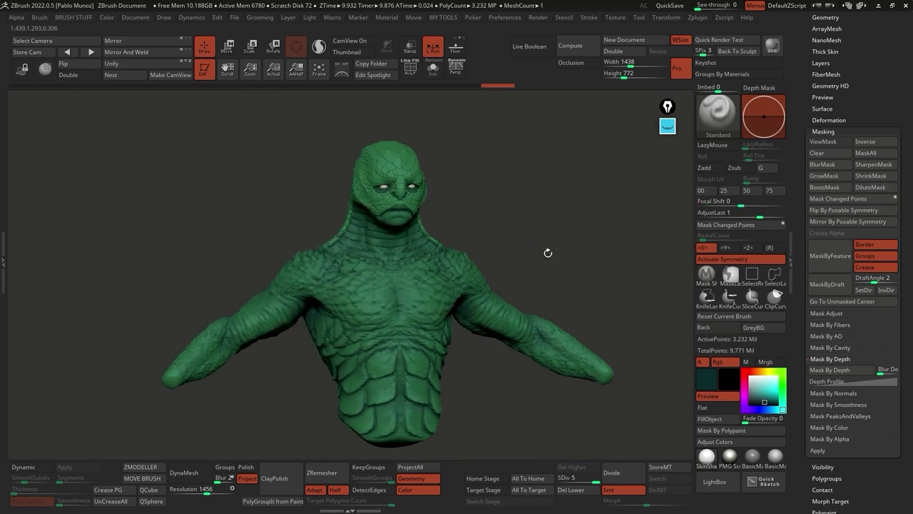
pyautogui.moveTo(428, 414); pyautogui.dragTo(439, 397, button='right')
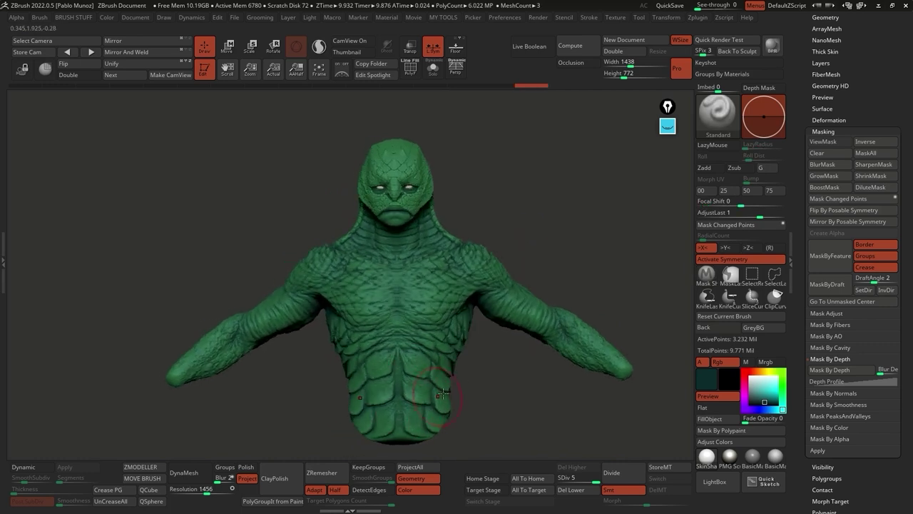
pyautogui.moveTo(499, 321); pyautogui.dragTo(457, 235, button='right')
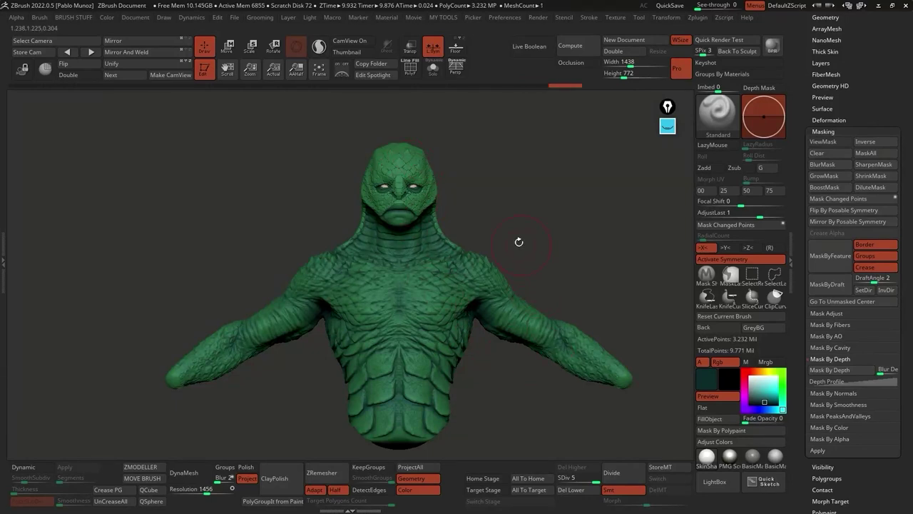
# Step: Compute an ambient occlusion mask on the Creature_Concept_Blocking5_1 head, hide the mask shading and fill the head with the dark teal
pyautogui.keyDown('alt'); pyautogui.click(407, 146); pyautogui.keyUp('alt')
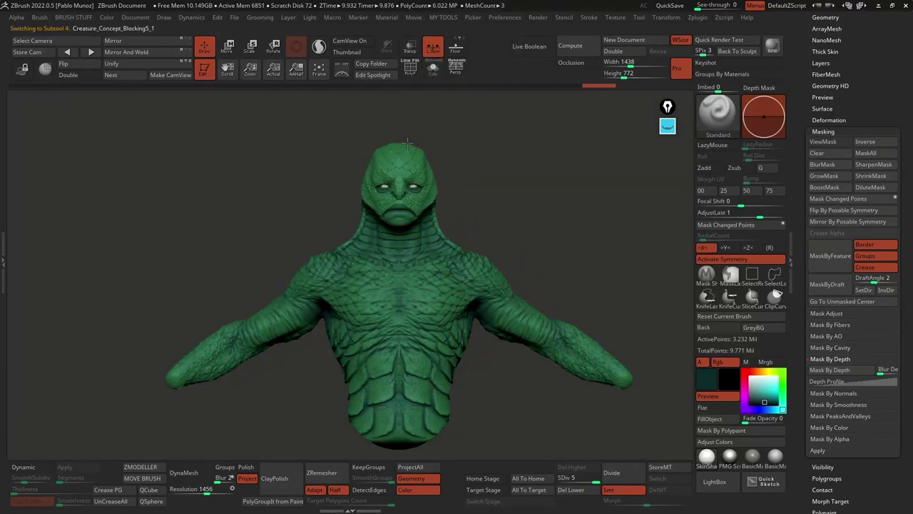
pyautogui.click(570, 46)
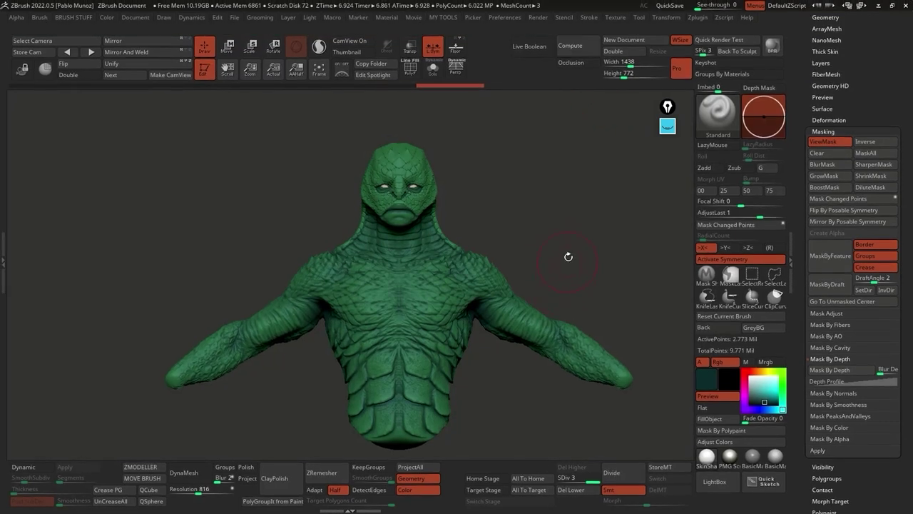
pyautogui.click(830, 141)
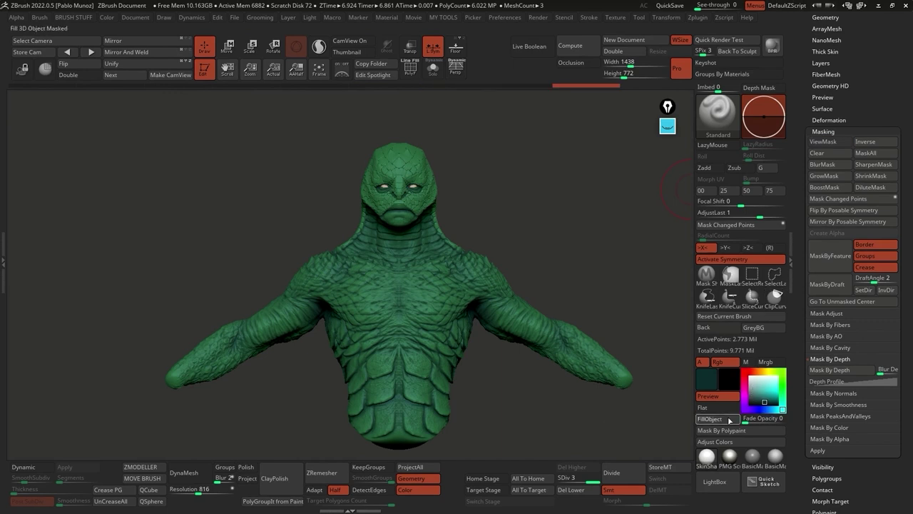
pyautogui.moveTo(571, 295)
pyautogui.mouseDown()
pyautogui.moveTo(526, 310)
pyautogui.moveTo(538, 293)
pyautogui.mouseUp()
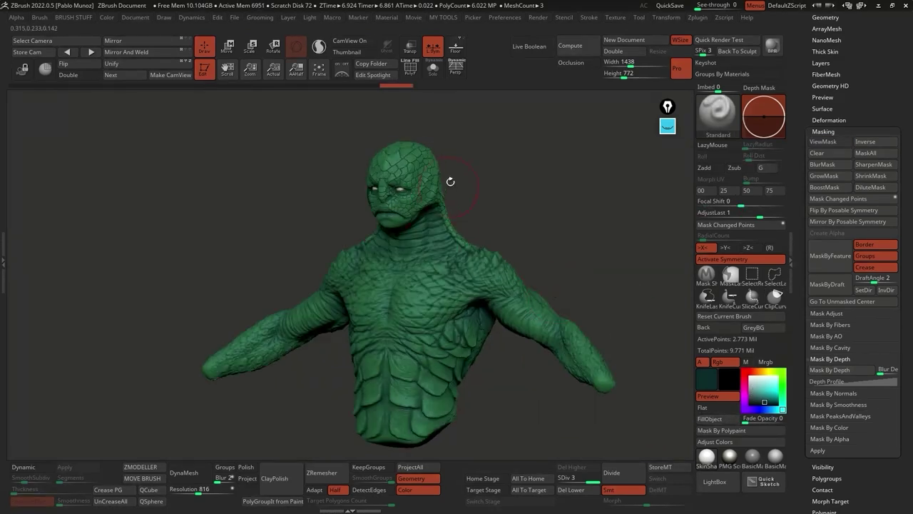
pyautogui.moveTo(450, 182); pyautogui.dragTo(415, 286)
pyautogui.moveTo(542, 257); pyautogui.dragTo(513, 290)
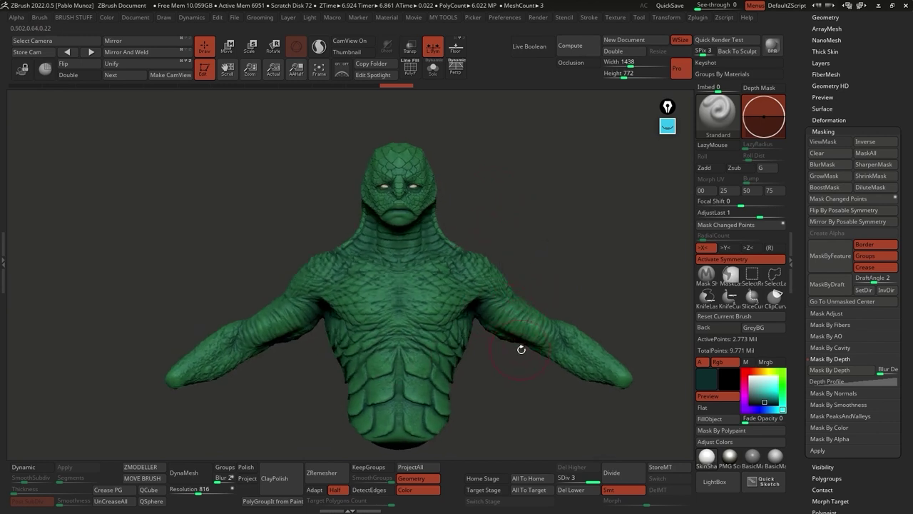
# Step: Select the Creature_Concept_Blocking6 body and paint its chest and abdomen with a muted sandy yellow
pyautogui.keyDown('alt'); pyautogui.click(434, 269); pyautogui.keyUp('alt')
pyautogui.click(764, 372)
pyautogui.moveTo(765, 391); pyautogui.dragTo(757, 389)
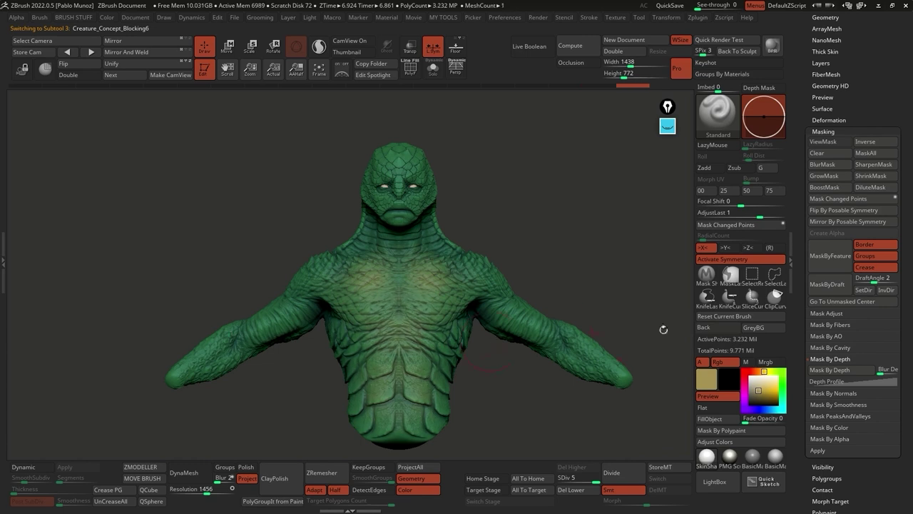
# Step: Paint pale blue-green over the body's neck, upper chest and arms
pyautogui.click(781, 403)
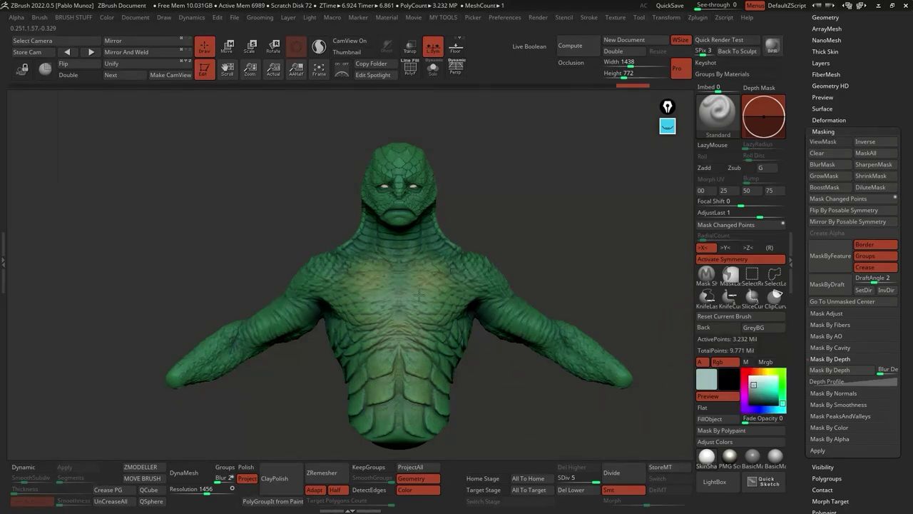
pyautogui.moveTo(407, 246); pyautogui.dragTo(417, 223, button='right')
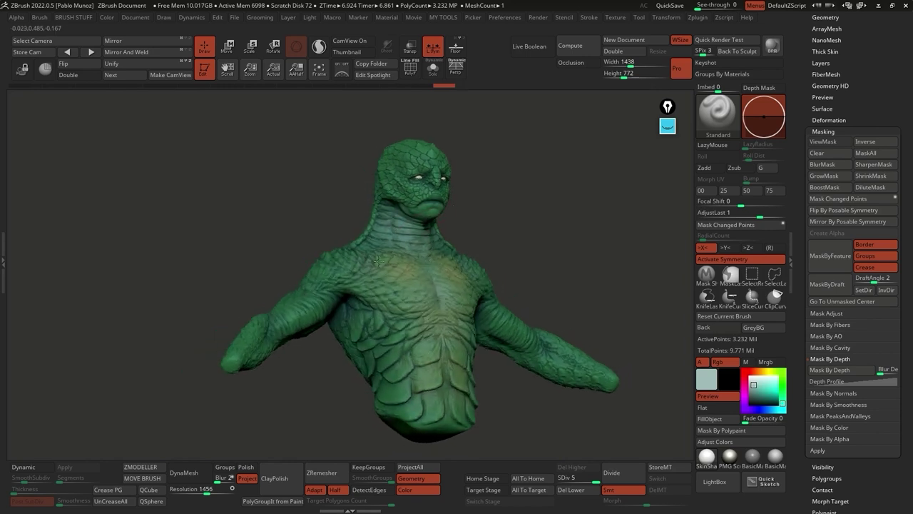
pyautogui.keyDown('shift'); pyautogui.moveTo(332, 282); pyautogui.dragTo(448, 273, button='right'); pyautogui.keyUp('shift')
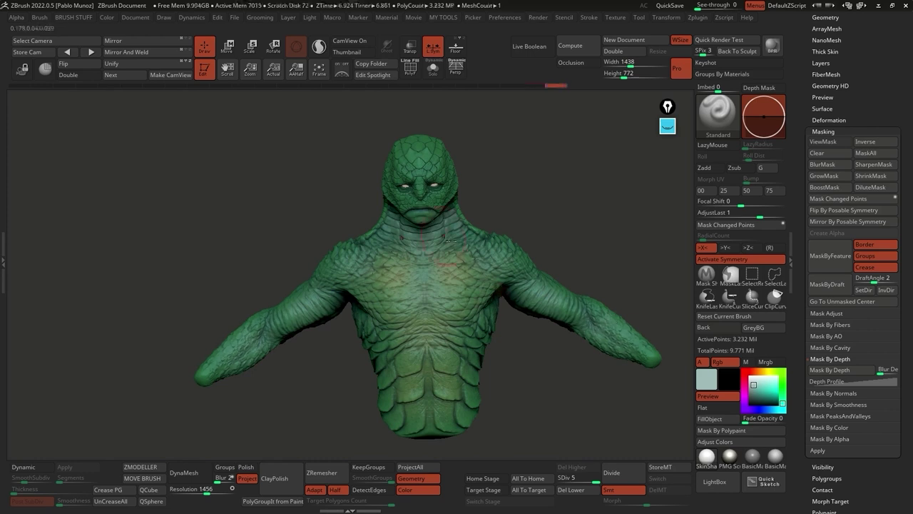
# Step: Choose a very dark green and paint the creature's back and the backs of the shoulders with it
pyautogui.click(770, 409)
pyautogui.moveTo(770, 408)
pyautogui.mouseDown()
pyautogui.moveTo(782, 386)
pyautogui.moveTo(780, 398)
pyautogui.mouseUp()
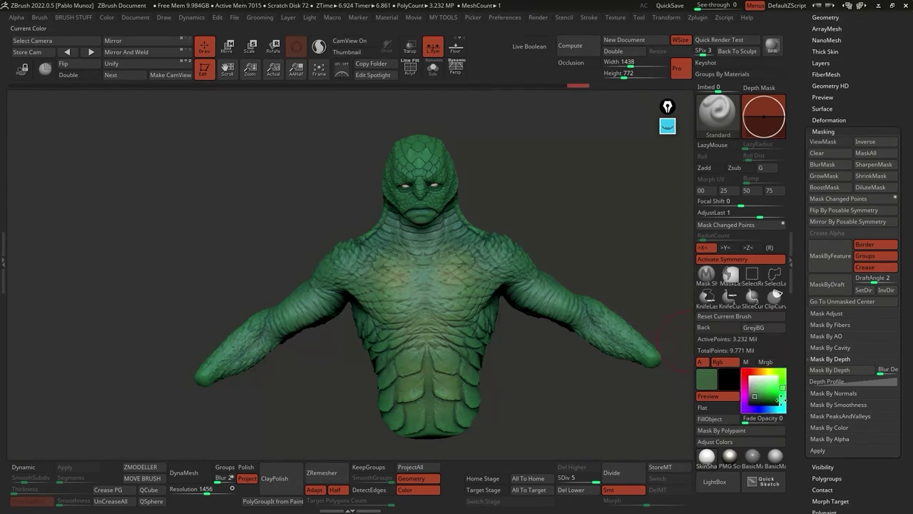
pyautogui.click(755, 401)
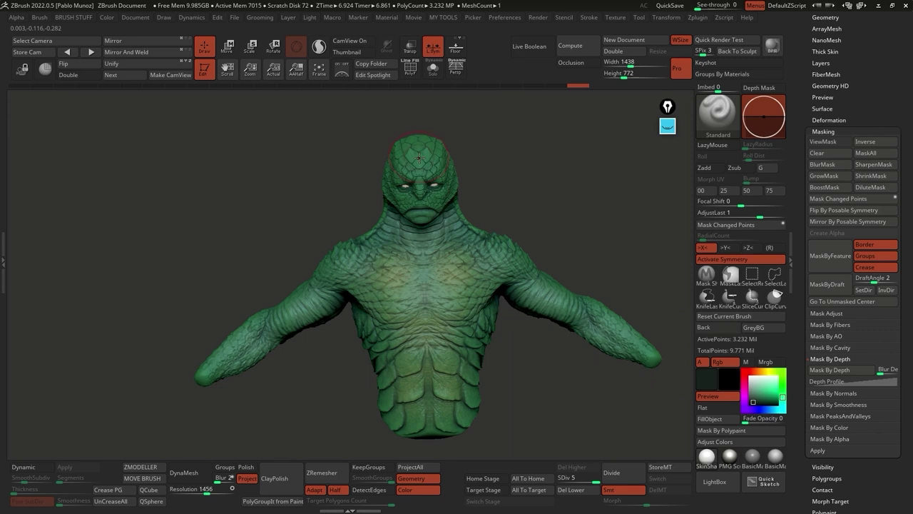
pyautogui.moveTo(436, 187); pyautogui.dragTo(490, 162, button='right')
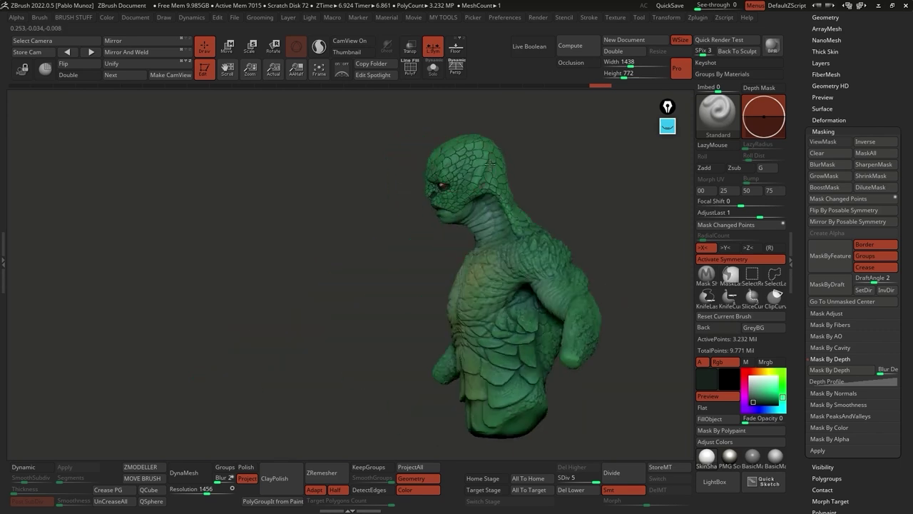
pyautogui.moveTo(597, 314); pyautogui.dragTo(437, 241, button='right')
pyautogui.moveTo(407, 303)
pyautogui.mouseDown()
pyautogui.moveTo(491, 262)
pyautogui.moveTo(411, 285)
pyautogui.moveTo(464, 385)
pyautogui.moveTo(465, 216)
pyautogui.moveTo(403, 346)
pyautogui.moveTo(410, 364)
pyautogui.moveTo(370, 247)
pyautogui.moveTo(403, 171)
pyautogui.moveTo(394, 164)
pyautogui.mouseUp()
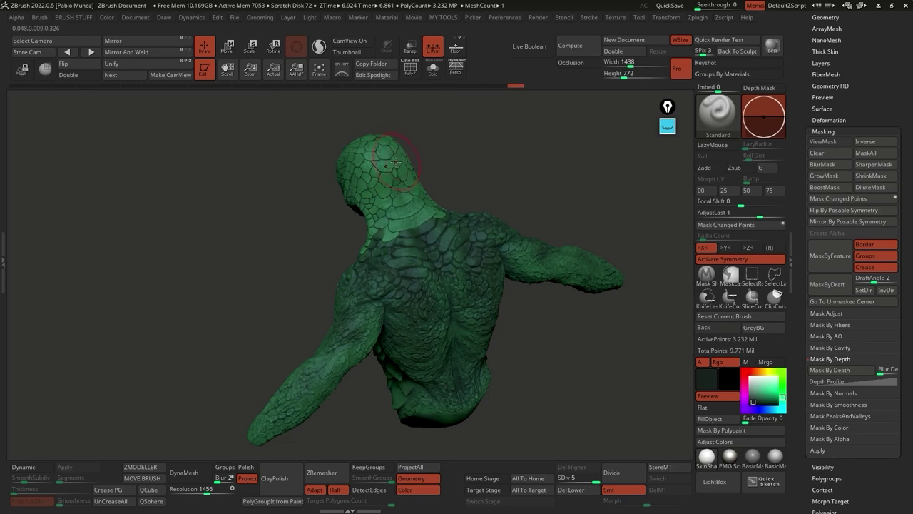
pyautogui.keyDown('shift'); pyautogui.moveTo(393, 167); pyautogui.dragTo(392, 171); pyautogui.keyUp('shift')
# Step: Select the Creature_Concept_Blocking5_1 head and spray the very dark green over the skull and face
pyautogui.keyDown('alt'); pyautogui.click(390, 176); pyautogui.keyUp('alt')
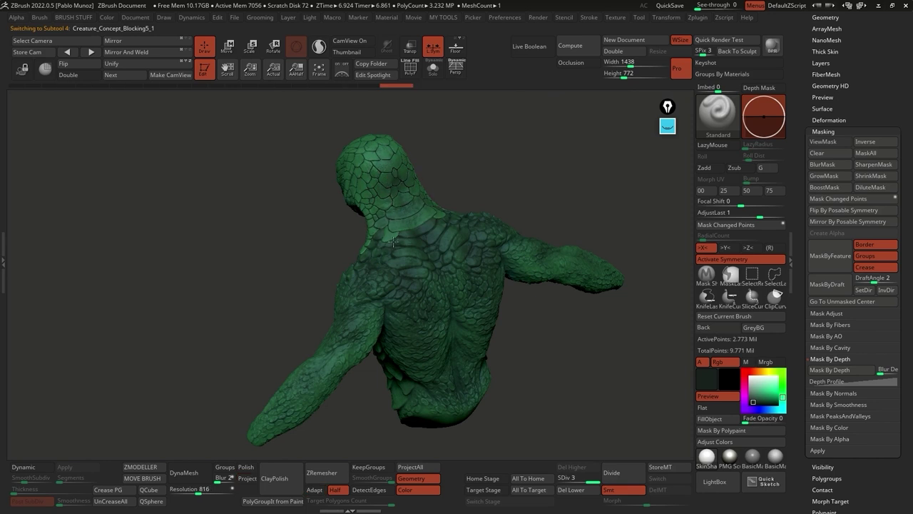
pyautogui.moveTo(360, 154)
pyautogui.mouseDown()
pyautogui.moveTo(420, 164)
pyautogui.moveTo(441, 214)
pyautogui.mouseUp()
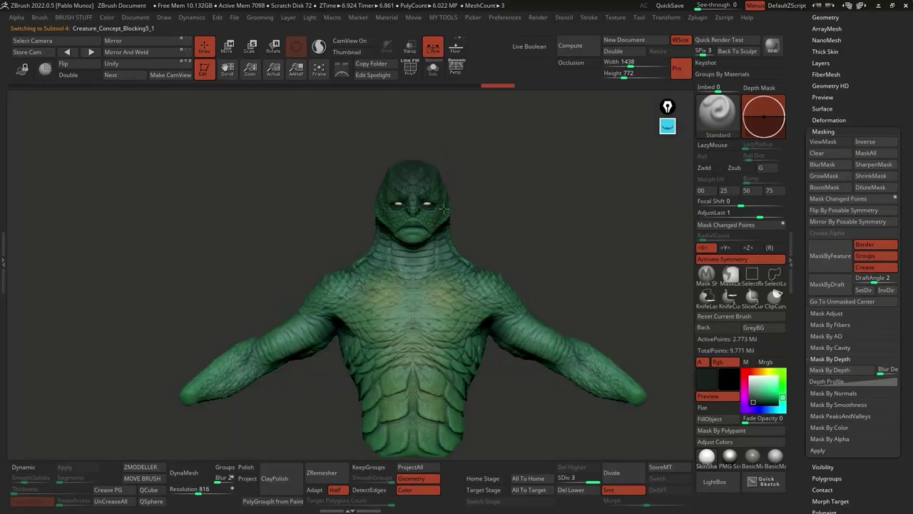
pyautogui.keyDown('alt'); pyautogui.moveTo(468, 265); pyautogui.dragTo(535, 246); pyautogui.keyUp('alt')
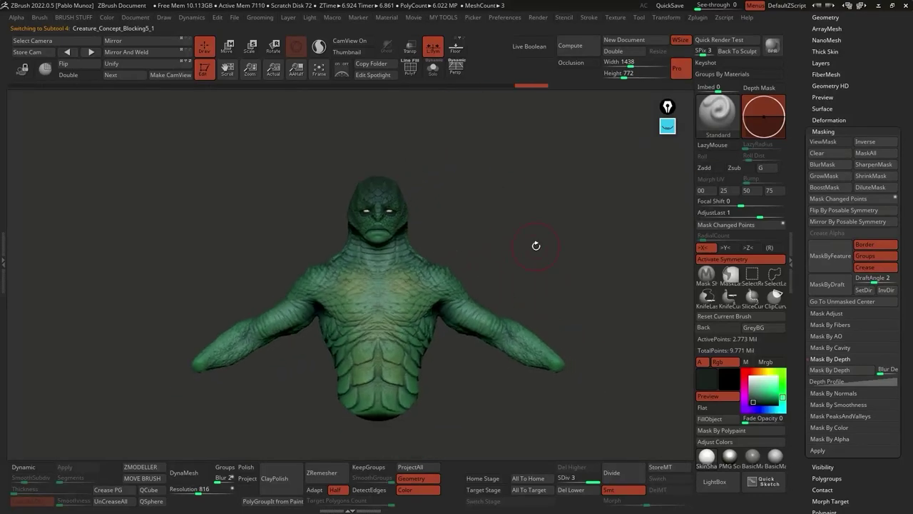
pyautogui.moveTo(427, 261); pyautogui.dragTo(471, 247)
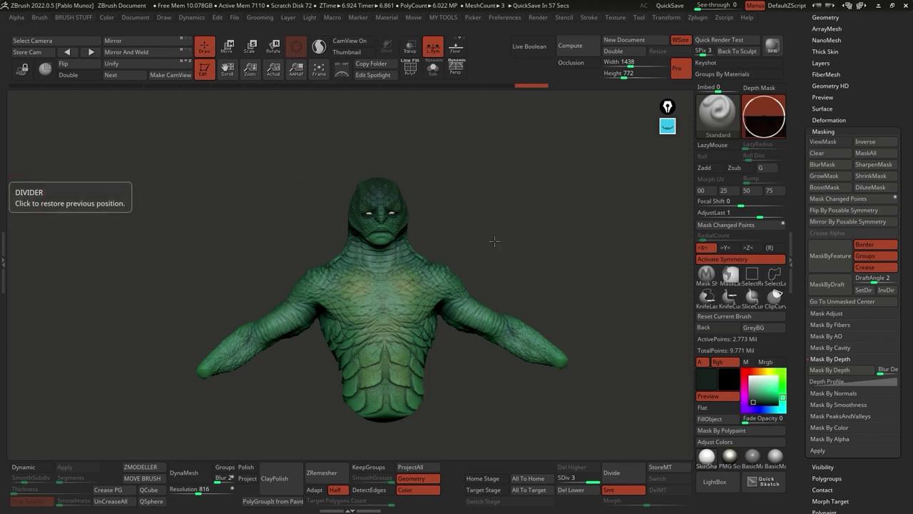
# Step: Select the PM3D_Sphere3D1 eyes subtool and fill it with a dark red
pyautogui.keyDown('ctrl'); pyautogui.moveTo(386, 206); pyautogui.dragTo(431, 376, button='right'); pyautogui.keyUp('ctrl')
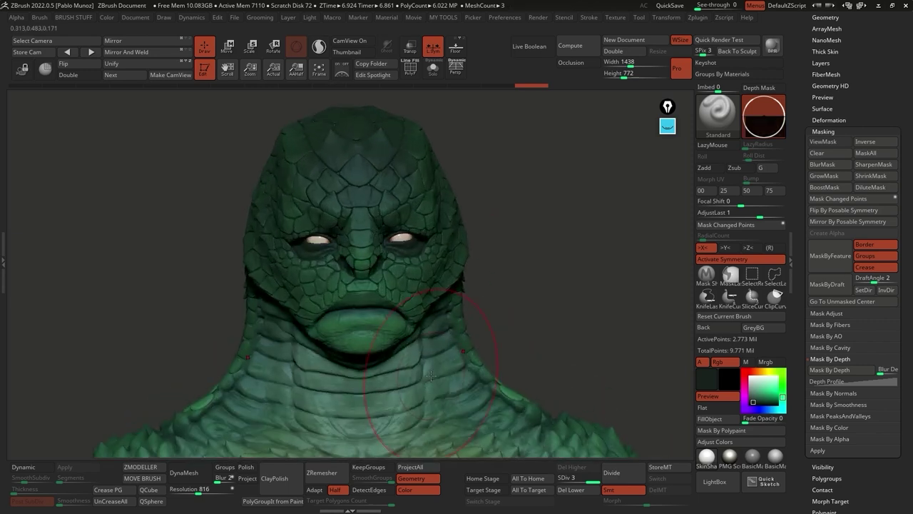
pyautogui.click(433, 67)
pyautogui.click(433, 67)
pyautogui.keyDown('alt'); pyautogui.click(403, 237); pyautogui.keyUp('alt')
pyautogui.click(433, 67)
pyautogui.click(433, 67)
pyautogui.press('space')
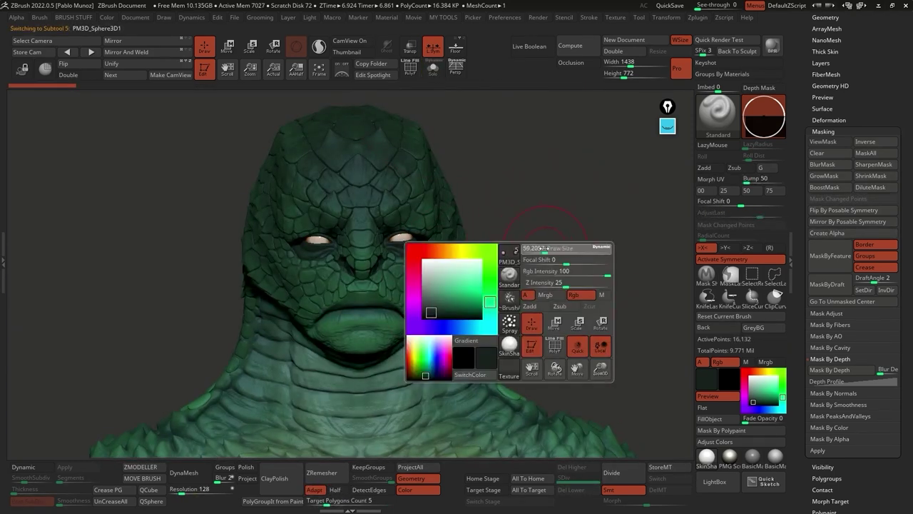
pyautogui.click(753, 373)
pyautogui.click(769, 399)
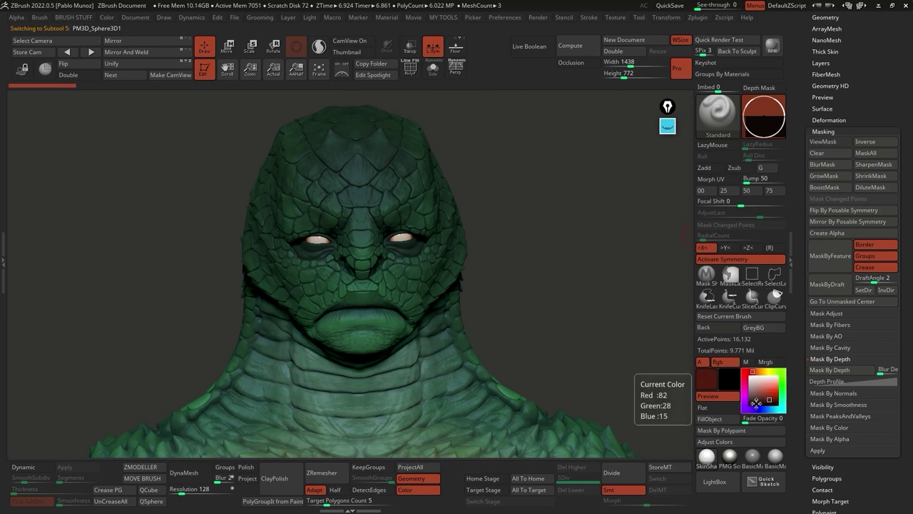
pyautogui.click(710, 419)
# Step: Pick a brighter, more saturated red and set the brush to the Dots stroke with Alpha Off
pyautogui.click(745, 371)
pyautogui.click(774, 393)
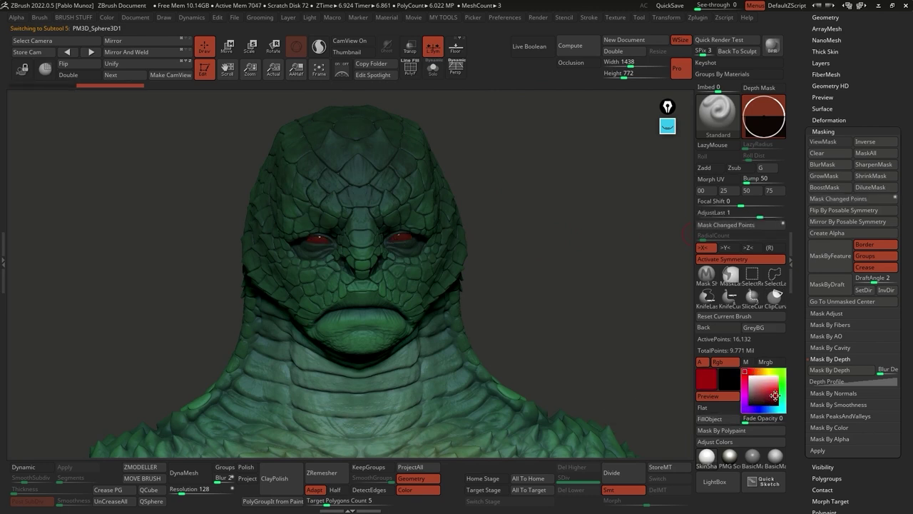
pyautogui.press('b')
pyautogui.click(583, 230)
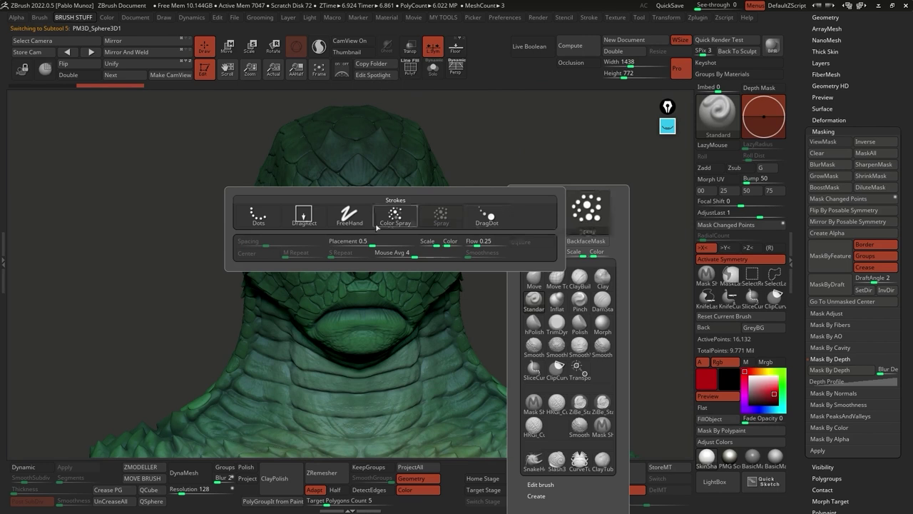
pyautogui.click(304, 214)
pyautogui.press('b')
pyautogui.click(554, 214)
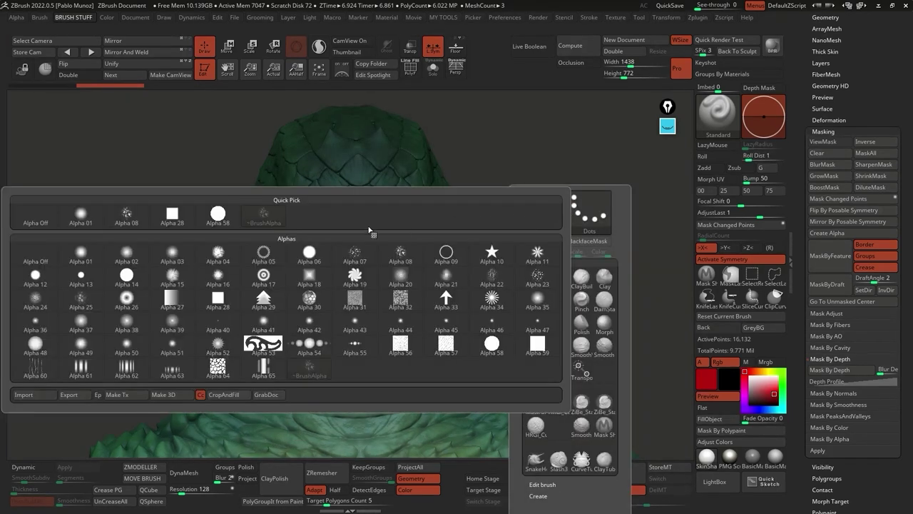
pyautogui.click(35, 215)
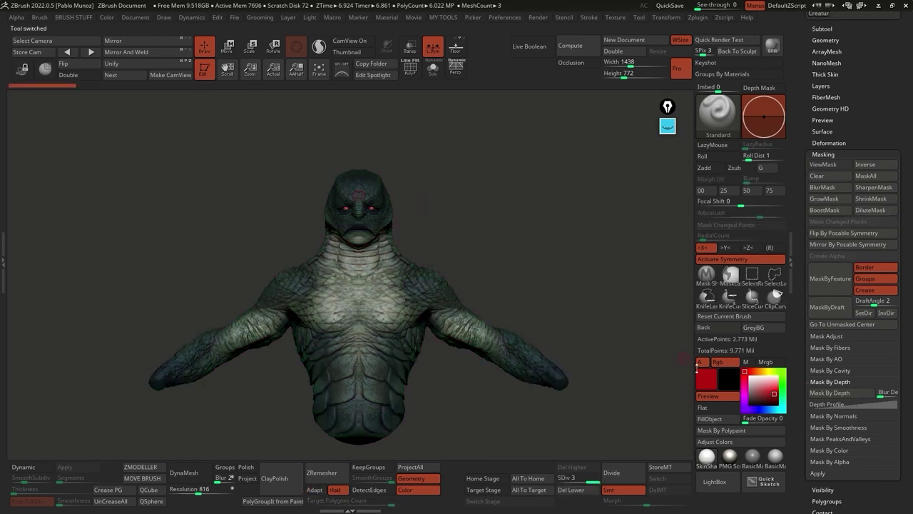
# Step: Leave a canvas snapshot of the finished dark painted bust and switch to the earlier green version beside it for comparison
pyautogui.moveTo(571, 307)
pyautogui.mouseDown()
pyautogui.moveTo(530, 238)
pyautogui.moveTo(473, 210)
pyautogui.moveTo(477, 216)
pyautogui.moveTo(521, 187)
pyautogui.mouseUp()
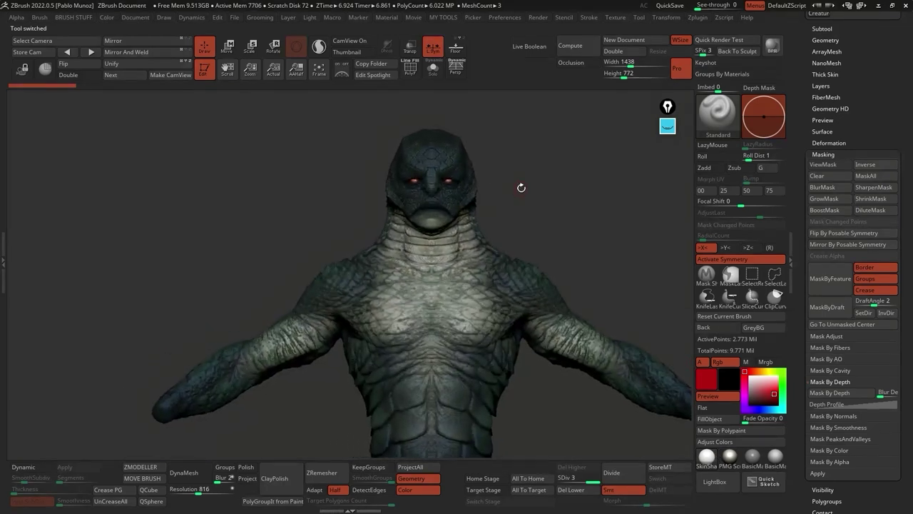
pyautogui.press('shift')
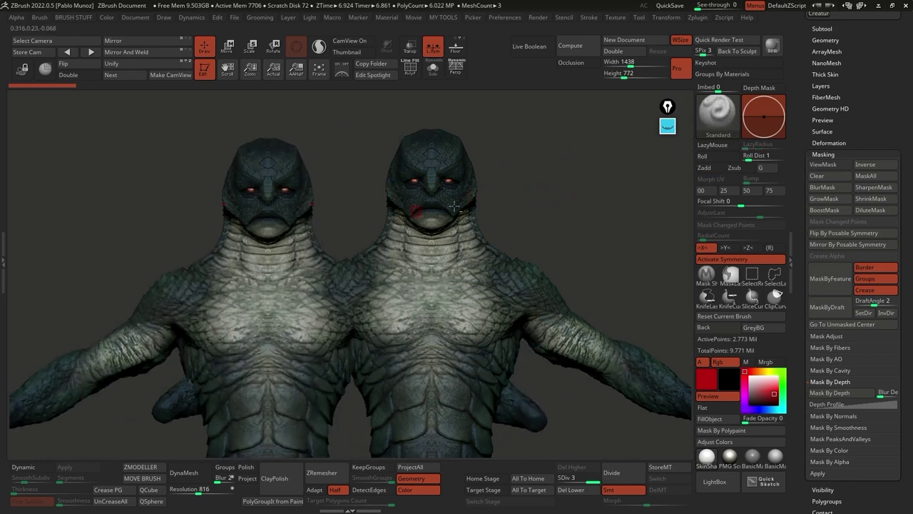
pyautogui.scroll(5, 873, 98)
pyautogui.click(885, 218)
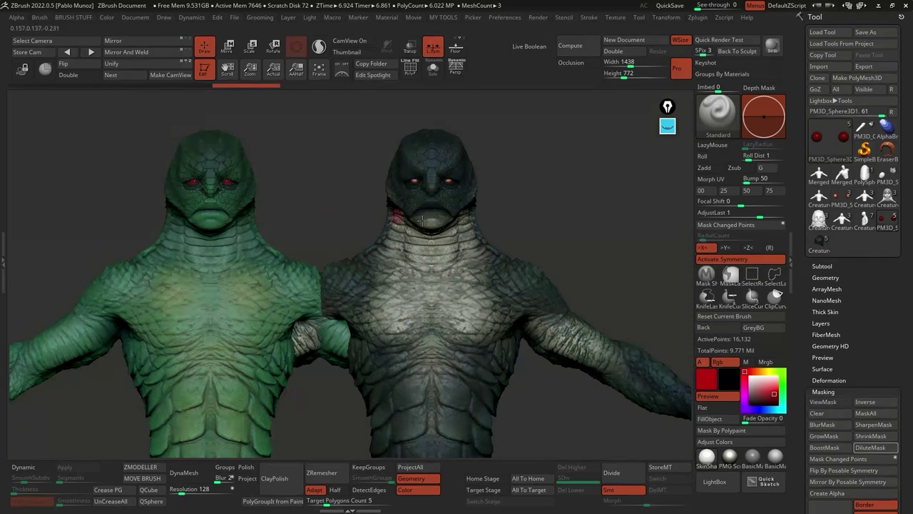
# Step: Select the Creature_Concept_Blocking6 body subtool and open the Adjust Colors dialog for its polypaint
pyautogui.keyDown('alt'); pyautogui.click(239, 257); pyautogui.keyUp('alt')
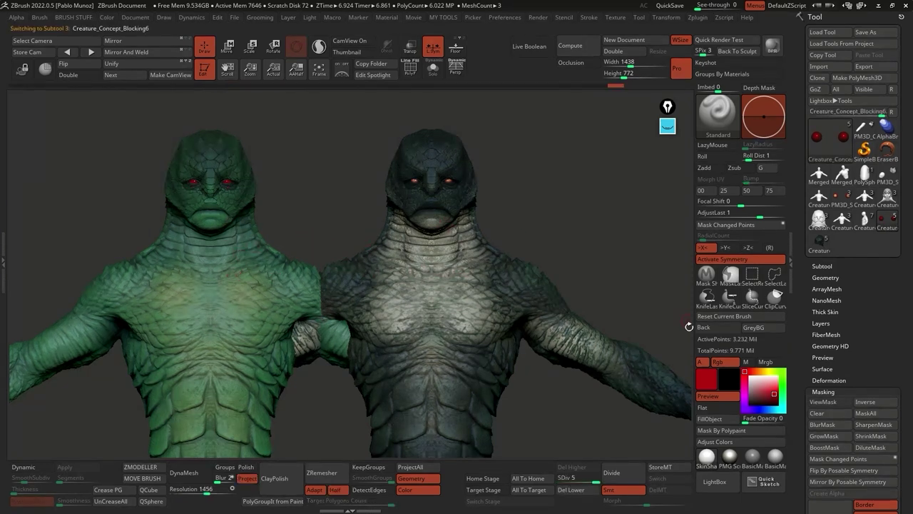
pyautogui.click(431, 76)
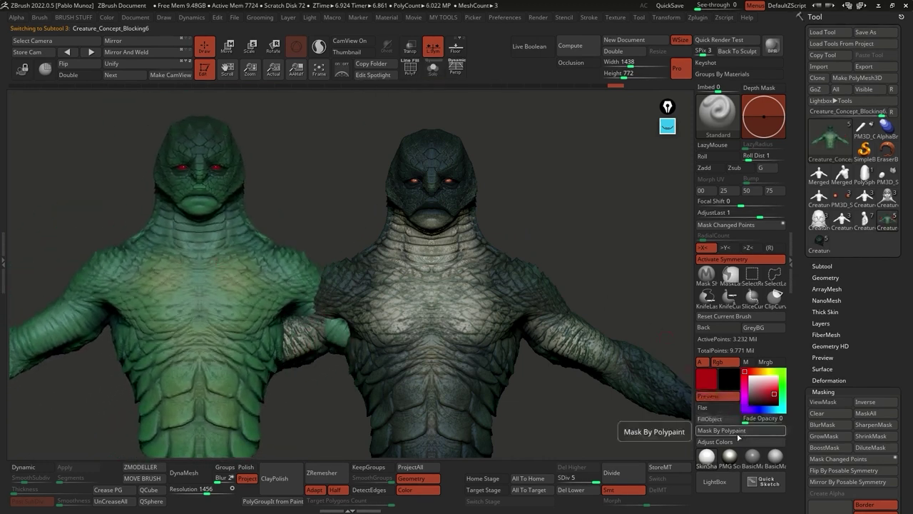
pyautogui.click(823, 357)
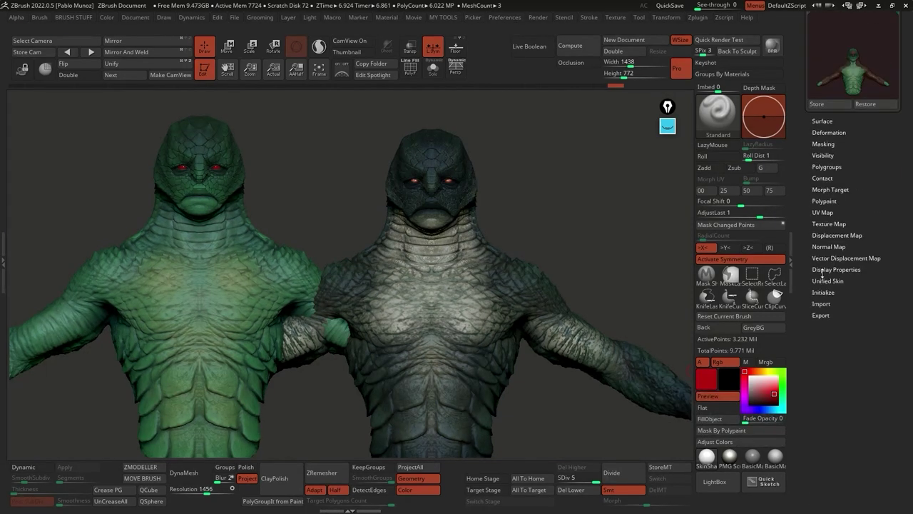
pyautogui.click(835, 201)
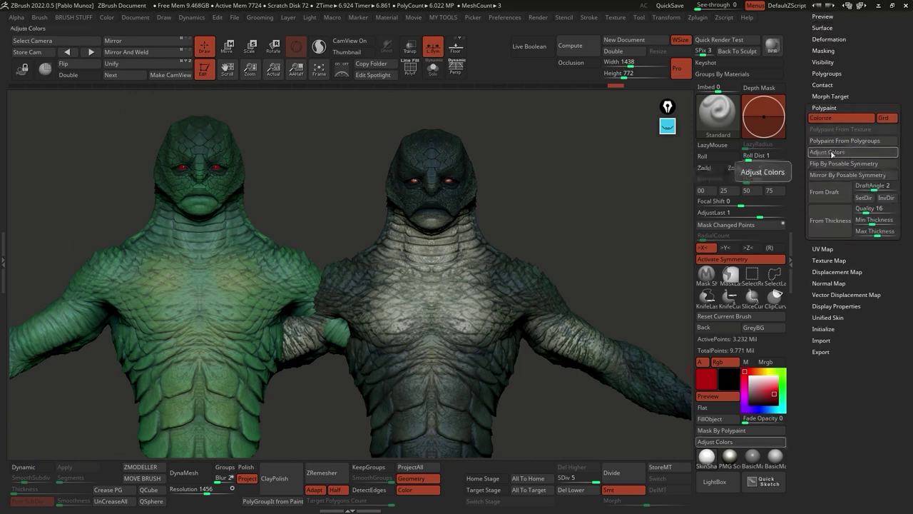
pyautogui.click(828, 153)
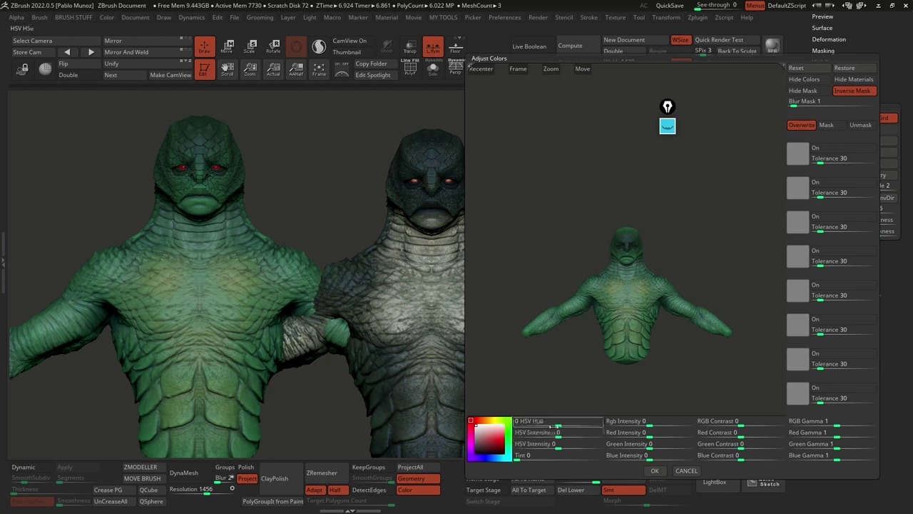
# Step: Darken the body's polypaint with HSV intensity about -0.48, saturation about -0.28 and RGB contrast about 0.06, and accept the adjustment
pyautogui.moveTo(560, 422); pyautogui.dragTo(545, 448)
pyautogui.moveTo(648, 421)
pyautogui.mouseDown()
pyautogui.moveTo(659, 422)
pyautogui.moveTo(649, 422)
pyautogui.mouseUp()
pyautogui.click(743, 422)
pyautogui.moveTo(743, 422); pyautogui.dragTo(740, 434)
pyautogui.click(736, 433)
pyautogui.moveTo(740, 444); pyautogui.dragTo(748, 457)
pyautogui.moveTo(742, 433); pyautogui.dragTo(740, 433)
pyautogui.moveTo(545, 445); pyautogui.dragTo(557, 423)
pyautogui.click(534, 433)
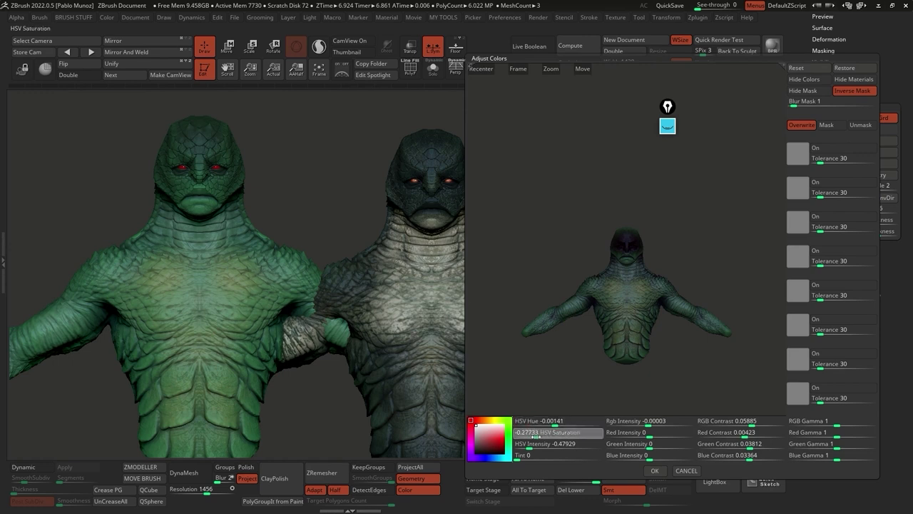
pyautogui.click(654, 470)
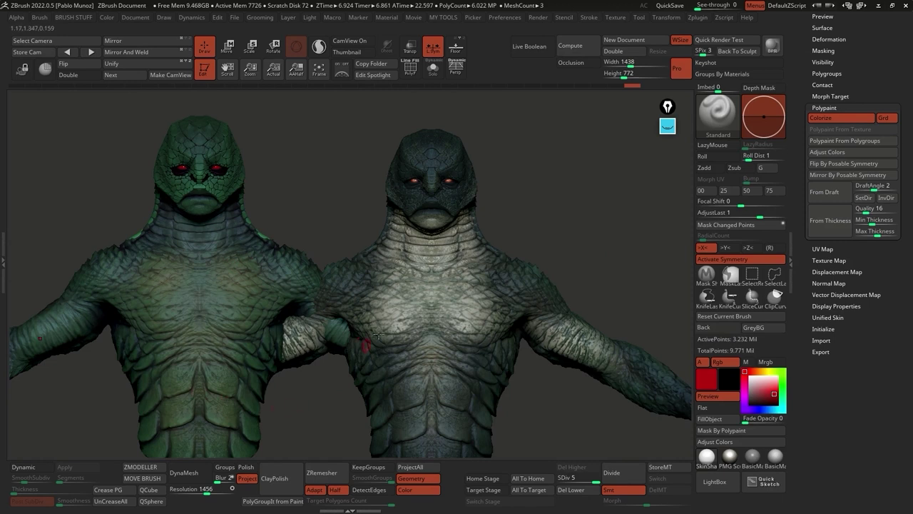
# Step: Clear the comparison snapshot from the canvas and mask the body by peaks and valleys with range 4 and coverage 25
pyautogui.keyDown('ctrl'); pyautogui.keyDown('shift'); pyautogui.click(423, 230); pyautogui.keyUp('shift'); pyautogui.keyUp('ctrl')
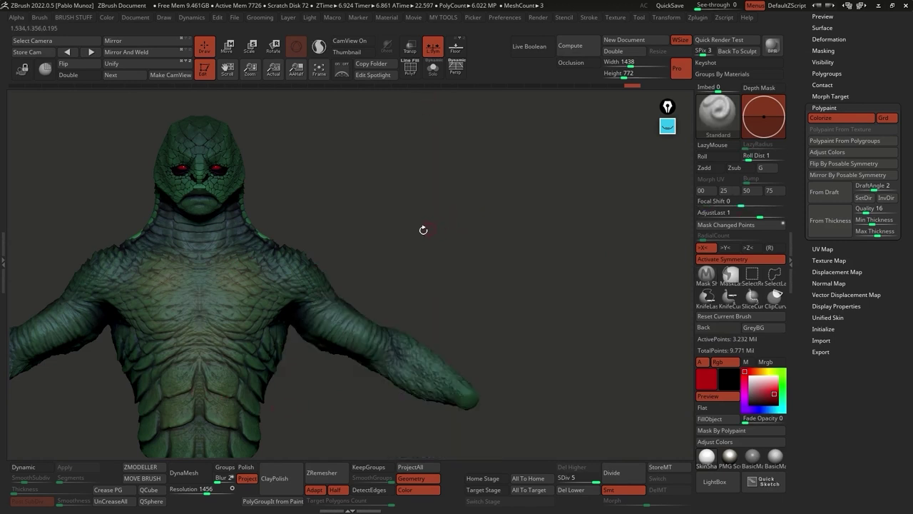
pyautogui.keyDown('alt'); pyautogui.moveTo(335, 232); pyautogui.dragTo(446, 277); pyautogui.keyUp('alt')
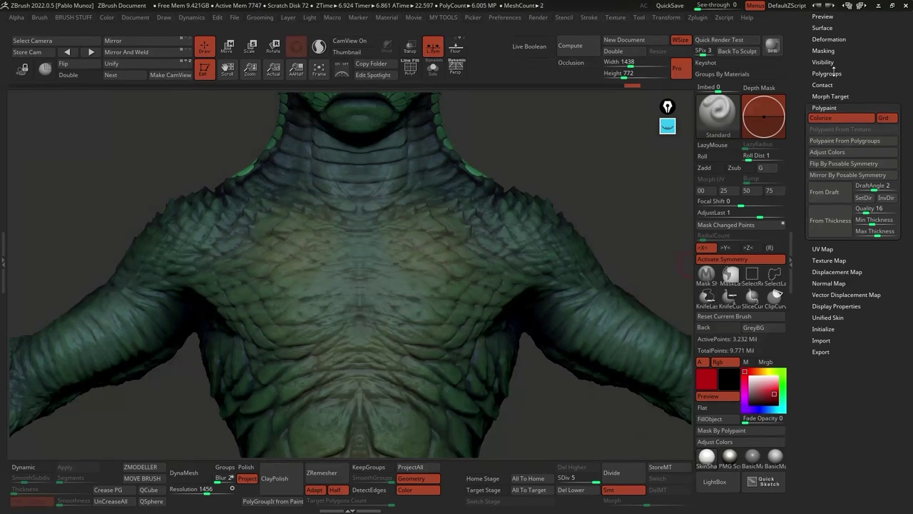
pyautogui.click(828, 51)
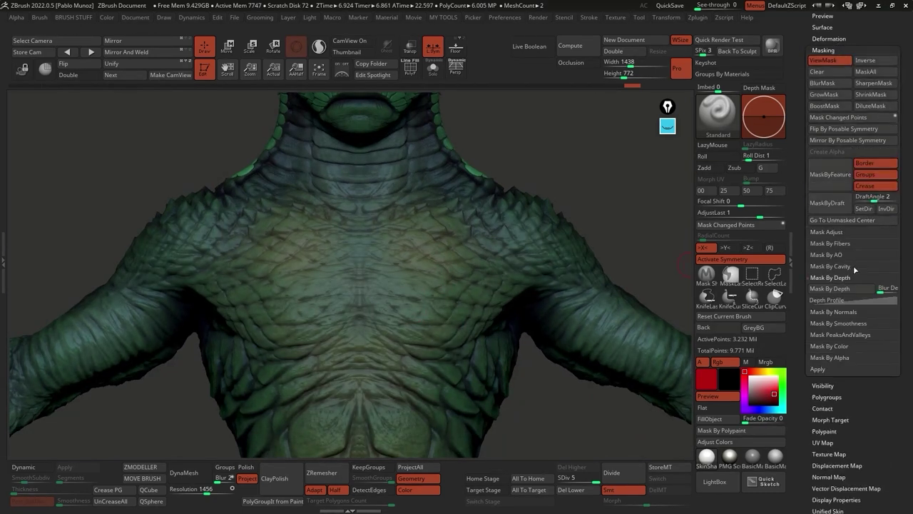
pyautogui.click(846, 334)
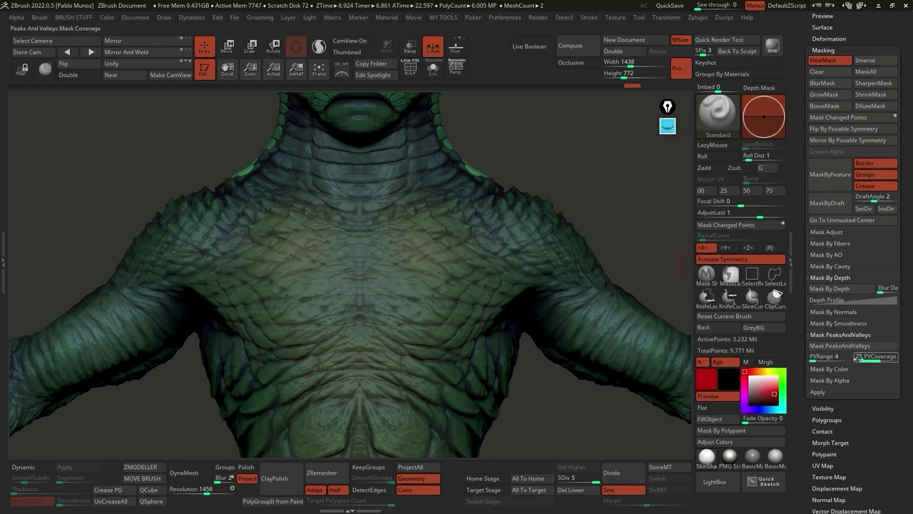
pyautogui.click(851, 368)
pyautogui.click(849, 369)
pyautogui.click(856, 349)
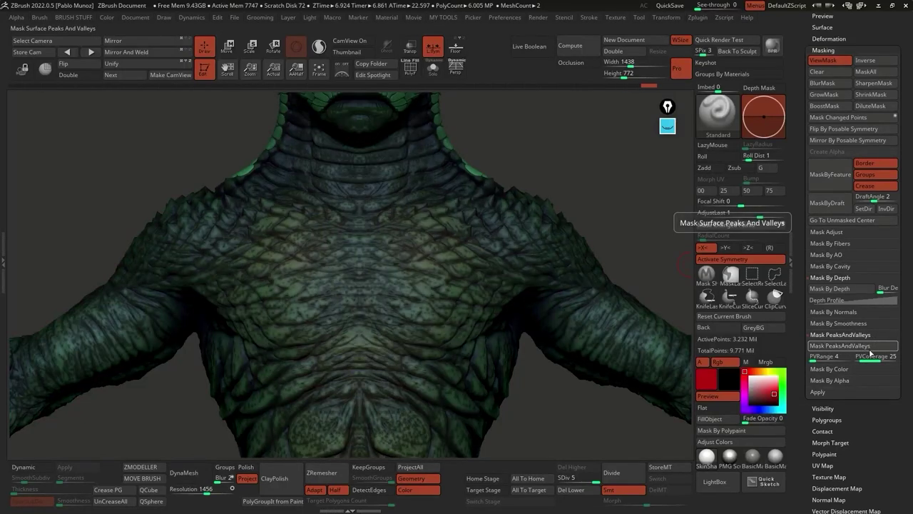
# Step: Regenerate the body's peaks-and-valleys mask with a PVRange of 12, and again with a PVRange of 19
pyautogui.moveTo(447, 318); pyautogui.dragTo(463, 269, button='right')
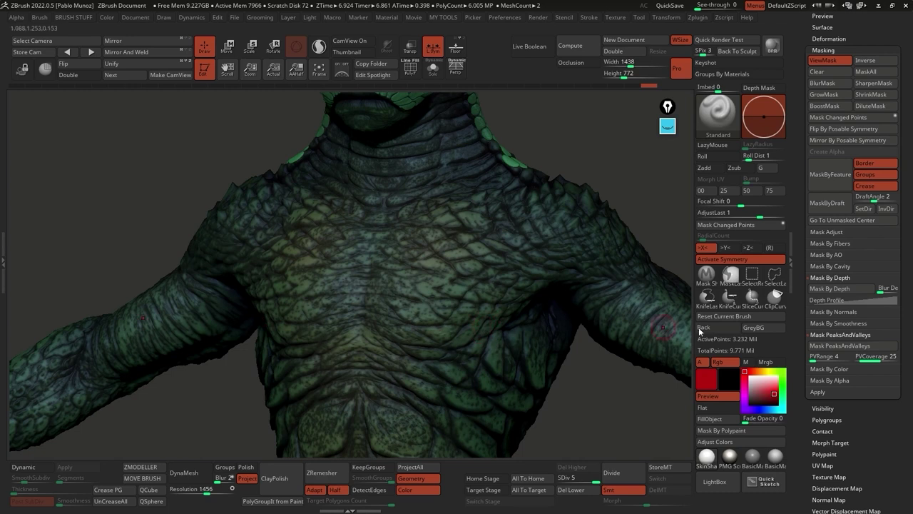
pyautogui.click(828, 356)
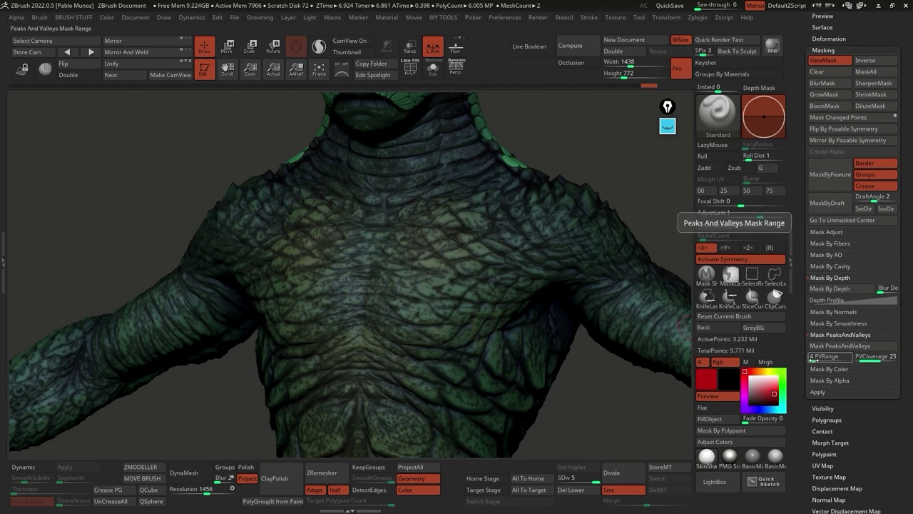
pyautogui.write('12')
pyautogui.click(840, 346)
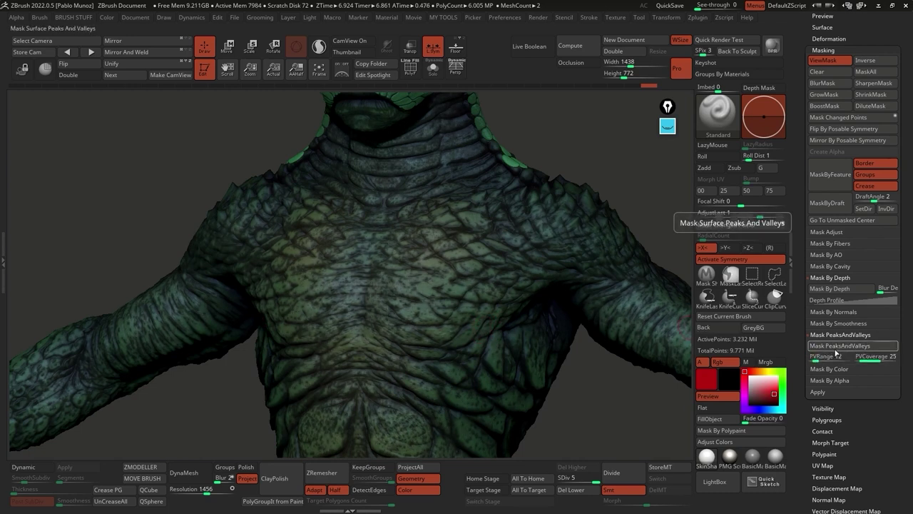
pyautogui.click(828, 356)
pyautogui.write('19')
pyautogui.click(841, 345)
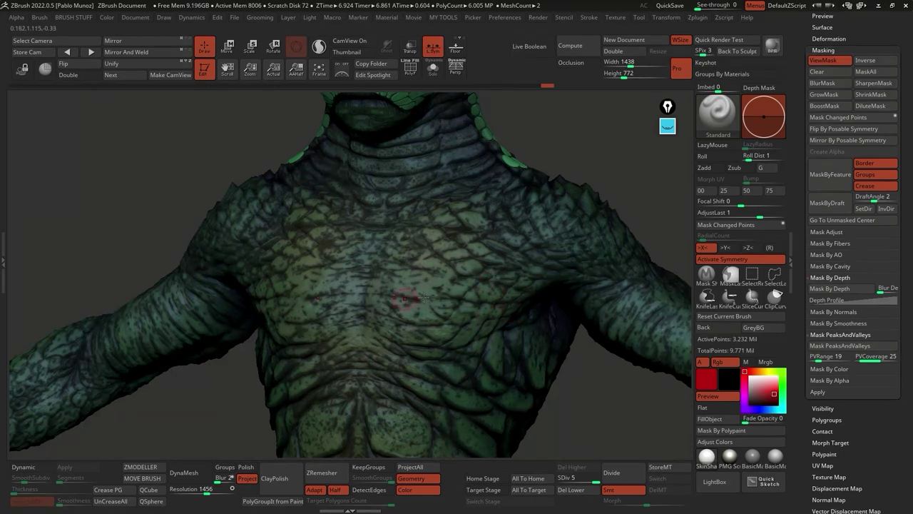
# Step: Hide the mask display, pick a pale desaturated green and paint it over the masked chest with an enlarged brush
pyautogui.click(830, 60)
pyautogui.moveTo(707, 378); pyautogui.dragTo(432, 270)
pyautogui.moveTo(668, 343)
pyautogui.mouseDown()
pyautogui.moveTo(423, 270)
pyautogui.moveTo(435, 281)
pyautogui.mouseUp()
pyautogui.click(426, 264)
pyautogui.press('space')
pyautogui.moveTo(398, 249)
pyautogui.mouseDown()
pyautogui.moveTo(422, 243)
pyautogui.moveTo(450, 277)
pyautogui.moveTo(455, 250)
pyautogui.moveTo(391, 253)
pyautogui.moveTo(381, 289)
pyautogui.moveTo(404, 314)
pyautogui.moveTo(435, 313)
pyautogui.moveTo(474, 289)
pyautogui.moveTo(469, 213)
pyautogui.moveTo(410, 214)
pyautogui.mouseUp()
pyautogui.press('space')
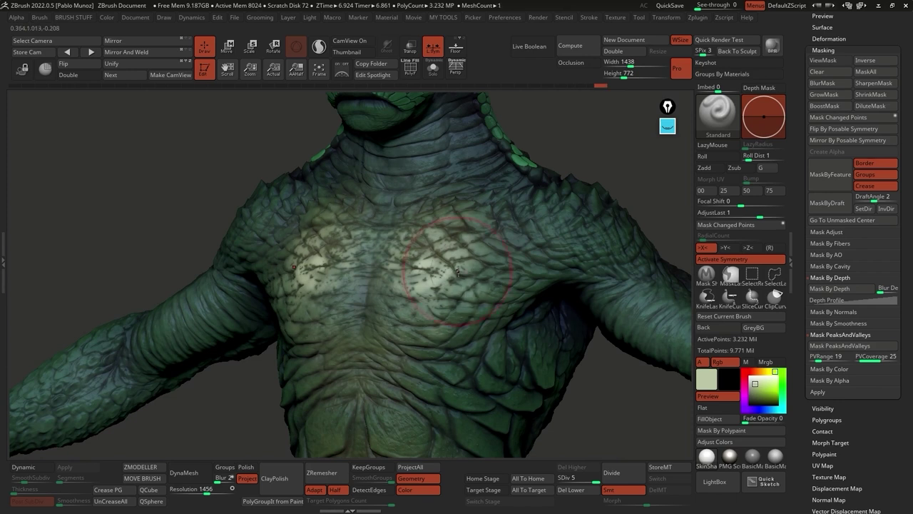
pyautogui.moveTo(457, 271); pyautogui.dragTo(445, 295)
pyautogui.moveTo(471, 255); pyautogui.dragTo(405, 202)
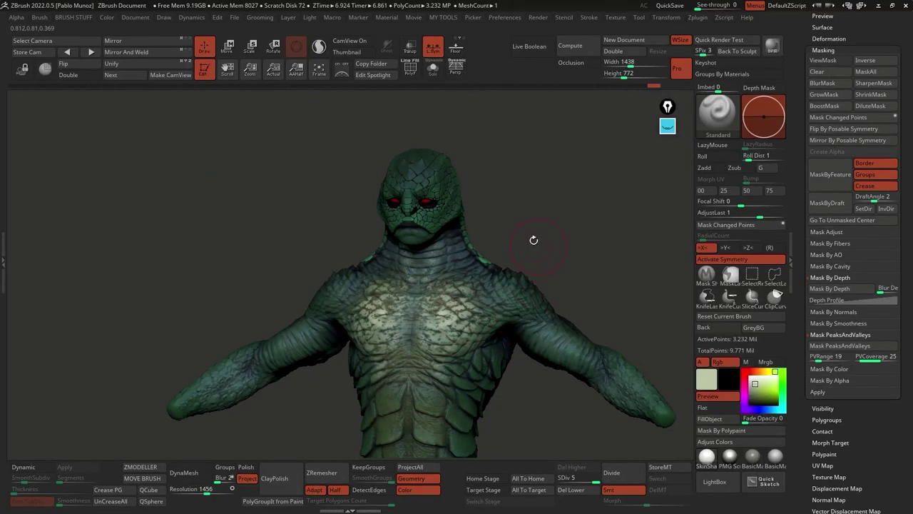
pyautogui.moveTo(551, 320); pyautogui.dragTo(531, 289, button='right')
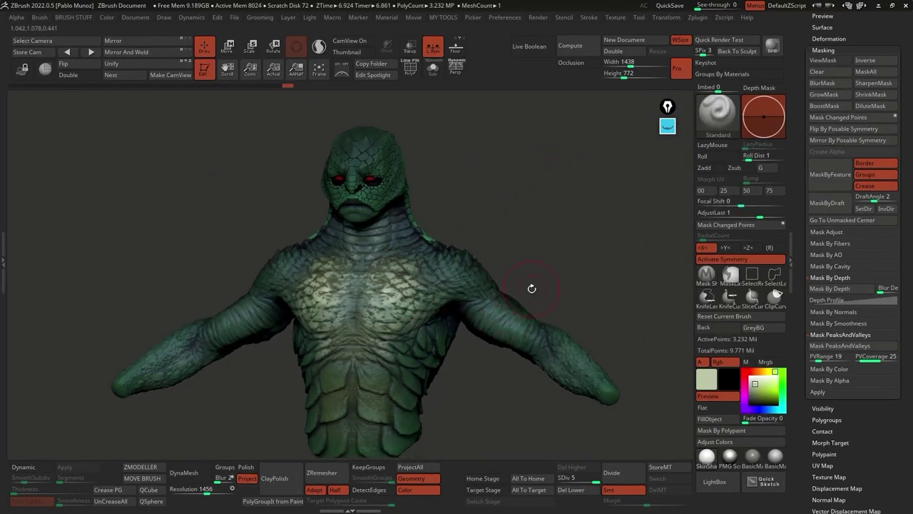
pyautogui.moveTo(476, 228); pyautogui.dragTo(671, 230, button='right')
pyautogui.moveTo(538, 217); pyautogui.dragTo(523, 213, button='right')
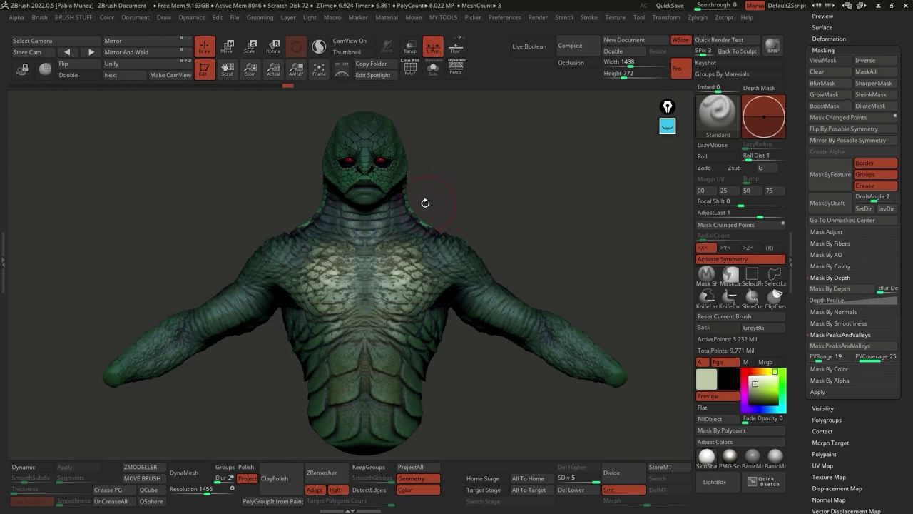
pyautogui.moveTo(393, 205); pyautogui.dragTo(462, 203, button='right')
pyautogui.moveTo(392, 172); pyautogui.dragTo(490, 221, button='right')
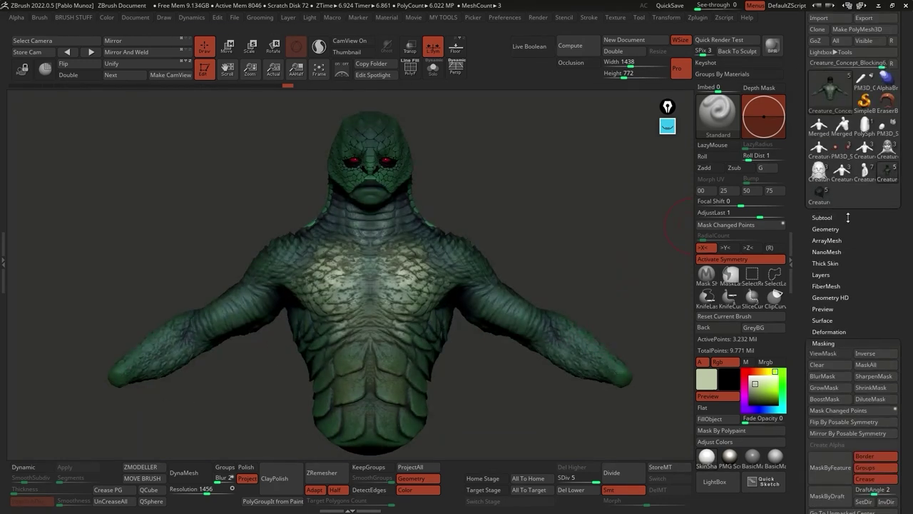
# Step: Expand the subtool list and preview the body at subdivision level 1 before returning it to level 5
pyautogui.click(822, 214)
pyautogui.click(571, 480)
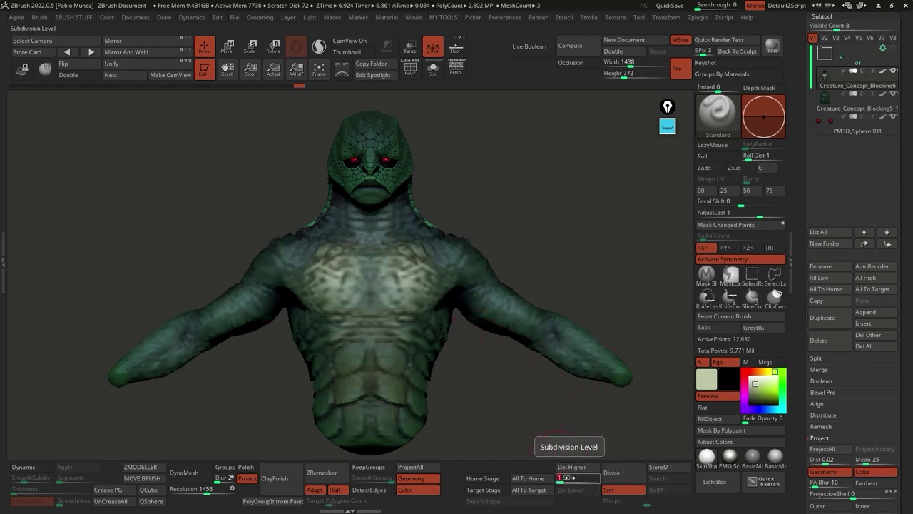
pyautogui.click(593, 481)
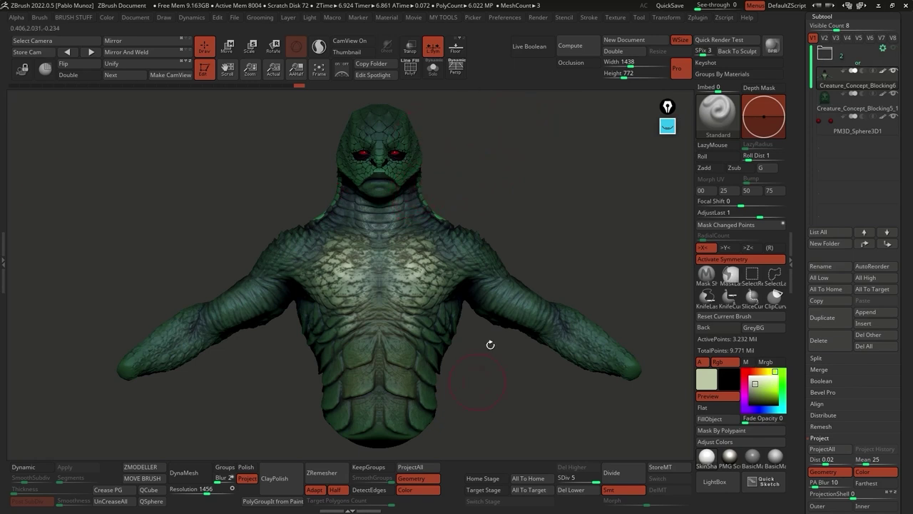
pyautogui.scroll(3, 810, 172)
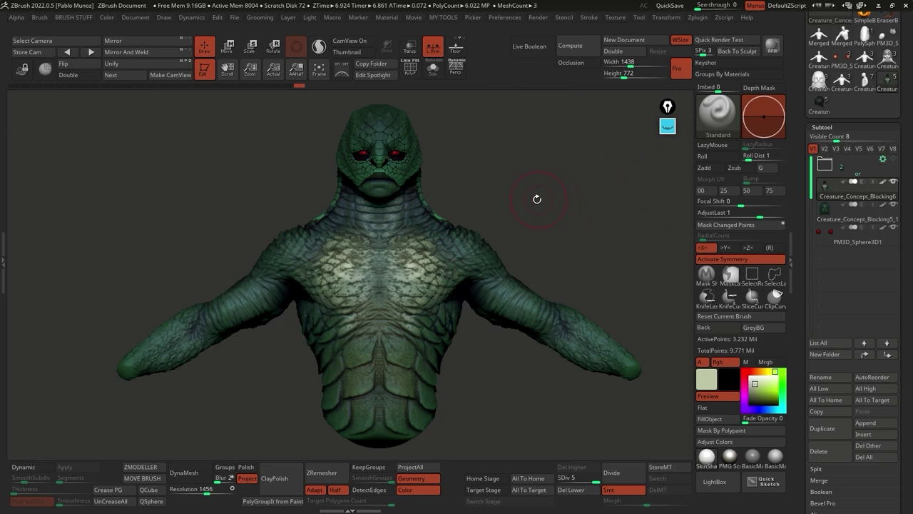
# Step: Place the gizmo on the chest with symmetry off, try transforming the body subtool alone, undo the attempts and return to Draw mode
pyautogui.click(227, 46)
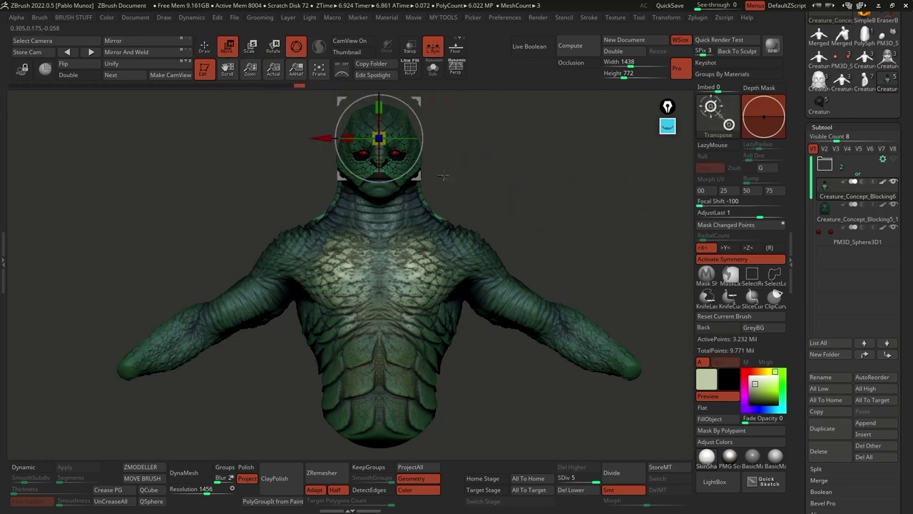
pyautogui.keyDown('alt'); pyautogui.moveTo(379, 138); pyautogui.dragTo(420, 279); pyautogui.keyUp('alt')
pyautogui.press('x')
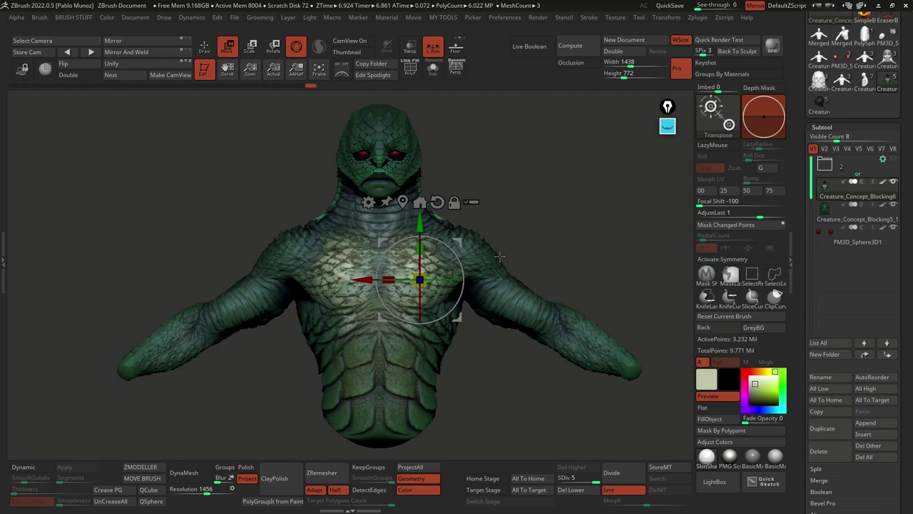
pyautogui.moveTo(433, 280); pyautogui.dragTo(369, 127)
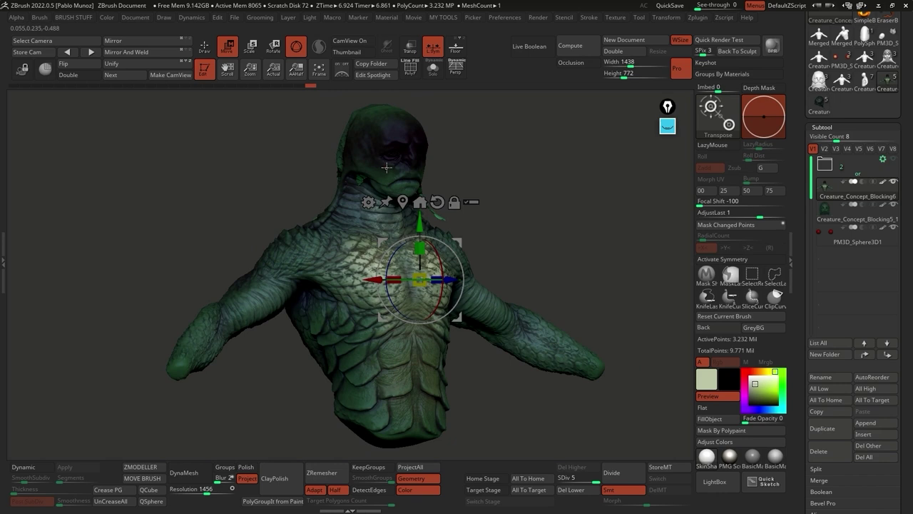
pyautogui.hotkey('ctrl', 'z')
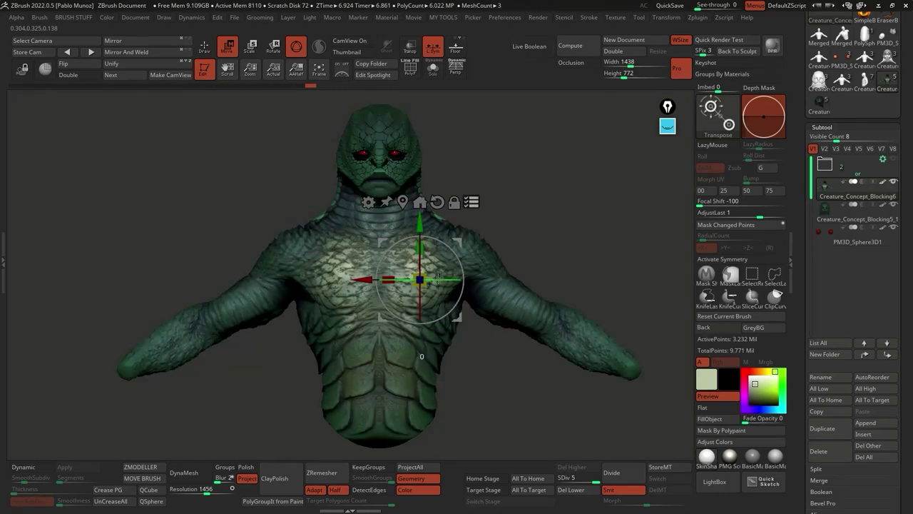
pyautogui.moveTo(439, 278); pyautogui.dragTo(474, 281)
pyautogui.hotkey('ctrl', 'z')
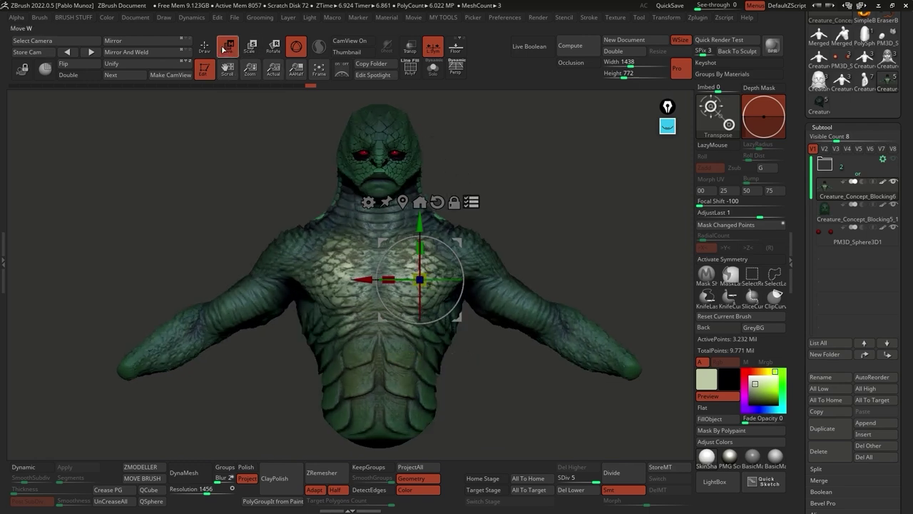
pyautogui.press('q')
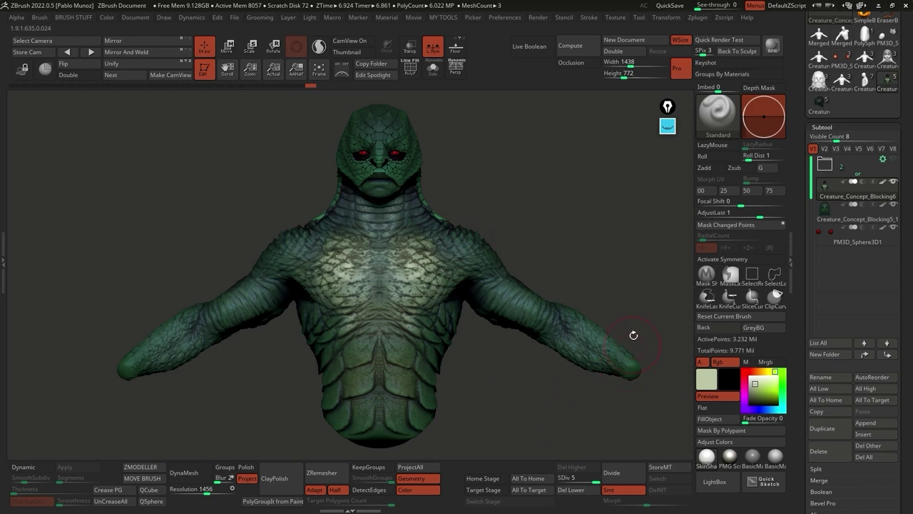
# Step: Create a low-resolution TPoseMesh combining the bust's subtools with Transpose Master
pyautogui.click(699, 20)
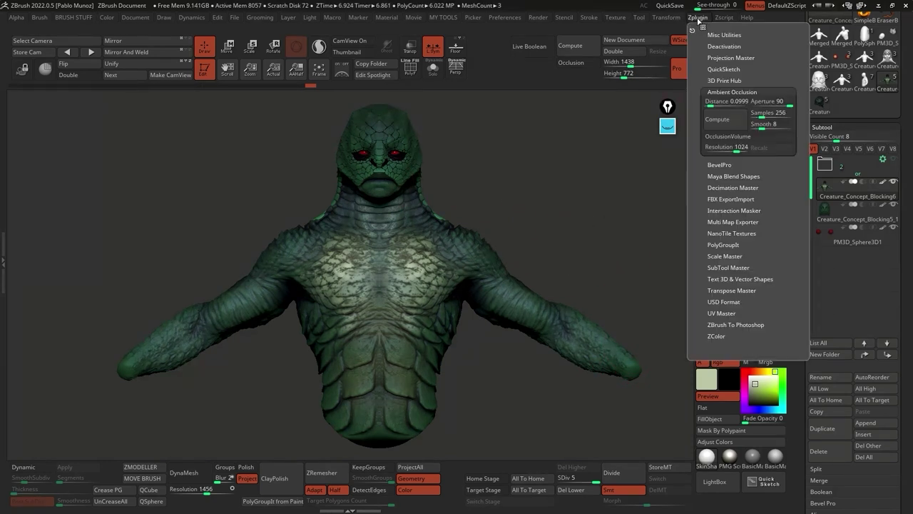
pyautogui.click(748, 290)
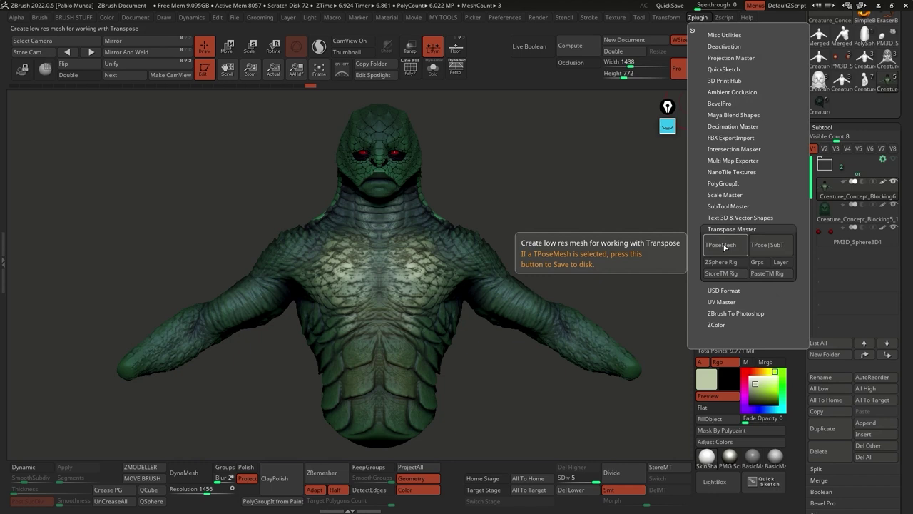
pyautogui.click(724, 246)
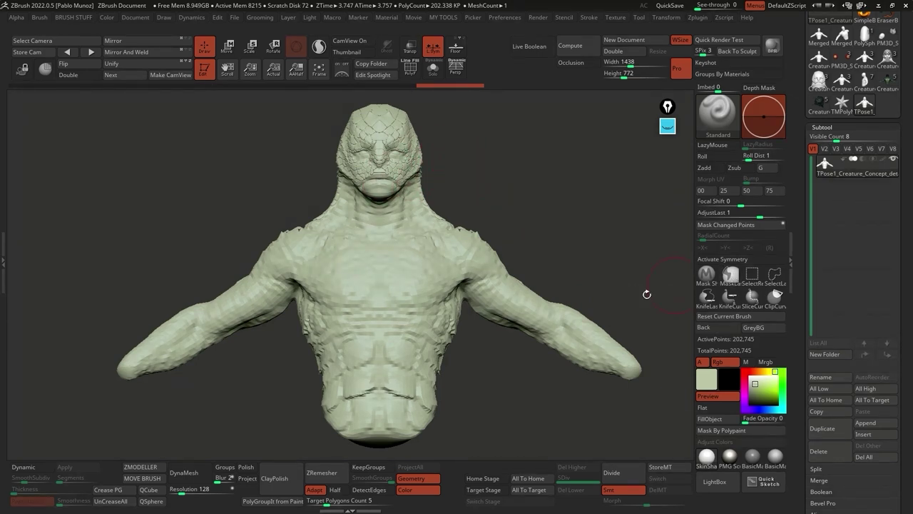
pyautogui.keyDown('alt'); pyautogui.moveTo(568, 215); pyautogui.dragTo(535, 216); pyautogui.keyUp('alt')
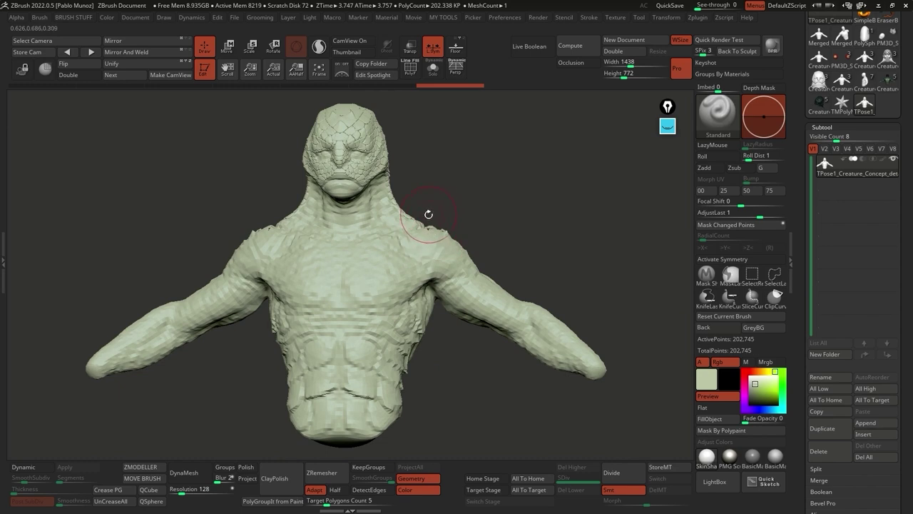
pyautogui.moveTo(468, 208); pyautogui.dragTo(470, 211)
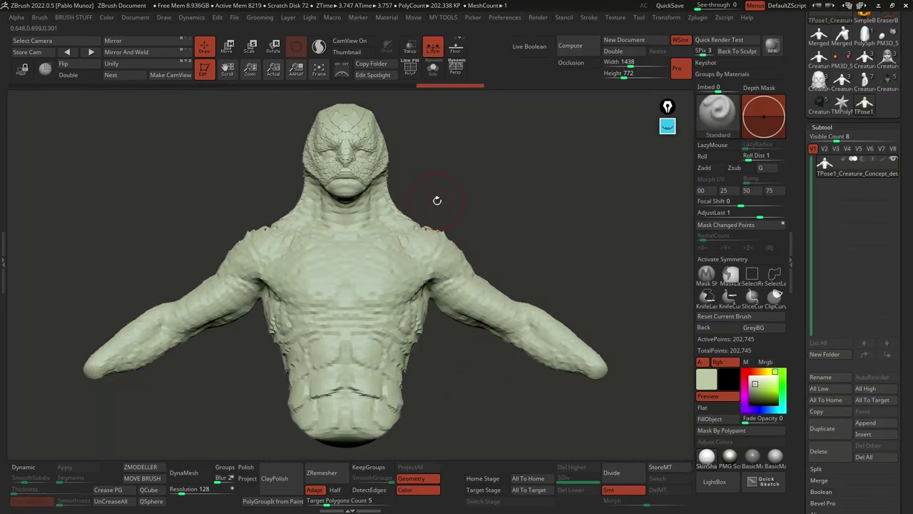
# Step: Lasso-mask the creature's left arm from behind, invert the mask so only that arm is editable, and soften the mask border
pyautogui.press('ctrl')
pyautogui.moveTo(439, 193)
pyautogui.keyDown('ctrl'); pyautogui.mouseDown()
pyautogui.moveTo(414, 230)
pyautogui.moveTo(438, 328)
pyautogui.moveTo(543, 424)
pyautogui.moveTo(641, 330)
pyautogui.moveTo(528, 182)
pyautogui.mouseUp(); pyautogui.keyUp('ctrl')
pyautogui.moveTo(438, 404)
pyautogui.mouseDown()
pyautogui.moveTo(554, 264)
pyautogui.moveTo(511, 273)
pyautogui.mouseUp()
pyautogui.press('ctrl')
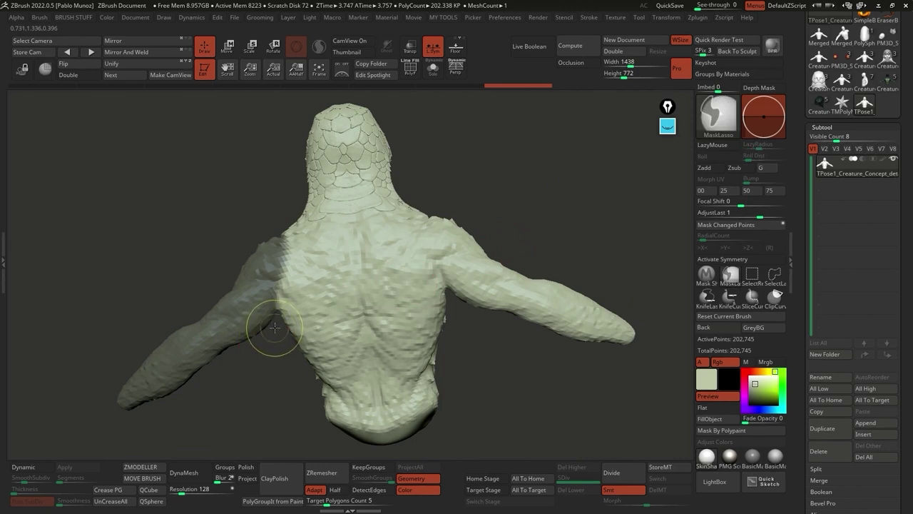
pyautogui.moveTo(295, 276); pyautogui.dragTo(357, 220, button='right')
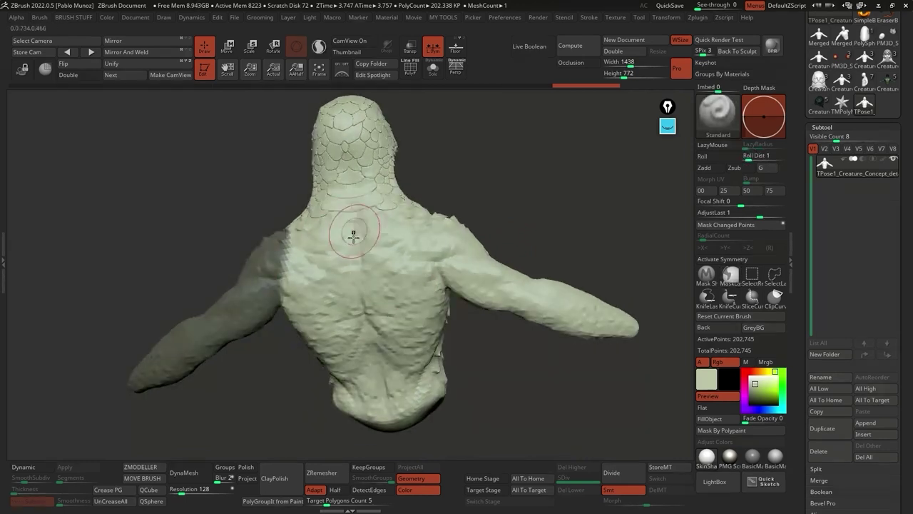
pyautogui.keyDown('ctrl'); pyautogui.click(504, 192); pyautogui.keyUp('ctrl')
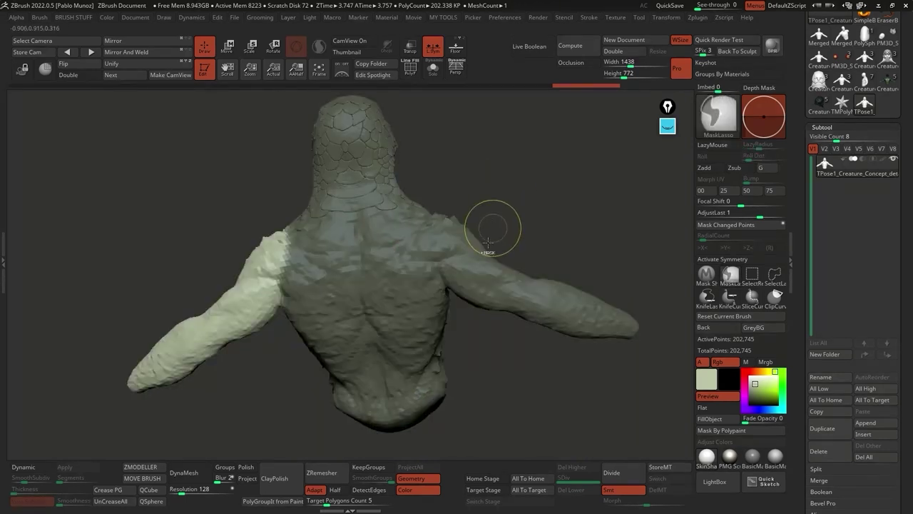
pyautogui.keyDown('ctrl'); pyautogui.click(386, 261); pyautogui.keyUp('ctrl')
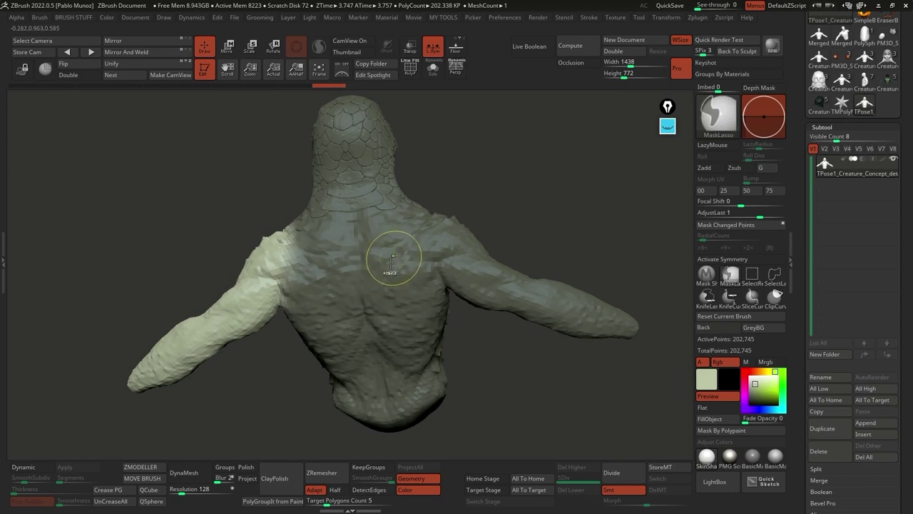
pyautogui.moveTo(323, 307); pyautogui.dragTo(461, 246, button='right')
# Step: Place the transform gizmo on the creature's left shoulder joint and align its axes with the arm
pyautogui.press('w')
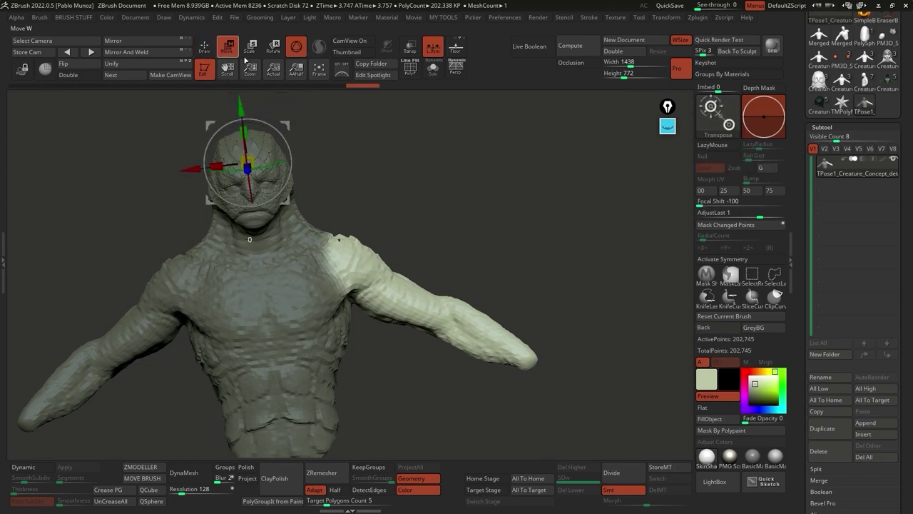
pyautogui.keyDown('alt'); pyautogui.moveTo(434, 179); pyautogui.dragTo(462, 235, button='right'); pyautogui.keyUp('alt')
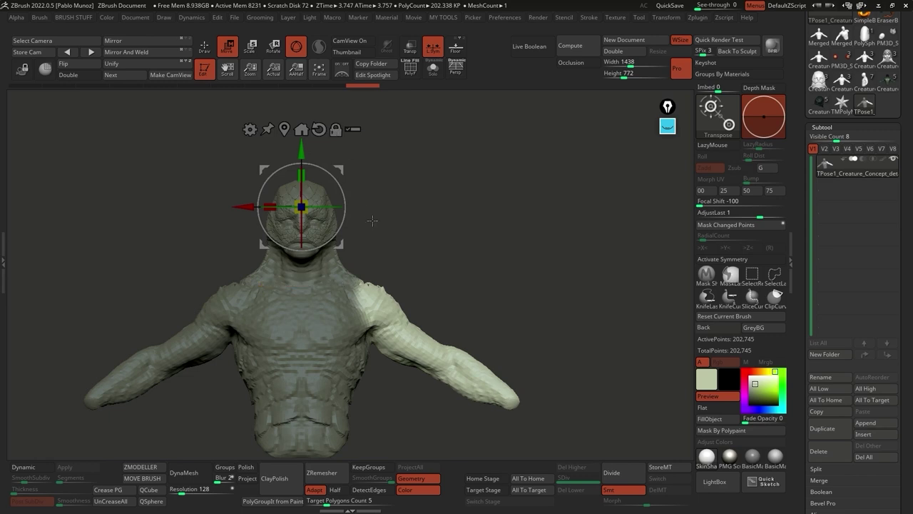
pyautogui.moveTo(339, 169); pyautogui.dragTo(412, 264)
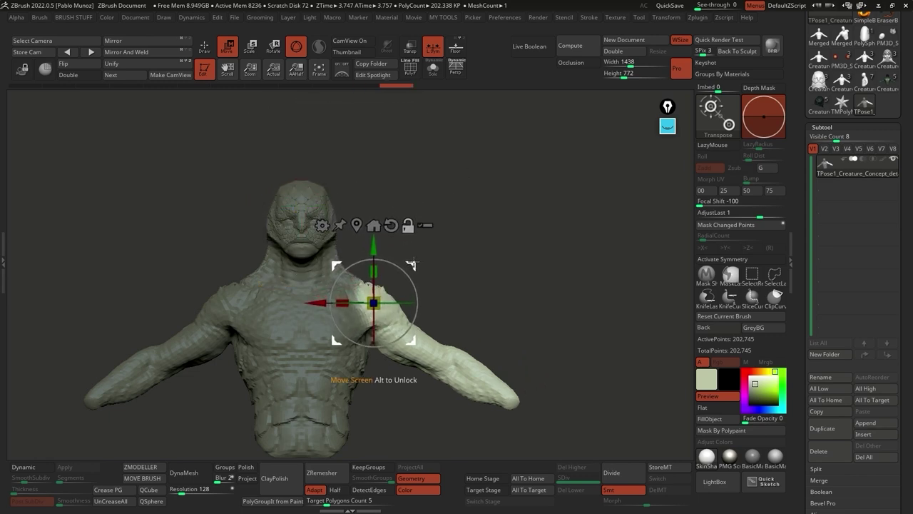
pyautogui.keyDown('alt'); pyautogui.moveTo(473, 288); pyautogui.dragTo(472, 264); pyautogui.keyUp('alt')
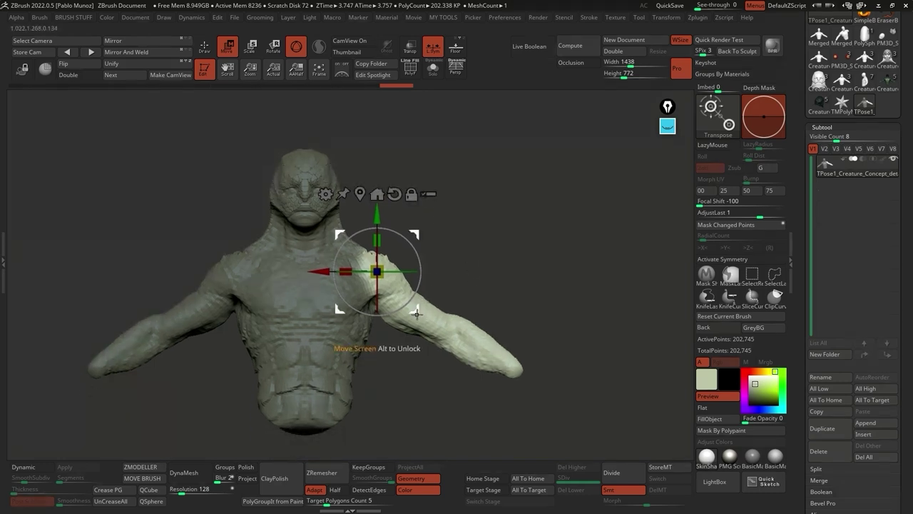
pyautogui.moveTo(407, 303); pyautogui.dragTo(427, 271)
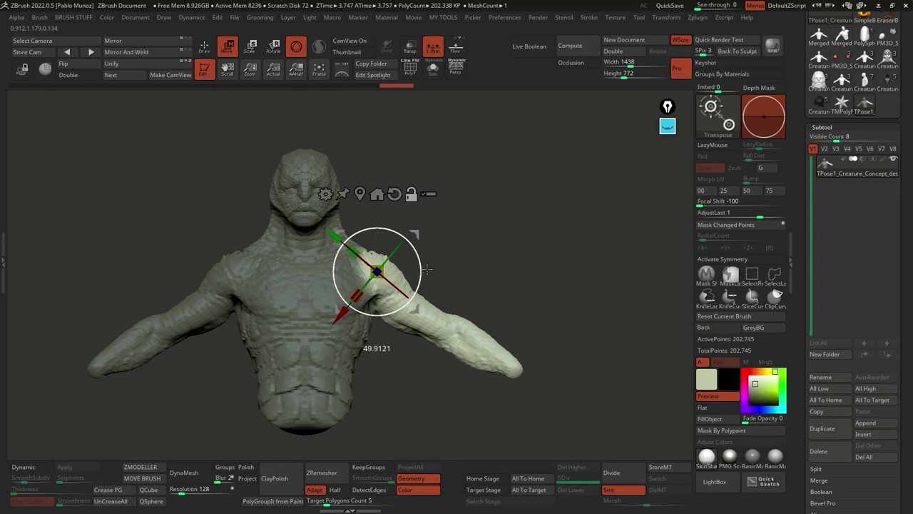
# Step: Rotate the unmasked left arm around the shoulder until it hangs down beside the torso, slightly forward
pyautogui.moveTo(415, 234)
pyautogui.mouseDown()
pyautogui.moveTo(515, 236)
pyautogui.moveTo(444, 242)
pyautogui.moveTo(443, 283)
pyautogui.mouseUp()
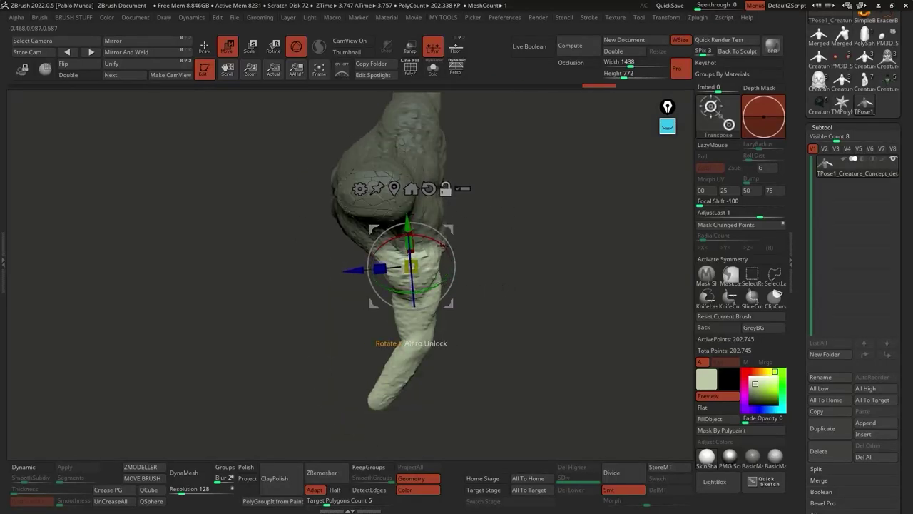
pyautogui.moveTo(462, 226); pyautogui.dragTo(509, 158)
pyautogui.moveTo(531, 255); pyautogui.dragTo(431, 238)
pyautogui.moveTo(513, 236); pyautogui.dragTo(465, 214)
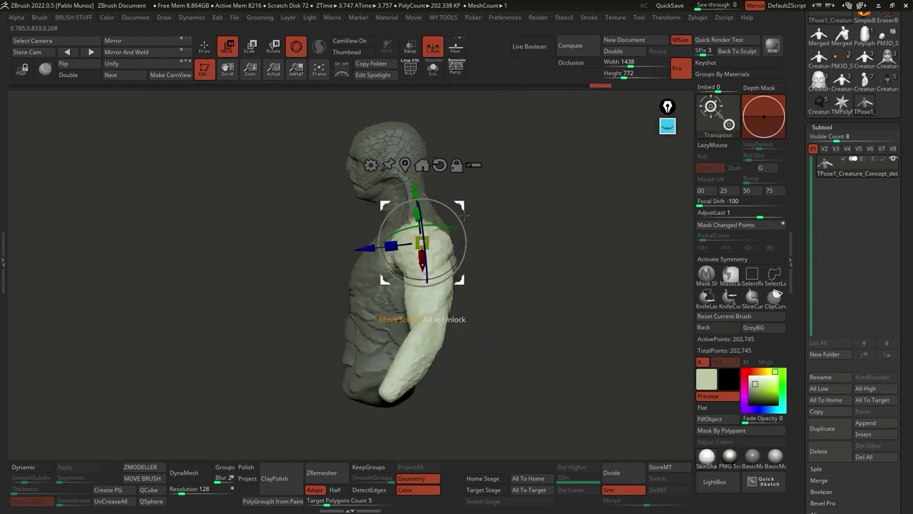
pyautogui.moveTo(460, 259); pyautogui.dragTo(478, 224)
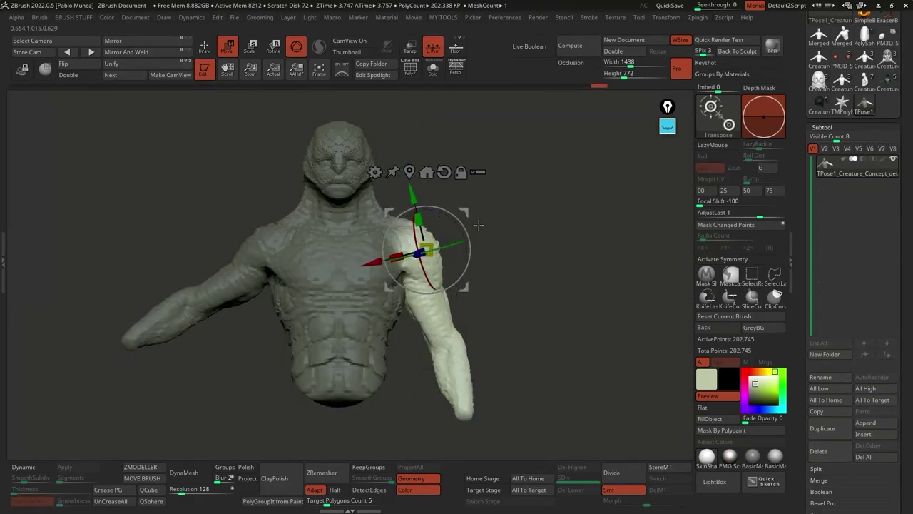
# Step: Return to Draw mode and show the polyframe to examine the topology around the rotated left shoulder
pyautogui.press('q')
pyautogui.hotkey('shift', 'f')
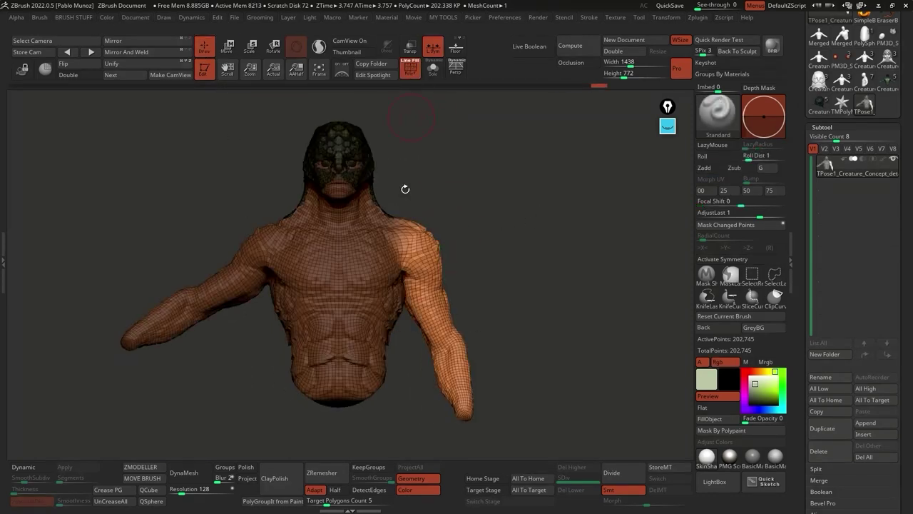
pyautogui.keyDown('alt'); pyautogui.moveTo(408, 190); pyautogui.dragTo(448, 314); pyautogui.keyUp('alt')
pyautogui.moveTo(414, 256); pyautogui.dragTo(436, 275)
pyautogui.press('f')
pyautogui.moveTo(487, 228); pyautogui.dragTo(478, 198)
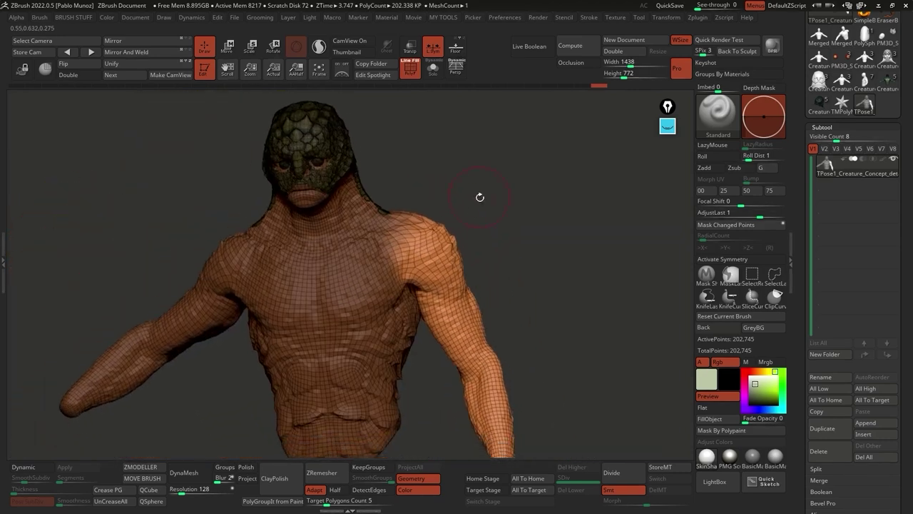
# Step: Reshape the rotated left shoulder with the Move brush and clear the mask from the bust
pyautogui.press('shift')
pyautogui.press('b')
pyautogui.press('m')
pyautogui.press('v')
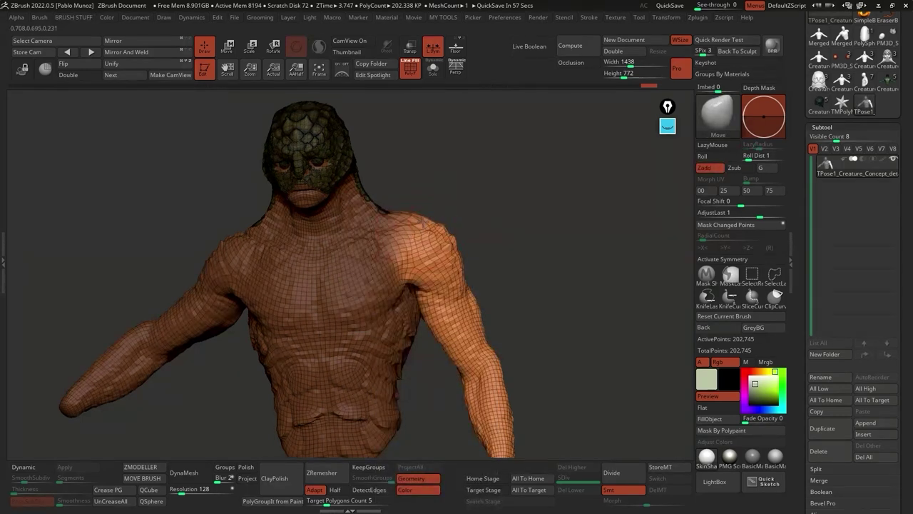
pyautogui.moveTo(495, 195); pyautogui.dragTo(430, 240)
pyautogui.moveTo(433, 236)
pyautogui.mouseDown(button='right')
pyautogui.moveTo(448, 279)
pyautogui.moveTo(428, 253)
pyautogui.moveTo(446, 264)
pyautogui.moveTo(457, 256)
pyautogui.moveTo(403, 248)
pyautogui.moveTo(423, 260)
pyautogui.moveTo(464, 253)
pyautogui.moveTo(442, 270)
pyautogui.moveTo(468, 259)
pyautogui.mouseUp(button='right')
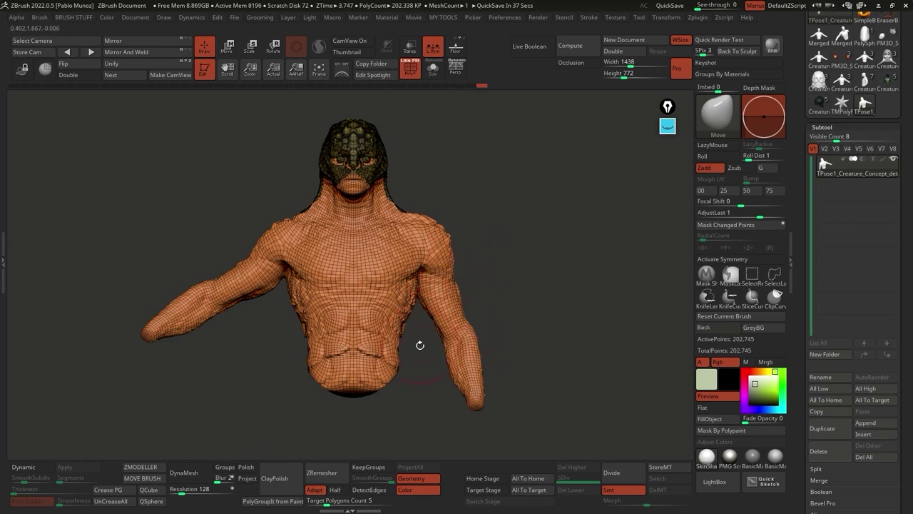
# Step: Hide the polyframe, lasso-mask the head in side view and invert the mask to protect the body
pyautogui.moveTo(345, 162); pyautogui.dragTo(403, 181, button='right')
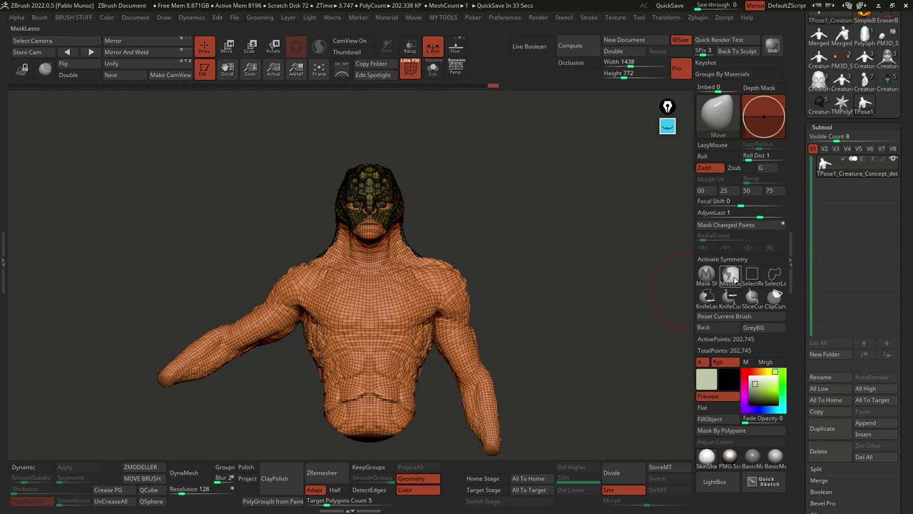
pyautogui.hotkey('shift', 'f')
pyautogui.moveTo(433, 167); pyautogui.dragTo(477, 198, button='right')
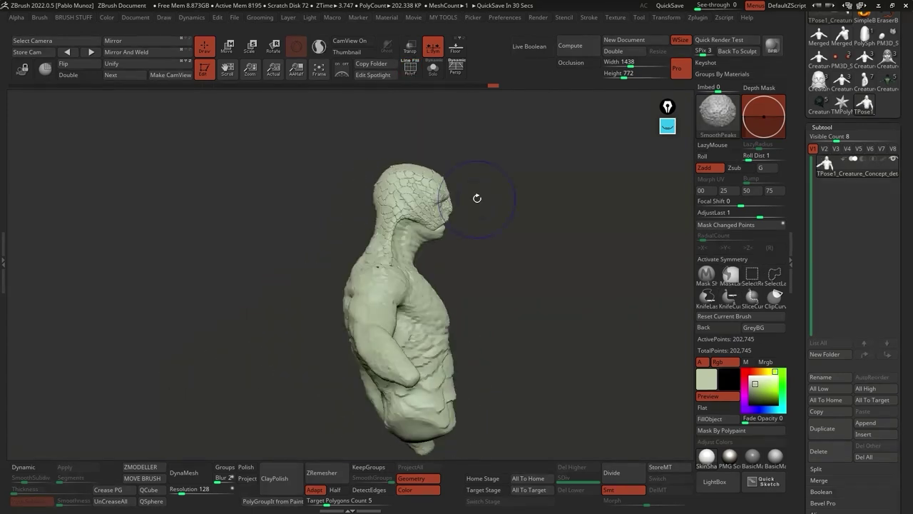
pyautogui.moveTo(453, 255)
pyautogui.keyDown('ctrl'); pyautogui.mouseDown()
pyautogui.moveTo(333, 123)
pyautogui.moveTo(497, 224)
pyautogui.mouseUp(); pyautogui.keyUp('ctrl')
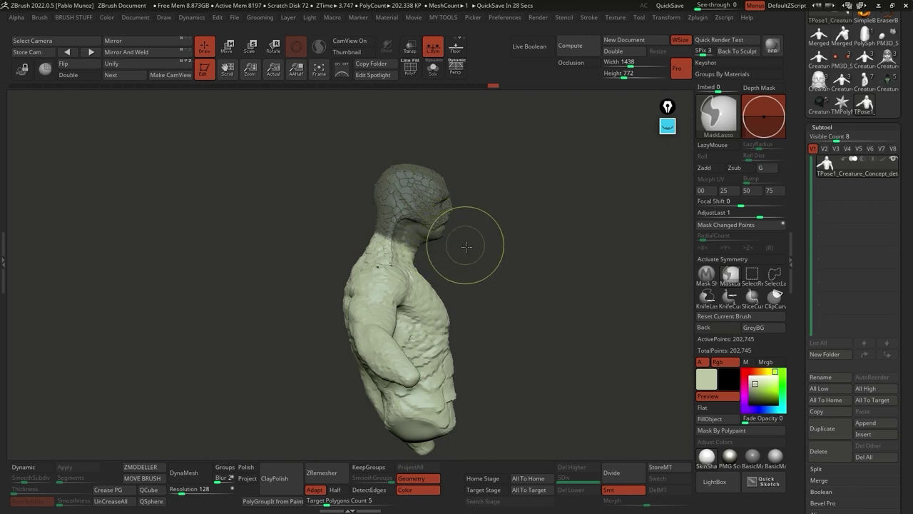
pyautogui.moveTo(430, 246)
pyautogui.keyDown('ctrl'); pyautogui.mouseDown()
pyautogui.moveTo(326, 191)
pyautogui.moveTo(542, 250)
pyautogui.moveTo(420, 232)
pyautogui.mouseUp(); pyautogui.keyUp('ctrl')
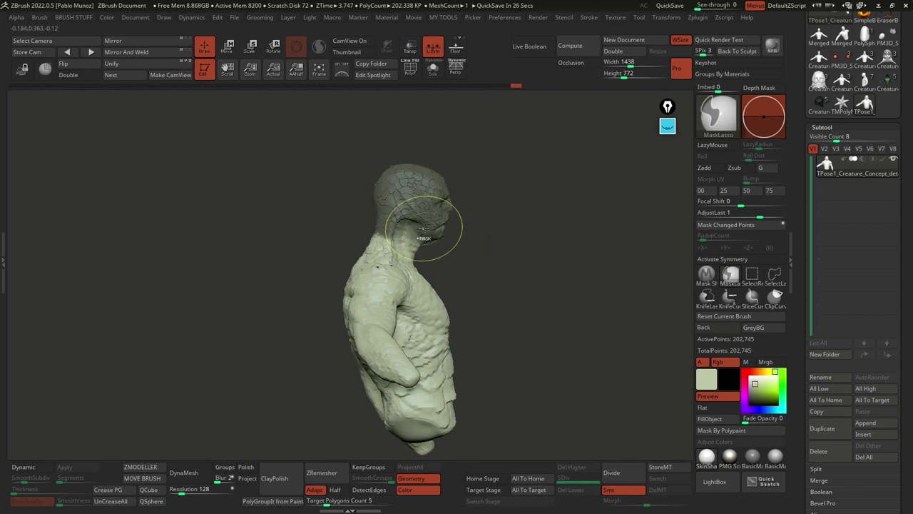
pyautogui.hotkey('ctrl', 'i')
# Step: Refine the mask boundary around the neck so the head, jaw and upper throat stay editable
pyautogui.press('b')
pyautogui.press('m')
pyautogui.press('v')
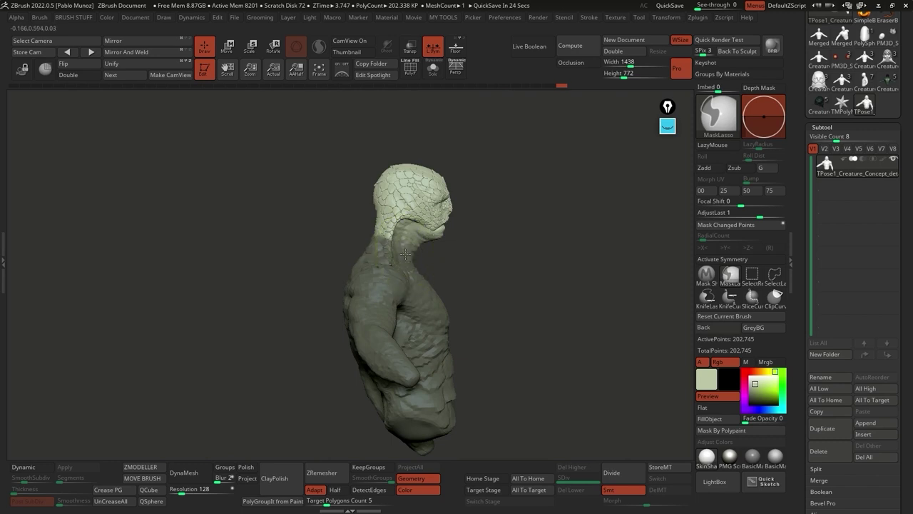
pyautogui.moveTo(462, 230)
pyautogui.mouseDown()
pyautogui.moveTo(485, 219)
pyautogui.moveTo(495, 228)
pyautogui.moveTo(509, 216)
pyautogui.mouseUp()
pyautogui.moveTo(457, 251)
pyautogui.keyDown('ctrl'); pyautogui.mouseDown()
pyautogui.moveTo(326, 130)
pyautogui.moveTo(440, 246)
pyautogui.mouseUp(); pyautogui.keyUp('ctrl')
pyautogui.hotkey('ctrl', 'i')
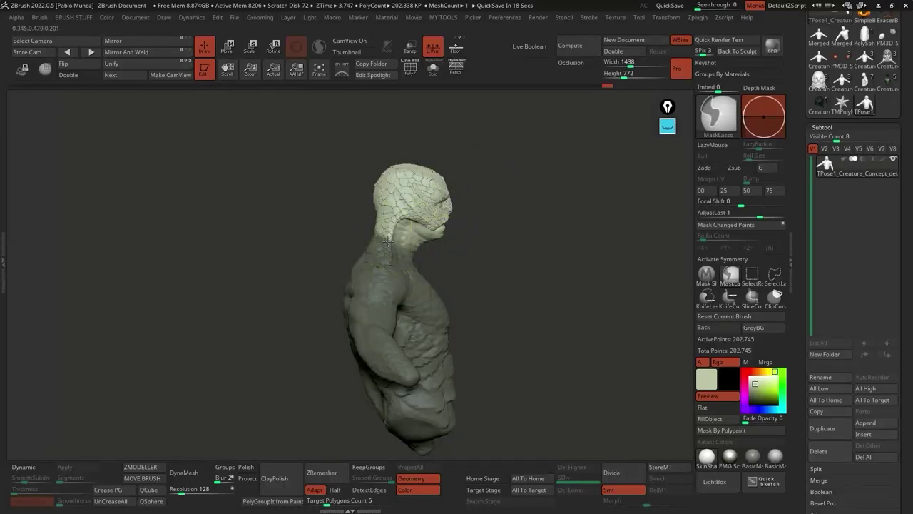
# Step: Place the gizmo at the neck base, turn and tilt the head, then return to Draw mode and clear the mask
pyautogui.press('w')
pyautogui.click(413, 211)
pyautogui.moveTo(413, 159)
pyautogui.mouseDown()
pyautogui.moveTo(455, 158)
pyautogui.moveTo(410, 169)
pyautogui.mouseUp()
pyautogui.click(336, 139)
pyautogui.keyDown('alt'); pyautogui.moveTo(335, 220); pyautogui.dragTo(396, 248); pyautogui.keyUp('alt')
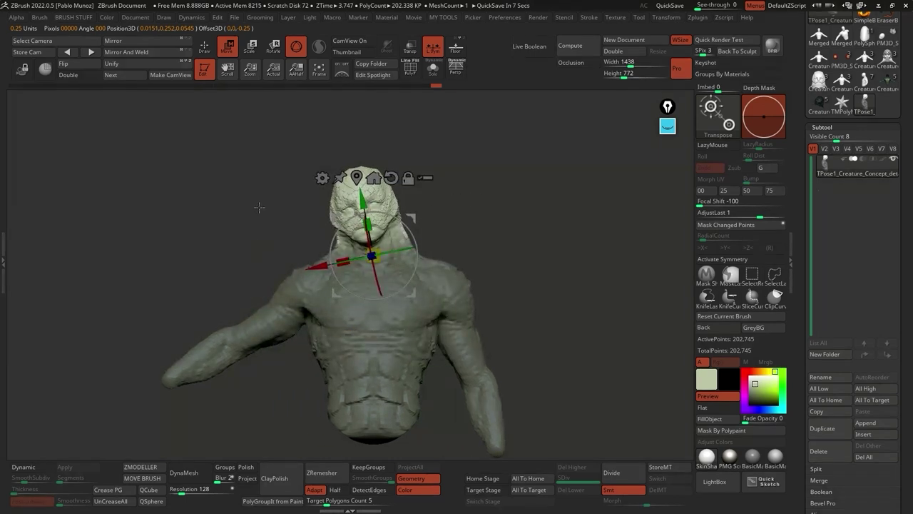
pyautogui.press('q')
pyautogui.keyDown('ctrl'); pyautogui.click(521, 334); pyautogui.keyUp('ctrl')
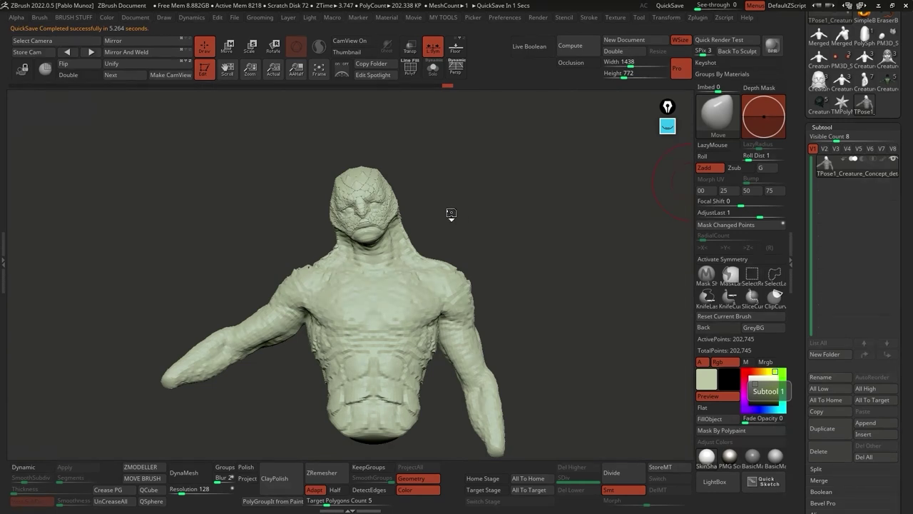
# Step: Transfer the TPoseMesh pose back to the high-resolution subtools with Transpose Master, keeping the body at subdivision level 5
pyautogui.click(872, 105)
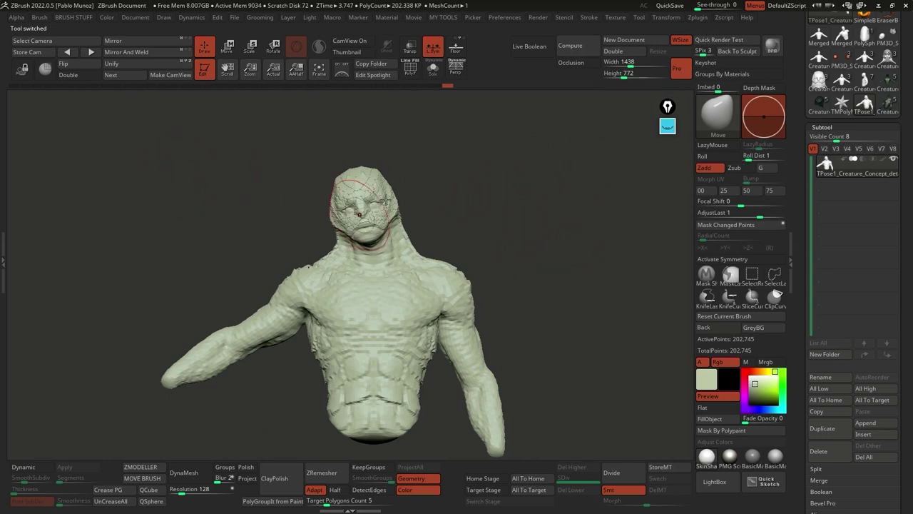
pyautogui.click(701, 22)
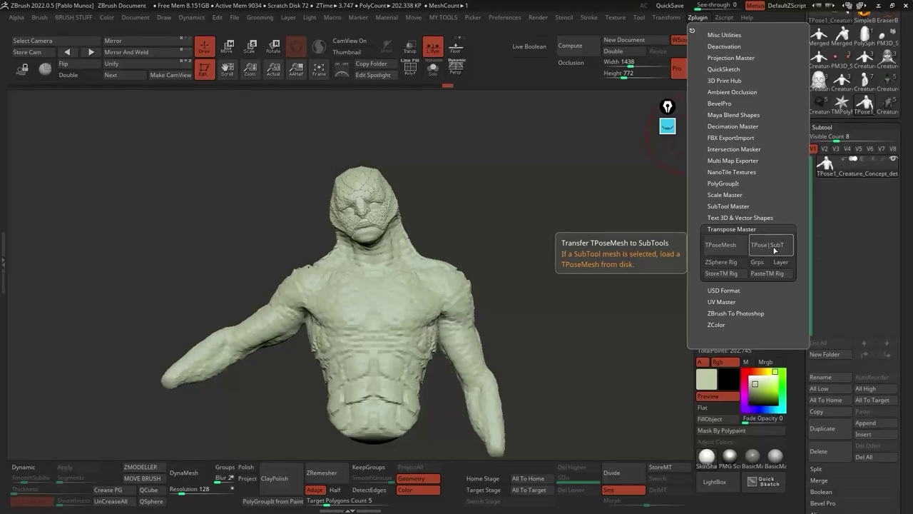
pyautogui.click(774, 250)
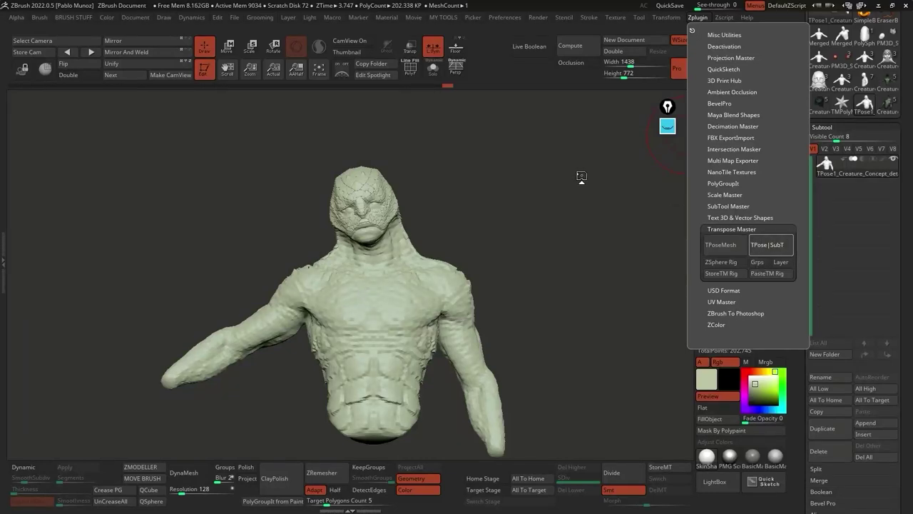
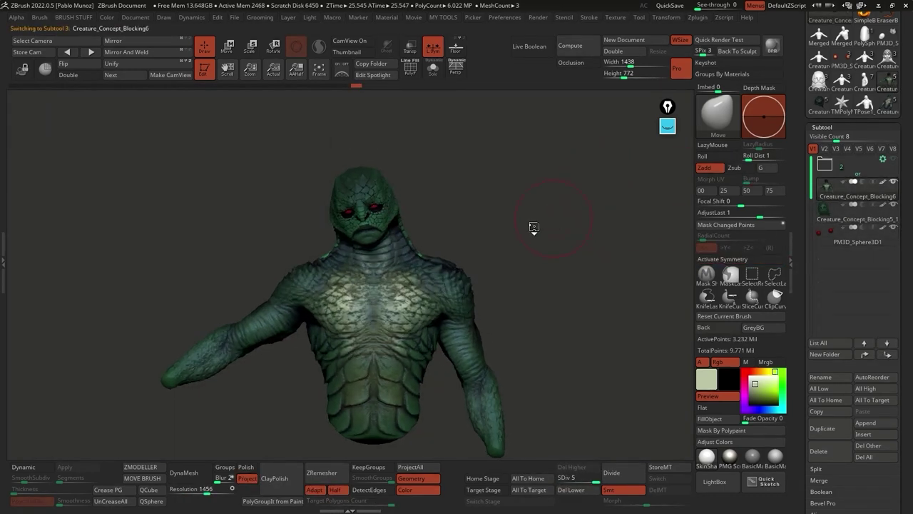
pyautogui.click(575, 480)
pyautogui.moveTo(575, 483); pyautogui.dragTo(600, 482)
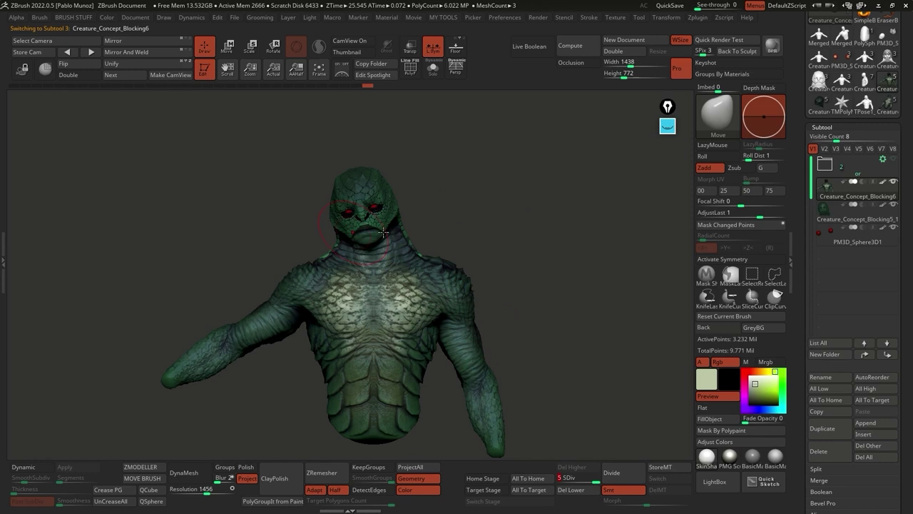
# Step: Switch to the other posed creature tool, frame its head and torso, and send the model to KeyShot for rendering
pyautogui.click(888, 106)
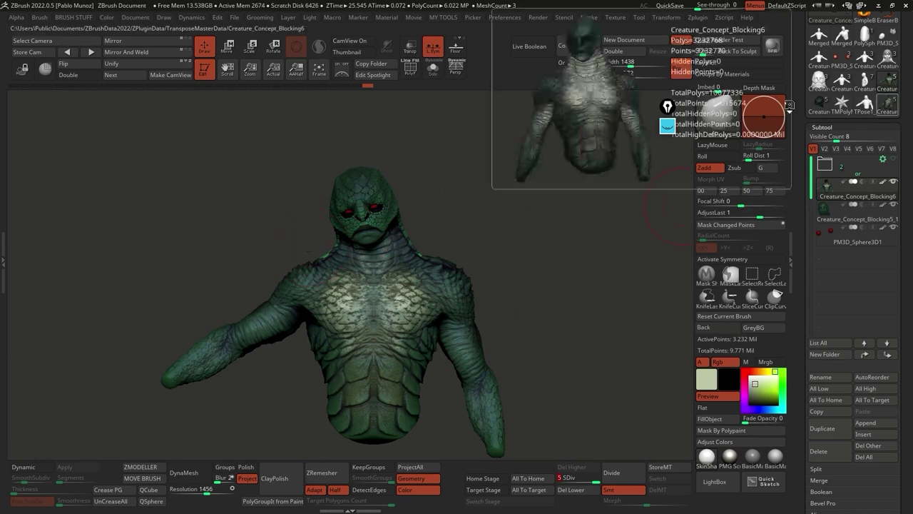
pyautogui.moveTo(454, 164); pyautogui.dragTo(546, 179)
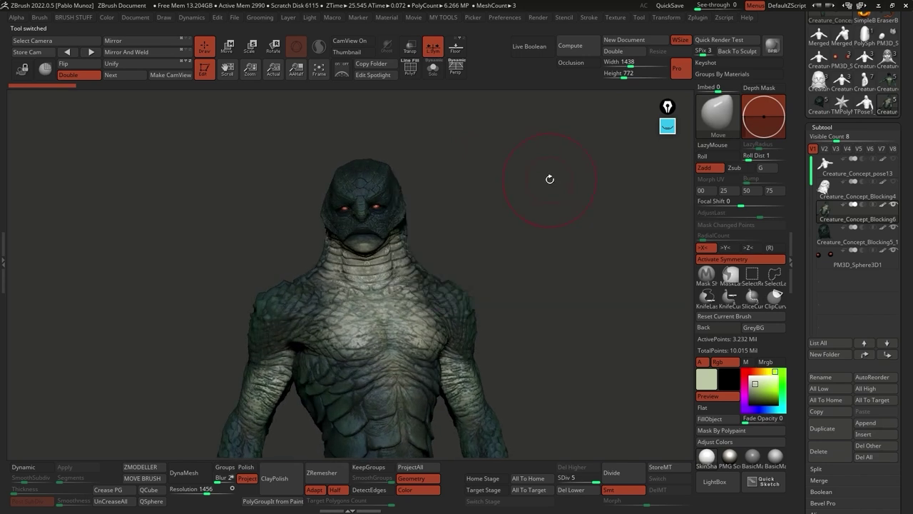
pyautogui.moveTo(591, 234); pyautogui.dragTo(563, 256)
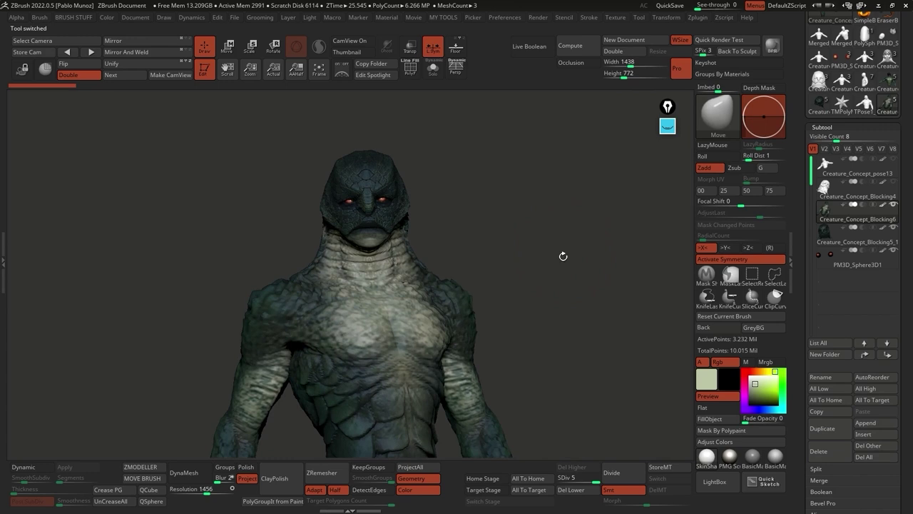
pyautogui.moveTo(522, 379); pyautogui.dragTo(559, 327)
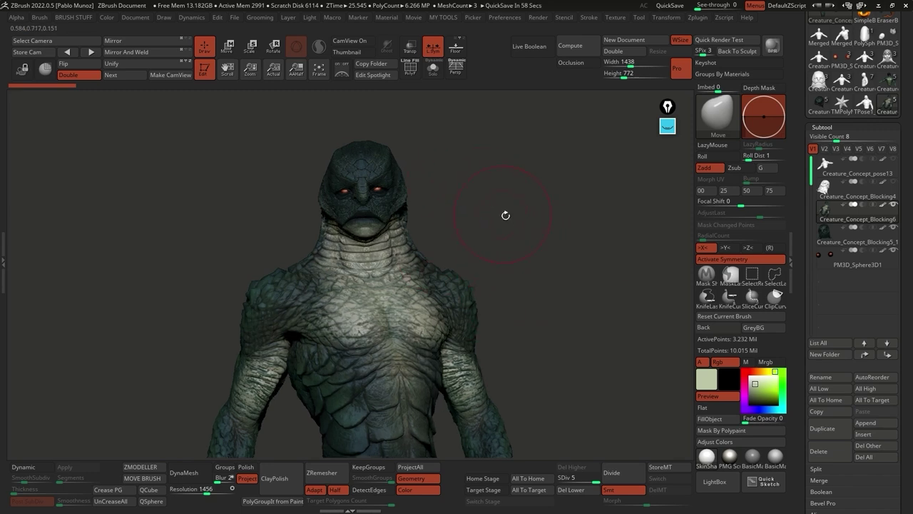
pyautogui.moveTo(505, 215); pyautogui.dragTo(501, 227)
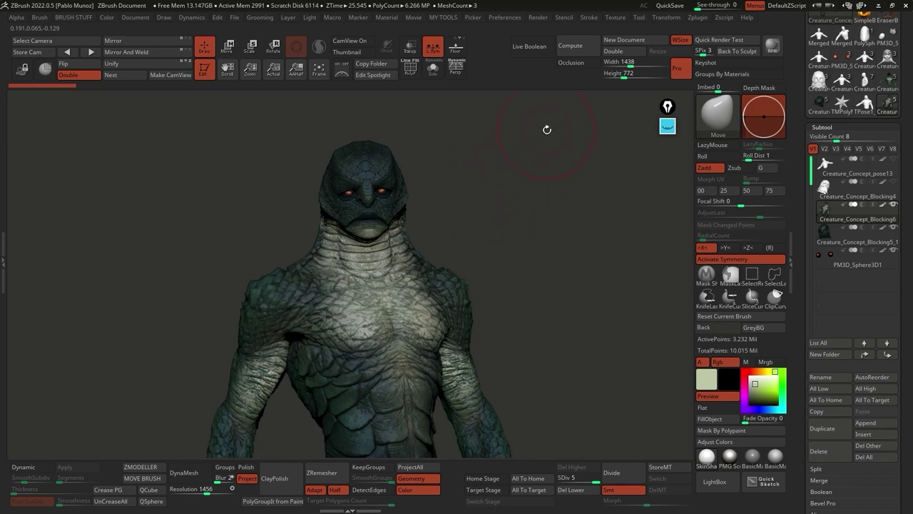
pyautogui.click(744, 68)
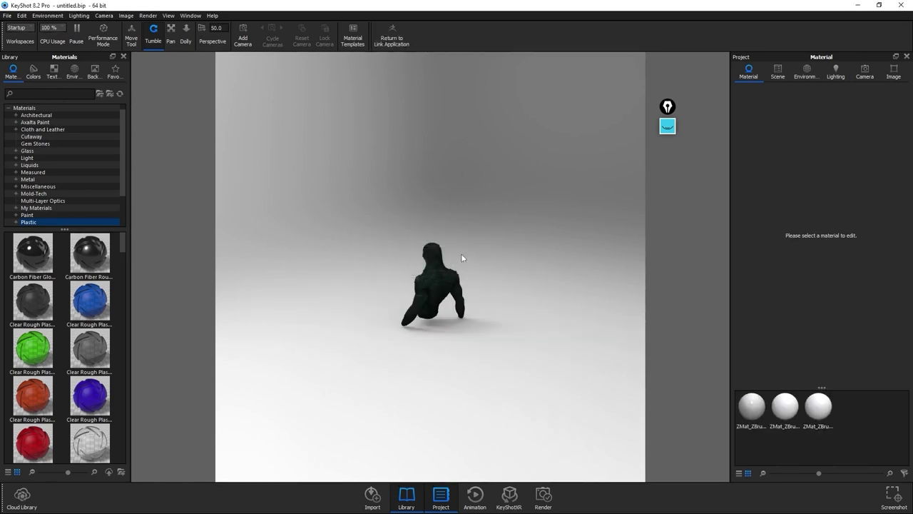
# Step: Frame the creature's head and torso from the front and set the camera's focal length to 85 mm
pyautogui.moveTo(375, 253); pyautogui.dragTo(379, 308)
pyautogui.scroll(5, 379, 307)
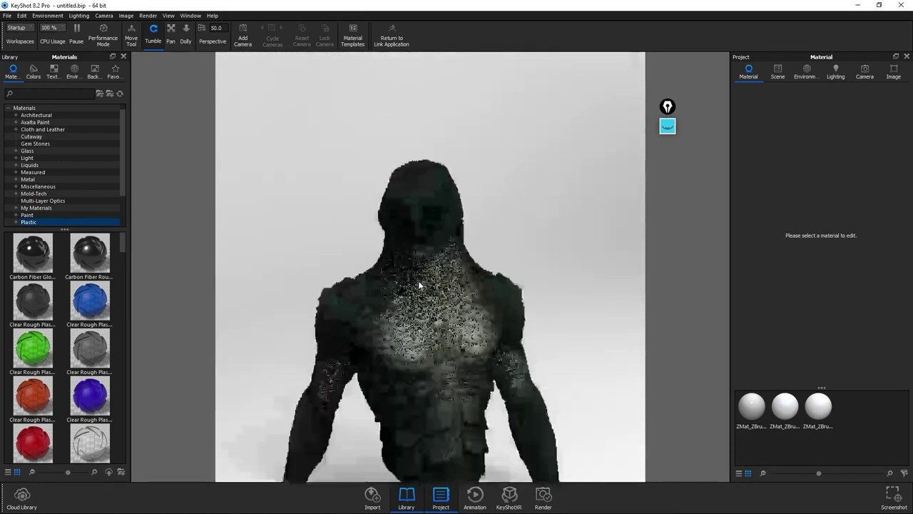
pyautogui.scroll(-1, 424, 285)
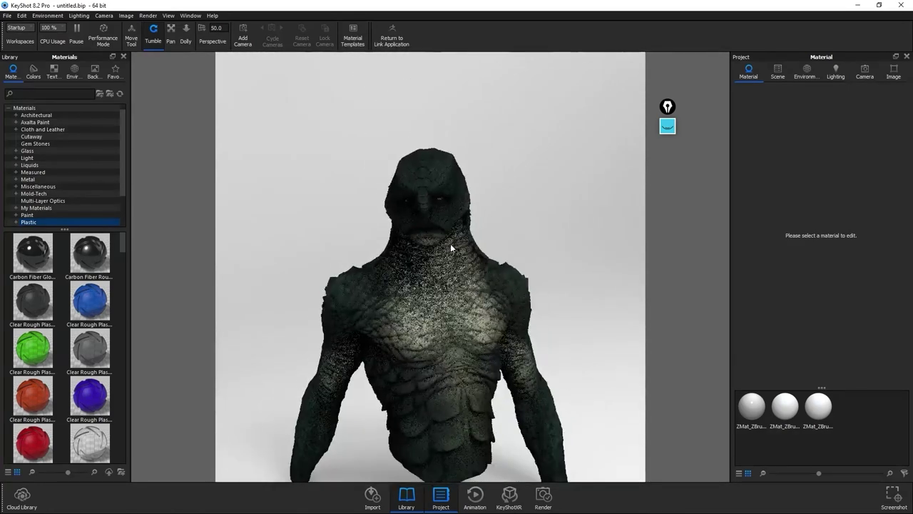
pyautogui.click(213, 28)
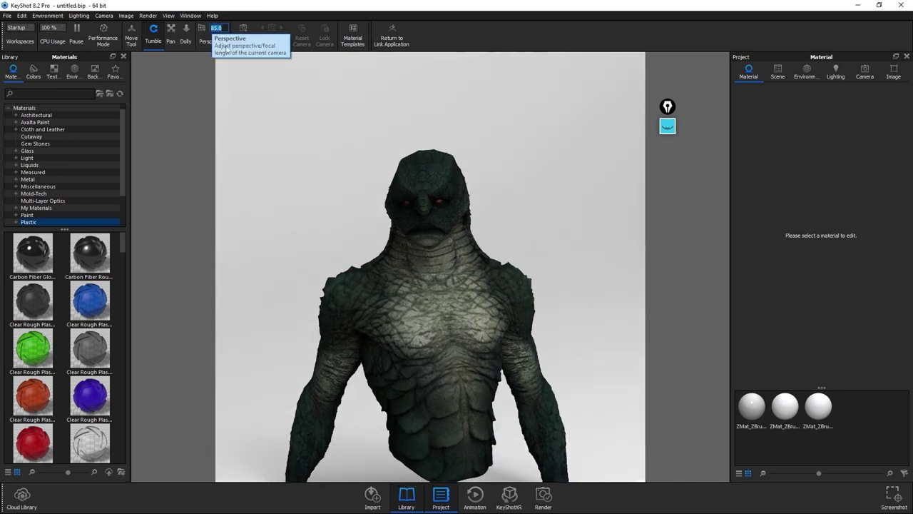
pyautogui.press('Return')
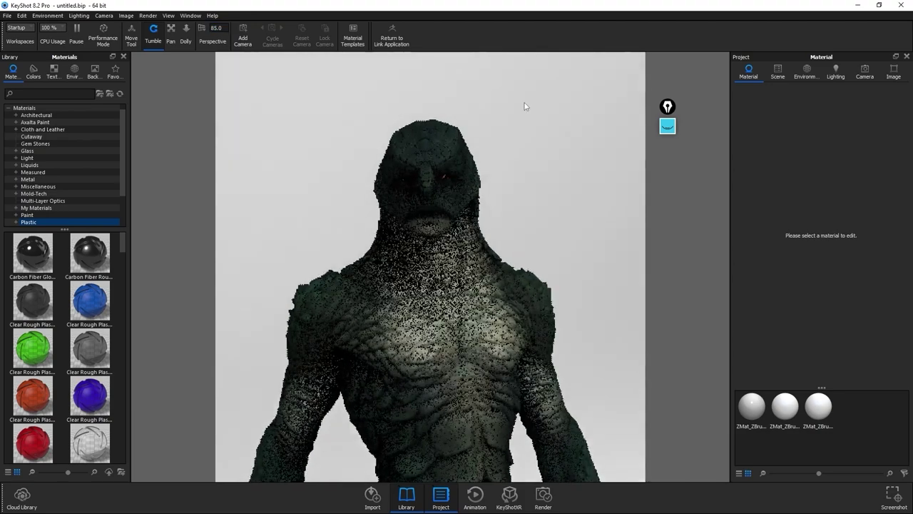
# Step: Add a new camera for the front view of the creature and rename it render
pyautogui.click(863, 75)
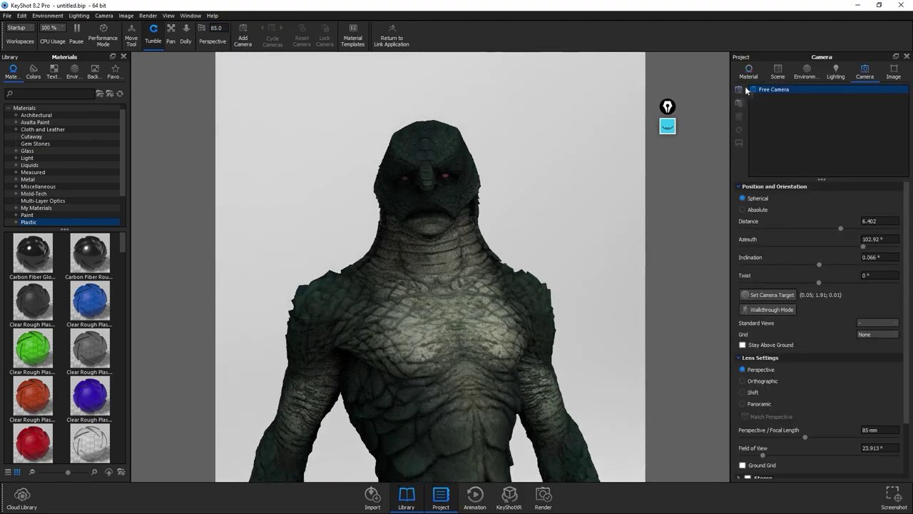
pyautogui.click(739, 89)
pyautogui.moveTo(553, 198); pyautogui.dragTo(542, 183, button='middle')
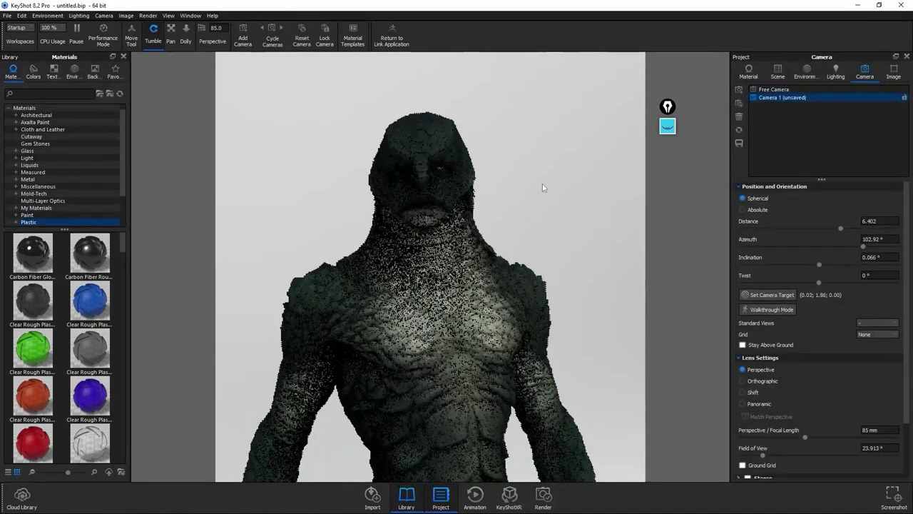
pyautogui.rightClick(787, 99)
pyautogui.click(776, 96)
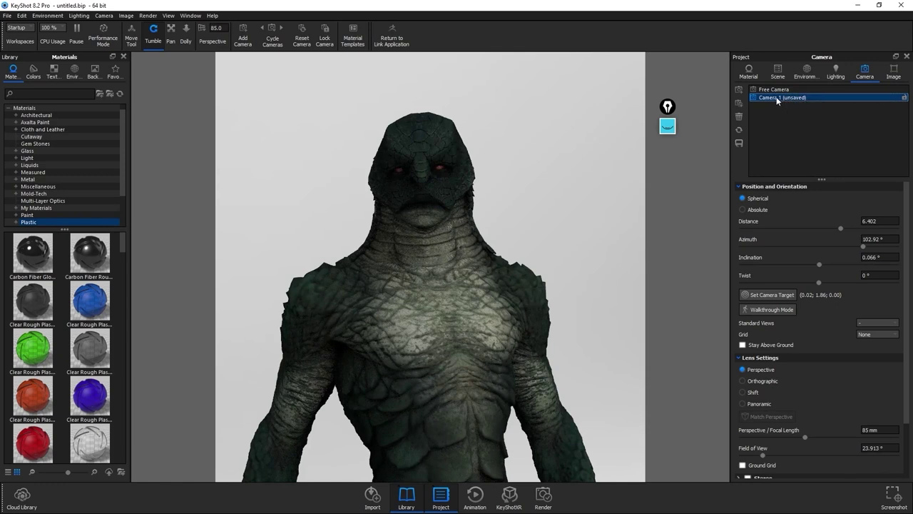
pyautogui.rightClick(777, 97)
pyautogui.click(801, 111)
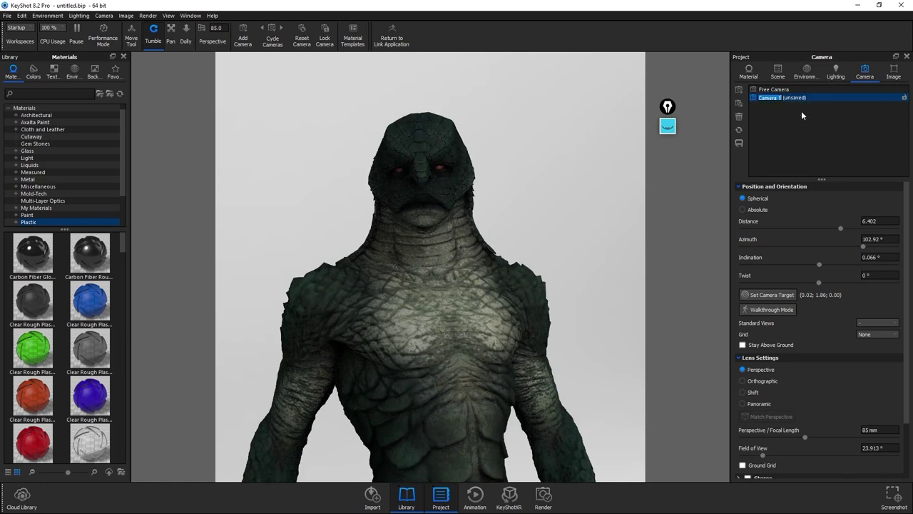
pyautogui.write('render')
pyautogui.press('Return')
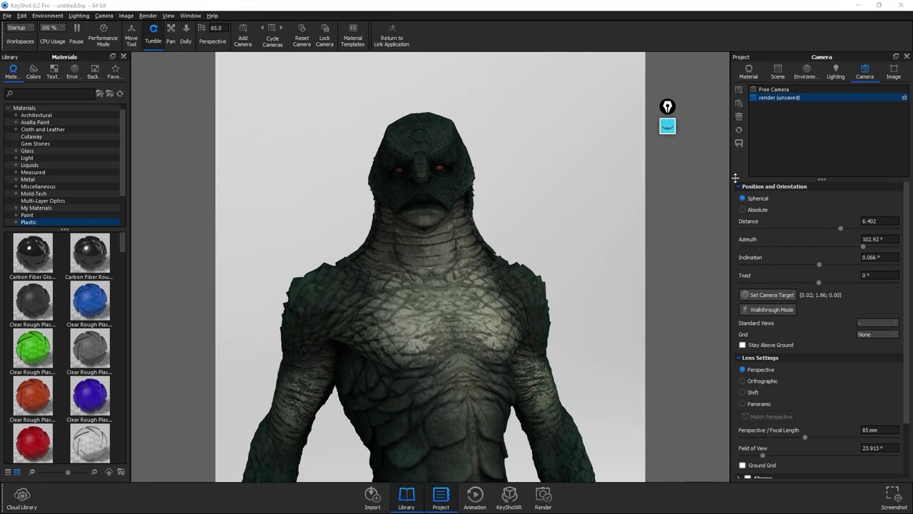
# Step: Adjust the render camera's framing closer on the creature's head and torso, save the view and lock the camera
pyautogui.moveTo(592, 197); pyautogui.dragTo(600, 200)
pyautogui.scroll(-3, 592, 198)
pyautogui.moveTo(589, 171); pyautogui.dragTo(581, 189)
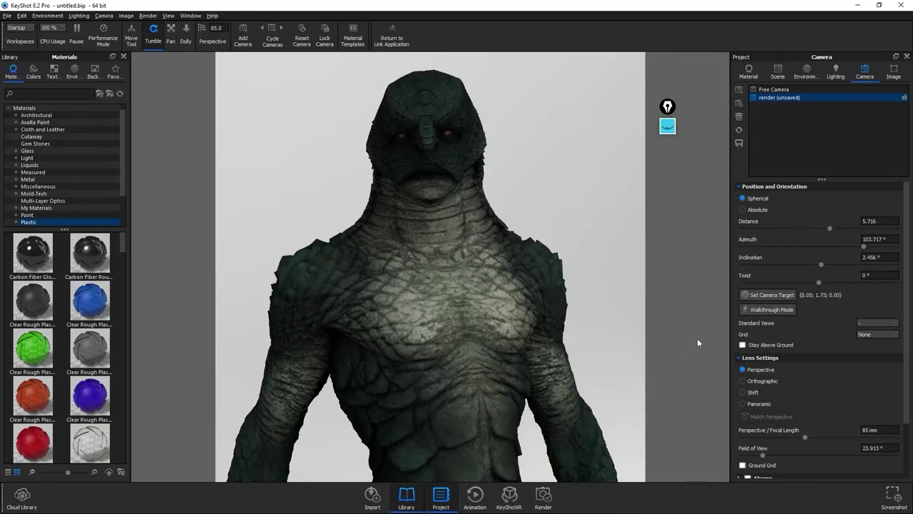
pyautogui.click(739, 143)
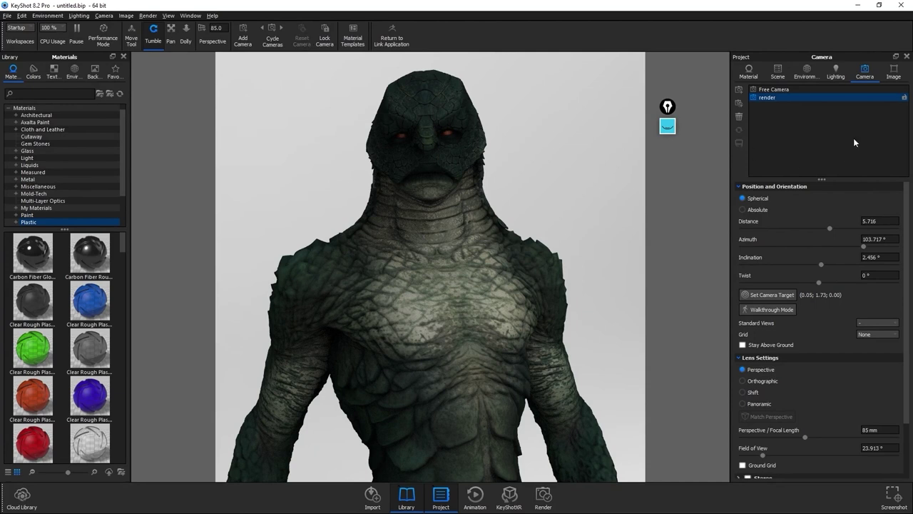
pyautogui.click(904, 98)
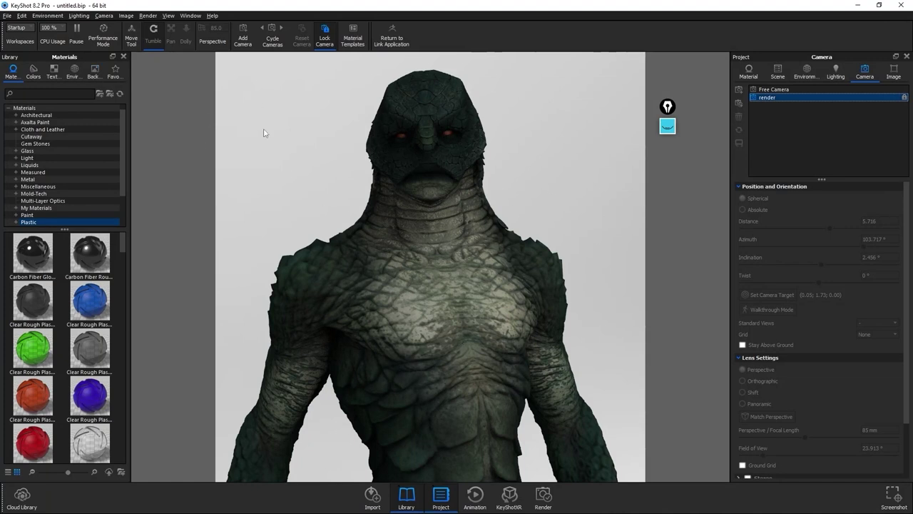
# Step: Search the material library for skin and apply Human Skin 1 50mm to the body and the head scales, keeping their painted colours
pyautogui.click(28, 93)
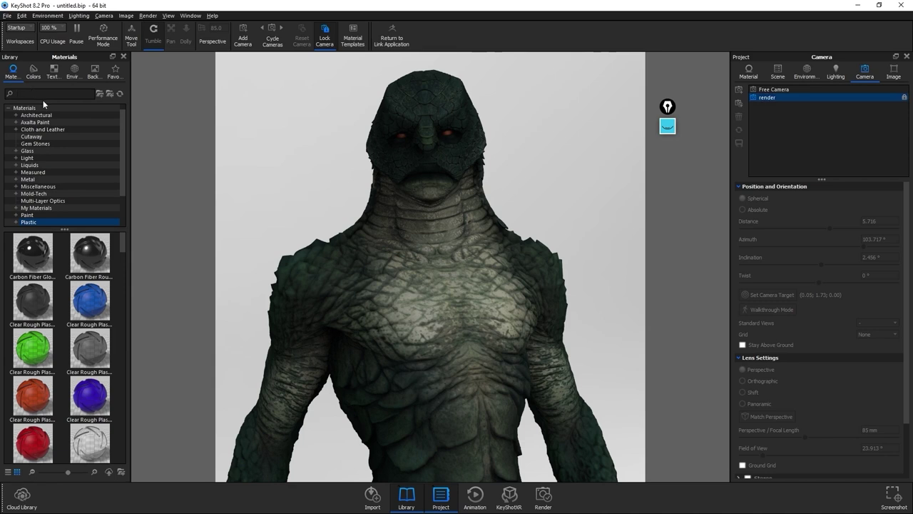
pyautogui.write('s')
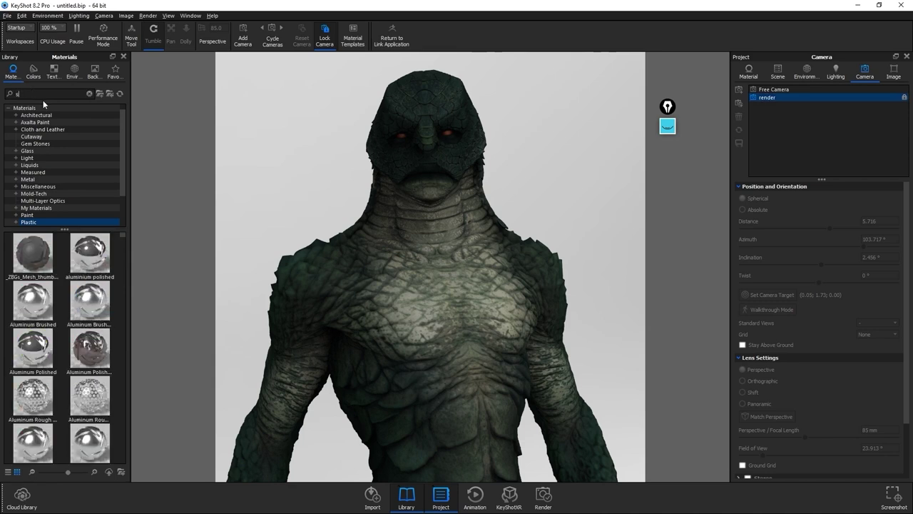
pyautogui.write('kin')
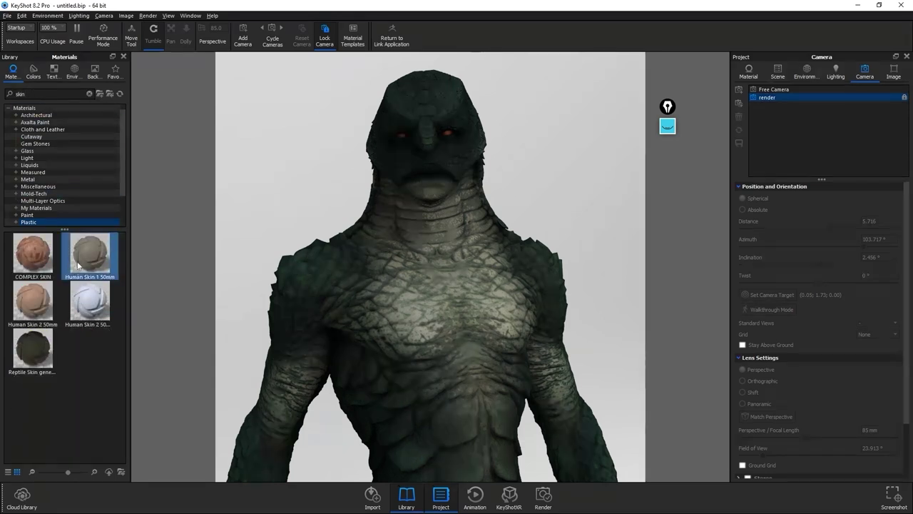
pyautogui.moveTo(79, 265); pyautogui.dragTo(425, 257)
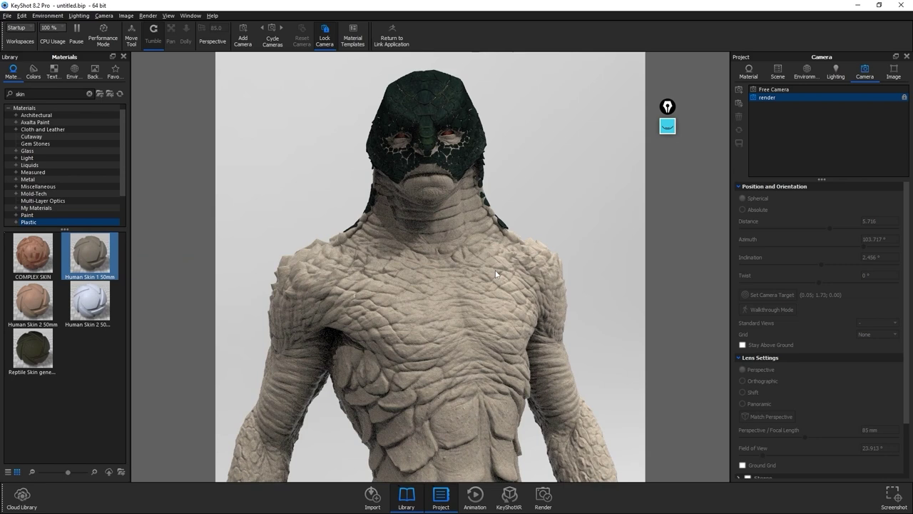
pyautogui.hotkey('ctrl', 'z')
pyautogui.moveTo(83, 259); pyautogui.dragTo(418, 272)
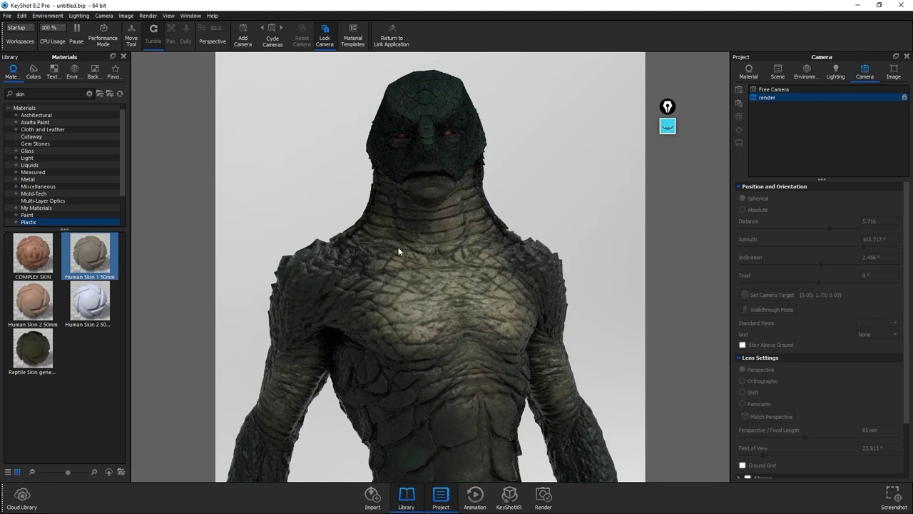
pyautogui.doubleClick(398, 247)
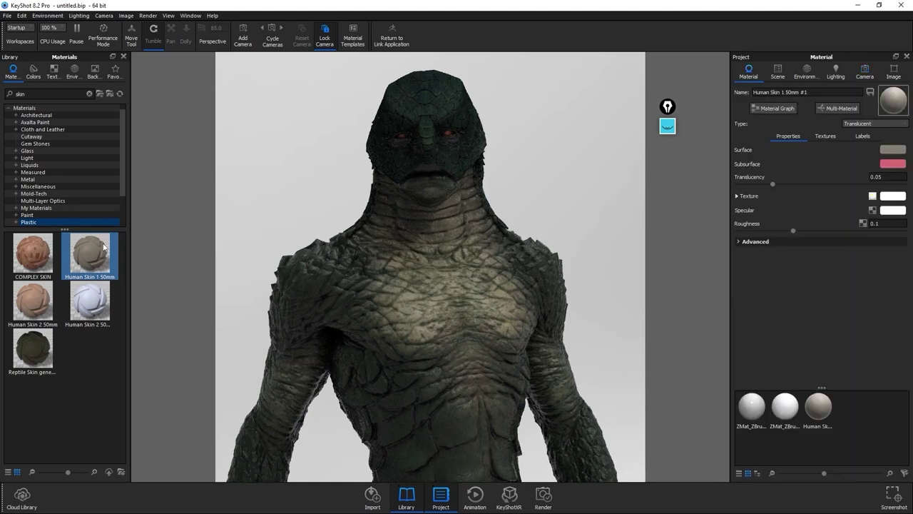
pyautogui.moveTo(102, 251); pyautogui.dragTo(392, 166)
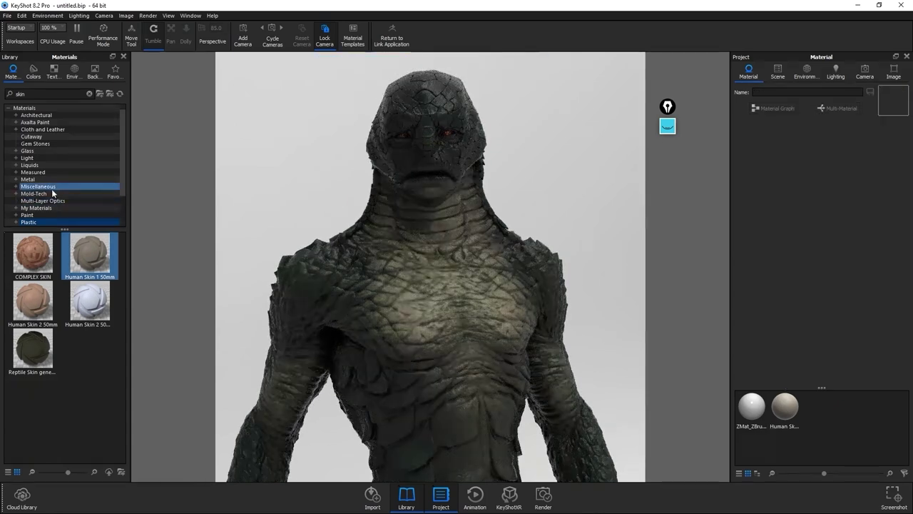
# Step: Apply the Hard Shiny Plastic Black material from the Plastic library to the creature's eyes, keeping their painted texture
pyautogui.scroll(-1, 40, 171)
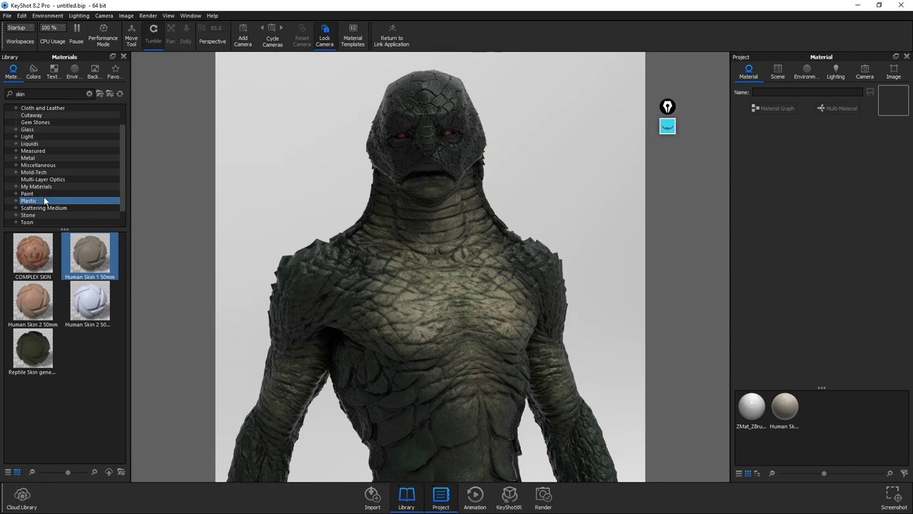
pyautogui.click(40, 196)
pyautogui.click(41, 201)
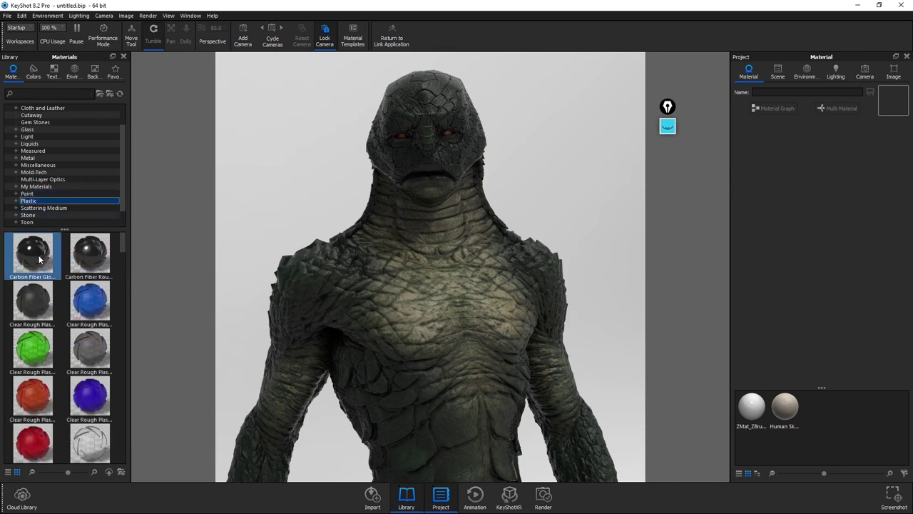
pyautogui.scroll(-4, 65, 307)
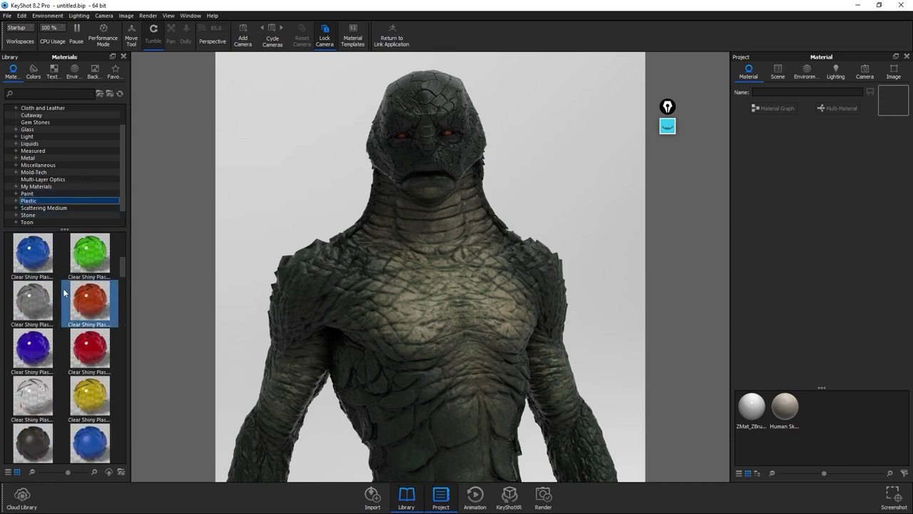
pyautogui.moveTo(93, 356); pyautogui.dragTo(447, 132)
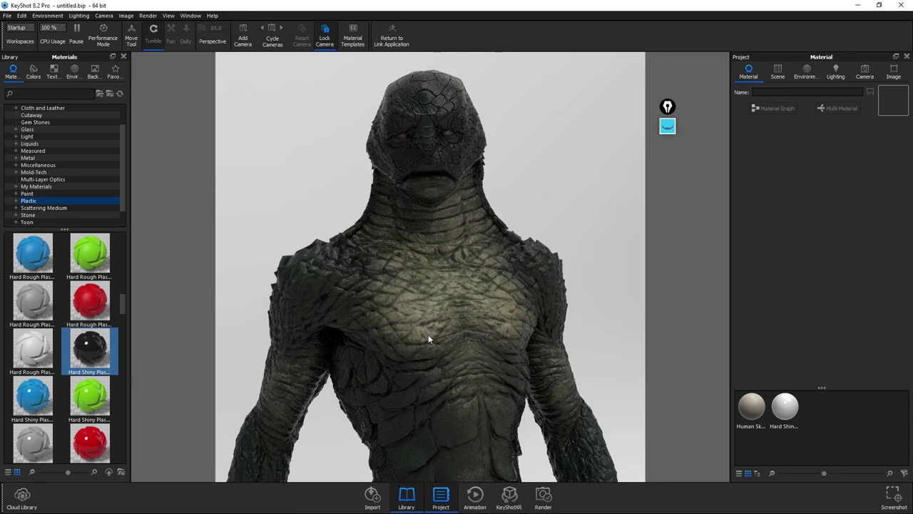
# Step: Upgrade the legacy texture map of the creature's skin material to the new Matcap node, with Apply MatCap off
pyautogui.doubleClick(443, 297)
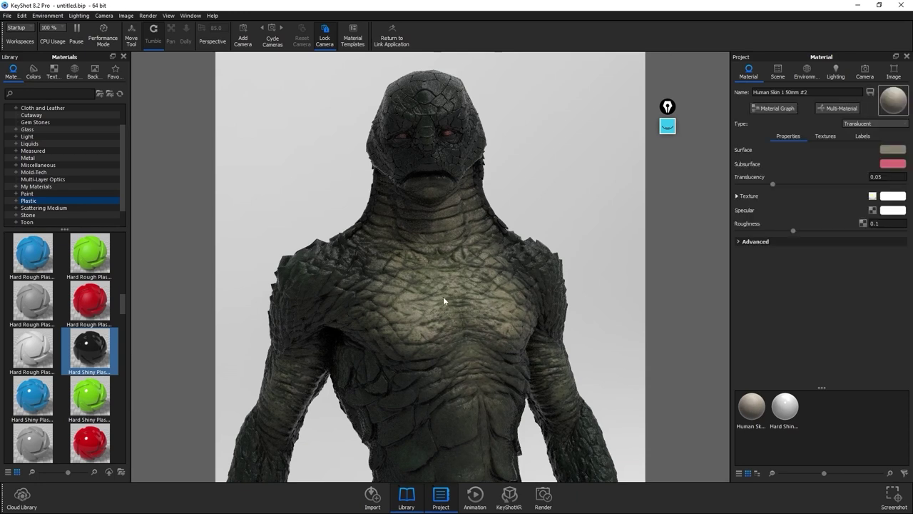
pyautogui.click(827, 135)
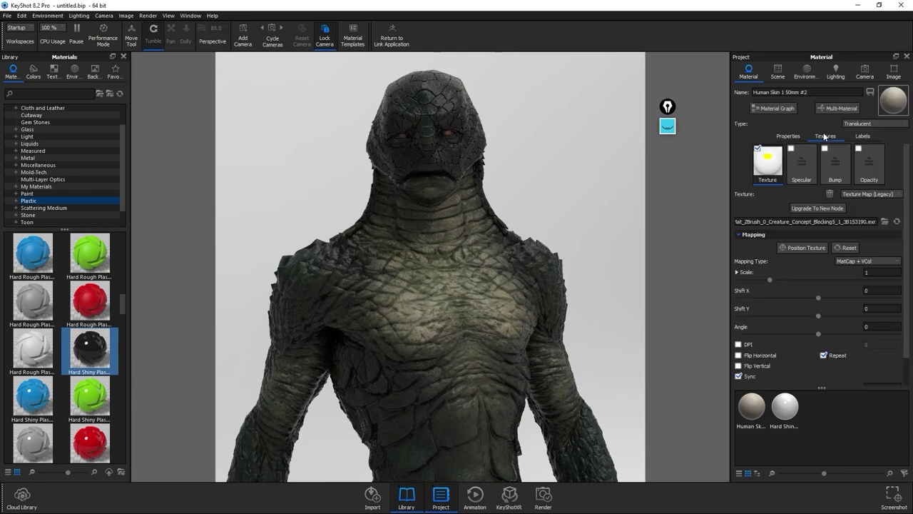
pyautogui.click(806, 207)
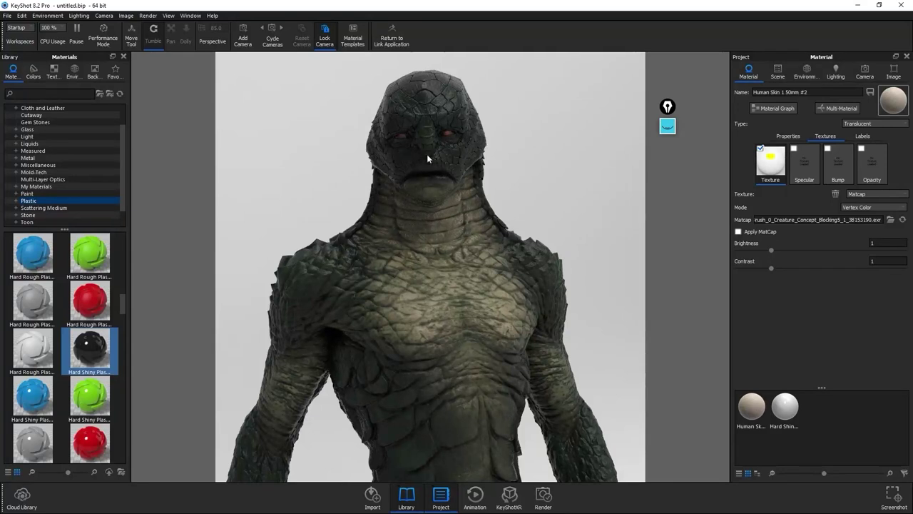
# Step: Upgrade the Hard Shiny Plastic Black material's legacy diffuse texture to the new node and turn off Apply MatCap
pyautogui.click(786, 421)
pyautogui.click(822, 138)
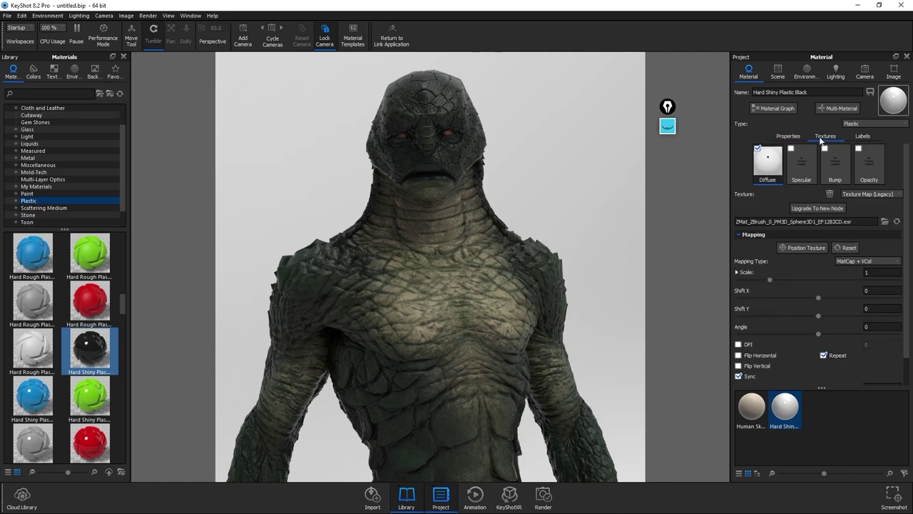
pyautogui.click(799, 207)
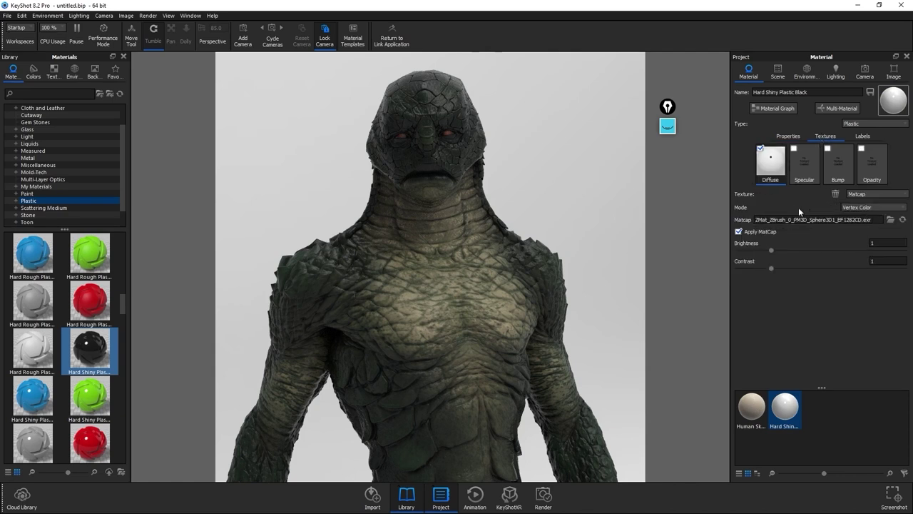
pyautogui.click(738, 232)
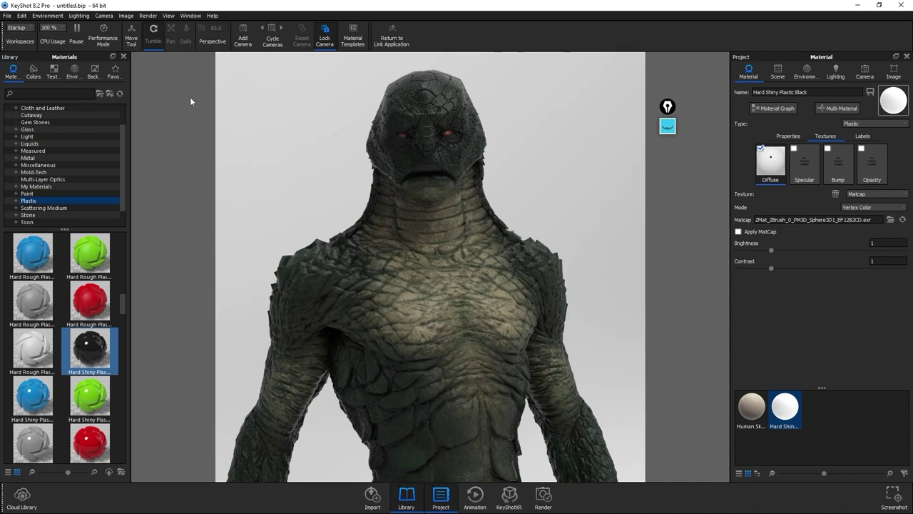
# Step: Light the scene with the carpentry_shop_02_4k environment and rotate it to about 288.5°
pyautogui.click(74, 71)
pyautogui.click(56, 269)
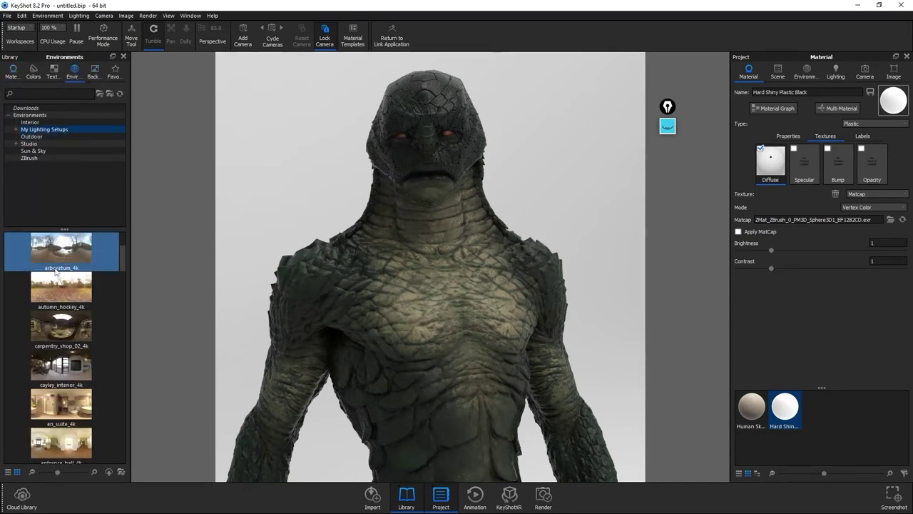
pyautogui.moveTo(57, 320); pyautogui.dragTo(306, 135)
pyautogui.moveTo(537, 133)
pyautogui.keyDown('ctrl'); pyautogui.mouseDown()
pyautogui.moveTo(589, 139)
pyautogui.moveTo(552, 142)
pyautogui.mouseUp(); pyautogui.keyUp('ctrl')
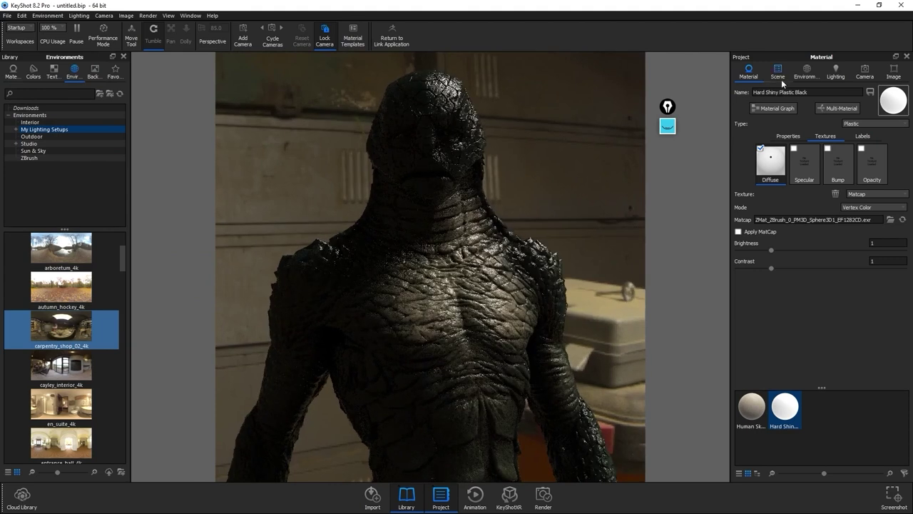
# Step: Set the environment background to solid black (#000000) and rotate the lighting environment to about 230.5°
pyautogui.click(807, 73)
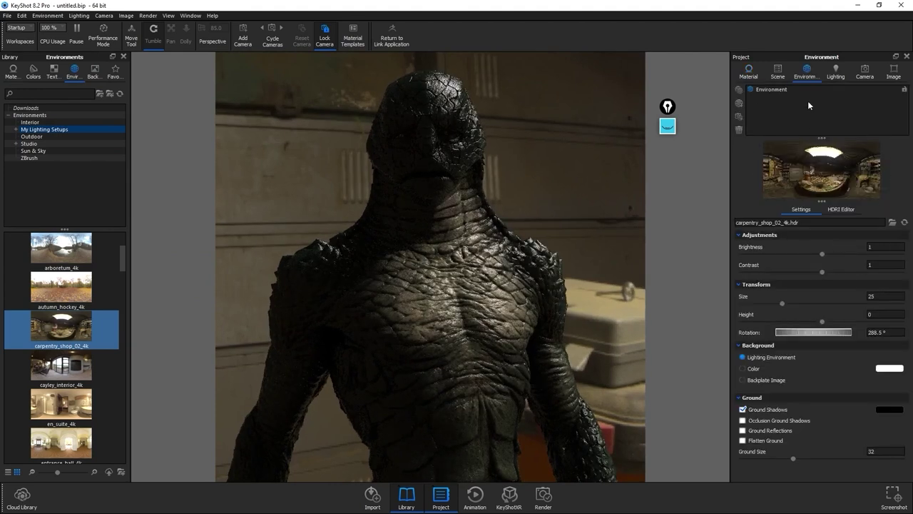
pyautogui.click(763, 370)
pyautogui.click(889, 368)
pyautogui.moveTo(814, 308); pyautogui.dragTo(747, 342)
pyautogui.moveTo(798, 219); pyautogui.dragTo(789, 105)
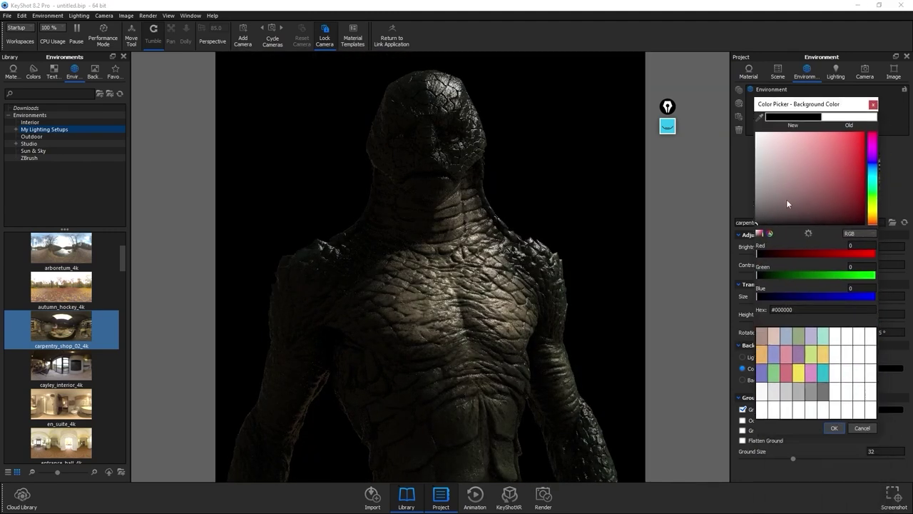
pyautogui.click(833, 428)
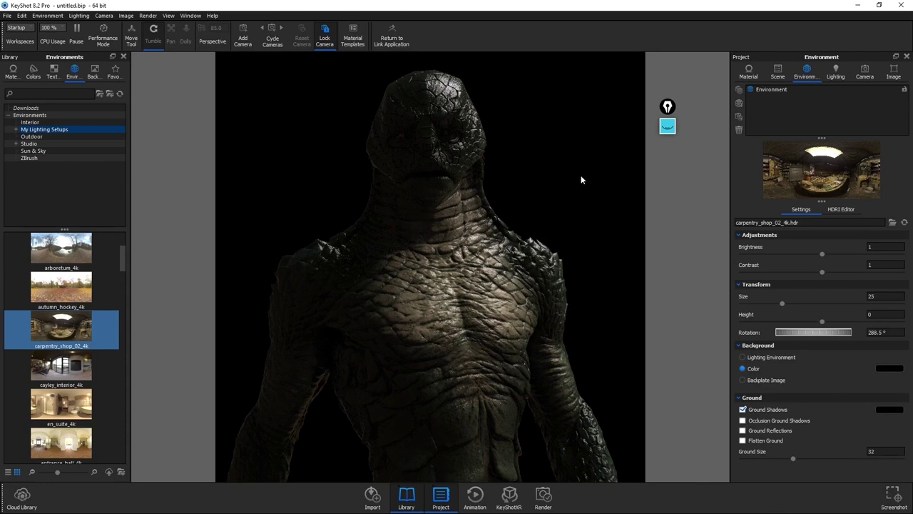
pyautogui.keyDown('ctrl'); pyautogui.moveTo(575, 169); pyautogui.dragTo(529, 180); pyautogui.keyUp('ctrl')
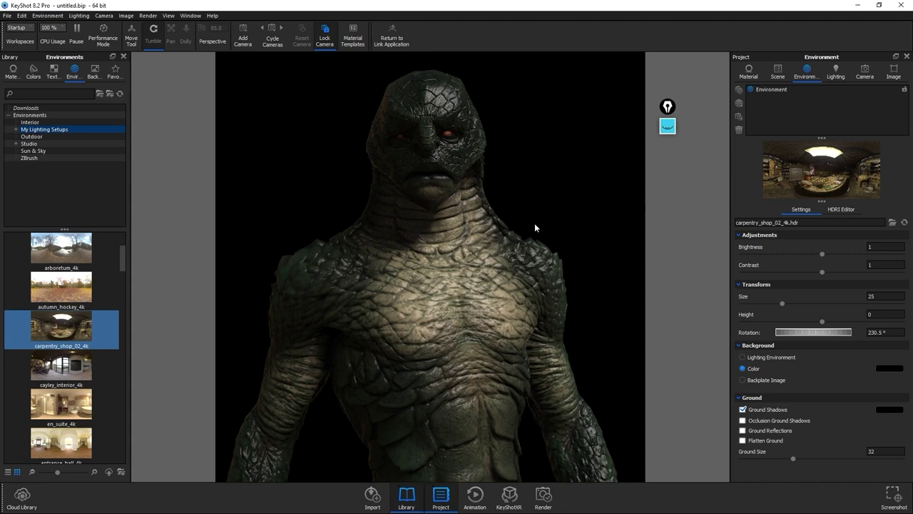
# Step: Add a circular light pin to the environment HDRI, place it using the creature as target, and set its brightness to 15
pyautogui.click(838, 210)
pyautogui.click(780, 224)
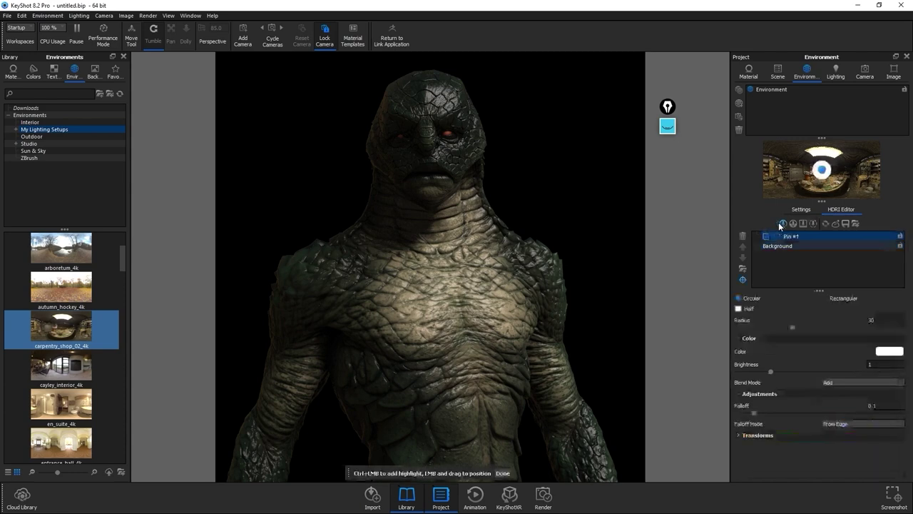
pyautogui.moveTo(386, 147); pyautogui.dragTo(352, 254)
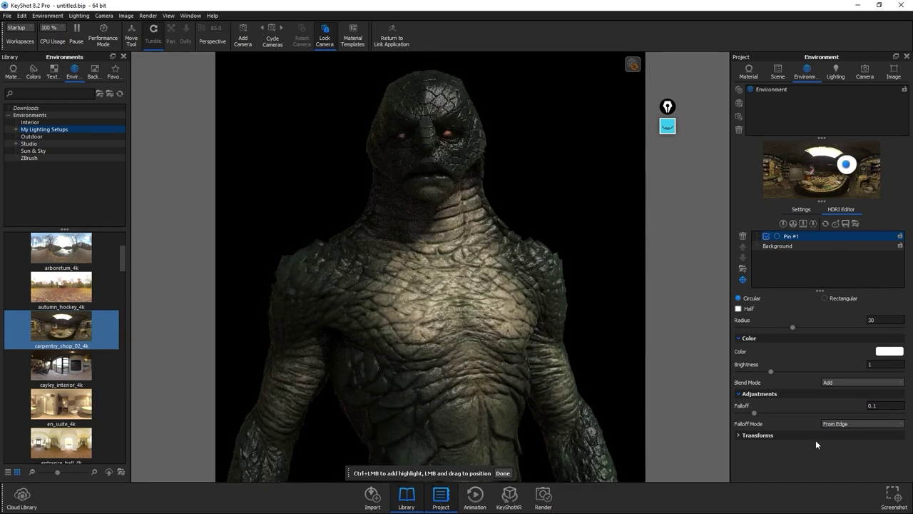
pyautogui.click(880, 366)
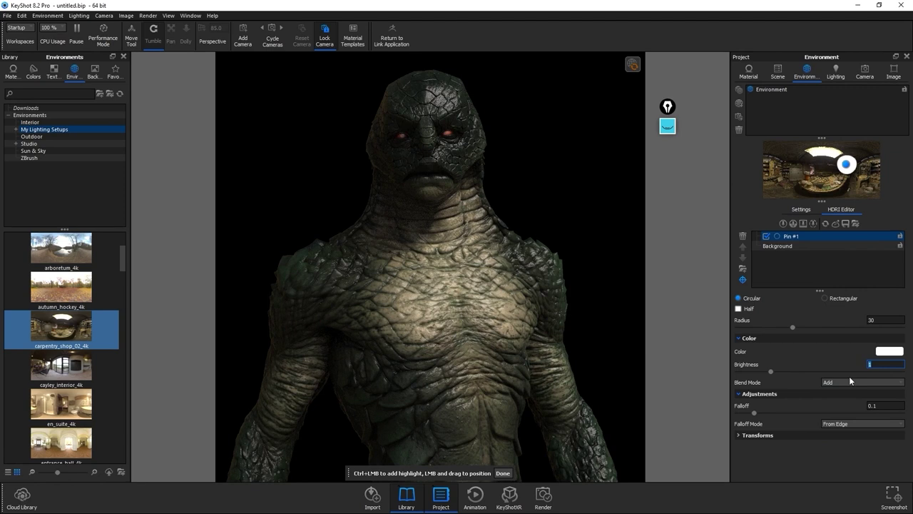
pyautogui.write('15')
pyautogui.press('Return')
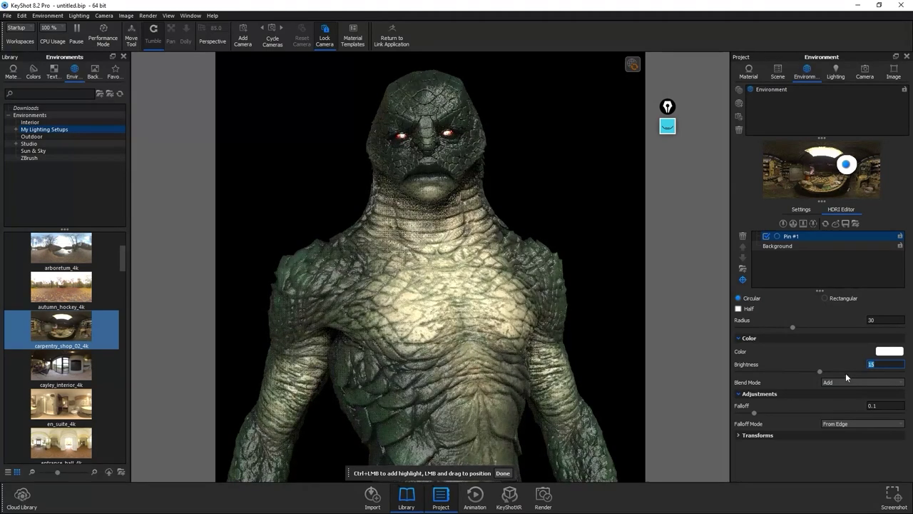
# Step: Colour the light pin dark red (#BD0000) and reduce its radius to about 18.54
pyautogui.click(799, 246)
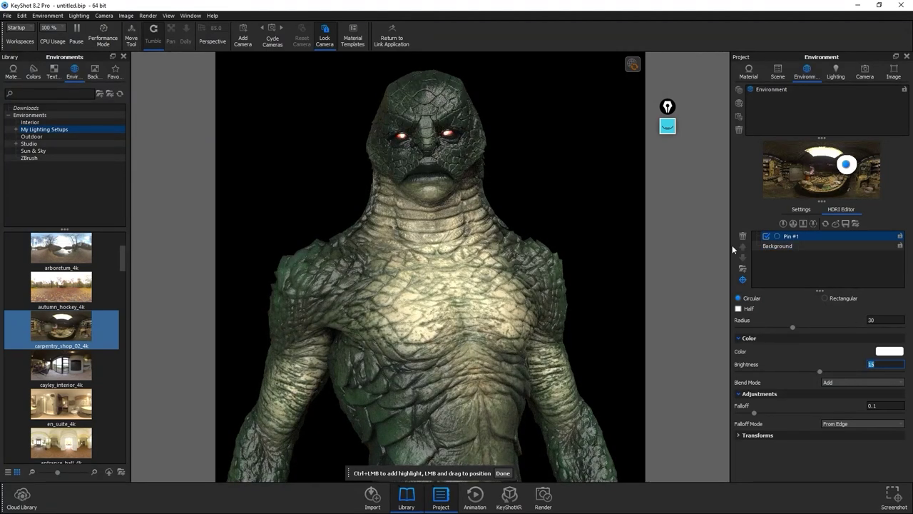
pyautogui.click(890, 351)
pyautogui.moveTo(837, 199); pyautogui.dragTo(863, 174)
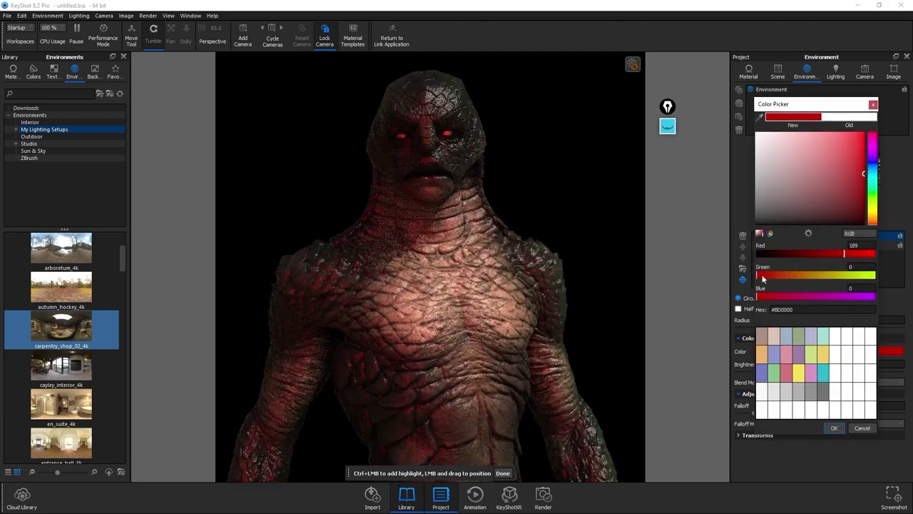
pyautogui.click(834, 428)
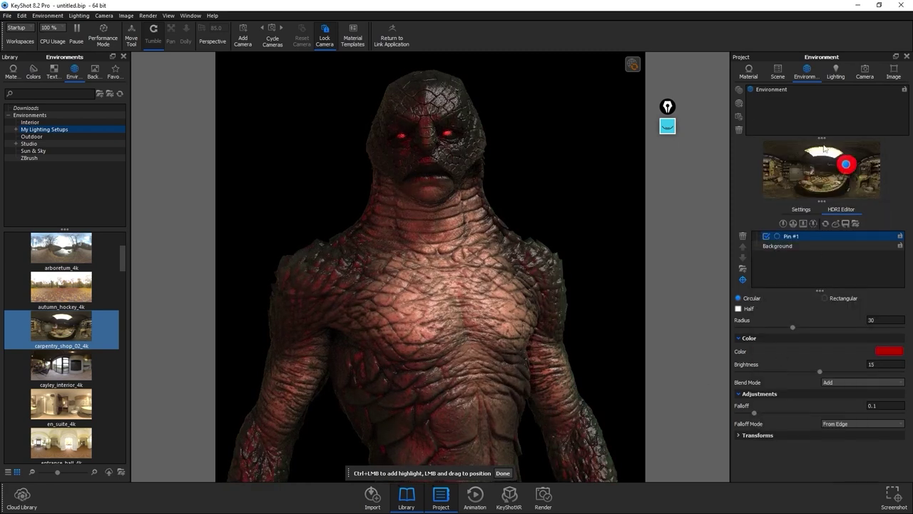
pyautogui.moveTo(793, 327); pyautogui.dragTo(772, 327)
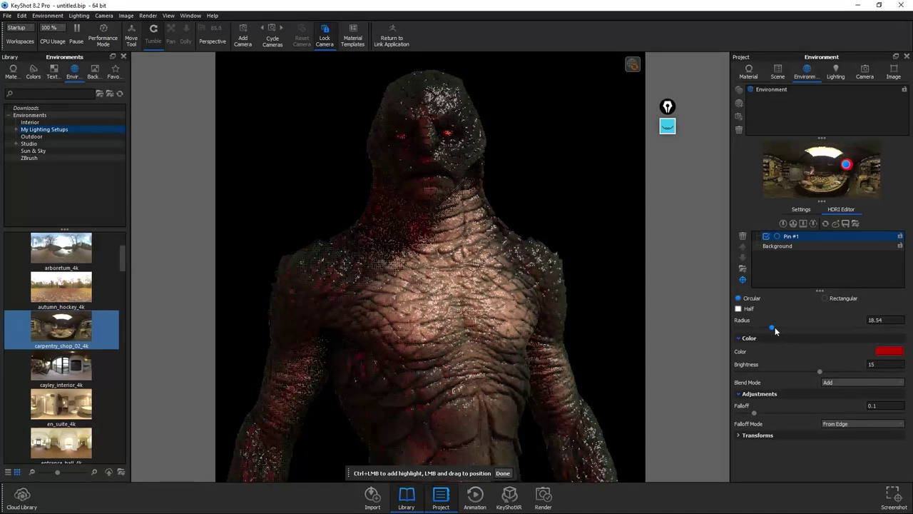
# Step: Reposition the light pin's highlight on the outer edge of the creature's head as a rim light and finish placement
pyautogui.click(410, 87)
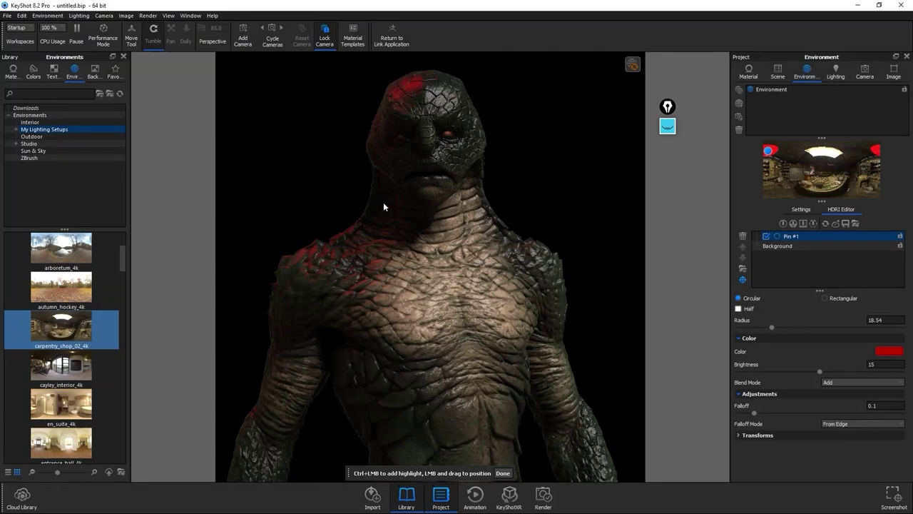
pyautogui.click(388, 88)
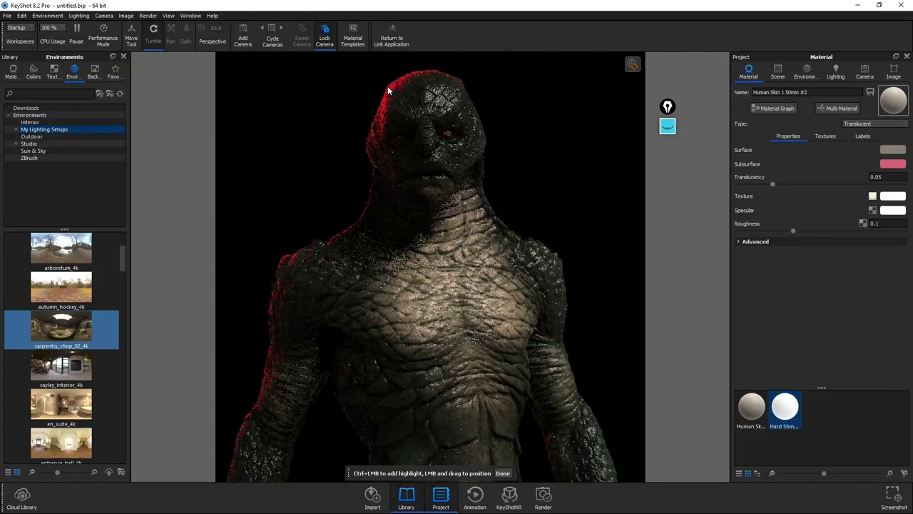
pyautogui.click(389, 84)
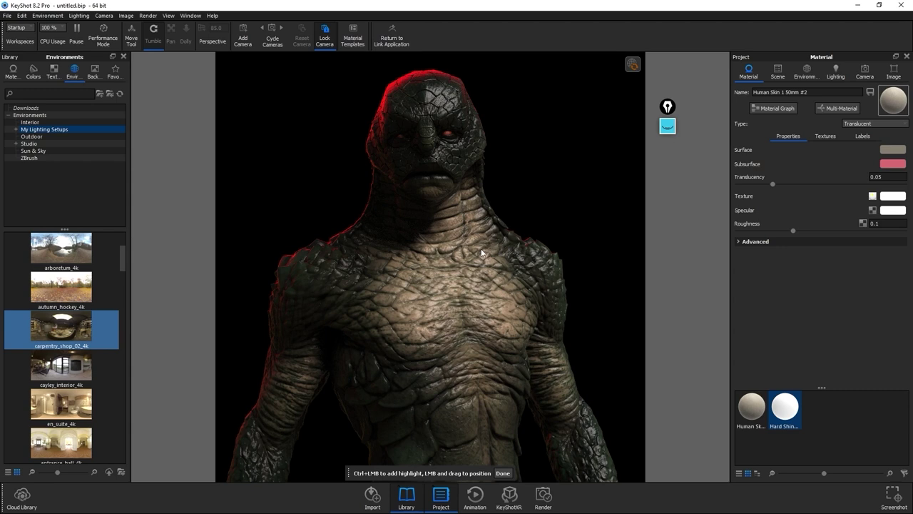
pyautogui.click(503, 474)
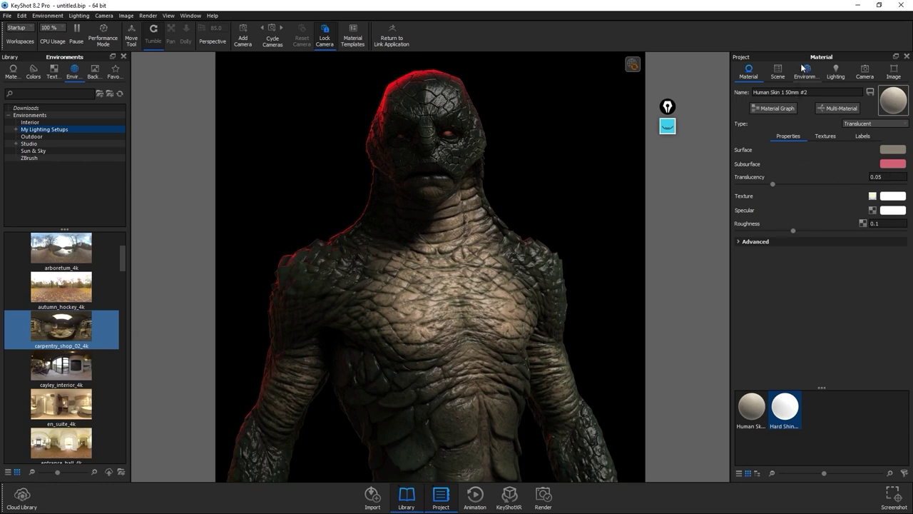
# Step: Recolour the rim light pin pale blue (#C3D4ED) and set its radius to about 21.96 and brightness to about 6.63
pyautogui.click(804, 71)
pyautogui.click(776, 76)
pyautogui.click(808, 77)
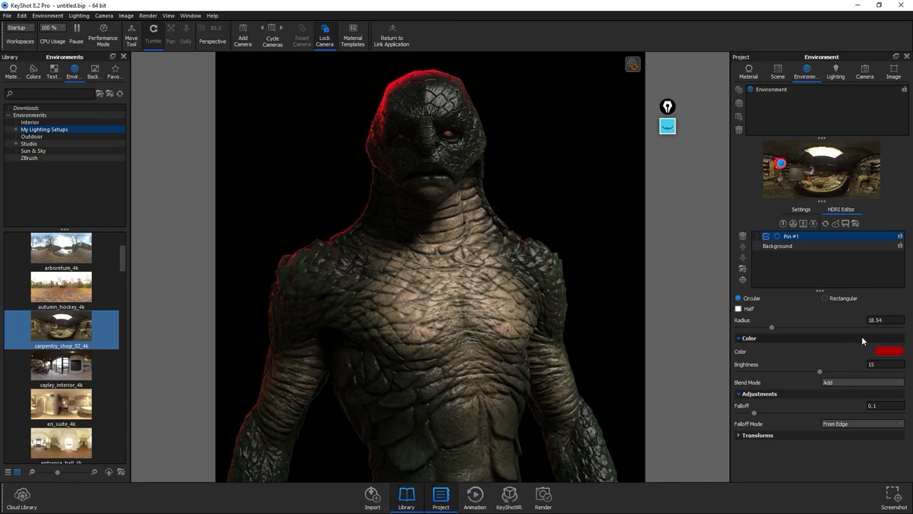
pyautogui.click(889, 351)
pyautogui.click(872, 162)
pyautogui.click(812, 163)
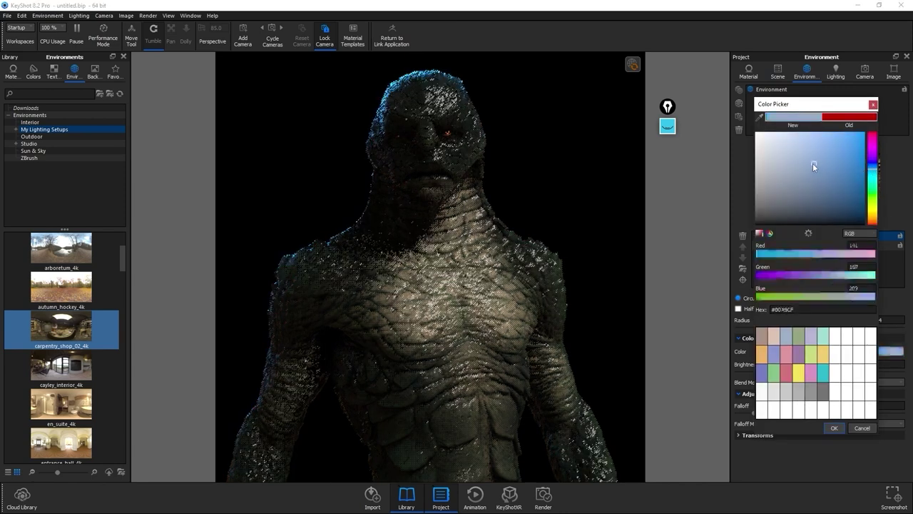
pyautogui.click(790, 145)
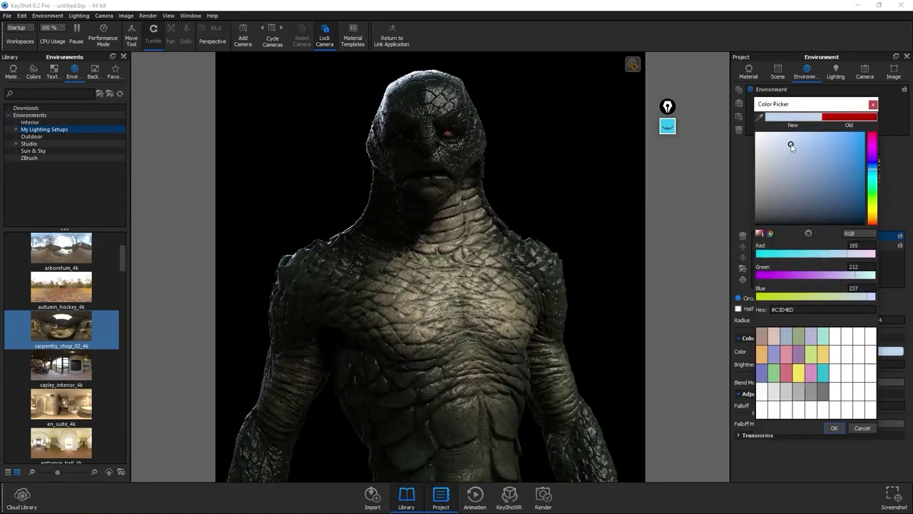
pyautogui.click(832, 428)
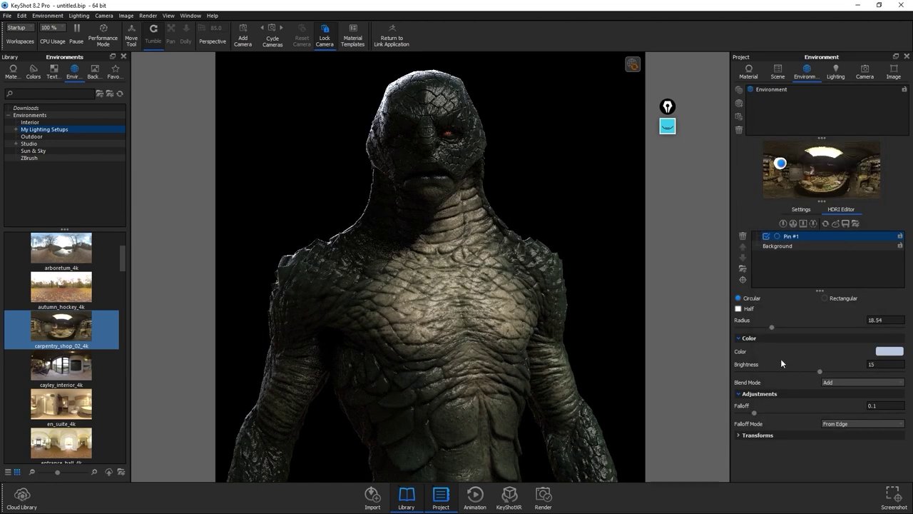
pyautogui.moveTo(774, 330); pyautogui.dragTo(780, 329)
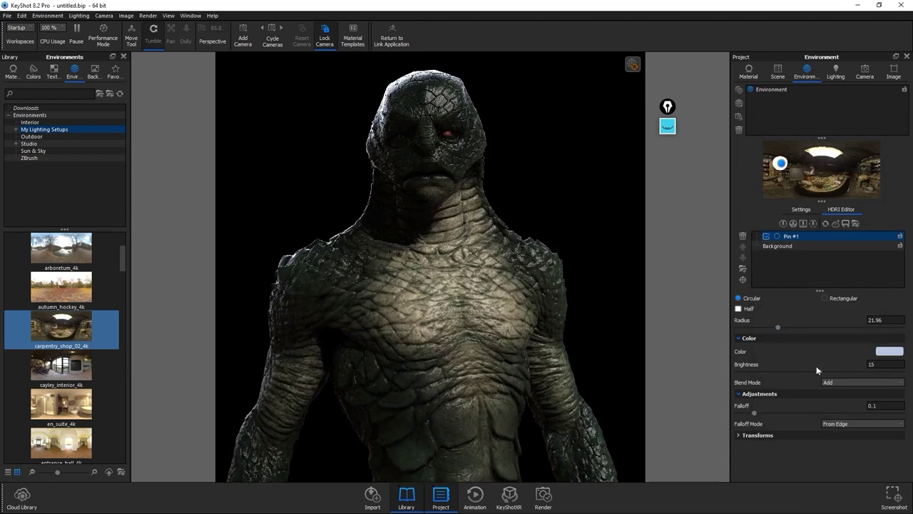
pyautogui.moveTo(819, 373); pyautogui.dragTo(774, 371)
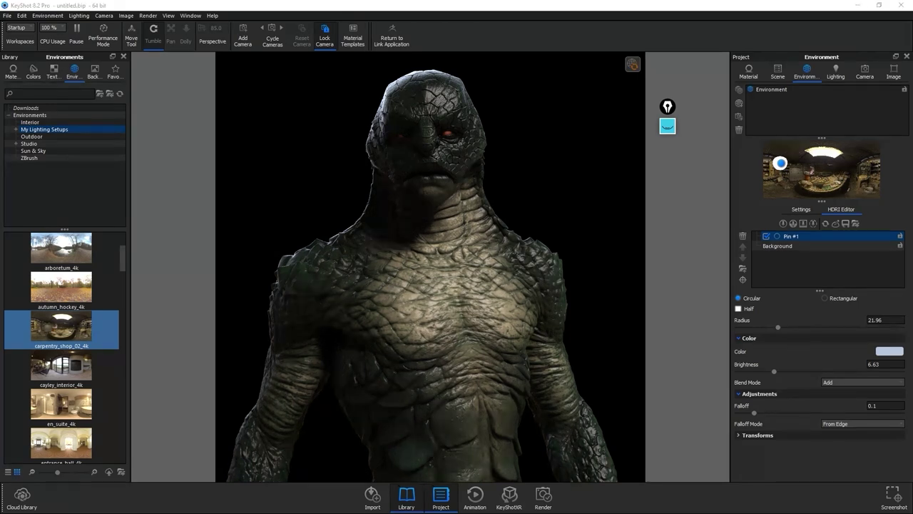
# Step: Open the scene file Render.bip and discard the changes to the current scene
pyautogui.moveTo(638, 228); pyautogui.dragTo(306, 222)
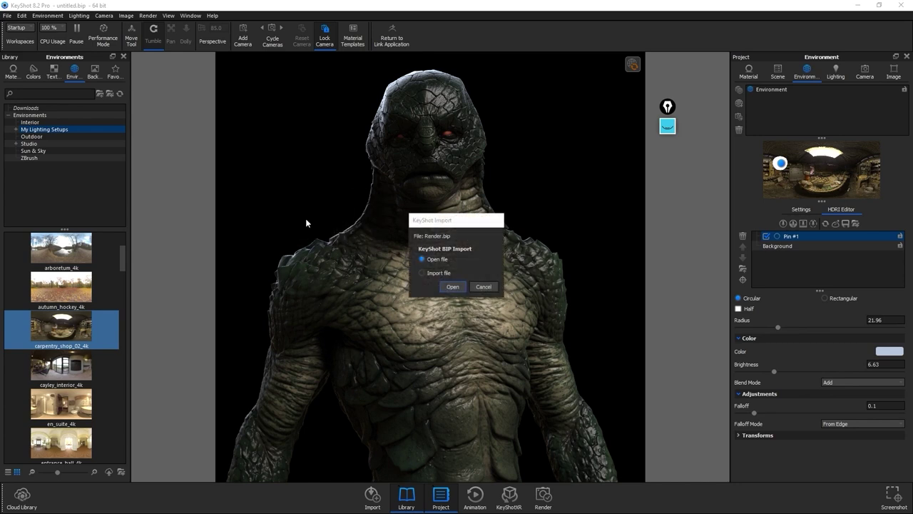
pyautogui.click(453, 287)
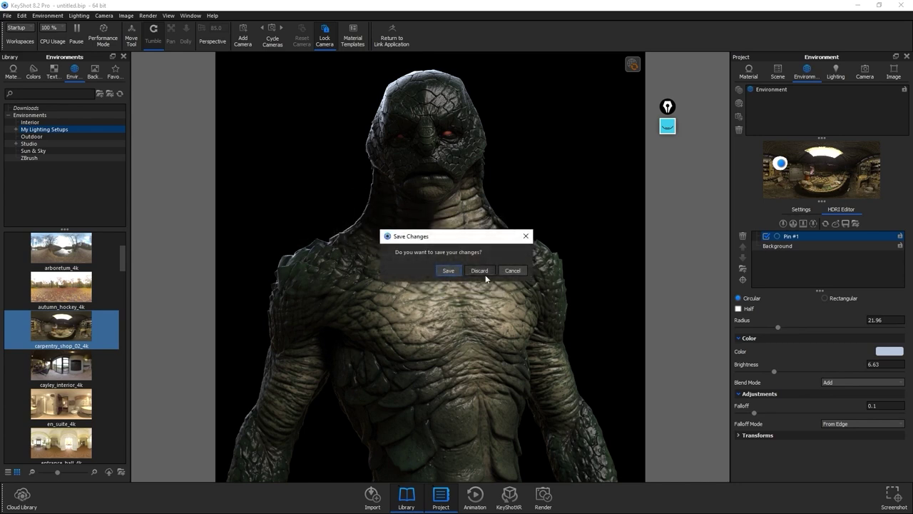
pyautogui.click(480, 270)
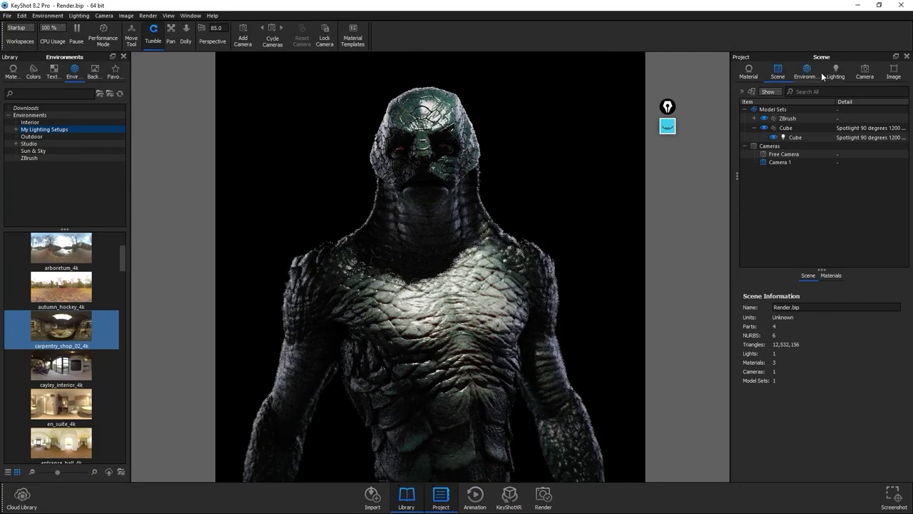
# Step: Turn off depth of field for the Free Camera
pyautogui.click(865, 72)
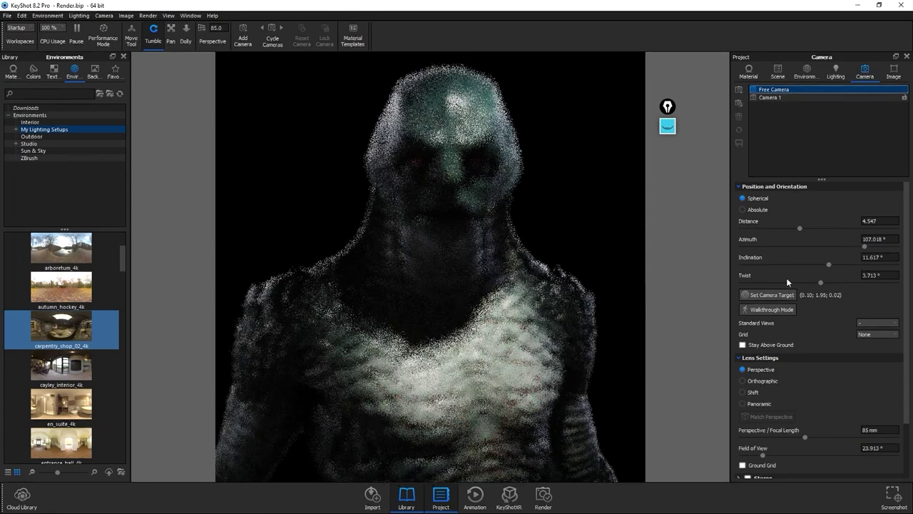
pyautogui.scroll(-2, 799, 345)
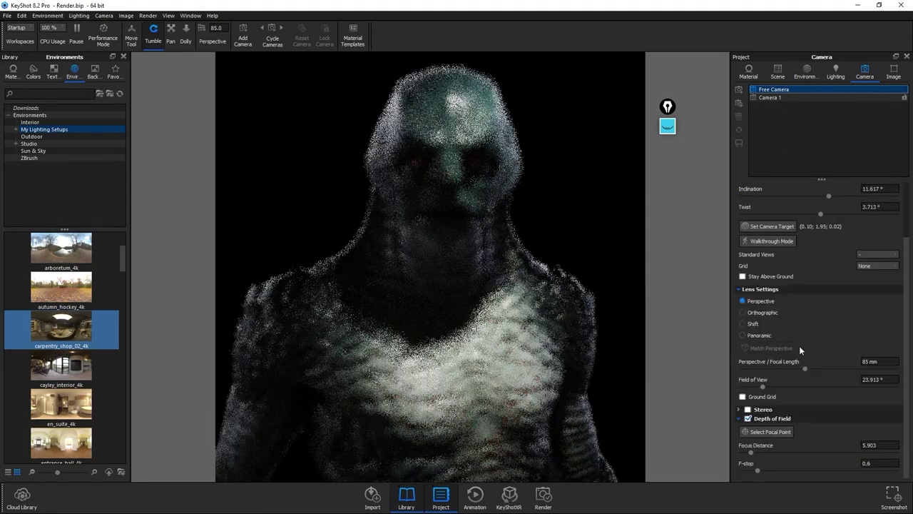
pyautogui.click(748, 419)
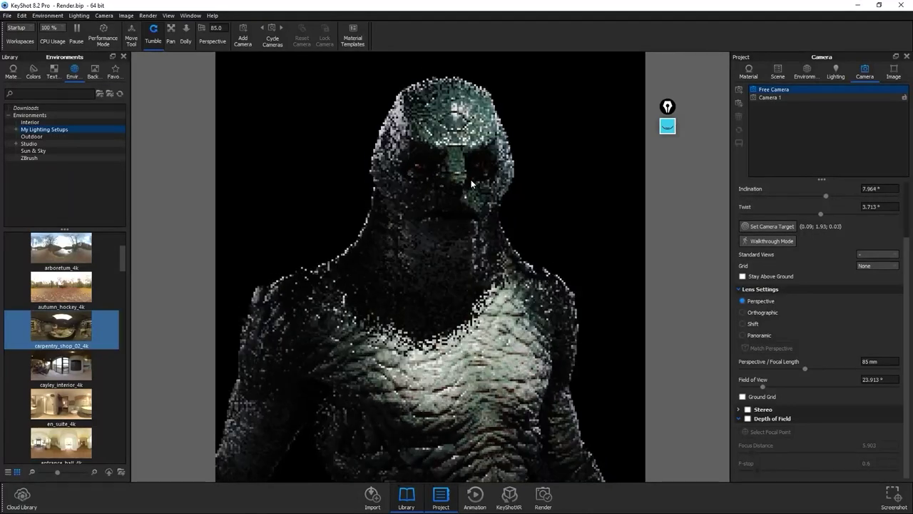
# Step: Examine the lit creature and its overhead spotlight from several angles, briefly trying Performance Mode
pyautogui.moveTo(471, 184); pyautogui.dragTo(491, 197)
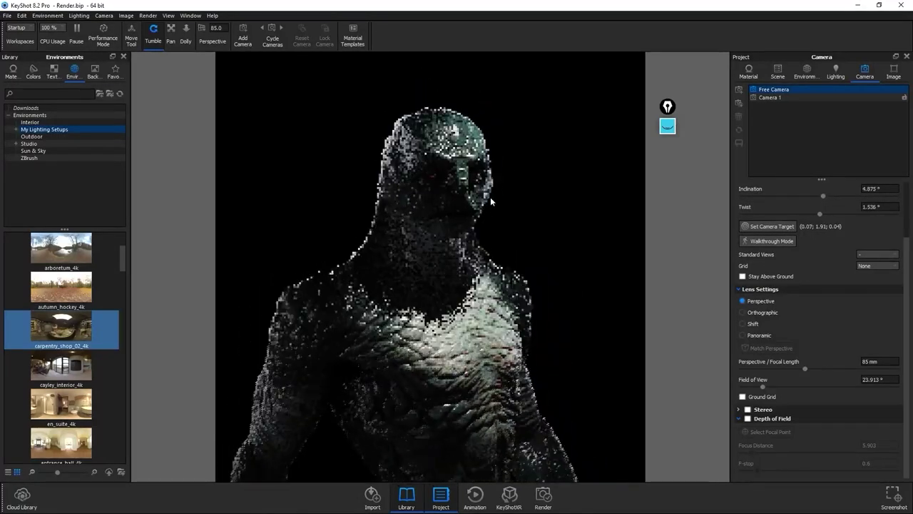
pyautogui.click(104, 35)
pyautogui.moveTo(412, 169); pyautogui.dragTo(550, 200)
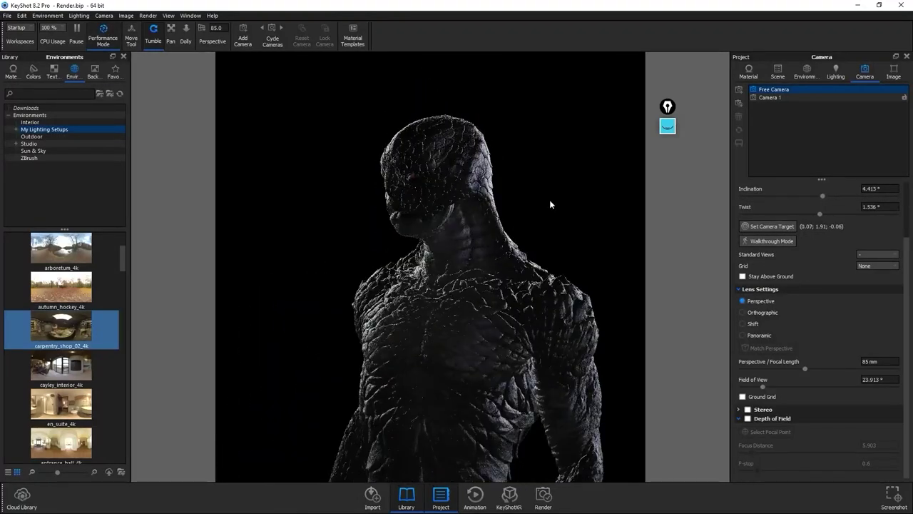
pyautogui.click(109, 32)
pyautogui.moveTo(407, 163); pyautogui.dragTo(477, 193)
pyautogui.scroll(-5, 477, 193)
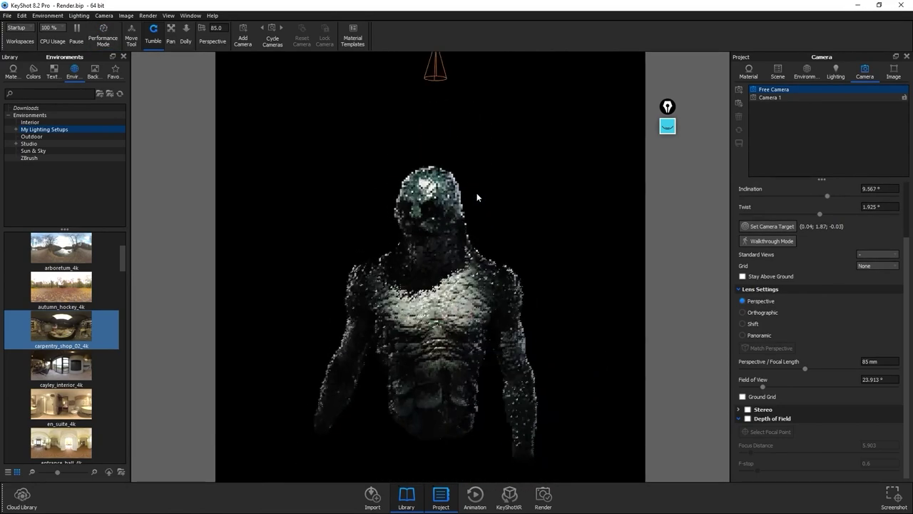
# Step: Enable the Pin #1 light in the environment's HDRI and check its effect on the creature
pyautogui.click(806, 71)
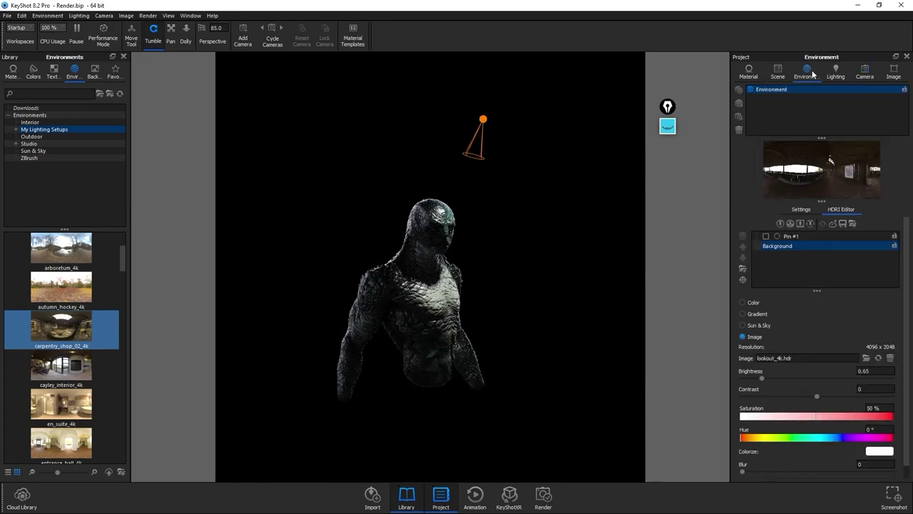
pyautogui.click(790, 237)
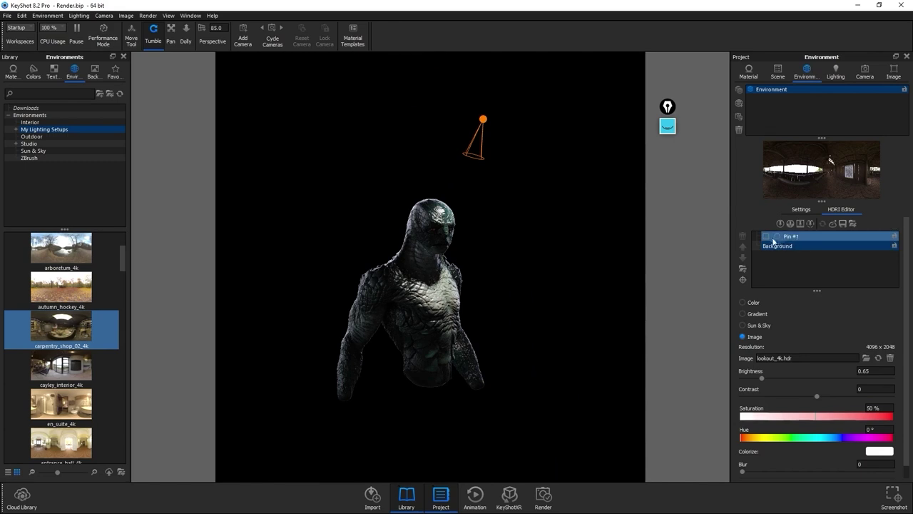
pyautogui.click(766, 237)
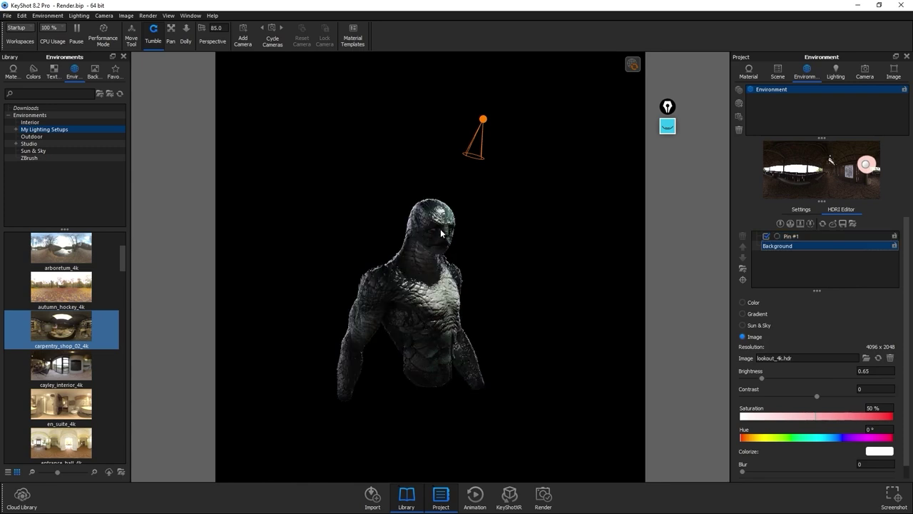
pyautogui.keyDown('shift'); pyautogui.click(785, 237); pyautogui.keyUp('shift')
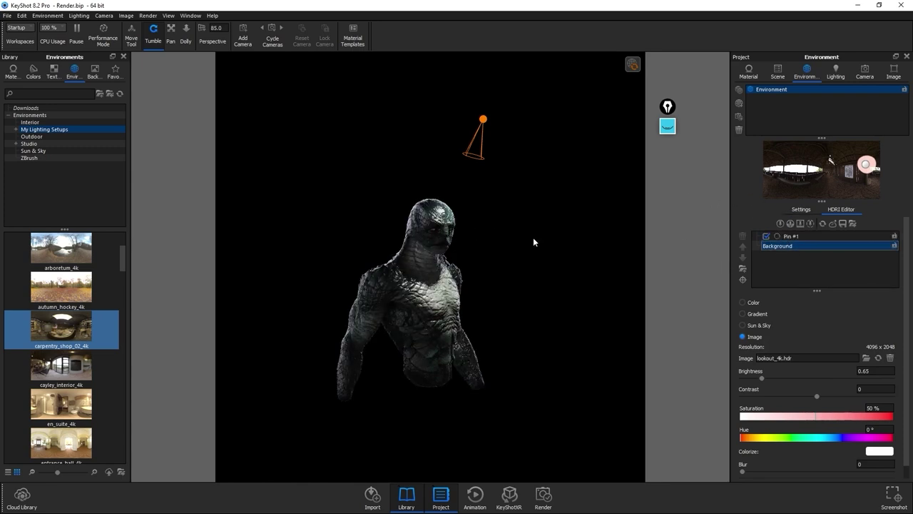
pyautogui.moveTo(534, 242); pyautogui.dragTo(483, 231)
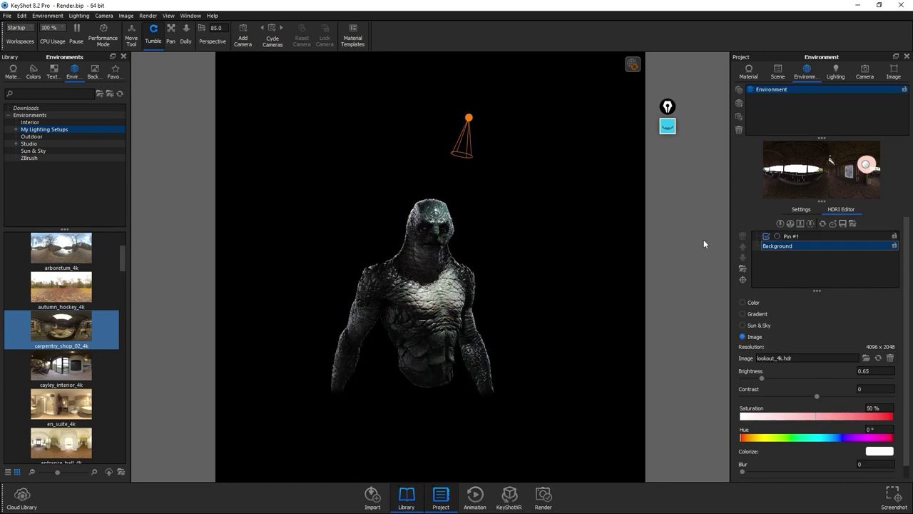
pyautogui.moveTo(471, 123); pyautogui.dragTo(477, 123)
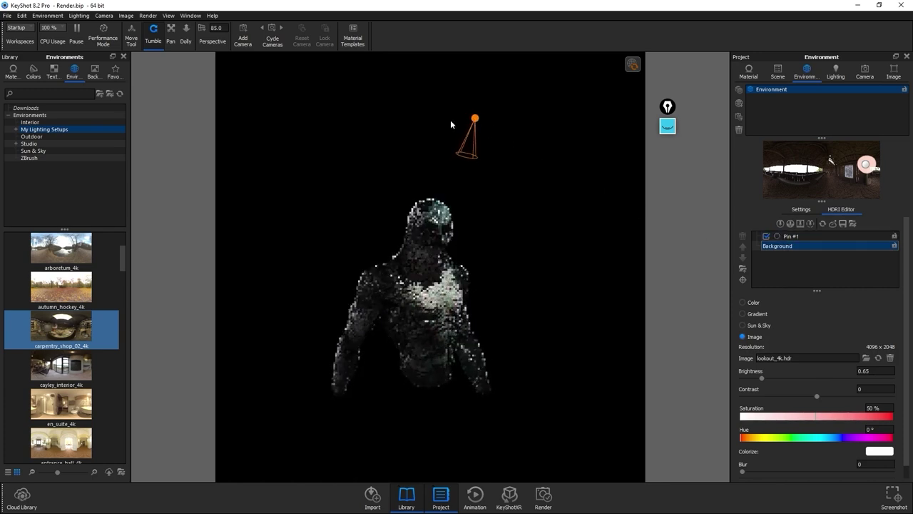
# Step: Hide the Cube spotlight in the scene's model sets
pyautogui.click(748, 73)
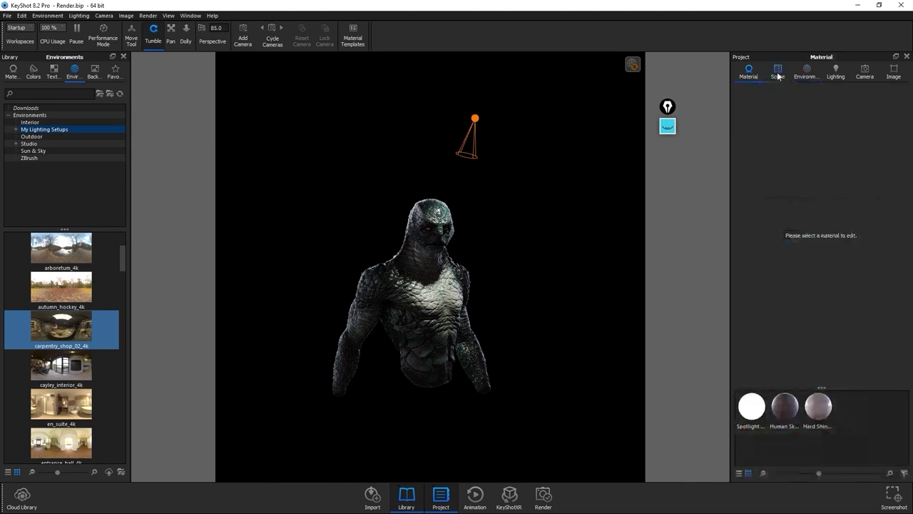
pyautogui.click(778, 71)
pyautogui.click(767, 128)
pyautogui.click(765, 128)
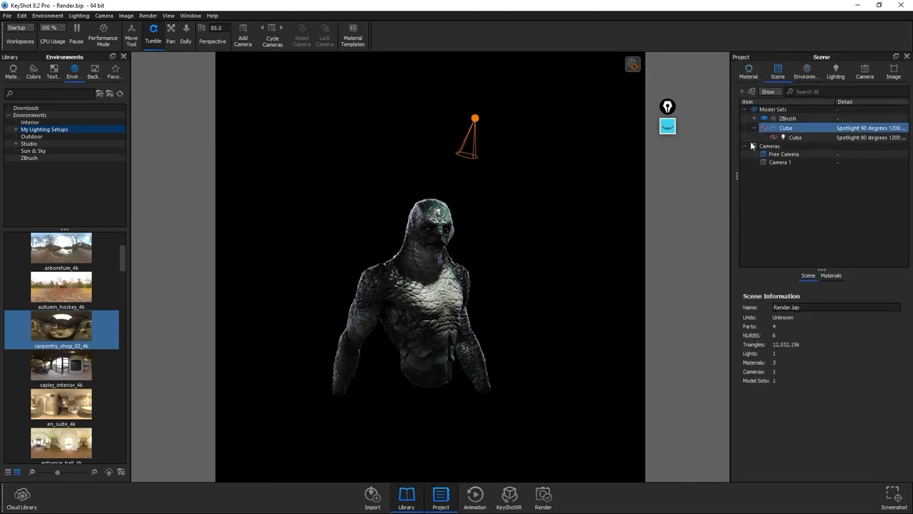
# Step: Add a cube to the scene and move it above the creature's head, at about Y 3.96 and Z -0.61
pyautogui.scroll(4, 479, 191)
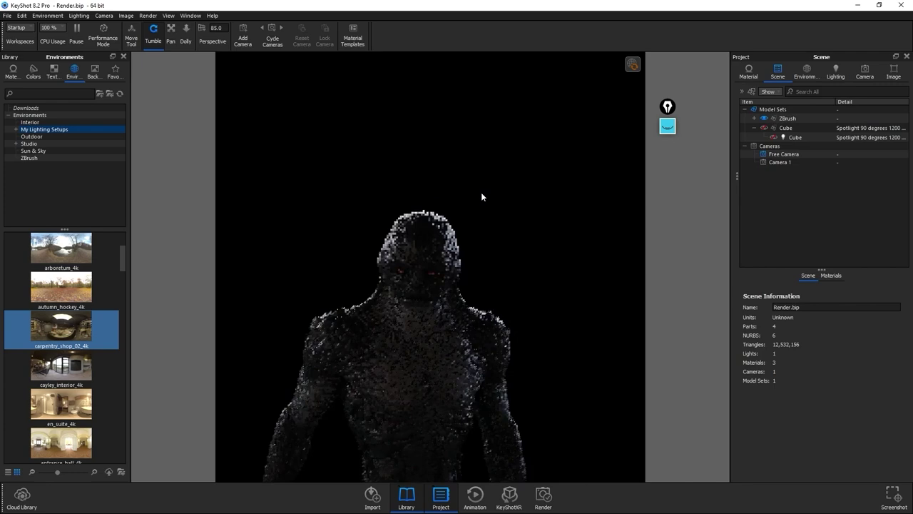
pyautogui.moveTo(413, 190); pyautogui.dragTo(455, 187)
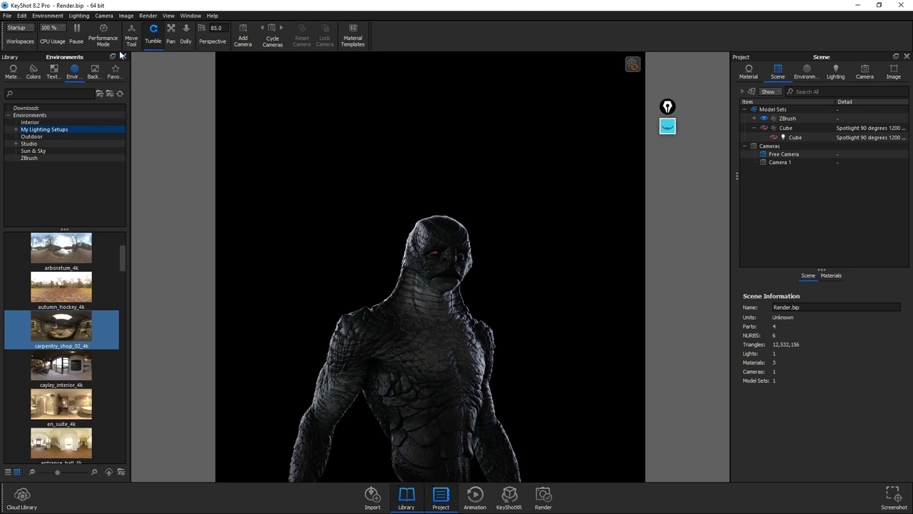
pyautogui.click(24, 17)
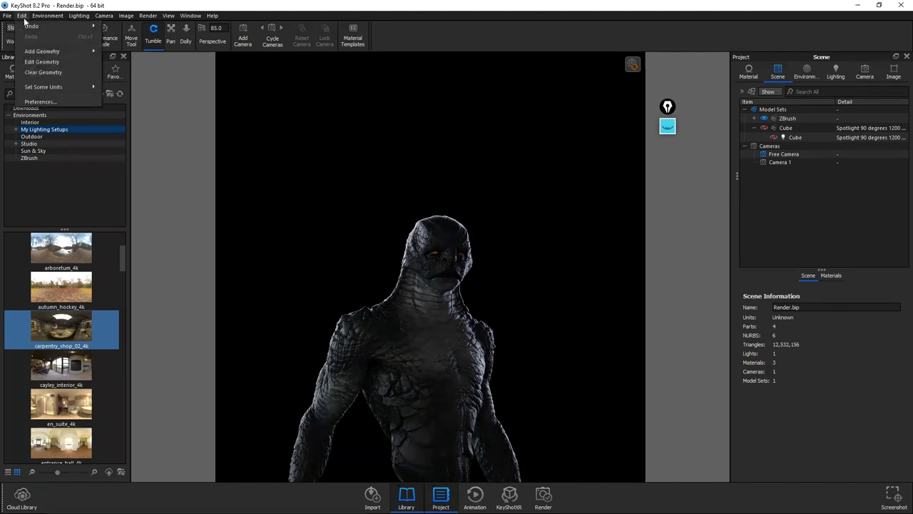
pyautogui.moveTo(59, 50)
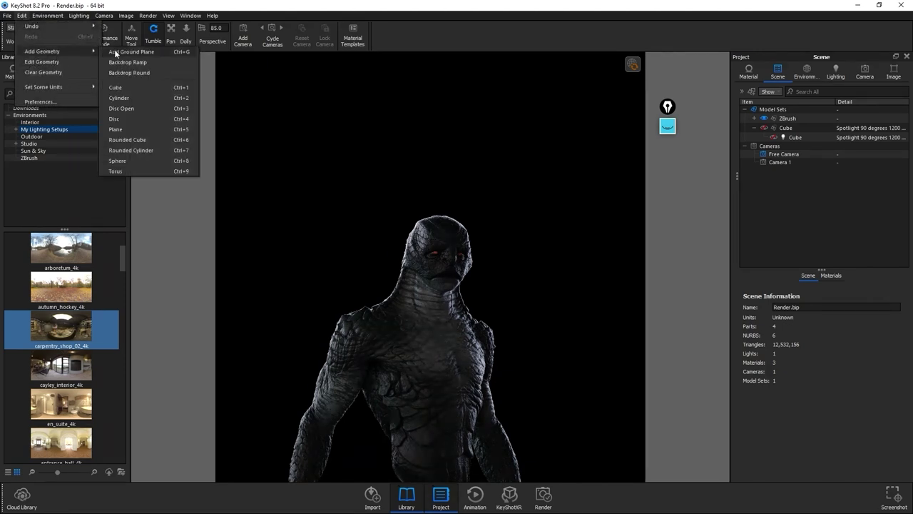
pyautogui.click(142, 83)
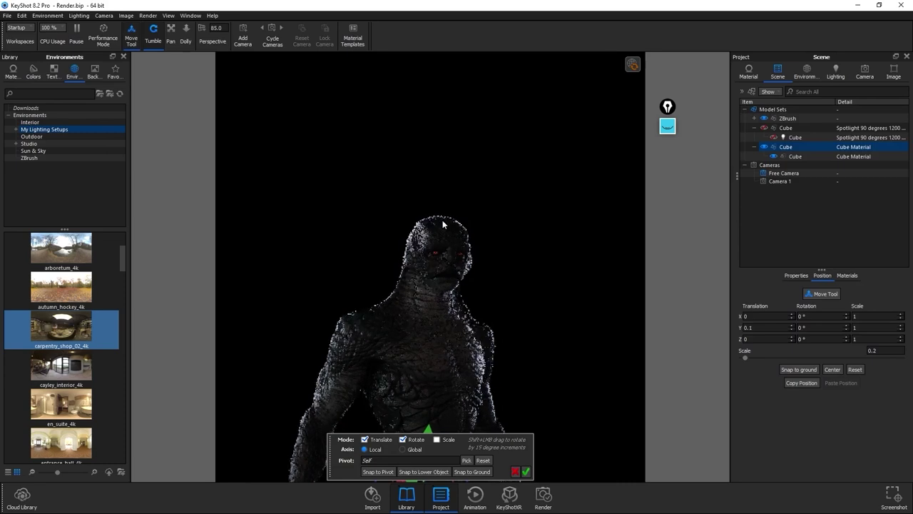
pyautogui.moveTo(460, 293); pyautogui.dragTo(449, 148)
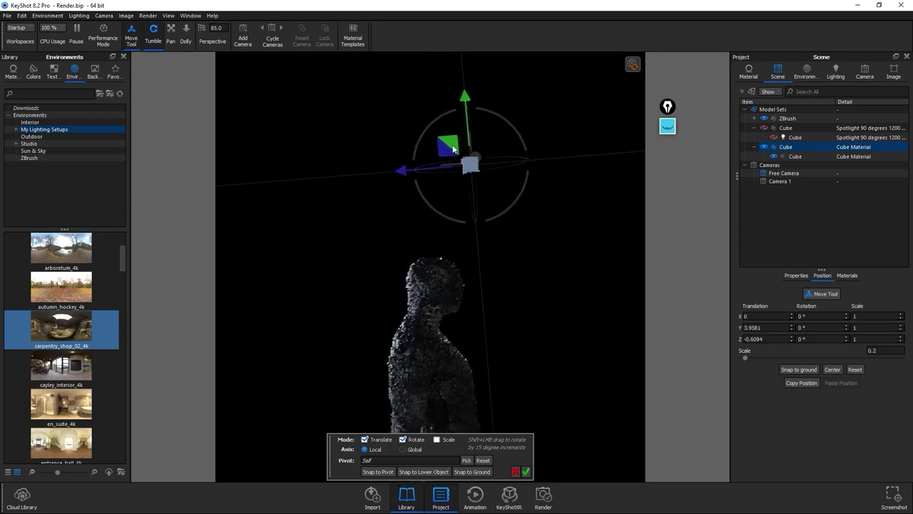
# Step: Find the light materials in the library and apply the Spotlight 120 degrees 6000 Lumen Neutral material to the new cube
pyautogui.click(12, 71)
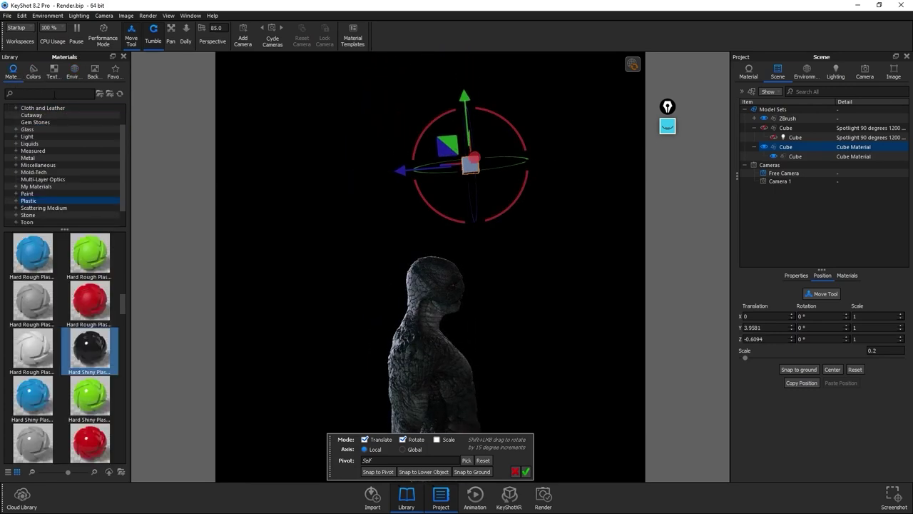
pyautogui.write('light')
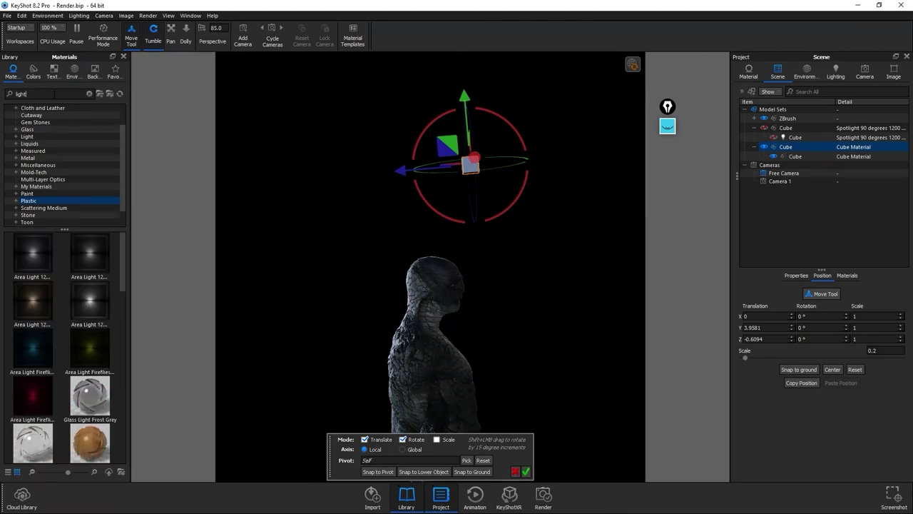
pyautogui.scroll(-3, 65, 319)
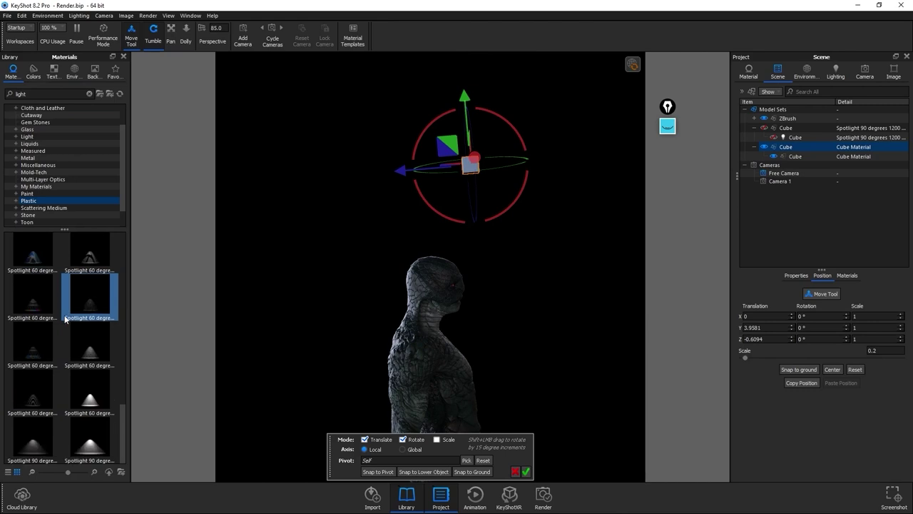
pyautogui.scroll(3, 64, 319)
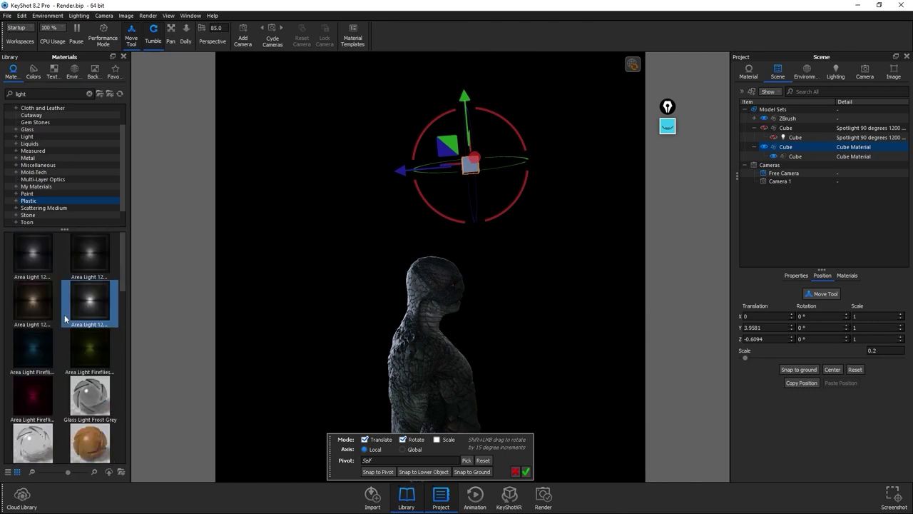
pyautogui.click(39, 137)
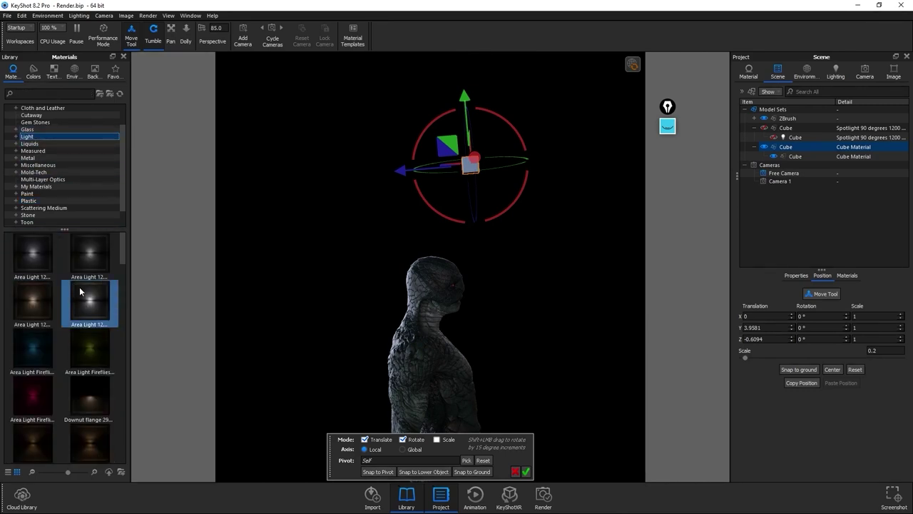
pyautogui.scroll(-3, 81, 303)
pyautogui.scroll(-1, 79, 306)
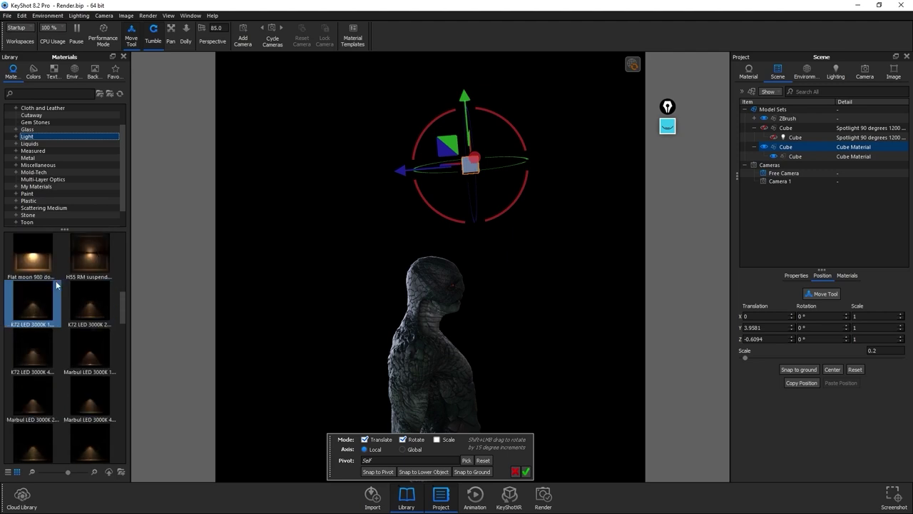
pyautogui.scroll(-2, 57, 285)
pyautogui.scroll(-3, 61, 289)
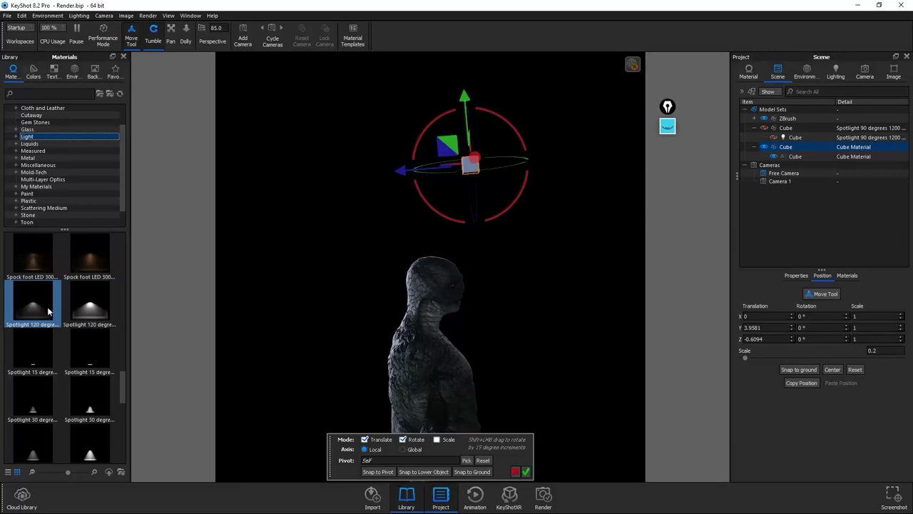
pyautogui.moveTo(94, 311); pyautogui.dragTo(470, 165)
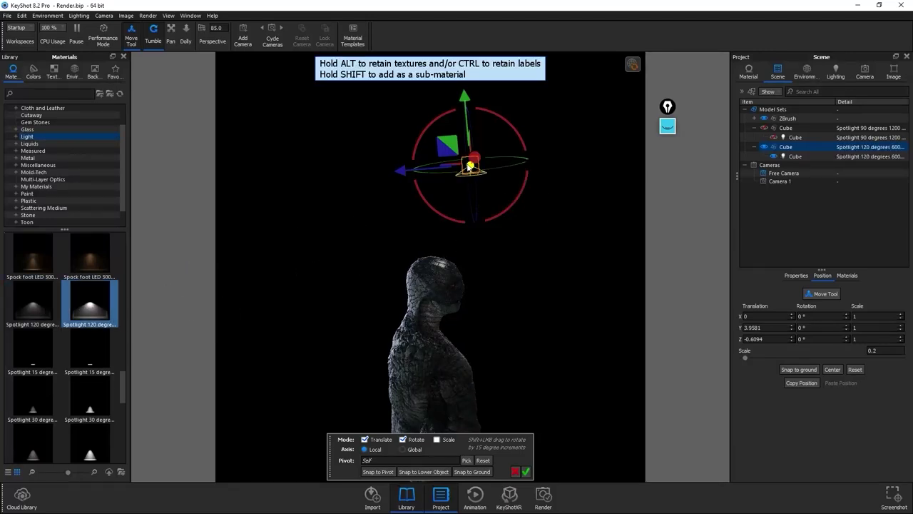
pyautogui.moveTo(571, 205); pyautogui.dragTo(448, 182)
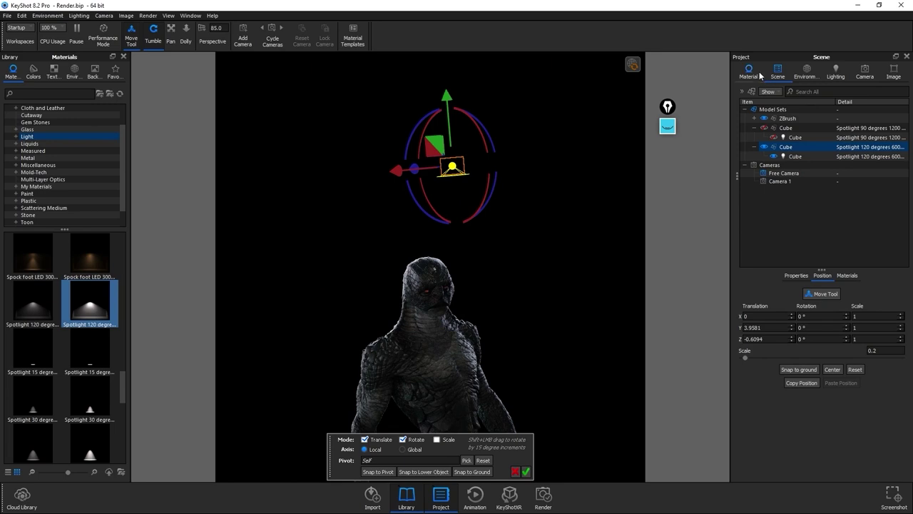
# Step: Set the HDRI background image's brightness to 0 and disable the Pin #1 light
pyautogui.click(807, 72)
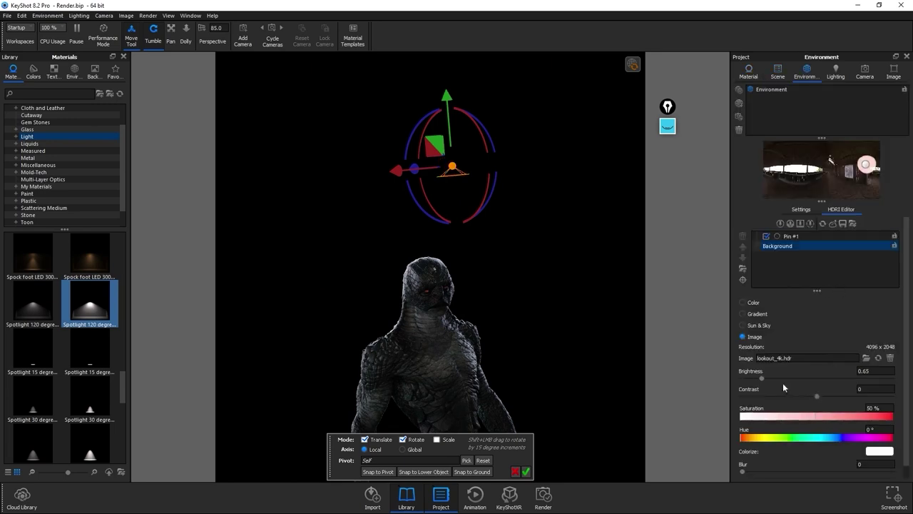
pyautogui.moveTo(761, 379); pyautogui.dragTo(743, 380)
pyautogui.click(766, 237)
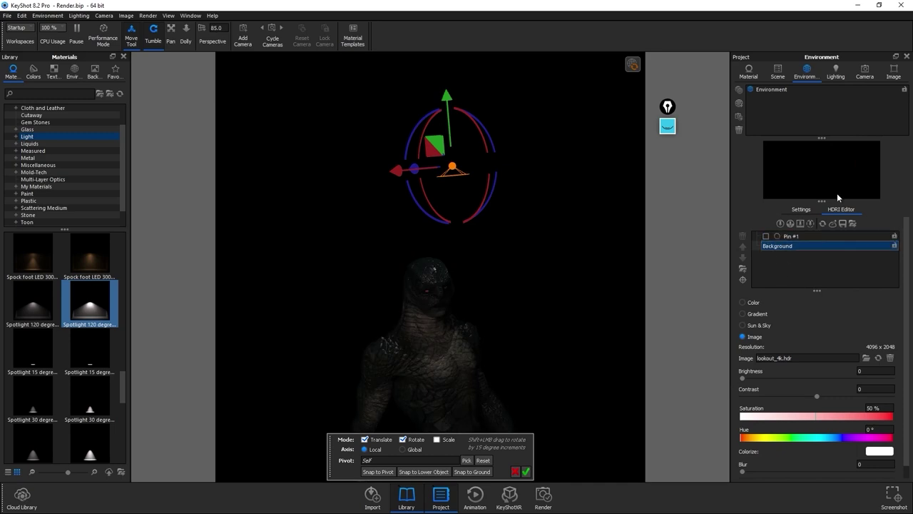
pyautogui.moveTo(461, 286); pyautogui.dragTo(480, 220, button='middle')
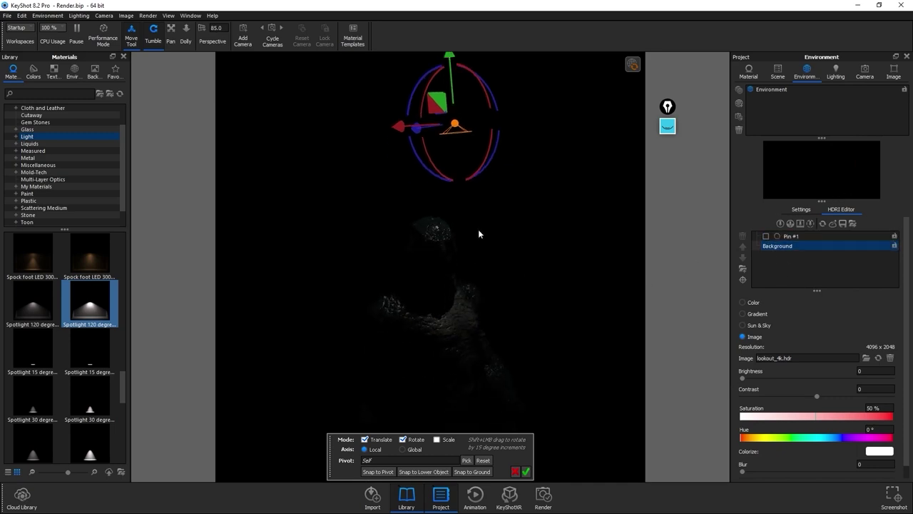
pyautogui.scroll(5, 487, 302)
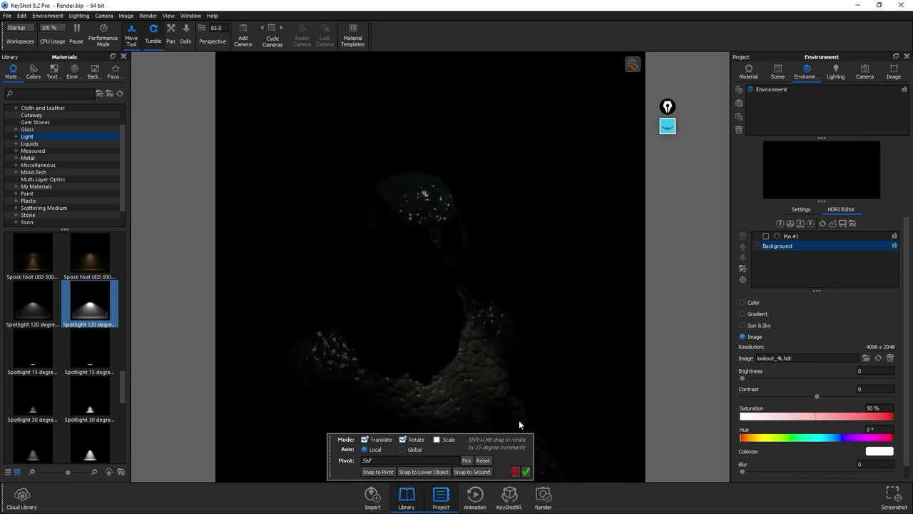
# Step: Set the power unit to Lumen for both the 90-degree and the 120-degree spotlight materials
pyautogui.click(749, 71)
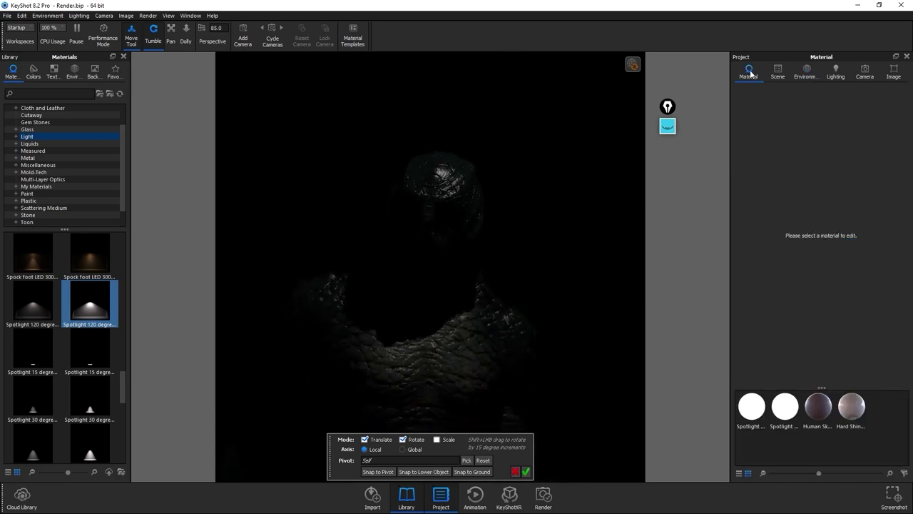
pyautogui.click(752, 406)
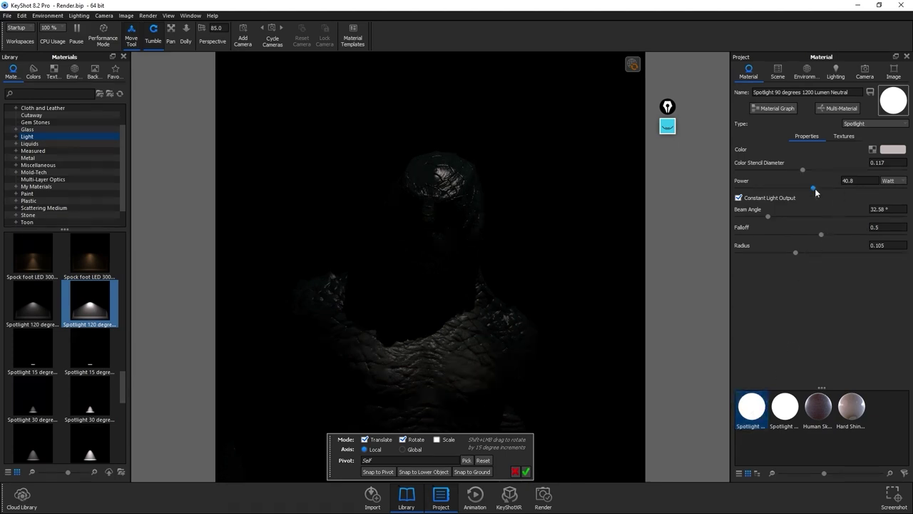
pyautogui.click(892, 180)
pyautogui.click(896, 194)
pyautogui.click(784, 413)
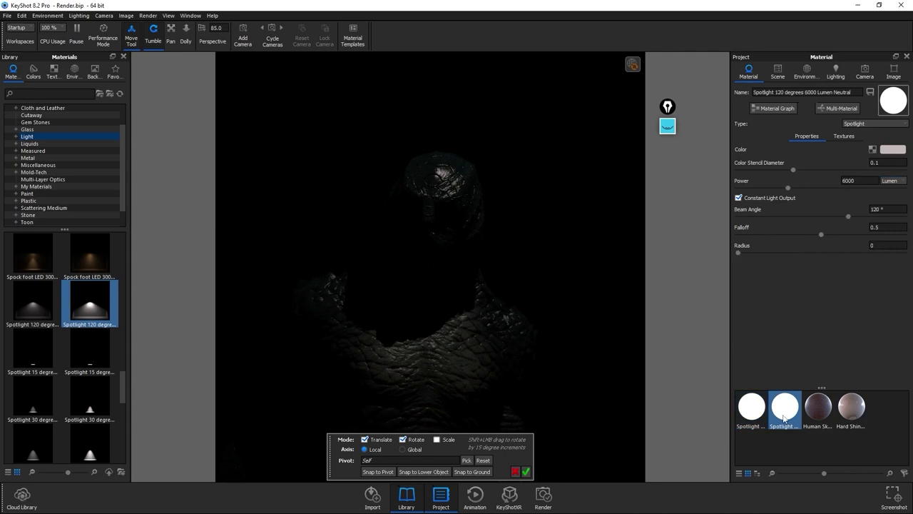
pyautogui.click(892, 181)
pyautogui.click(893, 194)
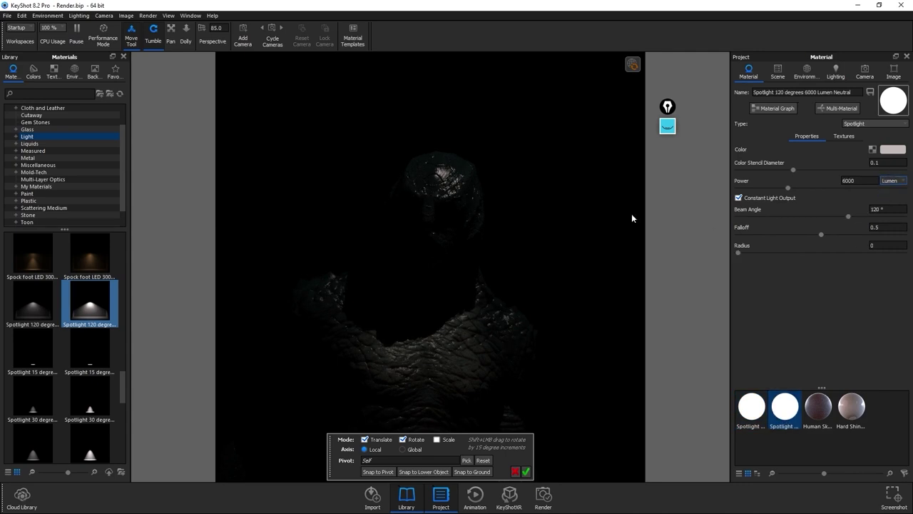
# Step: Accept the cube's placement and raise the 120-degree spotlight's power to 10140 Lumen
pyautogui.click(526, 472)
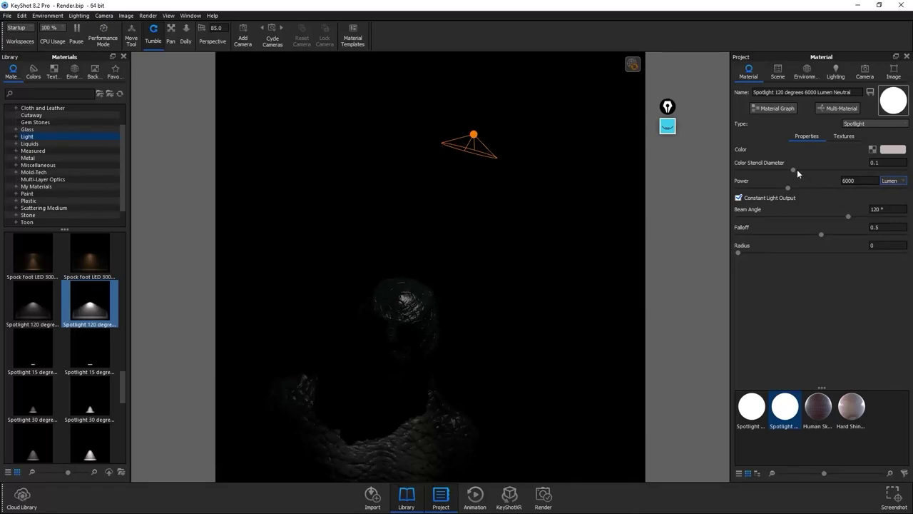
pyautogui.moveTo(787, 188); pyautogui.dragTo(823, 190)
pyautogui.click(753, 410)
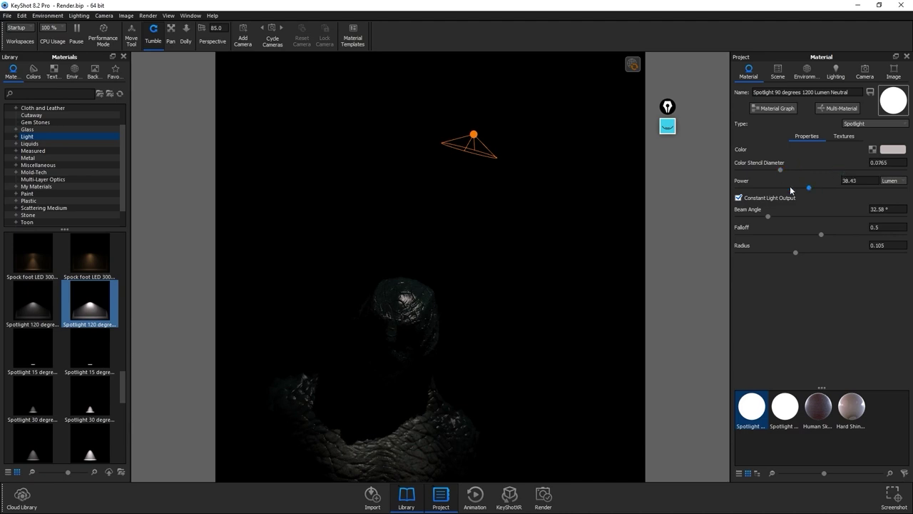
# Step: Open the material of the spotlight above the creature, raise its power to 36300 Lumen and check the lighting
pyautogui.click(777, 72)
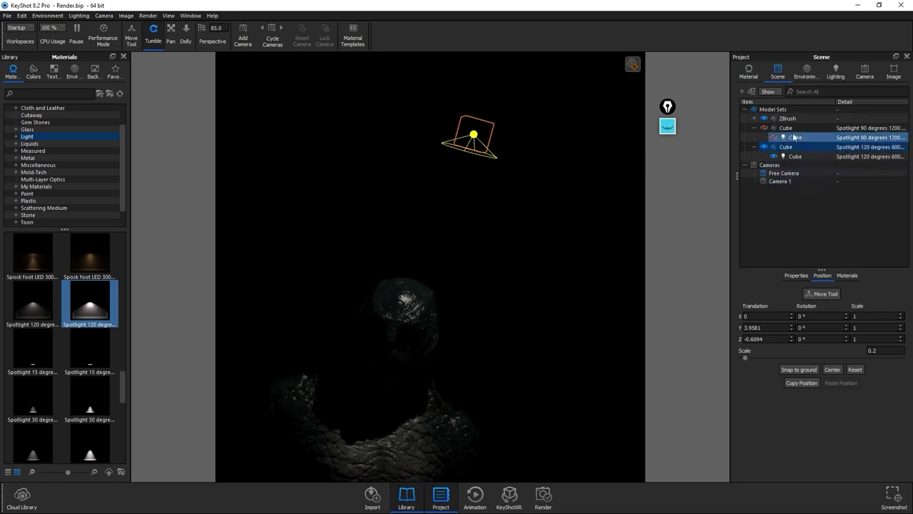
pyautogui.doubleClick(473, 136)
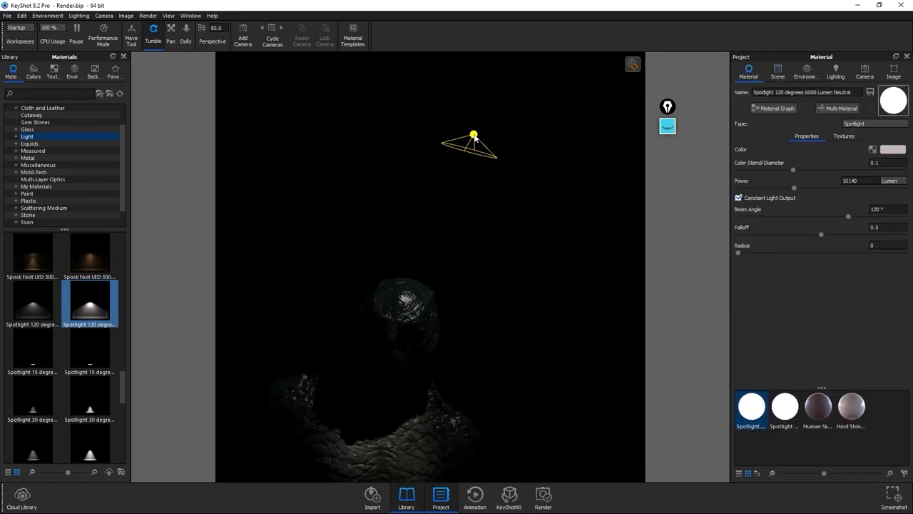
pyautogui.moveTo(794, 187); pyautogui.dragTo(889, 190)
pyautogui.click(896, 181)
pyautogui.click(864, 310)
pyautogui.moveTo(609, 252); pyautogui.dragTo(501, 248)
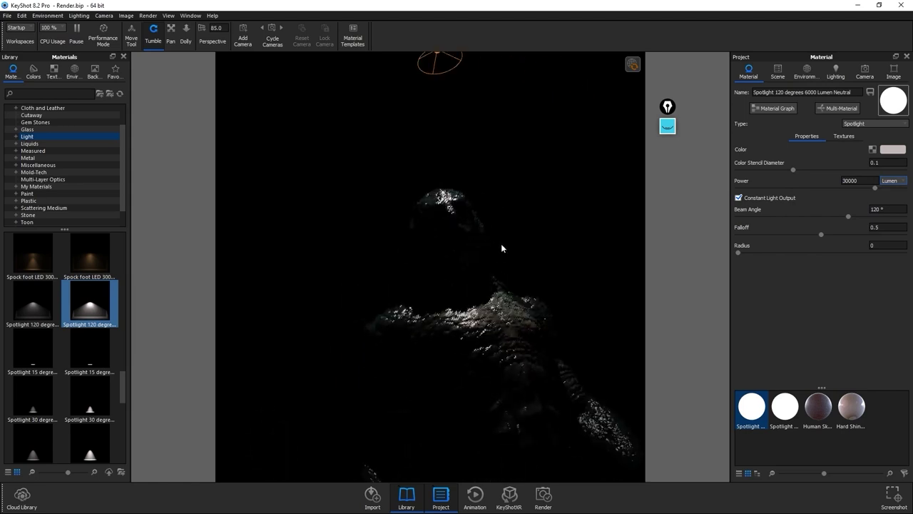
pyautogui.moveTo(875, 187); pyautogui.dragTo(889, 189)
pyautogui.moveTo(573, 234); pyautogui.dragTo(644, 229)
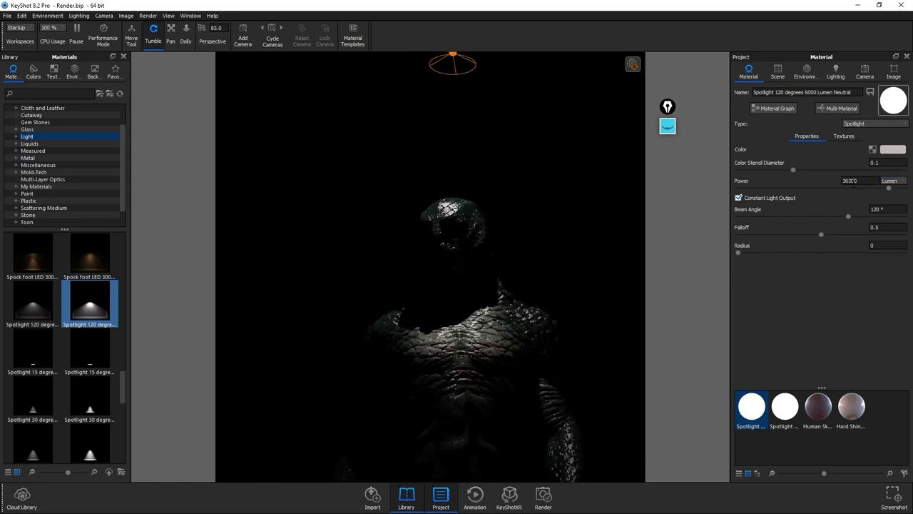
# Step: Switch the 120-degree spotlight's power unit to Watt and reduce its power to 876, also trying 3000 and 1500
pyautogui.scroll(1, 888, 187)
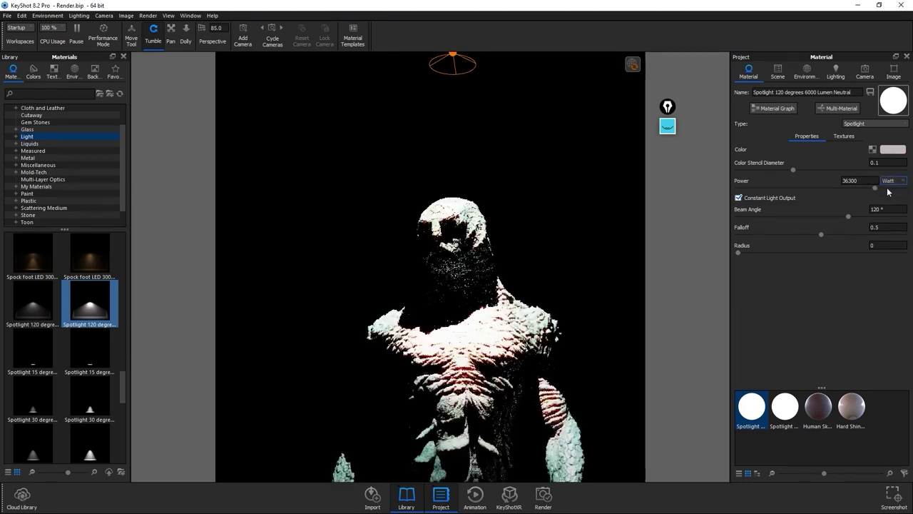
pyautogui.moveTo(877, 188); pyautogui.dragTo(762, 188)
pyautogui.doubleClick(856, 181)
pyautogui.write('1')
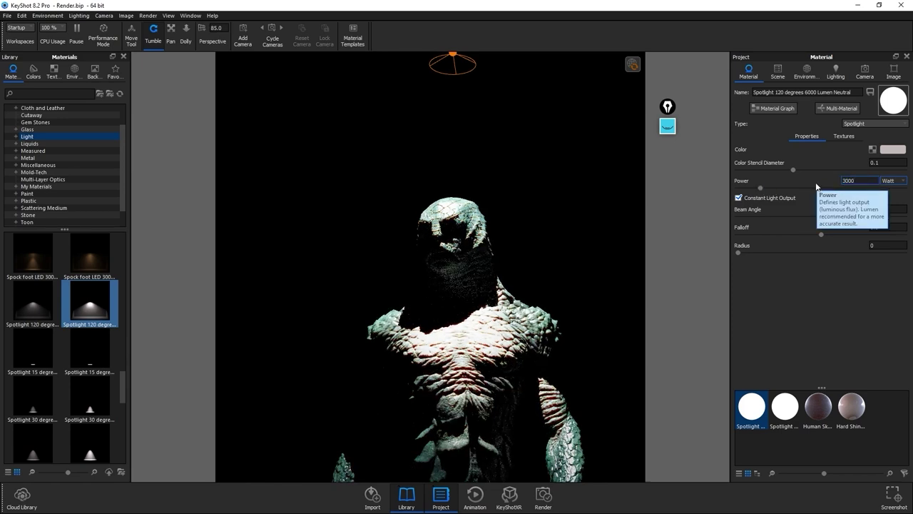
pyautogui.write('000')
pyautogui.press('Return')
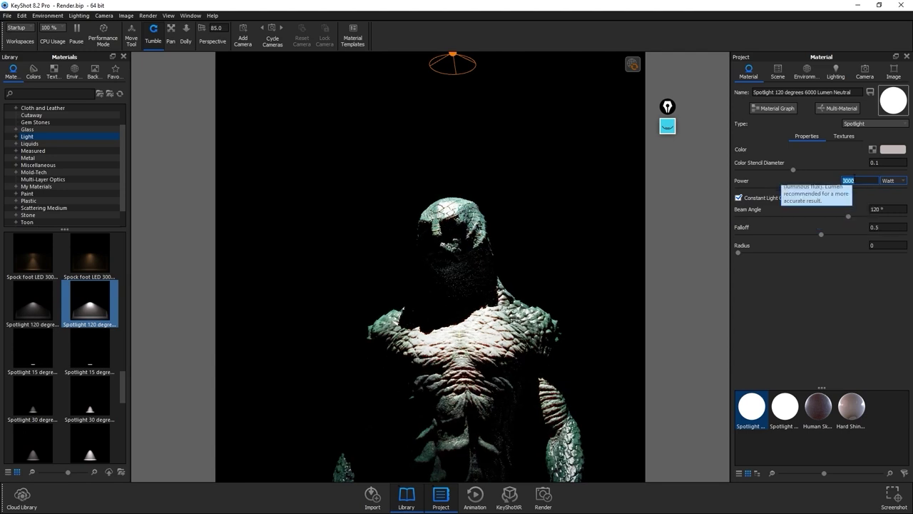
pyautogui.write('1500')
pyautogui.press('Return')
pyautogui.moveTo(779, 190); pyautogui.dragTo(762, 190)
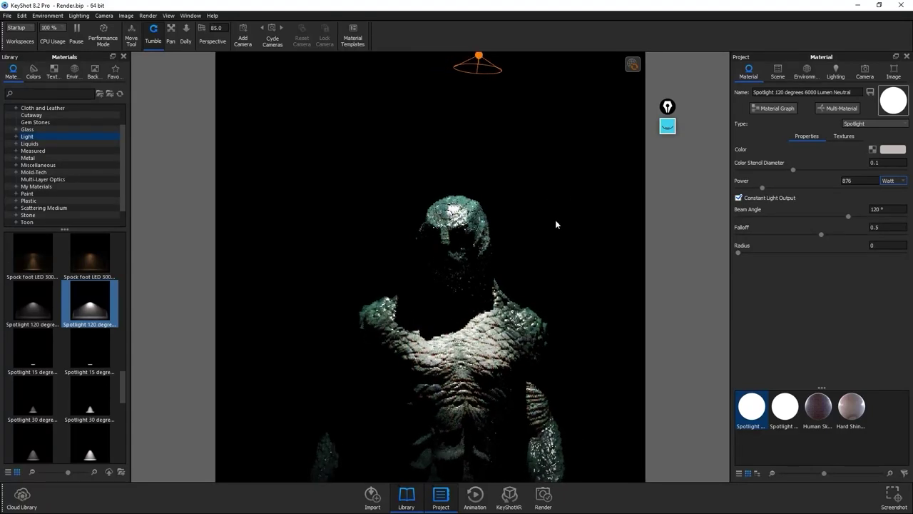
# Step: Soften the 120-degree spotlight's shadows on the creature by setting its radius to 0.285
pyautogui.moveTo(561, 254); pyautogui.dragTo(560, 258)
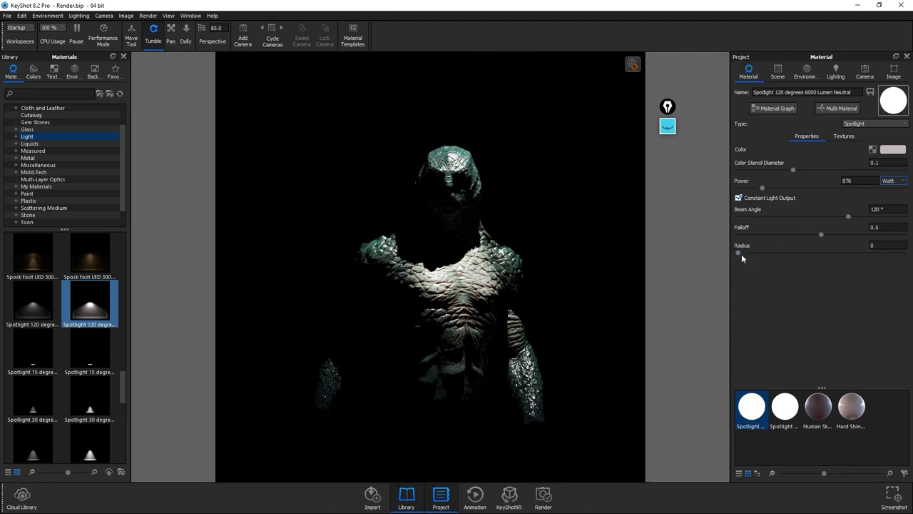
pyautogui.moveTo(740, 252); pyautogui.dragTo(817, 252)
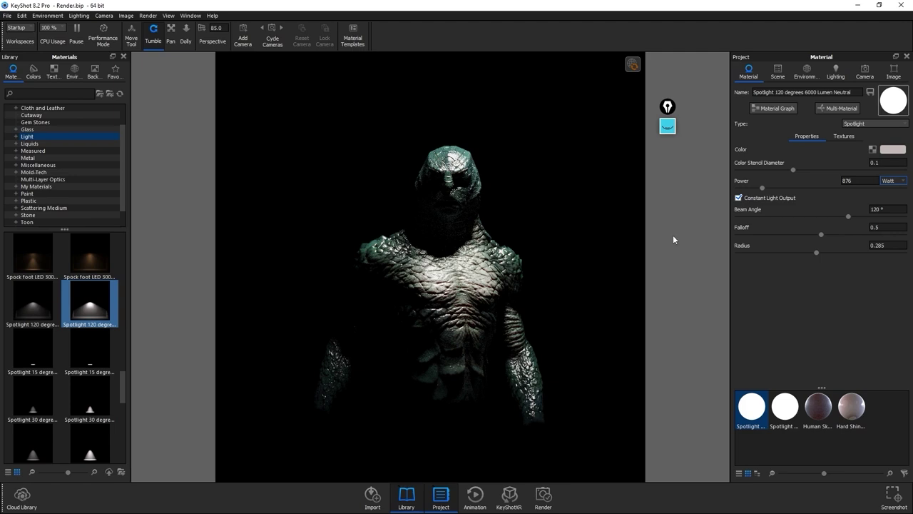
# Step: Move the 120-degree spotlight's cube to the side of the creature, at about X 1.29 and Y 3.04, and accept the placement
pyautogui.moveTo(619, 184); pyautogui.dragTo(499, 113)
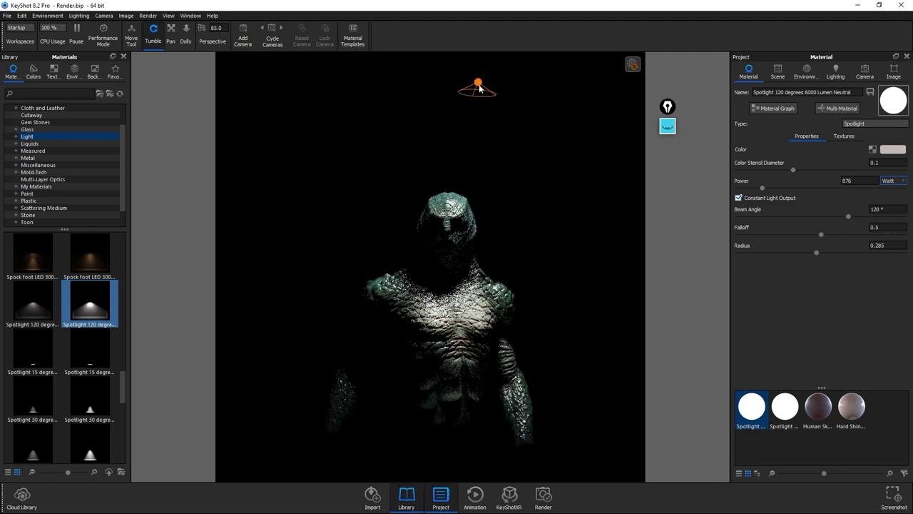
pyautogui.click(778, 71)
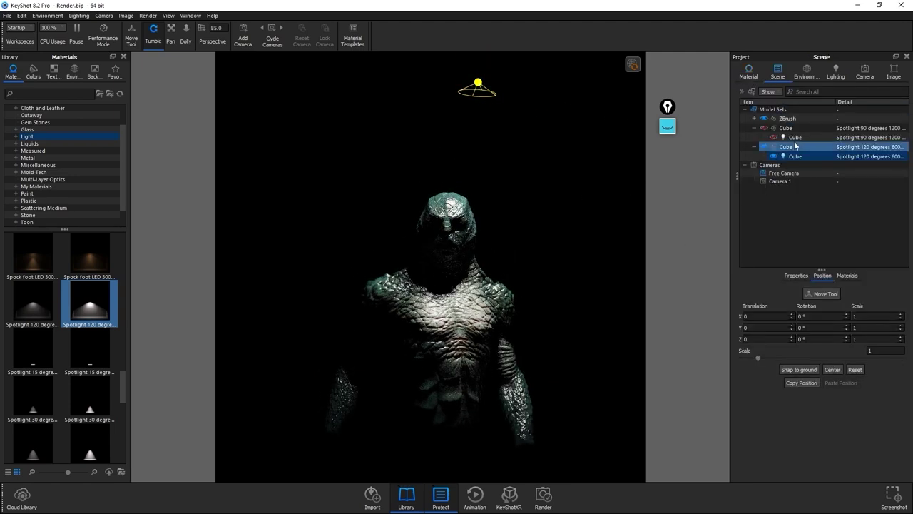
pyautogui.click(825, 294)
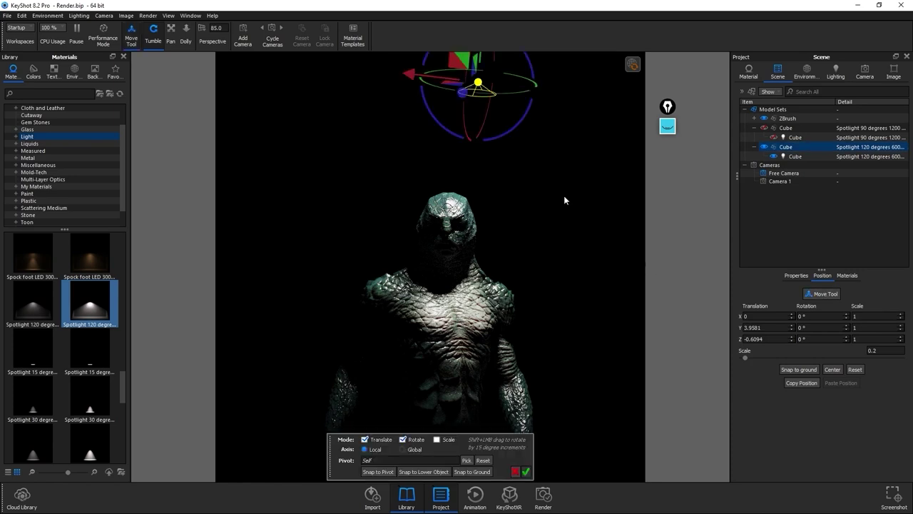
pyautogui.moveTo(478, 80); pyautogui.dragTo(322, 143)
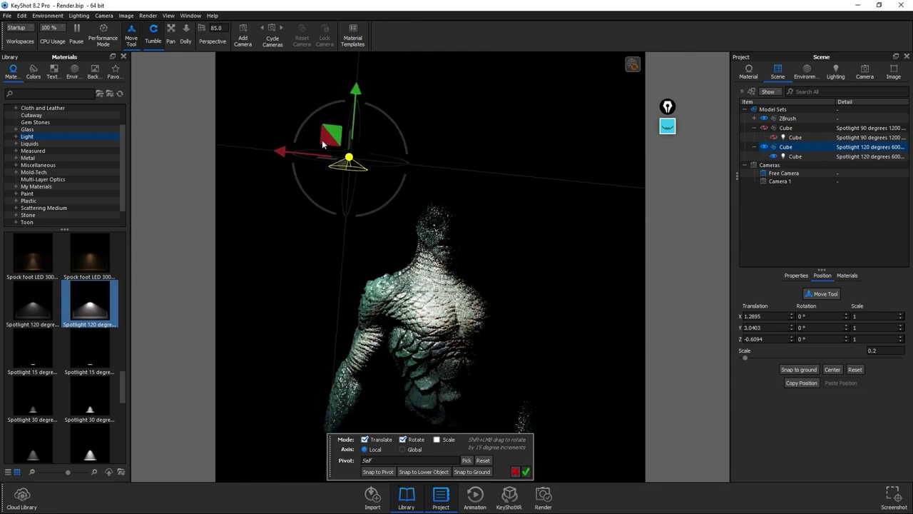
pyautogui.click(526, 472)
# Step: Set the free camera's depth-of-field focal point on the creature's eye
pyautogui.scroll(5, 485, 238)
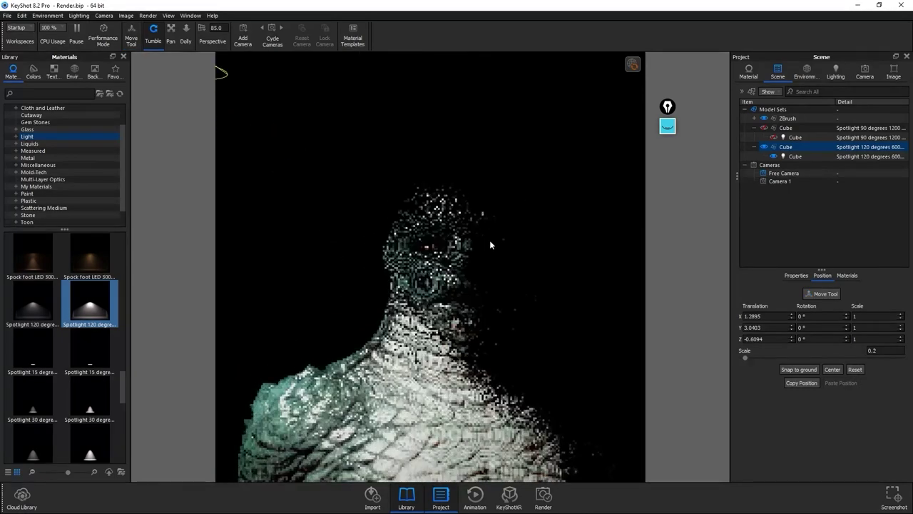
pyautogui.scroll(2, 502, 258)
pyautogui.scroll(-5, 502, 258)
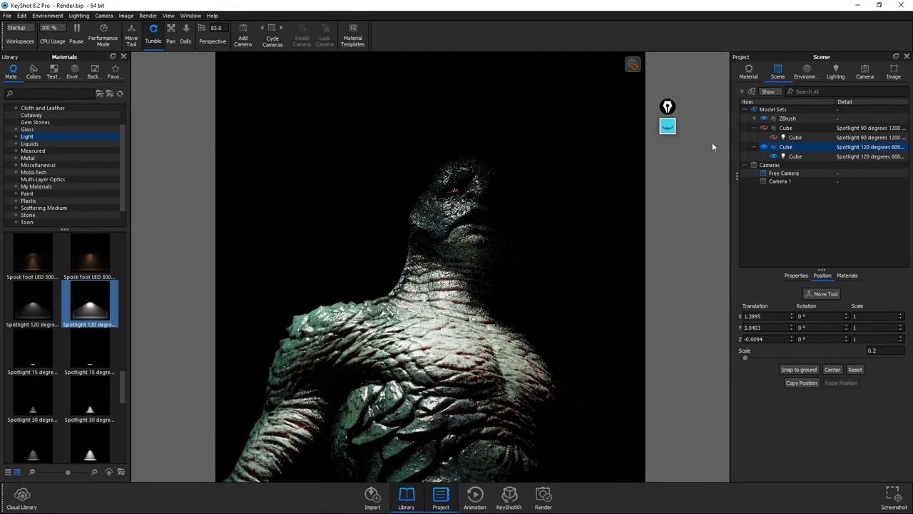
pyautogui.click(867, 71)
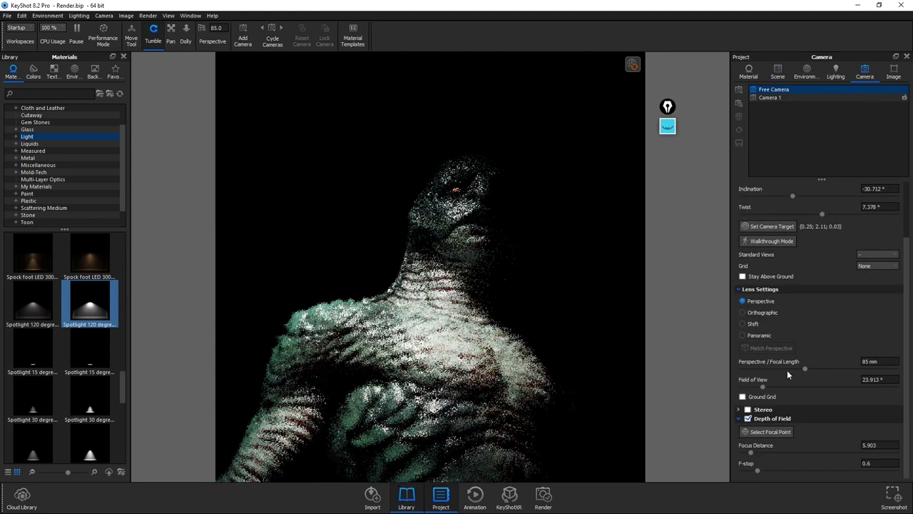
pyautogui.click(774, 432)
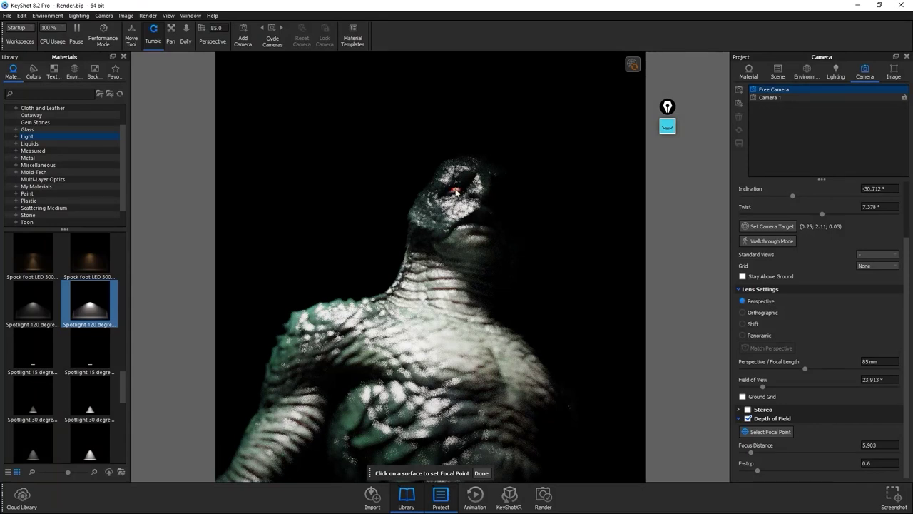
pyautogui.click(478, 293)
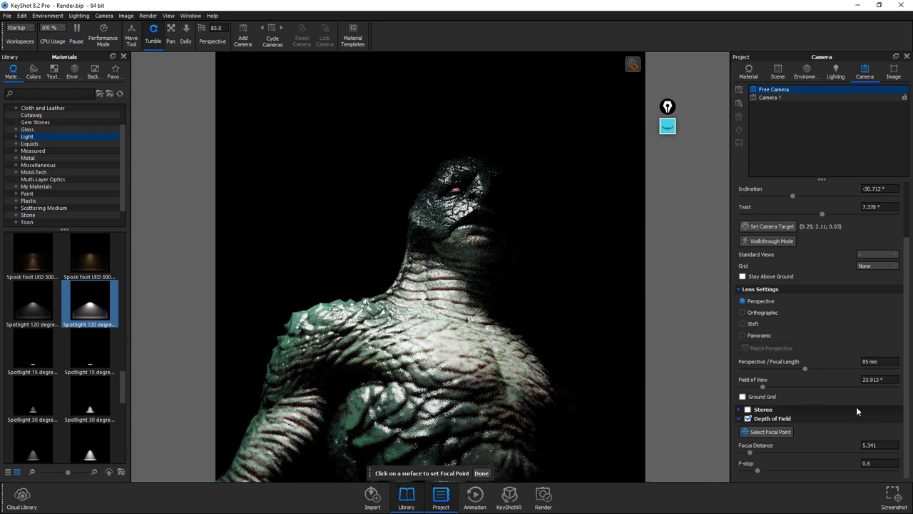
# Step: Lower the camera's F-stop to 0.4089, also trying 0.151, then finish focal point selection and pause the real-time render
pyautogui.moveTo(758, 471); pyautogui.dragTo(746, 472)
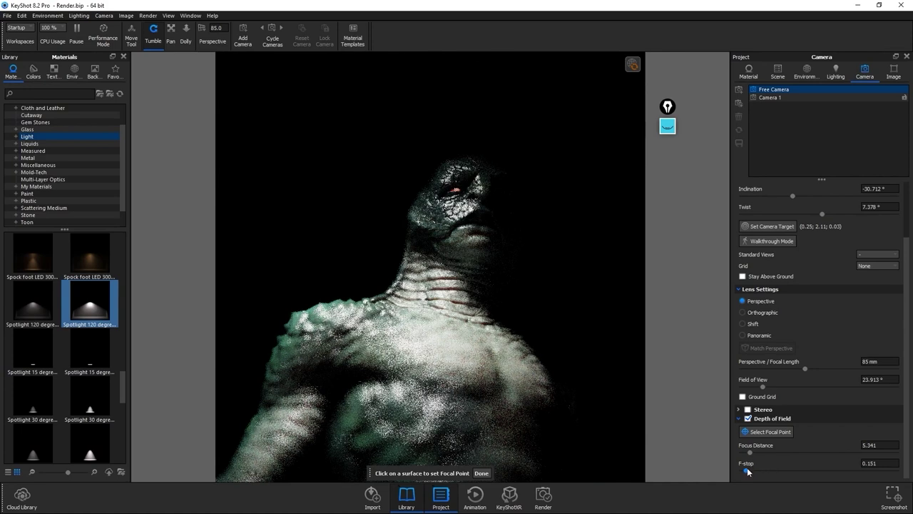
pyautogui.moveTo(748, 472); pyautogui.dragTo(753, 472)
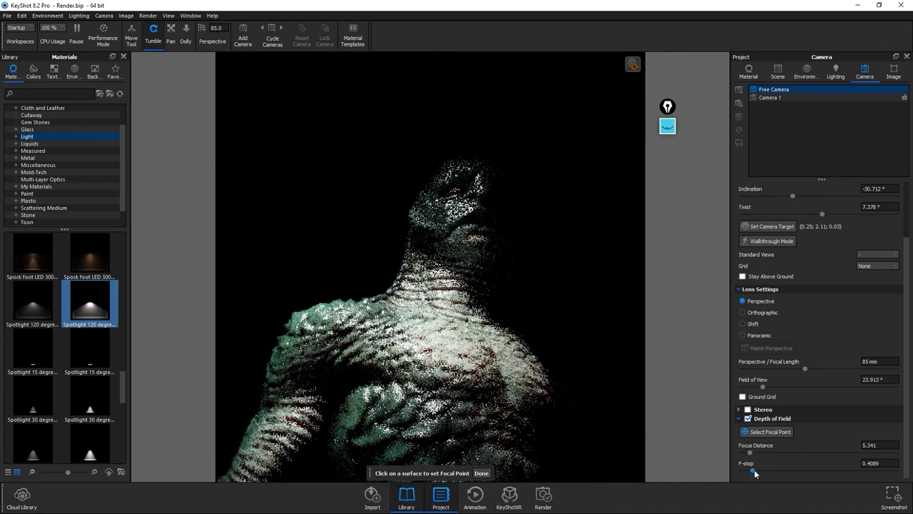
pyautogui.click(481, 474)
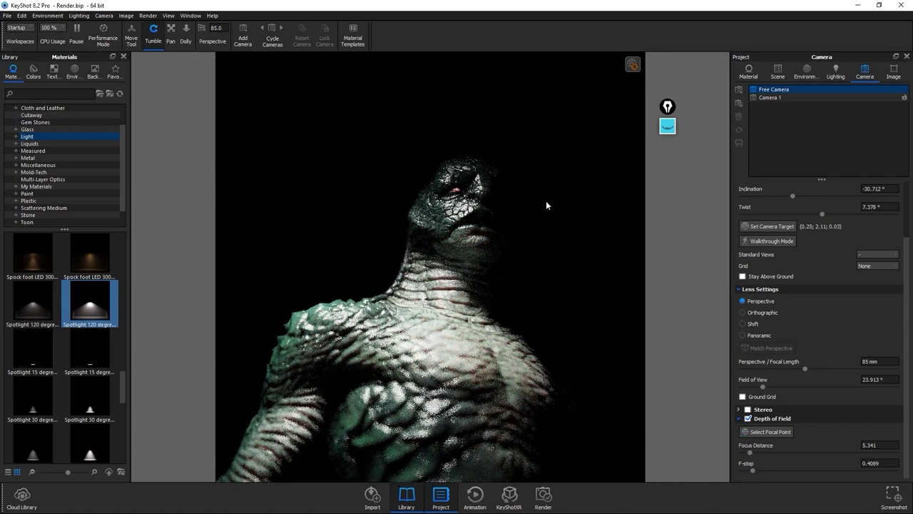
pyautogui.click(76, 30)
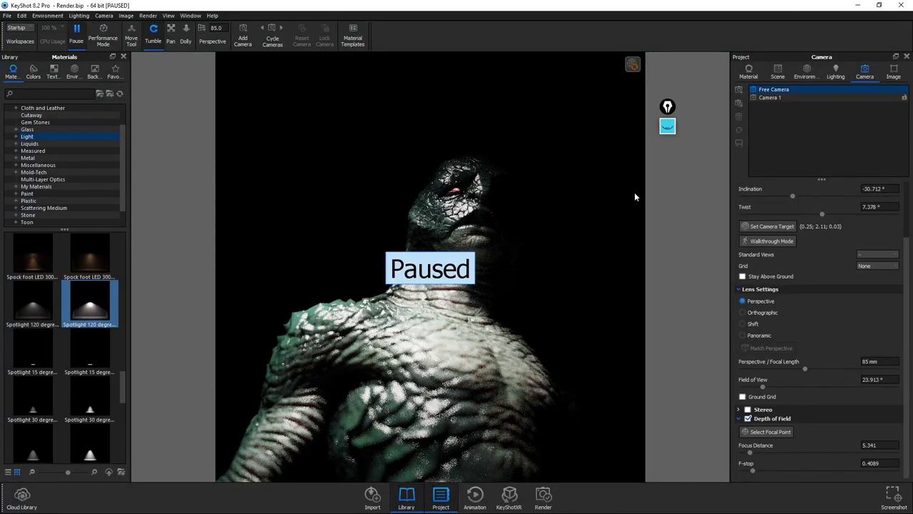